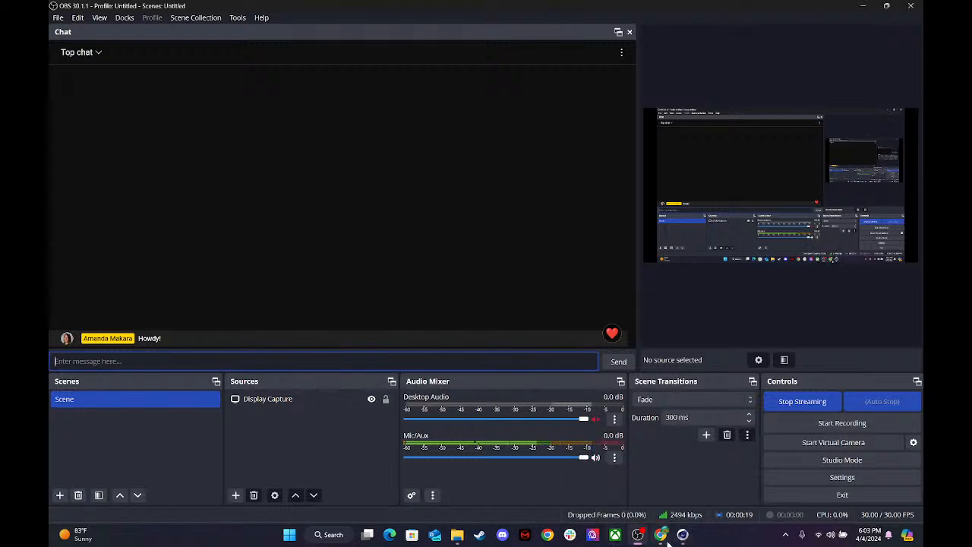
Switch to Cinema 4D and examine the Hover Bot model up close from several angles.
mouse_move(662, 540)
left_click(683, 535)
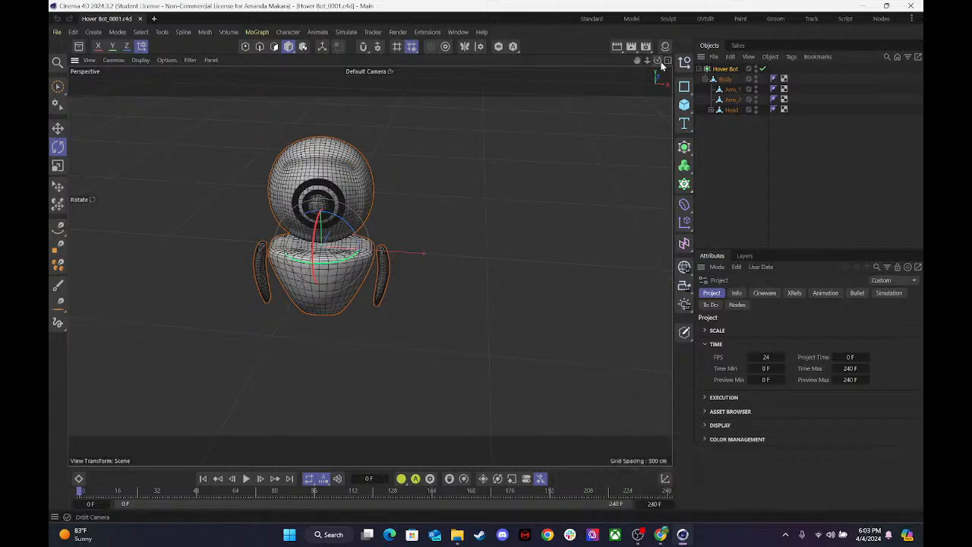
left_click_drag(657, 60, 708, 47)
left_click(535, 183)
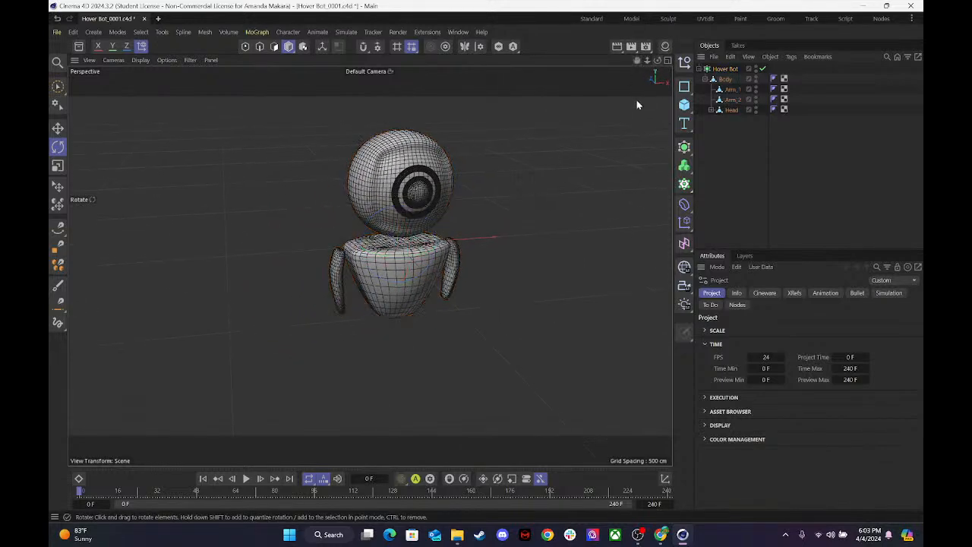
left_click_drag(647, 61, 668, 67)
scroll(369, 265, "down", 5)
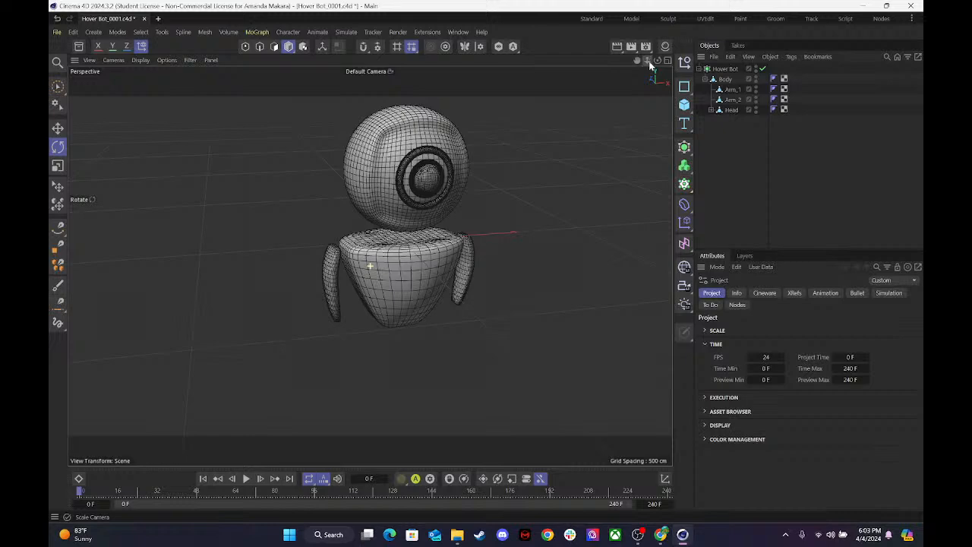
left_click_drag(659, 60, 690, 62)
left_click_drag(369, 265, 204, 268, "alt")
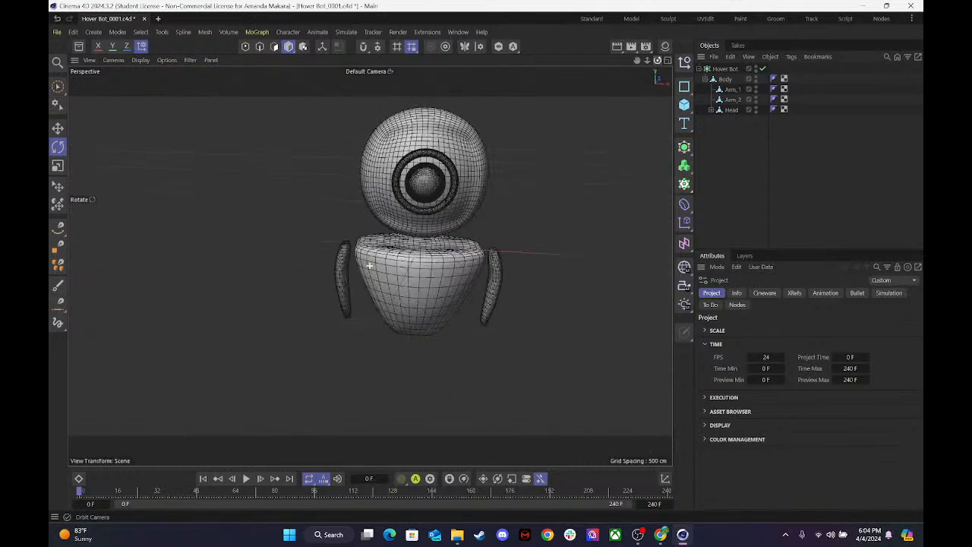
left_click_drag(658, 60, 672, 67)
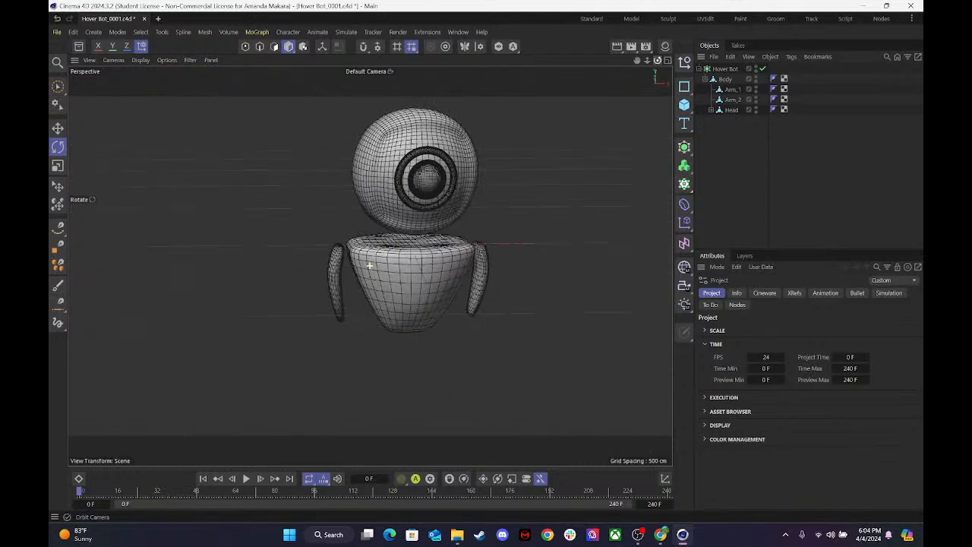
Check the open assignment page in Chrome, read the stream's live chat in OBS, and briefly revisit the Cinema 4D scene.
left_click(659, 534)
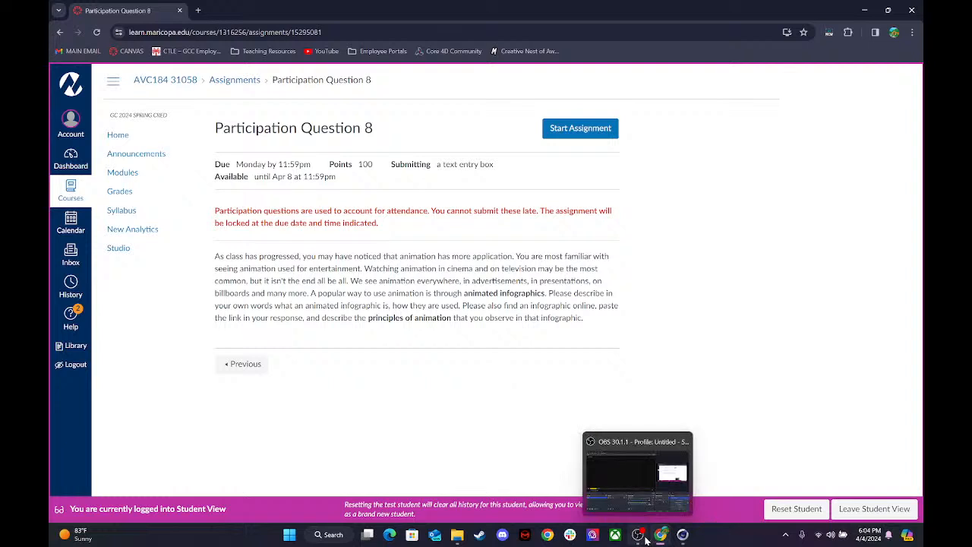
mouse_move(652, 539)
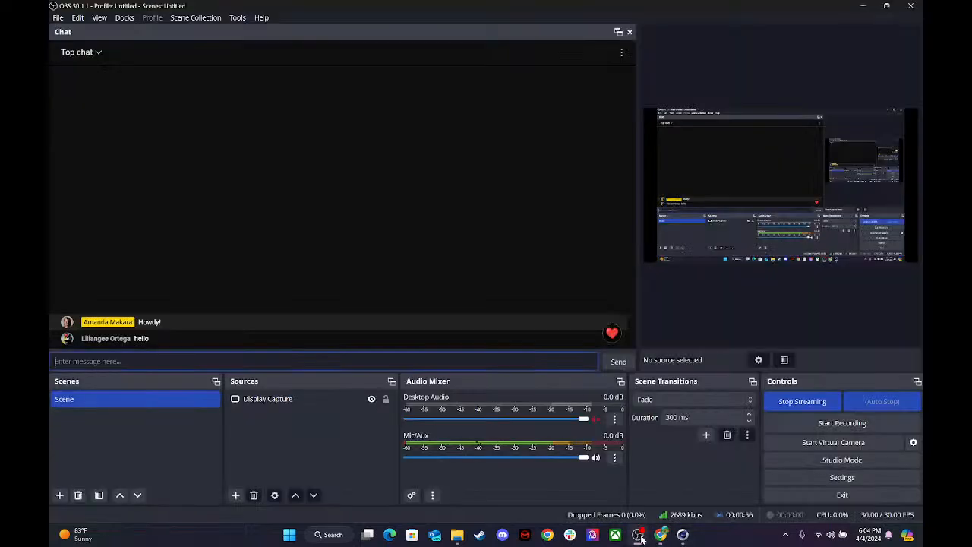
left_click(638, 533)
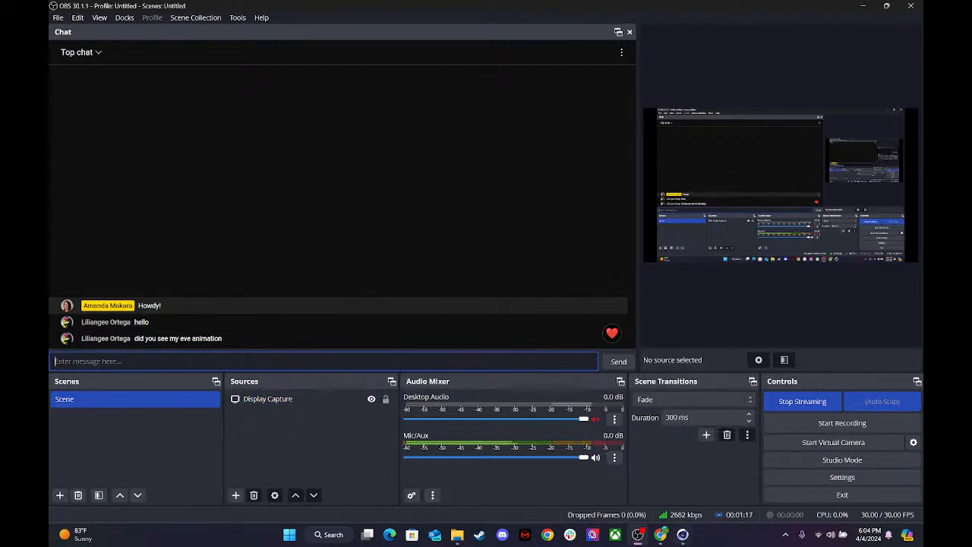
mouse_move(660, 533)
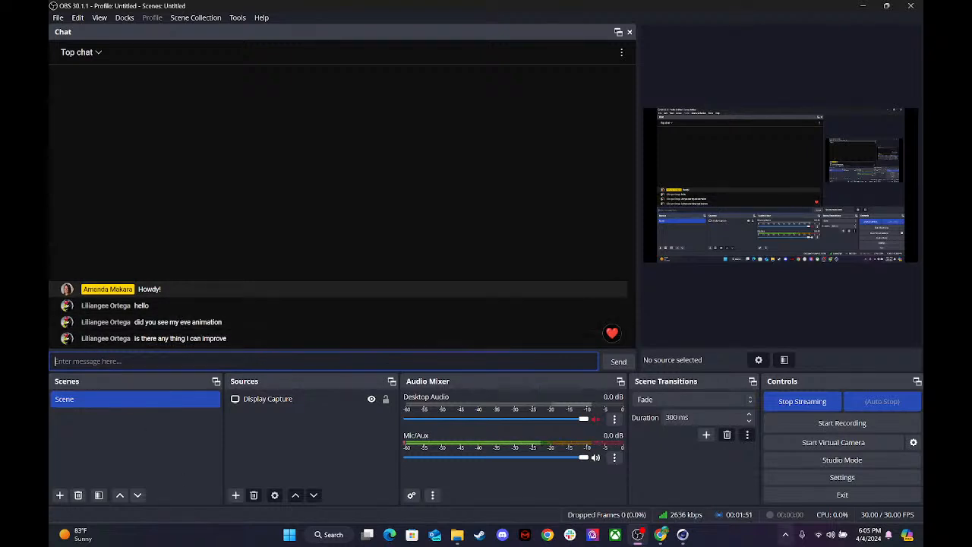
mouse_move(457, 541)
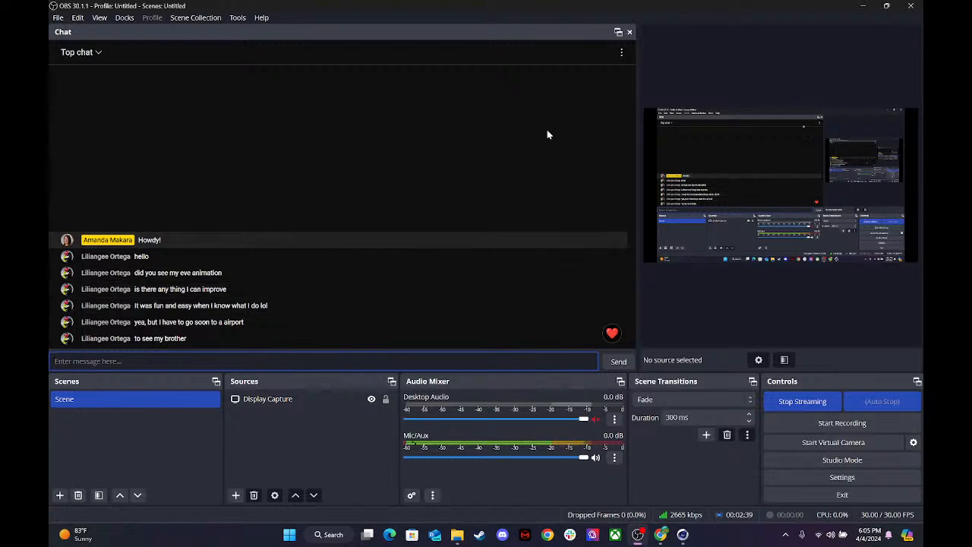
left_click(682, 535)
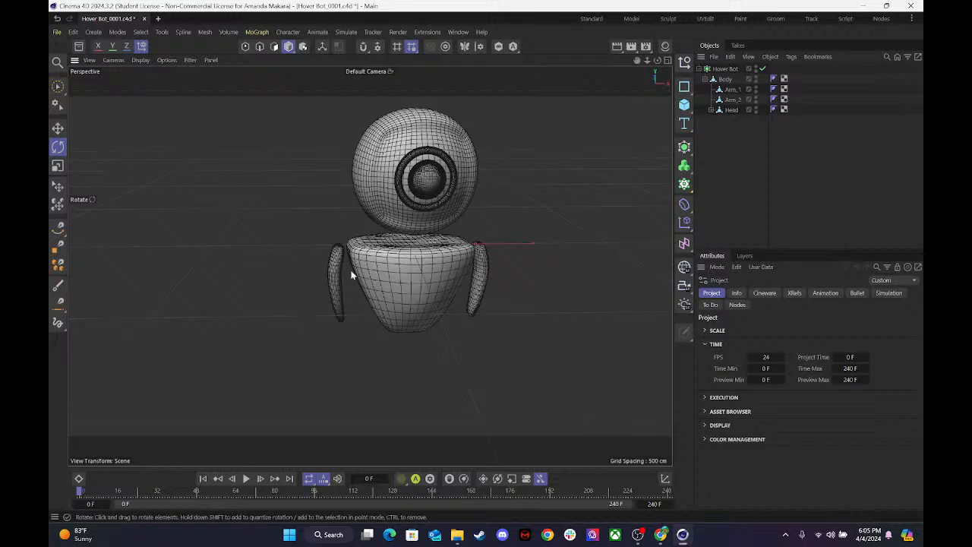
left_click(862, 5)
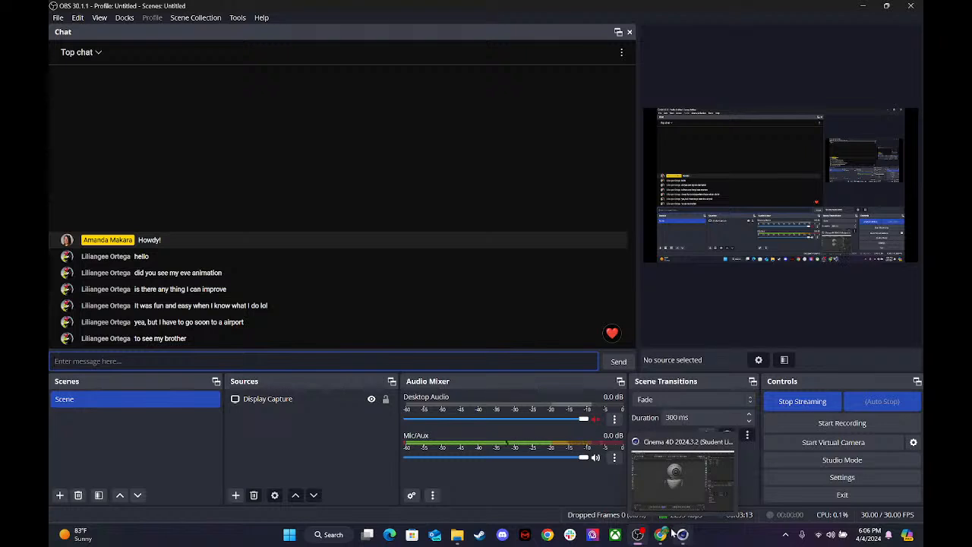
mouse_move(661, 536)
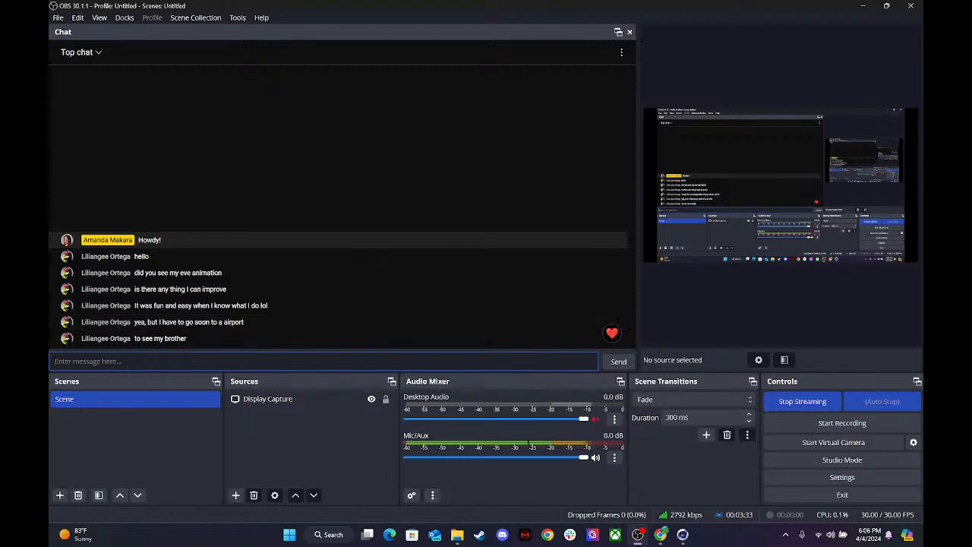
Switch to Chrome and review the title, due date and late-submission notice of Participation Question 8.
left_click(672, 539)
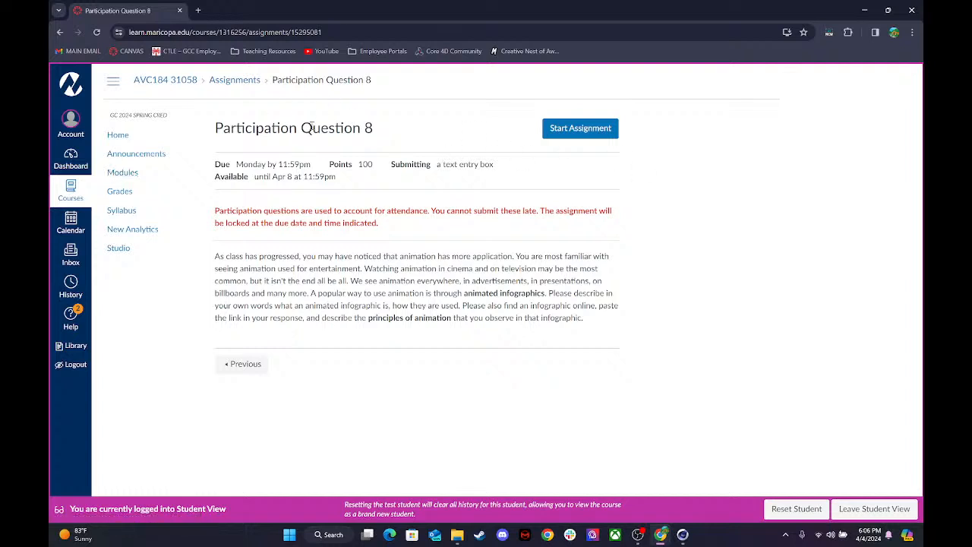
left_click_drag(217, 127, 377, 136)
left_click(278, 210)
right_click(278, 210)
left_click(237, 246)
left_click_drag(225, 163, 282, 177)
left_click(309, 202)
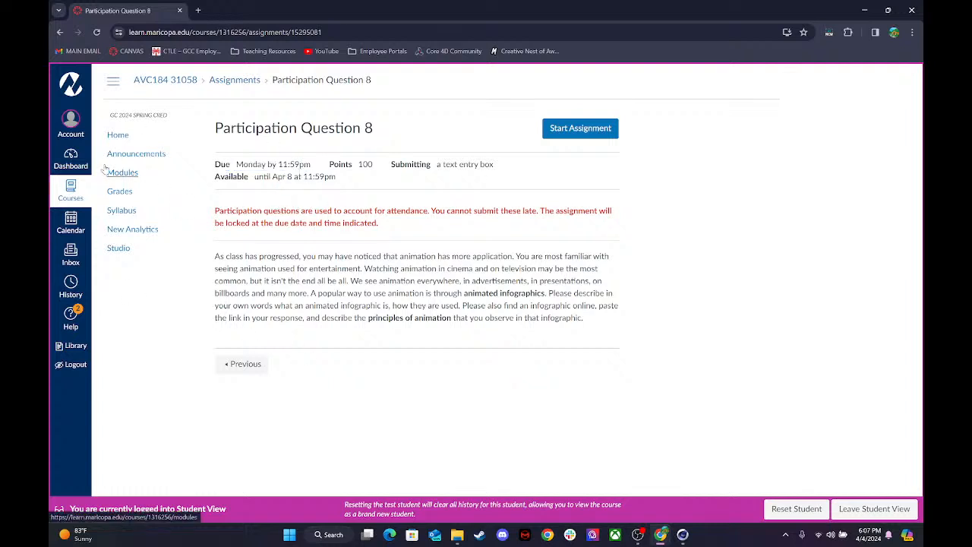
Open the EVE: Modeling and Rigging in 3D assignment from the course modules.
left_click(118, 136)
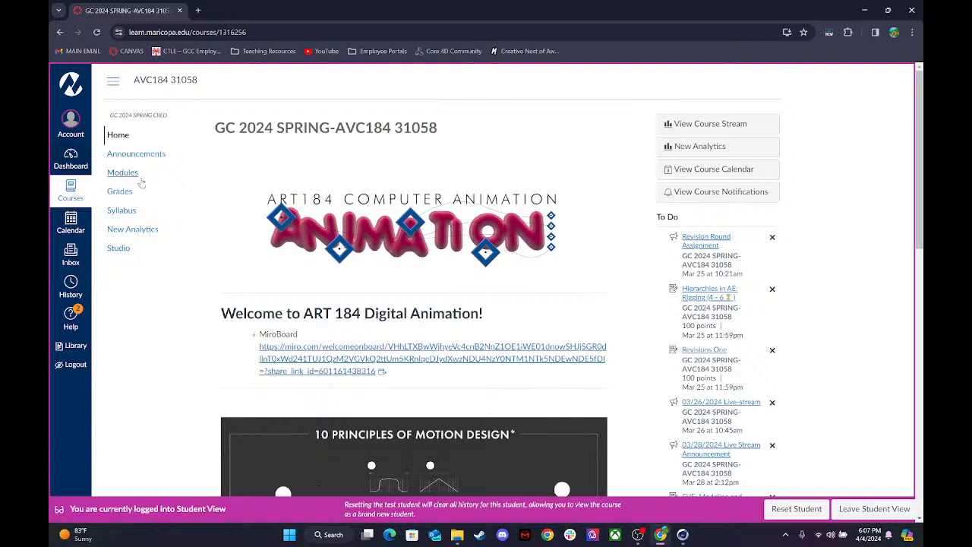
left_click(137, 173)
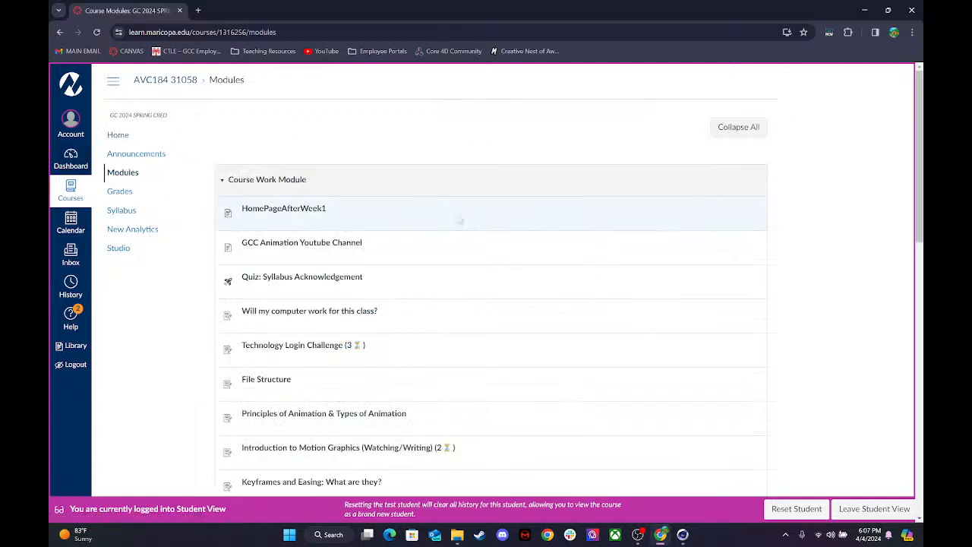
scroll(255, 488, "down", 4)
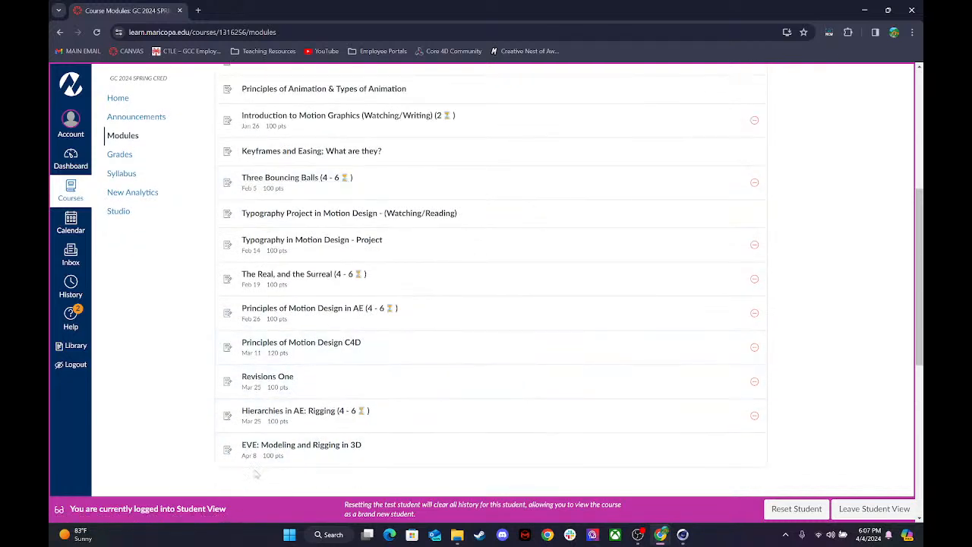
left_click(327, 414)
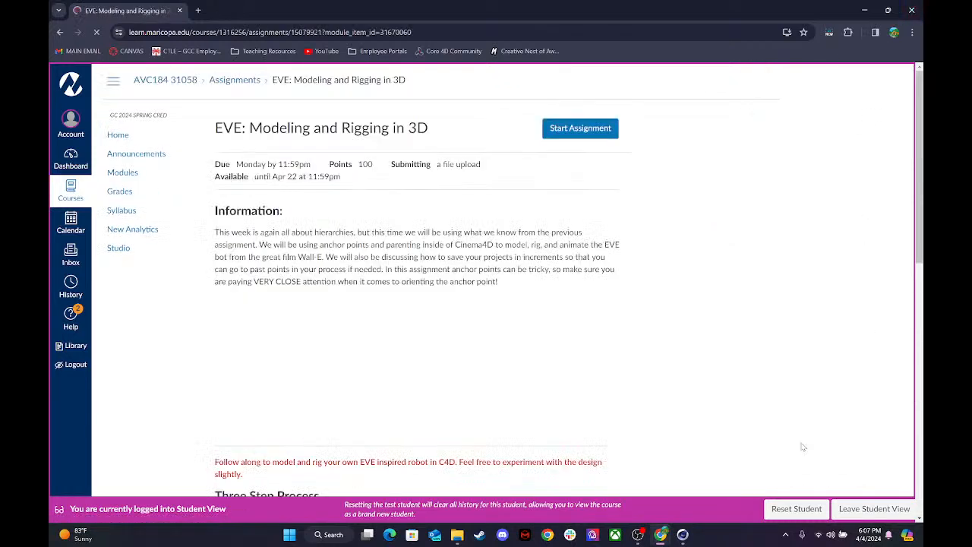
Leave Student View and download the EVE assignment's submissions, showing submissions.zip in its folder.
left_click(845, 514)
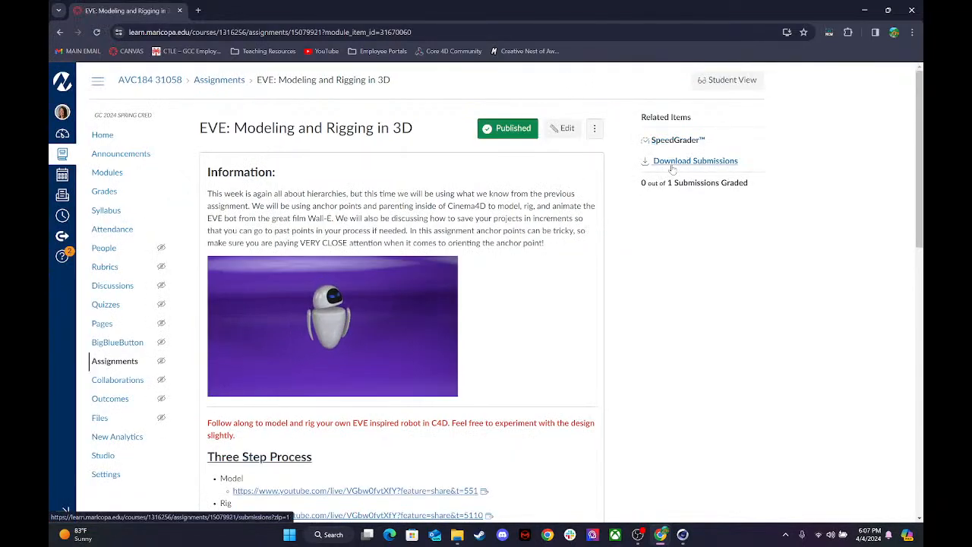
left_click(672, 164)
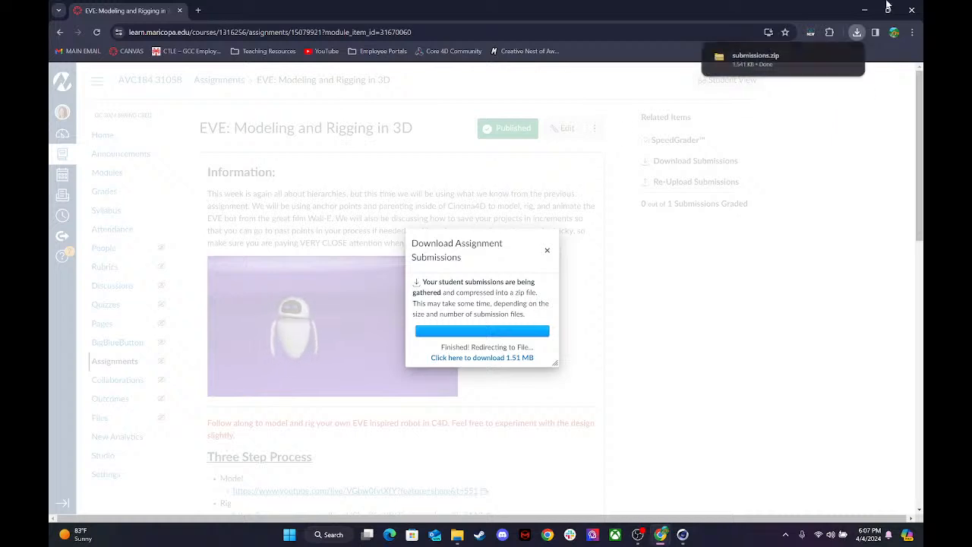
left_click(828, 58)
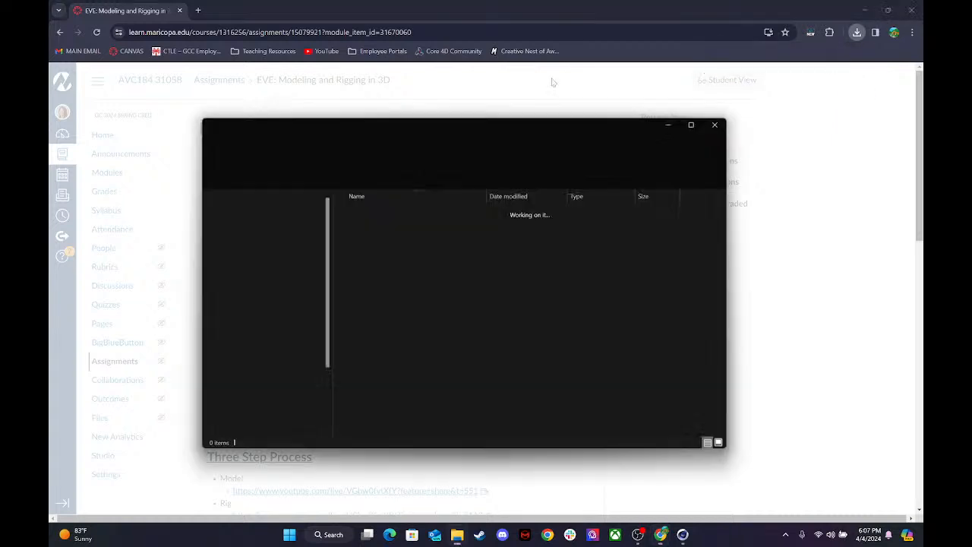
Extract submissions.zip to the default submissions folder in Downloads and open the student's Eve video from it.
right_click(365, 241)
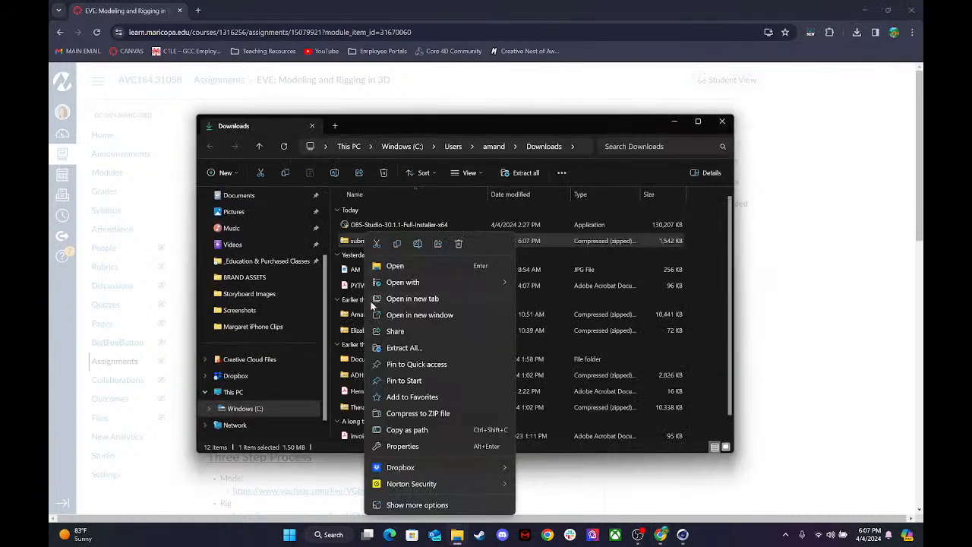
left_click(394, 347)
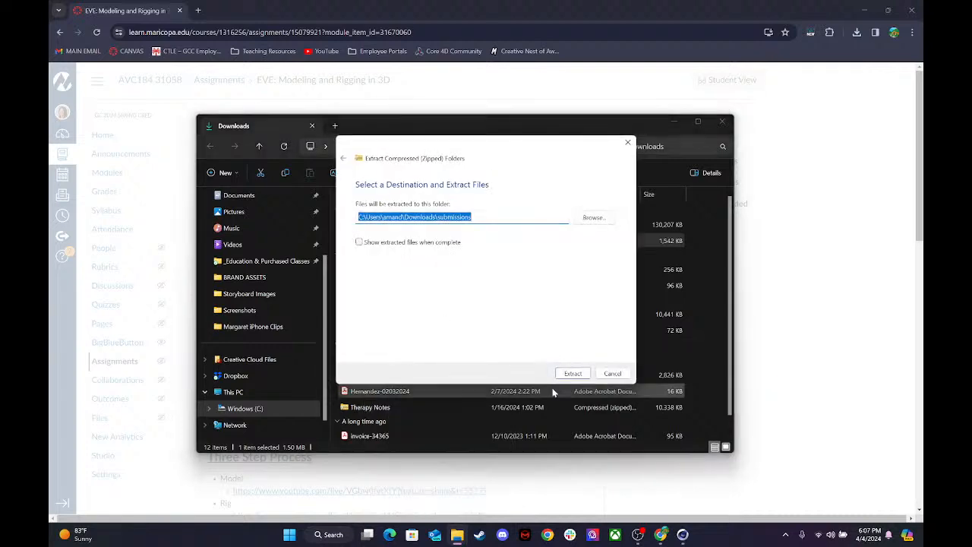
left_click(571, 374)
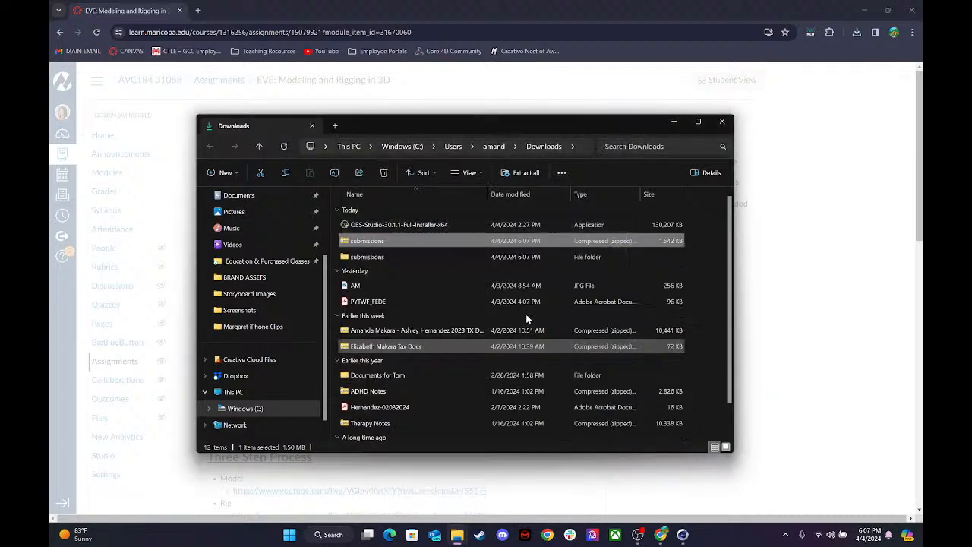
double_click(360, 253)
double_click(369, 223)
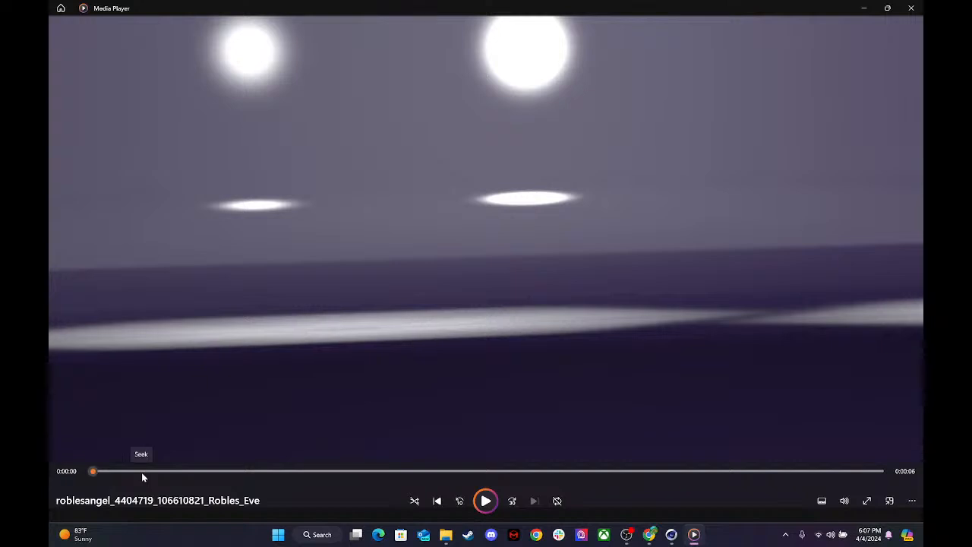
Pause the student's Eve animation and scrub back and forth to examine the robot's poses, tilt and arm movement.
key("space")
left_click_drag(186, 472, 714, 471)
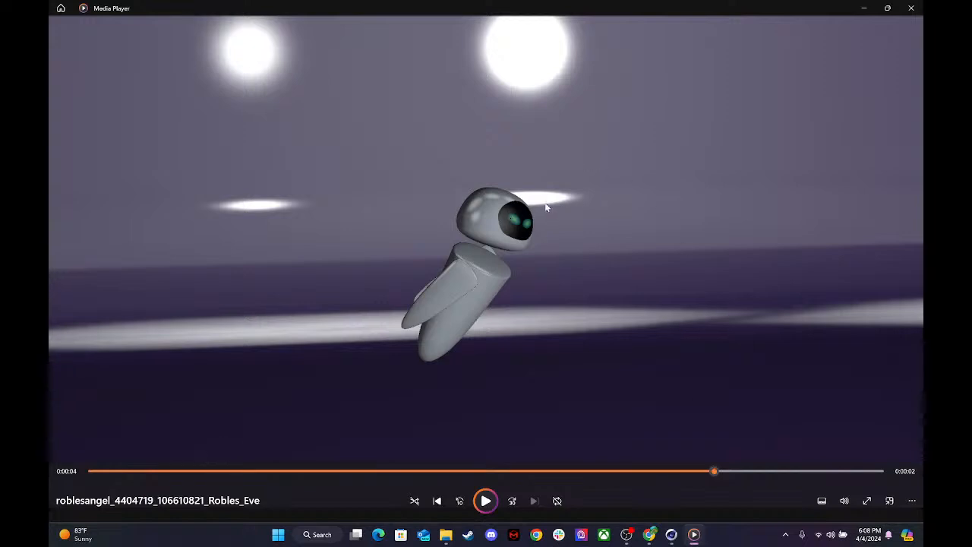
left_click_drag(636, 471, 183, 457)
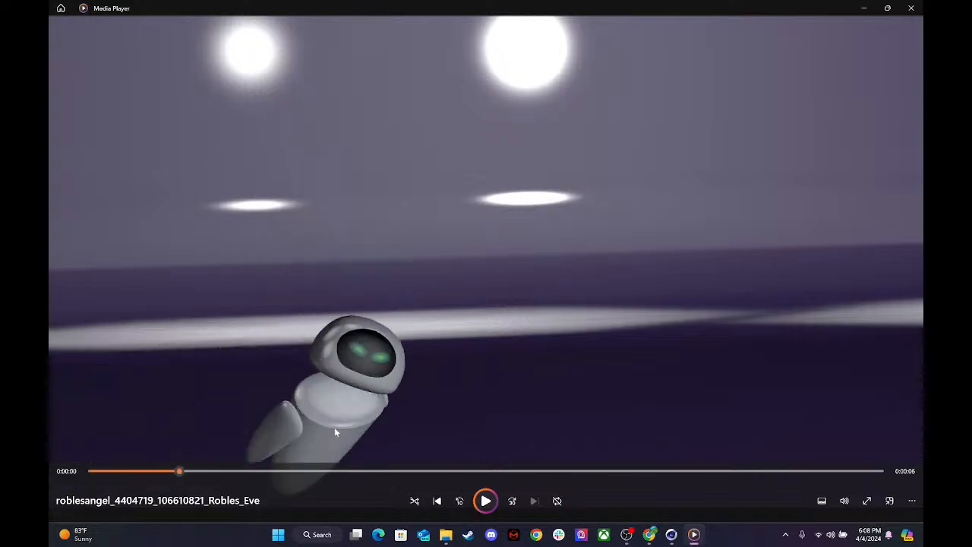
left_click_drag(181, 473, 501, 452)
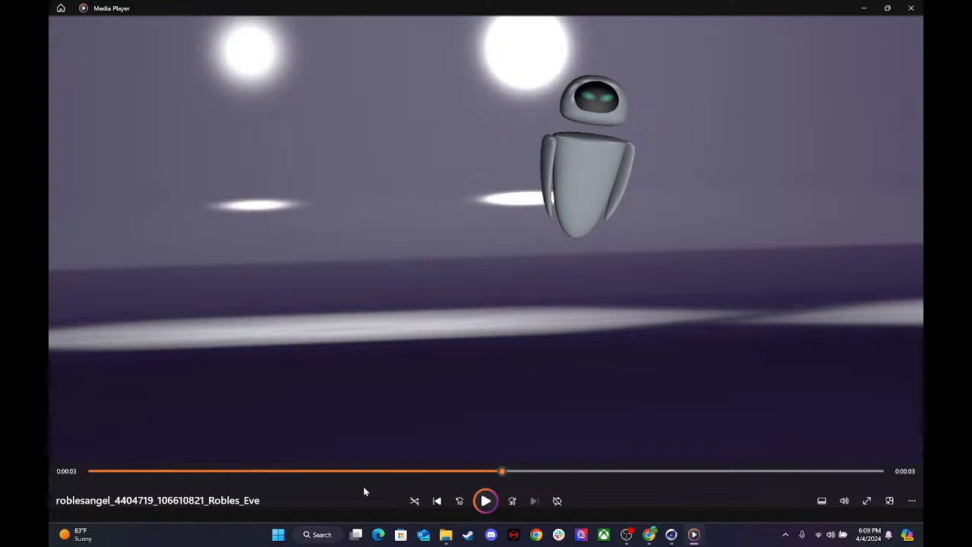
left_click_drag(526, 471, 572, 476)
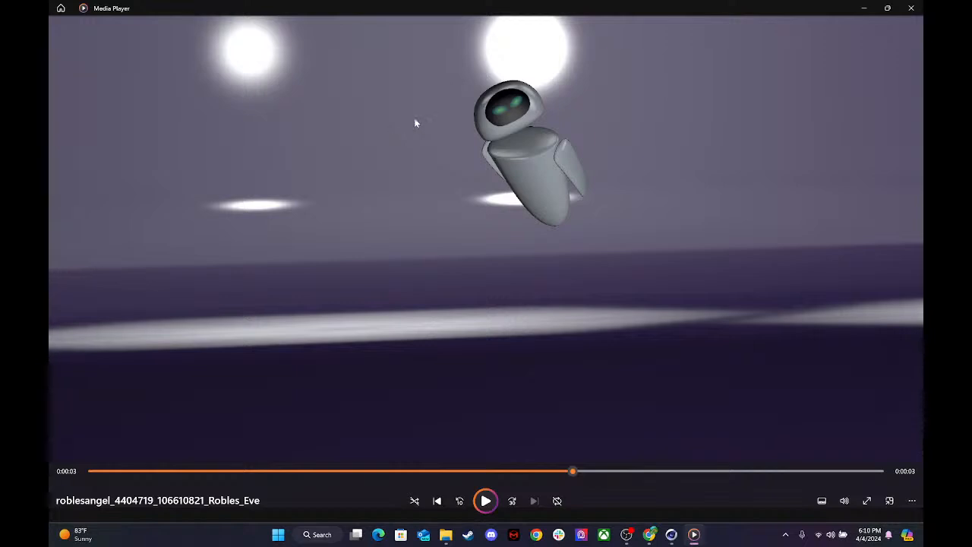
Check the live chat in OBS and the primitive objects available in Cinema 4D, and return to the video in Media Player.
left_click(626, 533)
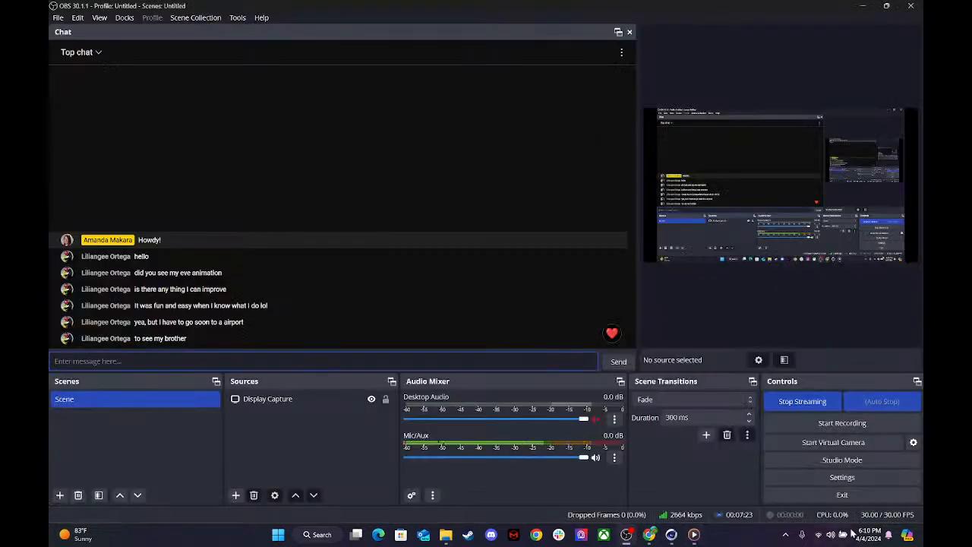
left_click(693, 533)
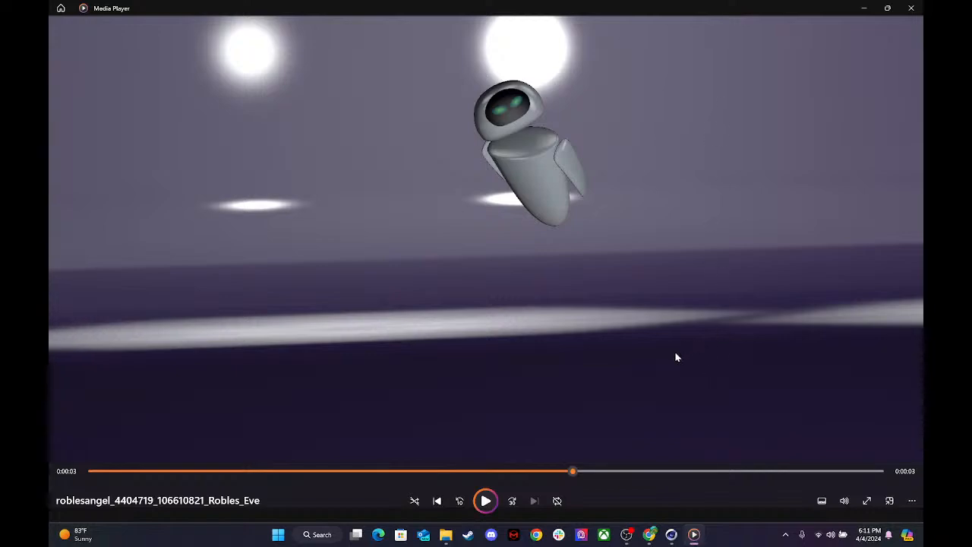
left_click(671, 534)
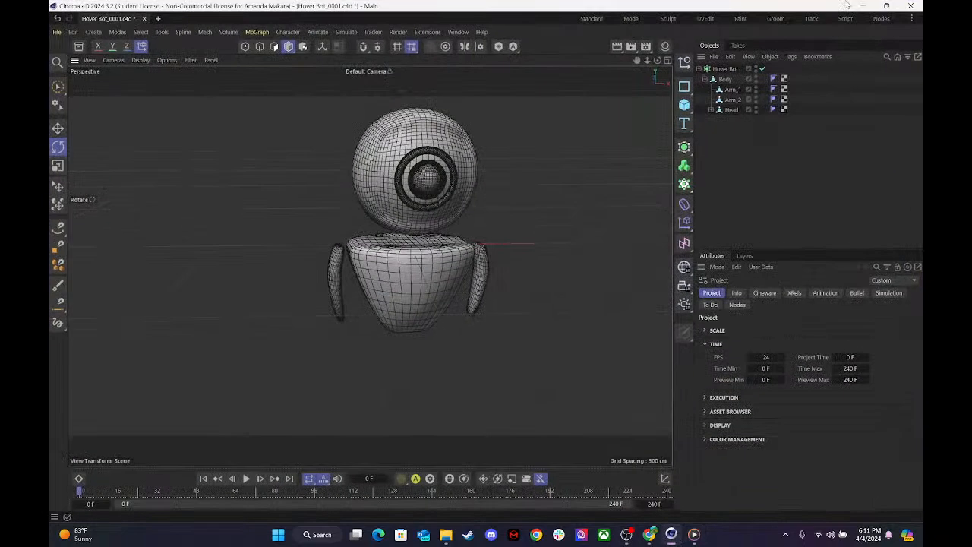
left_click(684, 104)
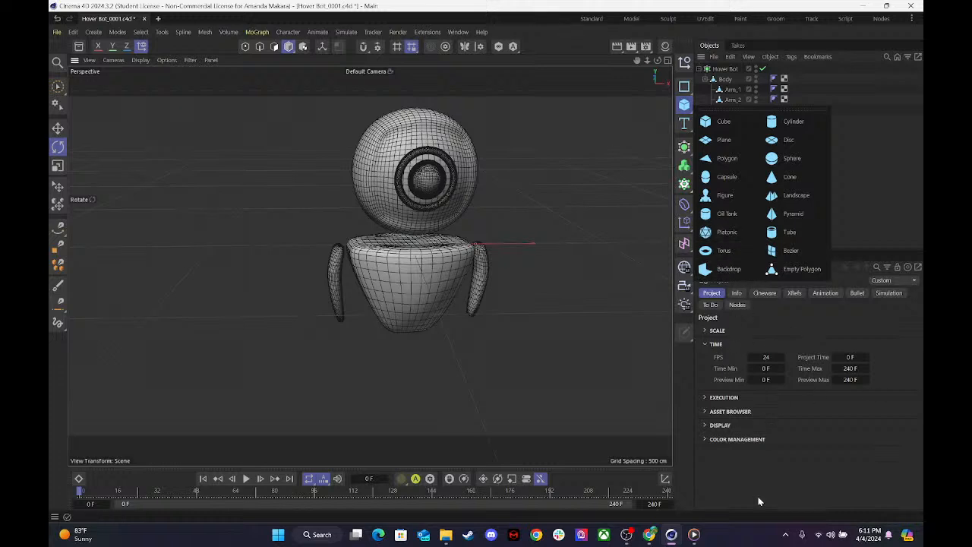
left_click(693, 533)
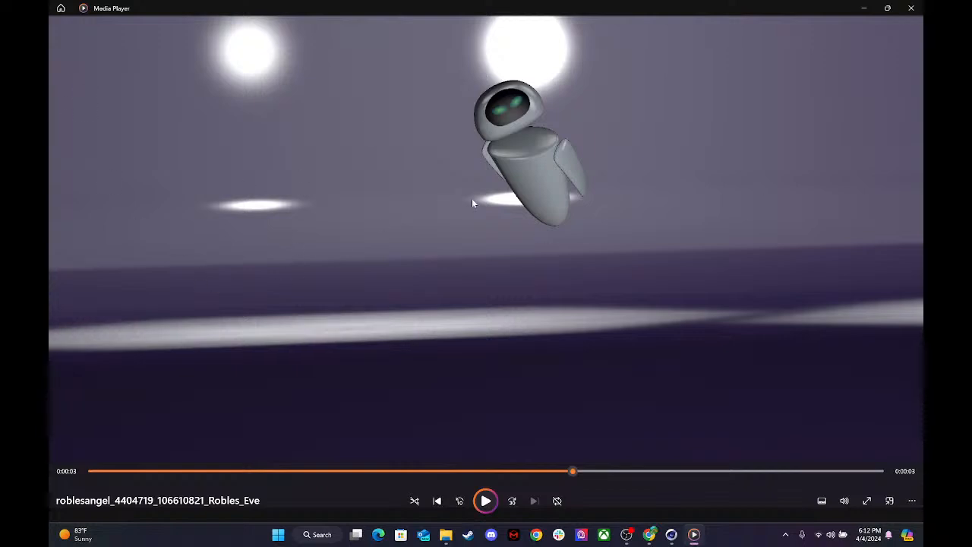
Play the student's Eve animation through to its end and close the video.
left_click(496, 505)
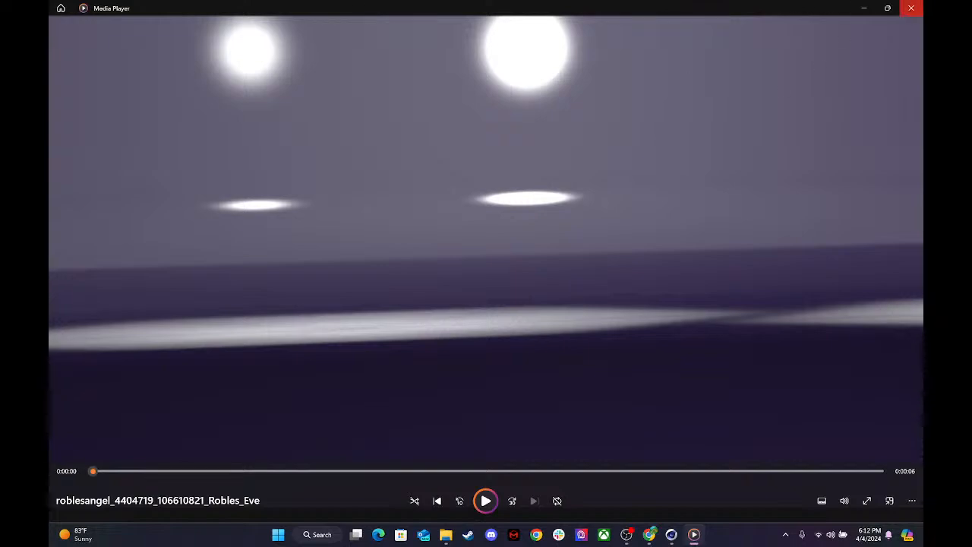
left_click(911, 7)
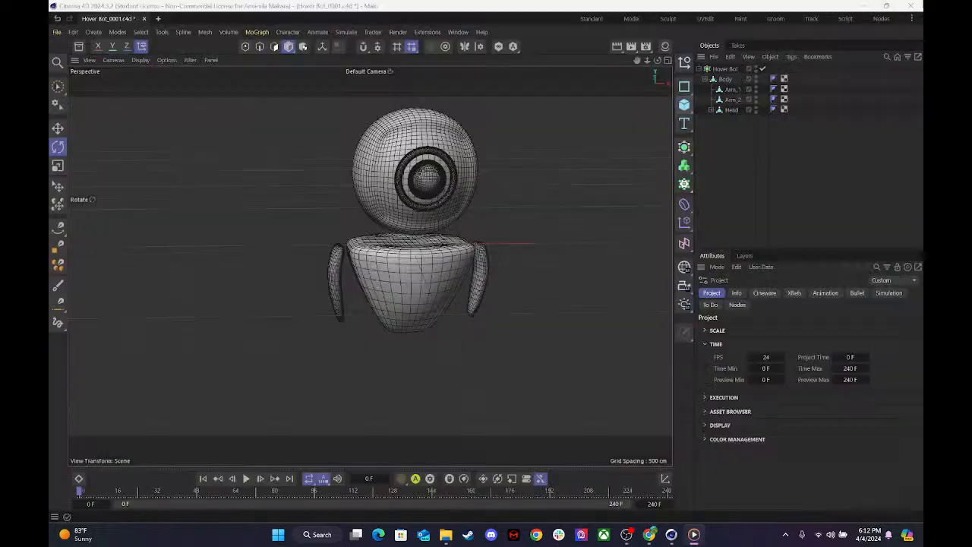
Switch to OBS to check the live chat, lower the Mic/Aux level to -2.0 dB, and return to Cinema 4D.
left_click(638, 535)
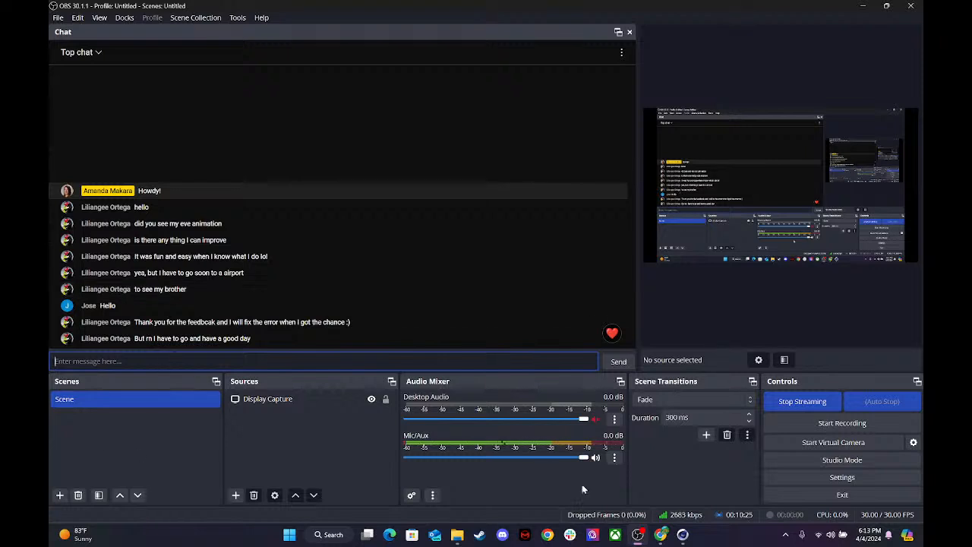
left_click_drag(583, 458, 570, 461)
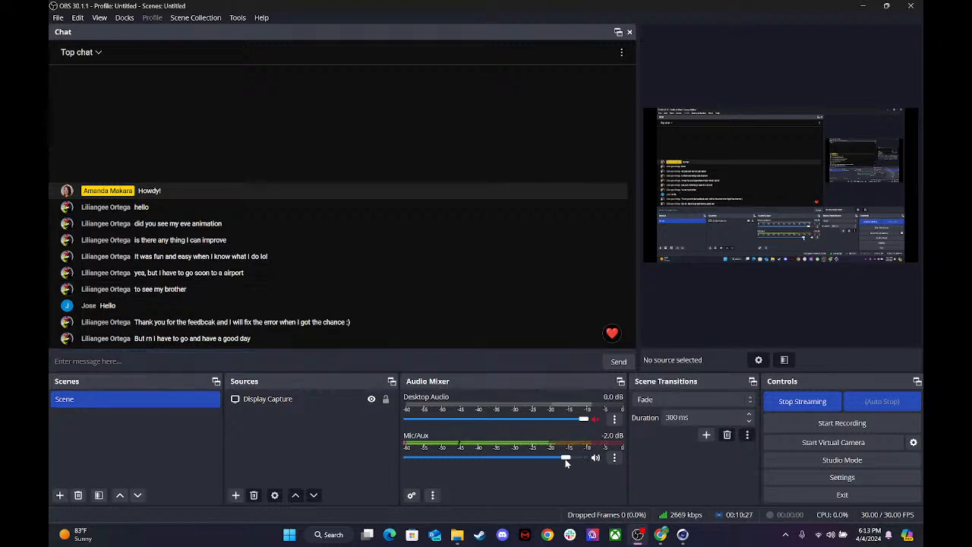
left_click(174, 360)
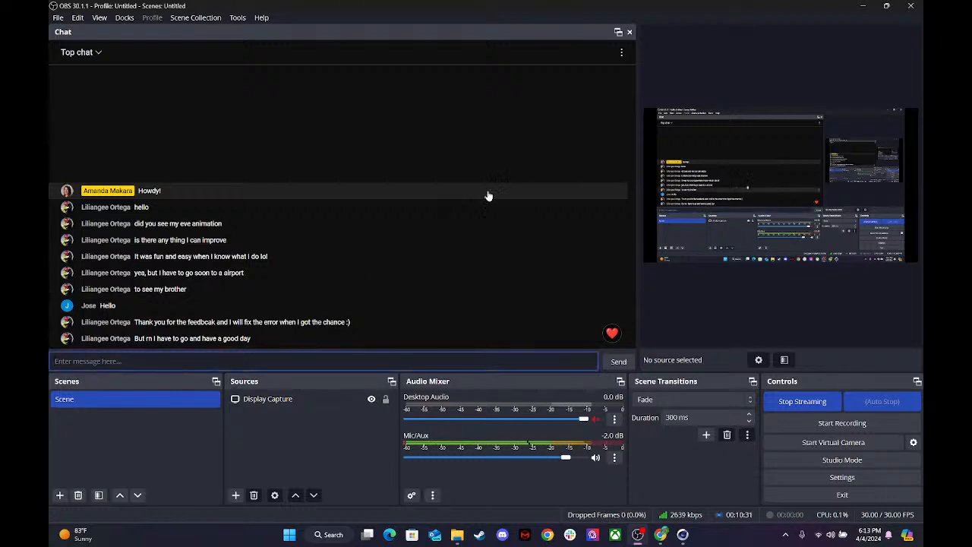
left_click(863, 6)
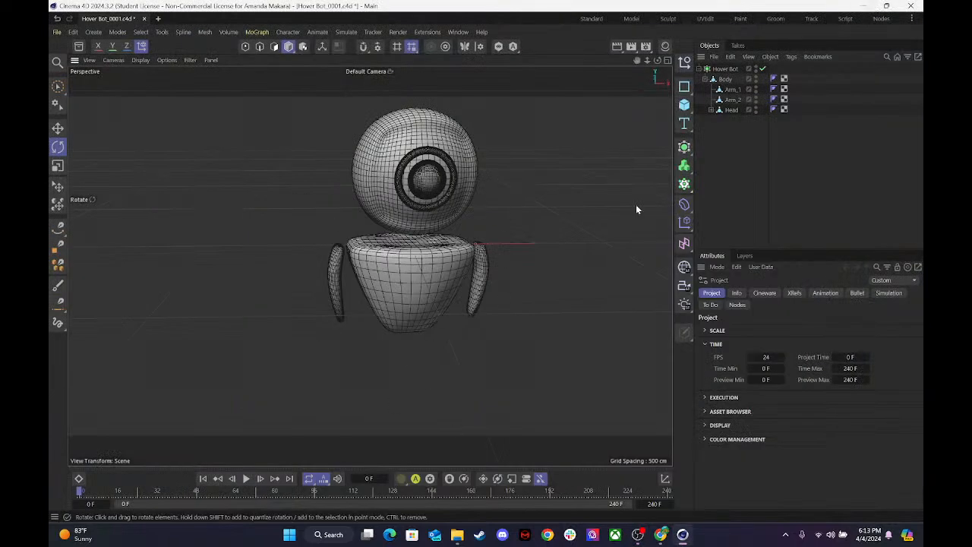
left_click(716, 69)
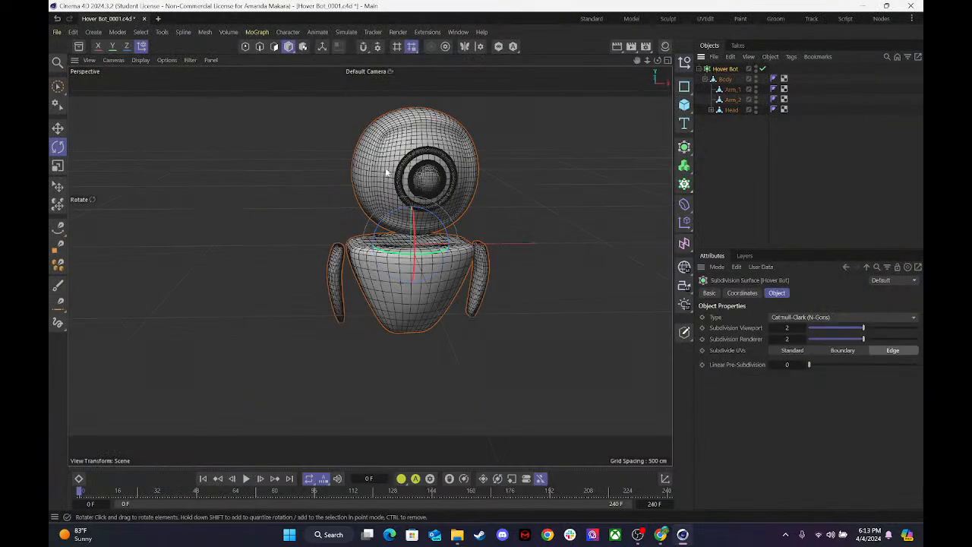
left_click_drag(647, 60, 616, 62)
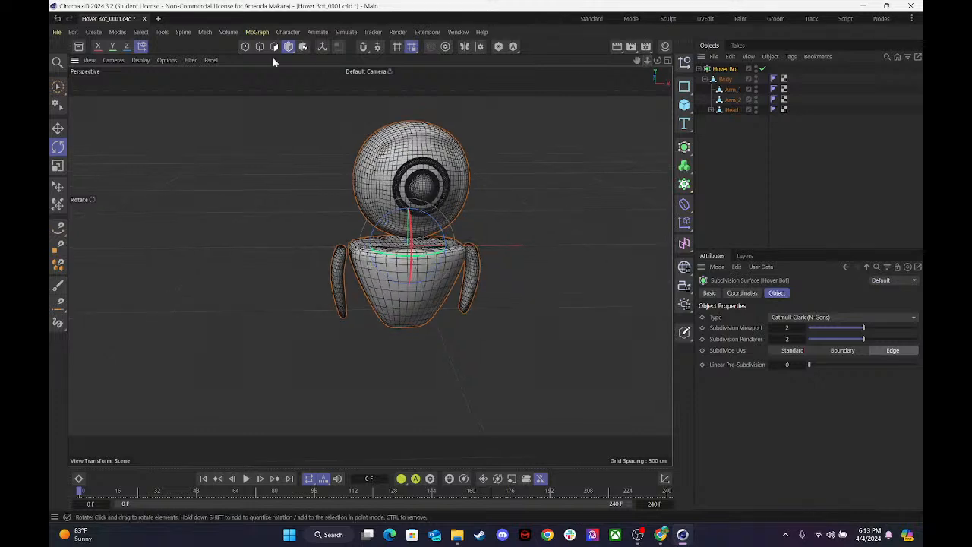
left_click(90, 60)
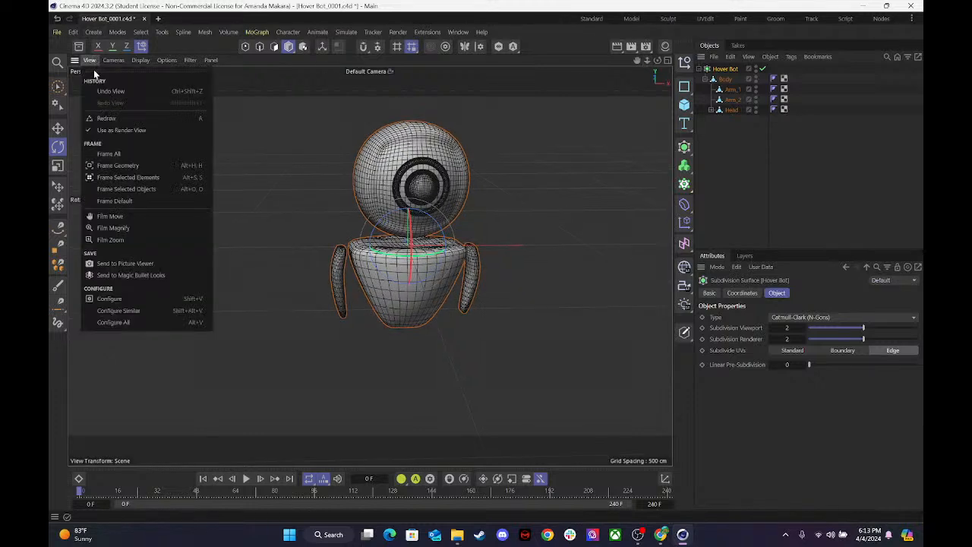
Switch to the EVE assignment in Chrome, dismiss the submissions download dialog, and show the Three Step Process in Student View.
left_click(662, 535)
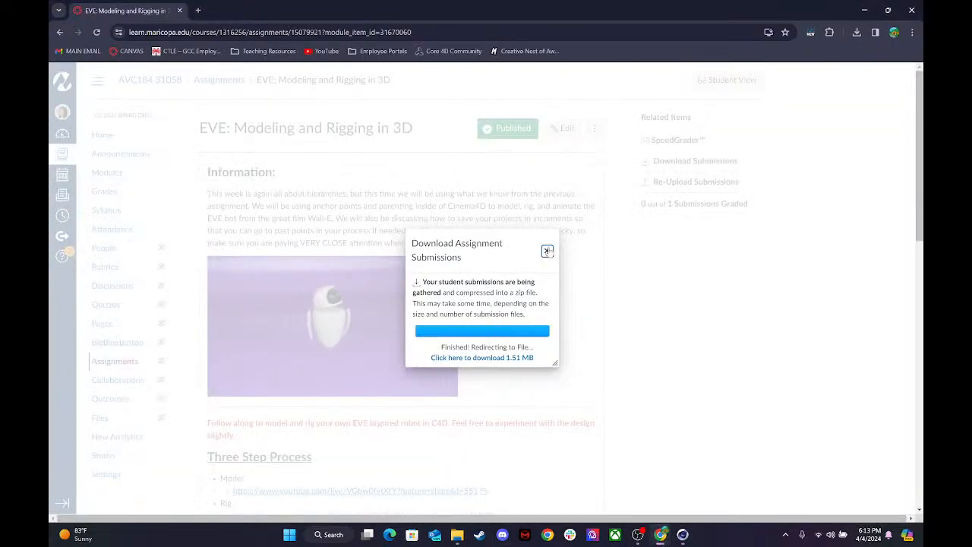
left_click(547, 251)
left_click(715, 81)
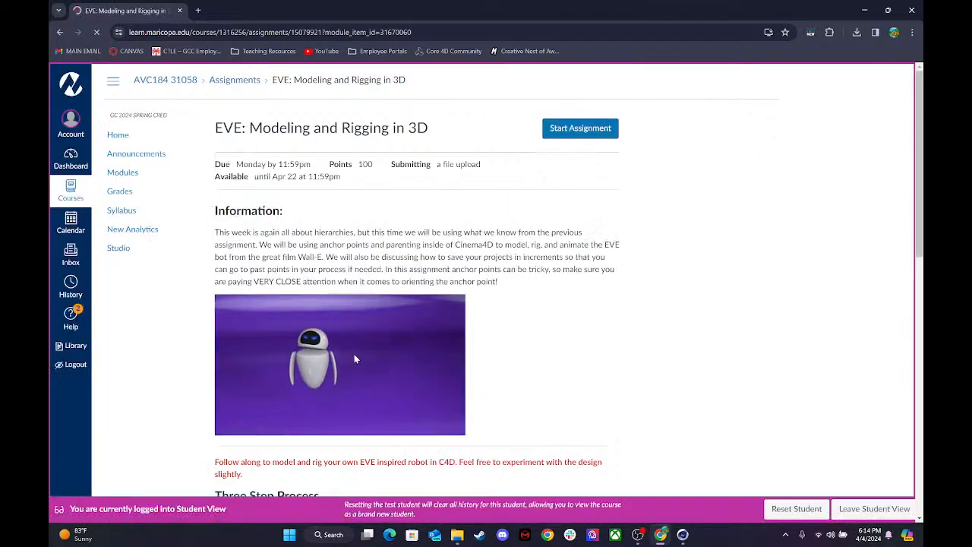
scroll(343, 351, "down", 3)
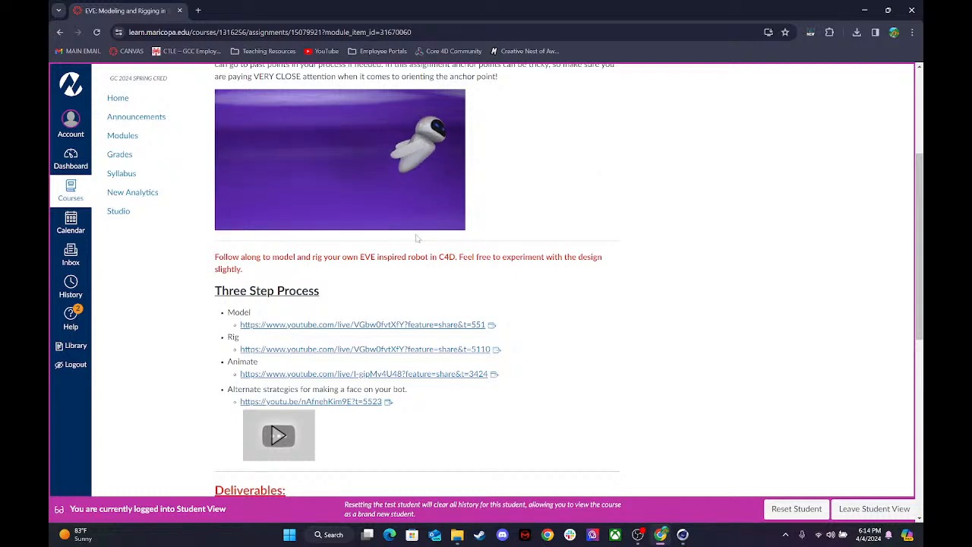
Point out the assignment's alternate strategies for making a face on the bot after a brief look at the Cinema 4D model.
left_click(687, 538)
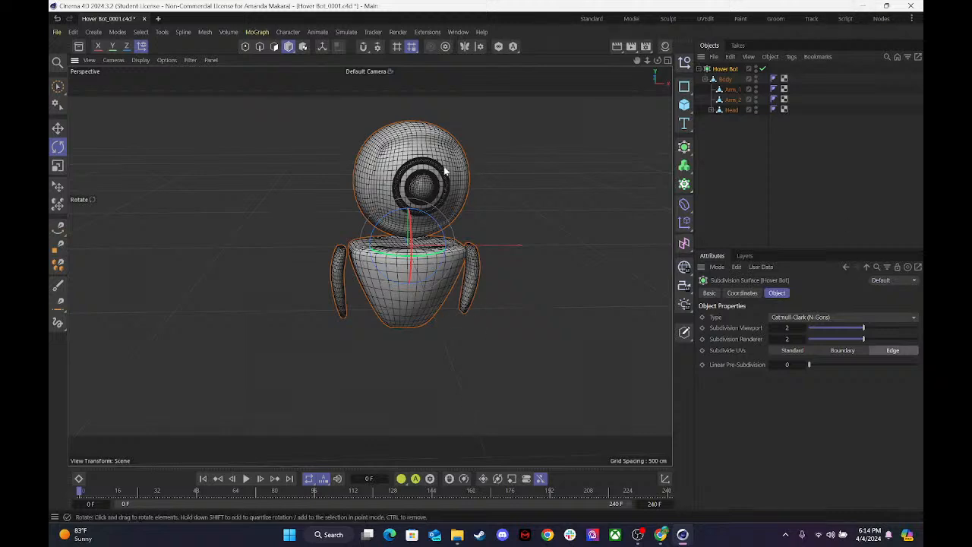
left_click(864, 6)
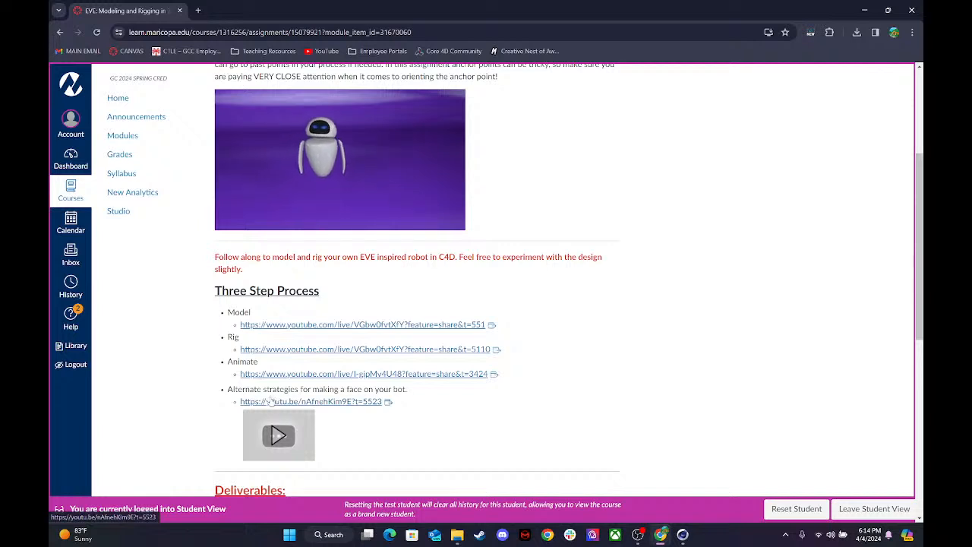
left_click_drag(257, 388, 403, 392)
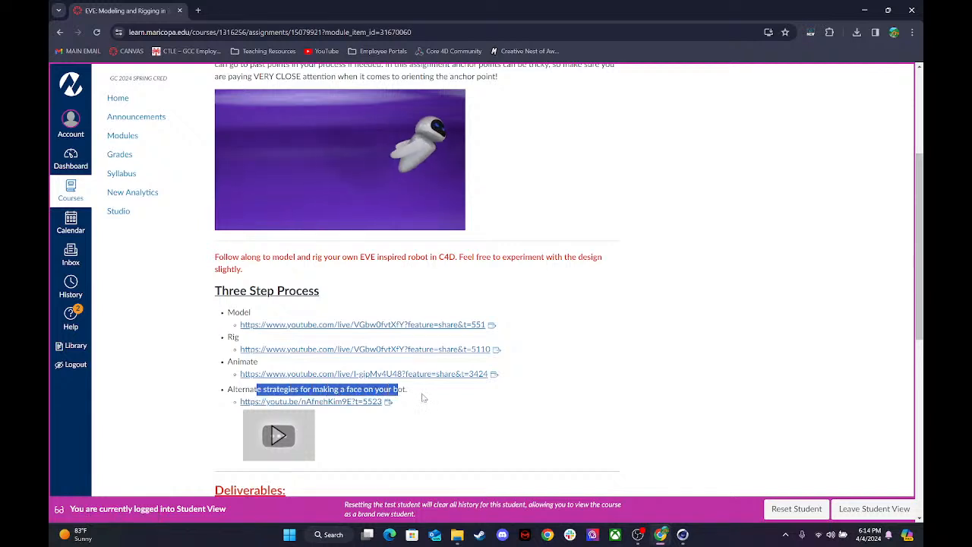
left_click(423, 397)
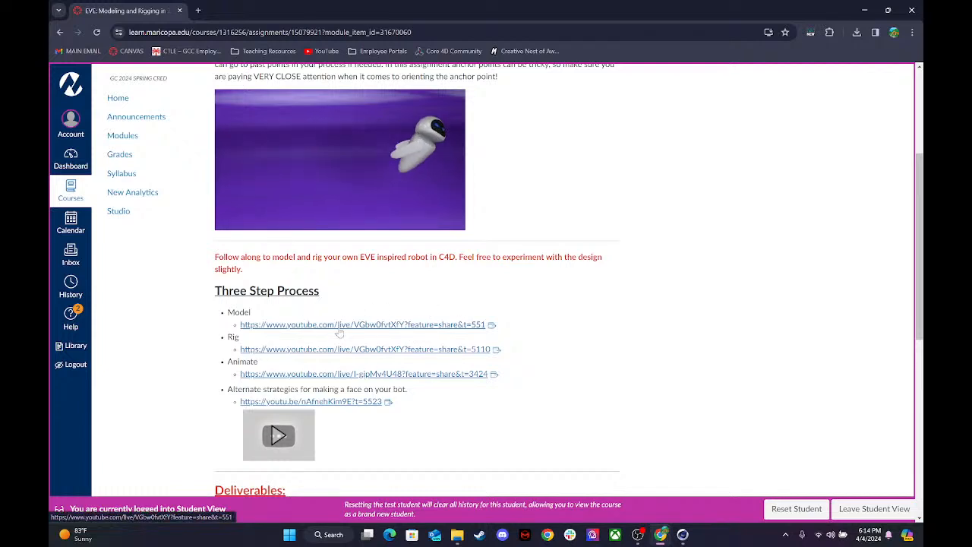
Return to Cinema 4D, deselect the hover bot, and add an Oil Tank primitive to the scene.
left_click(690, 539)
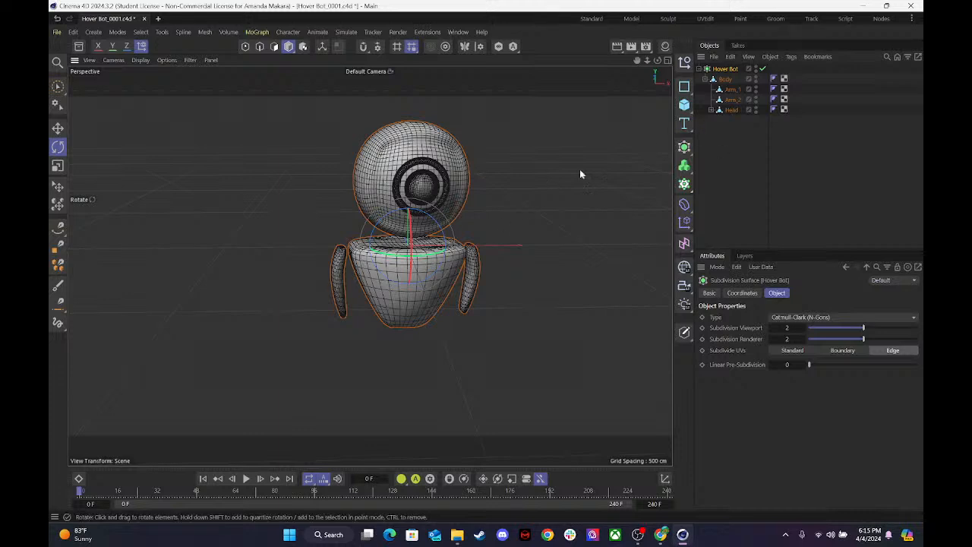
left_click(564, 220)
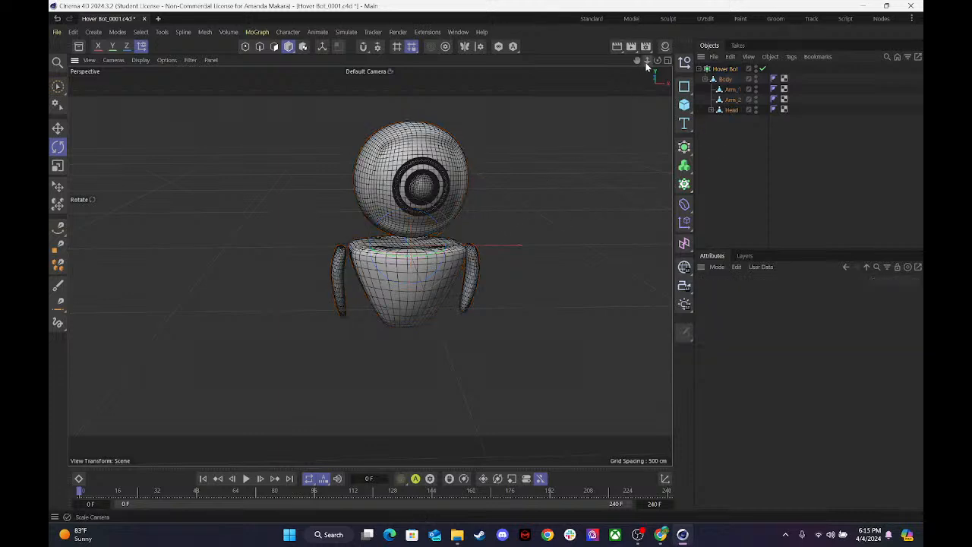
mouse_move(657, 60)
left_mouse_down()
mouse_move(761, 61)
mouse_move(646, 85)
mouse_move(516, 64)
mouse_move(593, 90)
mouse_move(667, 96)
mouse_move(712, 69)
mouse_move(651, 81)
mouse_move(633, 67)
mouse_move(653, 72)
left_mouse_up()
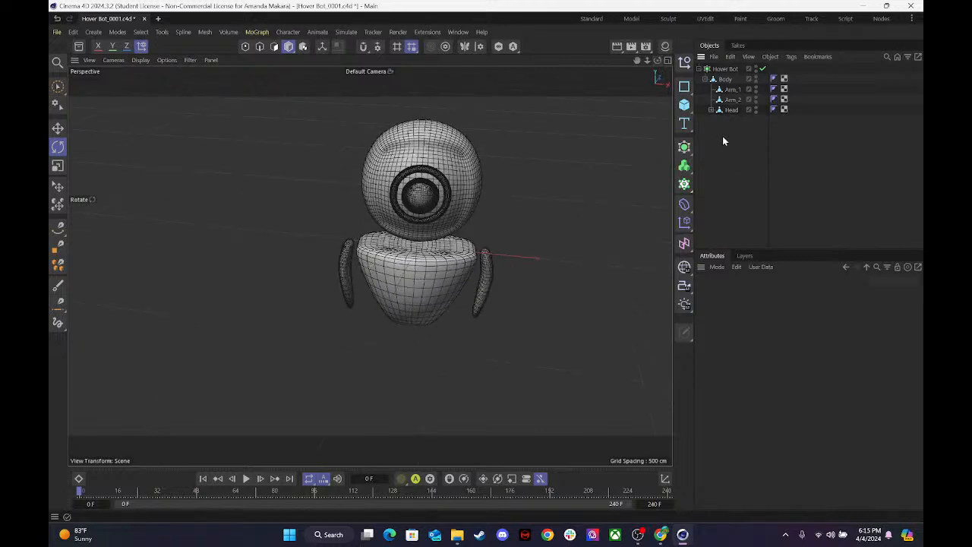
left_click(684, 106)
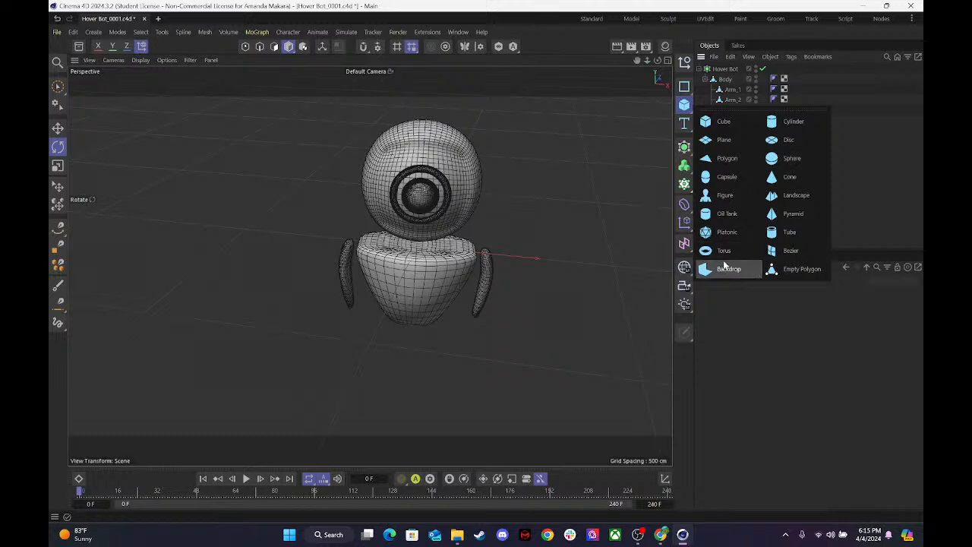
left_click(720, 214)
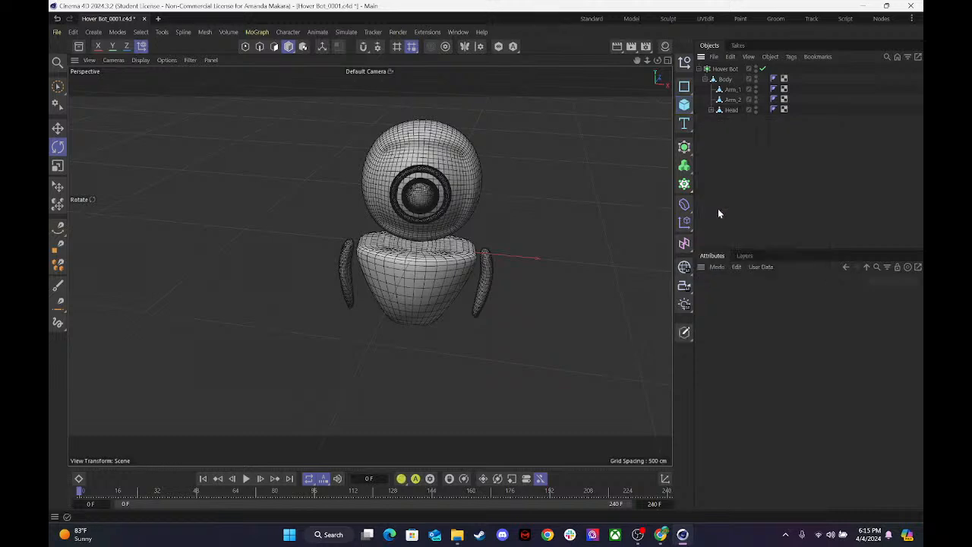
Show all four views and move the Oil Tank straight up to the top of the robot's head.
left_click(666, 61)
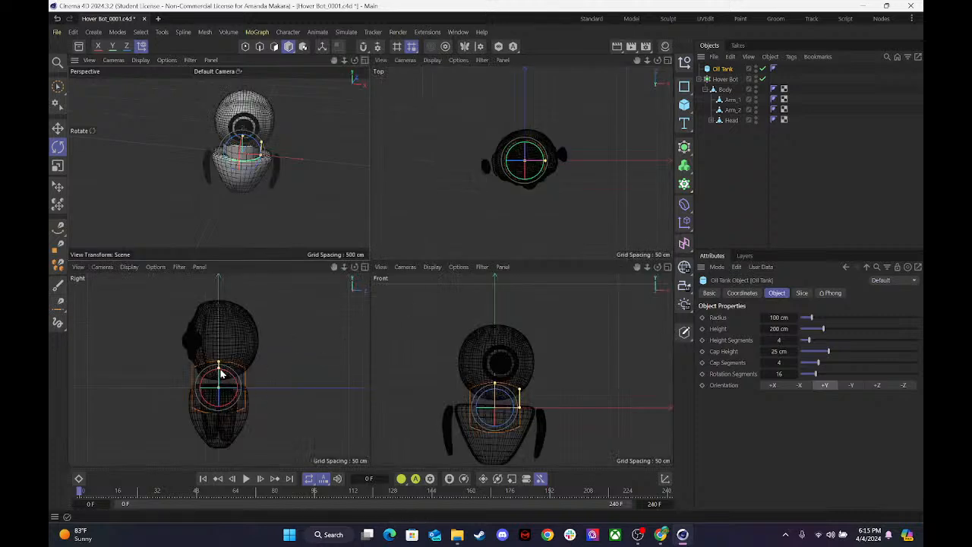
left_click(61, 88)
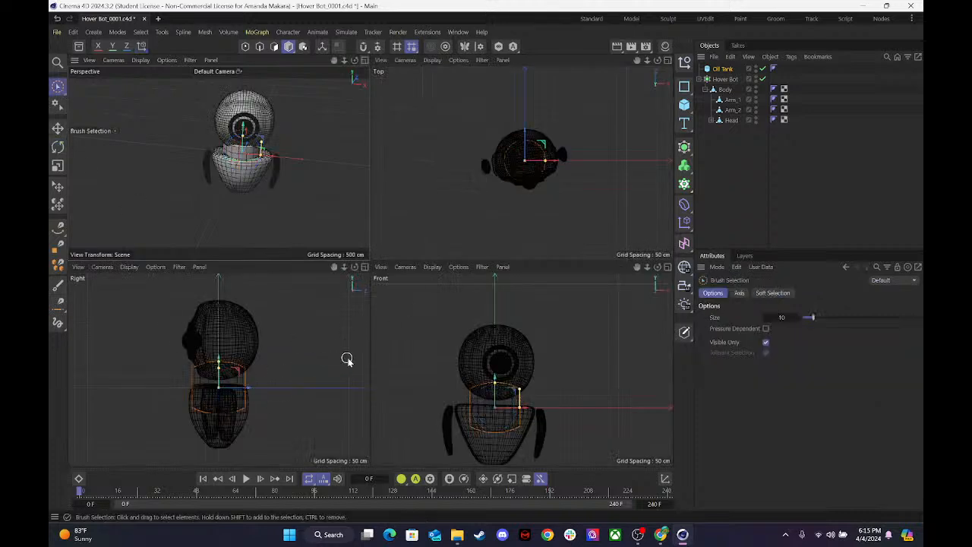
key("e")
left_click_drag(219, 359, 258, 274)
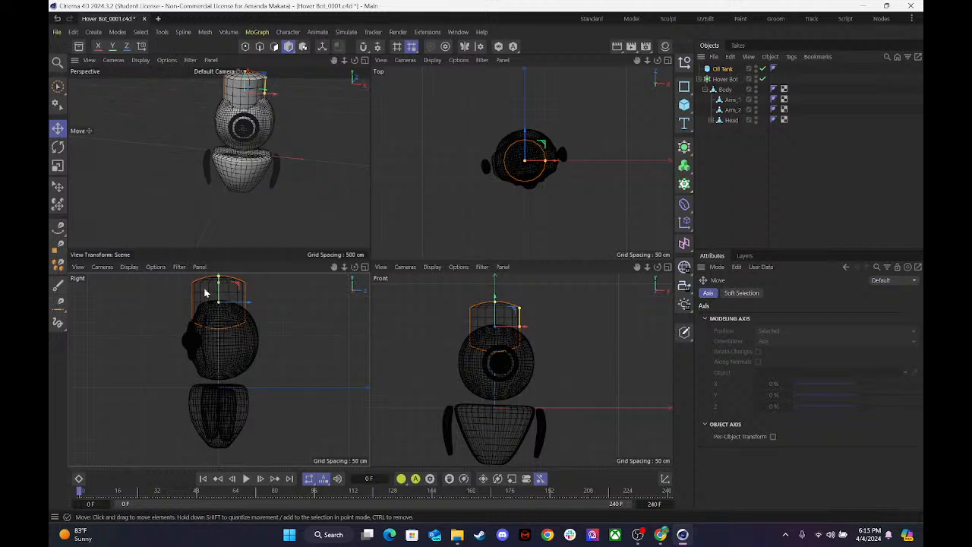
left_click_drag(203, 295, 220, 283)
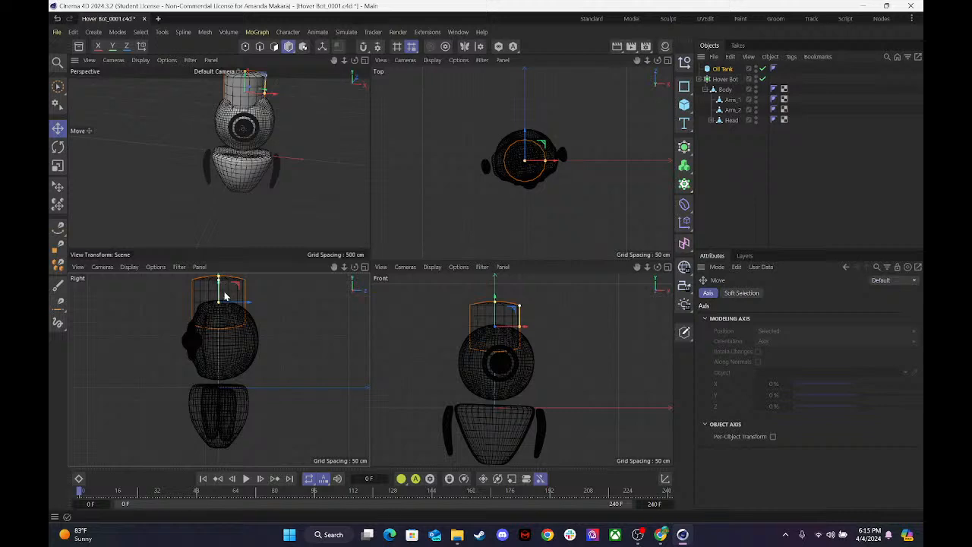
Reduce the Oil Tank's height until it is a thin disc on top of the head.
key("t")
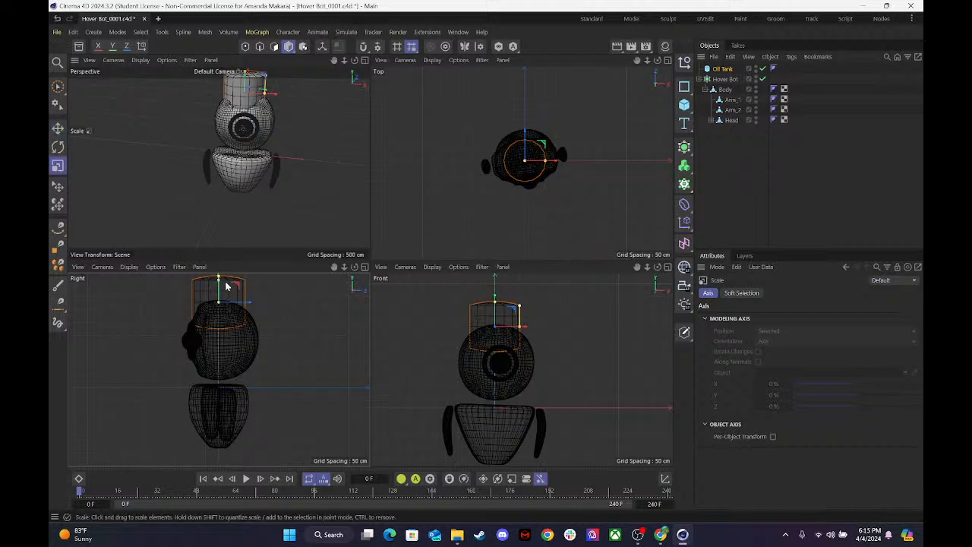
key("e")
left_click_drag(219, 279, 219, 300)
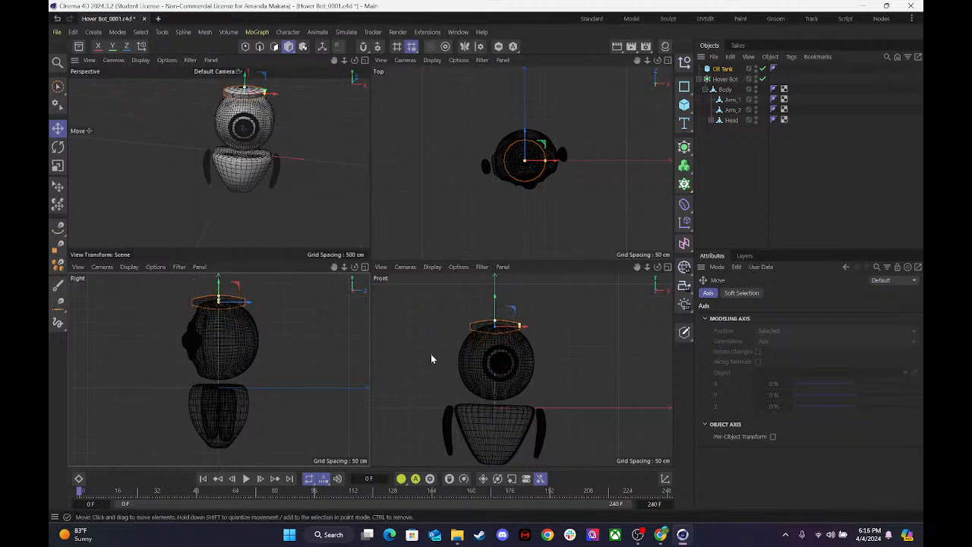
Rotate the flattened Oil Tank upright so its round side faces forward, and shift it slightly along the positive X axis.
key("r")
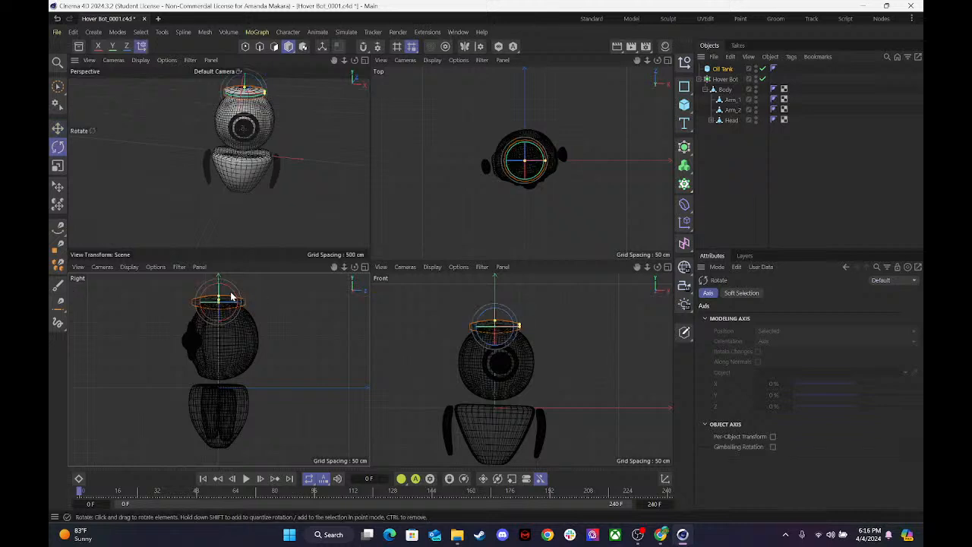
left_click_drag(226, 291, 238, 312)
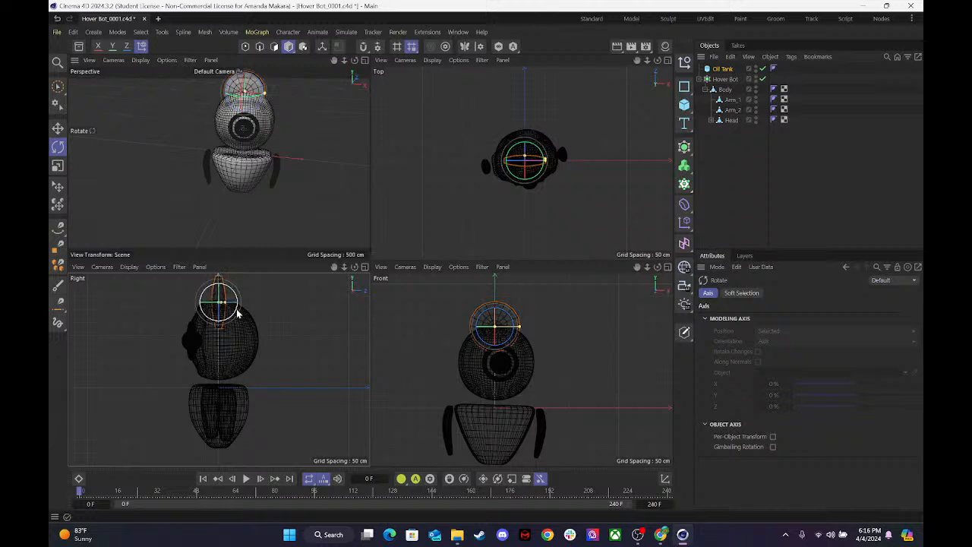
key("e")
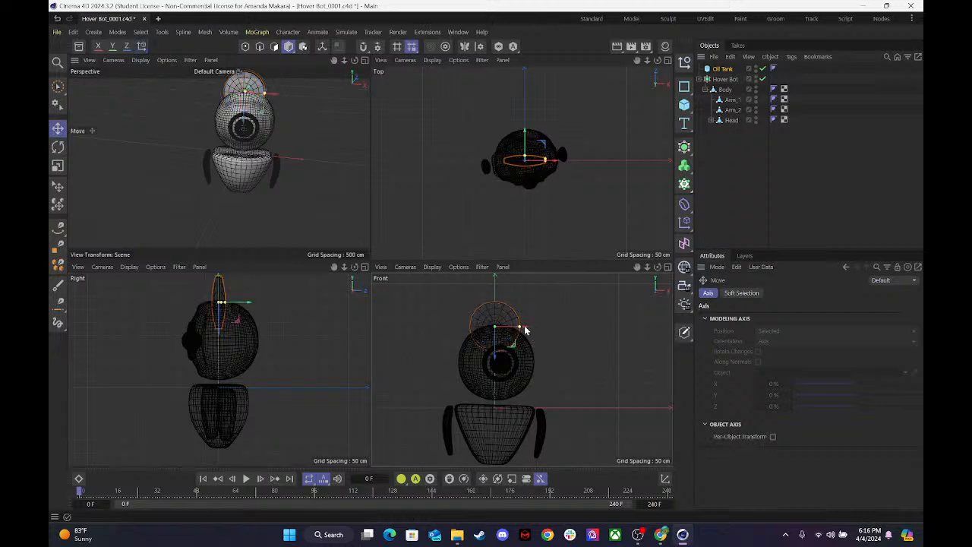
mouse_move(526, 329)
left_mouse_down()
mouse_move(544, 329)
mouse_move(533, 330)
left_mouse_up()
Reset the Front and Perspective views to their default framing.
left_click(382, 267)
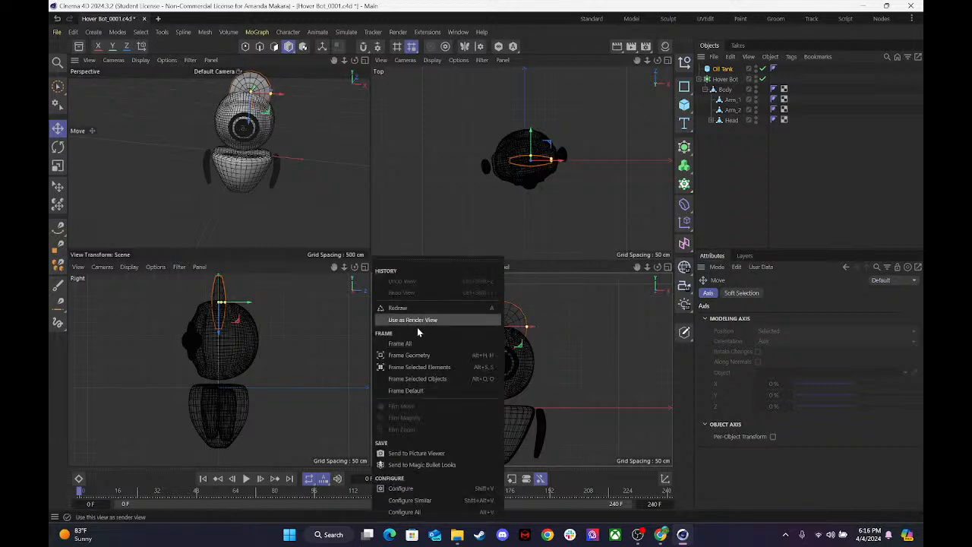
left_click(405, 395)
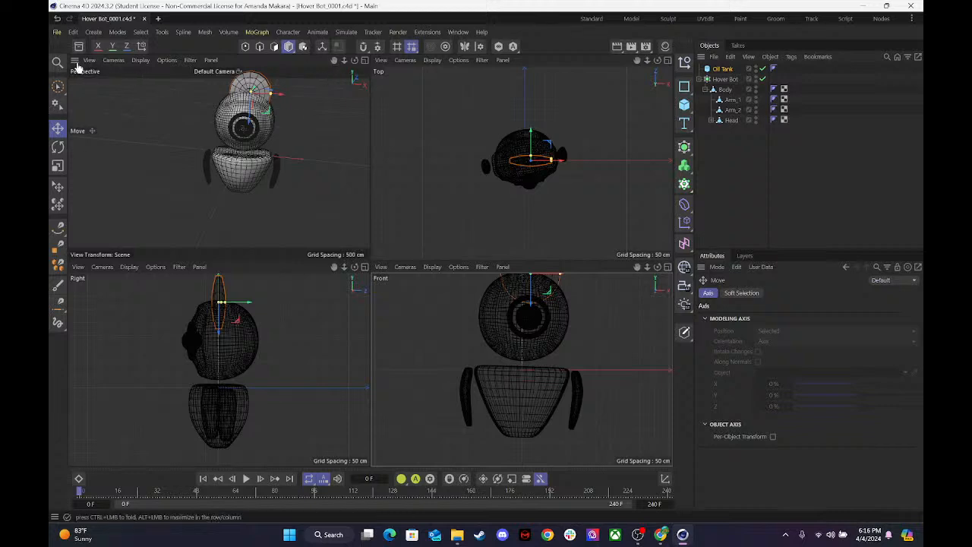
left_click(113, 60)
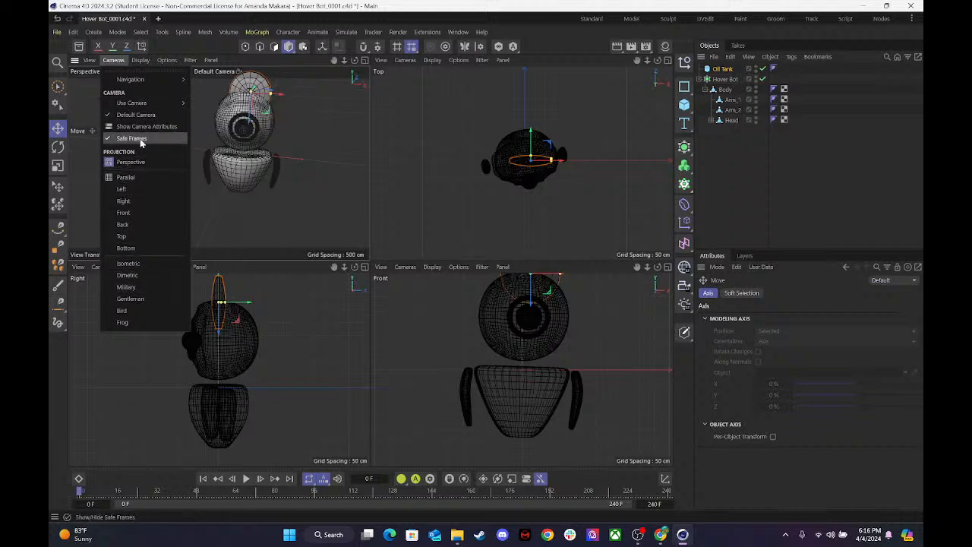
mouse_move(89, 60)
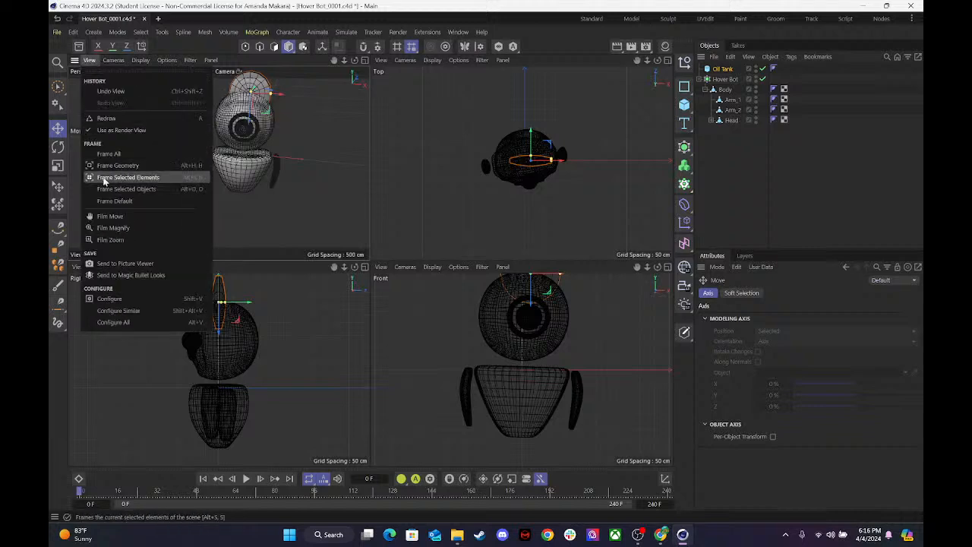
left_click(105, 201)
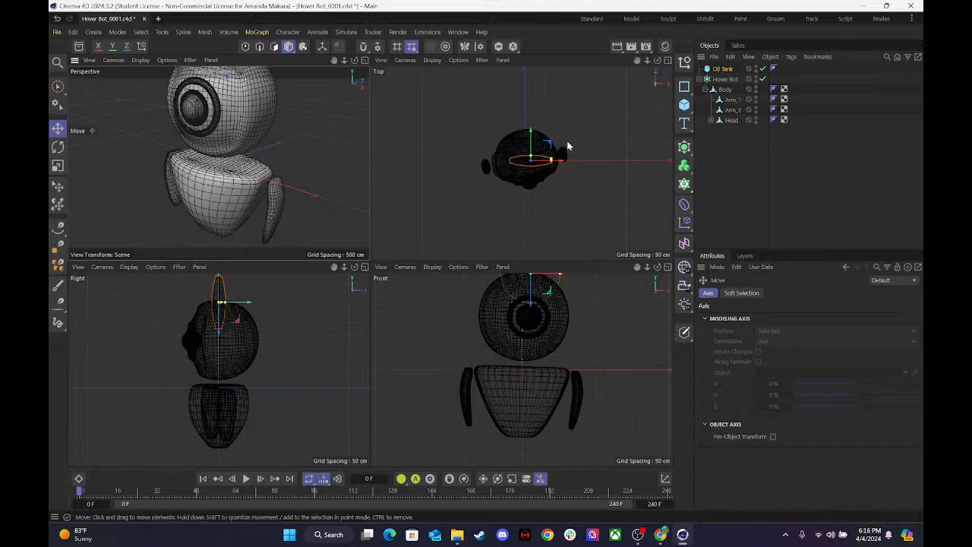
Try to turn the Body to face straight ahead by adjusting its heading rotation.
left_click(724, 79)
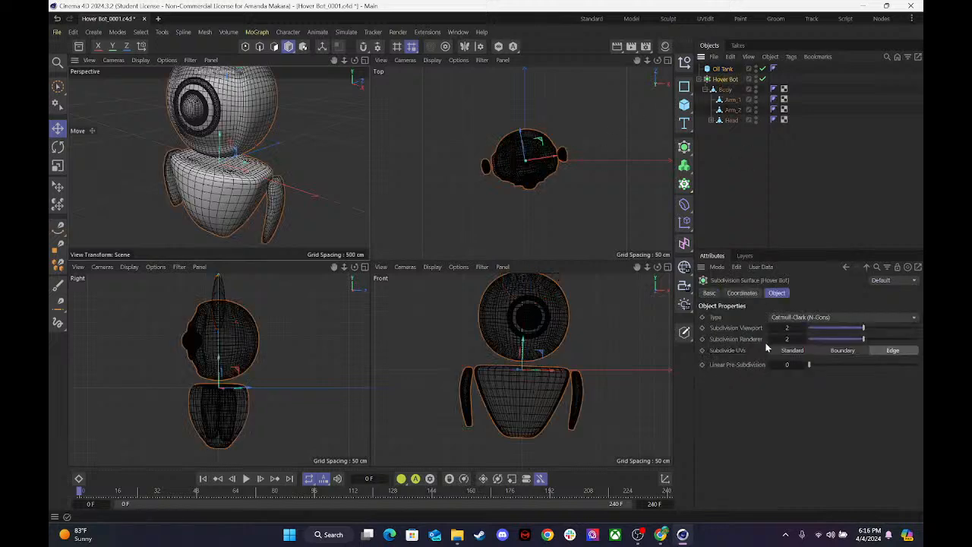
left_click(740, 293)
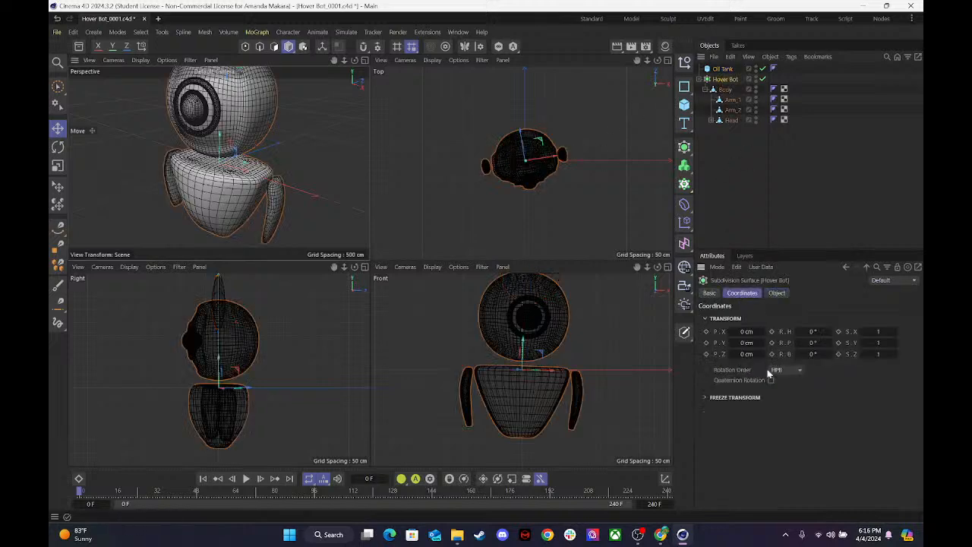
left_click(725, 89)
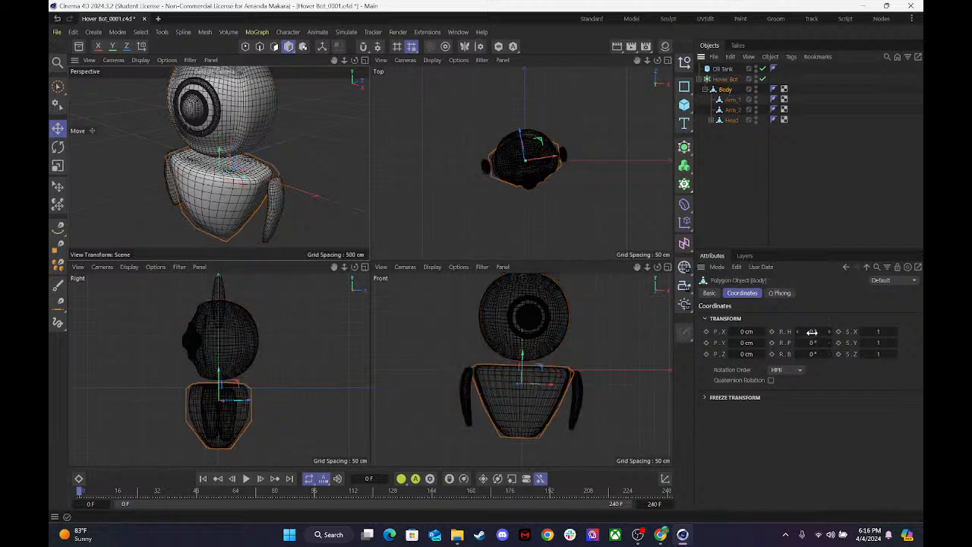
left_click_drag(812, 331, 822, 331)
left_click_drag(813, 331, 800, 331)
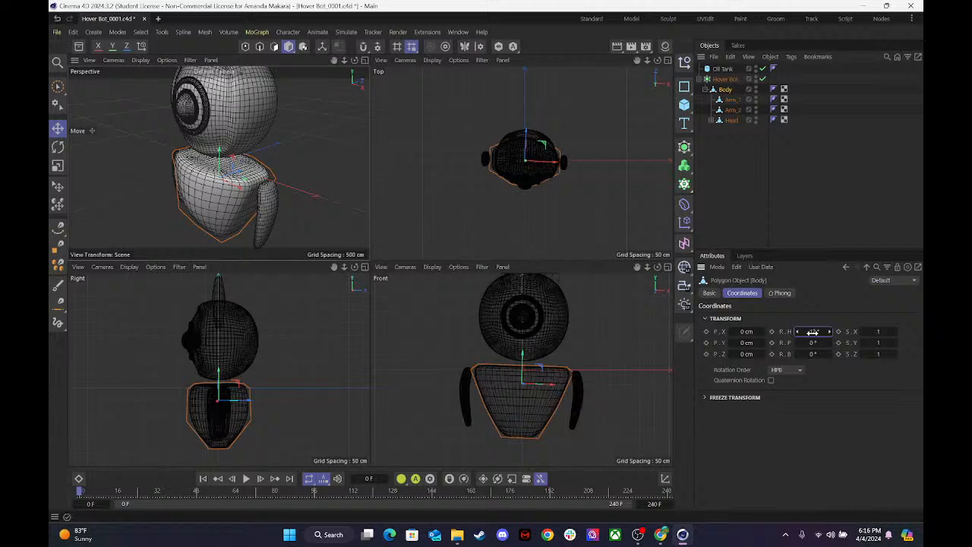
Unfreeze all of the Hover Bot's frozen coordinates and return the Body's heading rotation to 0°.
left_click(725, 79)
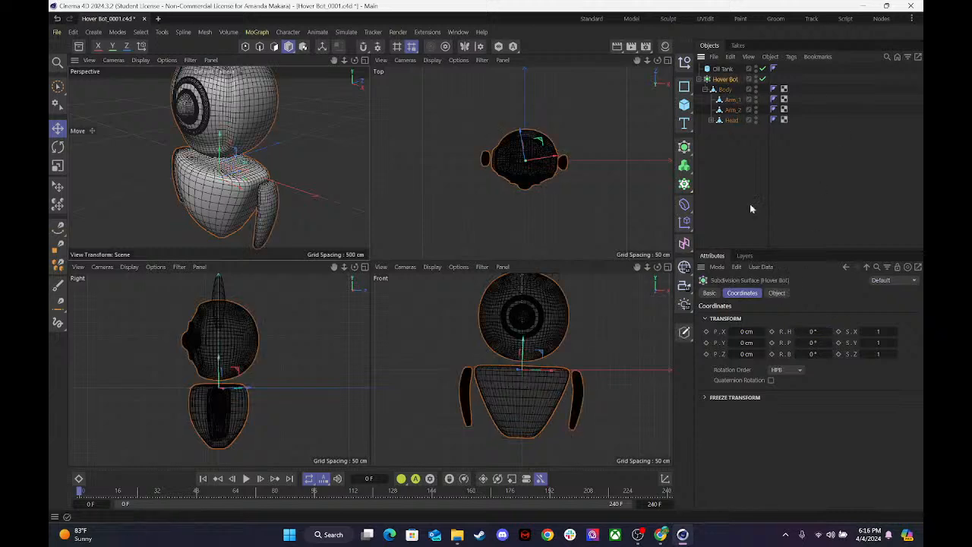
left_click(708, 397)
left_click(772, 410)
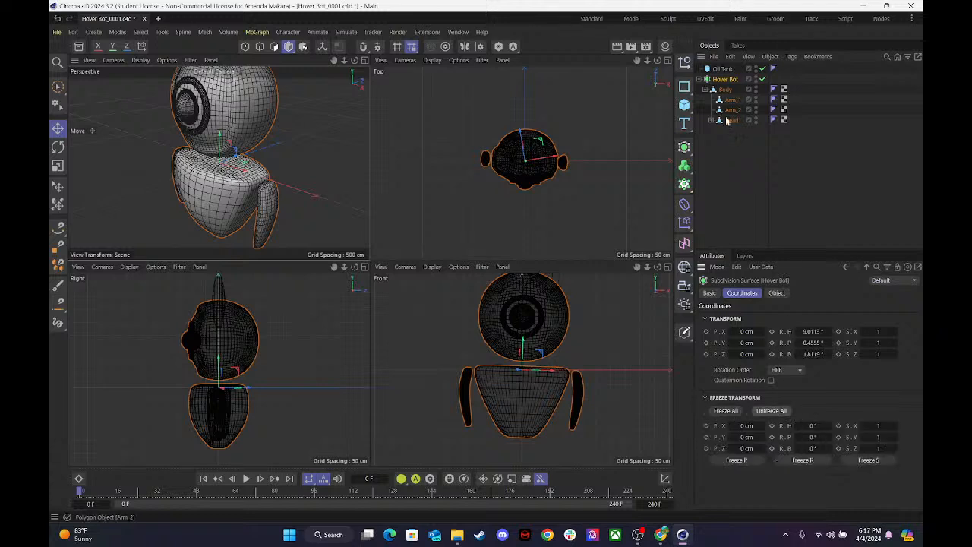
left_click(725, 90)
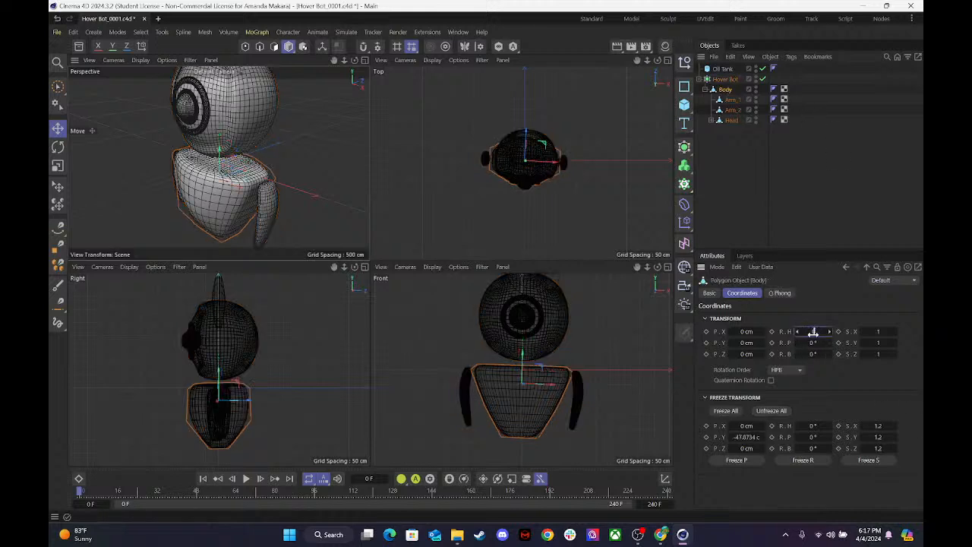
left_click_drag(812, 331, 823, 332)
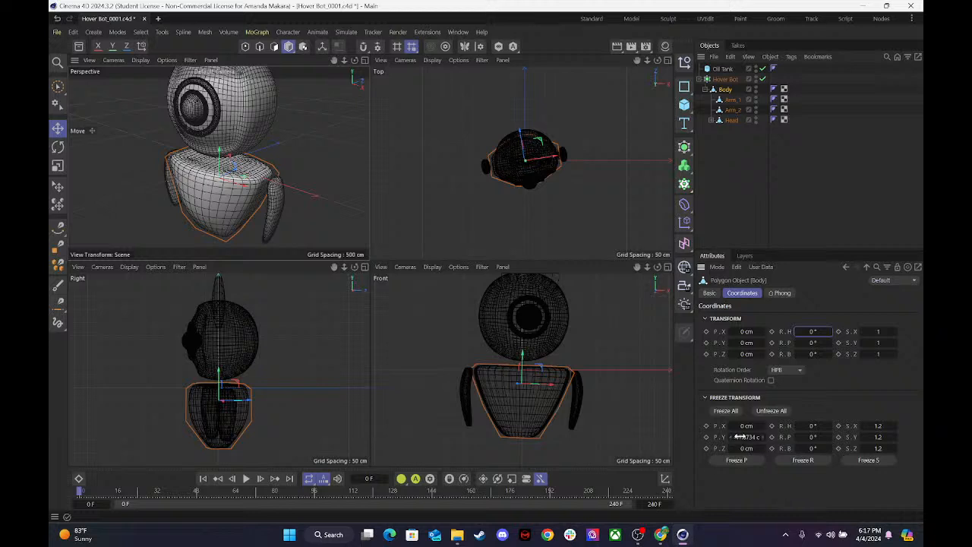
Set the Hover Bot's heading, pitch and bank rotation to 0° and freeze all of its coordinates.
left_click(724, 79)
left_click(812, 331)
type("0")
key("Tab")
type("0")
key("Tab")
type("0")
key("Tab")
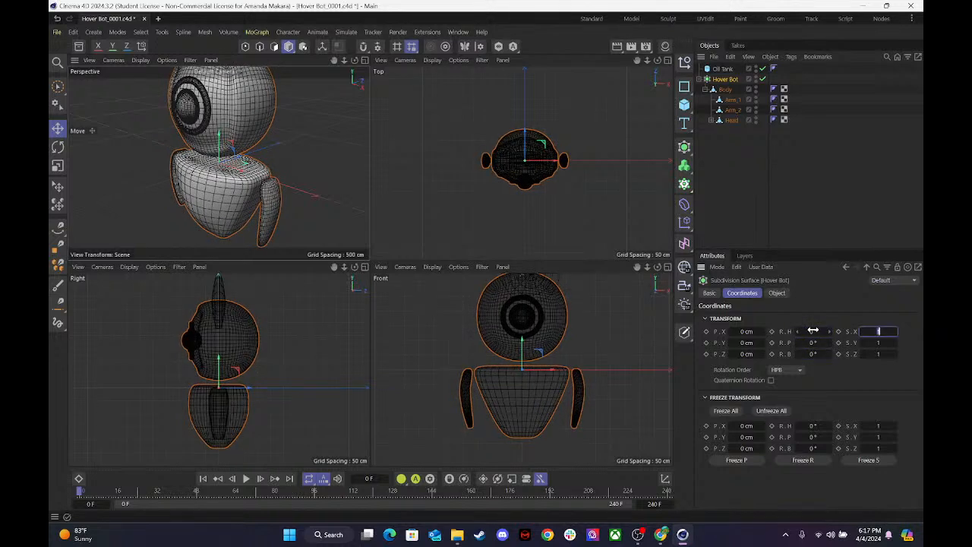
left_click(873, 385)
left_click(725, 411)
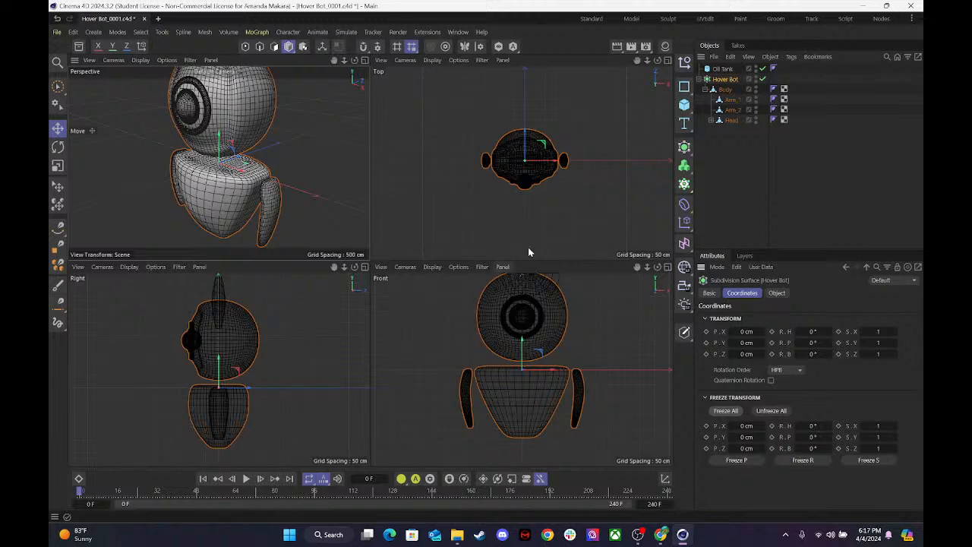
Move the Oil Tank to the head's centre line and down to eye level, just in front of the eye.
left_click(720, 70)
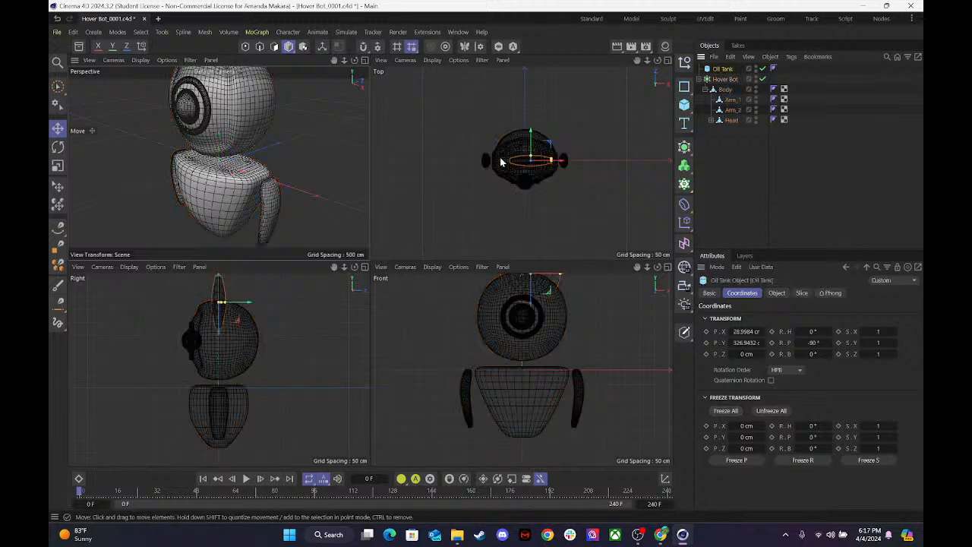
left_click_drag(560, 158, 529, 160)
left_click_drag(521, 305, 522, 345)
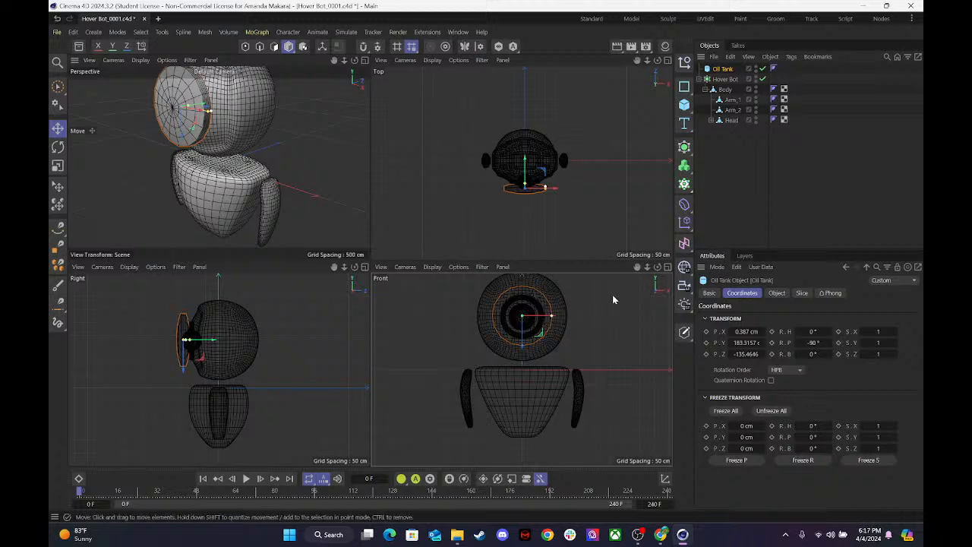
Reduce the Oil Tank's radius to 62 cm in the Front view and nudge it down to centre it on the eye.
left_click(667, 268)
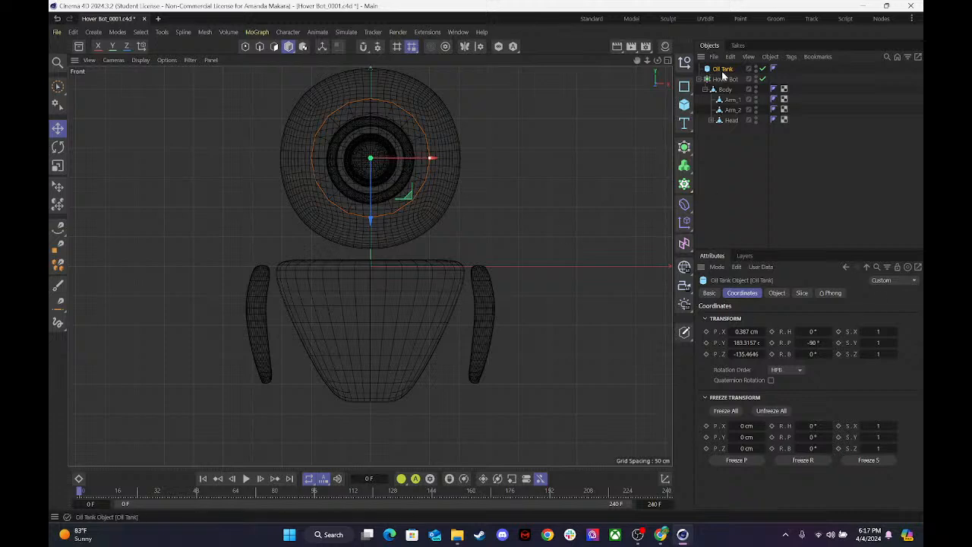
left_click(778, 293)
left_click_drag(781, 322, 753, 322)
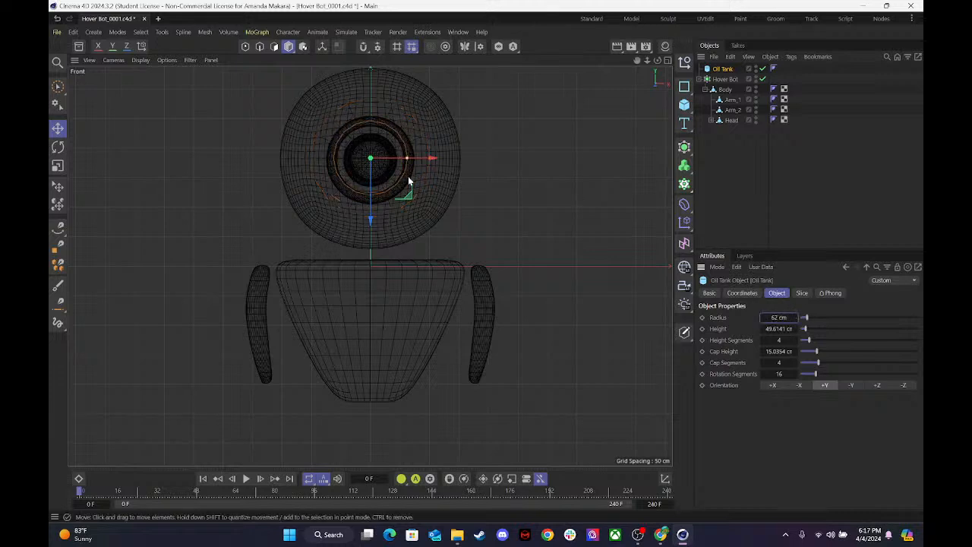
left_click_drag(371, 219, 370, 223)
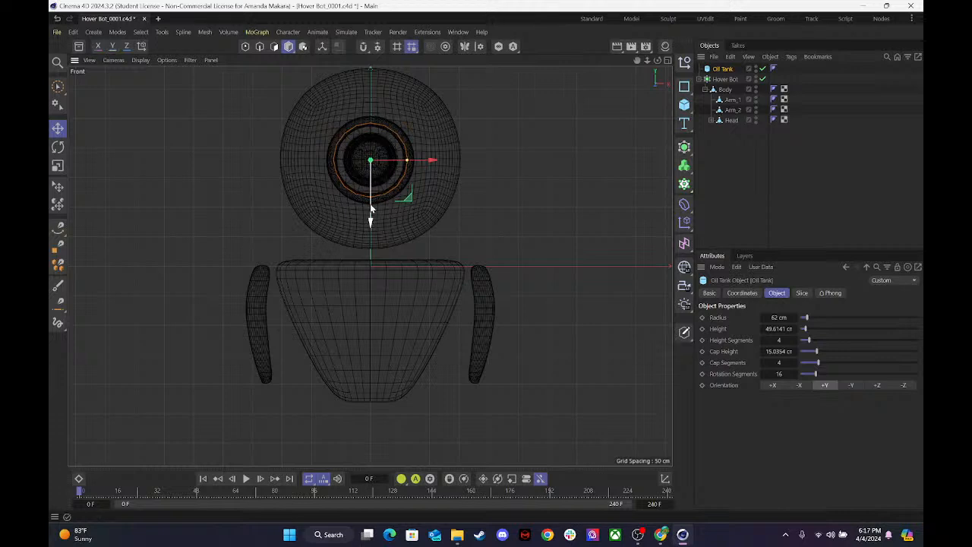
Push the Oil Tank back toward the head so it fills the eye socket behind the eyeball, and check it from the front.
left_click(668, 61)
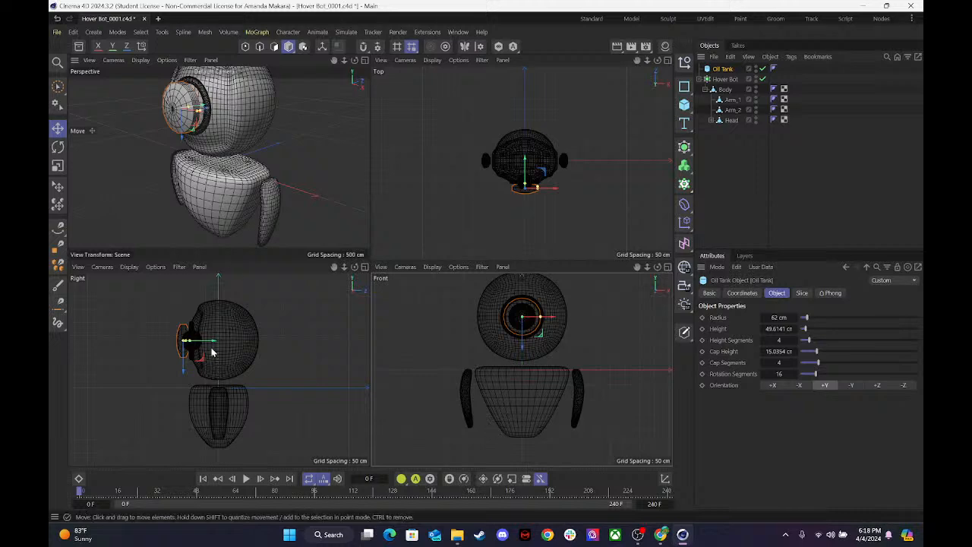
left_click_drag(213, 347, 220, 349)
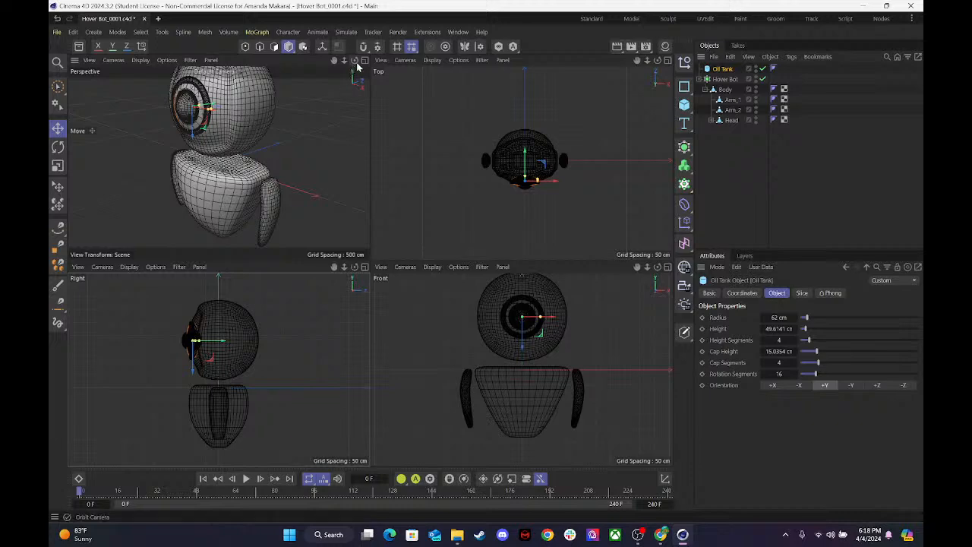
left_click_drag(354, 60, 257, 64)
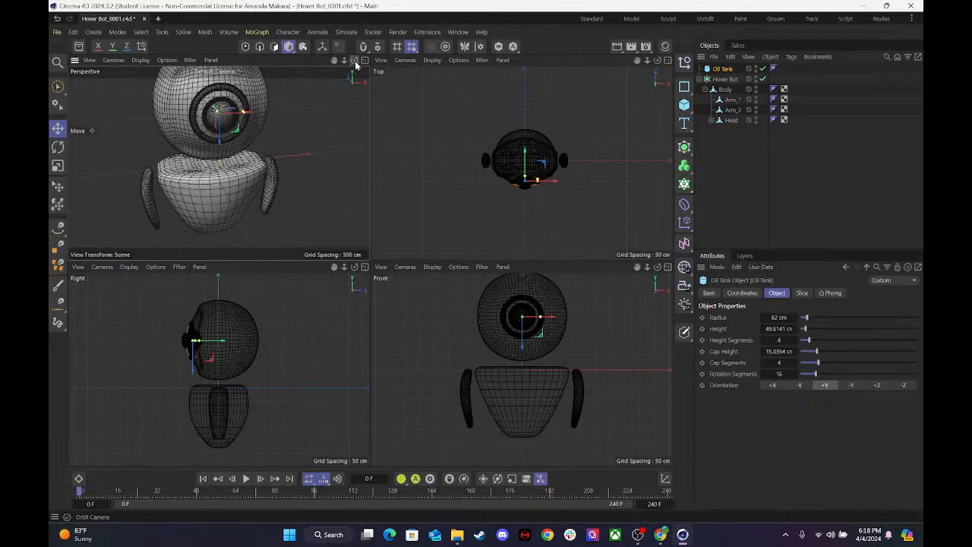
Make the Oil Tank a child of Head and place it last in the group, below Eye_1.
double_click(725, 70)
left_click_drag(710, 72, 737, 125)
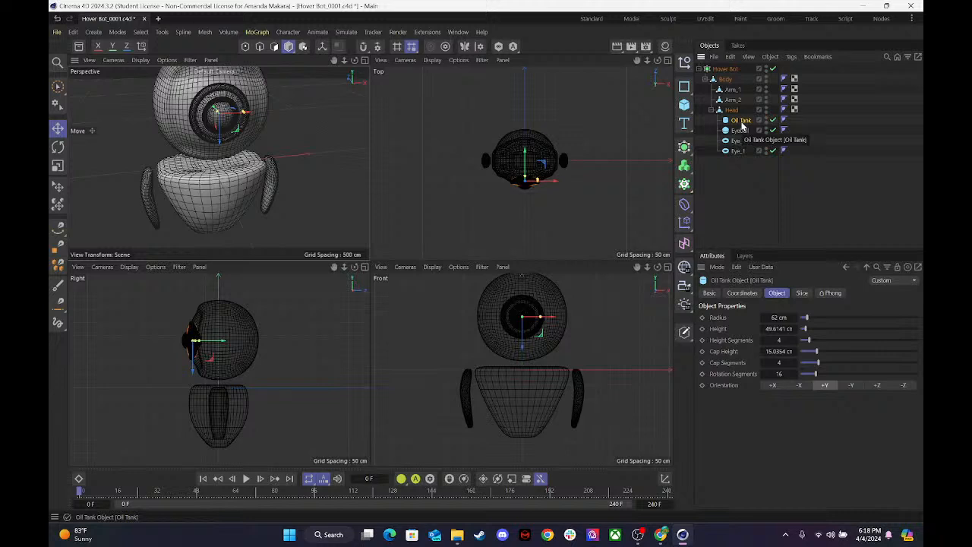
left_click_drag(741, 121, 739, 155)
Check the Eyeball, Eye_2, Eye_1 and Oil Tank parts inside Head one by one and collapse the Head group.
left_click(740, 121)
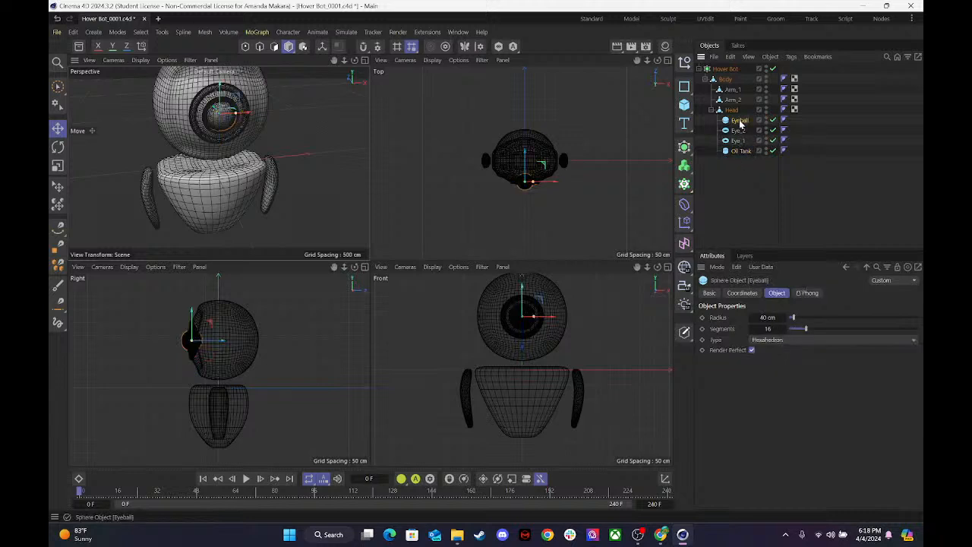
left_click(740, 130)
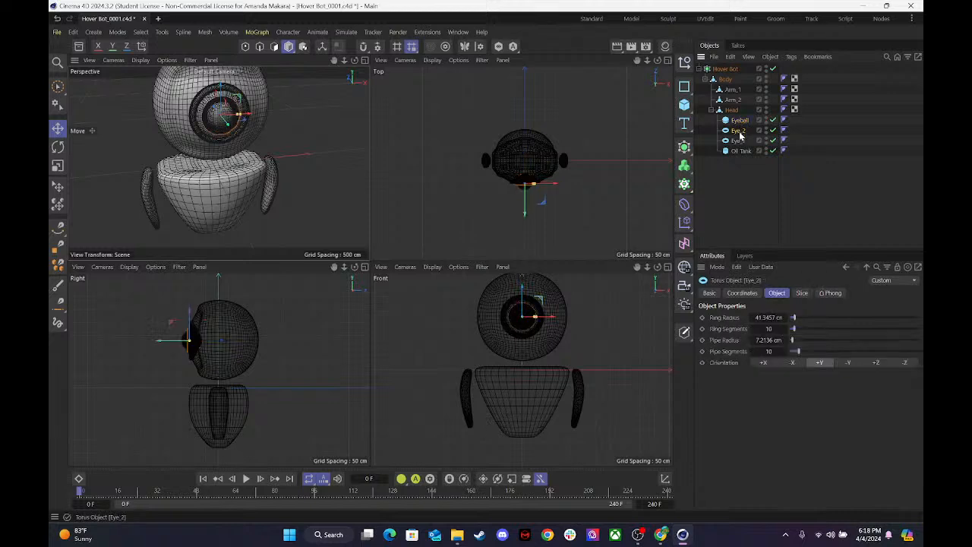
left_click(740, 142)
left_click(740, 151)
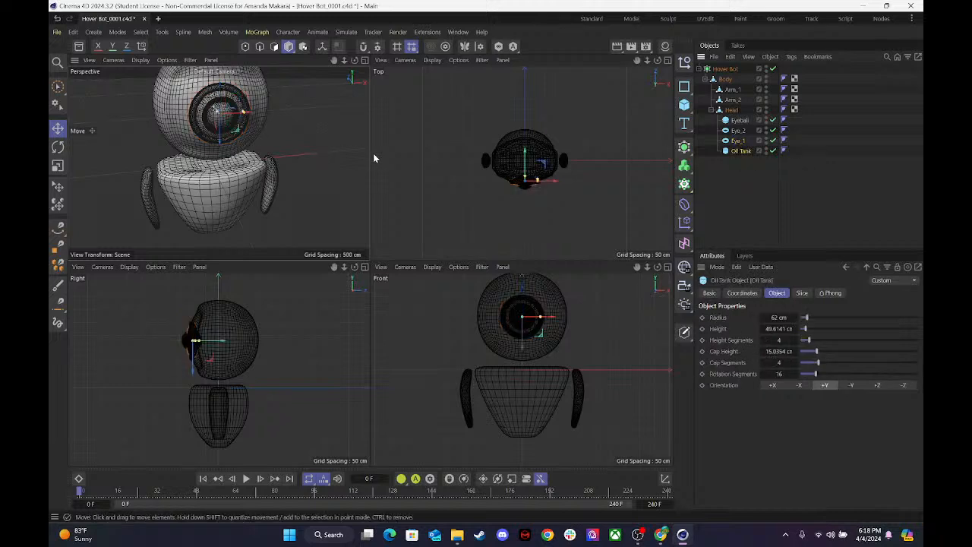
left_click(748, 190)
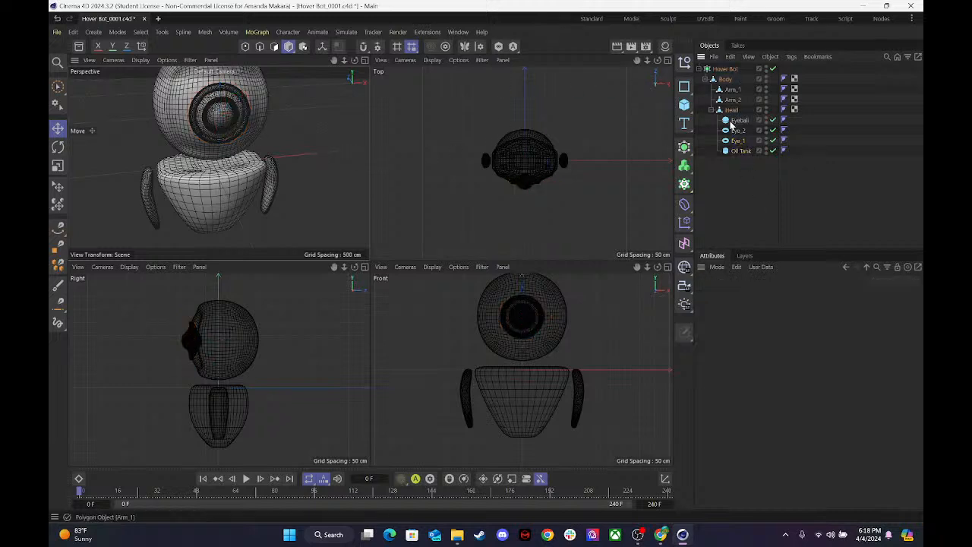
left_click(711, 110)
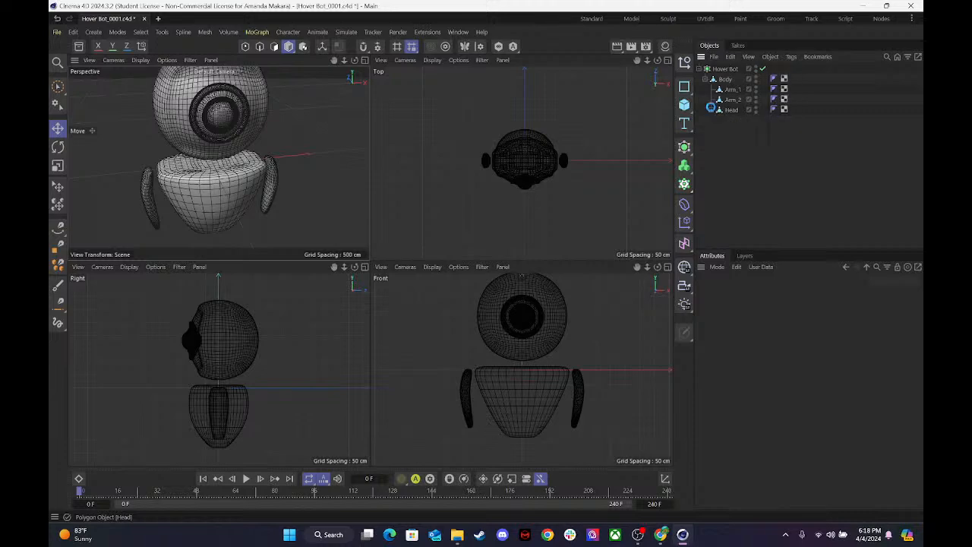
Maximize the Perspective view and frame the whole robot from the front with plenty of space around it.
left_click(364, 60)
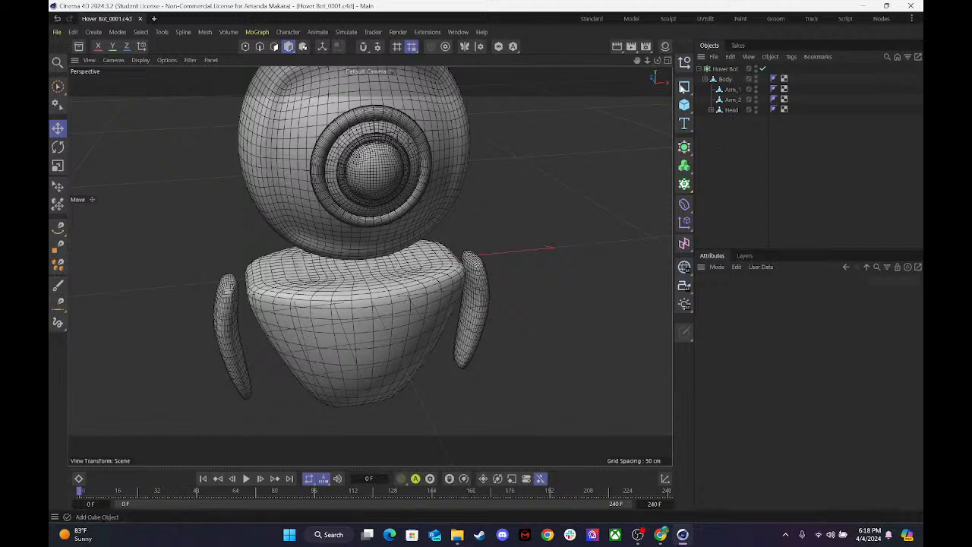
left_click_drag(644, 63, 644, 65)
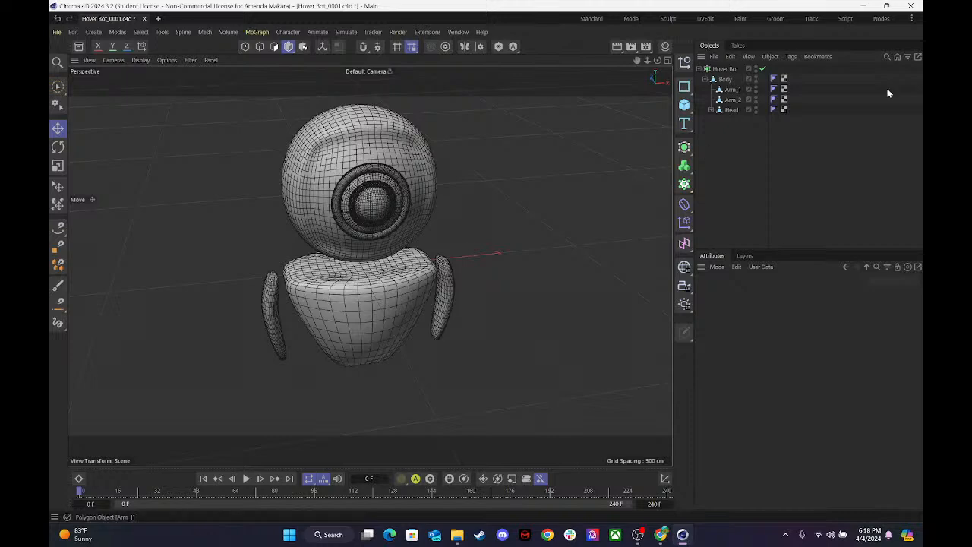
left_click_drag(657, 60, 568, 86)
left_click_drag(648, 60, 595, 62)
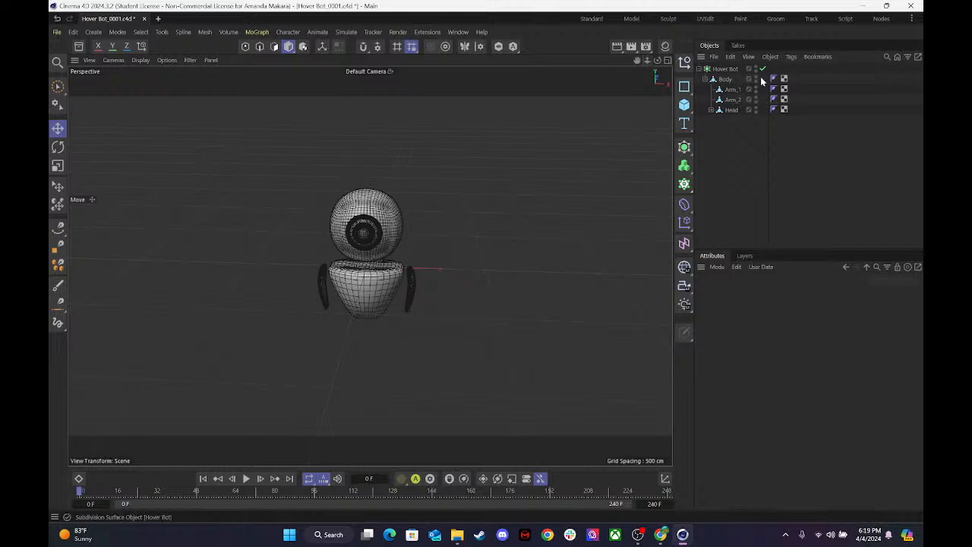
Check the live stream chat in OBS and return to Cinema 4D.
left_click(636, 535)
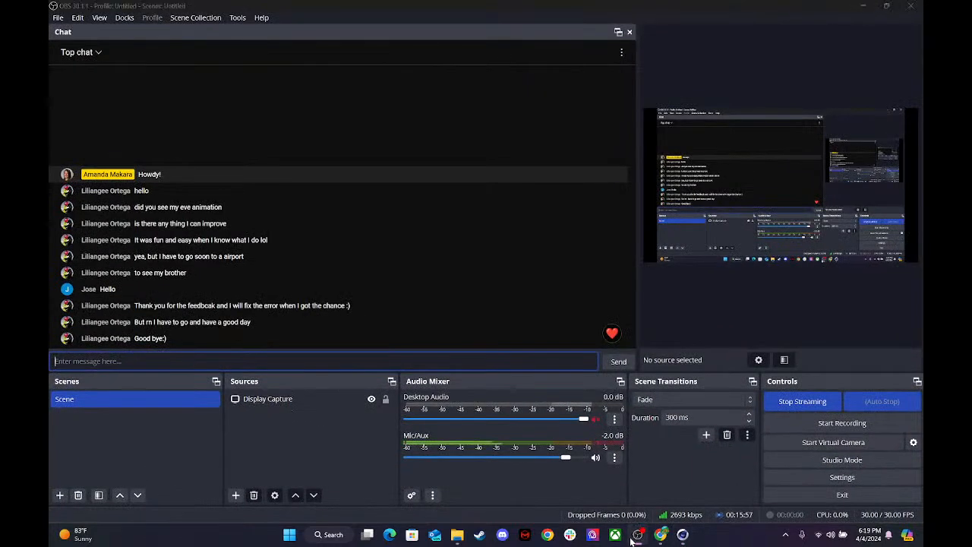
left_click(637, 534)
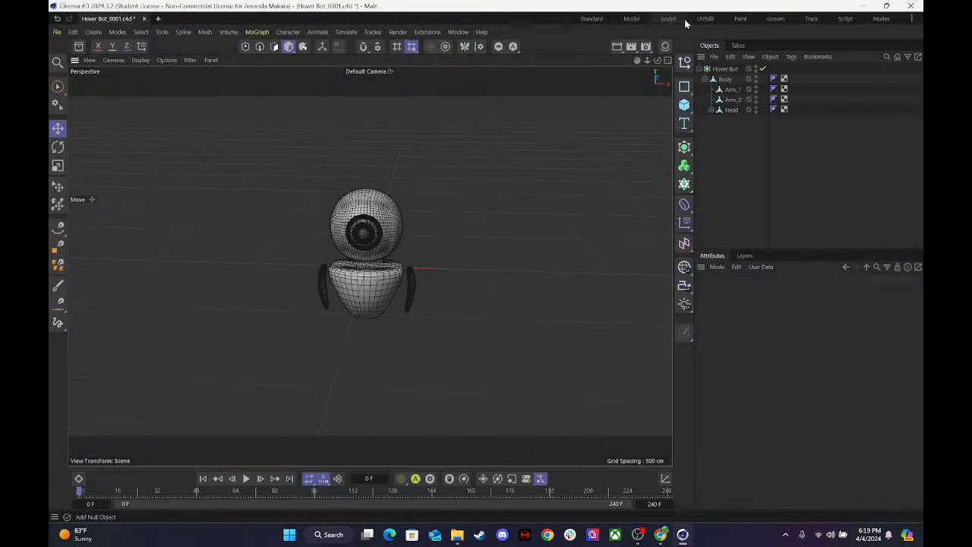
left_click(641, 536)
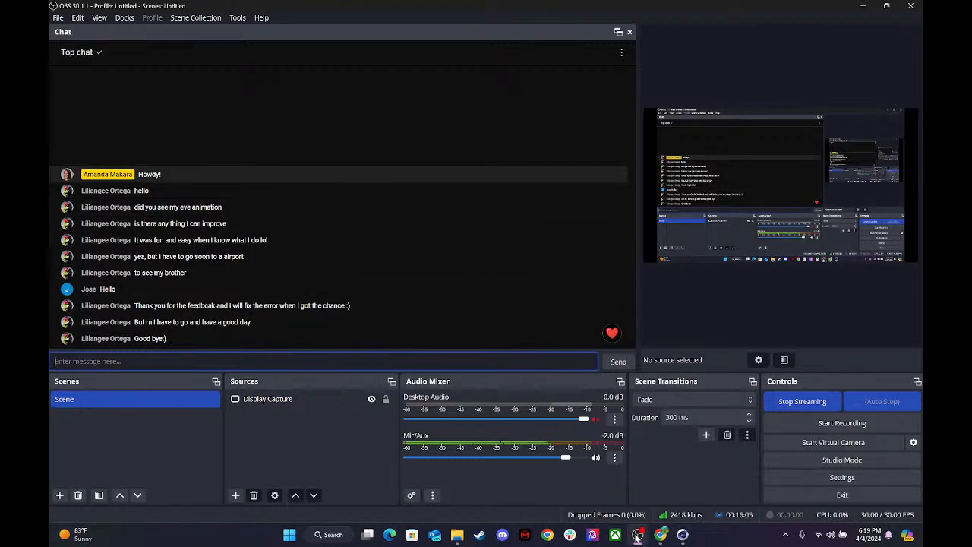
mouse_move(646, 534)
left_click(682, 534)
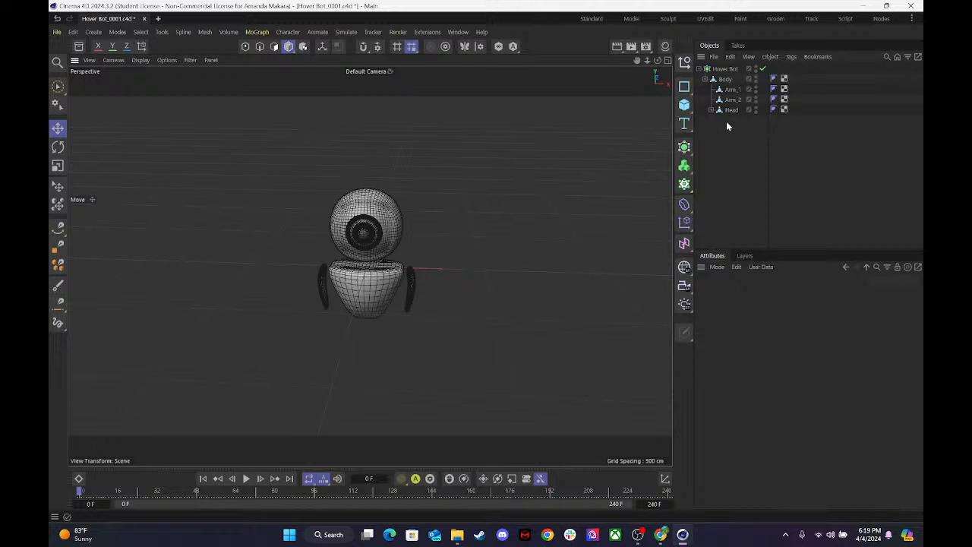
Add a Backdrop object and lower it until its floor sits beneath the robot's body.
left_click(687, 107)
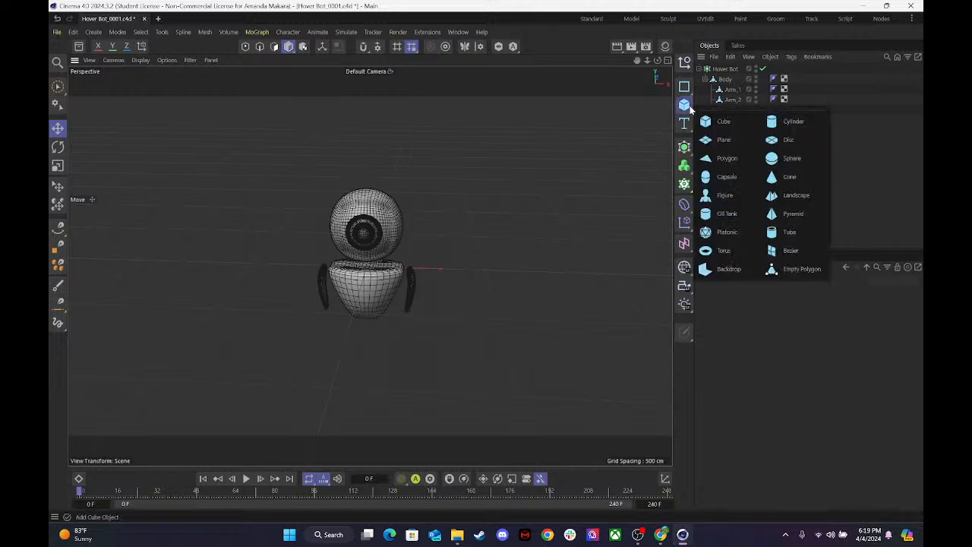
left_click(717, 268)
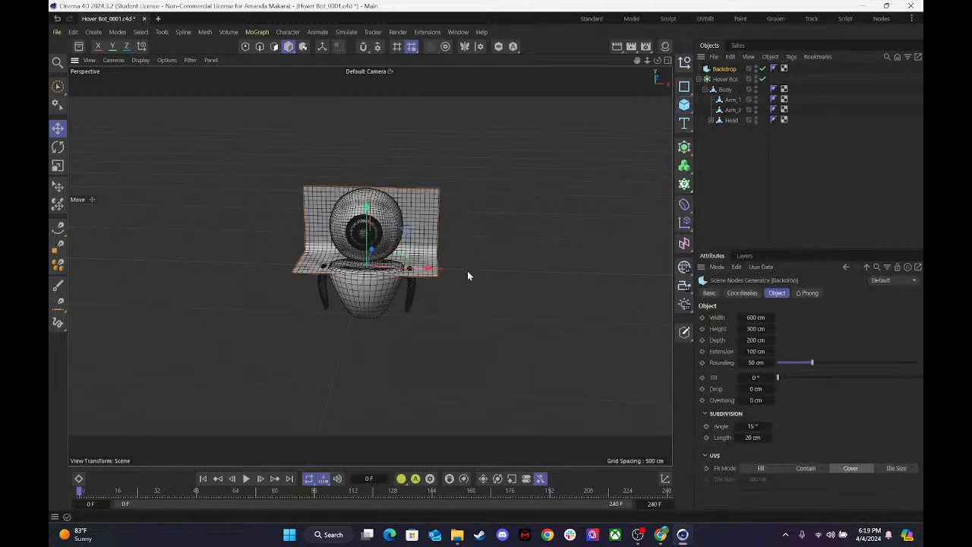
left_click_drag(367, 206, 367, 269)
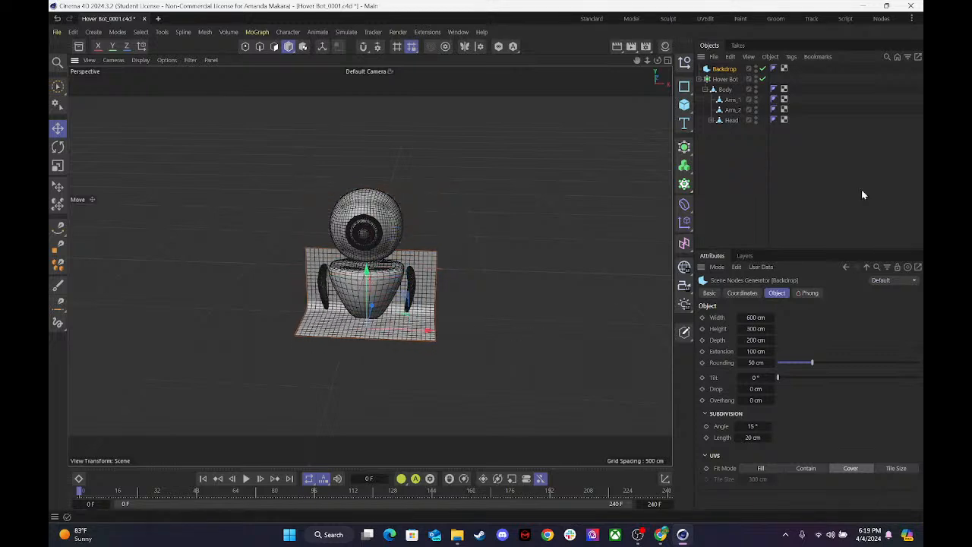
Set the Backdrop's width to 10000 cm.
left_click_drag(758, 324, 759, 314)
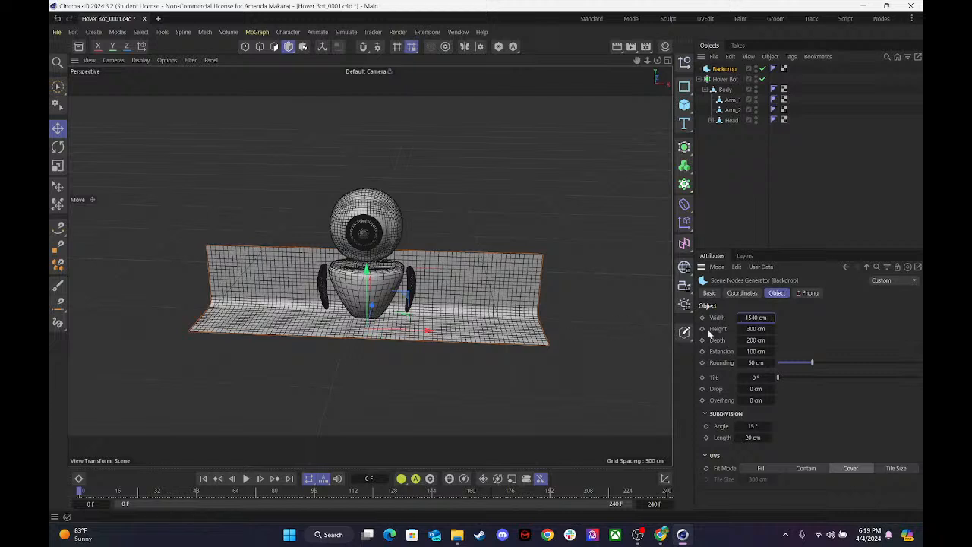
left_click(759, 314)
key("BackSpace")
type("10000")
key("Return")
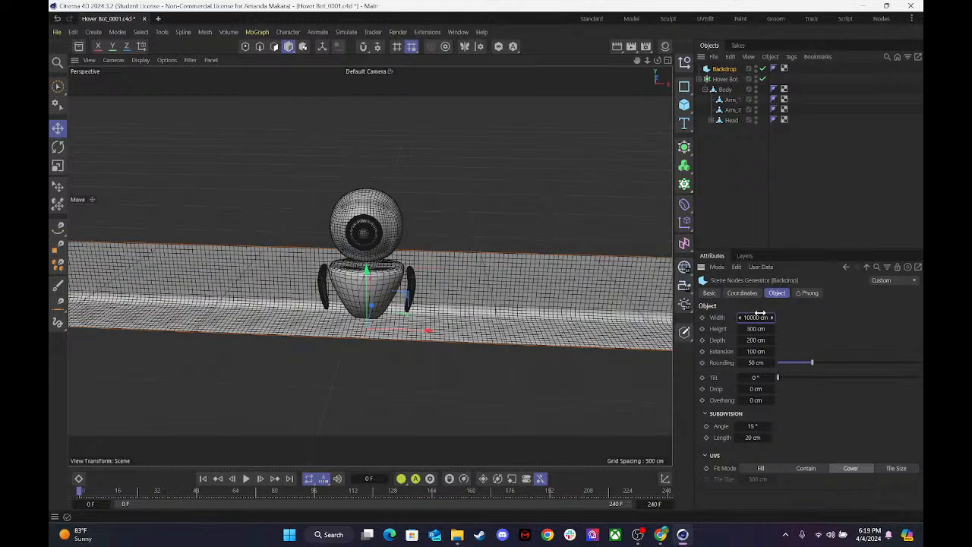
Set the Backdrop's depth to 10000 cm.
left_click_drag(759, 339, 752, 338)
left_click(746, 339)
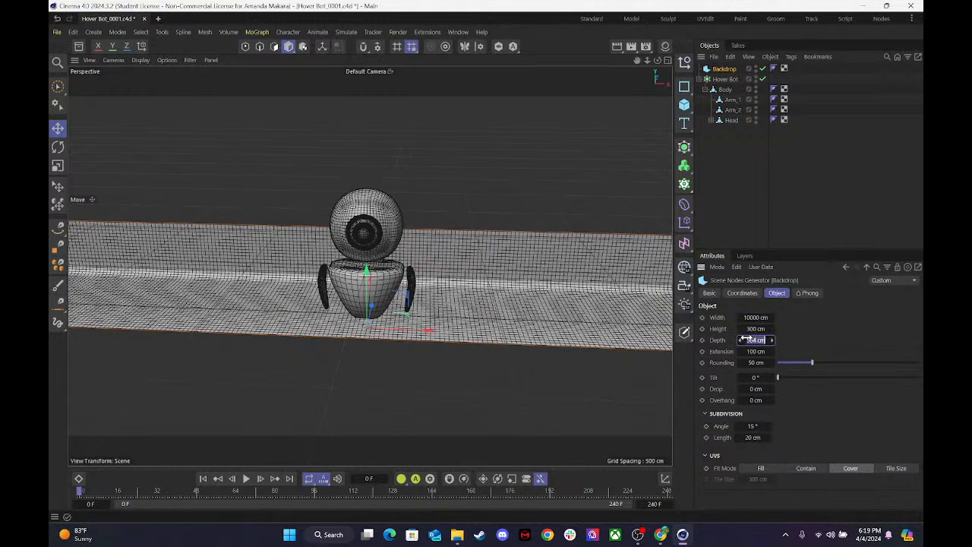
type("10000")
key("Return")
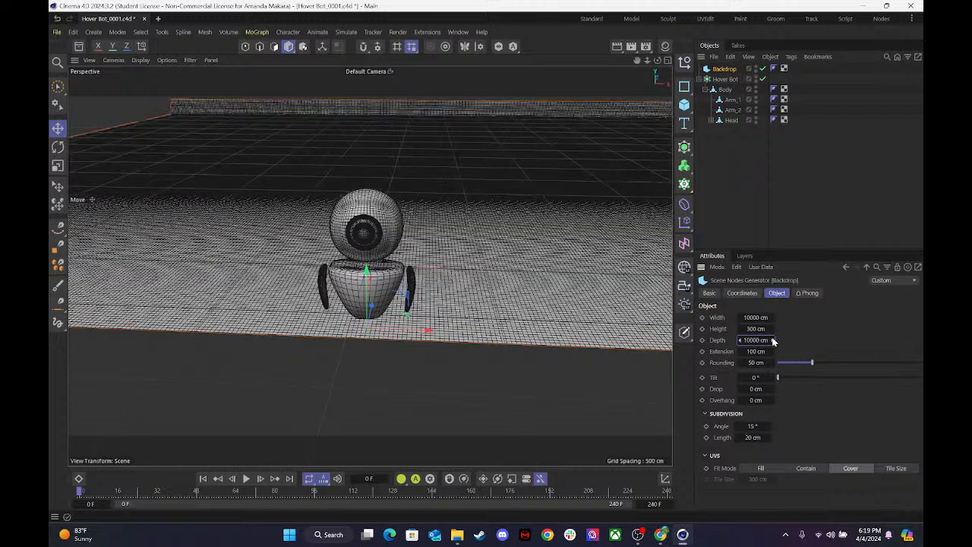
Set the Backdrop's depth to 2000 cm.
left_click(752, 341)
type("2000")
key("Return")
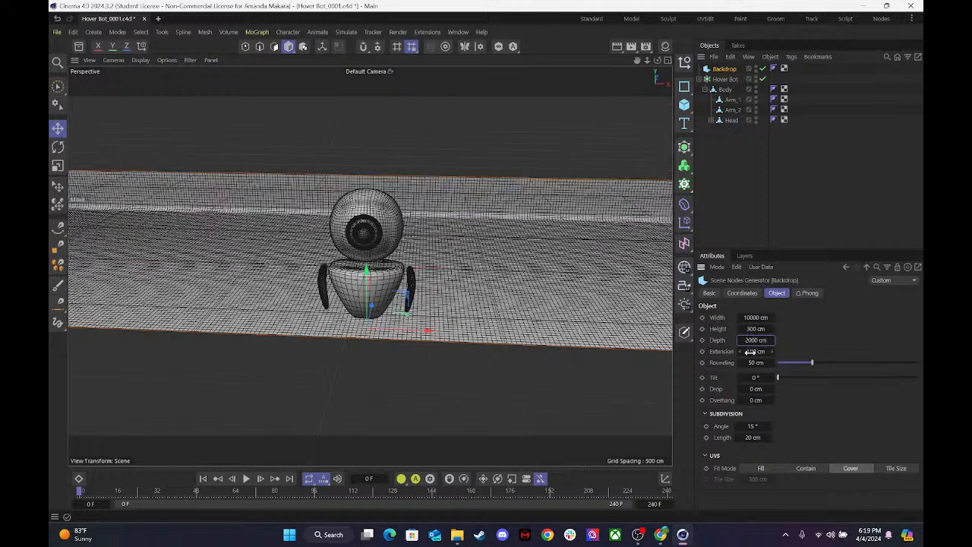
Set the Backdrop's extension to 1000 cm and its height to 2000 cm.
left_click_drag(750, 352, 770, 348)
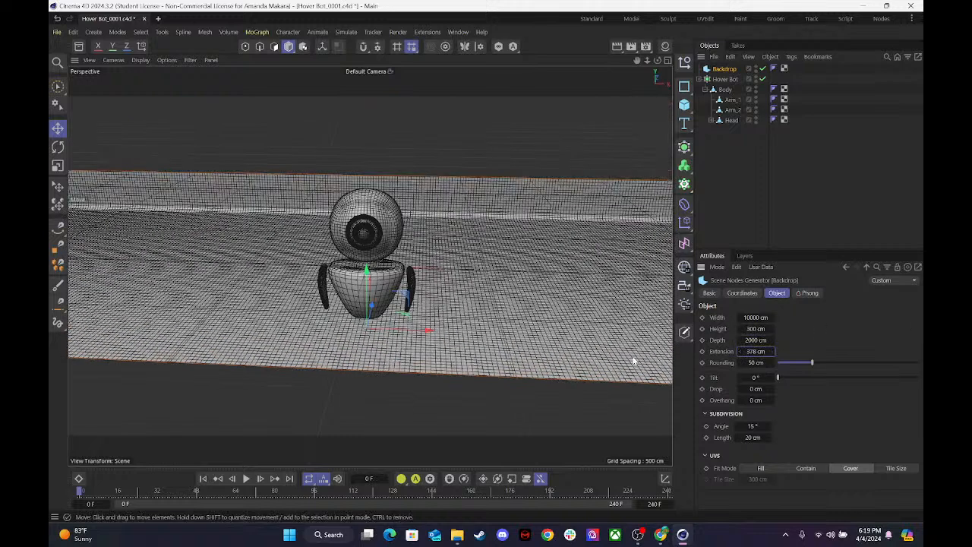
left_click(754, 351)
key("BackSpace")
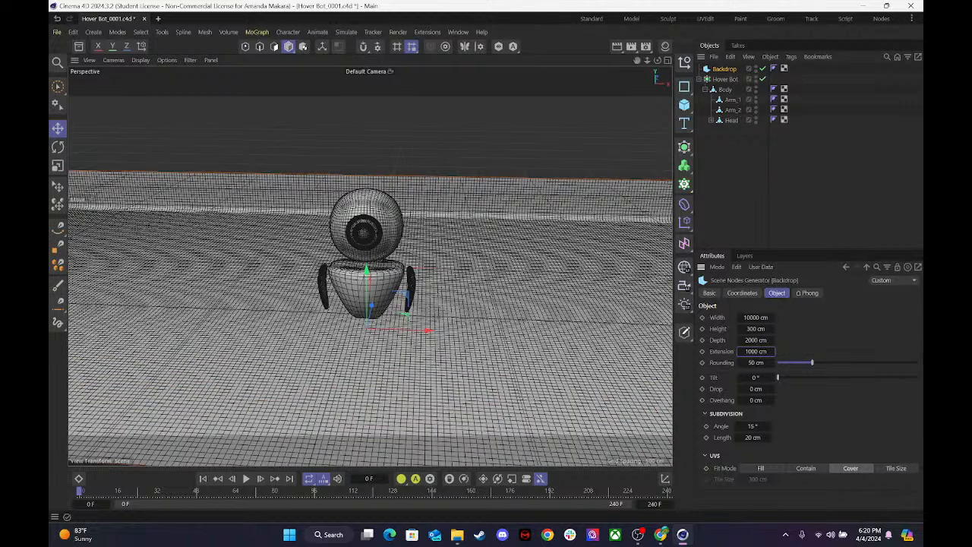
left_click(754, 329)
key("BackSpace")
key("Return")
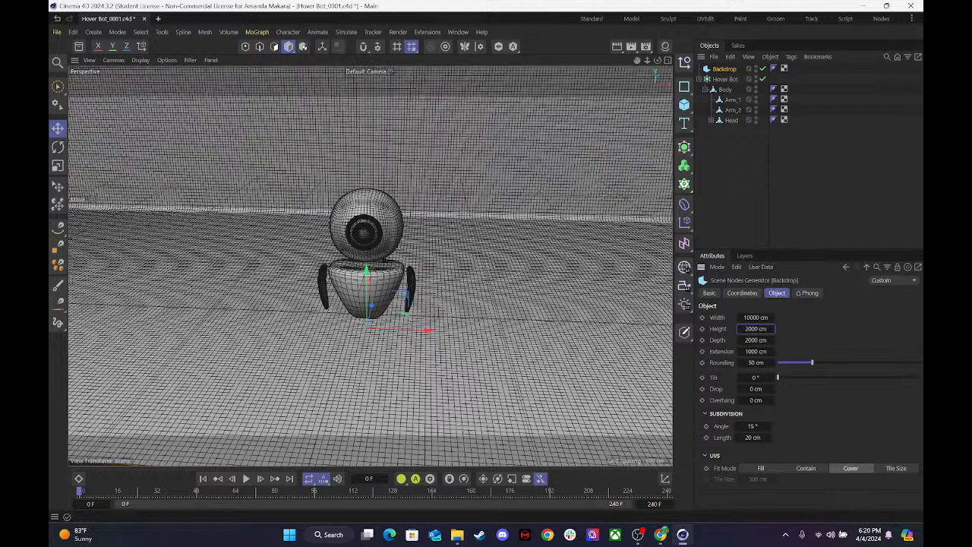
Try a width of 2000 cm for the Backdrop and set the width back to 10000 cm.
left_click(754, 318)
type("2000")
key("Return")
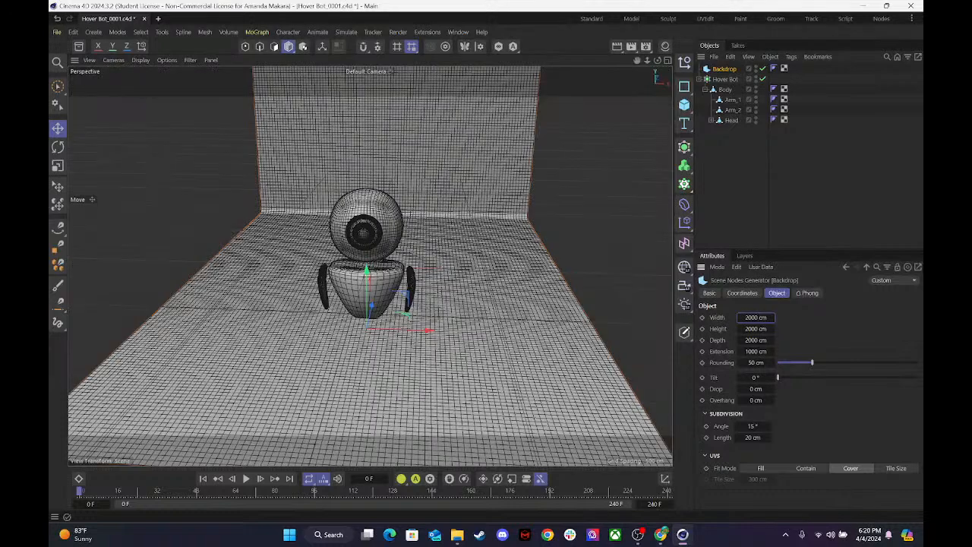
left_click_drag(752, 318, 823, 319)
mouse_move(762, 319)
left_mouse_down()
mouse_move(782, 319)
mouse_move(770, 318)
left_mouse_up()
double_click(757, 319)
type("10000")
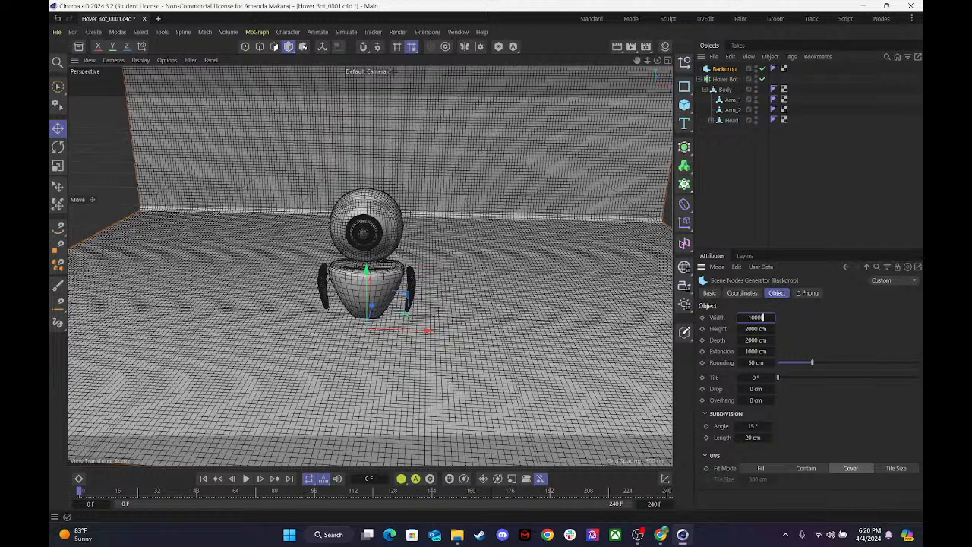
key("Return")
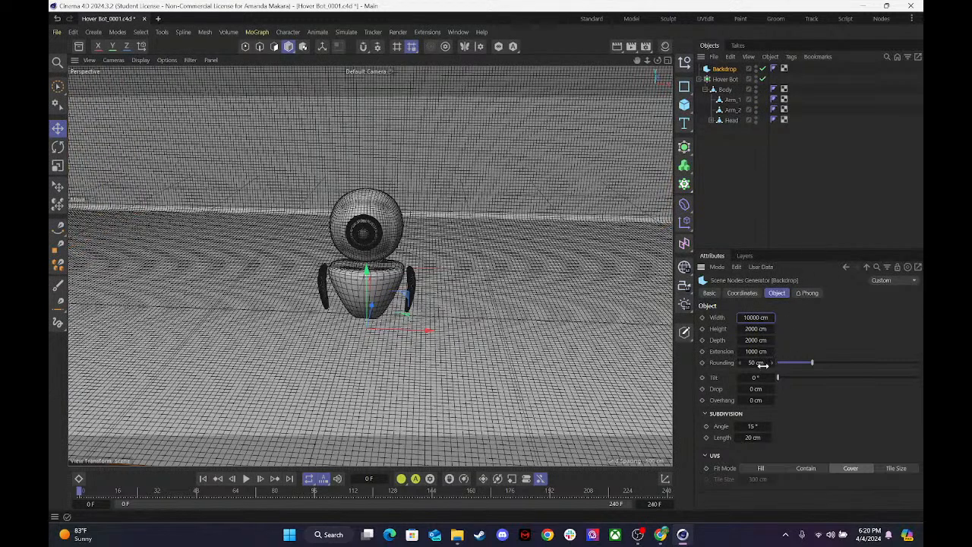
Increase the Backdrop's rounding to about 770 cm and display the Perspective view in Gouraud Shading without lines.
left_click_drag(818, 363, 919, 363)
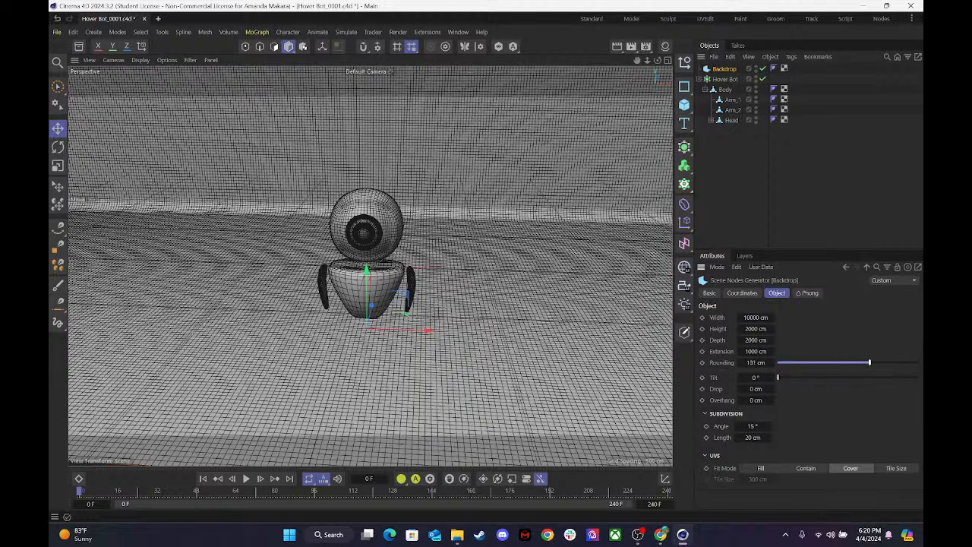
left_click_drag(755, 363, 873, 363)
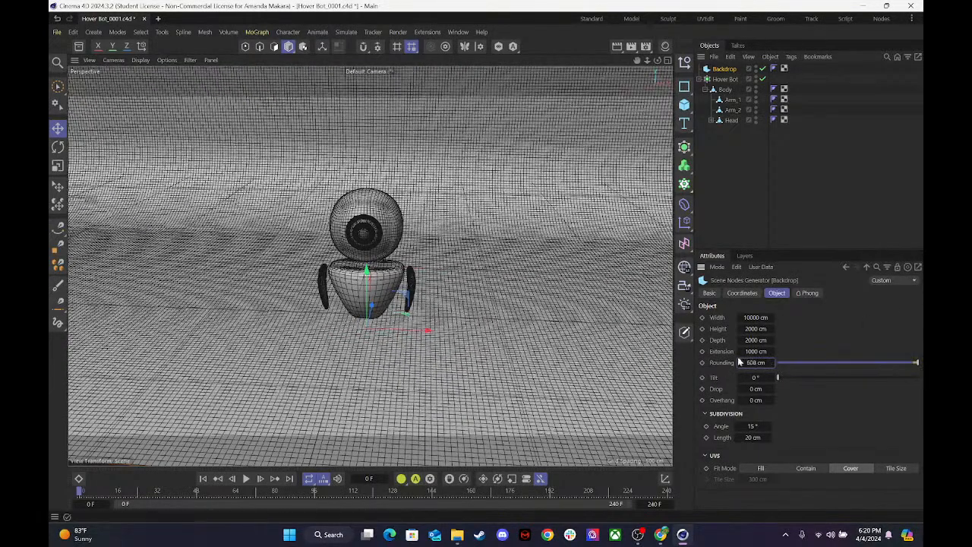
left_click_drag(748, 363, 808, 363)
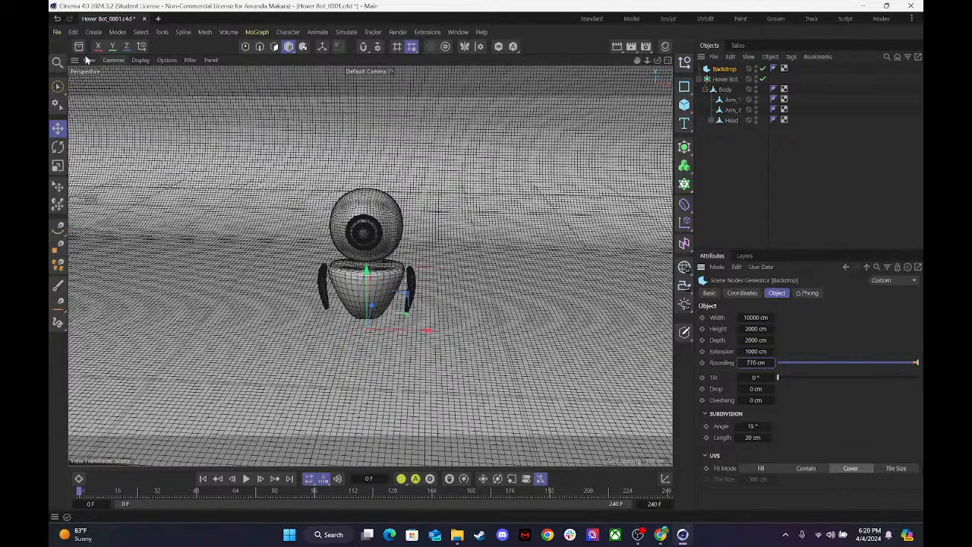
left_click(141, 60)
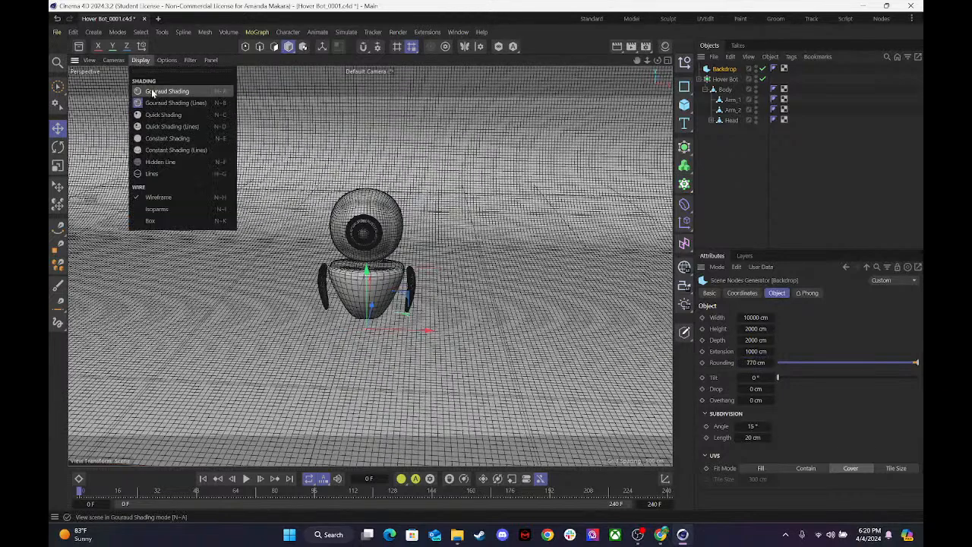
left_click(168, 92)
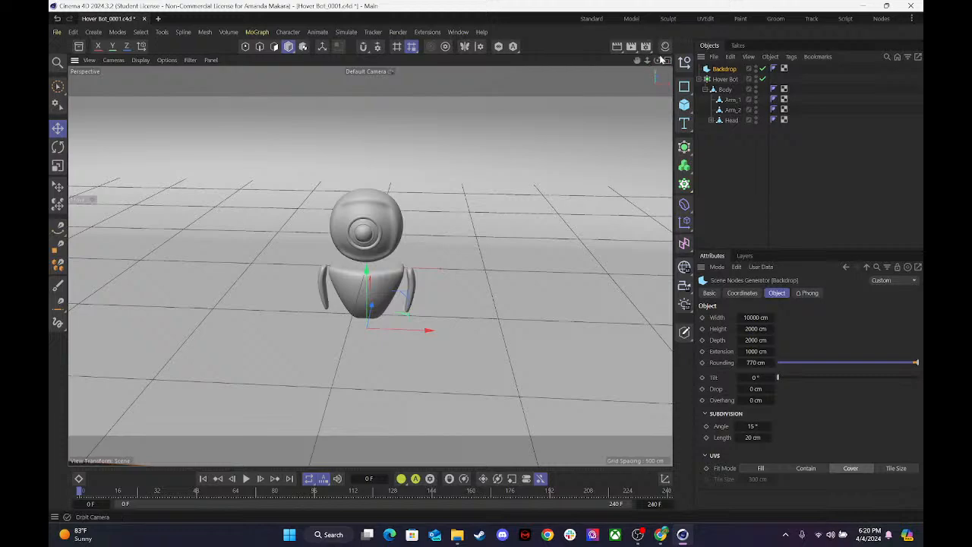
Set the Backdrop's extension to 2000 cm so the floor fills the foreground of a slightly angled view of the robot.
left_click_drag(657, 60, 531, 76)
double_click(755, 352)
type("2000")
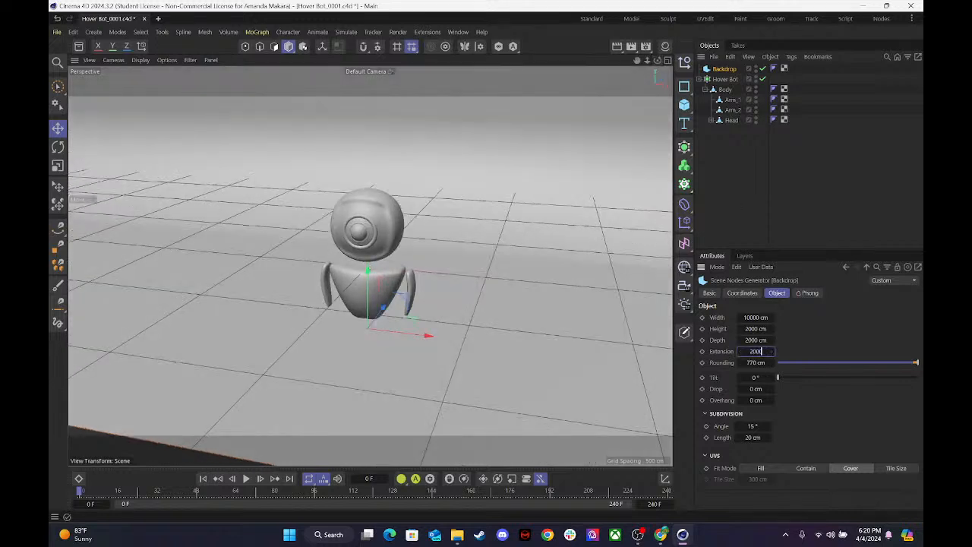
key("Return")
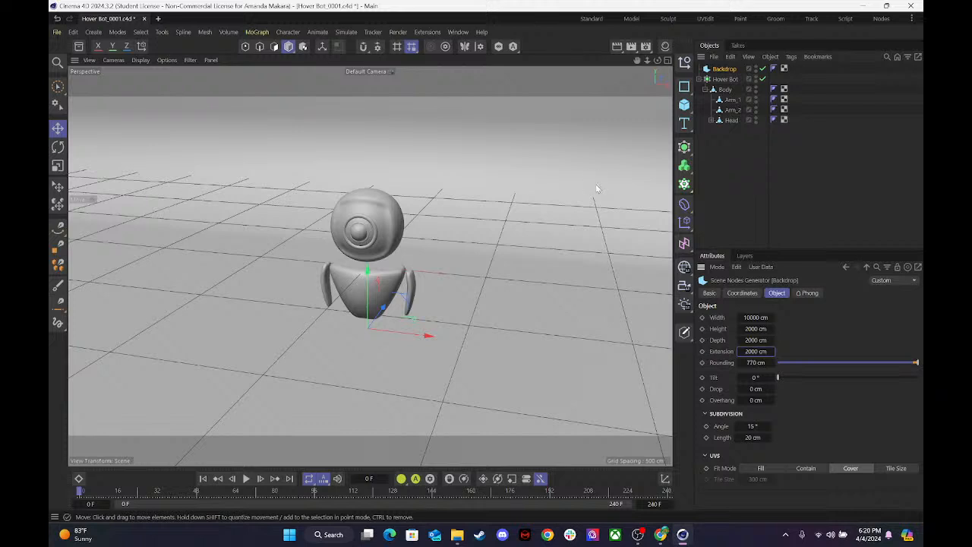
left_click(733, 164)
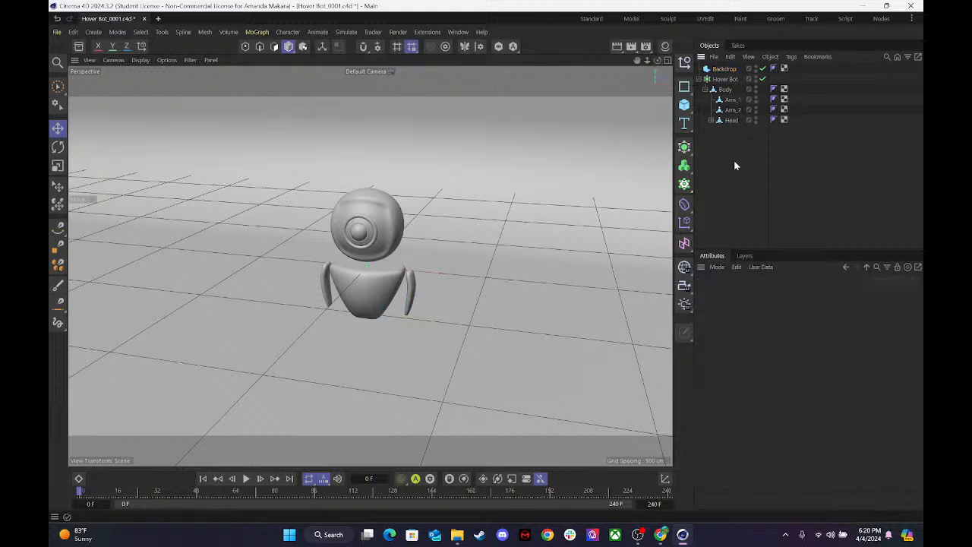
left_click(725, 70)
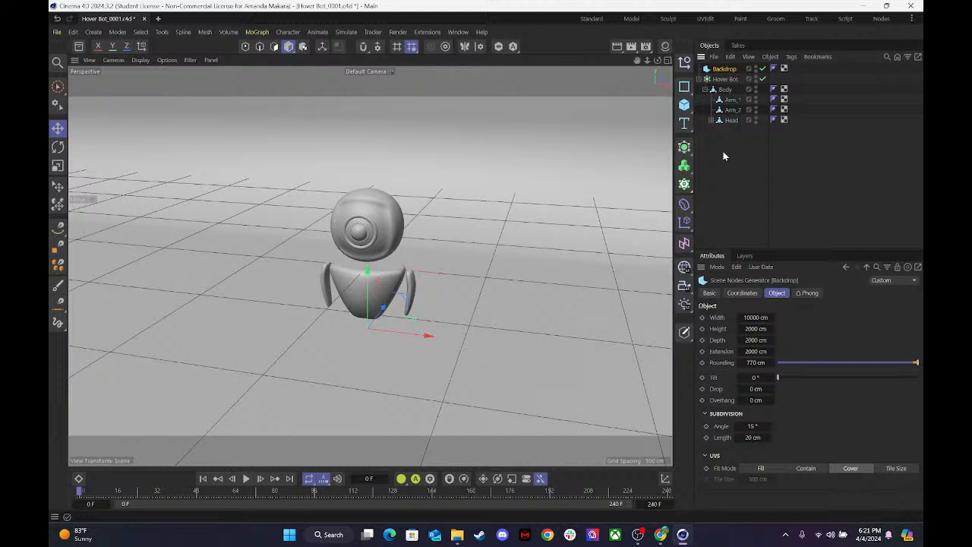
key("shift+c")
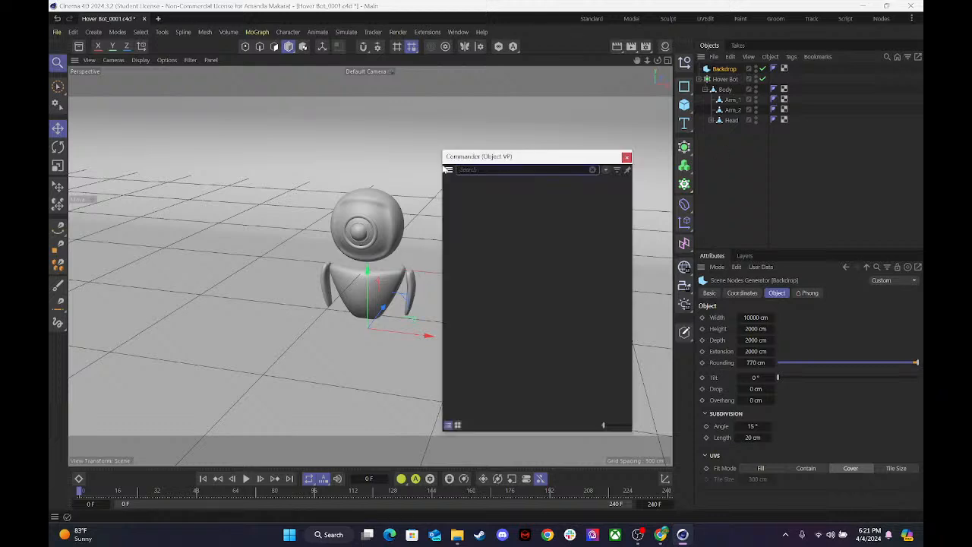
type("cam")
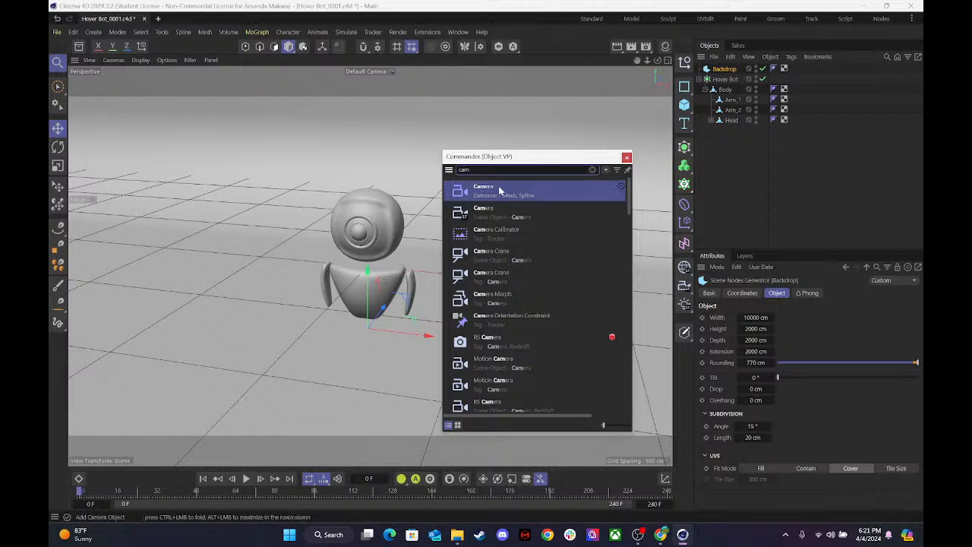
left_click(491, 214)
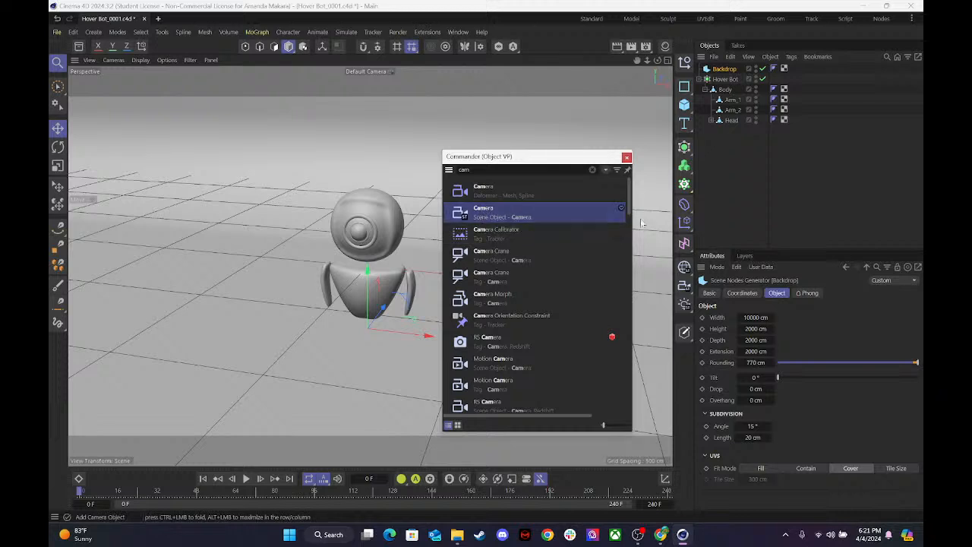
left_click(765, 224)
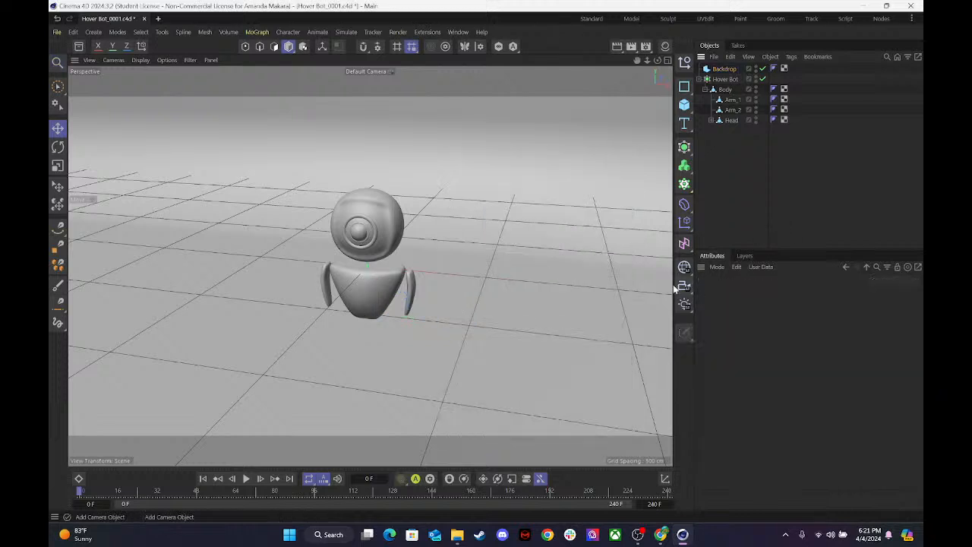
Add a standard Camera object and look through it in the Perspective view.
left_click(684, 286)
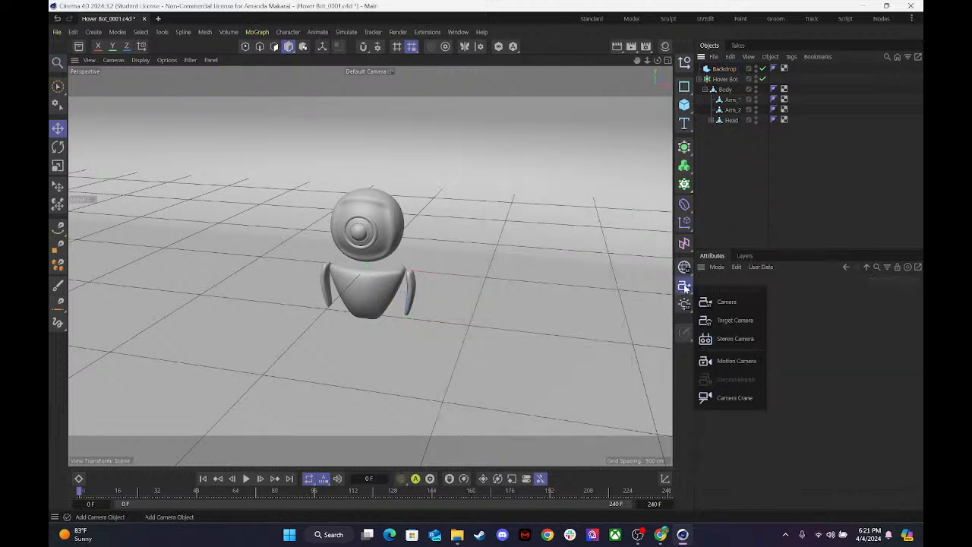
left_click(740, 303)
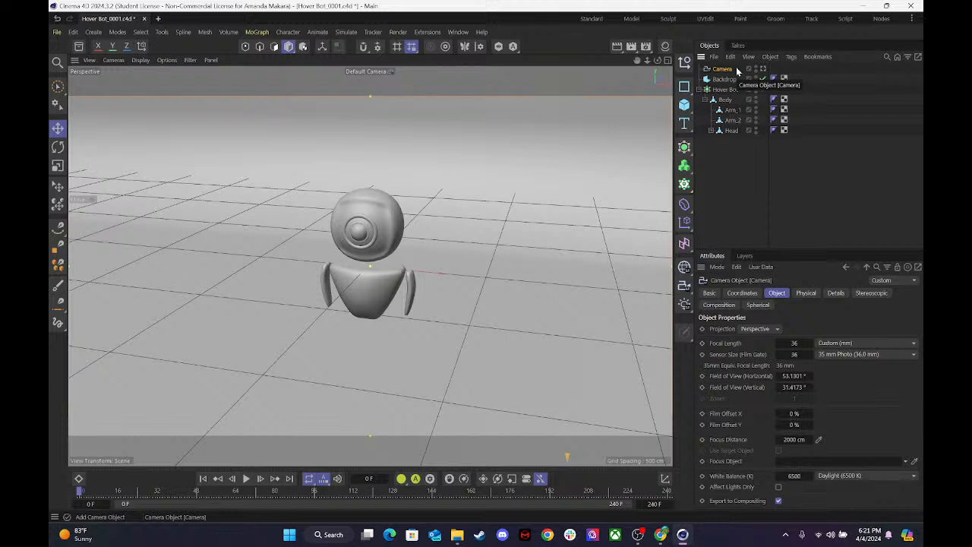
left_click(763, 68)
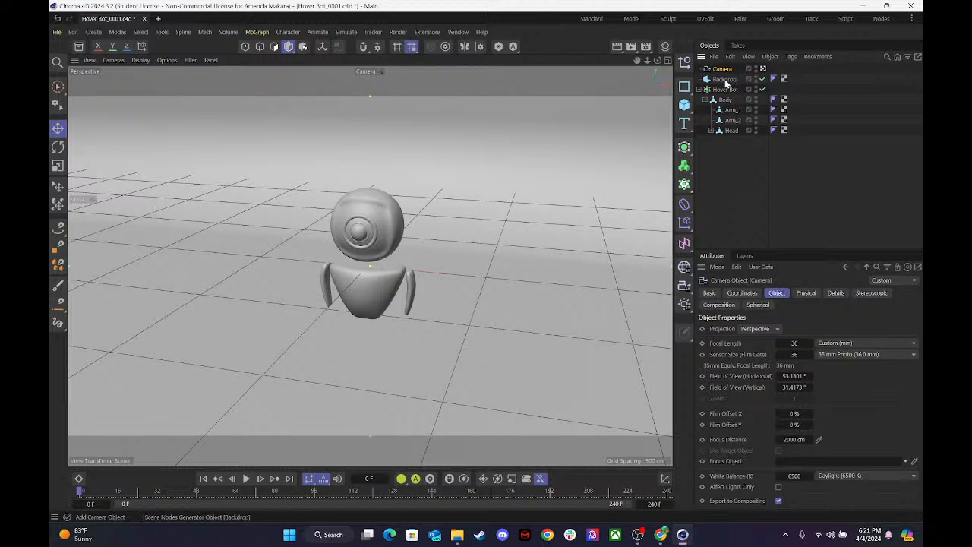
Set the camera's focal length to 55 mm and move the camera back until the whole robot is framed with space around it.
left_click(832, 351)
left_click(832, 346)
left_click(832, 345)
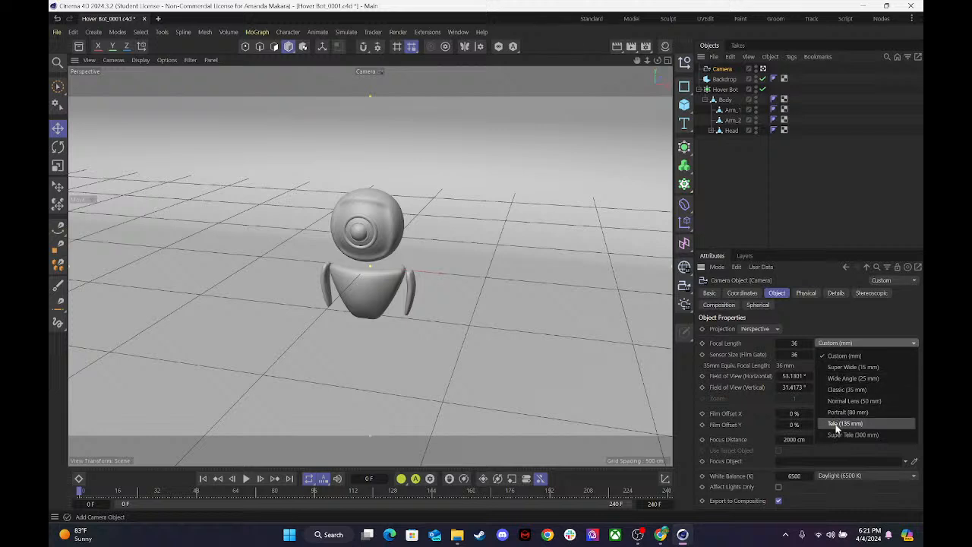
left_click(785, 344)
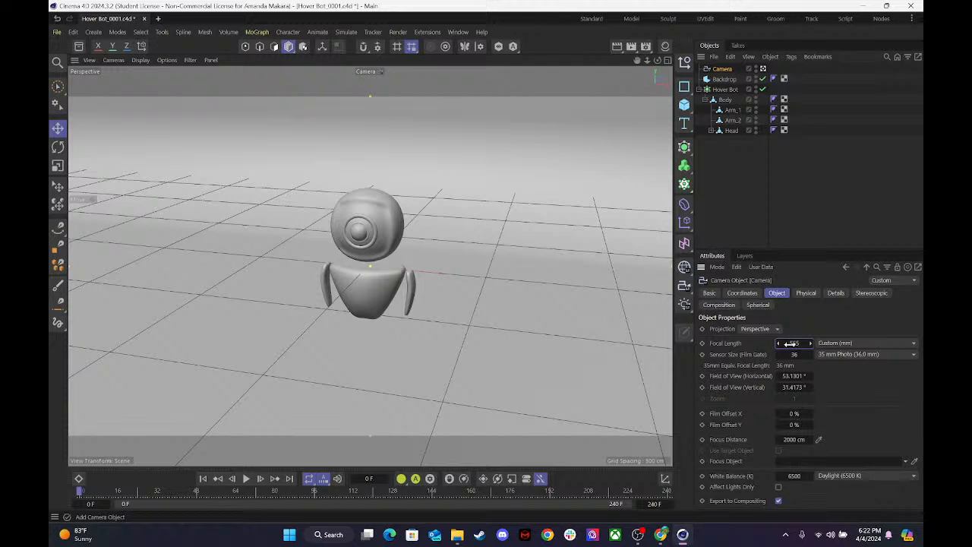
key("Return")
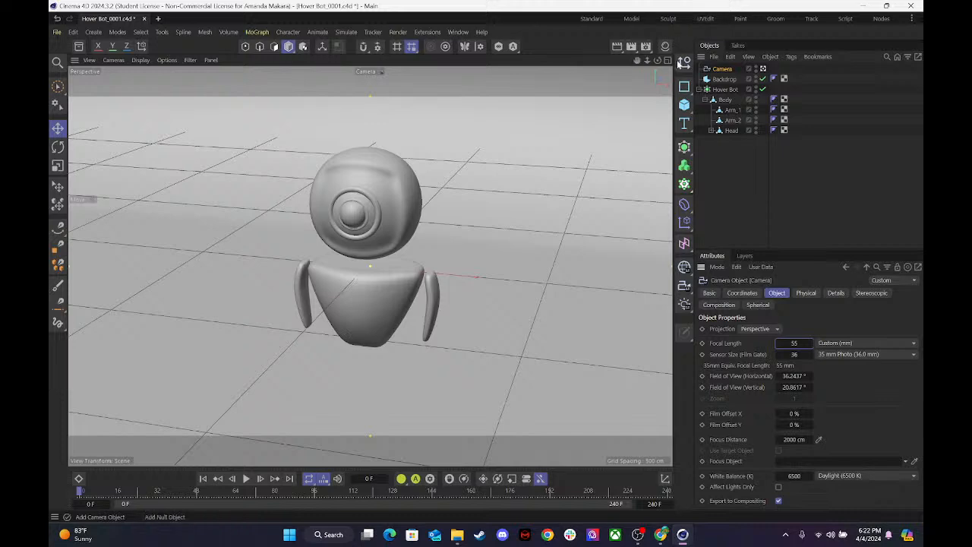
mouse_move(646, 60)
left_mouse_down()
mouse_move(634, 61)
mouse_move(646, 60)
left_mouse_up()
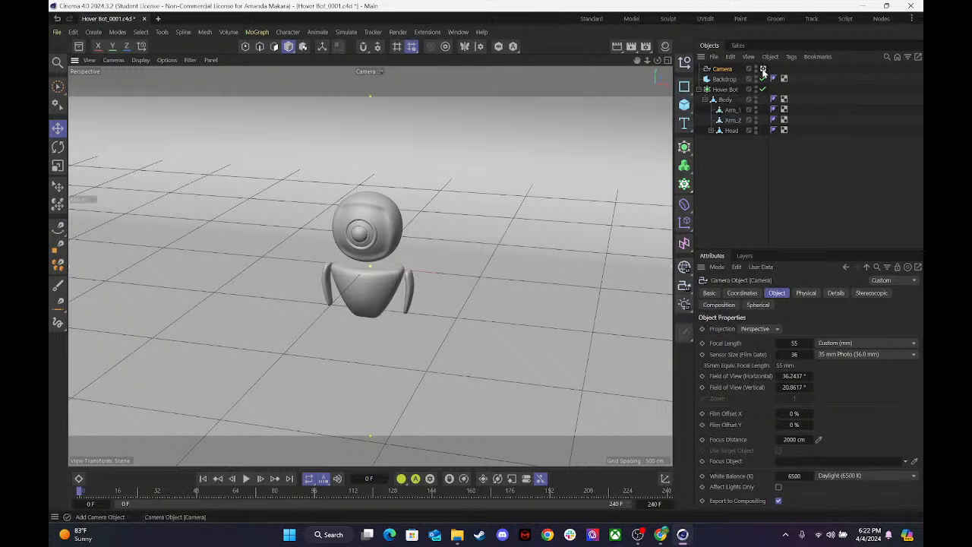
Add a Protection tag to the Camera and switch the view back to the default camera.
right_click(725, 70)
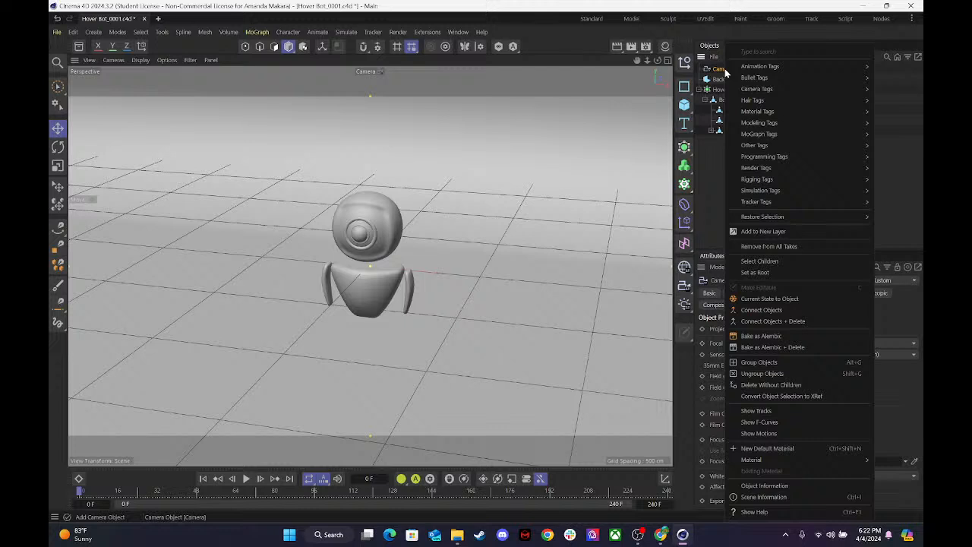
mouse_move(744, 179)
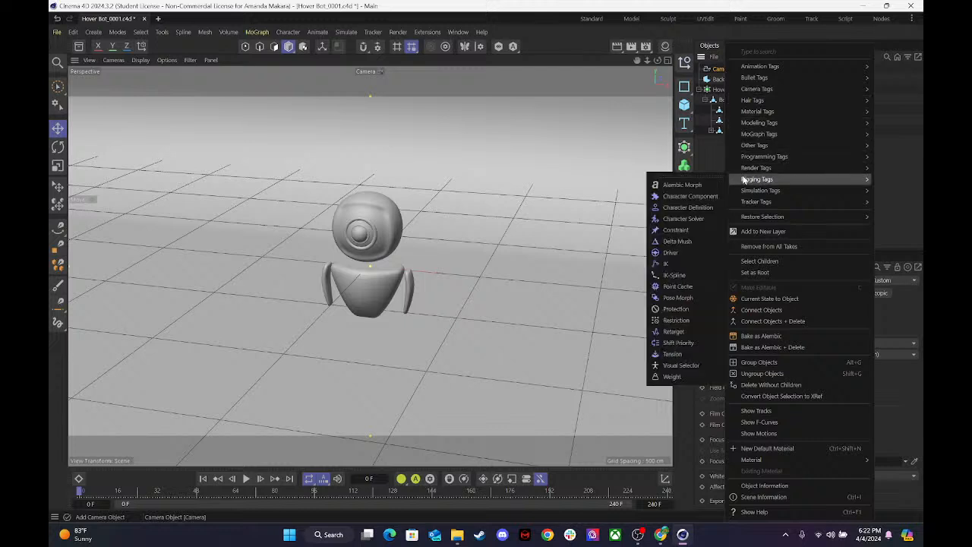
left_click(671, 309)
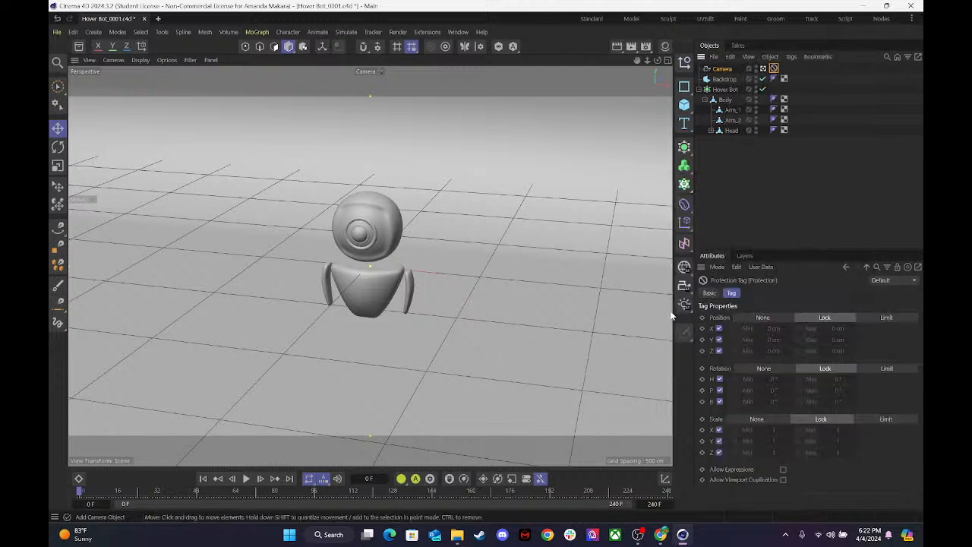
left_click(763, 69)
left_click(762, 69)
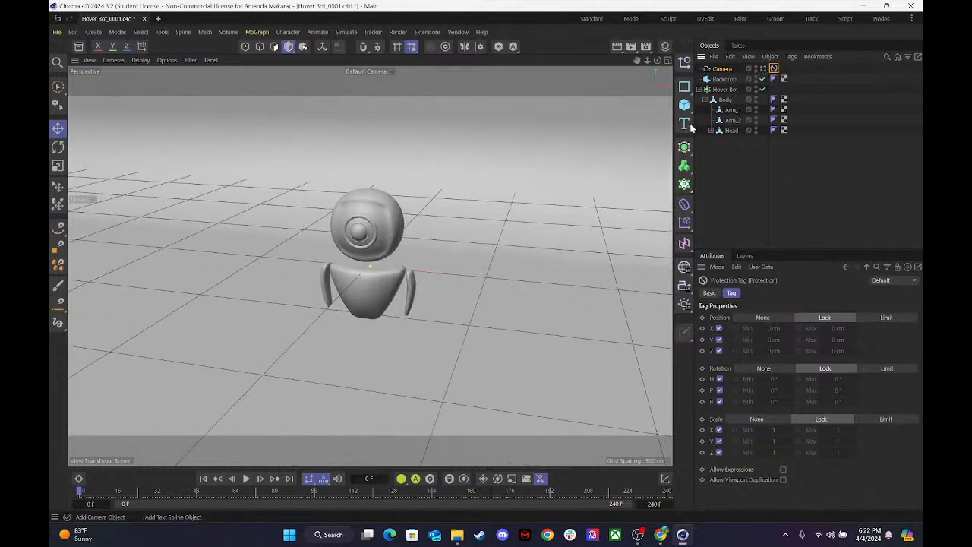
Compare the view through the Camera with the default camera view by switching between them, ending on the Camera.
left_click(762, 69)
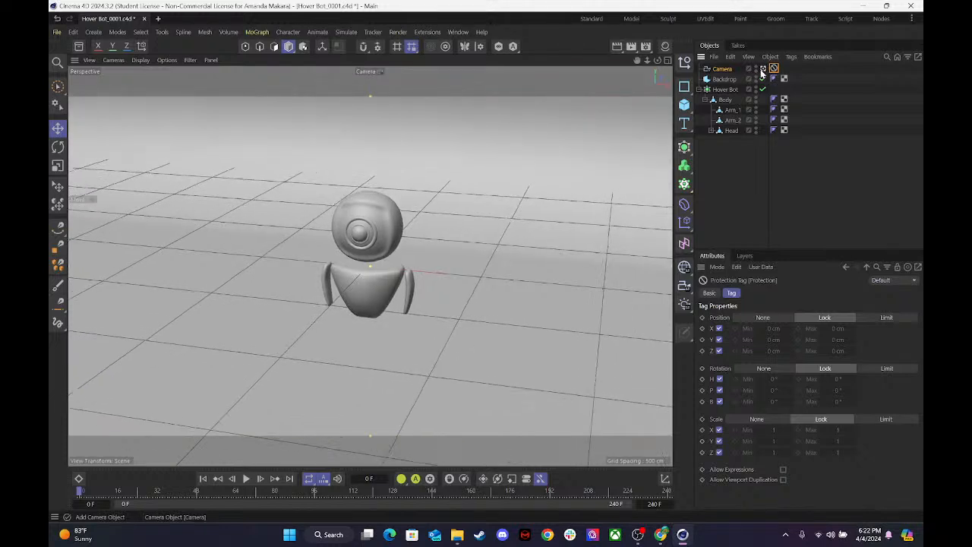
left_click(762, 69)
left_click(762, 70)
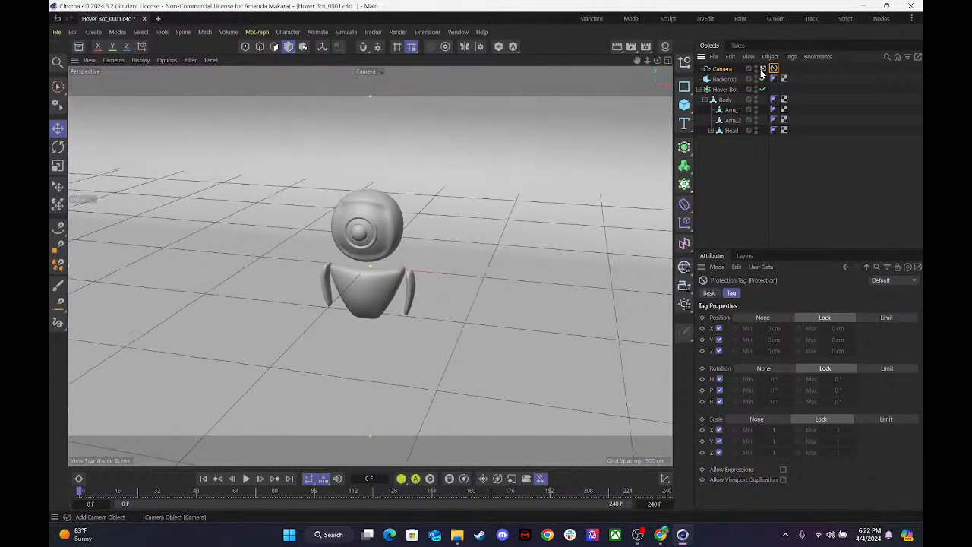
left_click(762, 69)
left_click(762, 70)
left_click(762, 70)
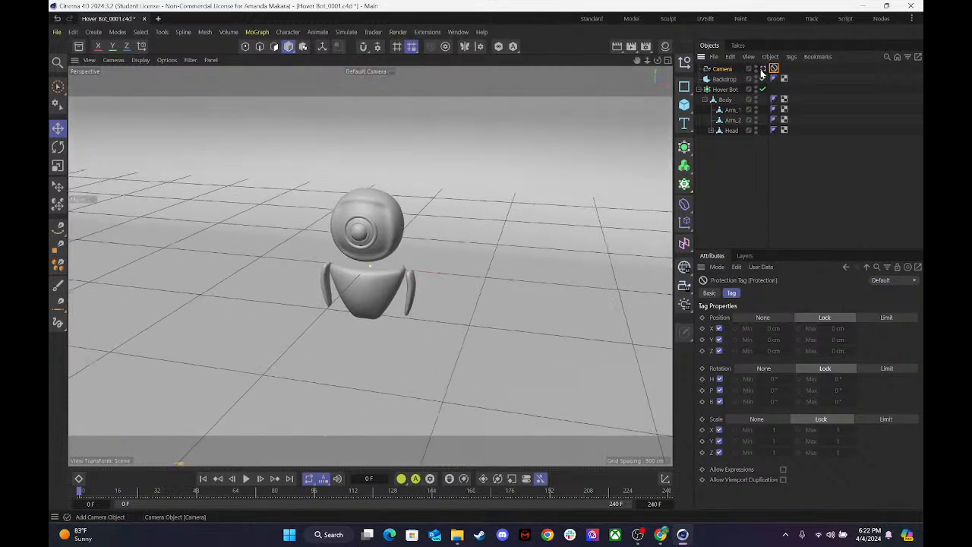
left_click(762, 70)
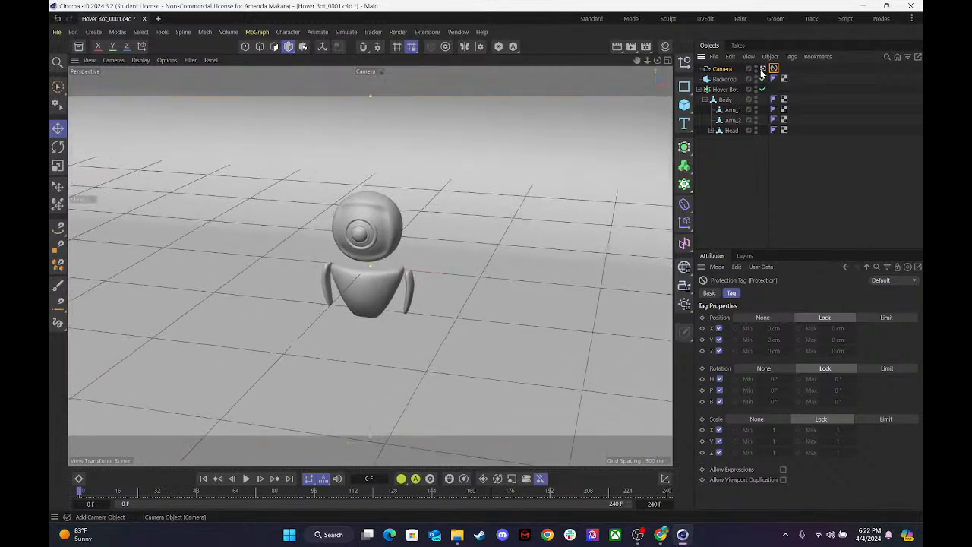
Try a custom sensor size of 35 on the Camera object.
left_click(717, 69)
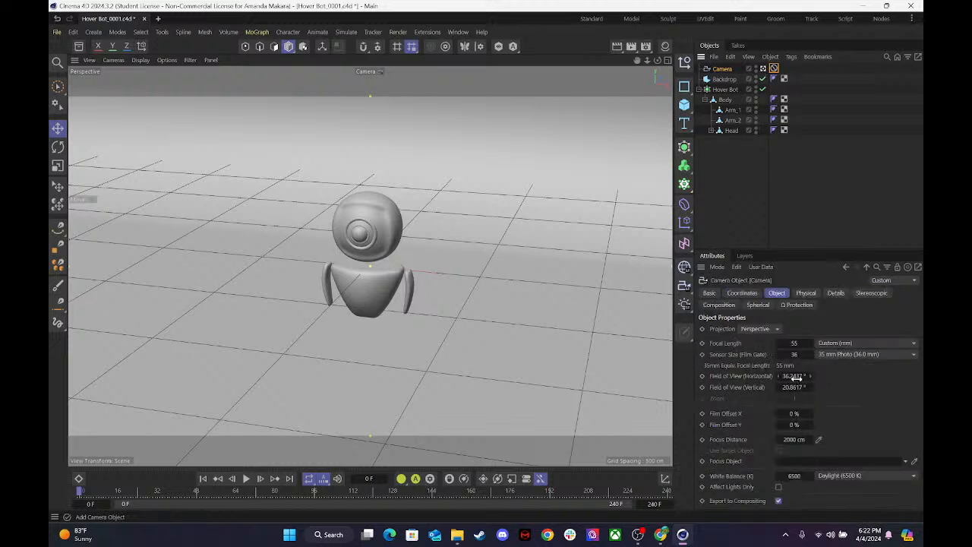
left_click(824, 355)
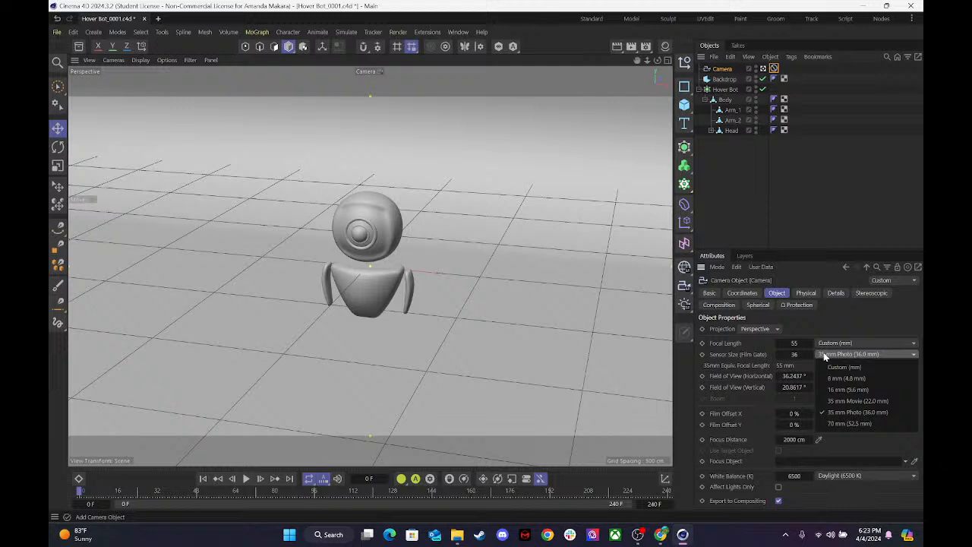
left_click(801, 354)
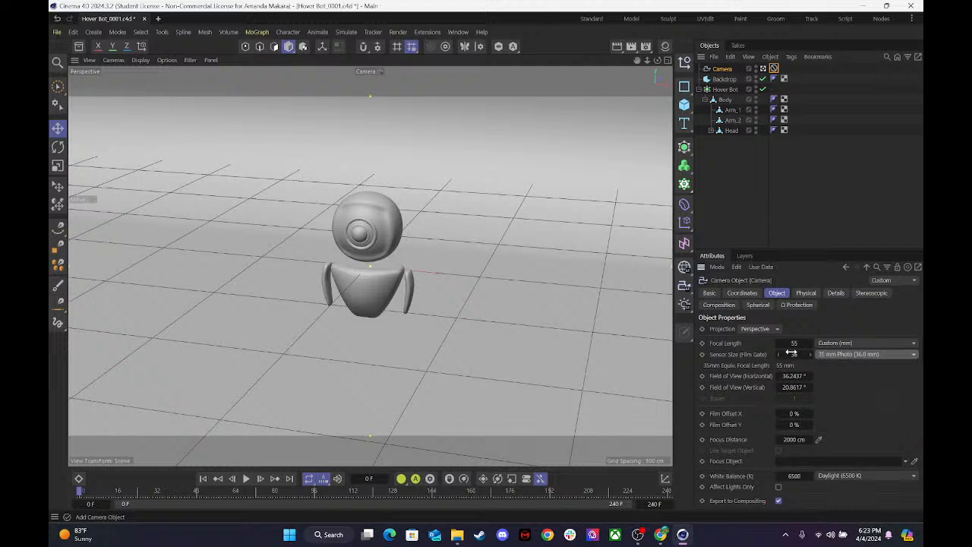
left_click(790, 353)
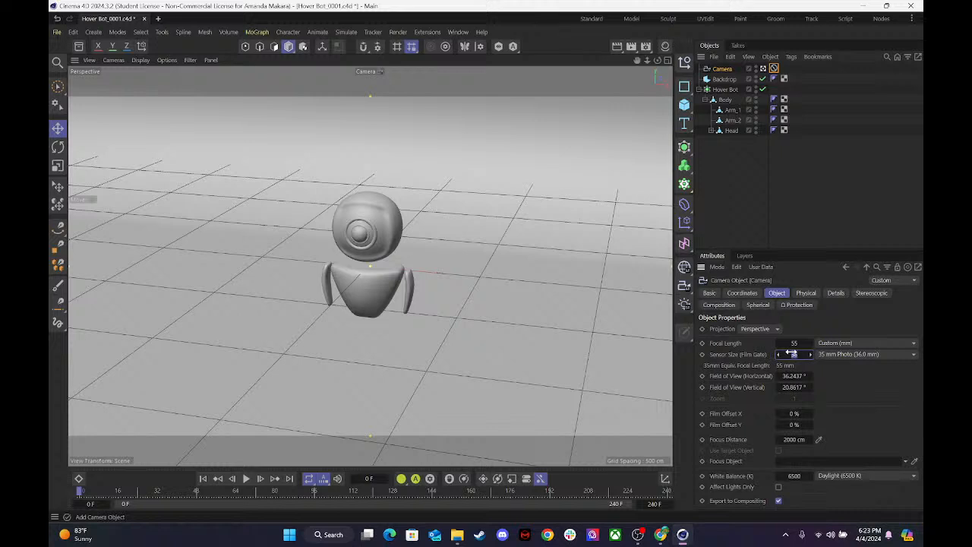
type("35")
key("Return")
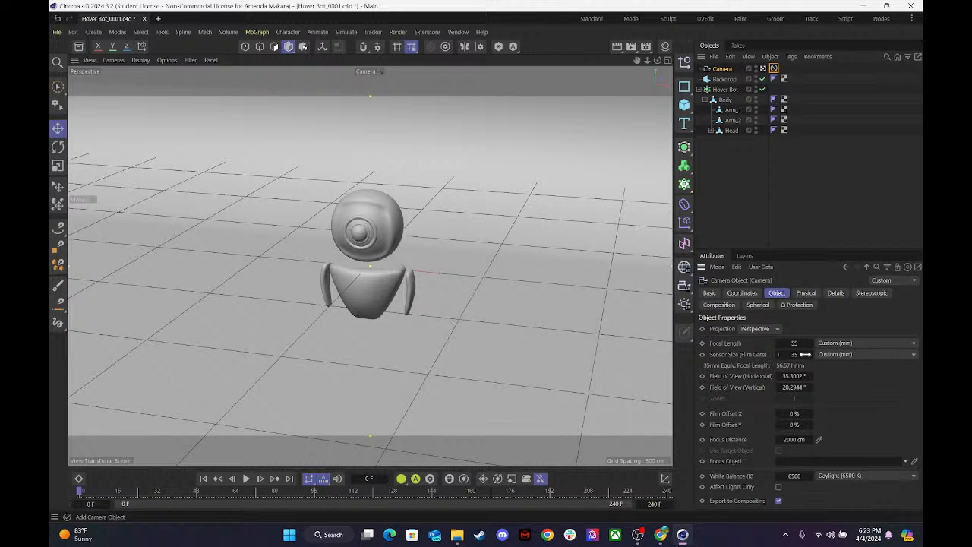
Restore the Camera's sensor size to 36.
left_click(811, 354)
left_click(811, 355)
left_click(811, 355)
left_click(810, 355)
double_click(798, 355)
type("36")
key("Return")
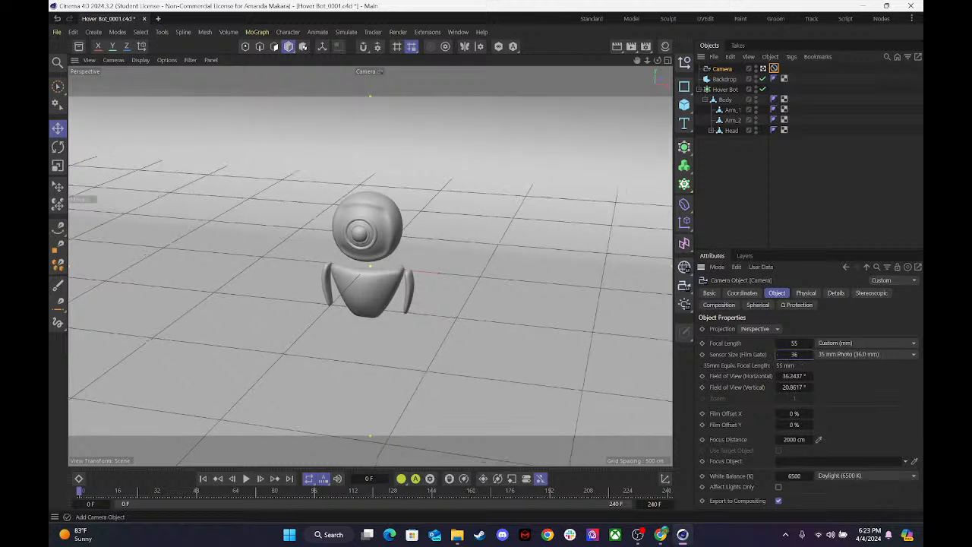
Try the 35 mm Movie (22.0 mm) sensor preset on the Camera and return it to 35 mm Photo (36.0 mm).
left_click(828, 353)
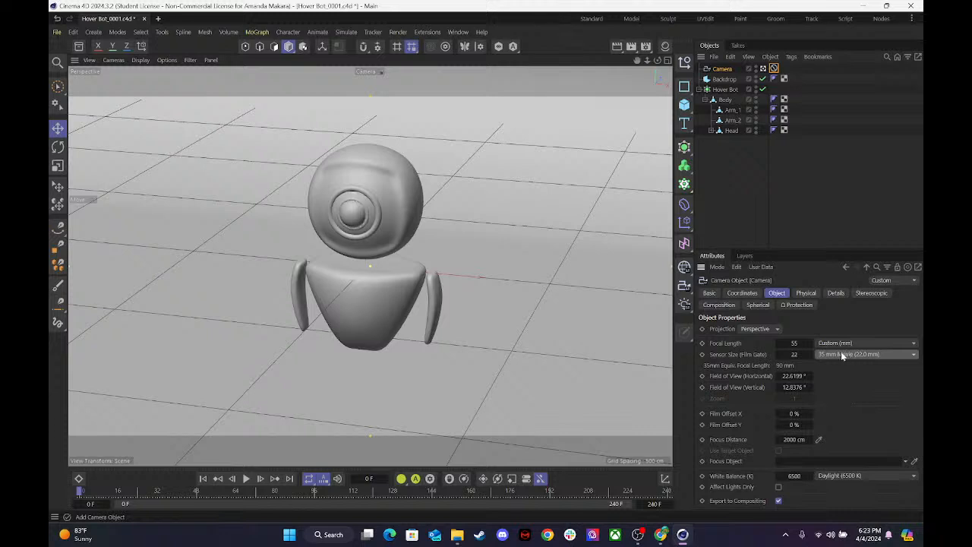
left_click(845, 352)
left_click(846, 414)
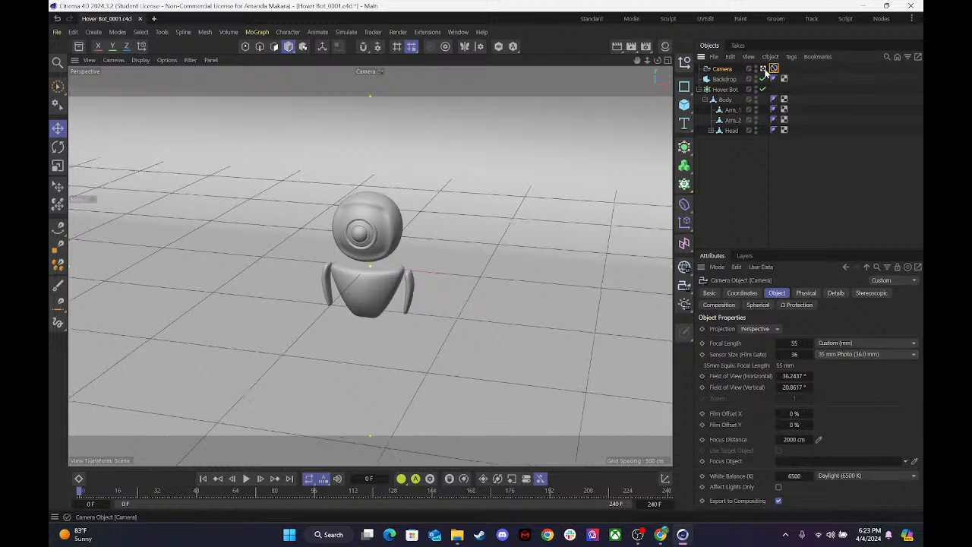
Switch back to the default camera and lower the Backdrop in the Front view until its floor lies clearly below the robot.
left_click(765, 68)
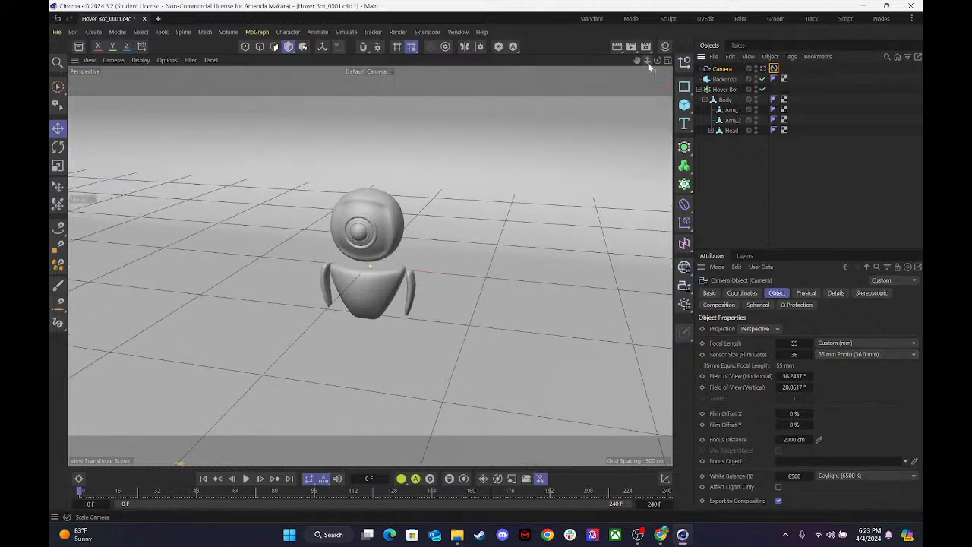
left_click_drag(658, 62, 649, 64)
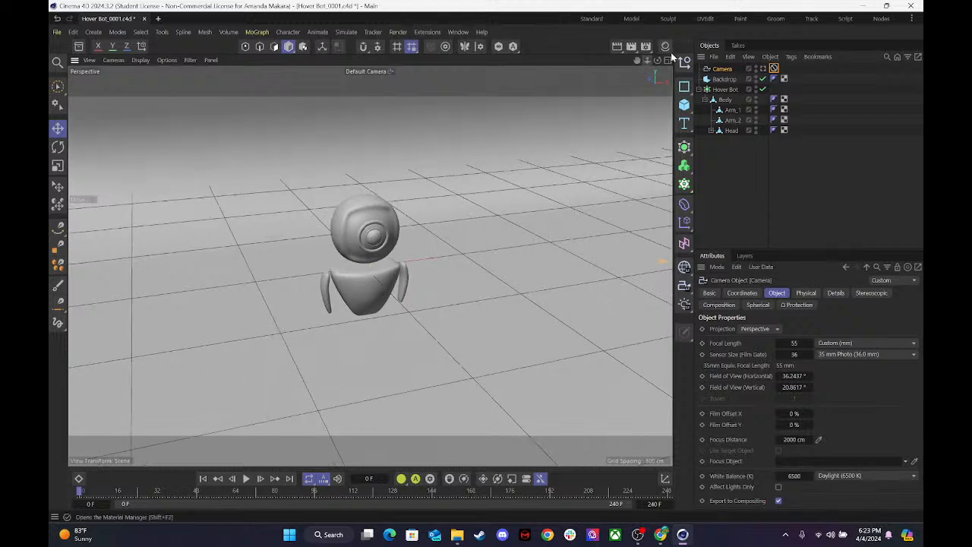
left_click(667, 60)
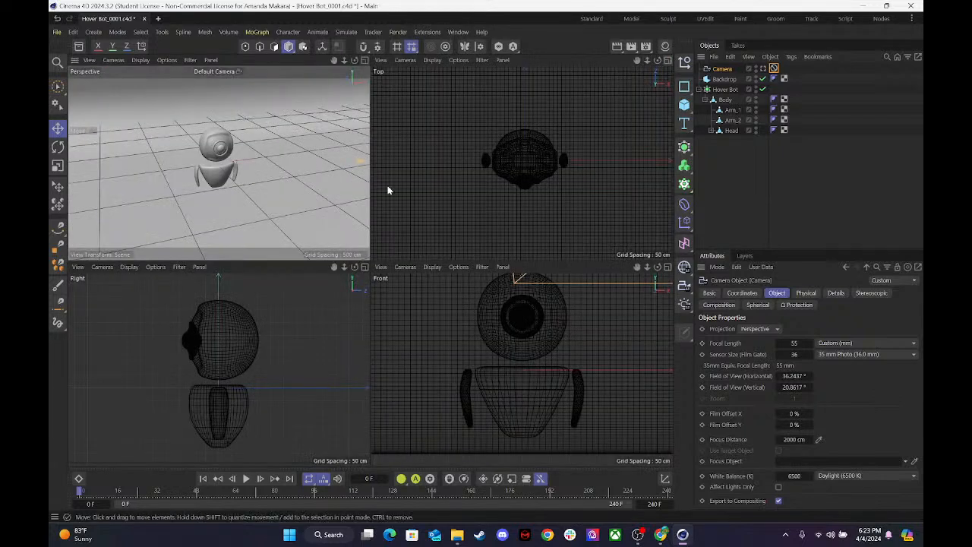
left_click_drag(645, 61, 547, 252)
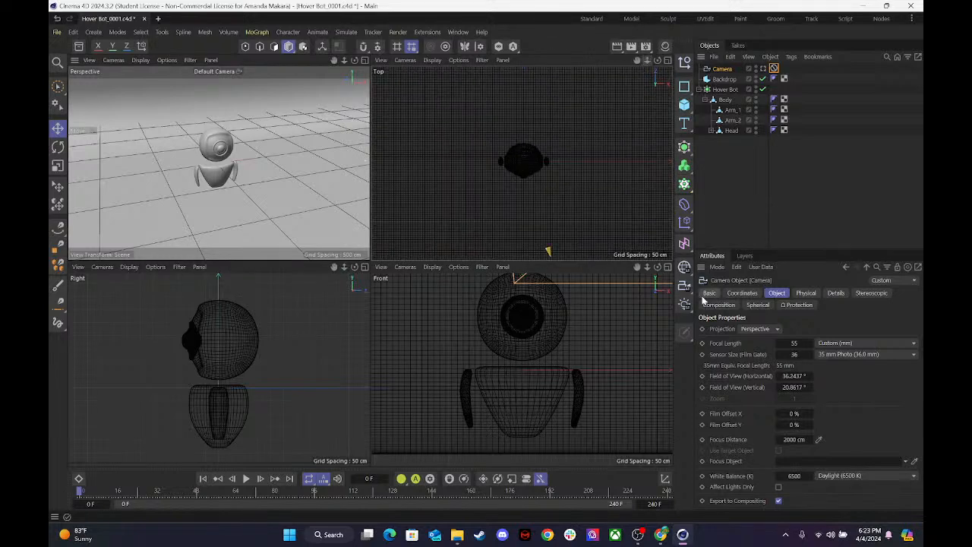
left_click_drag(647, 266, 522, 370)
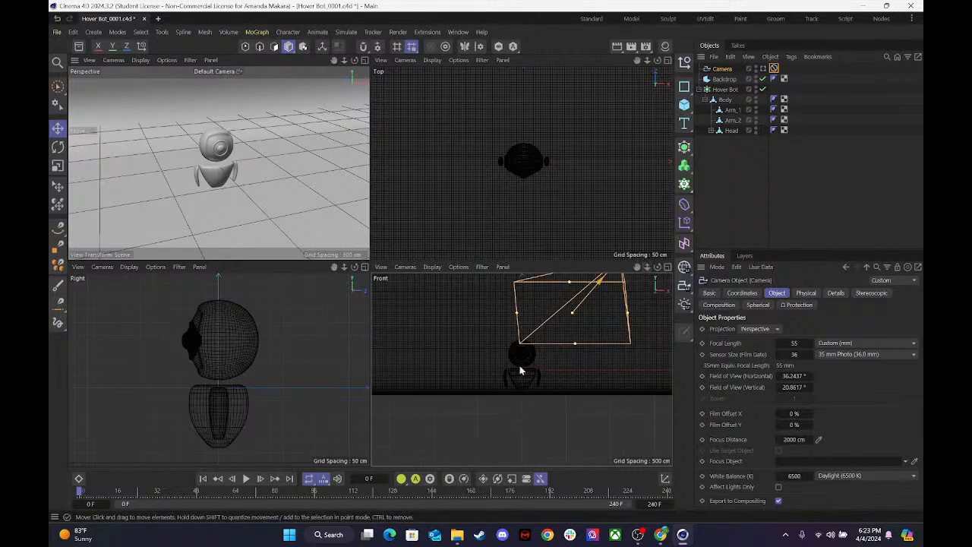
left_click_drag(636, 266, 521, 370)
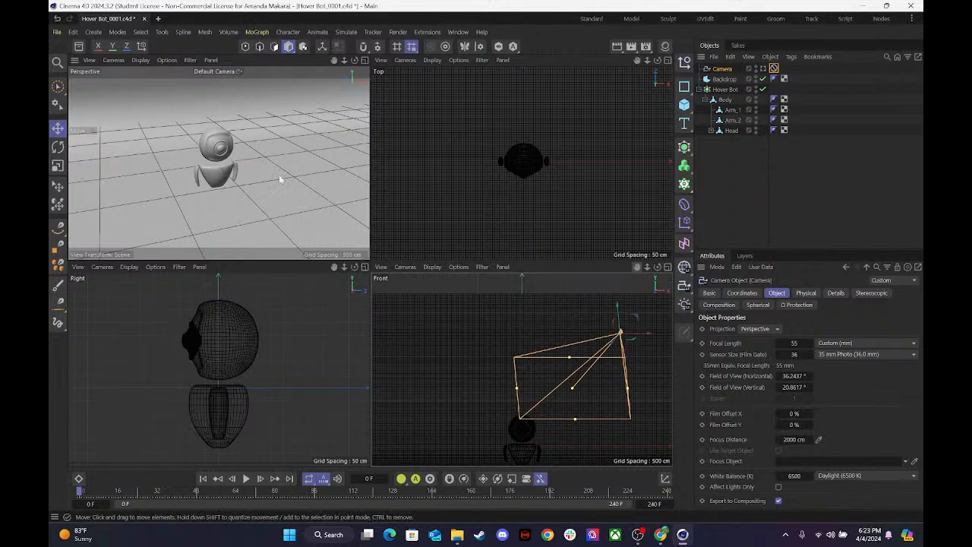
left_click(724, 79)
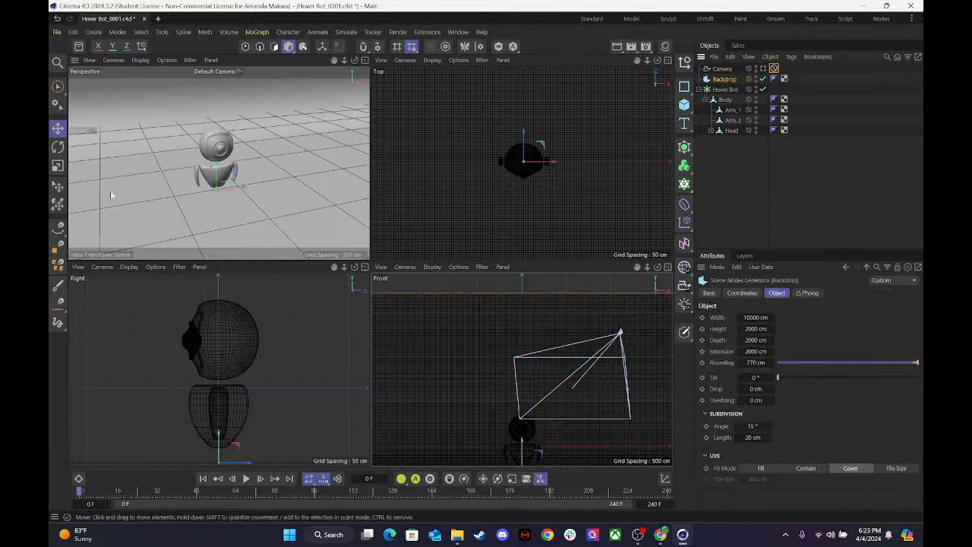
left_click(667, 266)
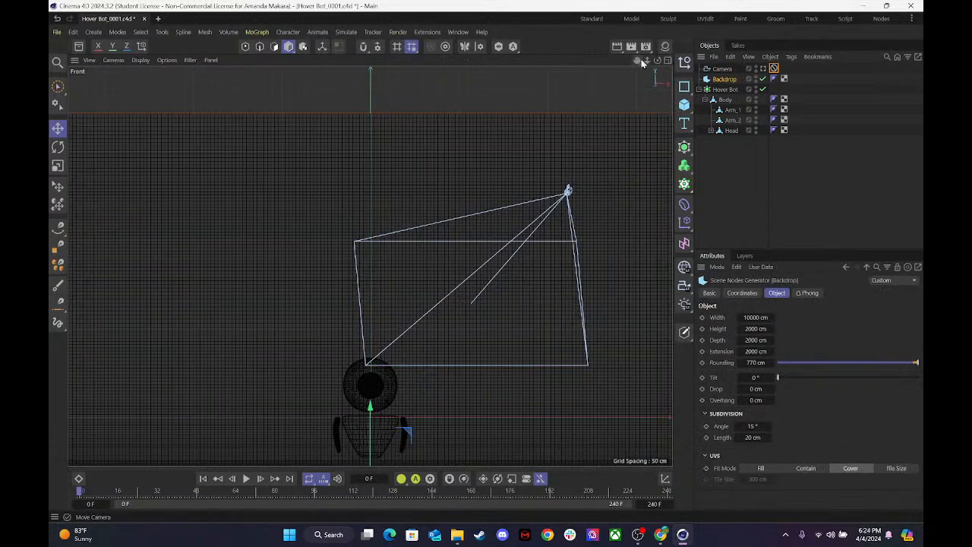
left_click_drag(646, 60, 630, 77)
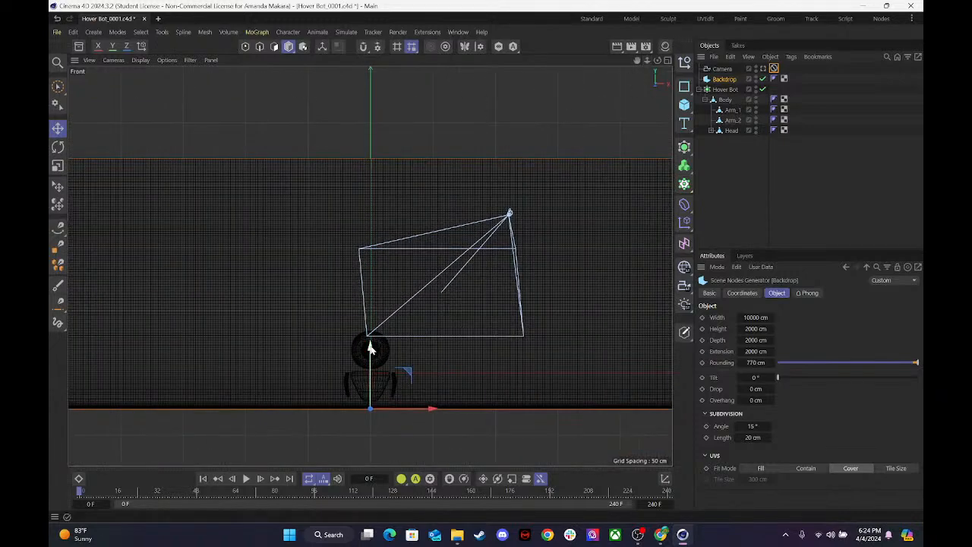
left_click_drag(370, 348, 369, 369)
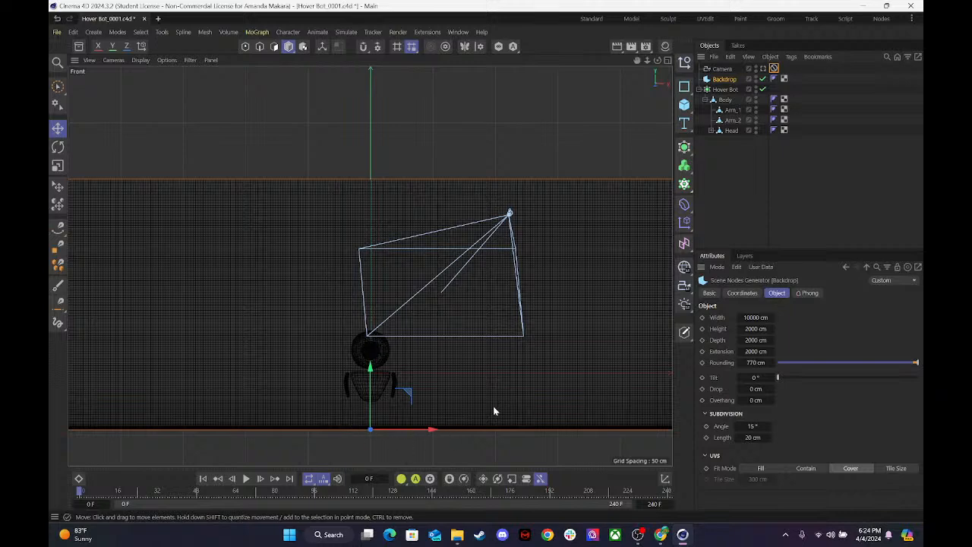
left_click_drag(369, 368, 370, 374)
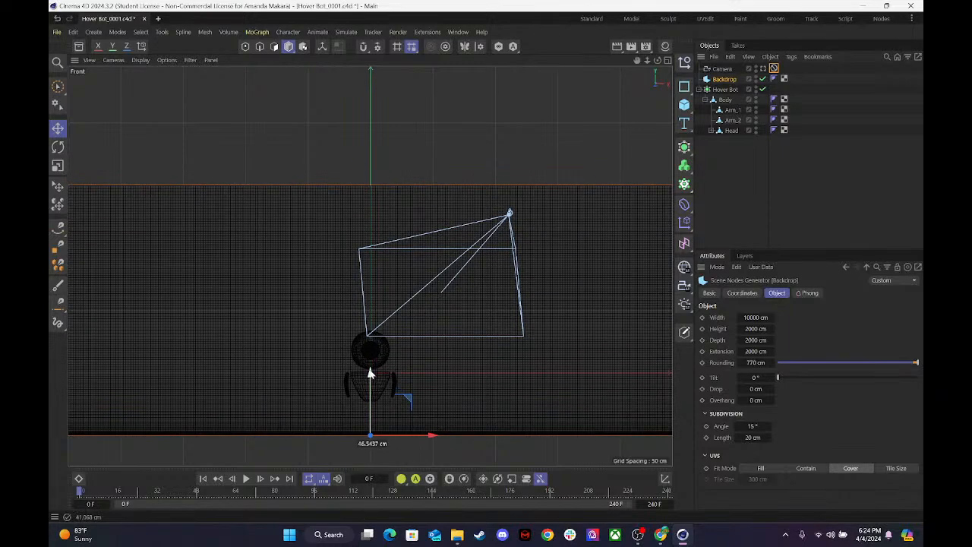
Check the lowered floor through the Camera in the maximized Perspective view and return to the default camera.
left_click(668, 60)
left_click(363, 60)
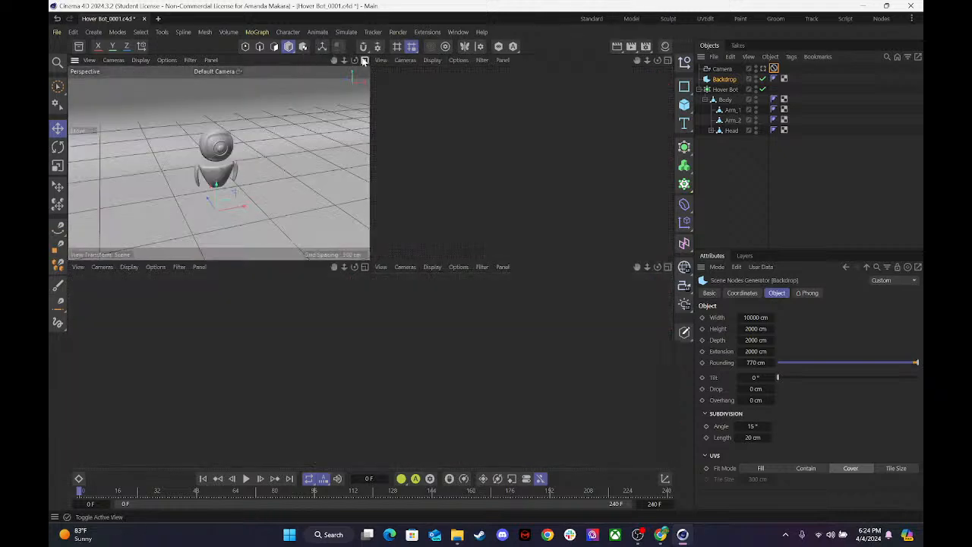
left_click(744, 165)
left_click(762, 69)
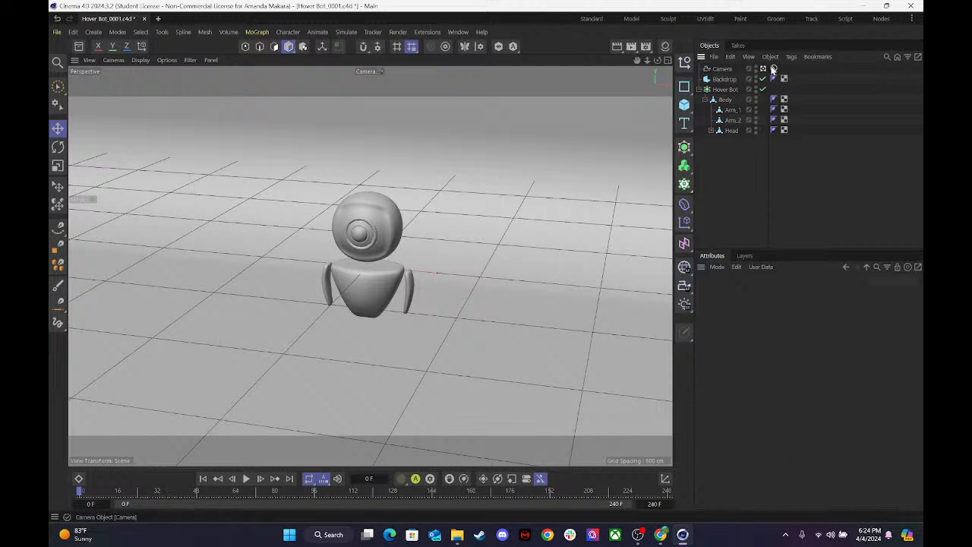
left_click(764, 69)
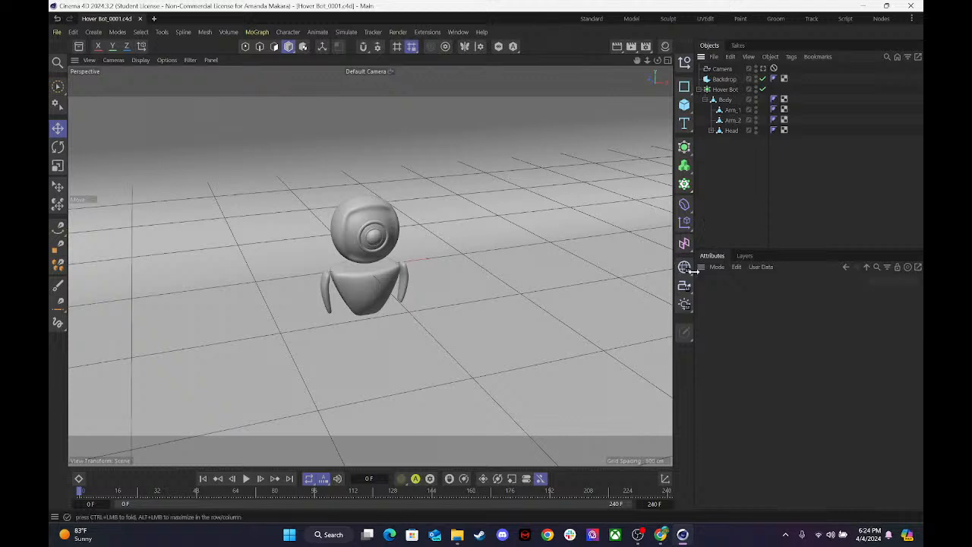
Add a Target Light and, in the four-view layout, widen its cone until it lights the whole robot and the surrounding floor.
left_click(687, 307)
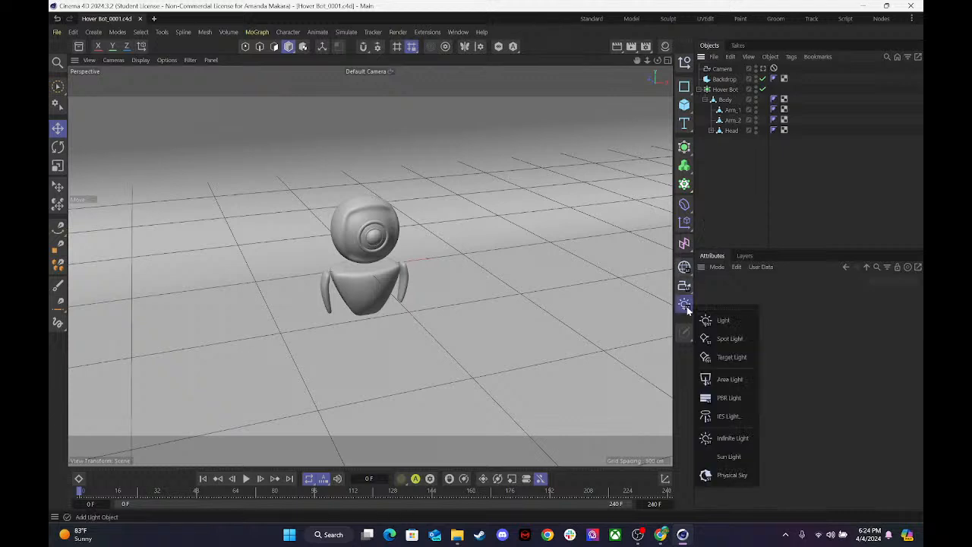
left_click(717, 358)
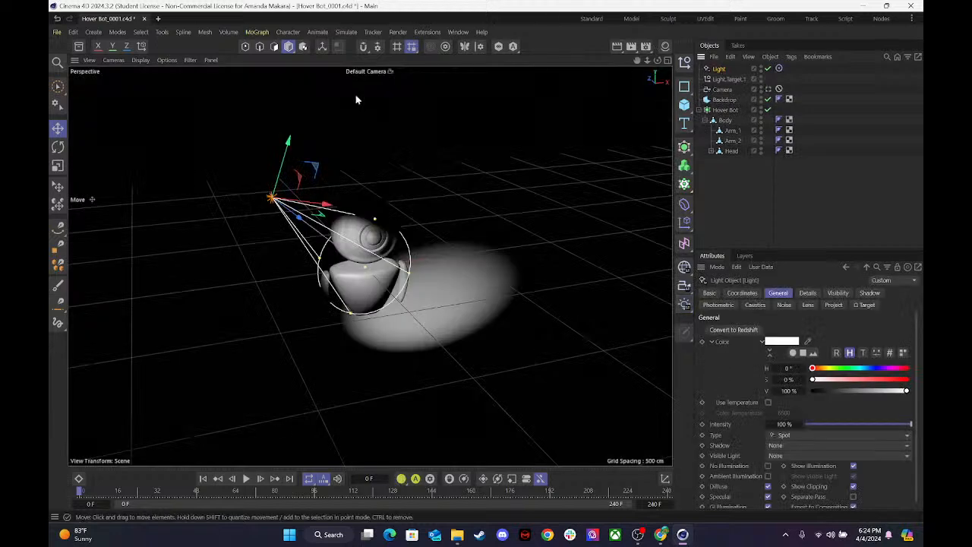
left_click(667, 60)
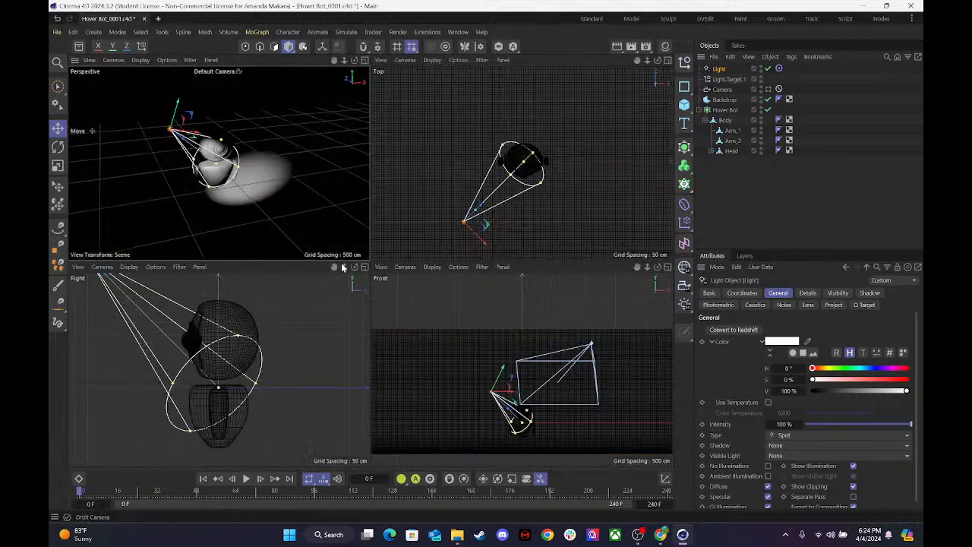
left_click_drag(343, 266, 318, 271)
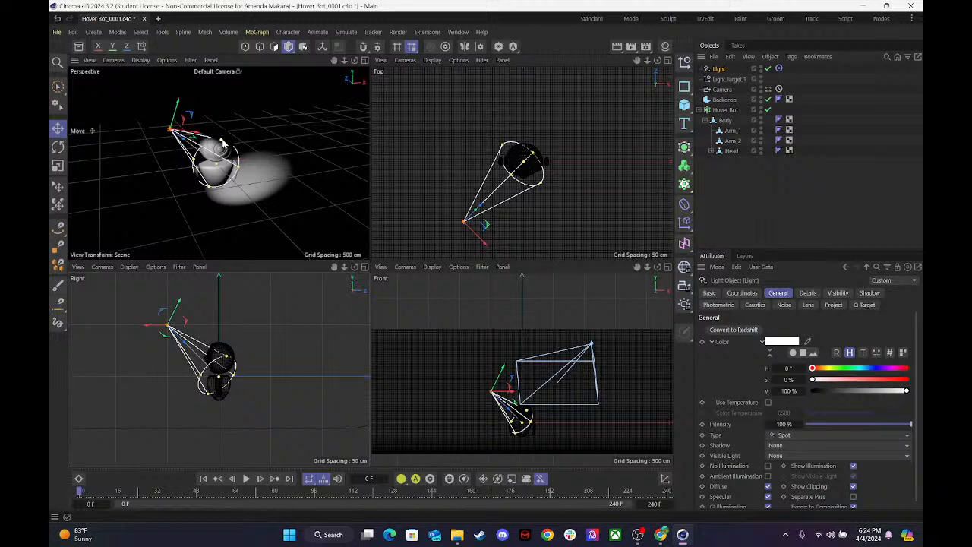
left_click_drag(222, 142, 359, 79)
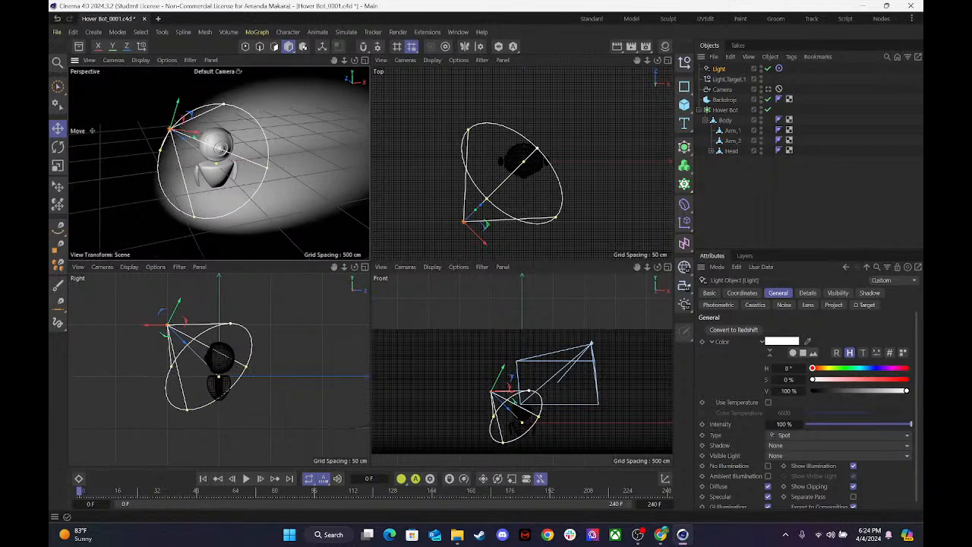
left_click_drag(223, 104, 223, 96)
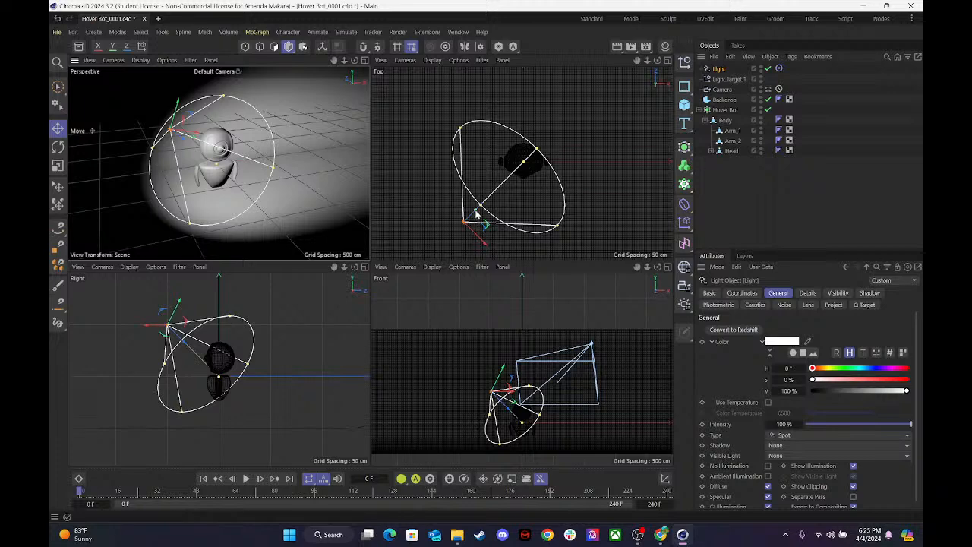
Lengthen the light's cone in the Top view so it reaches well past the robot, and fine-tune the cone's shape.
left_click_drag(647, 60, 445, 187)
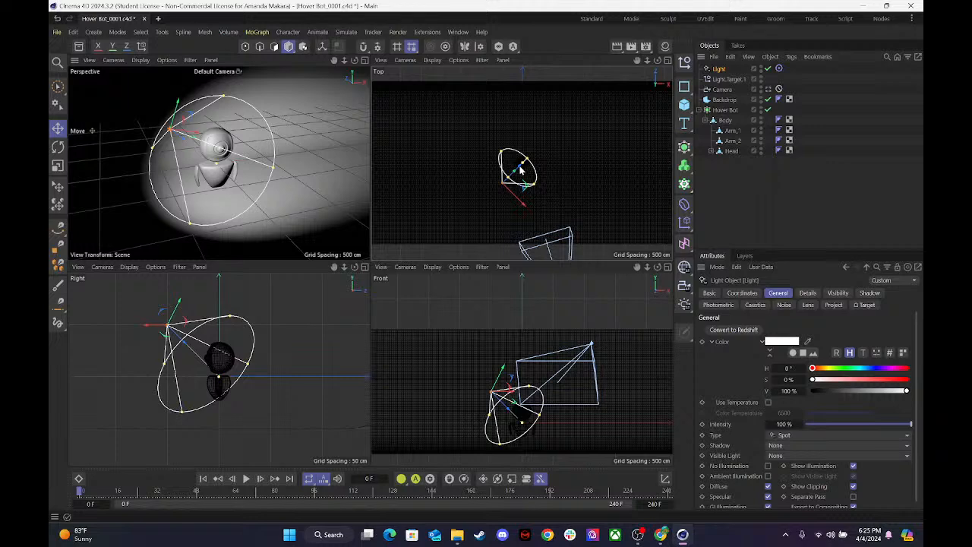
left_click_drag(498, 192, 554, 133)
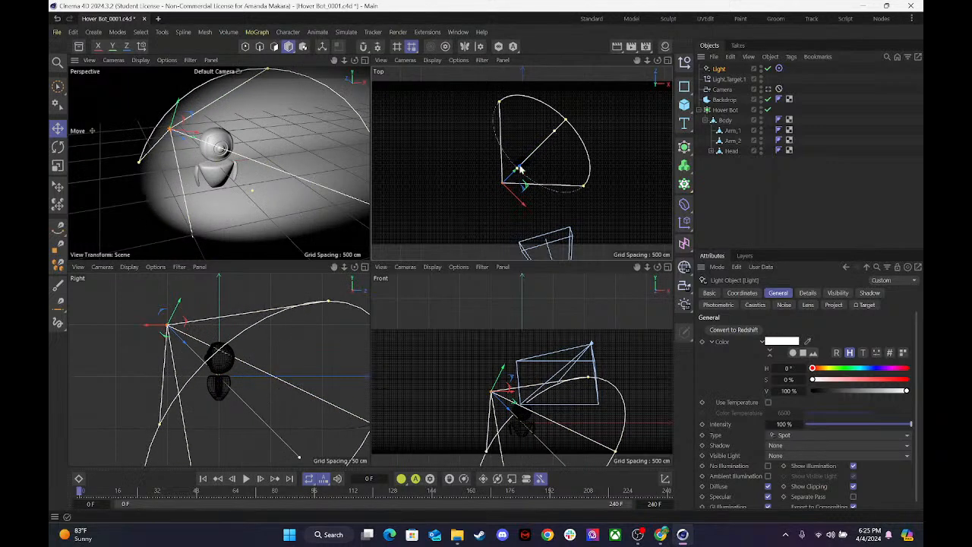
left_click_drag(519, 168, 521, 173)
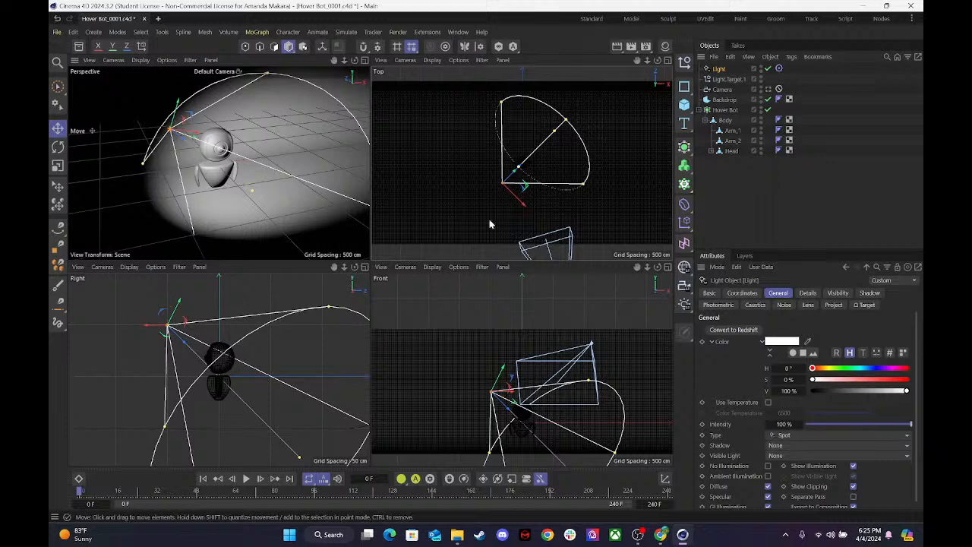
Move the light well away from the robot toward its front left in the Top view and look through the Camera.
left_click_drag(521, 168, 440, 261)
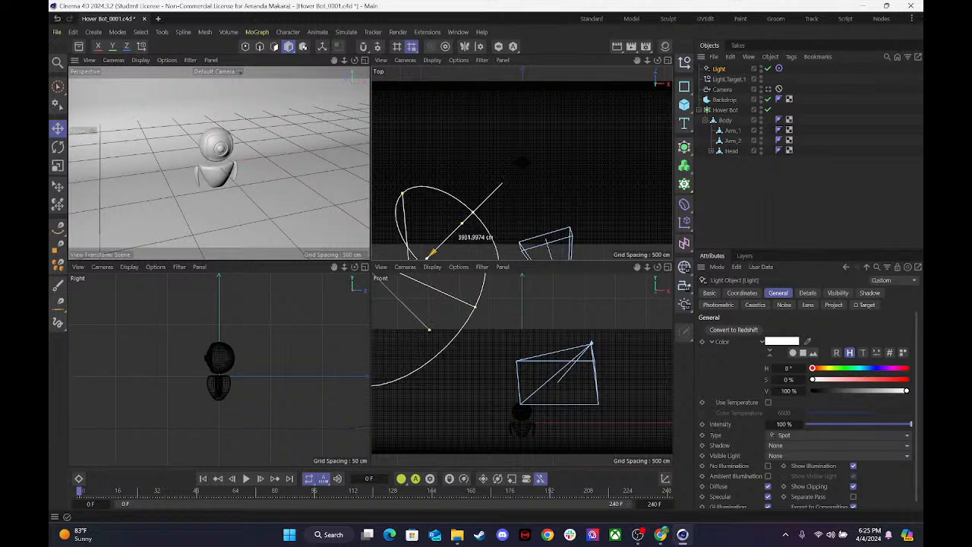
left_click(768, 89)
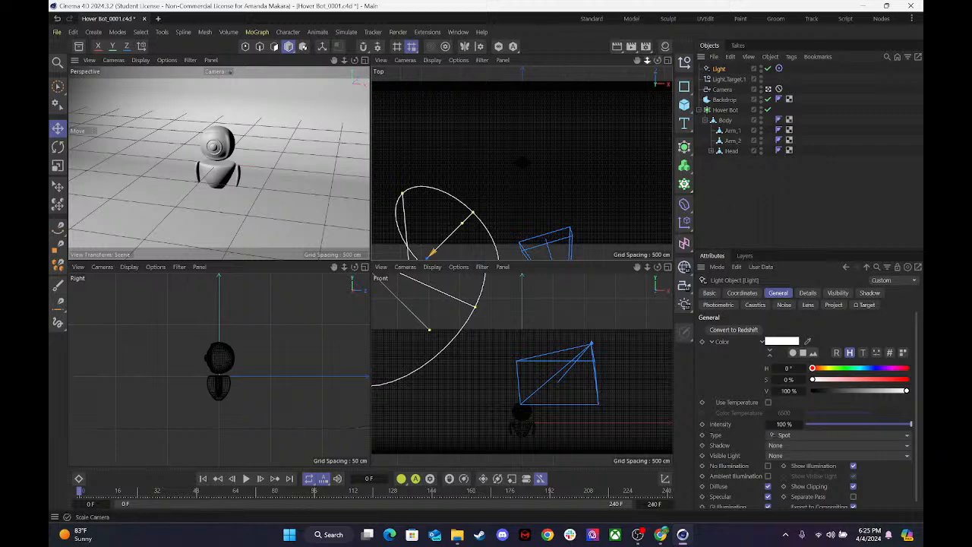
Shift the light's target slightly left of and behind the robot in the Top view.
scroll(521, 162, "down", 4)
scroll(521, 163, "down", 3)
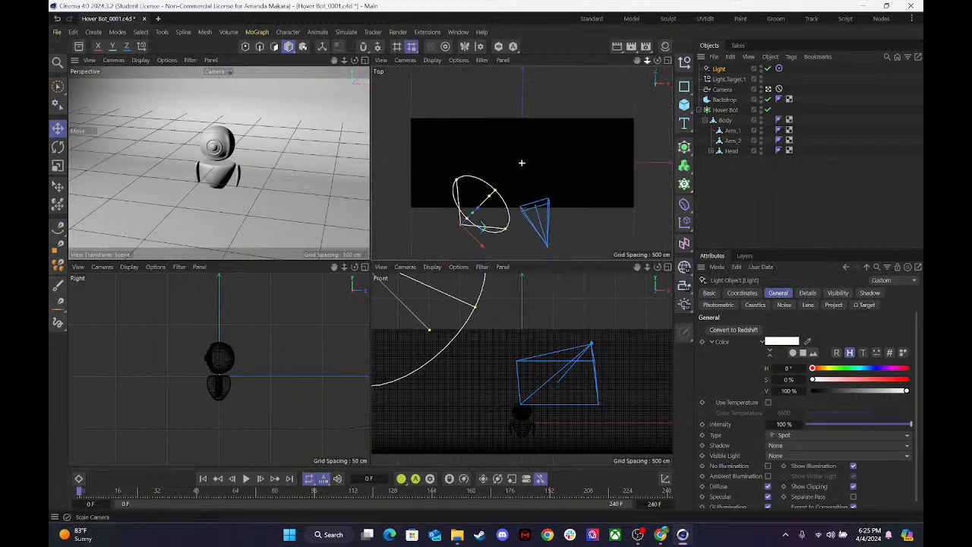
left_click(727, 79)
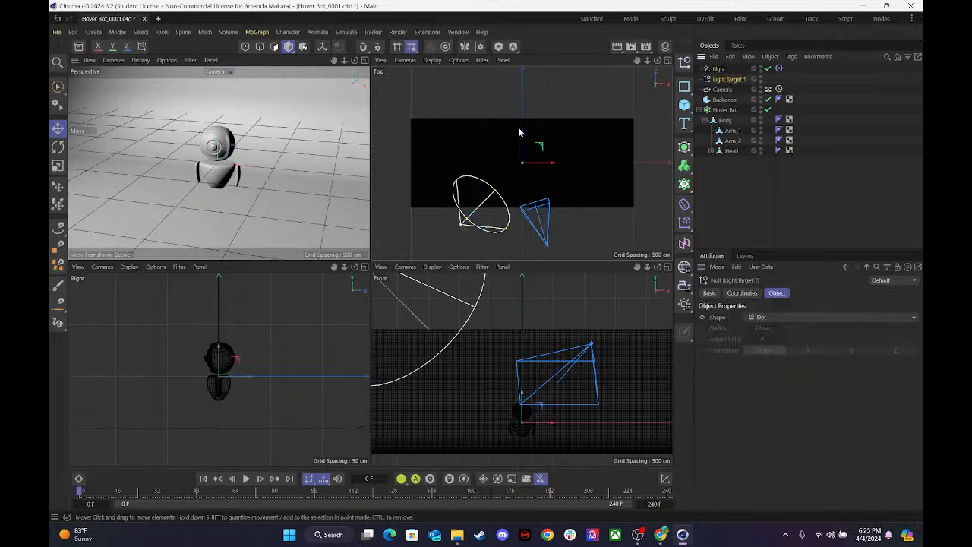
left_click_drag(523, 132, 526, 158)
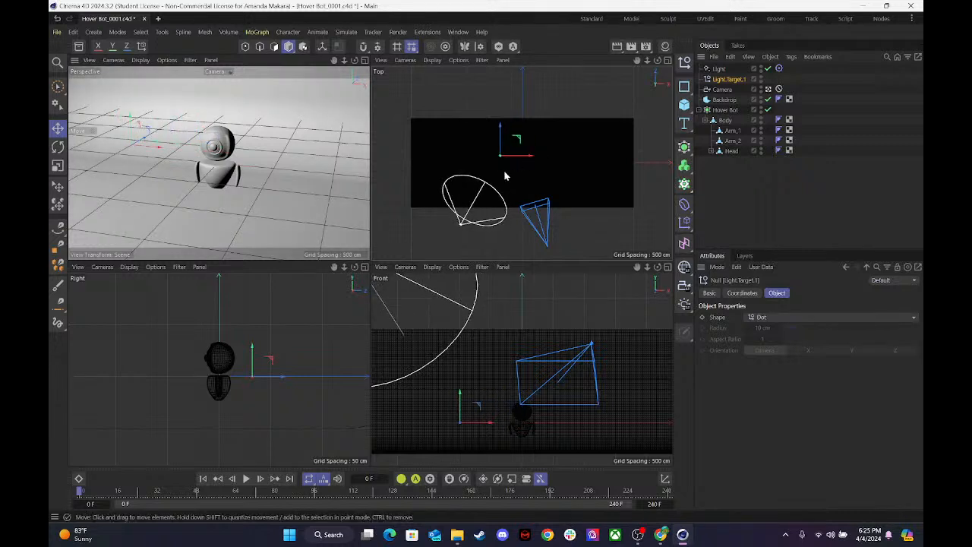
Duplicate the light and move the copy in the Top view to the far right side of the robot, slightly in front of it.
left_click(719, 70)
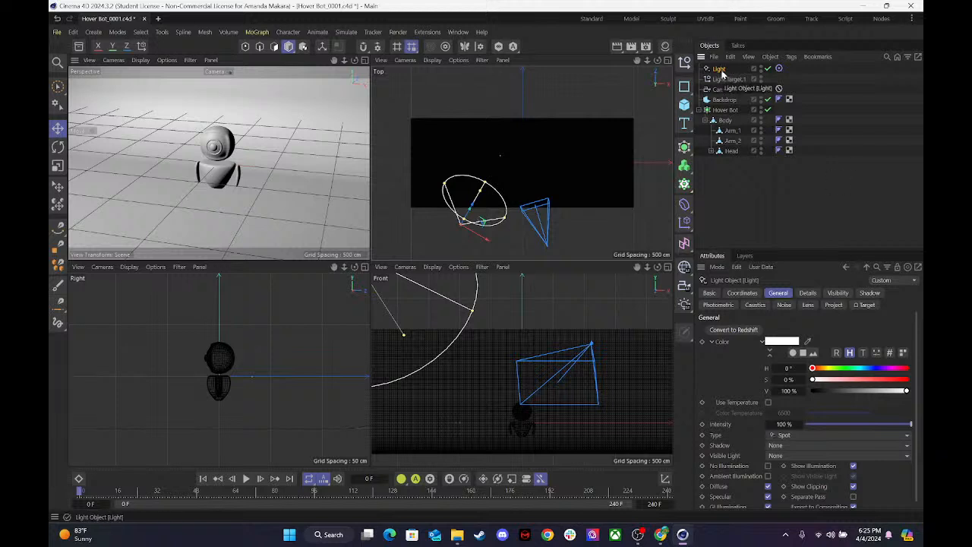
key("ctrl+c")
key("ctrl+v")
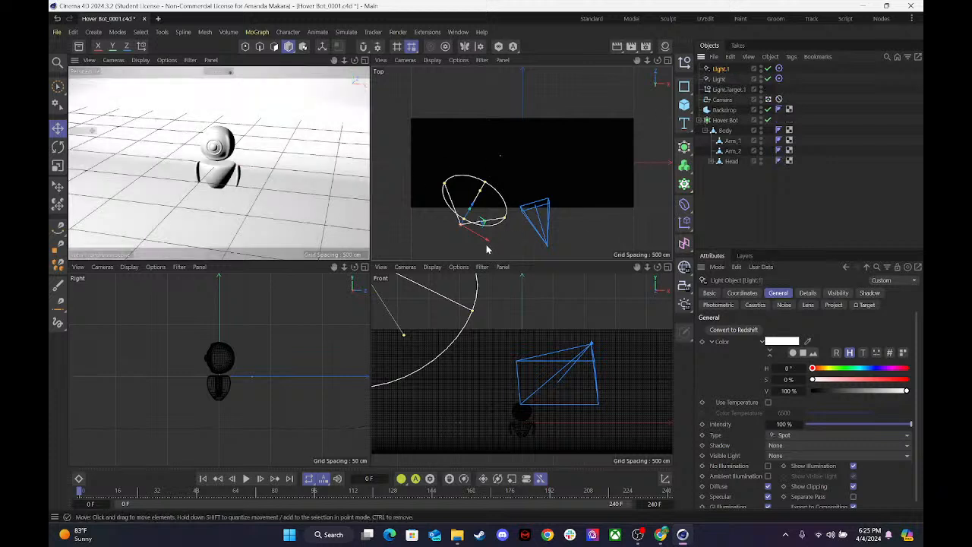
left_click_drag(490, 243, 577, 251)
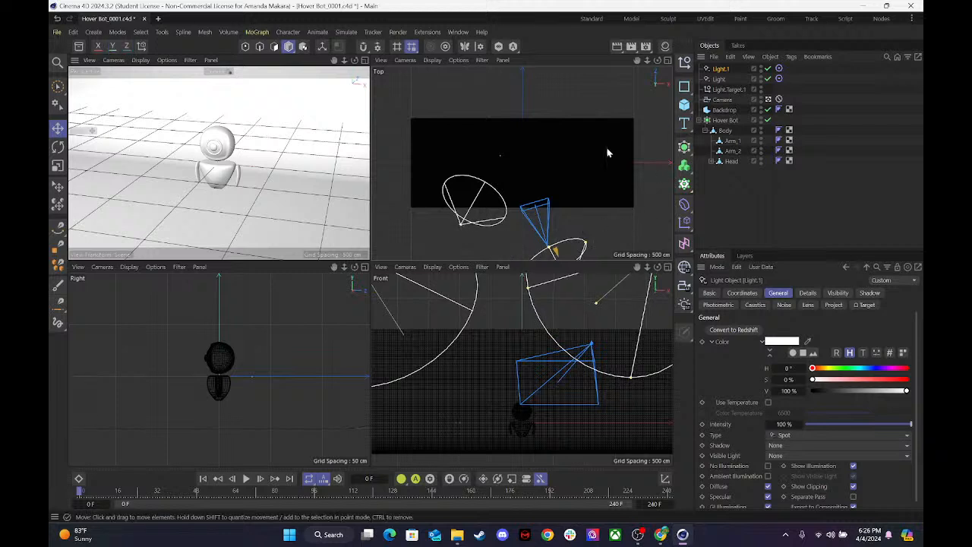
left_click_drag(637, 60, 593, 278)
left_click_drag(617, 215, 606, 145)
left_click_drag(670, 146, 662, 91)
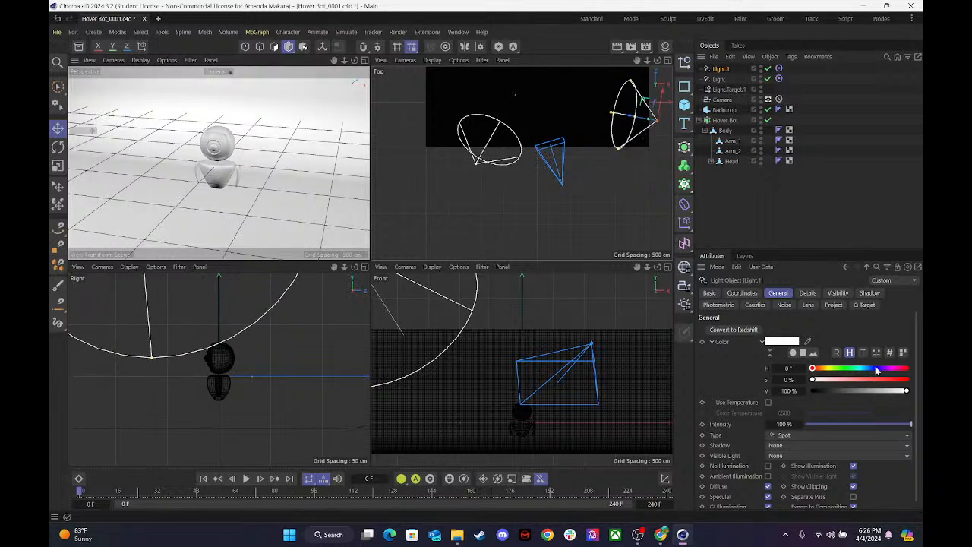
Rename the copied light as Fill Light and the original one as Key Light.
double_click(721, 68)
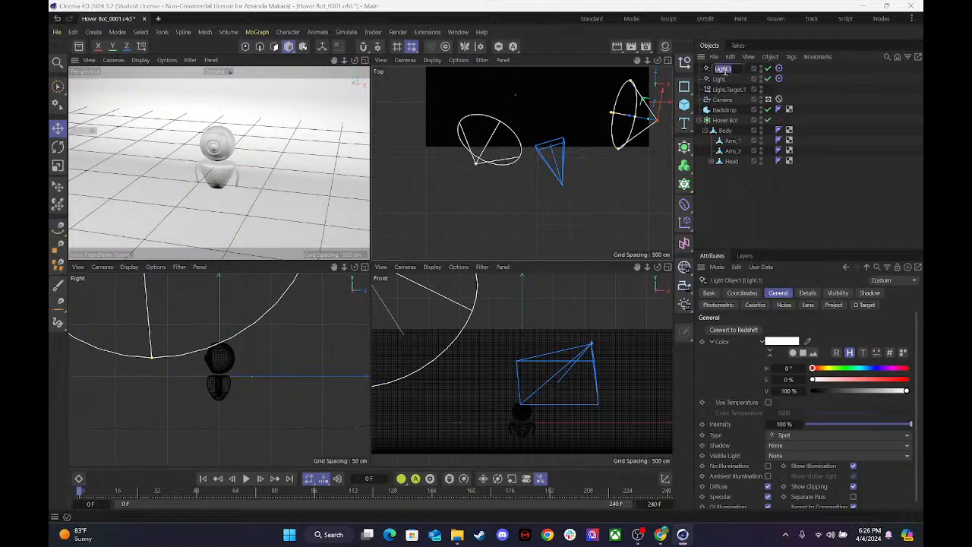
type("Ke")
type("Fill Light")
left_click(718, 81)
double_click(718, 80)
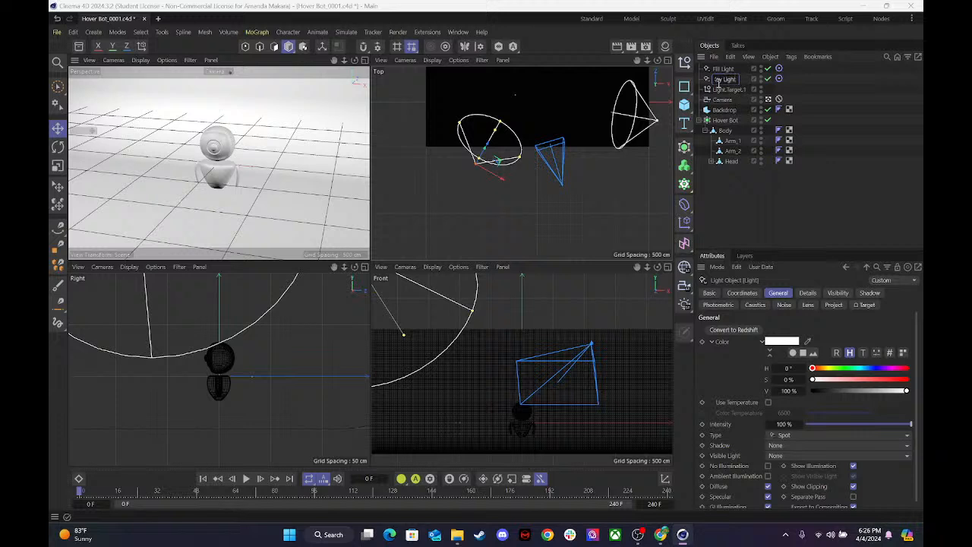
Move the shared light target in the Top view back to the robot, just behind its centre.
left_click(729, 89)
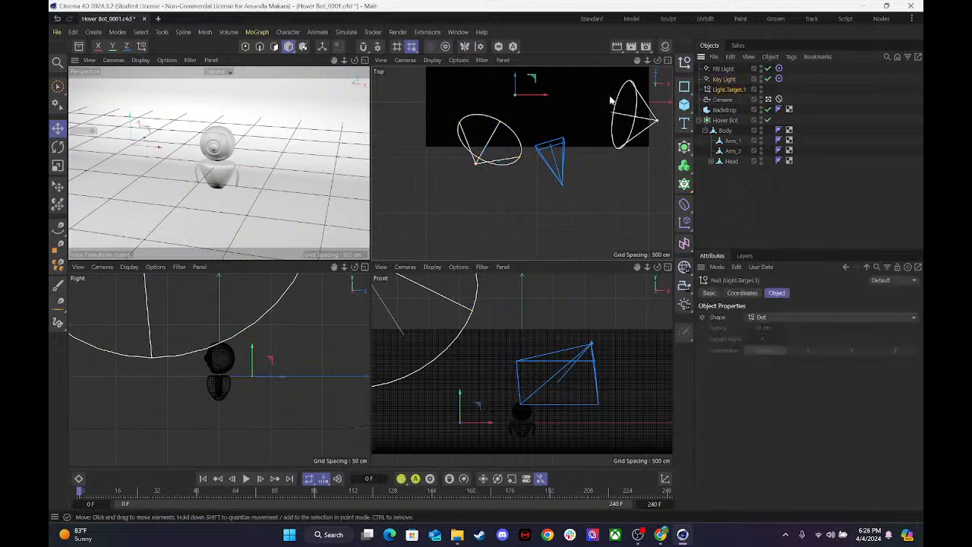
left_click_drag(541, 99, 574, 99)
left_click_drag(635, 62, 635, 110)
left_click_drag(543, 115, 557, 147)
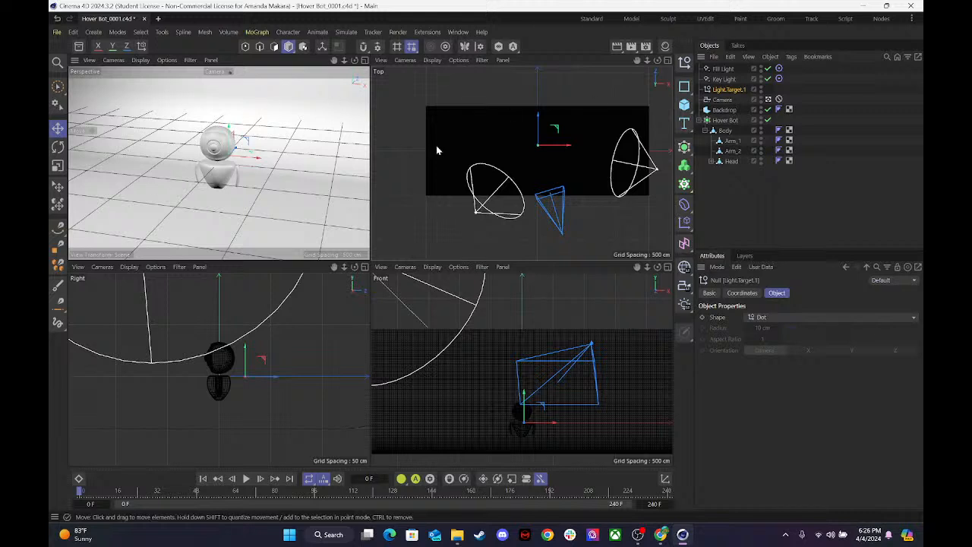
right_click(514, 57)
left_click(405, 89)
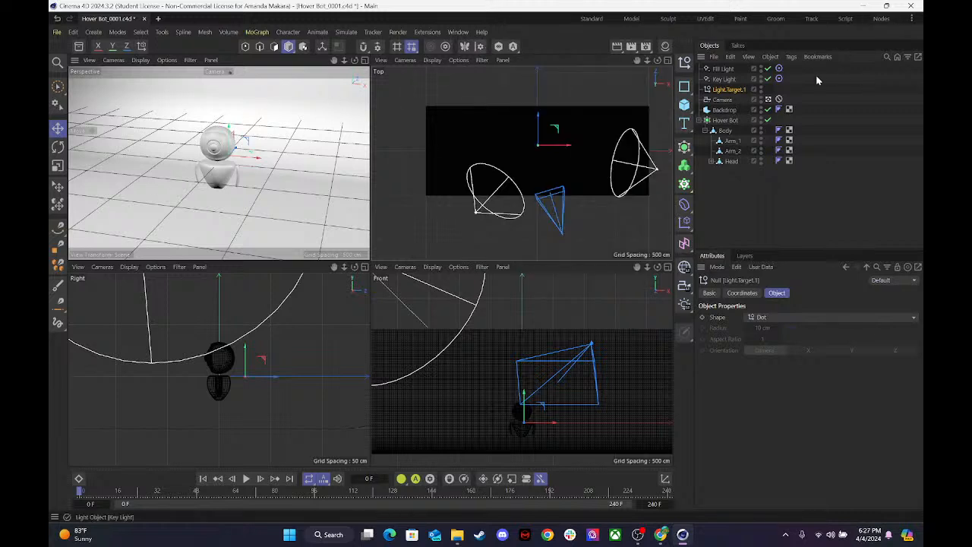
Maximize the Perspective view and set the shadow of both the Fill Light and the Key Light to Shadow Maps (Soft).
left_click(722, 69)
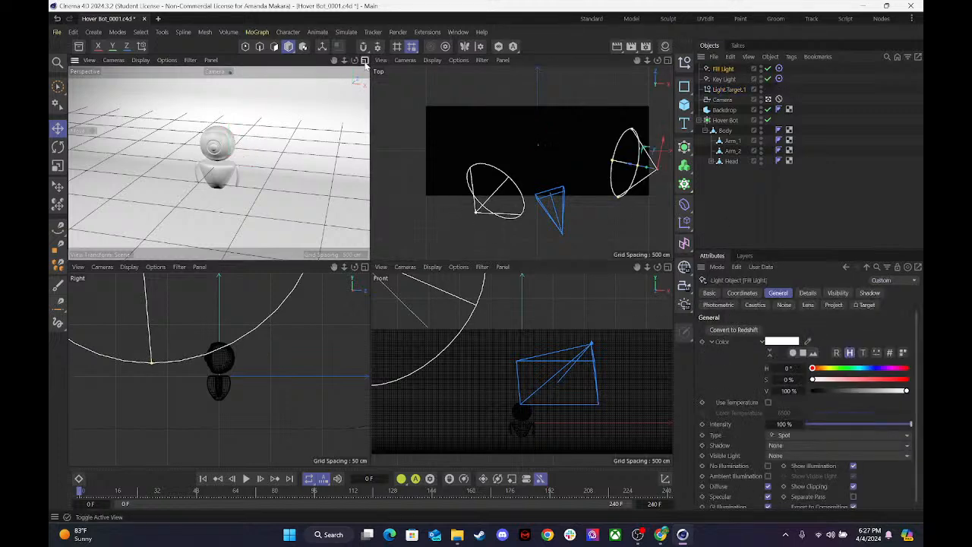
key("F1")
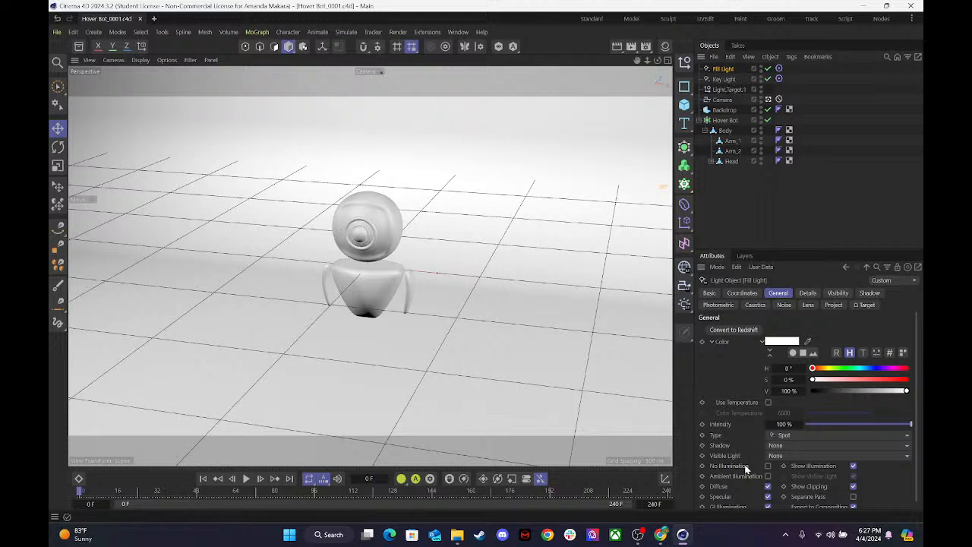
left_click(782, 445)
left_click(792, 466)
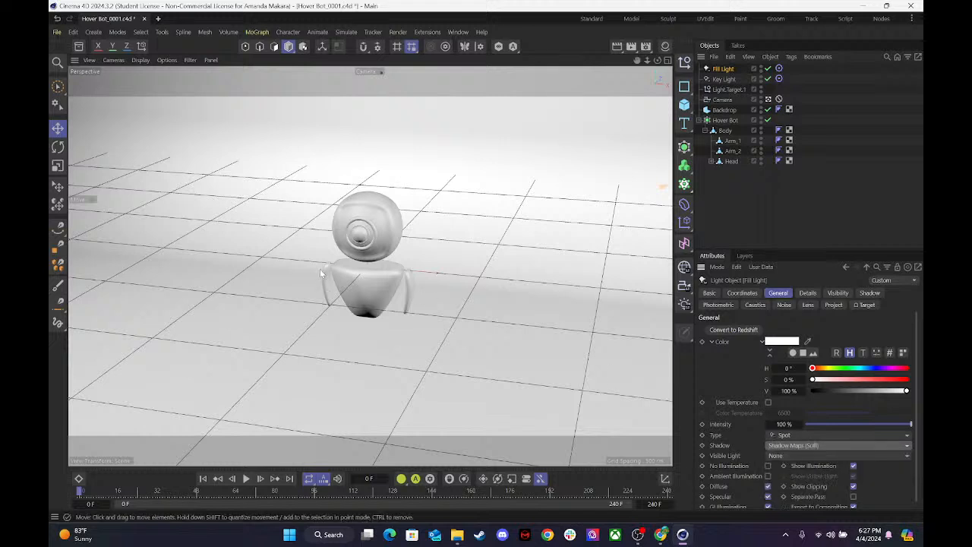
left_click(722, 79)
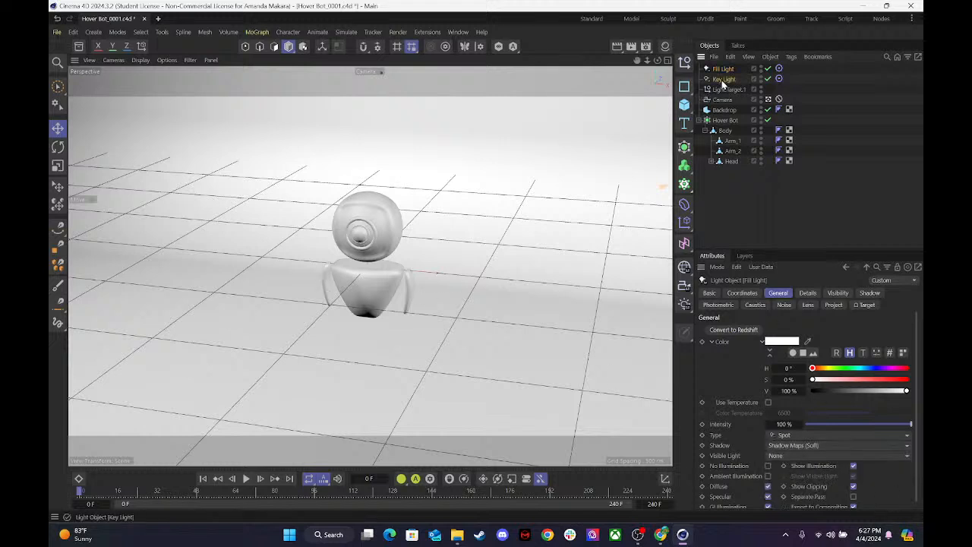
left_click(782, 446)
left_click(790, 466)
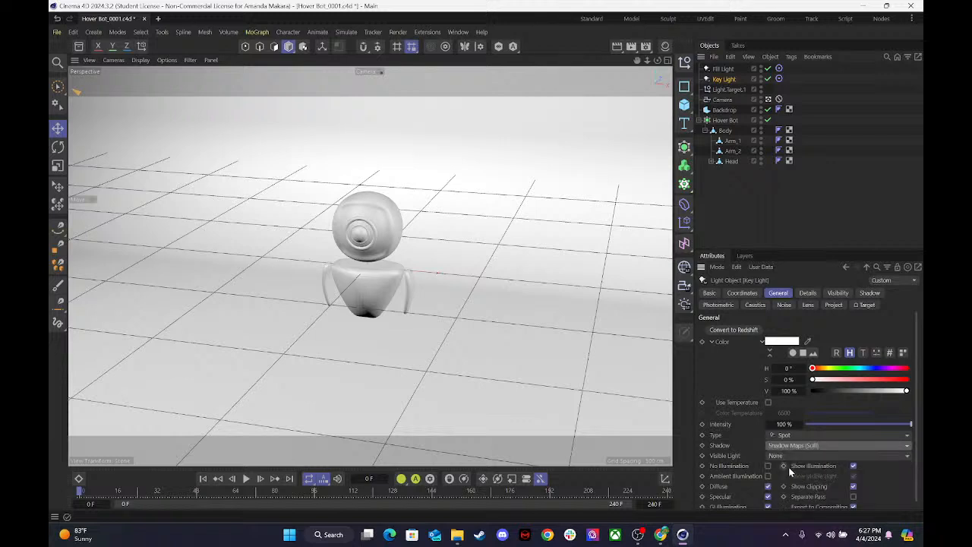
Set the Key Light's intensity to 90 % and the Fill Light's intensity to 60 %.
left_click(869, 293)
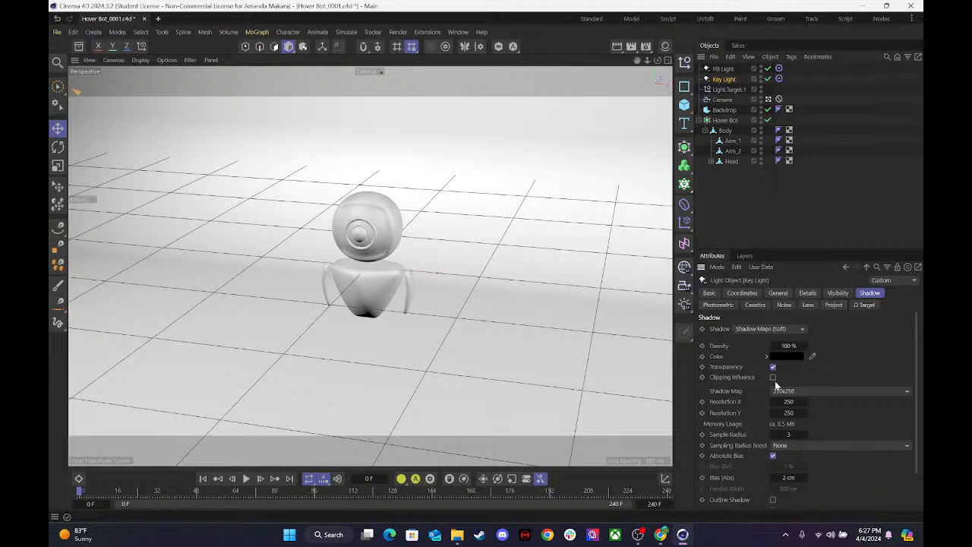
left_click(754, 294)
left_click(777, 292)
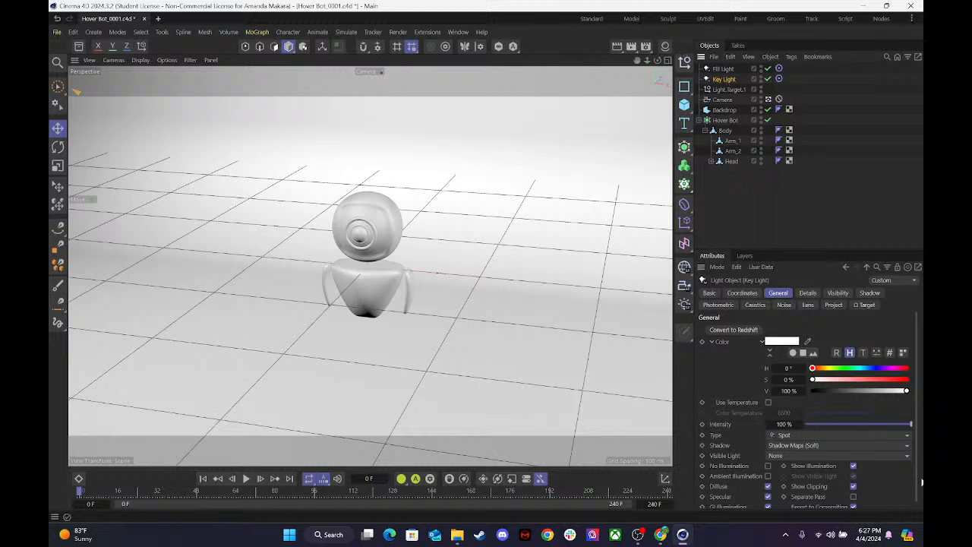
left_click_drag(909, 423, 881, 438)
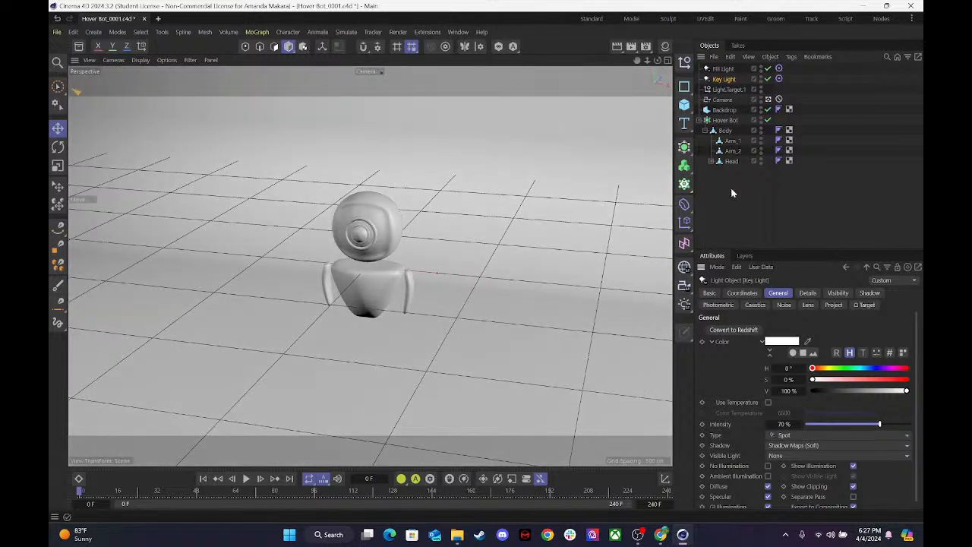
left_click(778, 423)
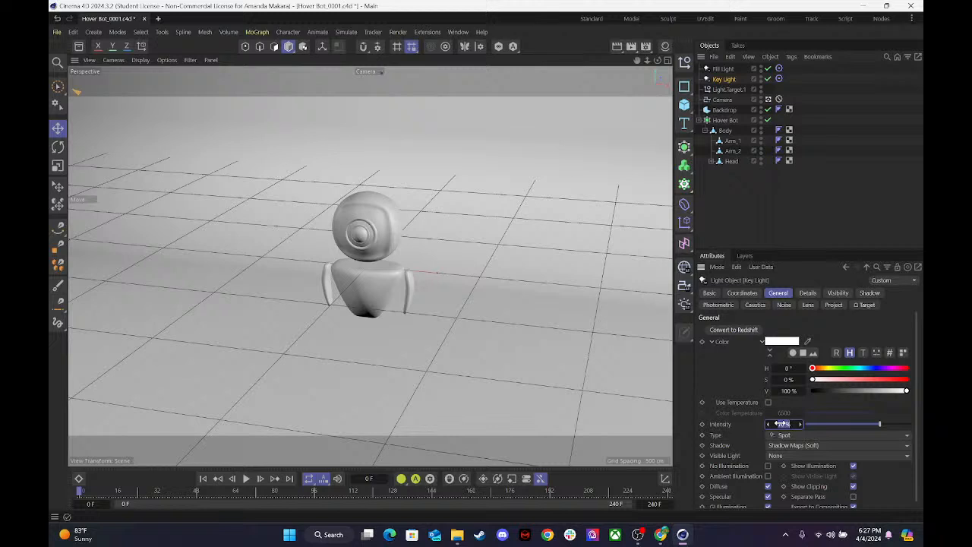
type("90")
key("Return")
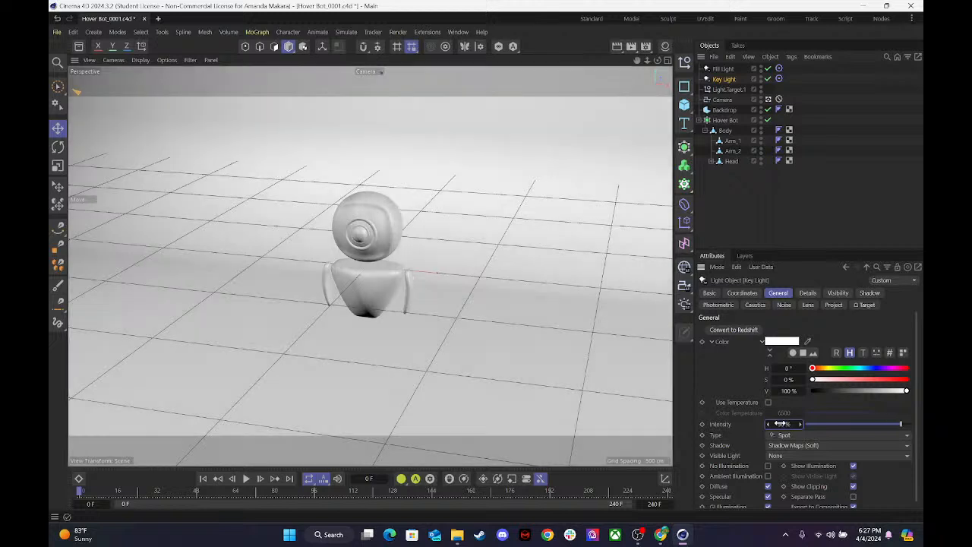
left_click(722, 68)
left_click(785, 425)
type("60")
key("Return")
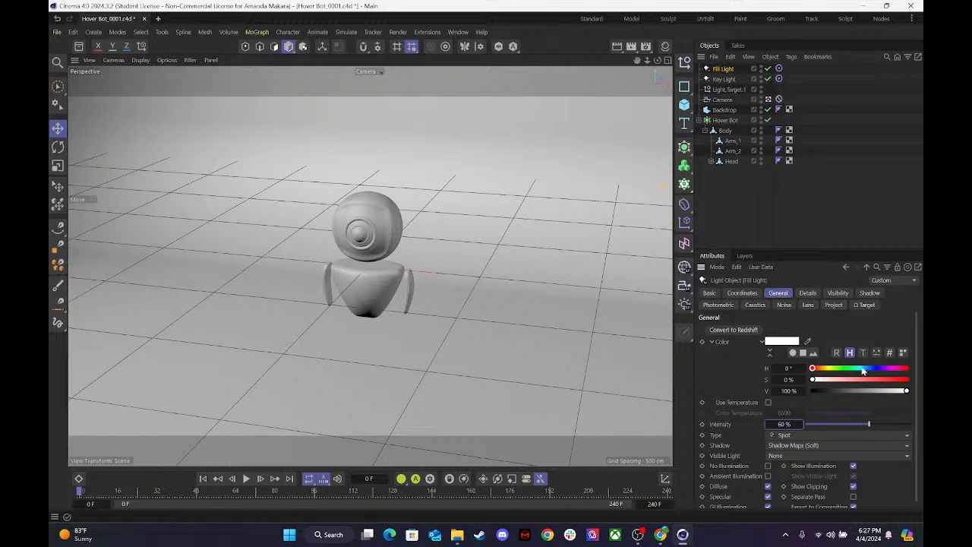
Tint the Fill Light pale green with hue 135° and saturation 22 %, and render the Camera view.
mouse_move(869, 372)
left_mouse_down()
mouse_move(849, 374)
mouse_move(860, 385)
left_mouse_up()
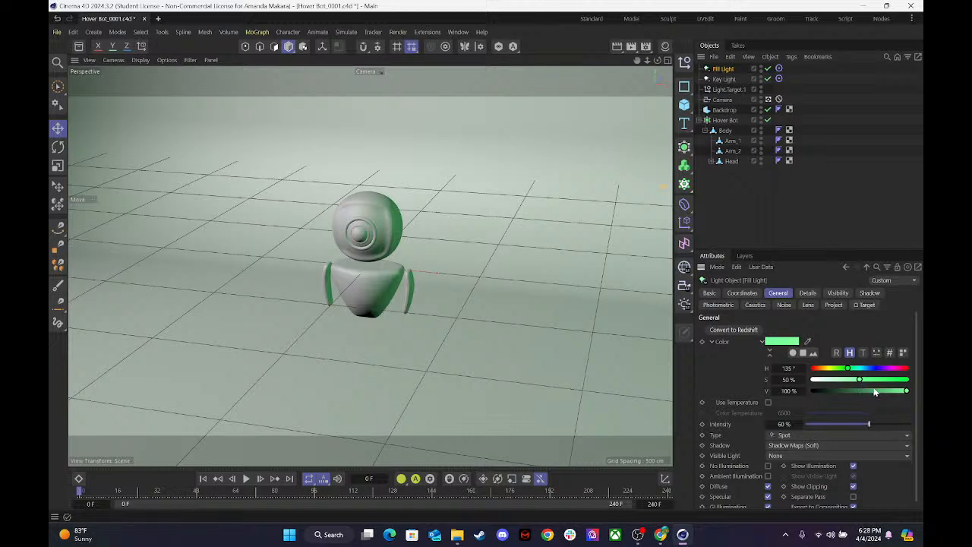
left_click_drag(859, 380, 834, 383)
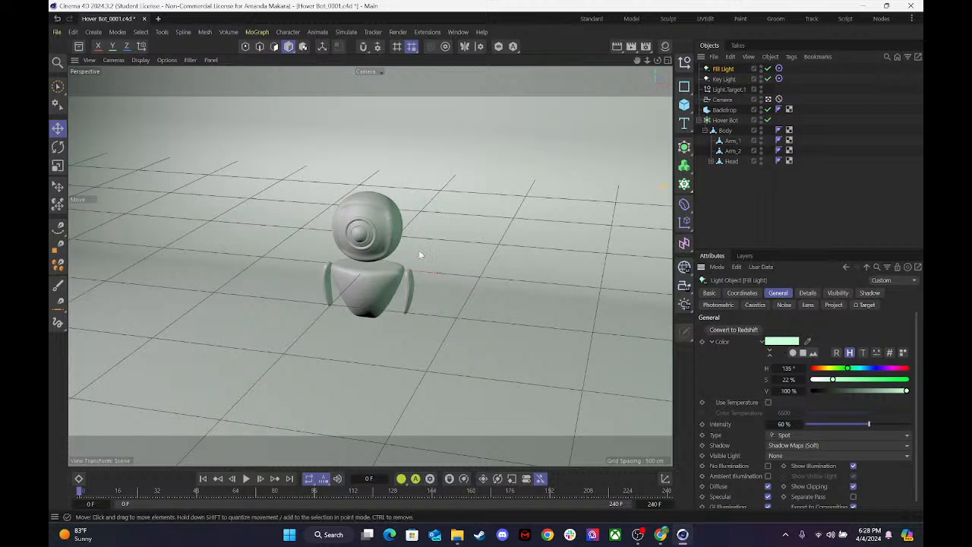
key("ctrl+r")
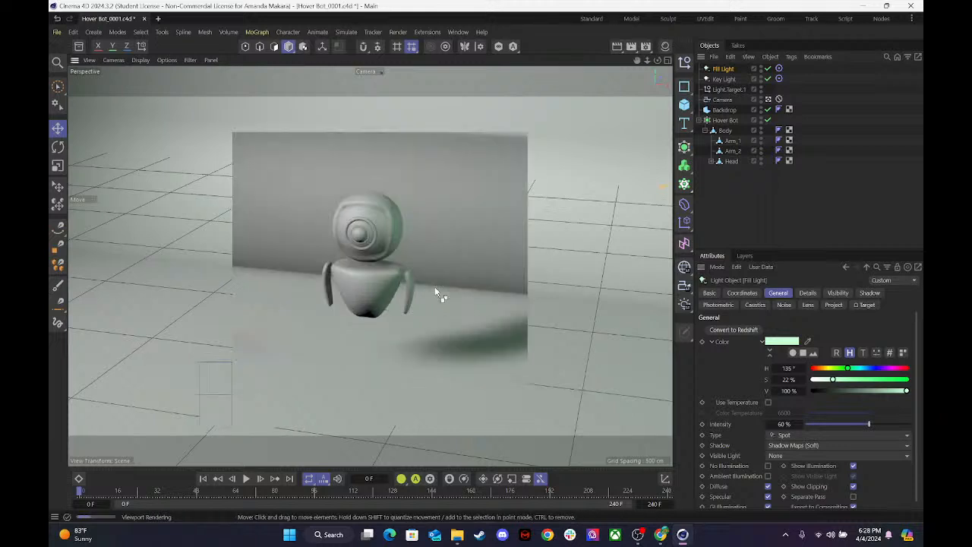
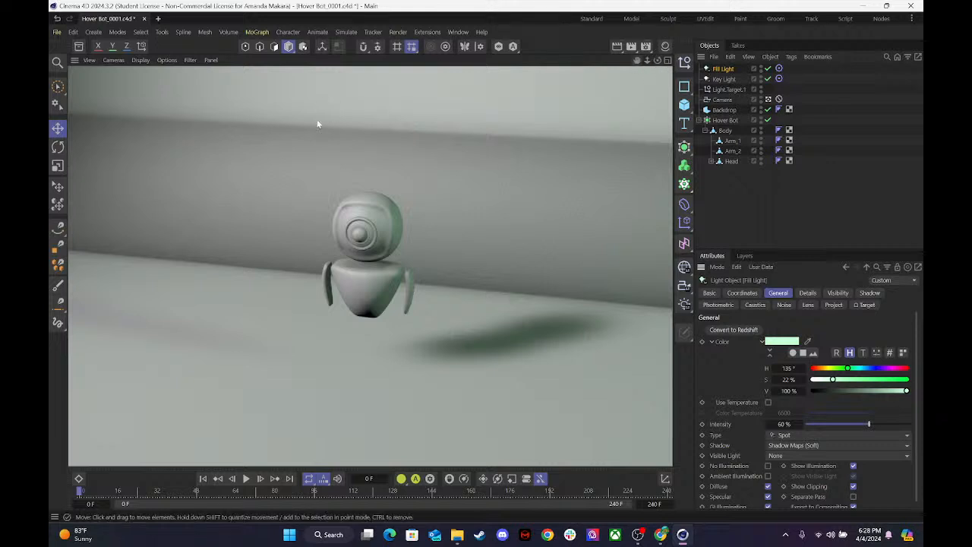
Duplicate the Fill Light in the maximized Top view.
left_click(667, 62)
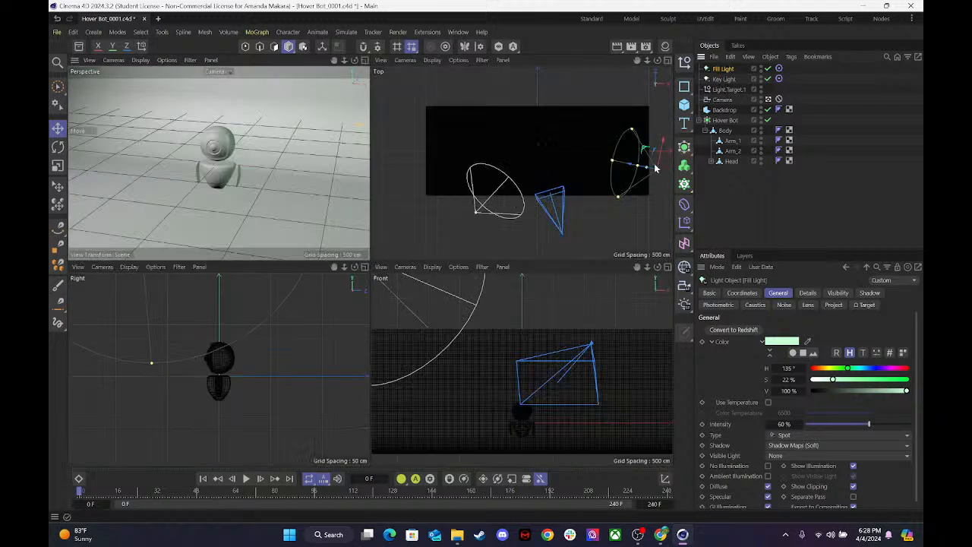
key("ctrl+d")
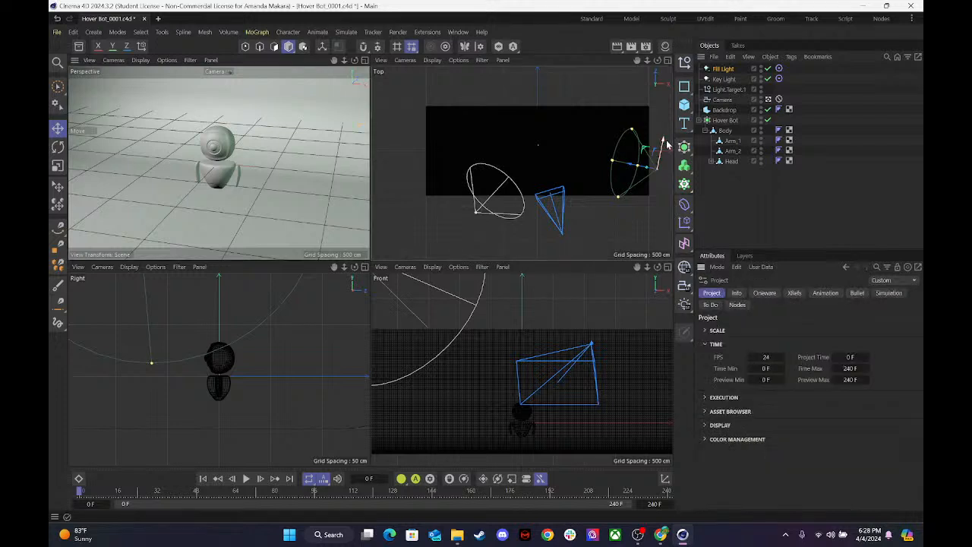
left_click(725, 69)
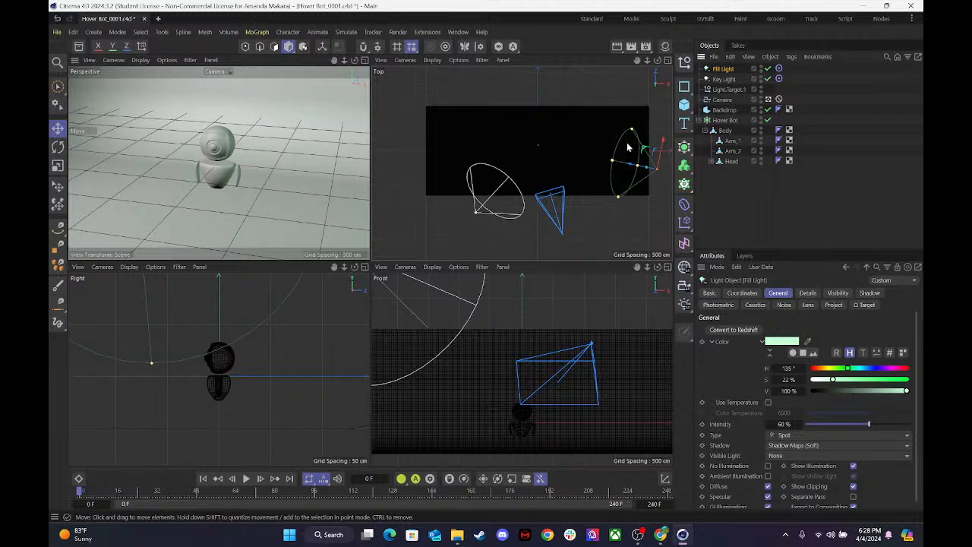
left_click(665, 60)
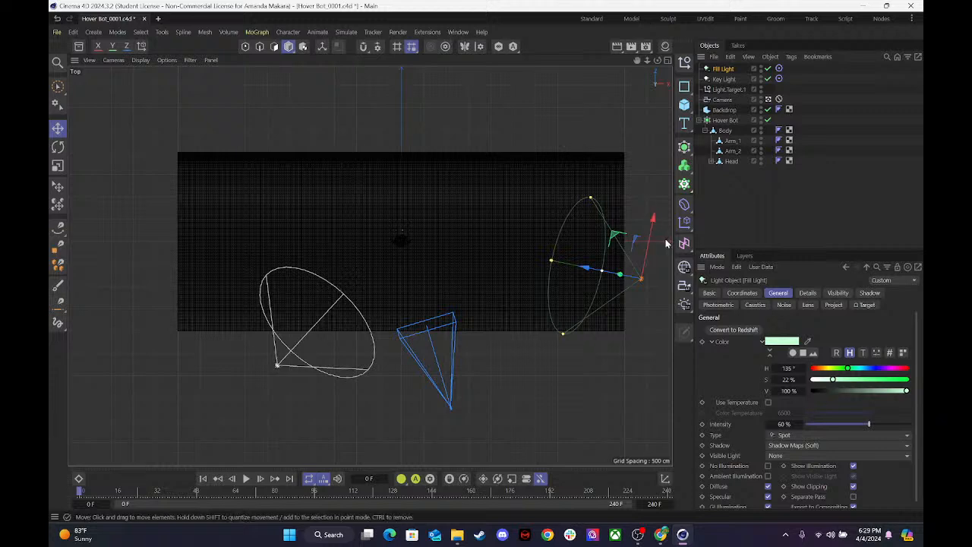
left_click_drag(655, 219, 272, 307, "ctrl")
mouse_move(652, 400)
left_mouse_down()
mouse_move(579, 444)
mouse_move(491, 446)
left_mouse_up()
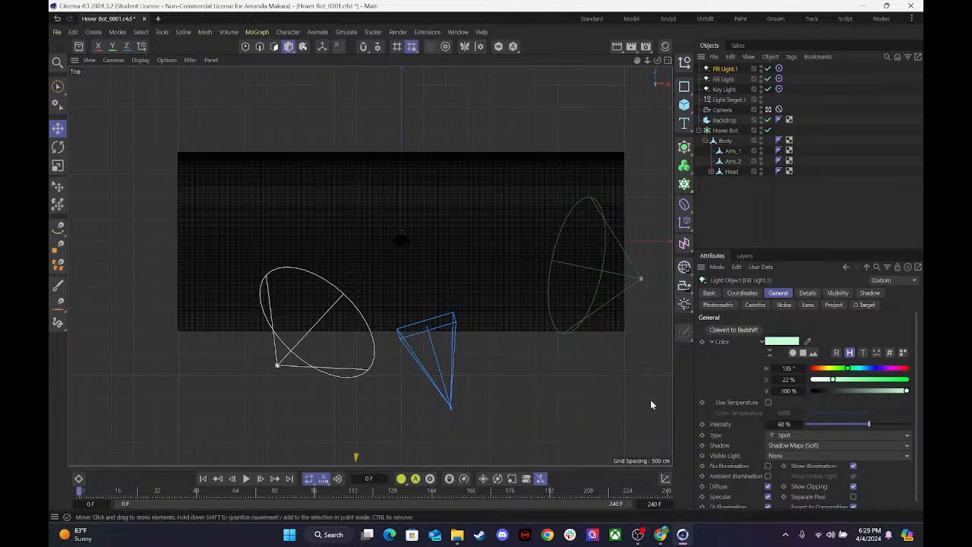
Move the duplicated fill light across the Top view to just outside the backdrop's end opposite the original Fill Light.
left_click_drag(647, 61, 581, 163)
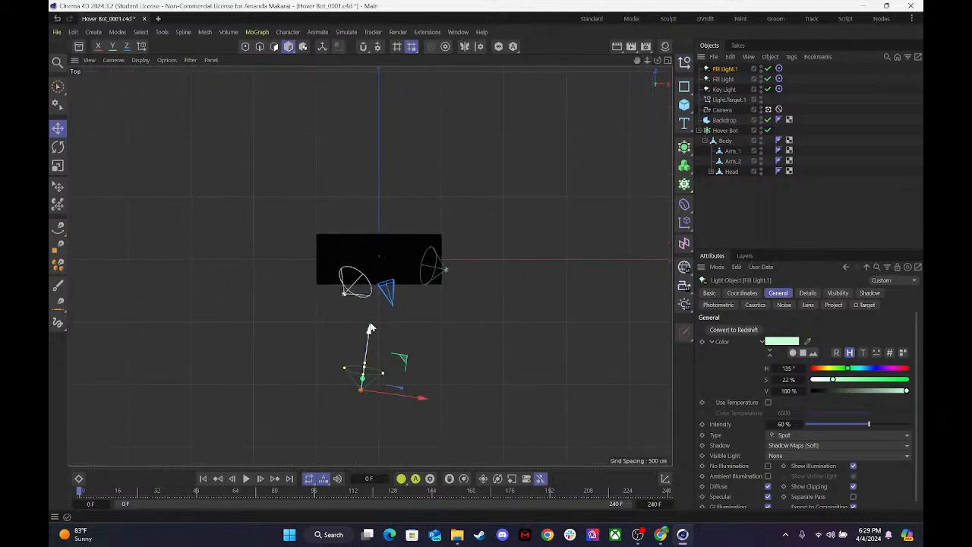
left_click_drag(369, 329, 380, 268)
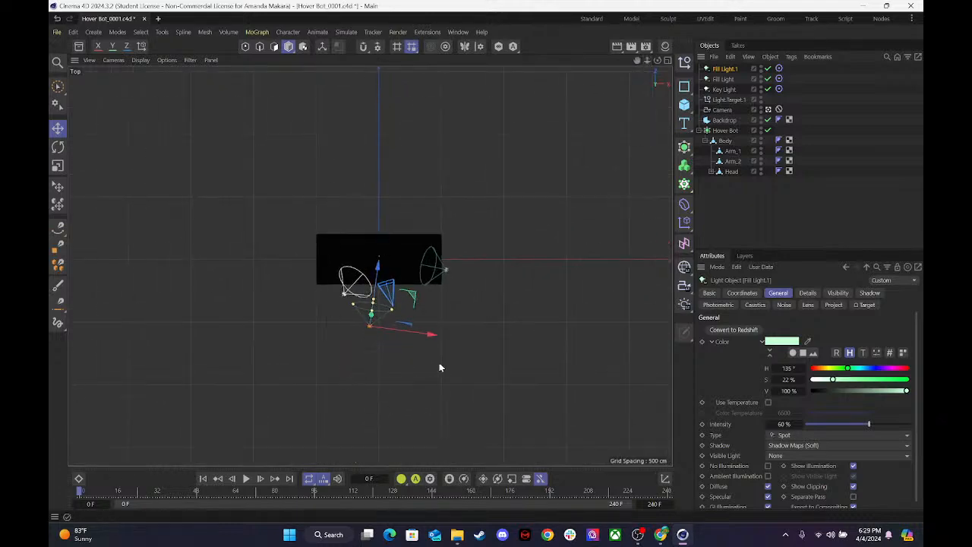
left_click_drag(433, 338, 337, 274)
left_click_drag(301, 354, 294, 330)
left_click(330, 269)
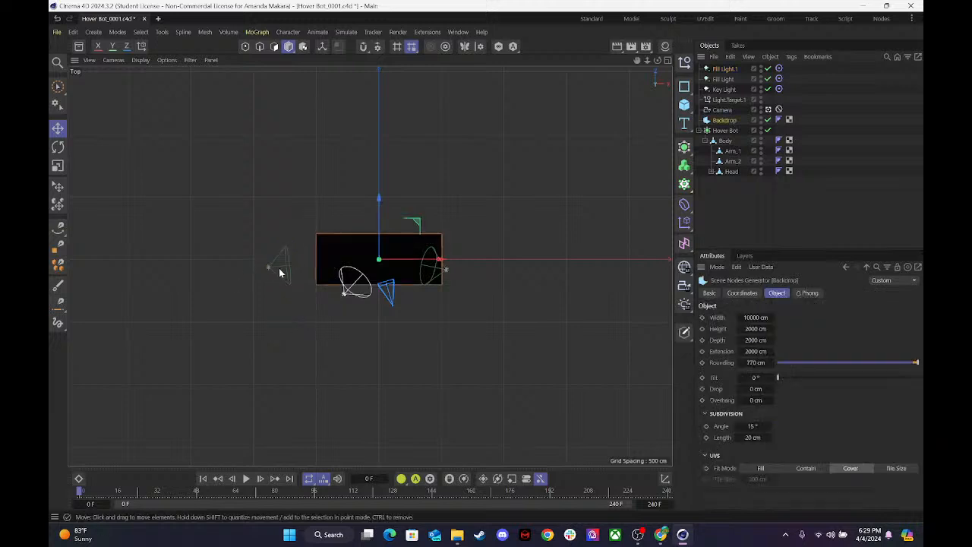
left_click(718, 70)
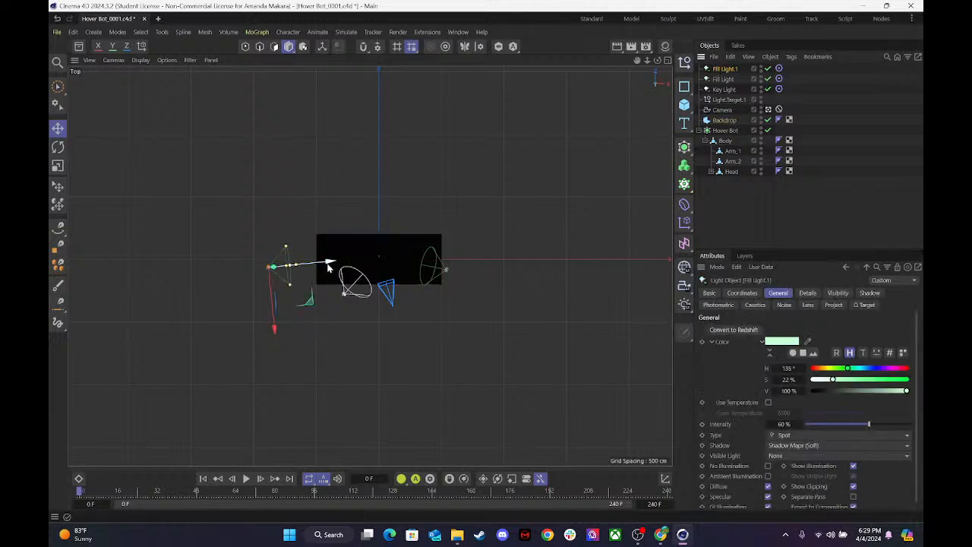
left_click_drag(337, 265, 363, 261)
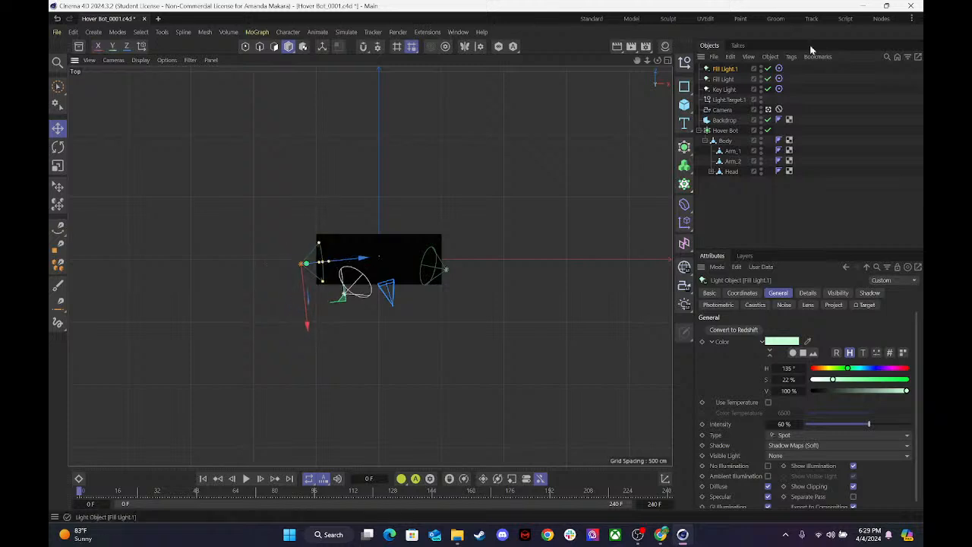
Rename the duplicated fill light to Fill Light_Purple.
double_click(721, 69)
key("Right")
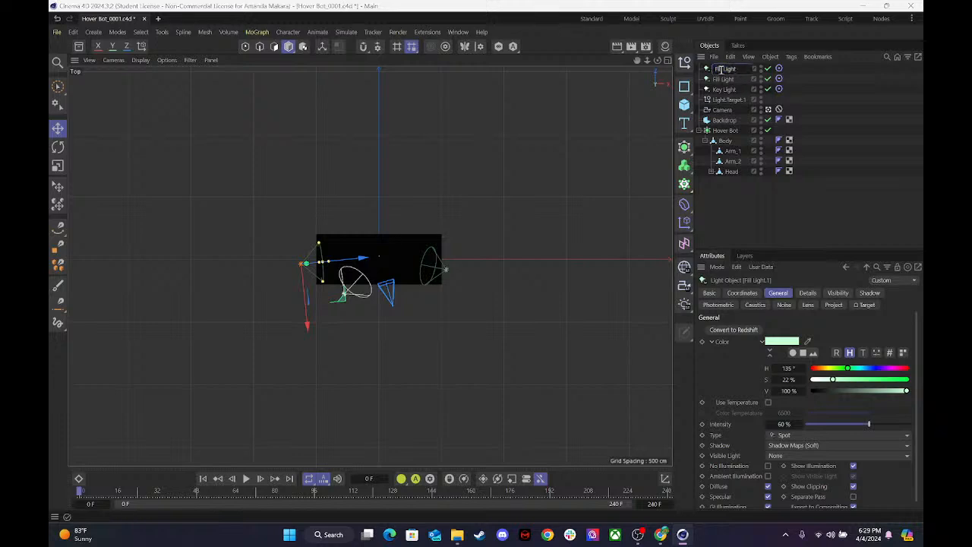
type("Purple")
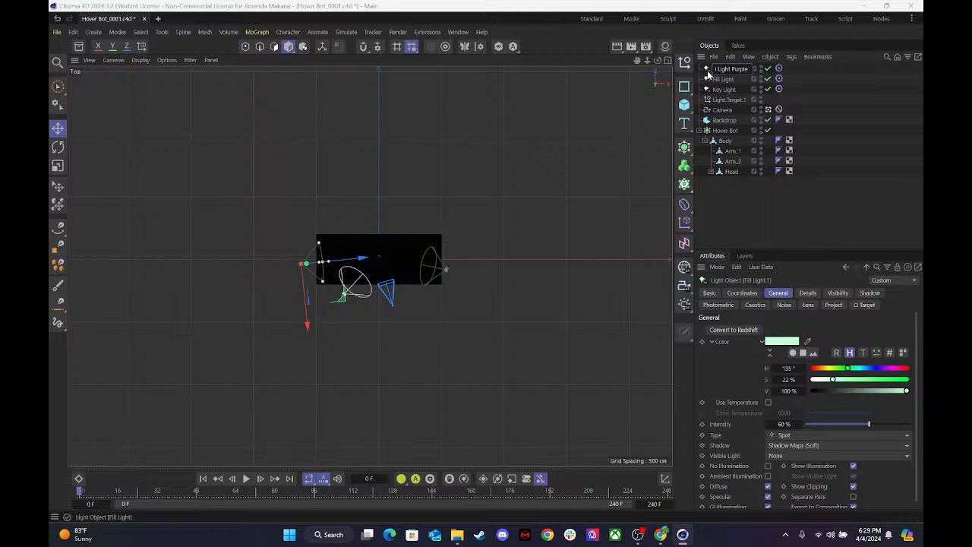
key("Return")
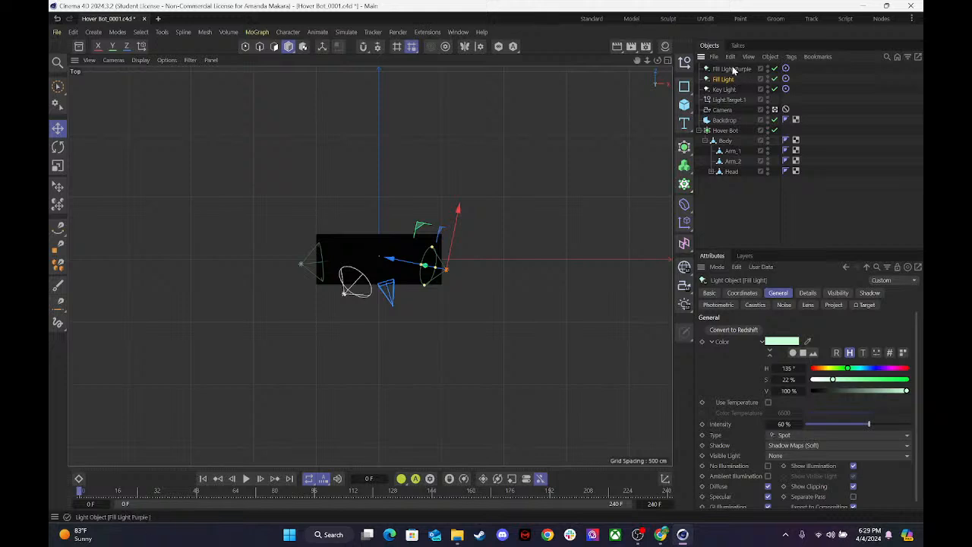
double_click(741, 69)
left_click(737, 70)
key("BackSpace")
type("_")
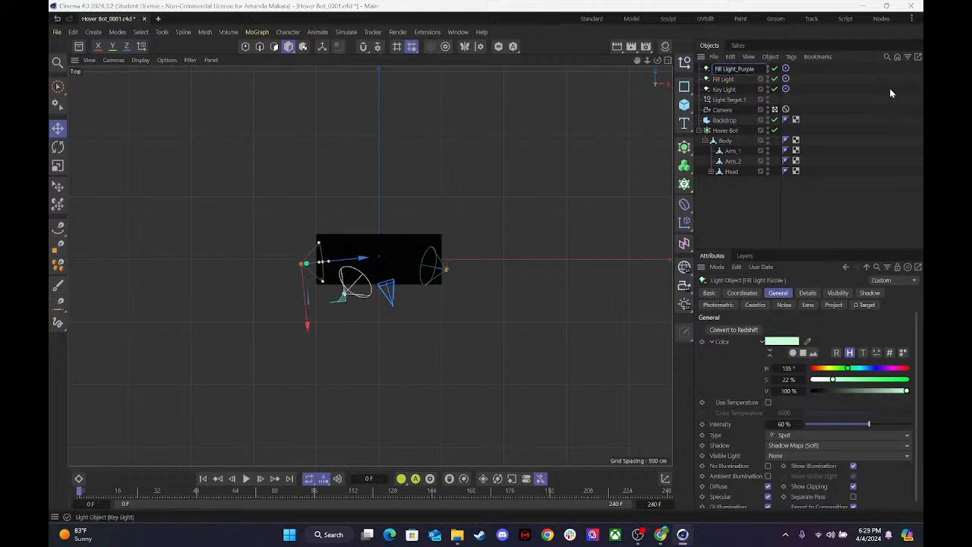
key("BackSpace")
Rename the original Fill Light to Fill Light_Green.
left_click(729, 79)
double_click(738, 79)
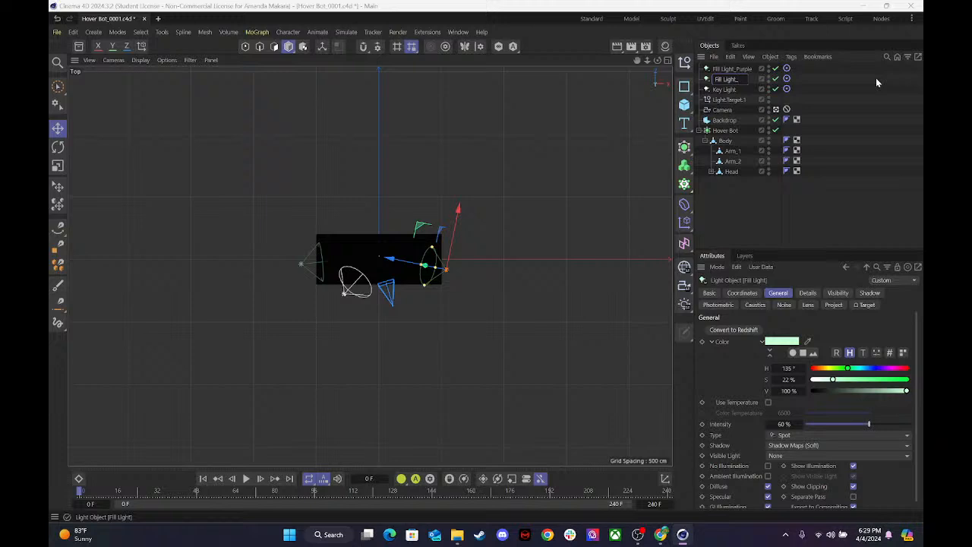
type("Green")
Tint Fill Light_Purple pale purple with hue 267°, and maximize the Perspective view.
left_click(742, 69)
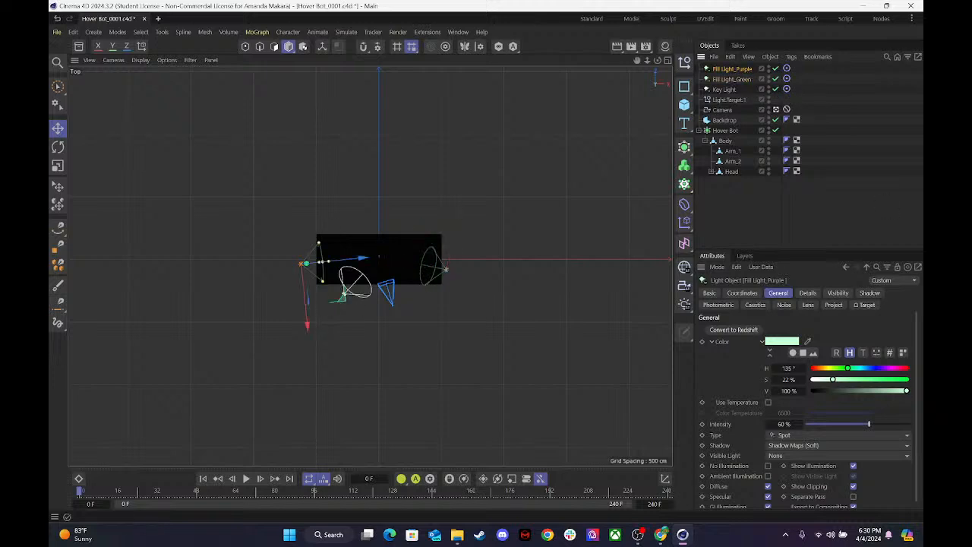
left_click(881, 369)
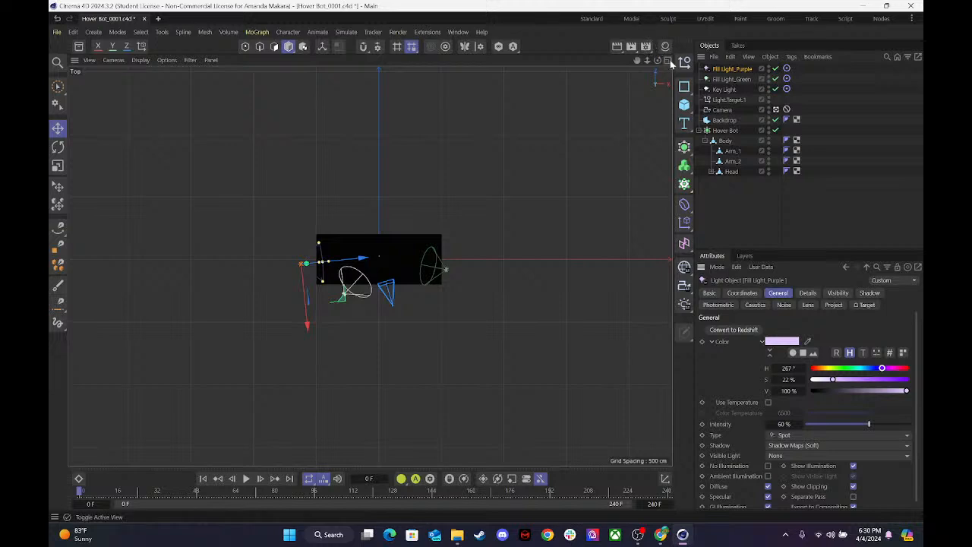
left_click(668, 60)
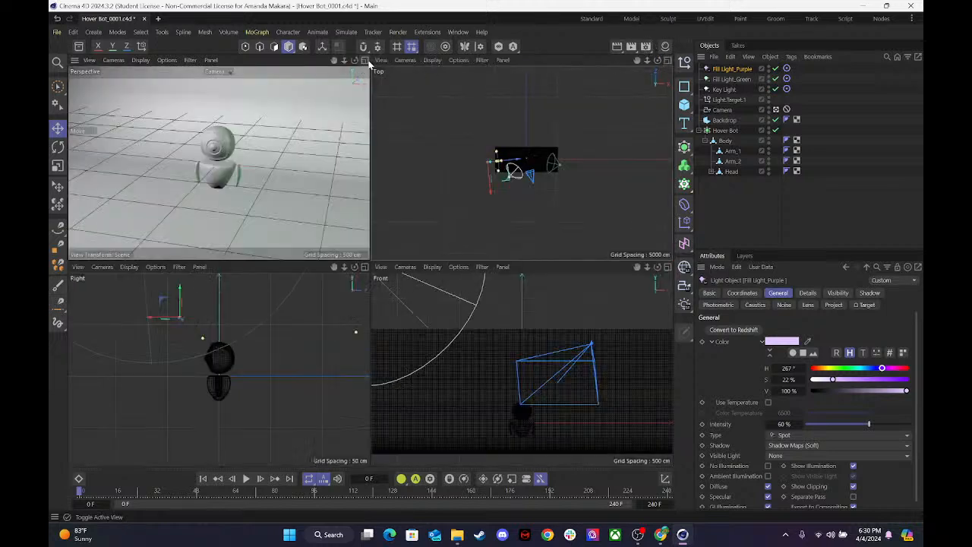
left_click(364, 60)
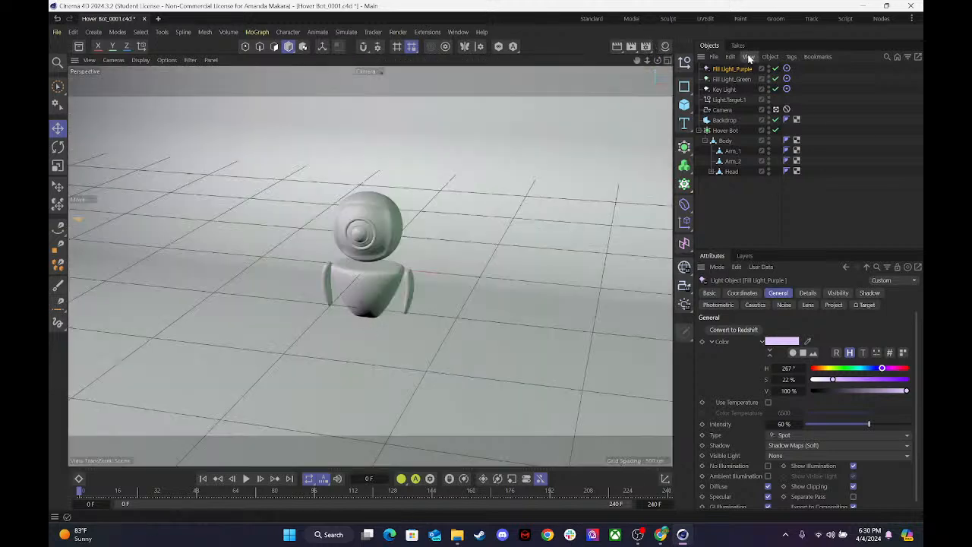
Shift Fill Light_Green's hue slightly toward cyan, and set Fill Light_Purple's saturation to 31 %.
left_click(730, 78)
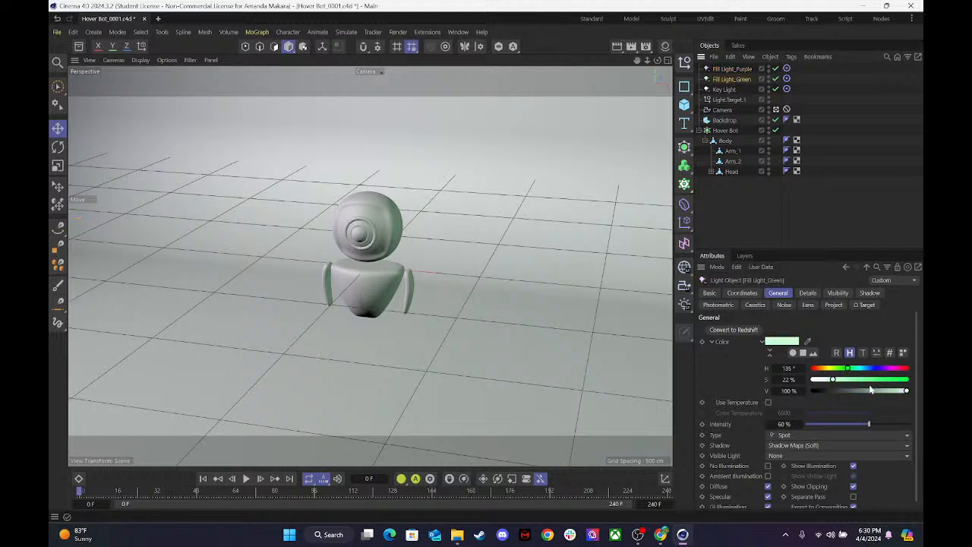
left_click_drag(848, 370, 856, 370)
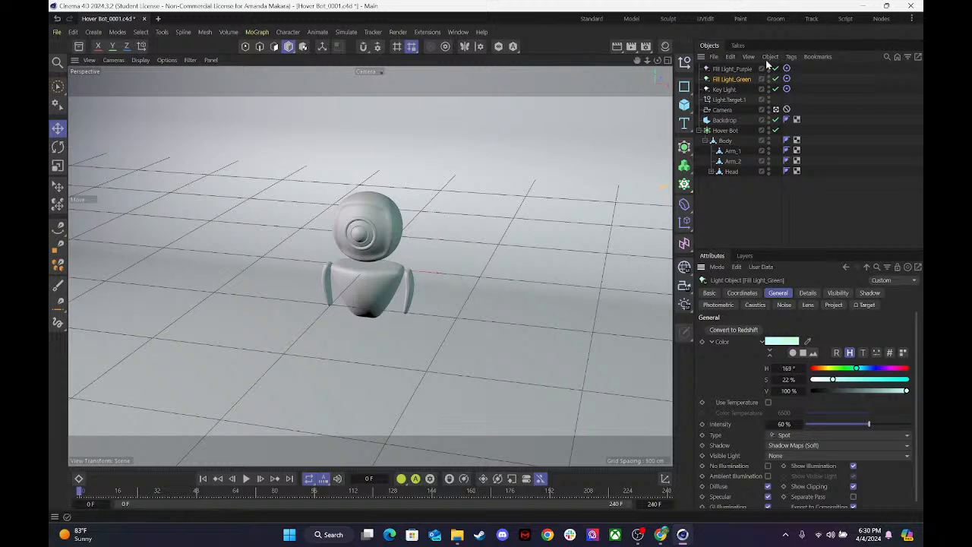
left_click(730, 69)
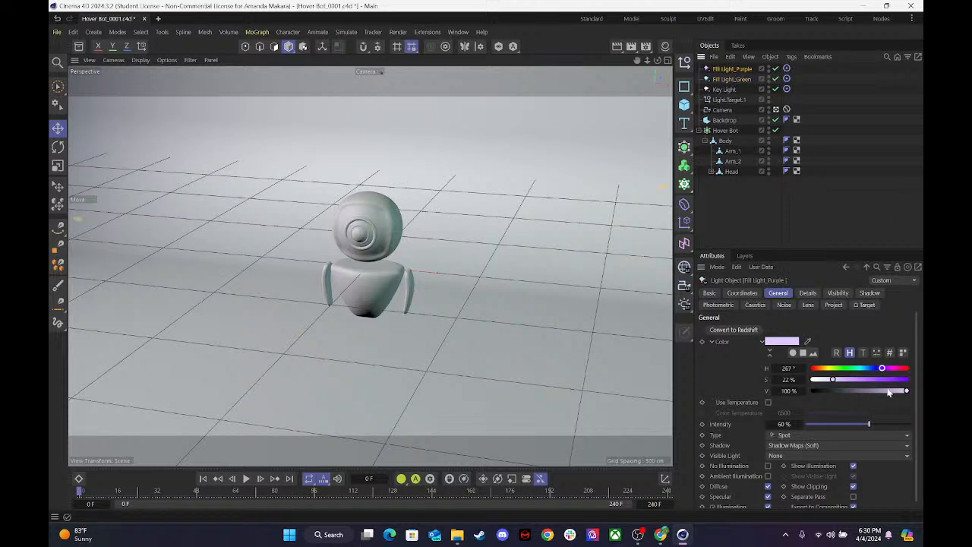
left_click_drag(838, 382, 841, 385)
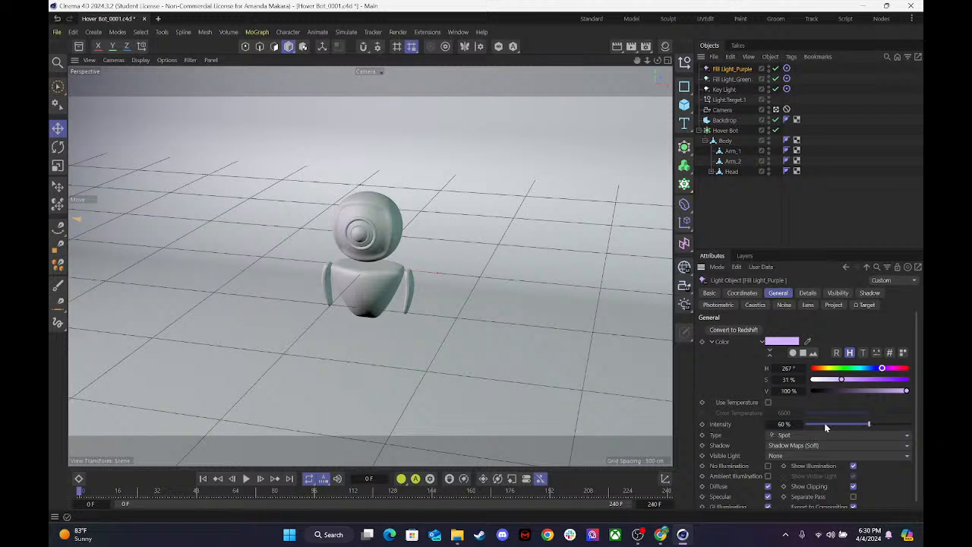
Set Fill Light_Purple's intensity to 70 % and render the Camera view.
double_click(782, 424)
type("65")
key("Return")
double_click(782, 424)
type("70")
key("Return")
key("ctrl+r")
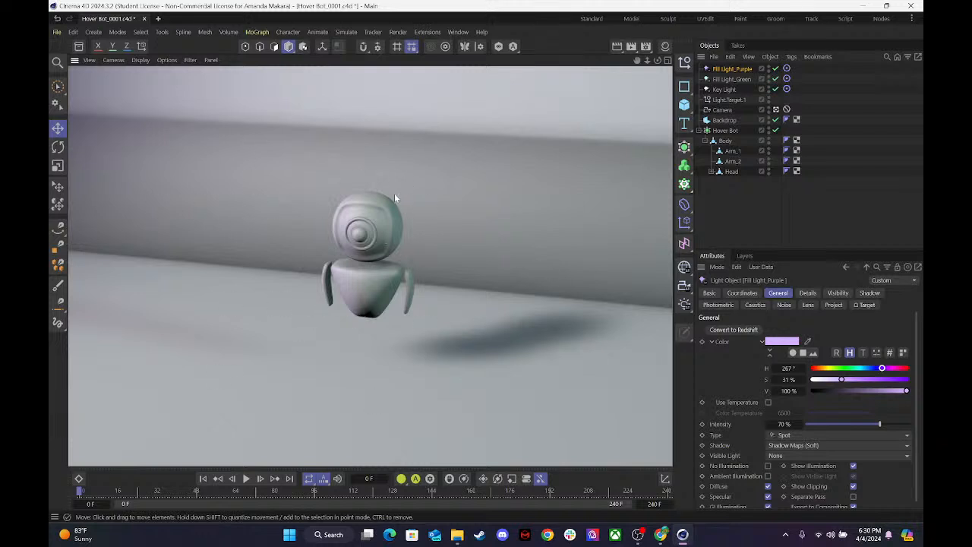
left_click(491, 350)
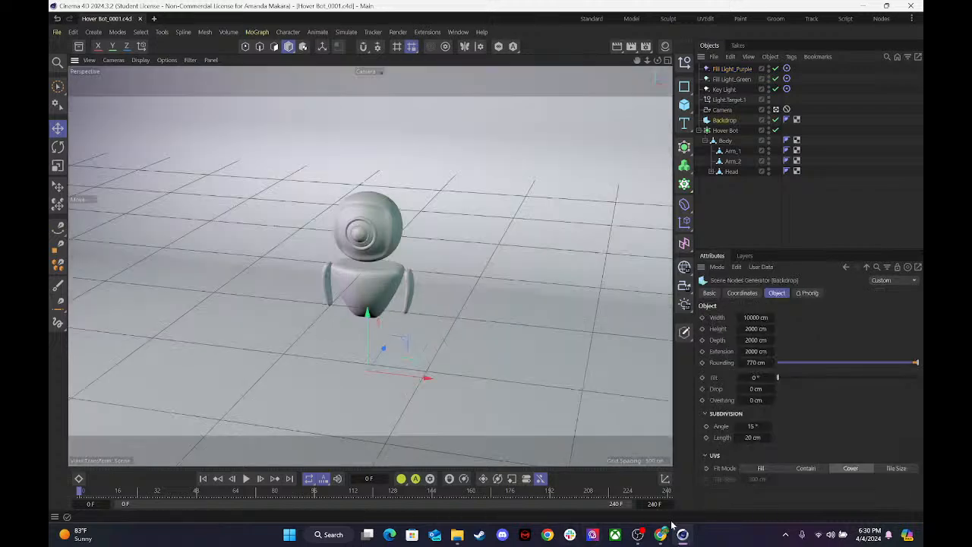
Switch to OBS to check the live stream's chat, and return to Cinema 4D.
left_click(638, 536)
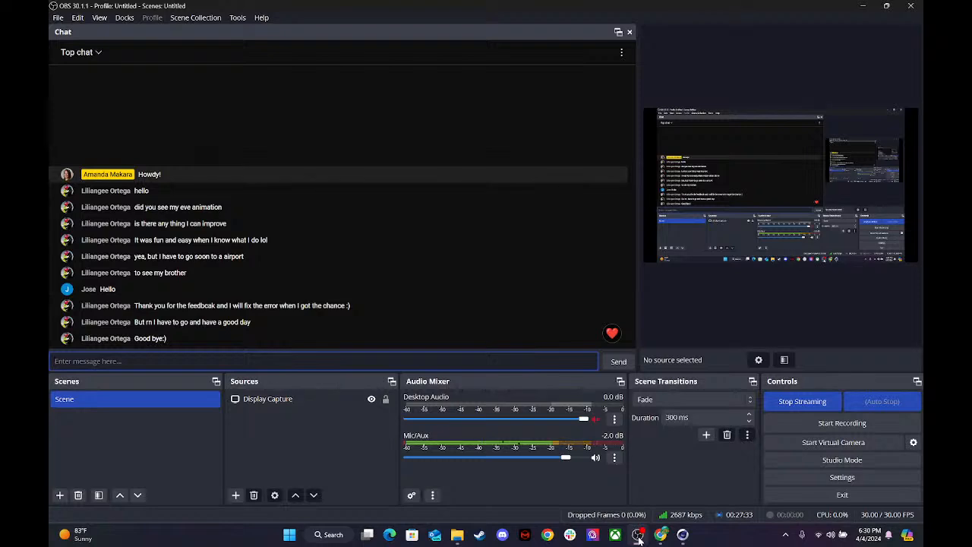
left_click(638, 536)
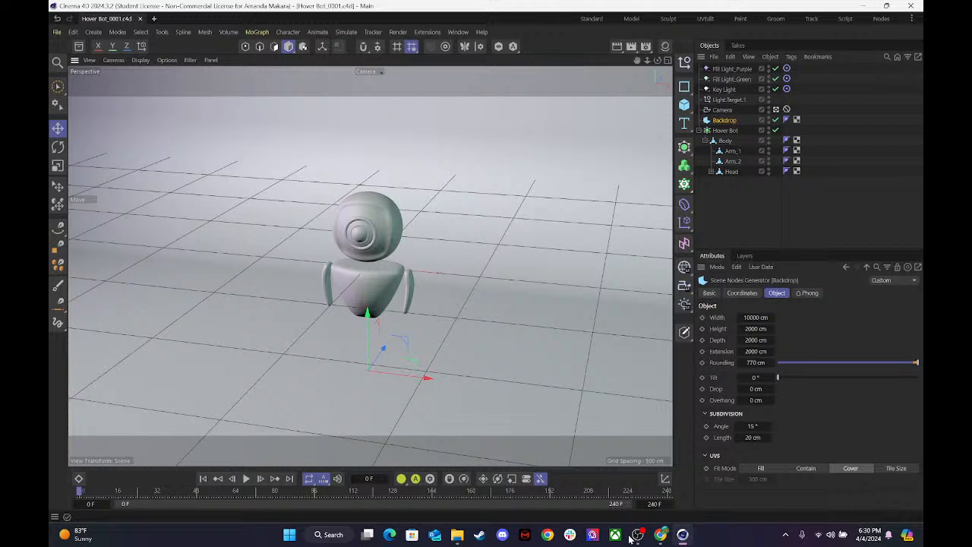
Show the Material Manager and Asset Browser, and search the material assets for "plastic stand".
left_click(662, 46)
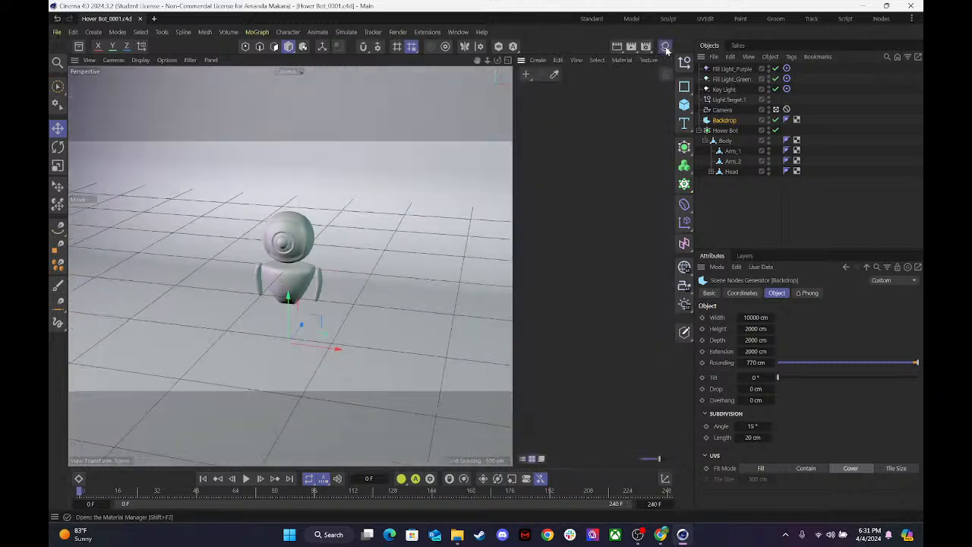
left_click(81, 45)
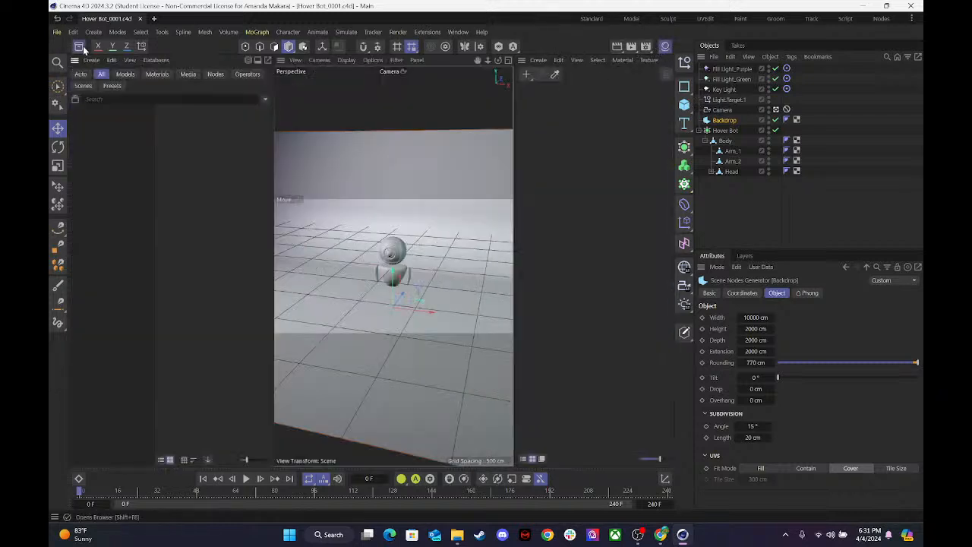
left_click(111, 100)
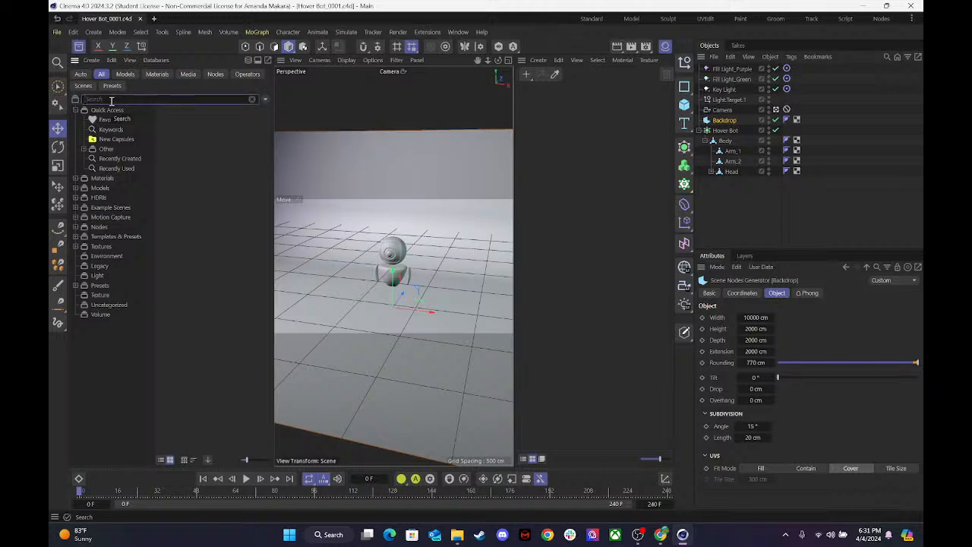
type("plasti")
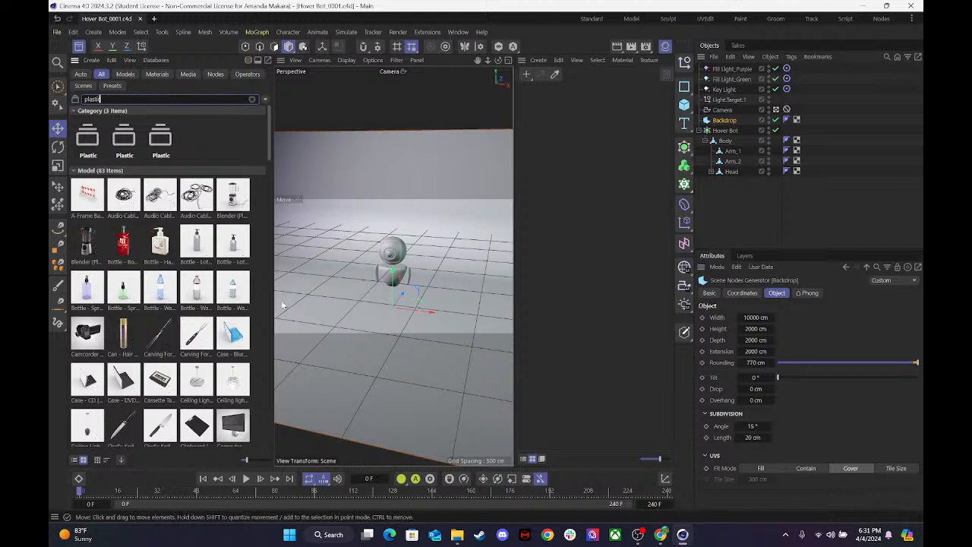
type("c")
left_click(157, 73)
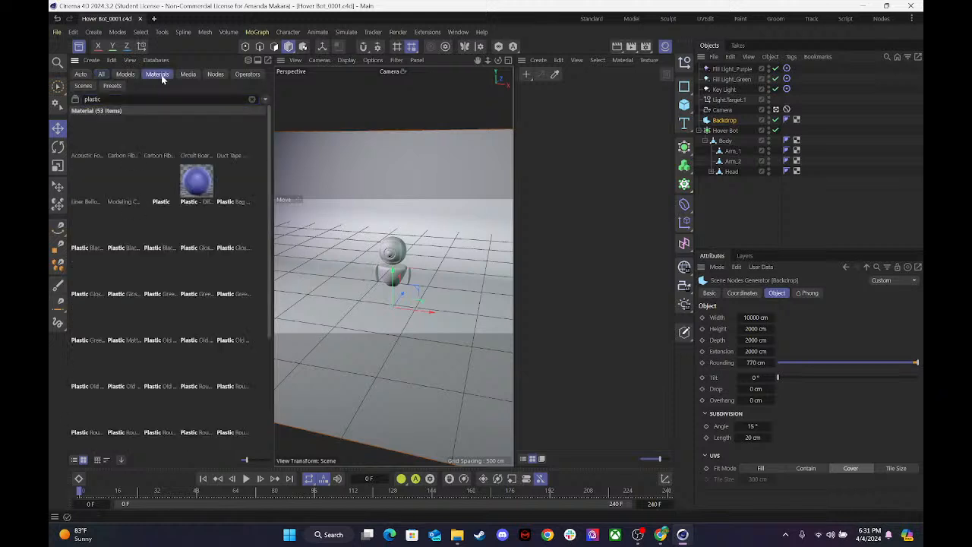
left_click(119, 100)
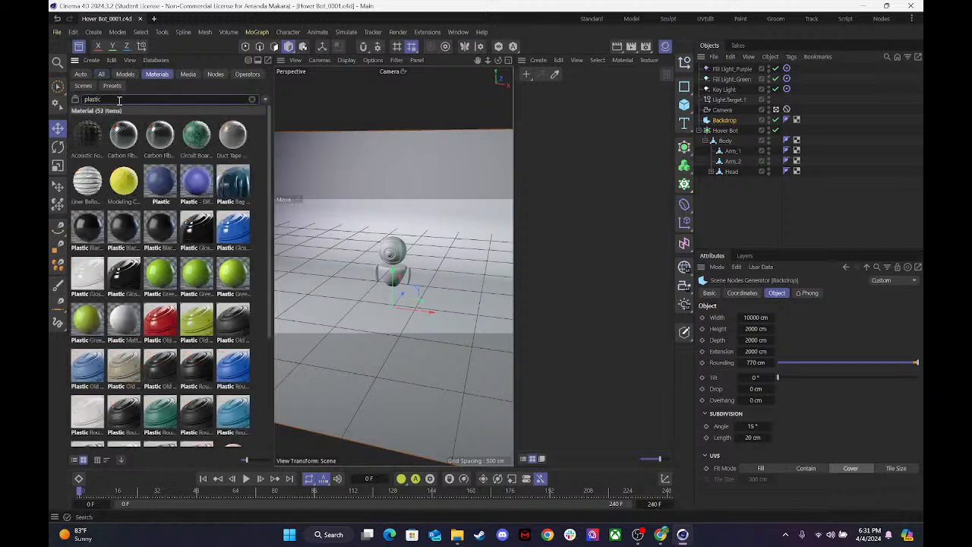
type("stand")
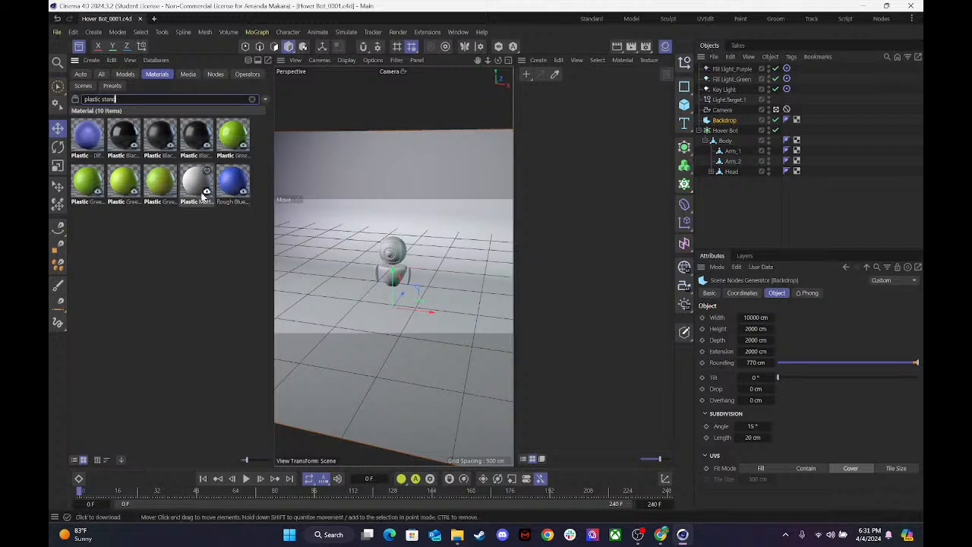
Apply the Plastic Matte material to the Backdrop and open it in the Material Editor.
left_click_drag(195, 193, 466, 231)
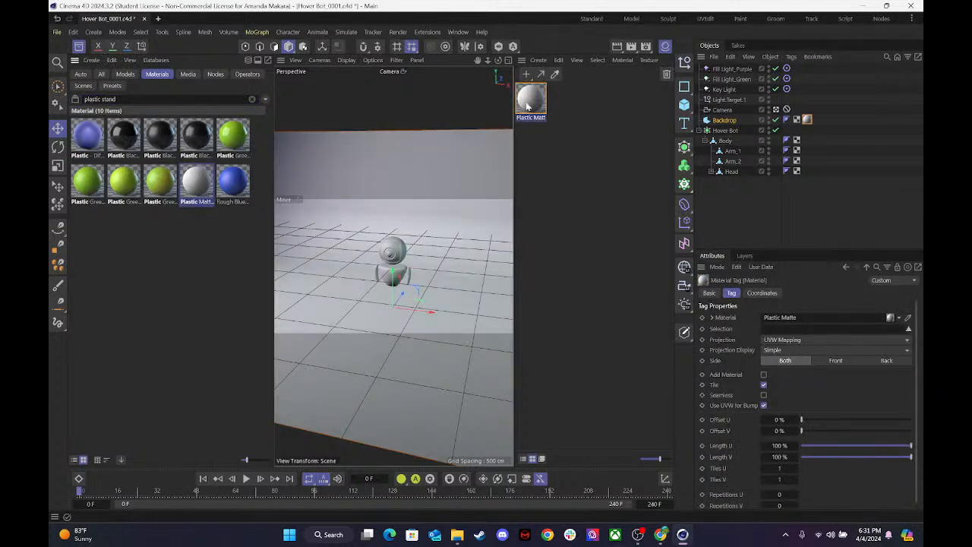
double_click(530, 100)
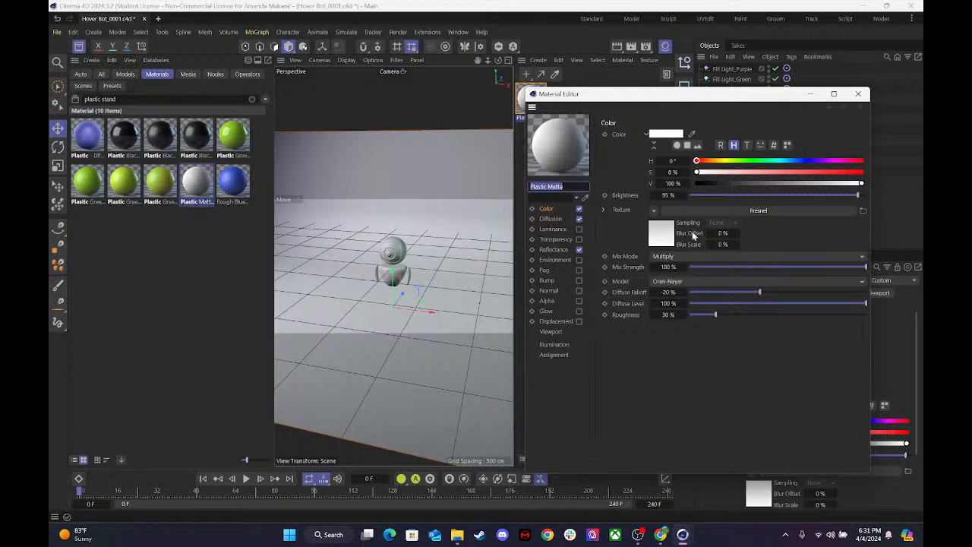
Tint the Plastic Matte material pale blue with hue 195° and saturation 20 %, close the Material Editor, and render the view.
left_click(556, 210)
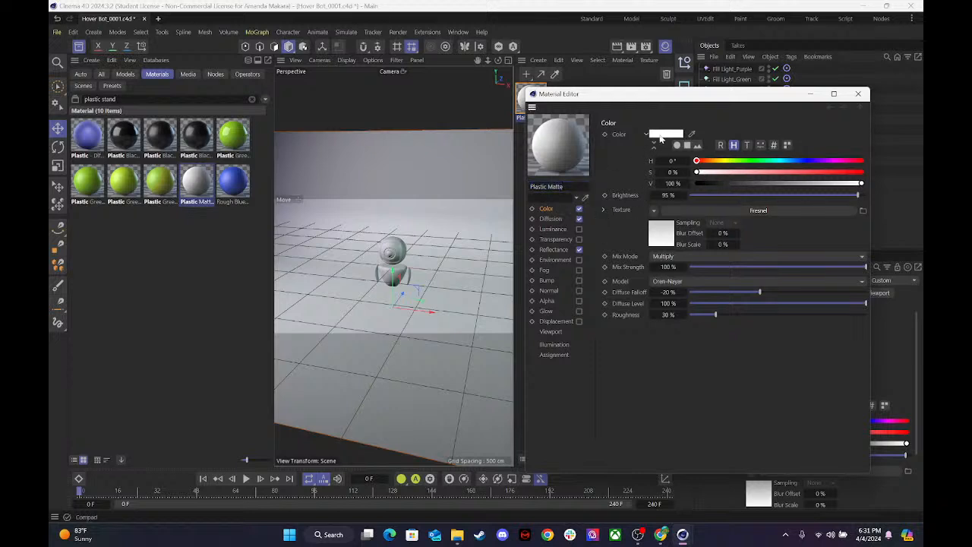
left_click(827, 162)
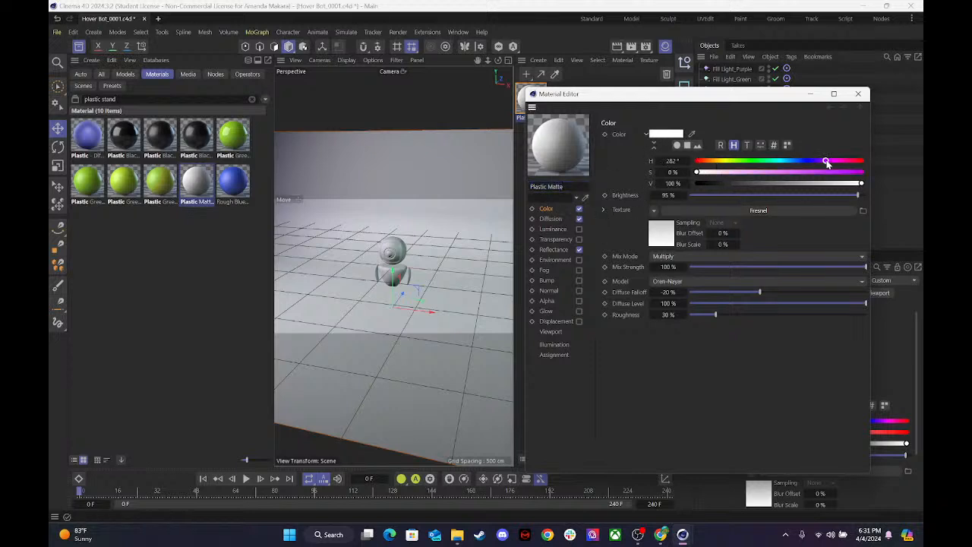
left_click(785, 161)
left_click(748, 172)
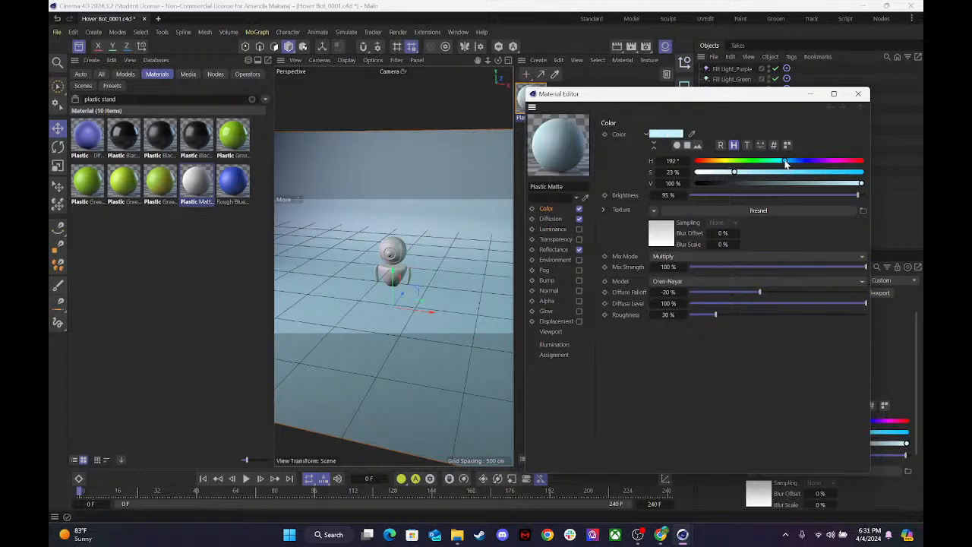
left_click_drag(733, 173, 728, 173)
left_click(858, 93)
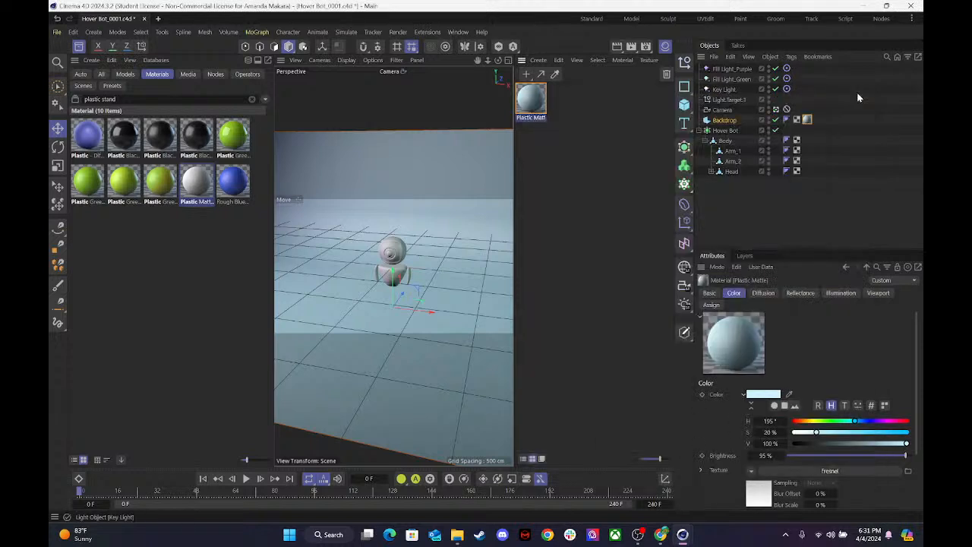
key("ctrl+r")
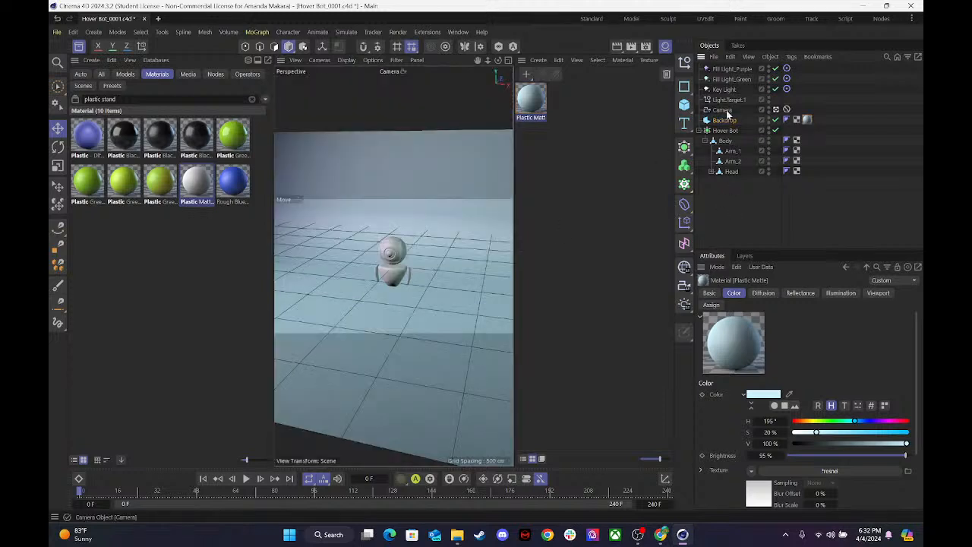
Try to smooth the Backdrop by nesting it under a new Subdivision Surface.
left_click(723, 120)
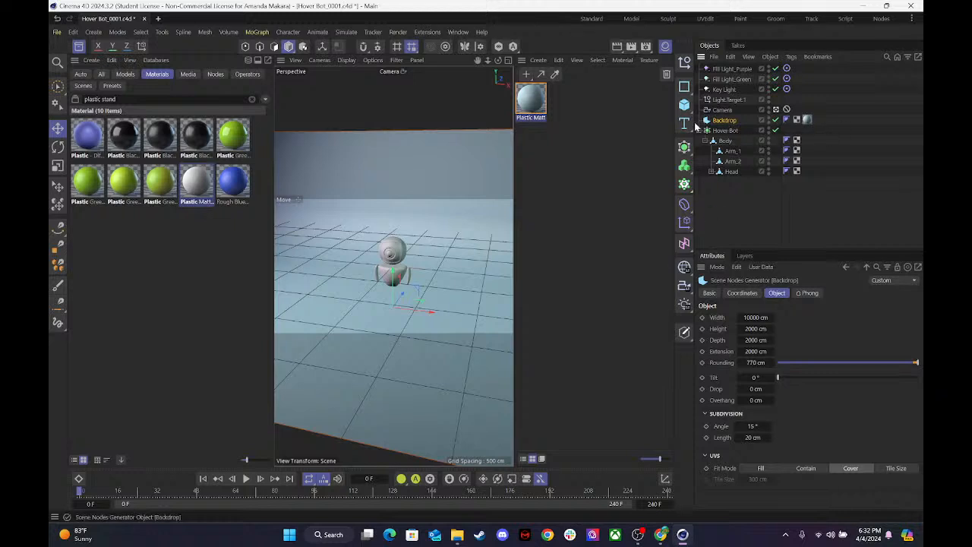
left_click(687, 149)
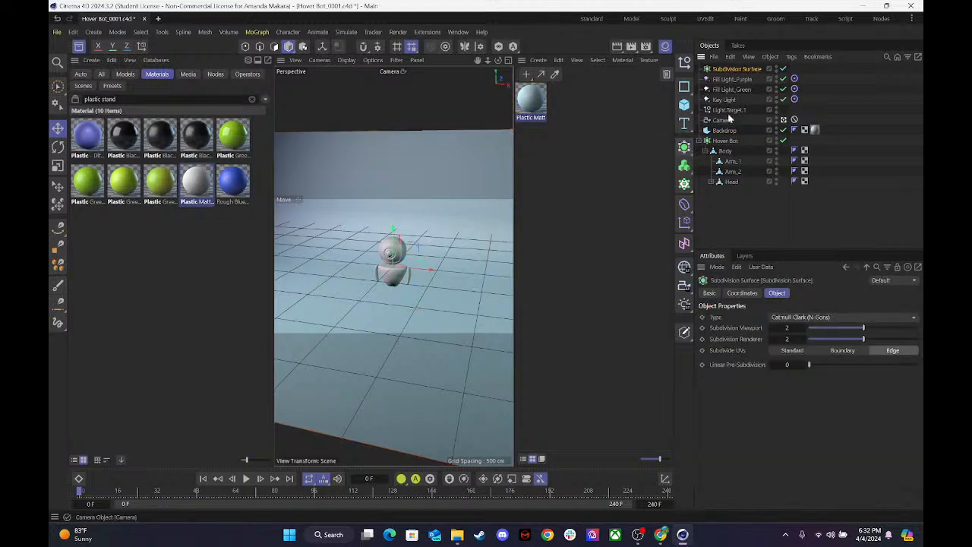
left_click_drag(723, 131, 733, 72)
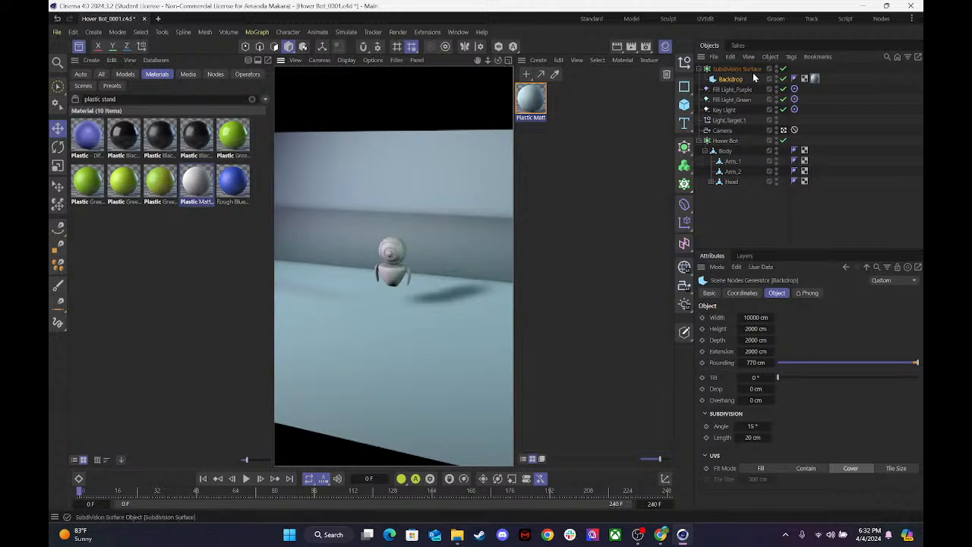
Try the Backdrop's rounding at 500 cm and at 1000 cm.
left_click_drag(754, 365, 804, 369)
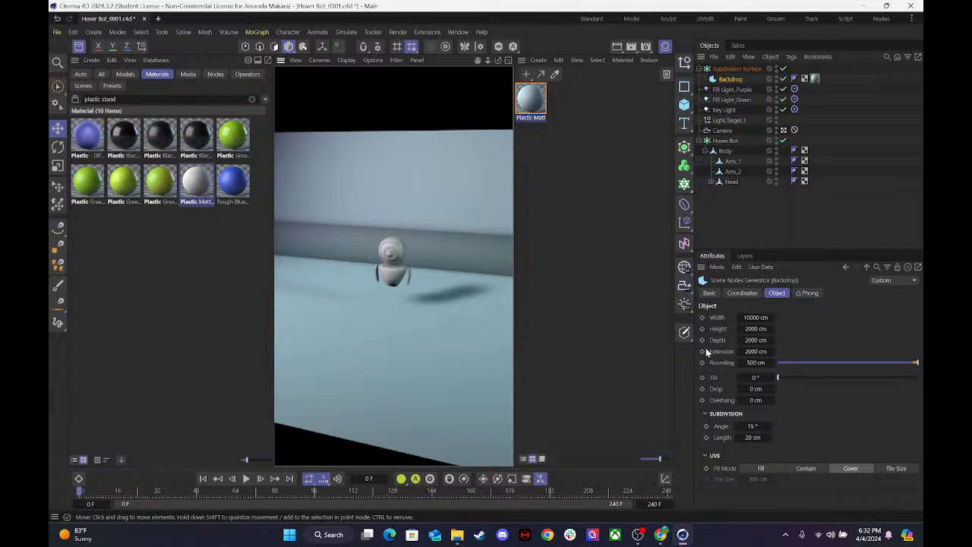
left_click(755, 362)
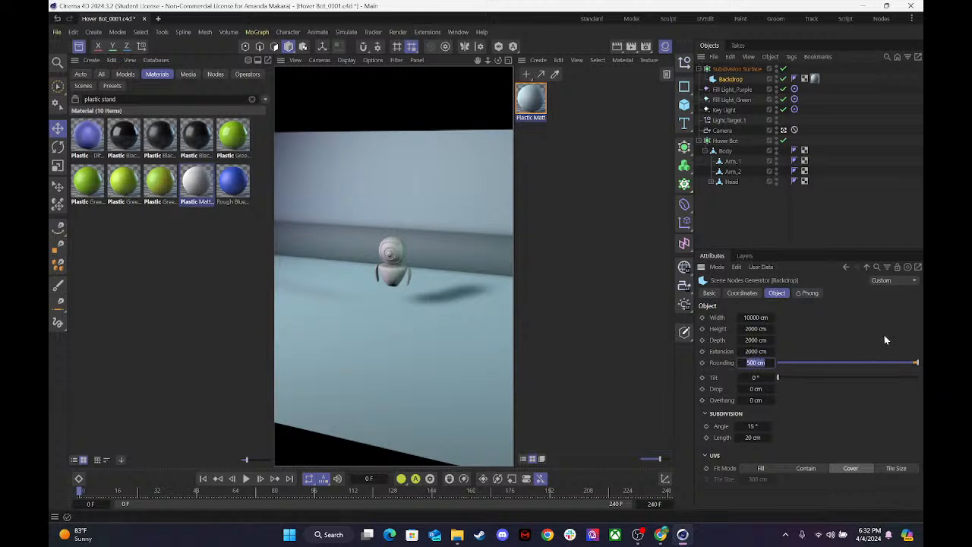
type("1000")
key("Return")
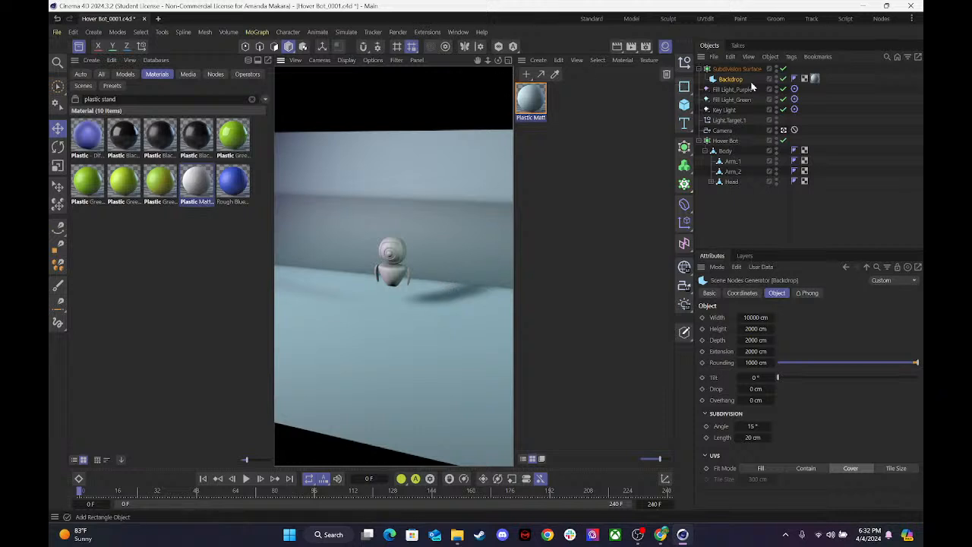
Take the Backdrop out of the Subdivision Surface, delete the Subdivision Surface, and put the Backdrop back below the Camera in the hierarchy.
left_click(733, 69)
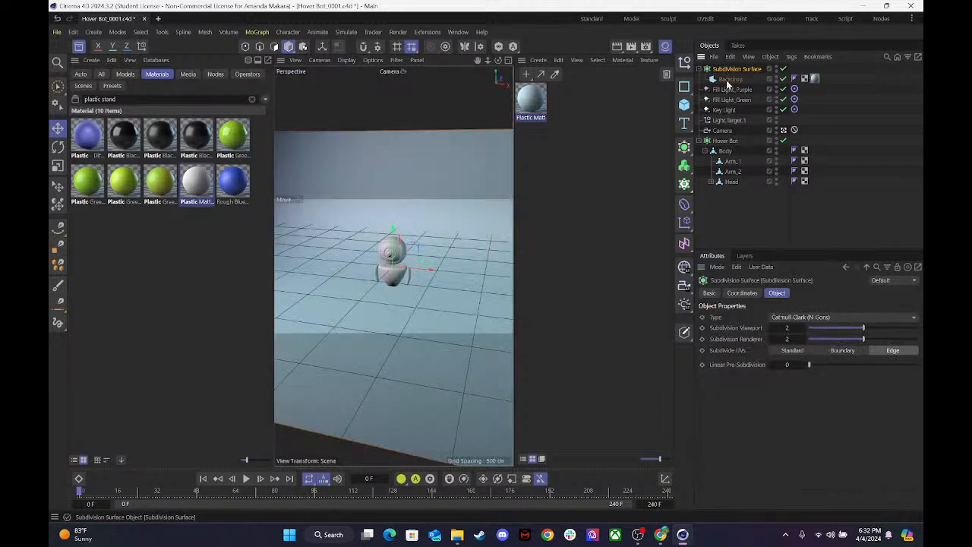
left_click_drag(733, 69, 731, 66)
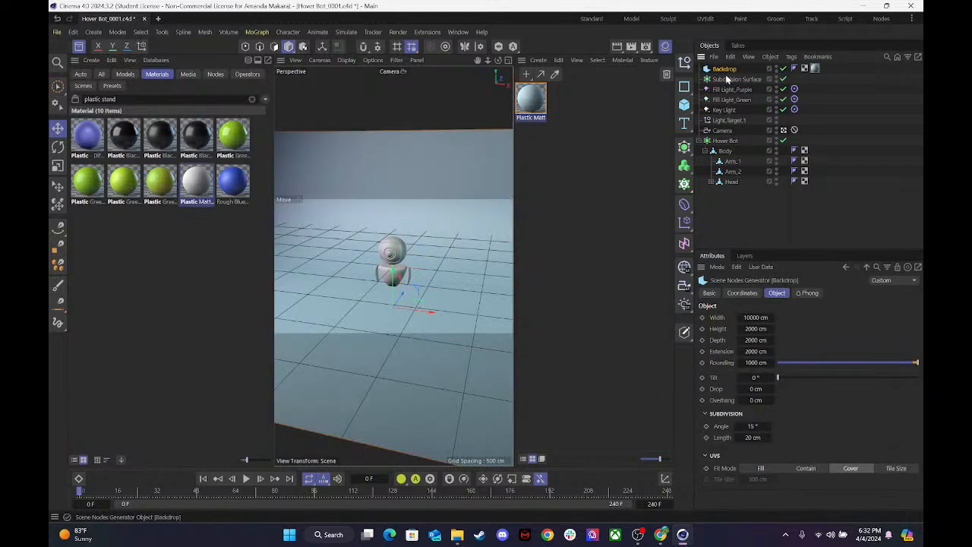
left_click(727, 81)
key("Delete")
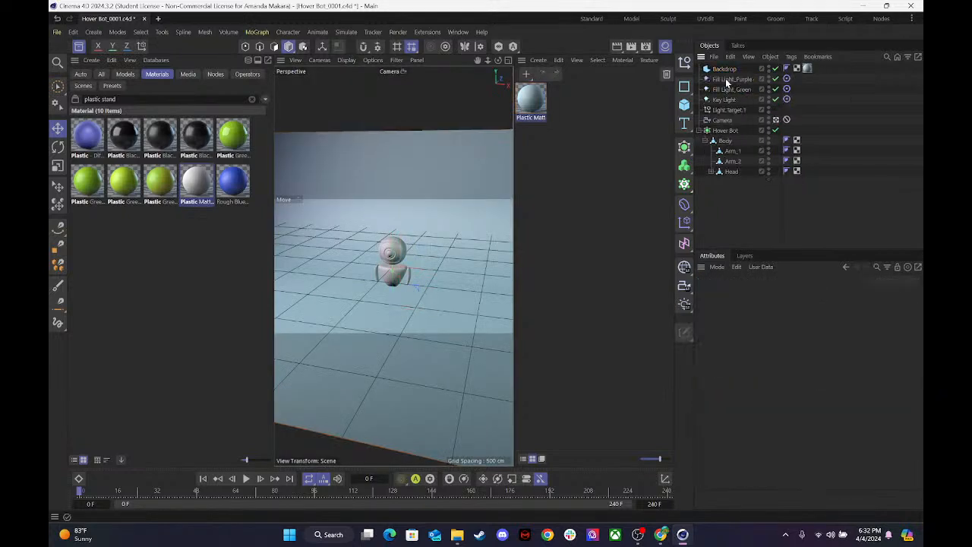
left_click_drag(727, 71, 725, 126)
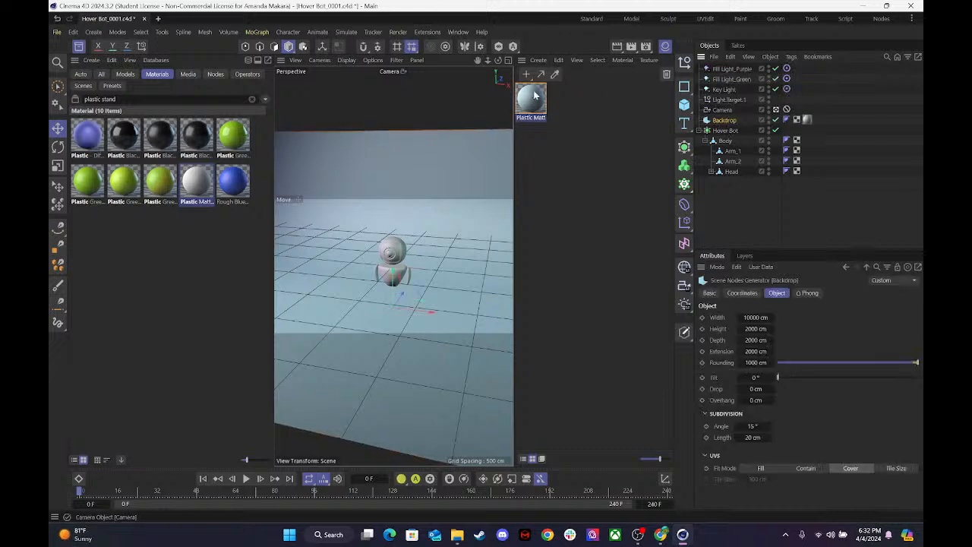
Hide the Material Manager and Asset Browser, and maximize the Right view with all lights in frame.
left_click(666, 47)
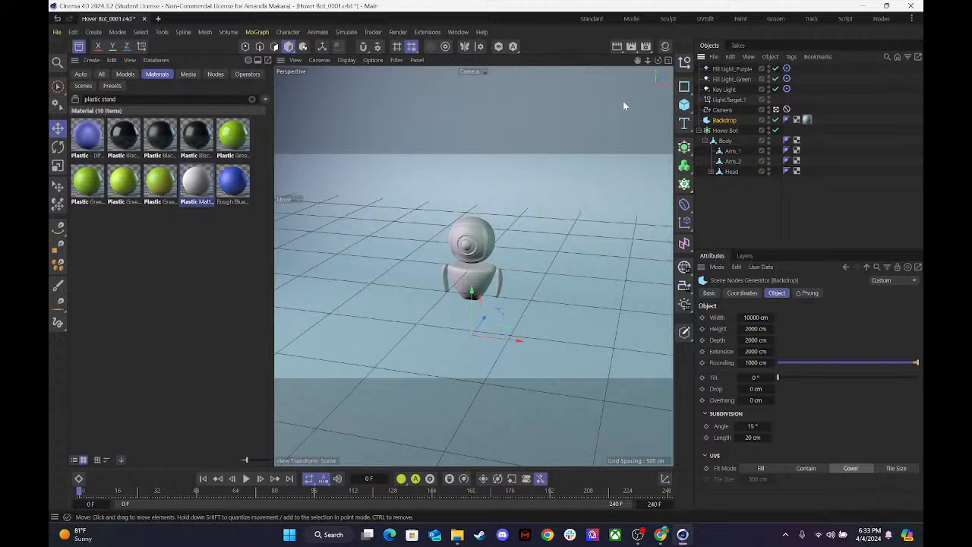
left_click(672, 61)
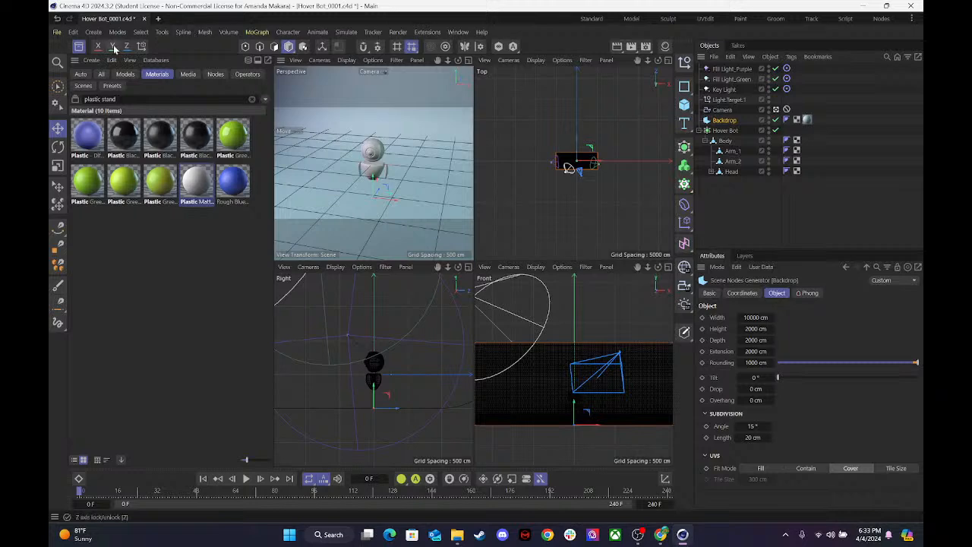
left_click(81, 47)
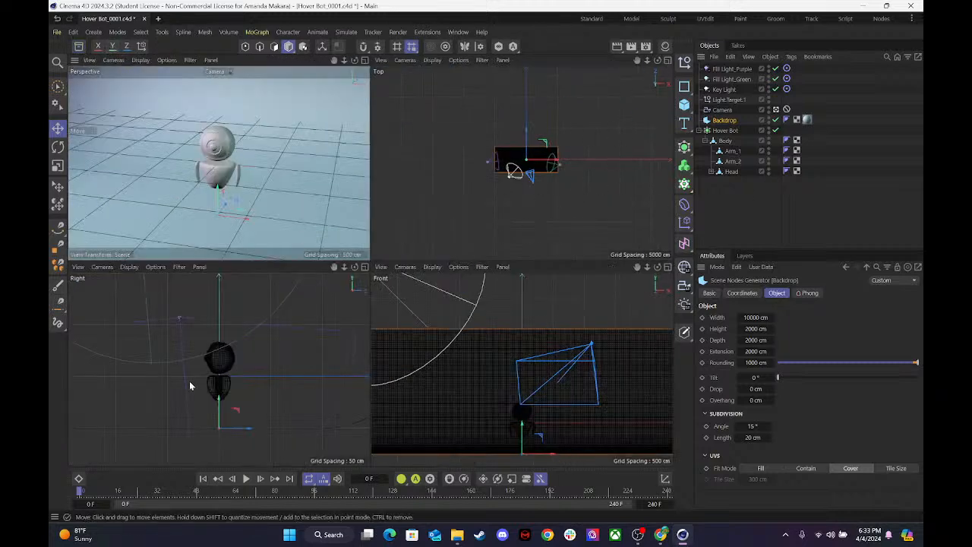
left_click(364, 267)
left_click_drag(648, 61, 608, 65)
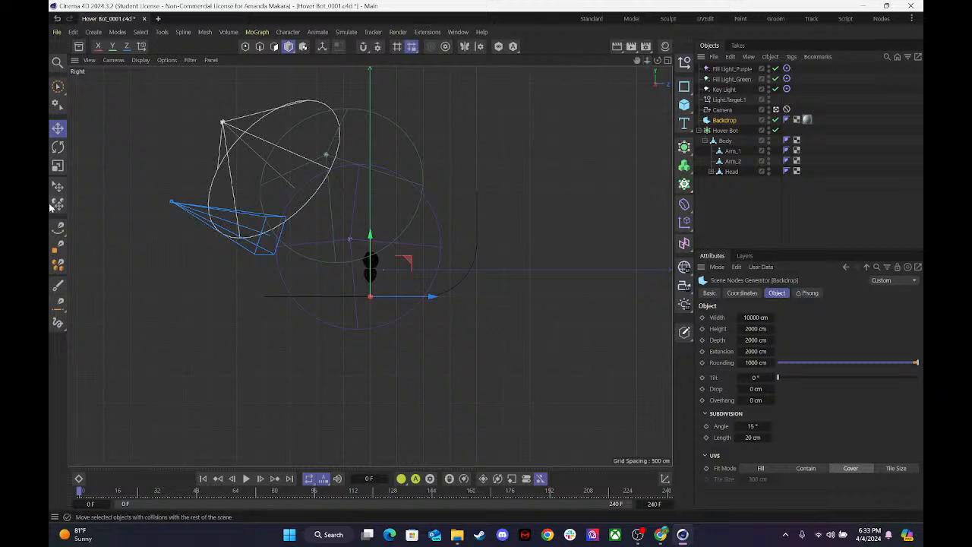
Raise Fill Light_Purple, Fill Light_Green and the Key Light higher above the hover bot in the Right view.
left_click(723, 90)
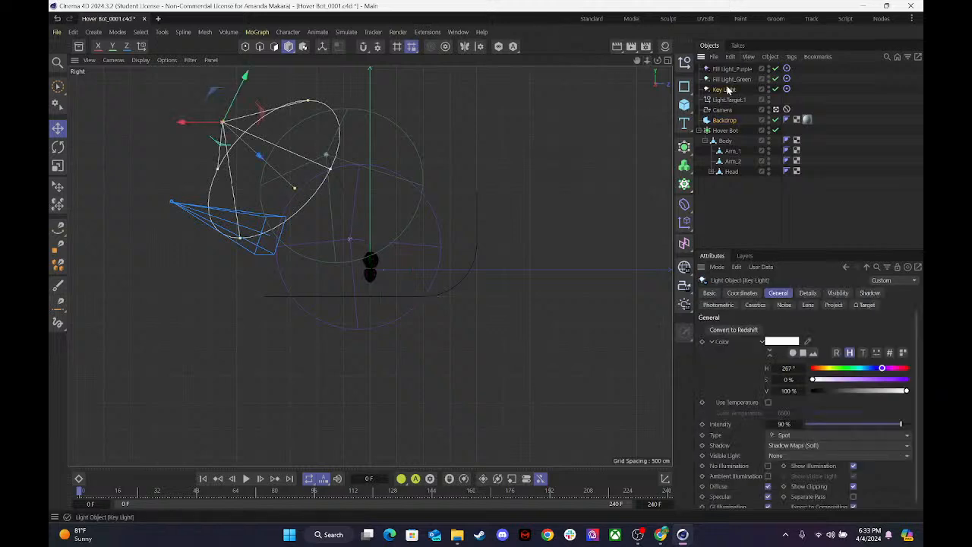
left_click(730, 70)
left_click_drag(366, 198, 356, 70)
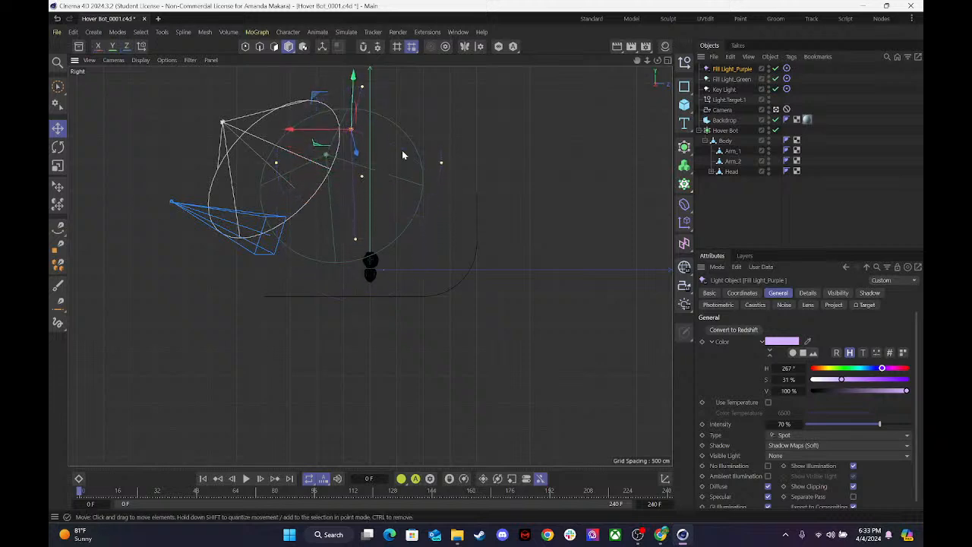
left_click(730, 79)
left_click_drag(330, 99, 332, 73)
left_click(727, 90)
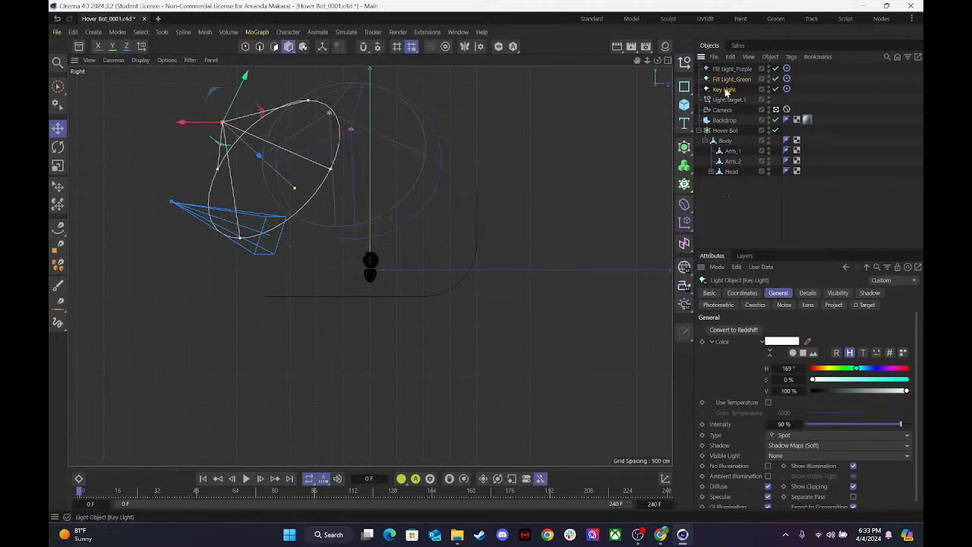
left_click_drag(245, 77, 262, 41)
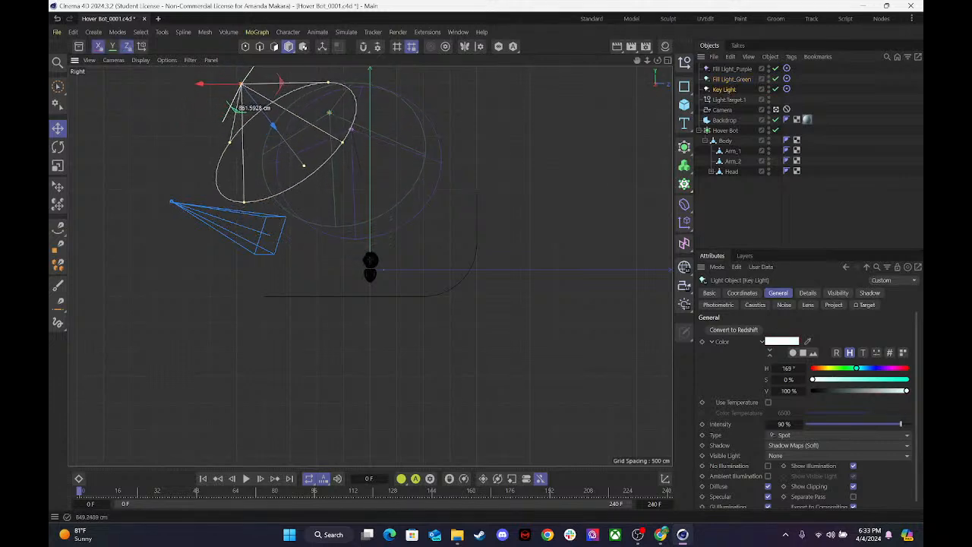
Maximize the Perspective view and render it through the scene Camera.
left_click(666, 60)
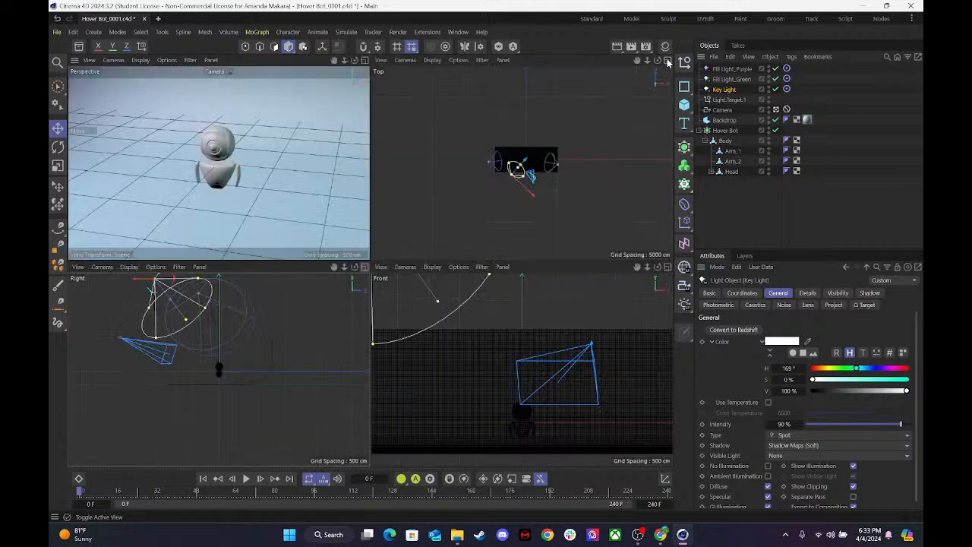
left_click(365, 60)
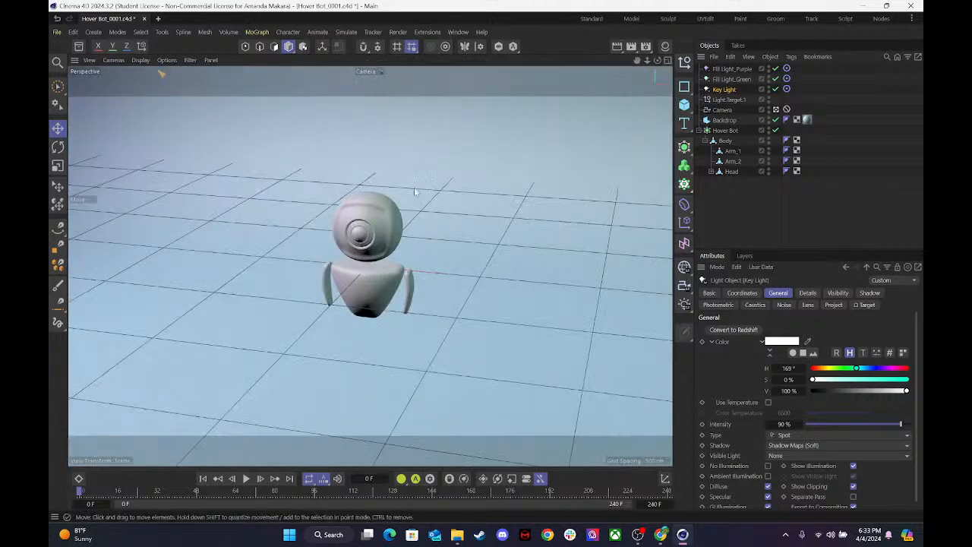
key("alt+r")
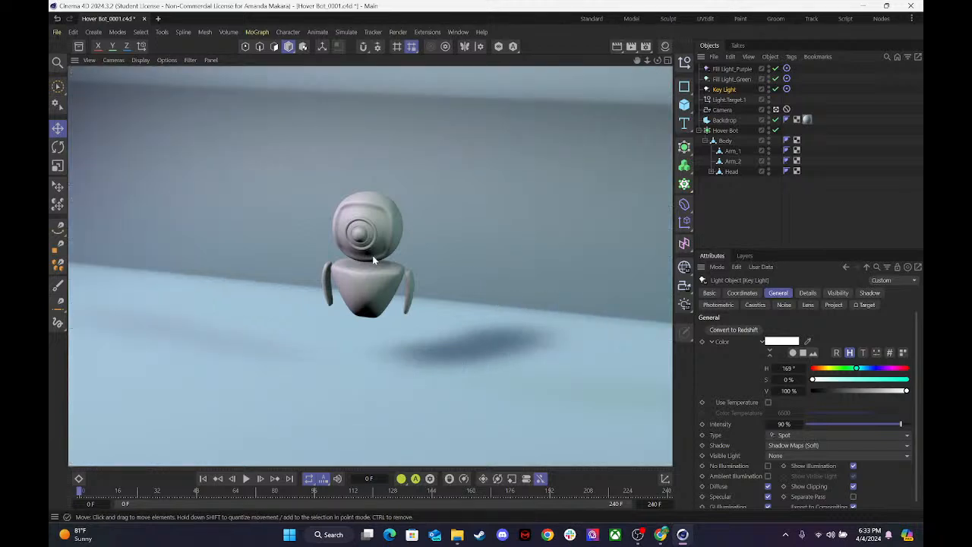
Set the Backdrop's rounding to 600 cm and switch the Perspective view to the Default Camera.
left_click(720, 121)
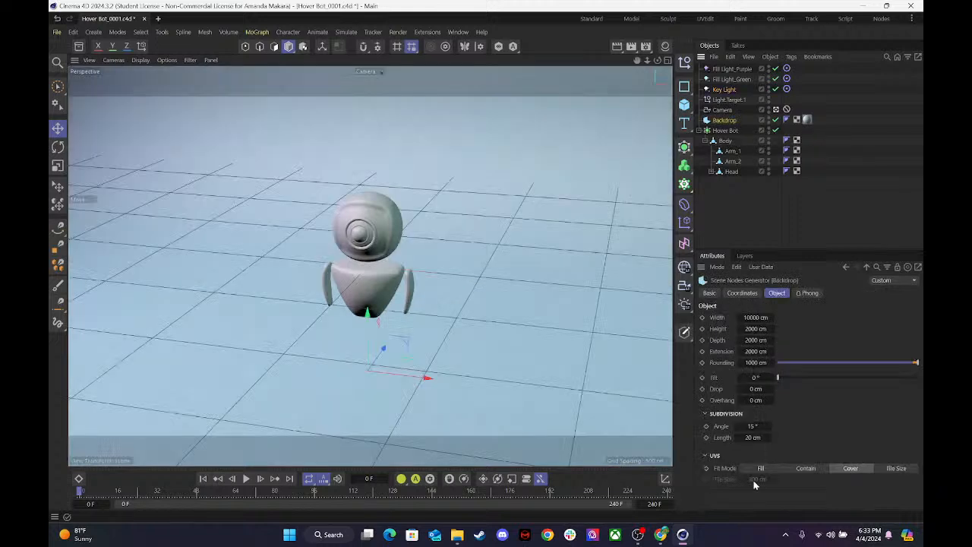
left_click(752, 361)
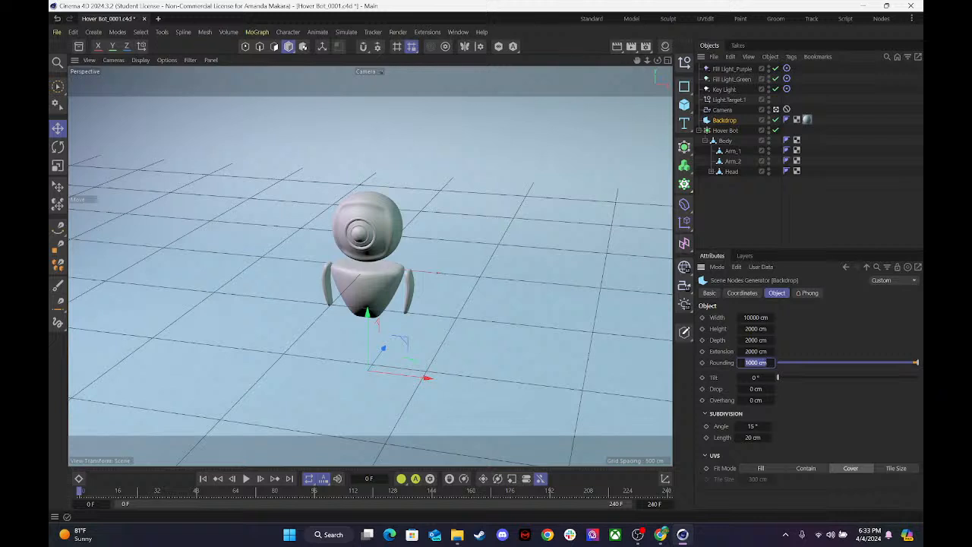
key("BackSpace")
key("Return")
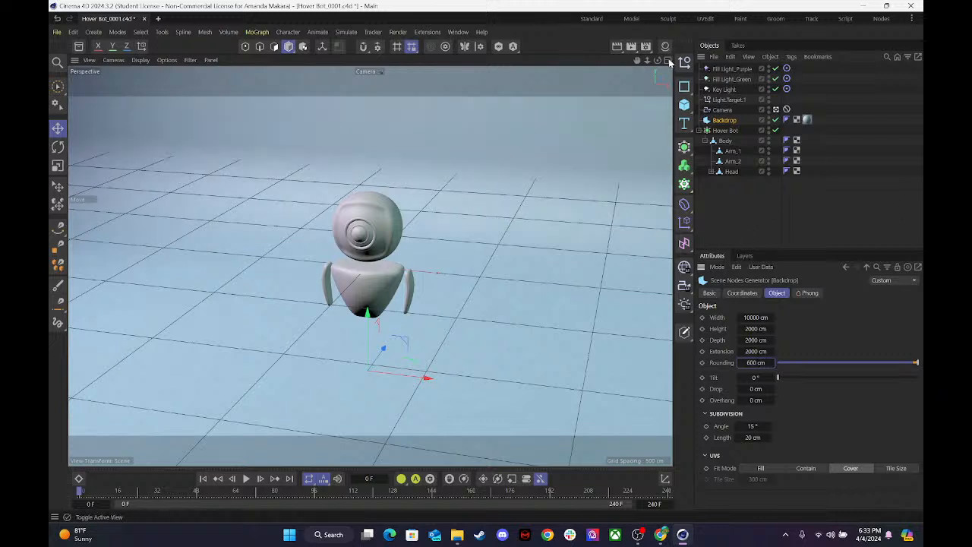
left_click(776, 111)
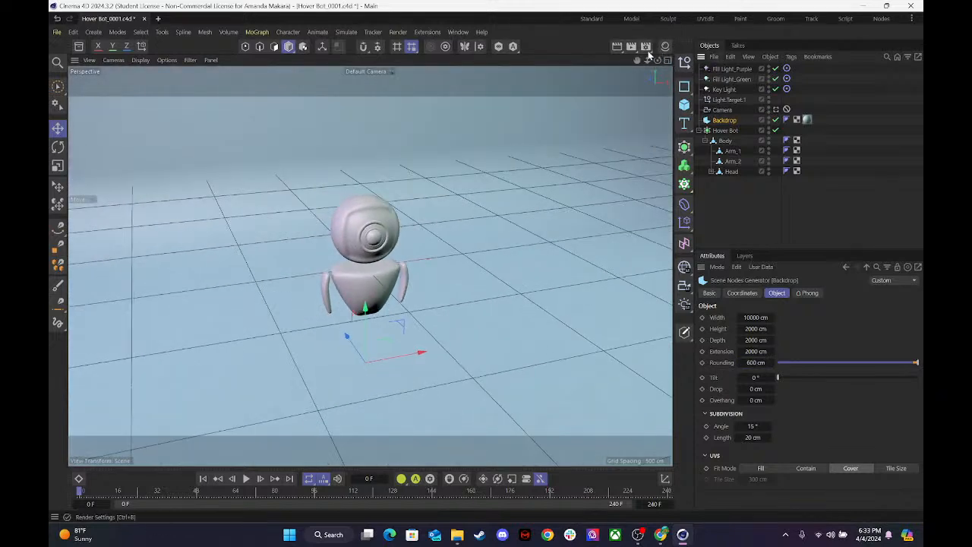
Set the Backdrop's depth to 1491 cm in the maximized Right view.
left_click(666, 61)
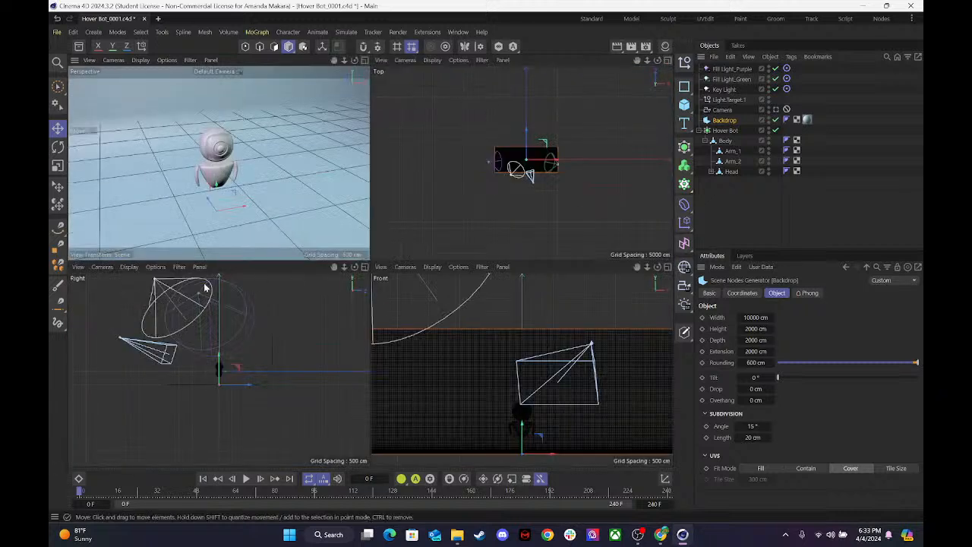
left_click(364, 266)
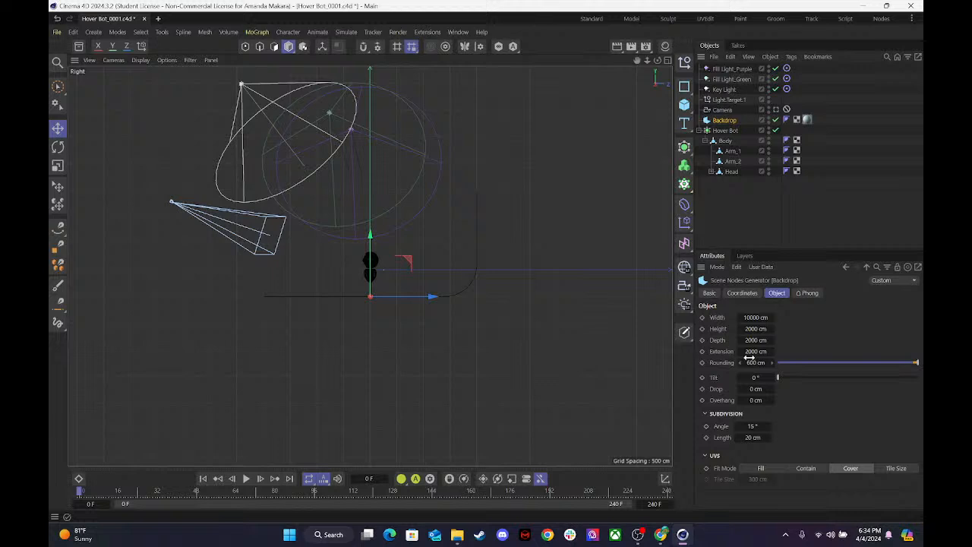
mouse_move(749, 341)
left_mouse_down()
mouse_move(725, 341)
mouse_move(751, 341)
left_mouse_up()
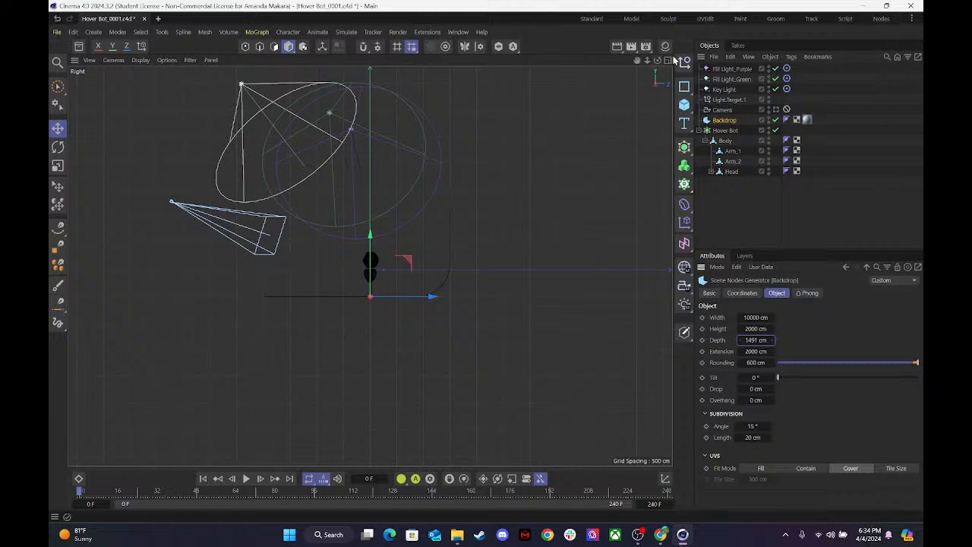
Return to the full-size Perspective view, render it through the Default Camera, and reselect the Backdrop.
left_click(666, 60)
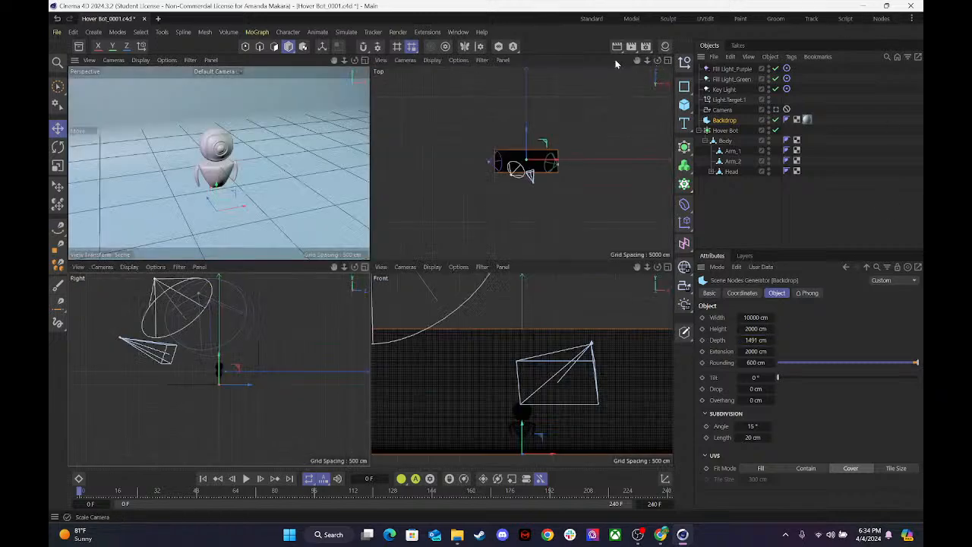
left_click(364, 60)
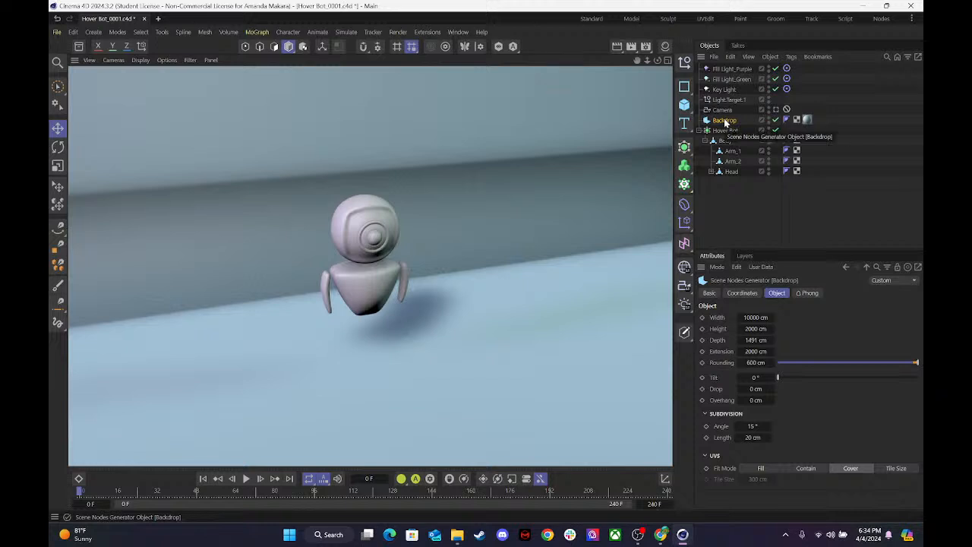
left_click(725, 122)
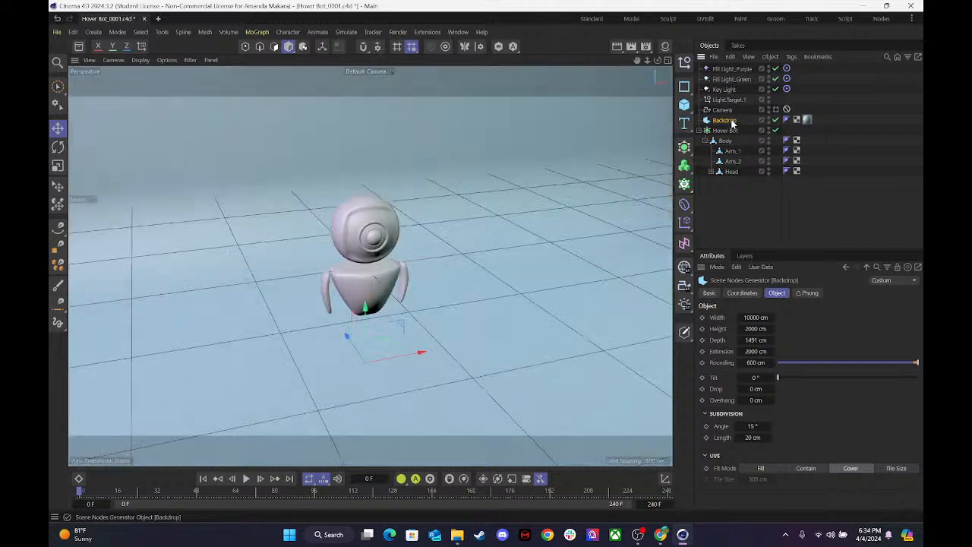
Replace the Backdrop with a Plane lowered beneath the hover bot, and order it directly above the Hover Bot object.
key("Delete")
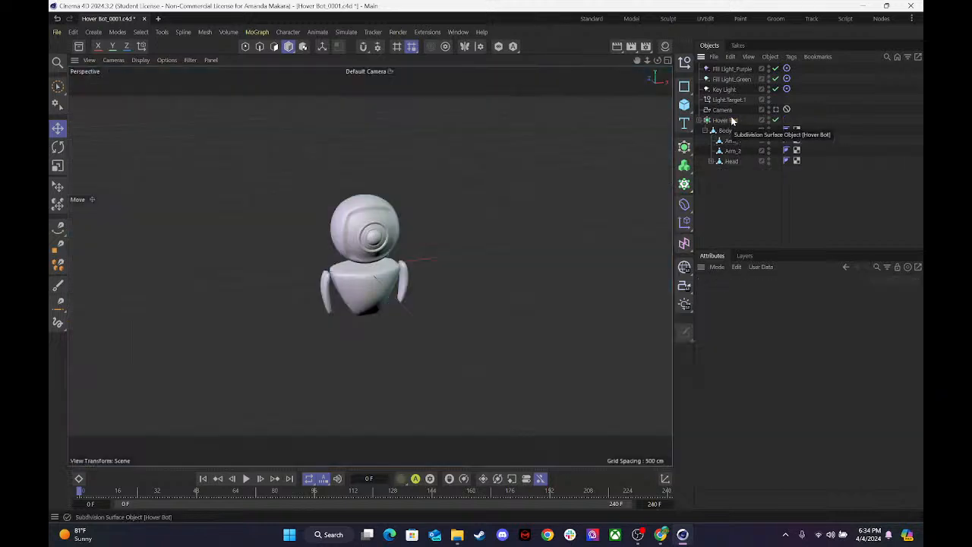
left_click_drag(684, 104, 710, 140)
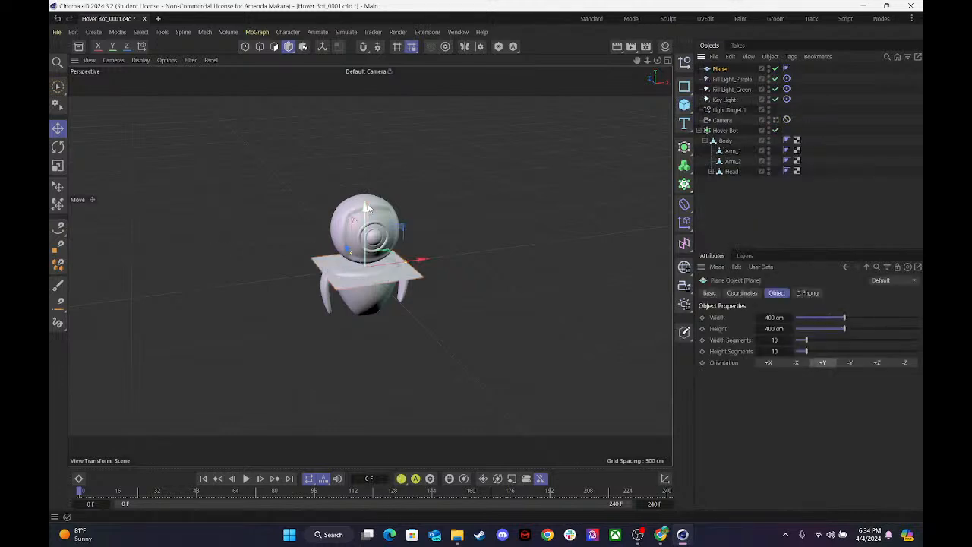
left_click_drag(366, 213, 362, 290)
left_click(668, 61)
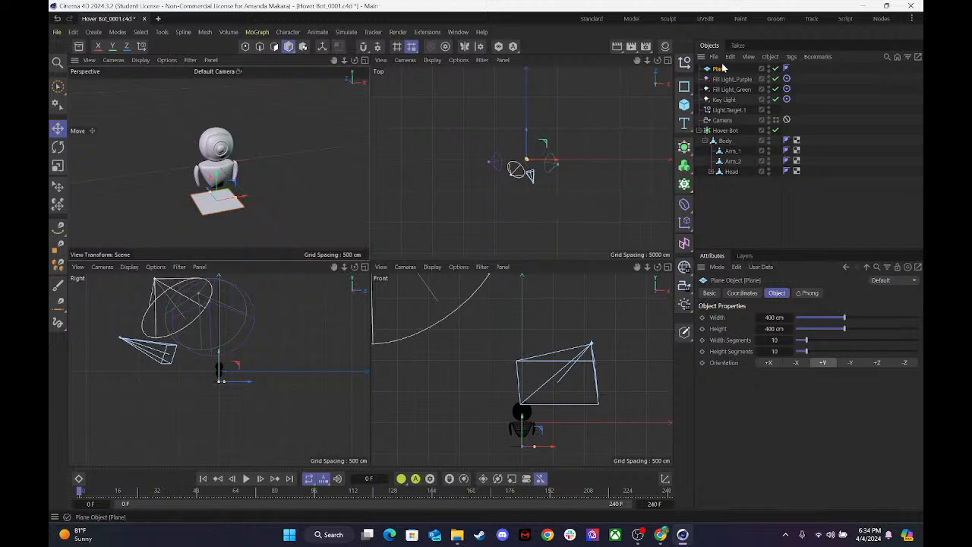
left_click_drag(725, 69, 724, 126)
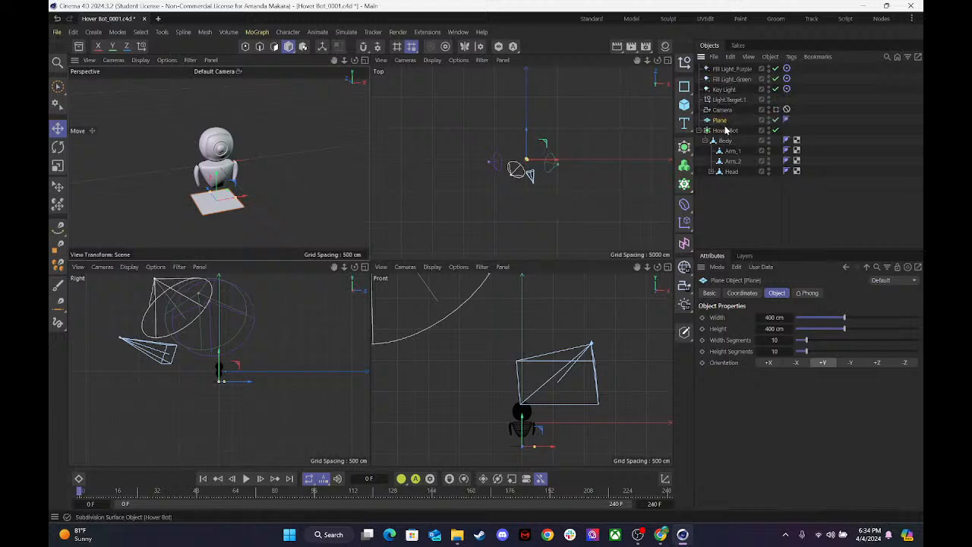
Set the Plane's width and height to 10000 cm each.
left_click_drag(862, 321, 912, 319)
left_click_drag(787, 317, 820, 316)
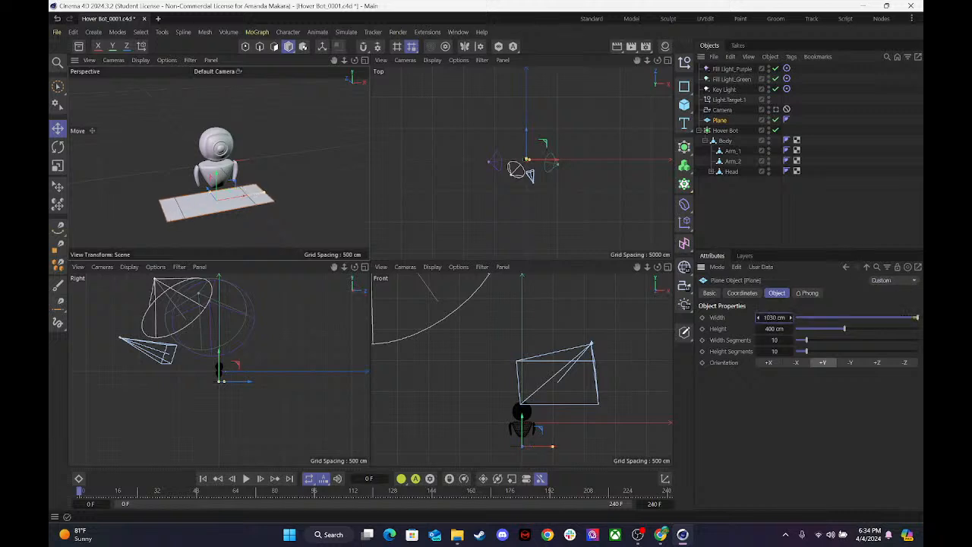
left_click(774, 316)
type("1000")
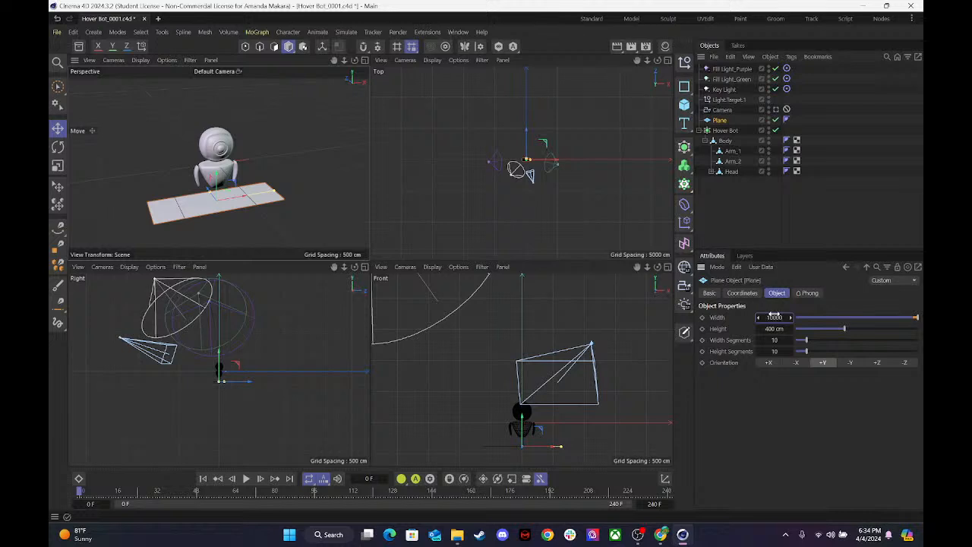
type("0")
left_click(773, 328)
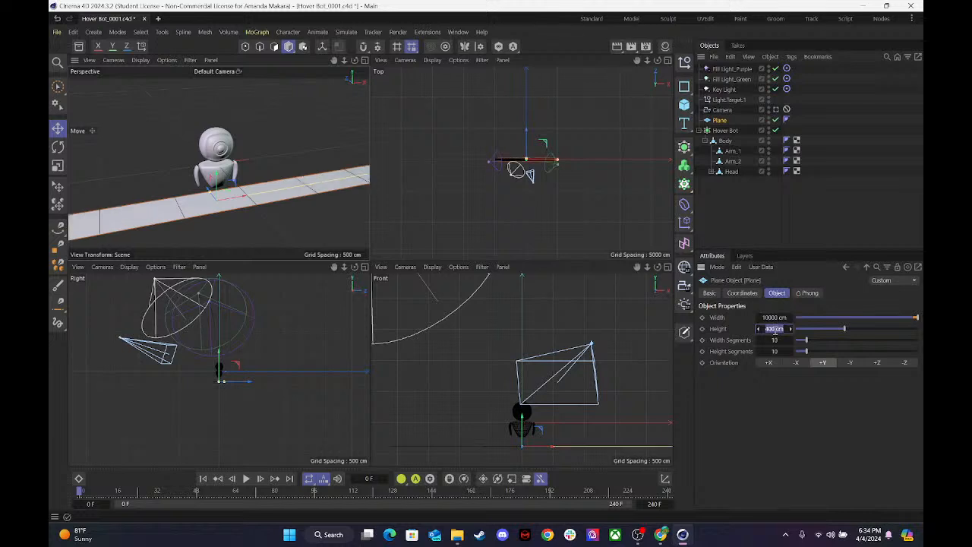
type("10000")
key("Return")
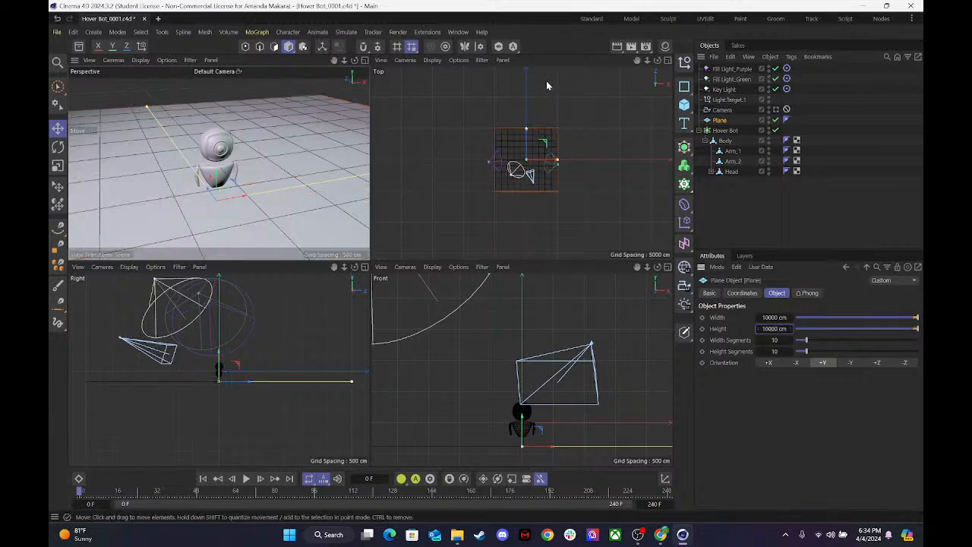
Look through the scene Camera in the maximized Perspective view and set the Plane's height to 15000 cm.
left_click(364, 61)
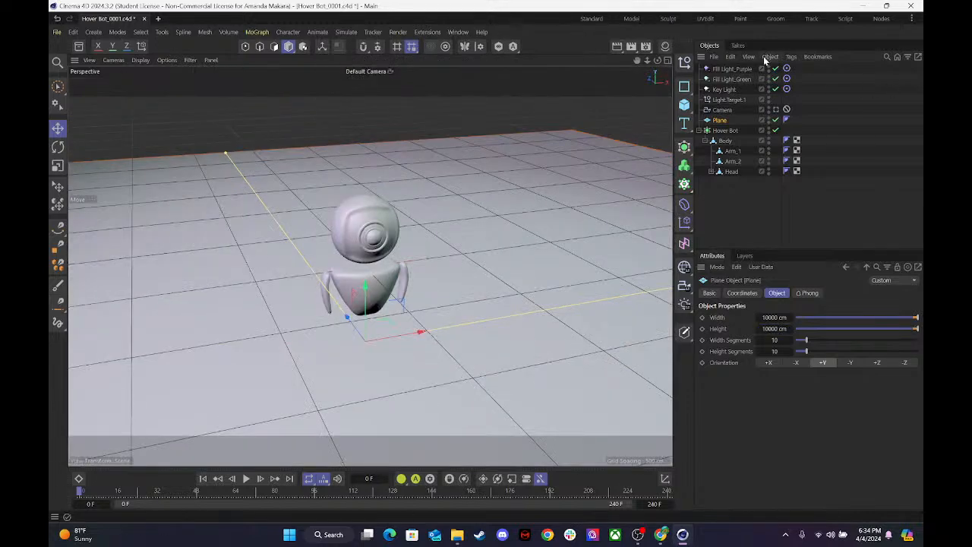
left_click(776, 110)
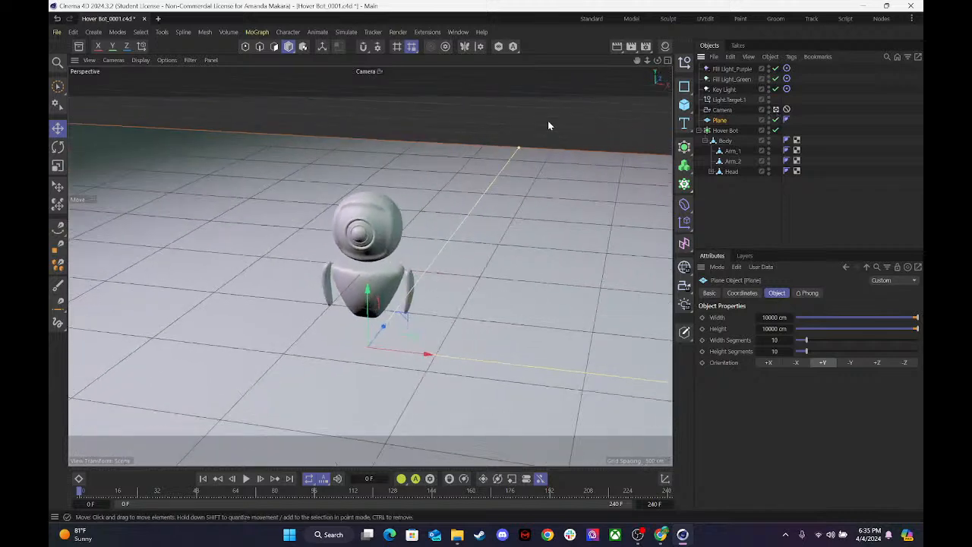
left_click_drag(521, 149, 531, 122)
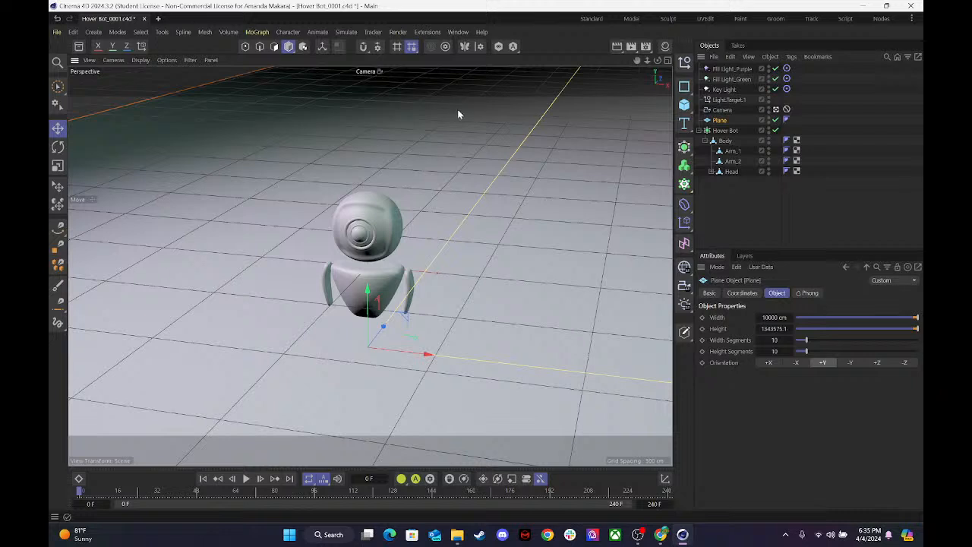
double_click(771, 329)
type("15000")
key("Return")
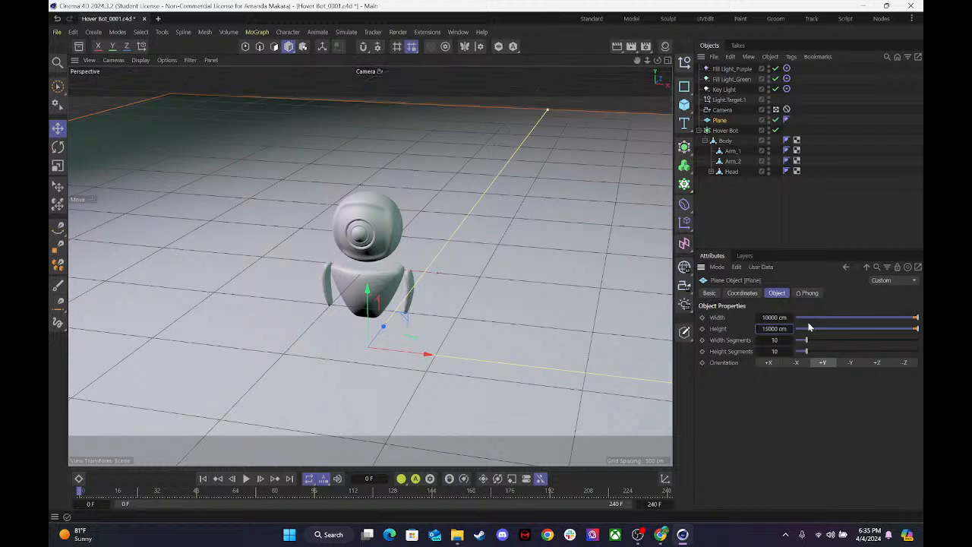
Set the Plane's height to 20000 cm.
left_click_drag(771, 329, 747, 333)
left_click(772, 329)
type("2")
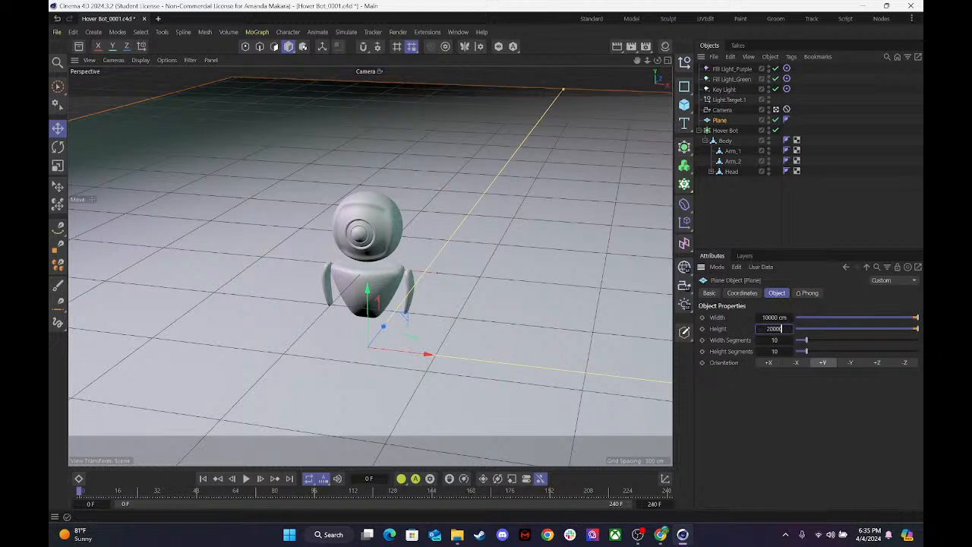
type("0000")
key("Return")
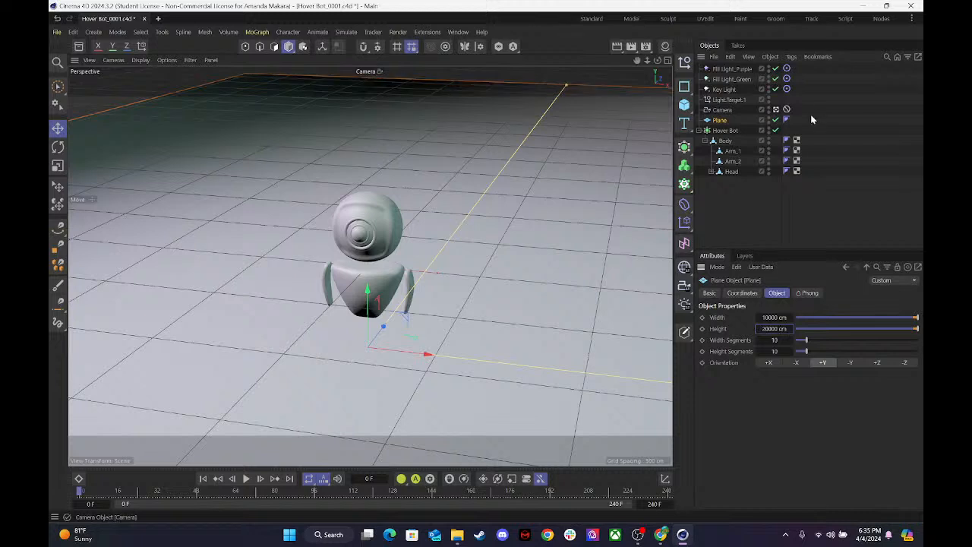
Set the Plane's width to 15000 cm and its height to 25000 cm.
left_click_drag(776, 319, 797, 318)
left_click(777, 317)
key("BackSpace")
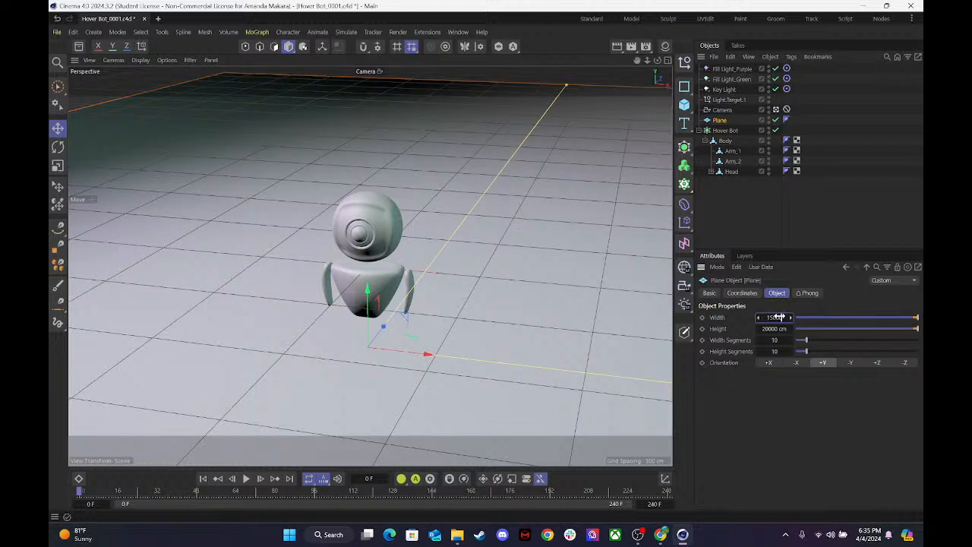
type("15000")
key("Return")
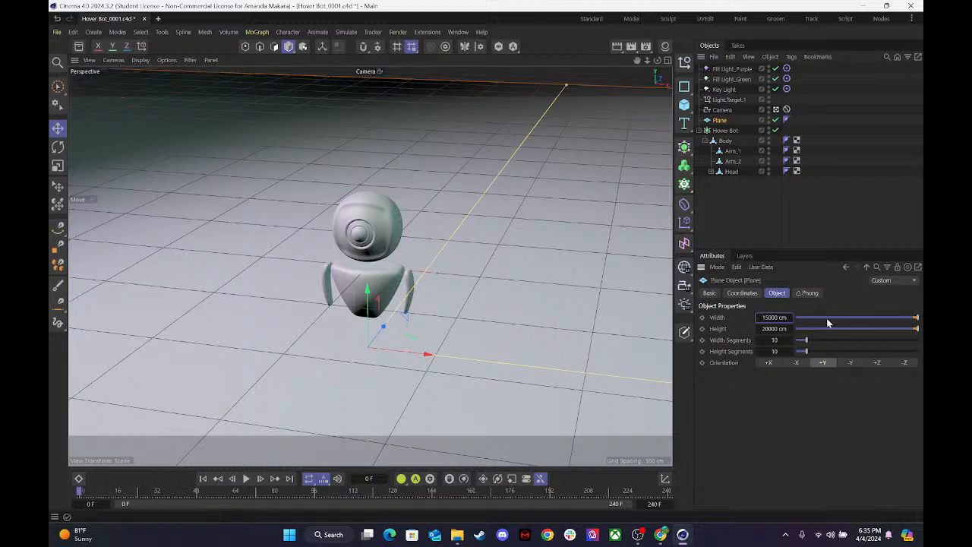
left_click(776, 329)
type("2")
key("Return")
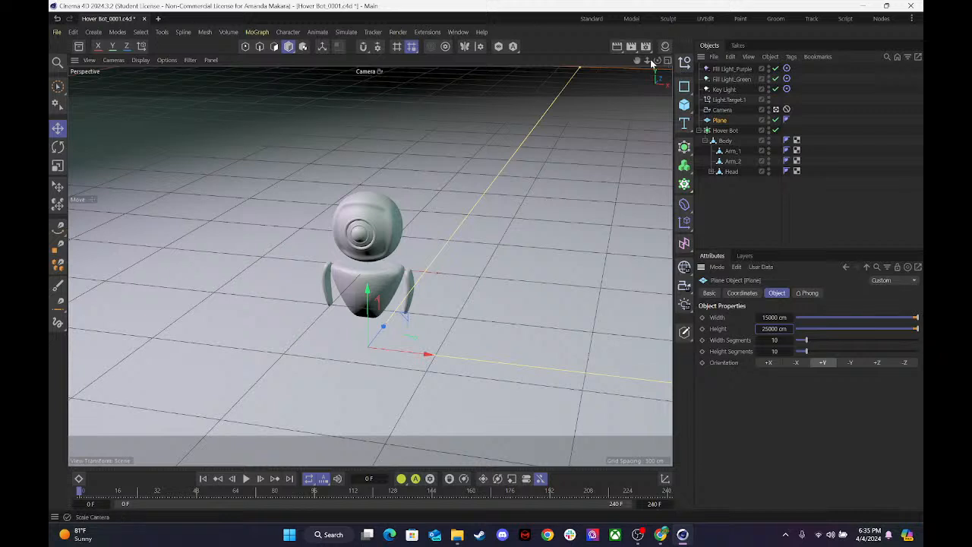
Remove the Camera's Protection tag and reframe it slightly closer on the hover bot, checking the shot with a viewport render.
left_click_drag(657, 64, 658, 64)
left_click(787, 110)
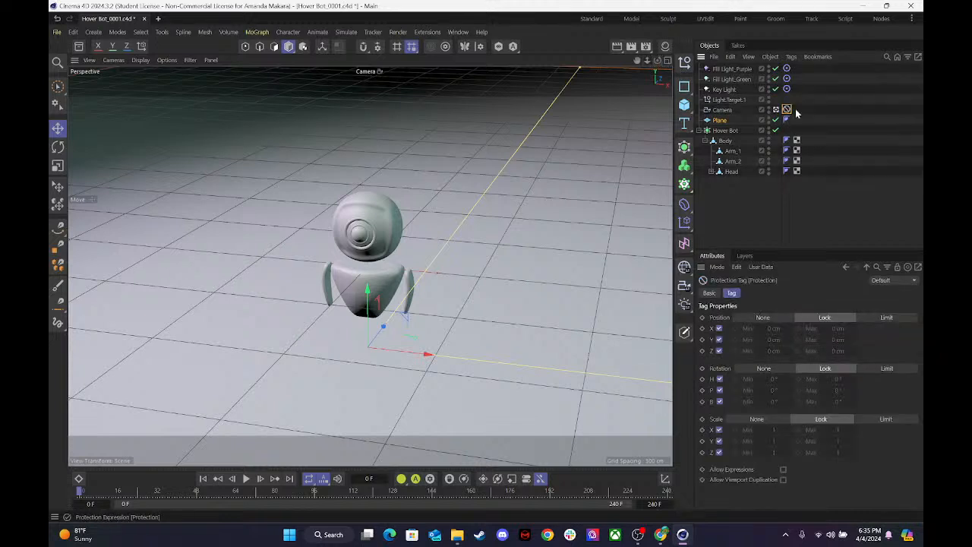
key("Delete")
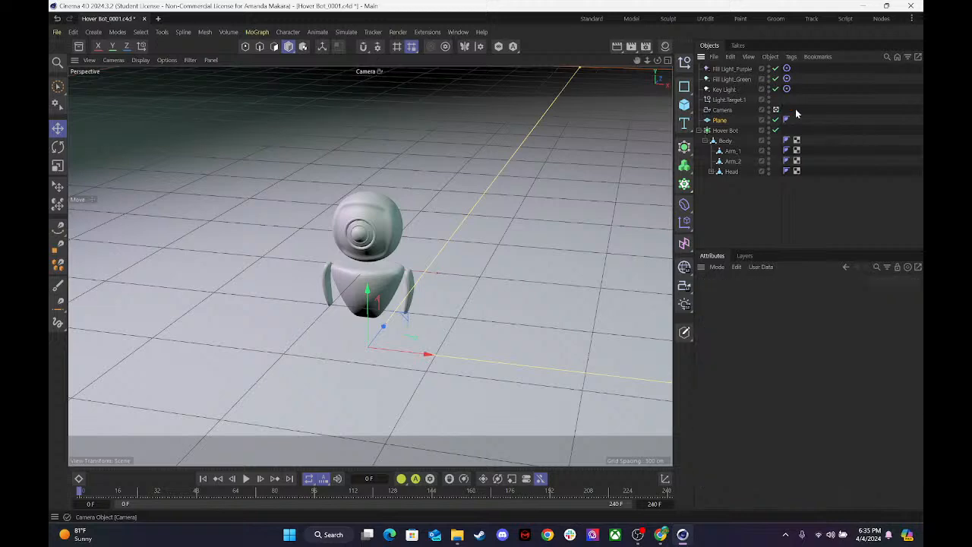
left_click(729, 109)
mouse_move(658, 60)
left_mouse_down()
mouse_move(659, 74)
mouse_move(657, 49)
mouse_move(659, 68)
mouse_move(647, 61)
mouse_move(656, 65)
left_mouse_up()
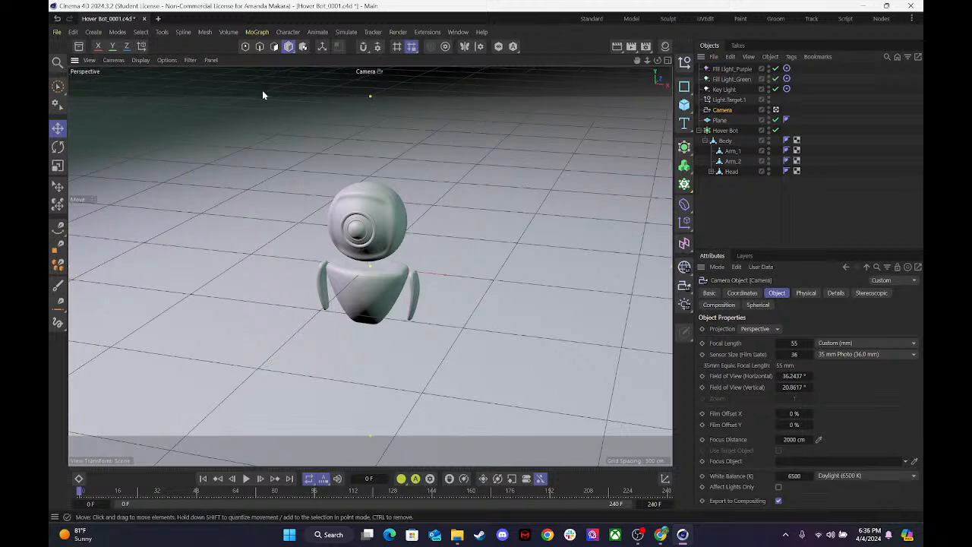
key("ctrl+r")
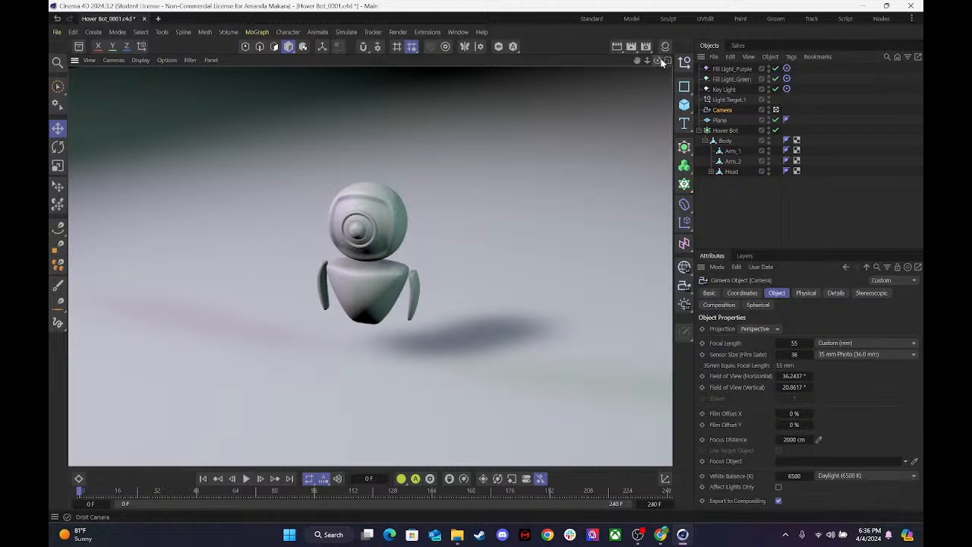
Set the Plane's width to 20000 cm.
left_click(602, 114)
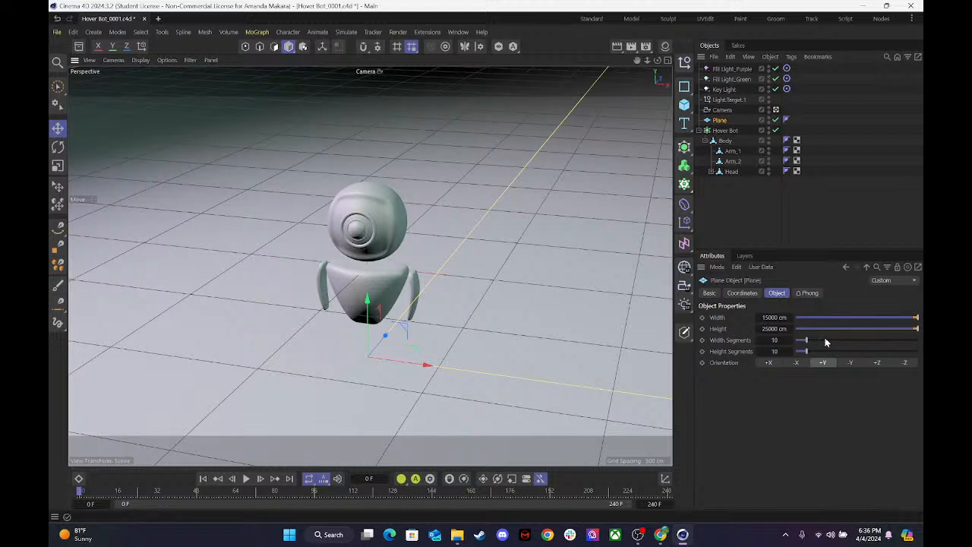
left_click(769, 318)
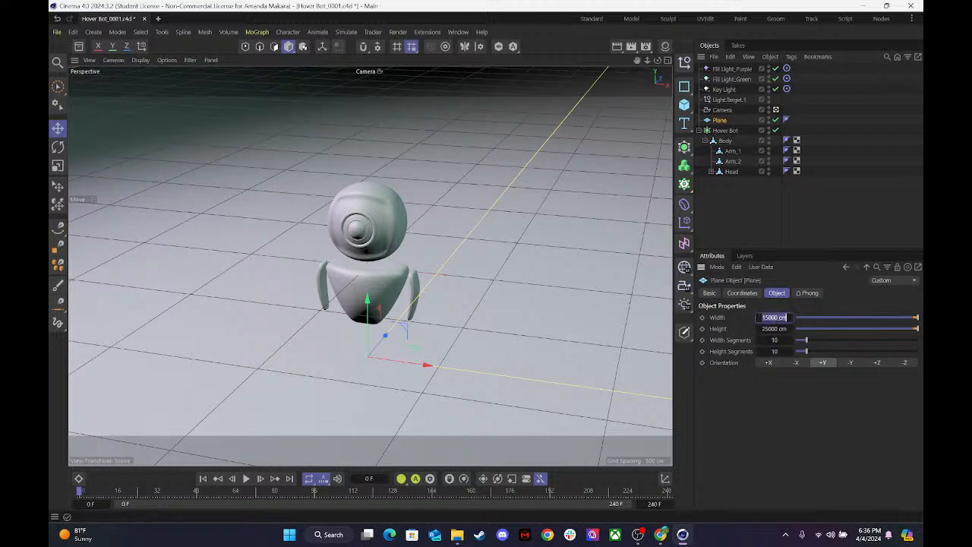
type("20000")
key("Return")
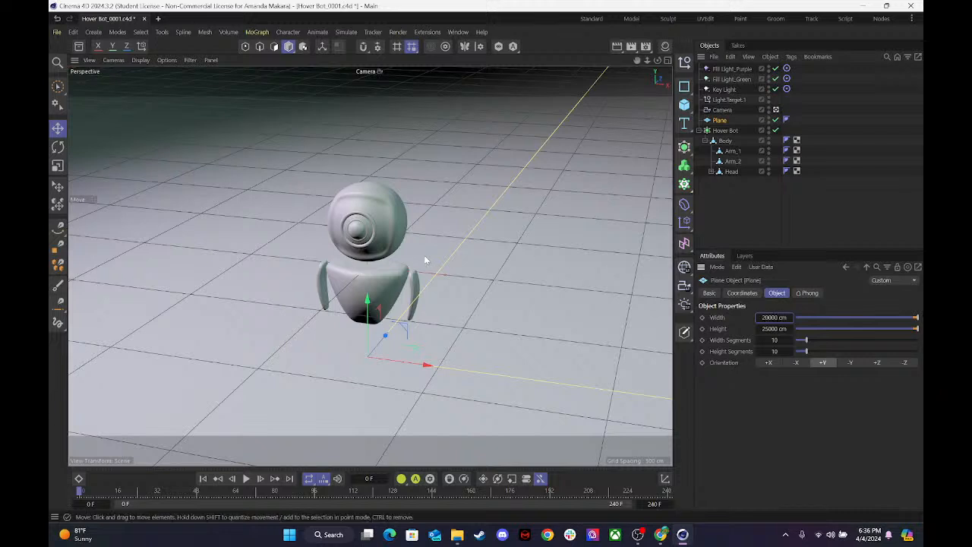
Save the project and apply the Plastic Matte material to the Plane.
key("ctrl+s")
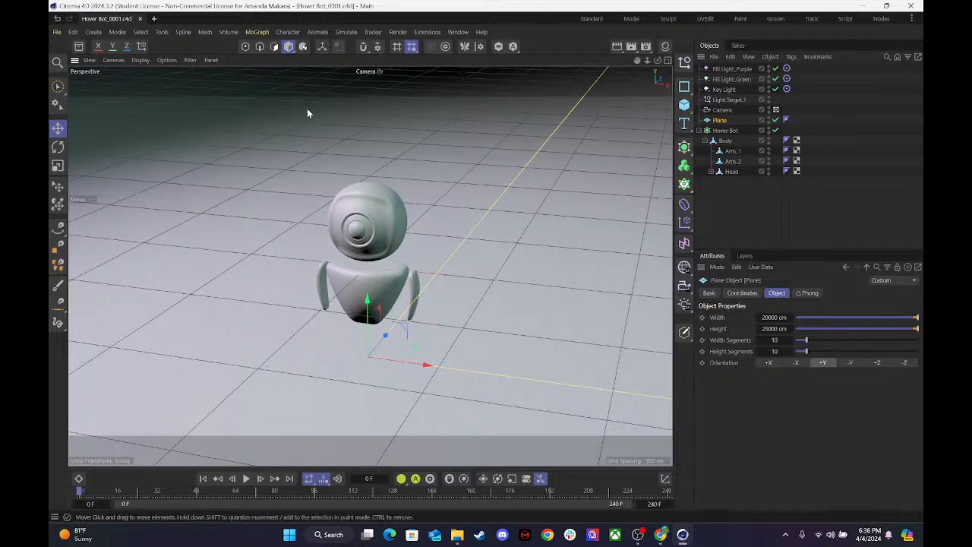
left_click(667, 51)
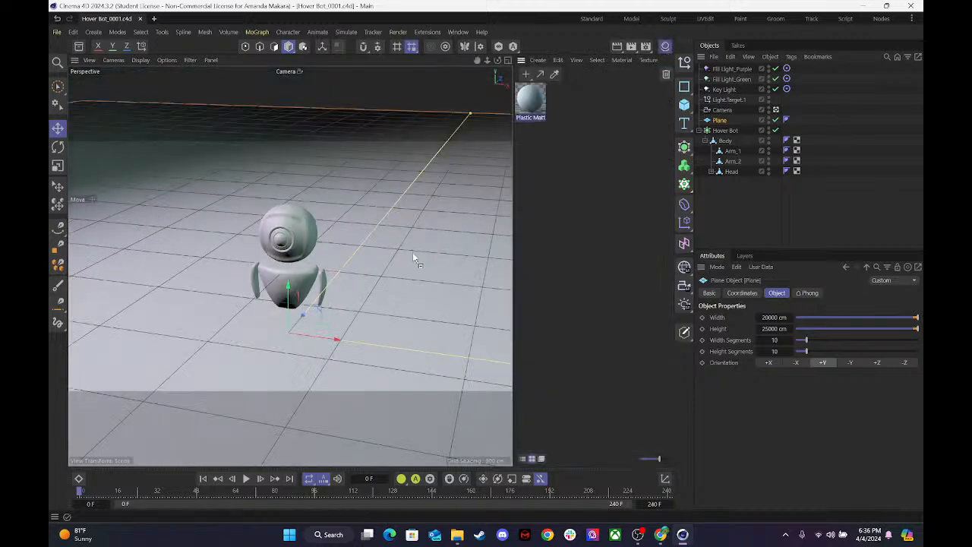
left_click_drag(413, 256, 413, 256)
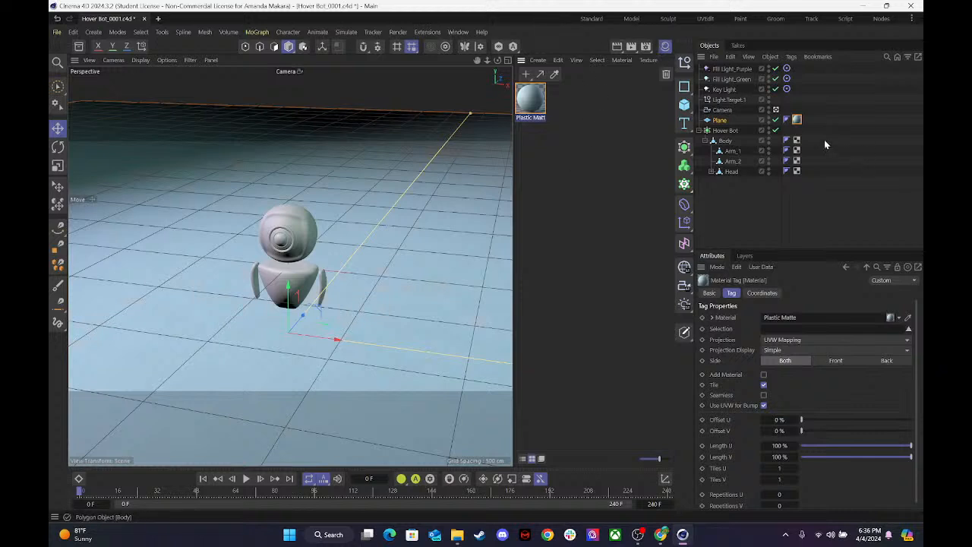
Add a Protection rigging tag to the Camera.
left_click(747, 108)
left_click(722, 110)
right_click(722, 111)
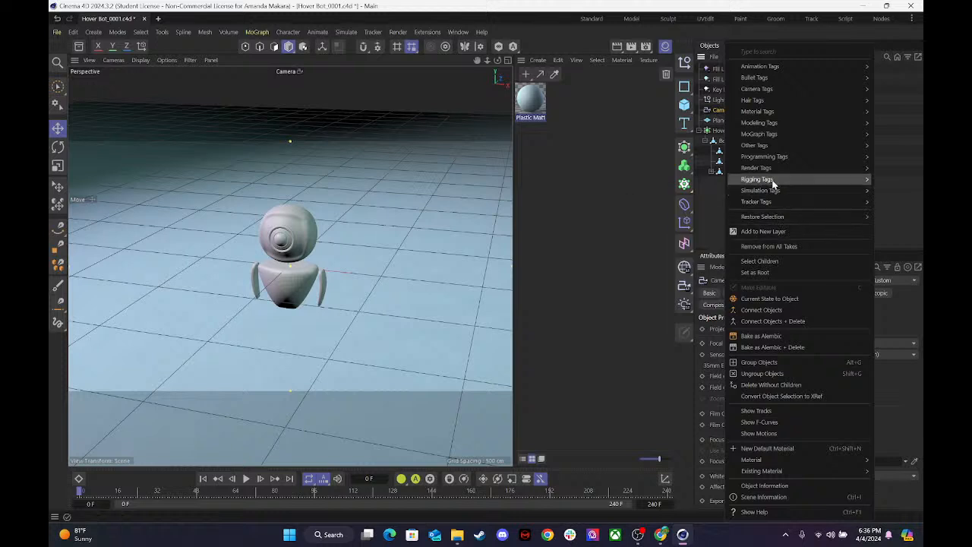
mouse_move(771, 170)
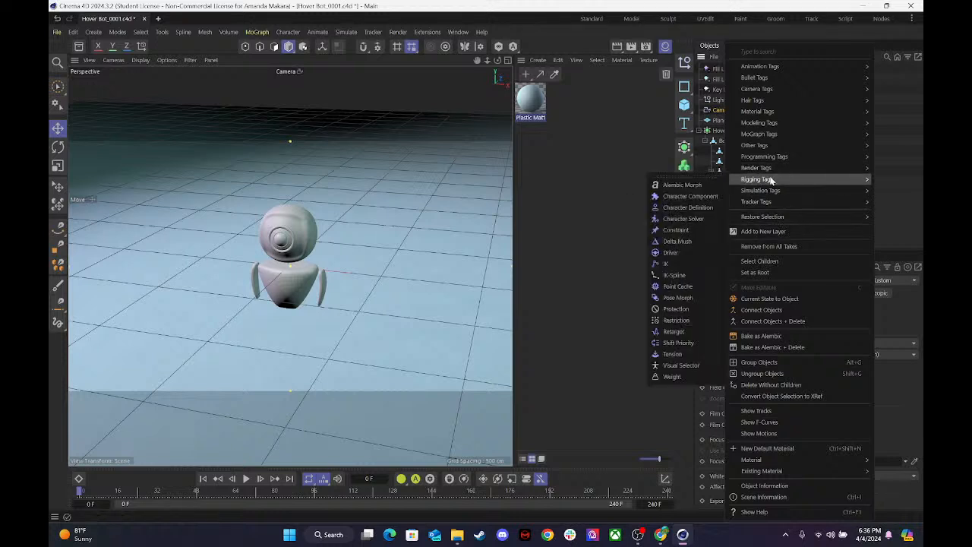
left_click(674, 309)
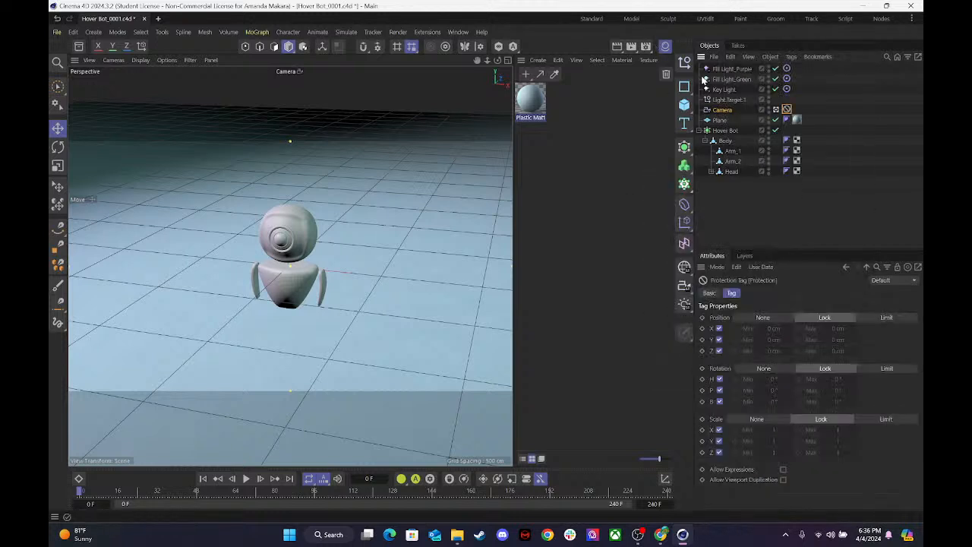
Close the Material Manager, start an interactive render region around the hover bot, and view it through the scene Camera.
left_click(775, 110)
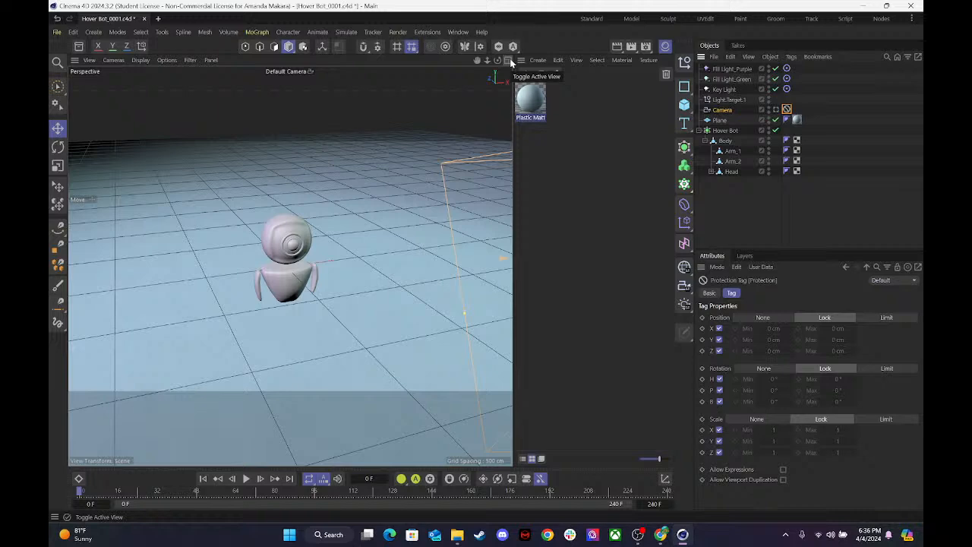
left_click_drag(498, 60, 498, 89)
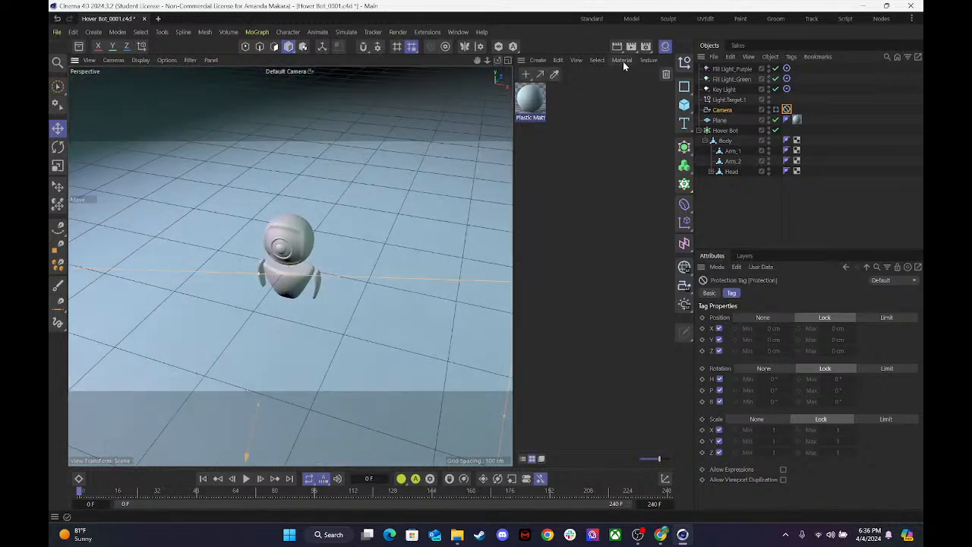
left_click(665, 48)
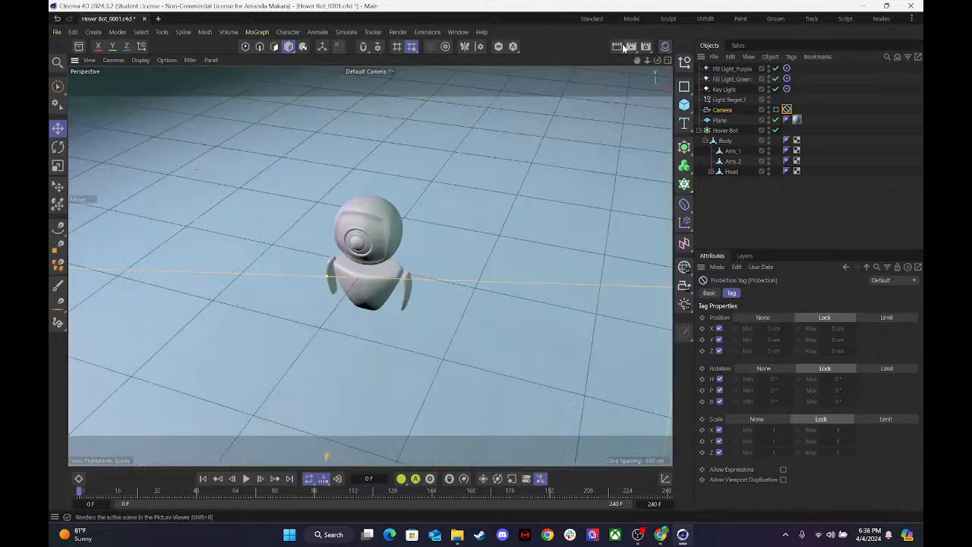
left_click_drag(619, 48, 657, 119)
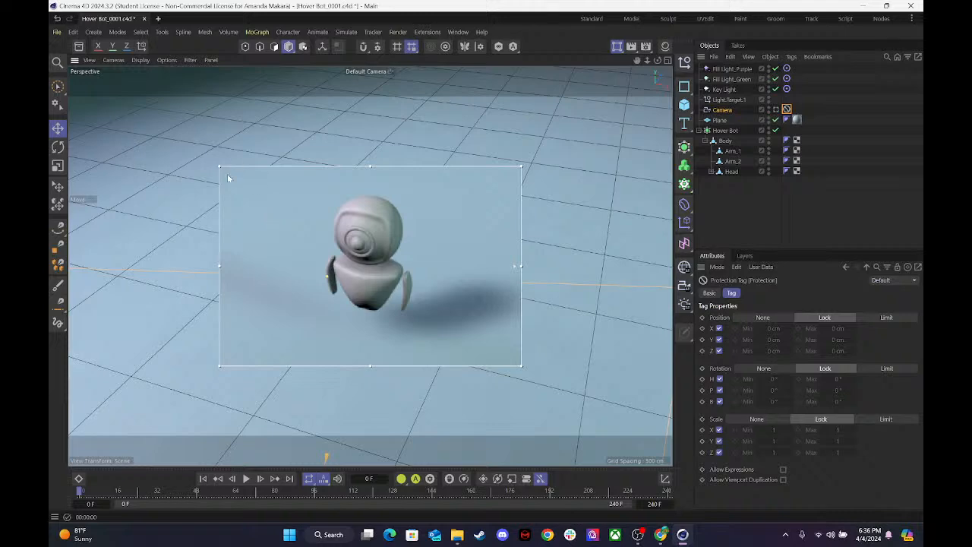
left_click(775, 110)
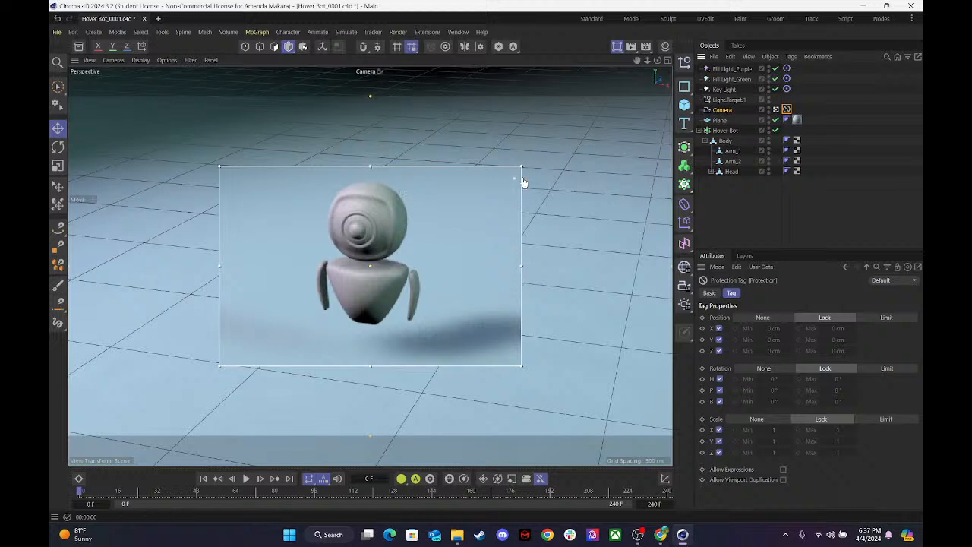
Move the interactive render region over the dark background behind the hover bot to check it, and turn the region off.
left_click_drag(397, 171, 374, 32)
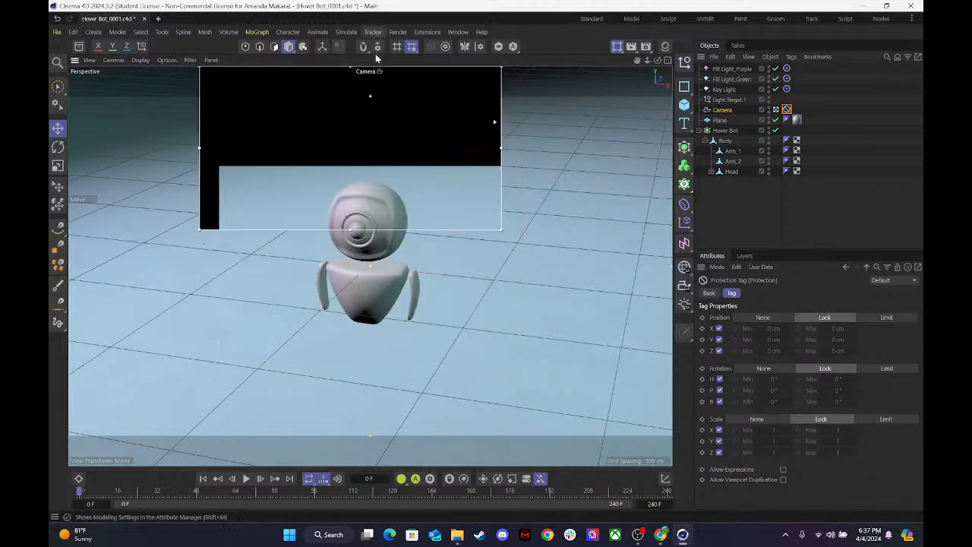
left_click_drag(200, 173, 70, 177)
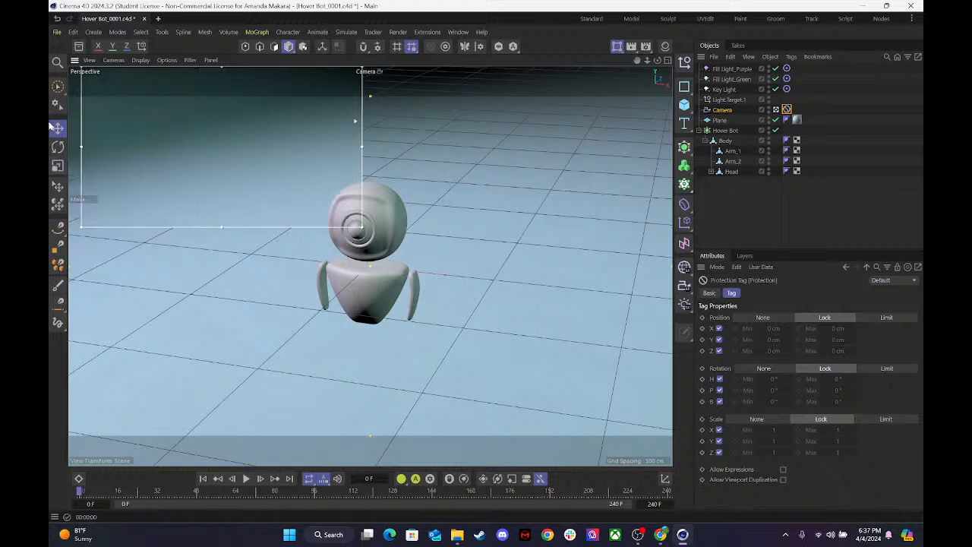
left_click(722, 114)
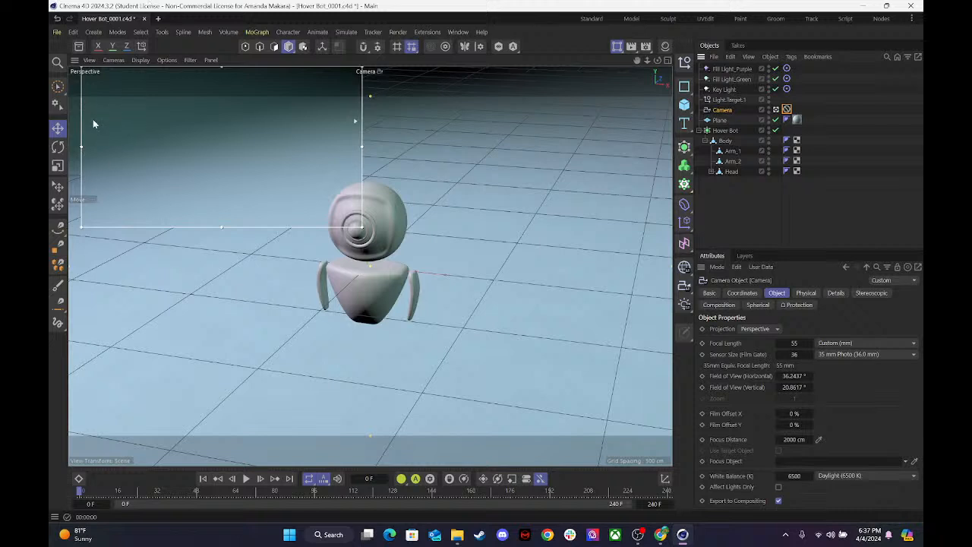
left_click(616, 50)
left_click(659, 63)
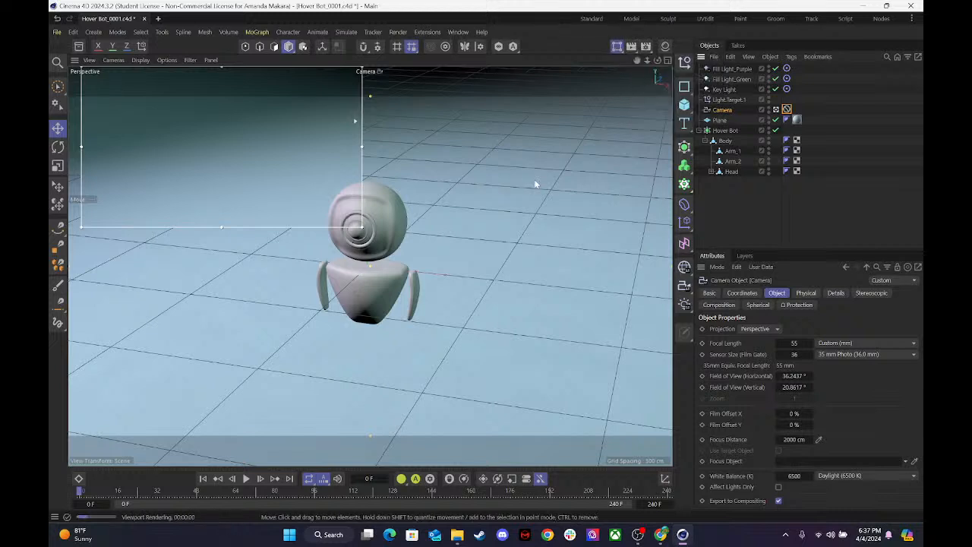
left_click(562, 207)
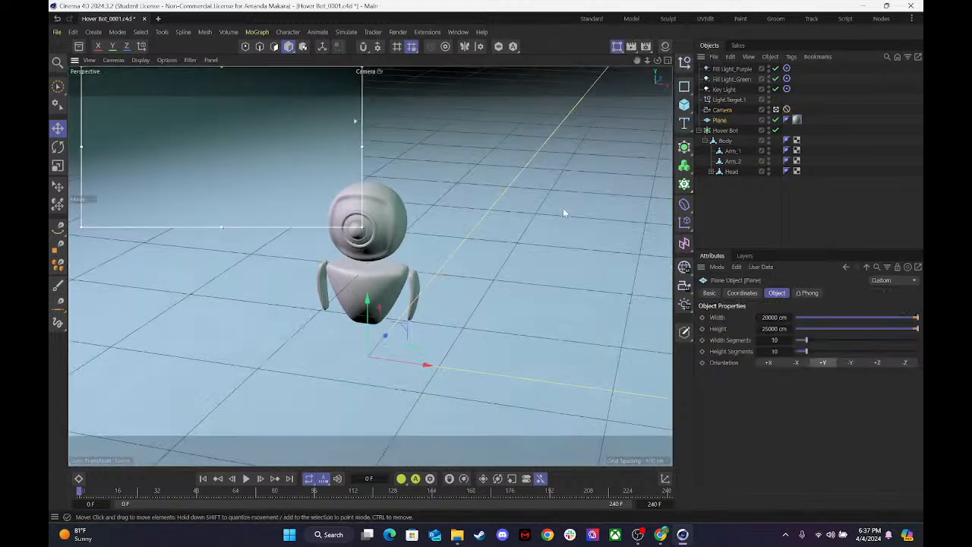
left_click(618, 47)
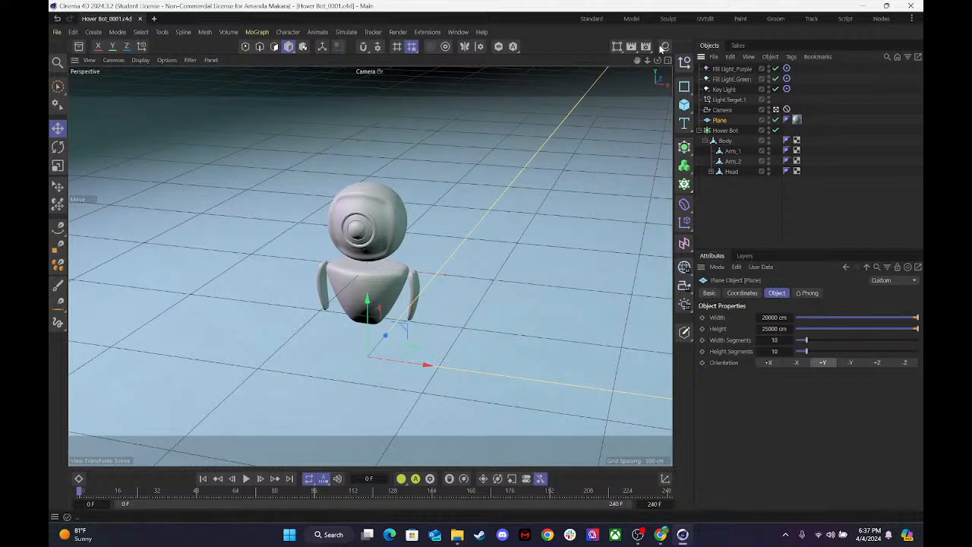
Group Fill Light_Purple, Fill Light_Green, Key Light and Light.Target.1 under a null named Lights.
left_click(725, 69)
left_click(719, 120, "shift")
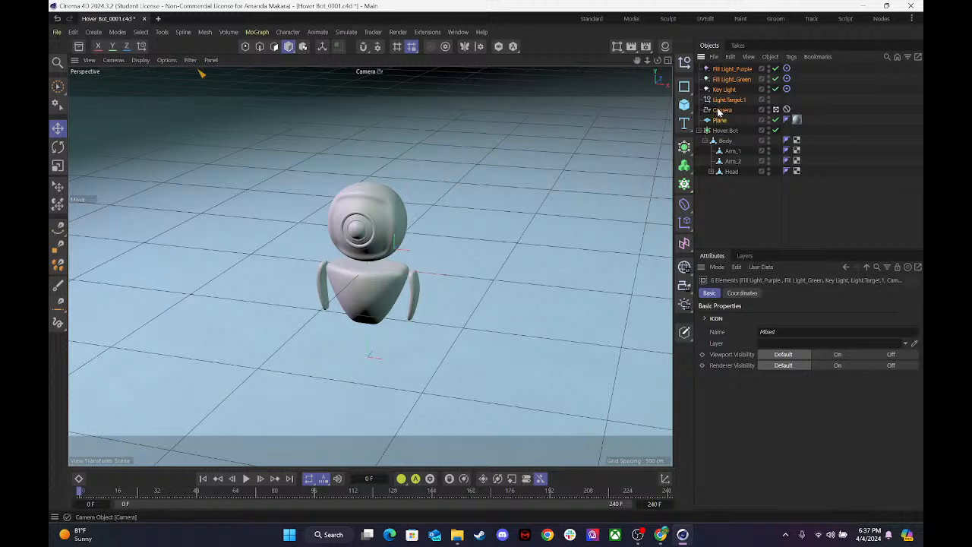
left_click(734, 109)
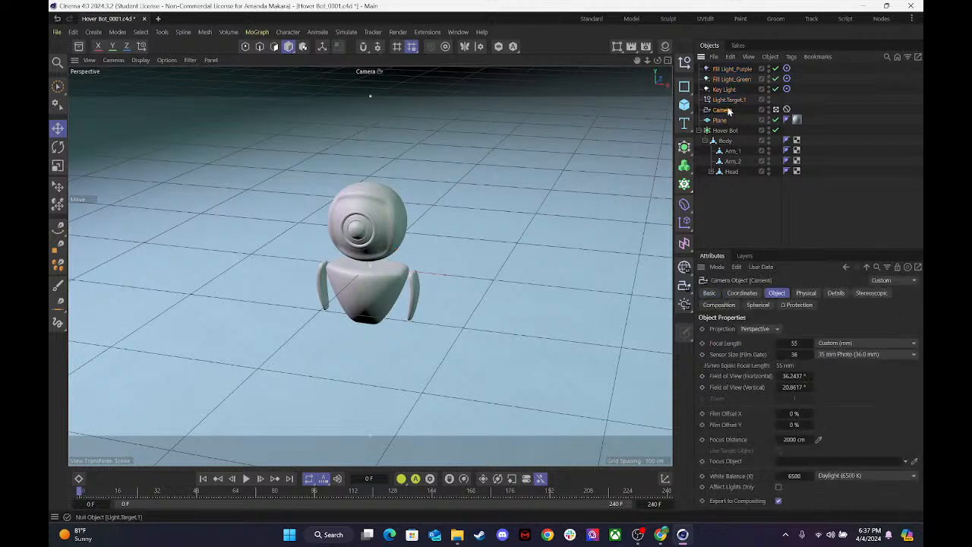
left_click(727, 100)
left_click(722, 69, "shift")
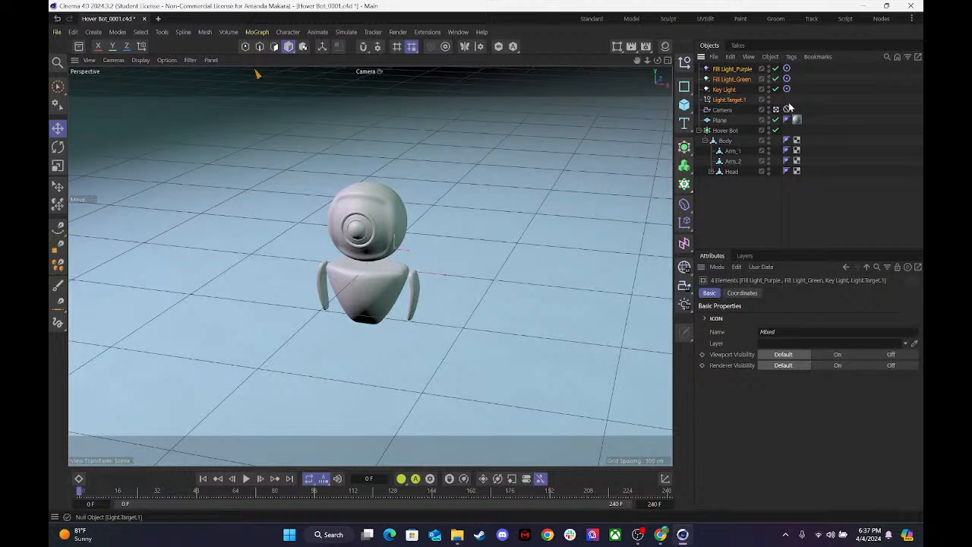
right_click(734, 103)
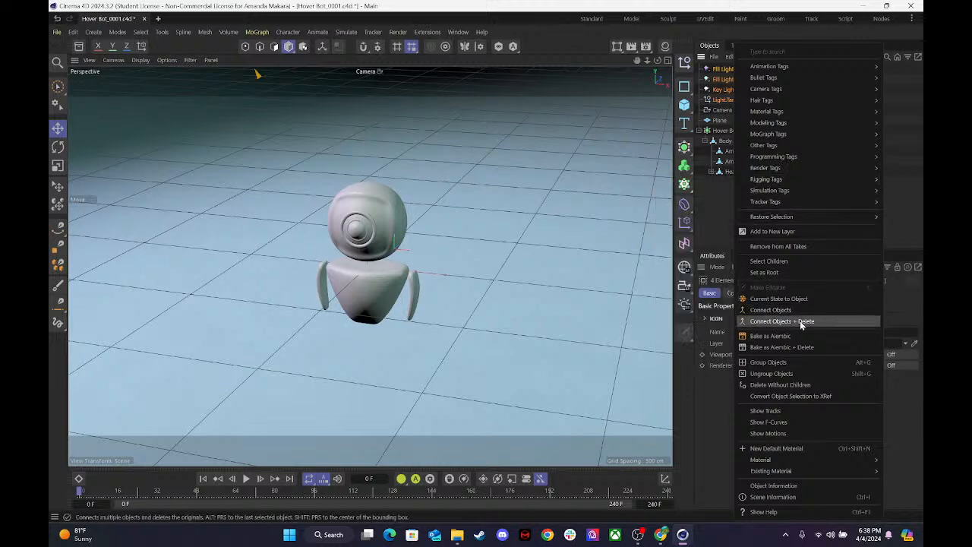
left_click(788, 365)
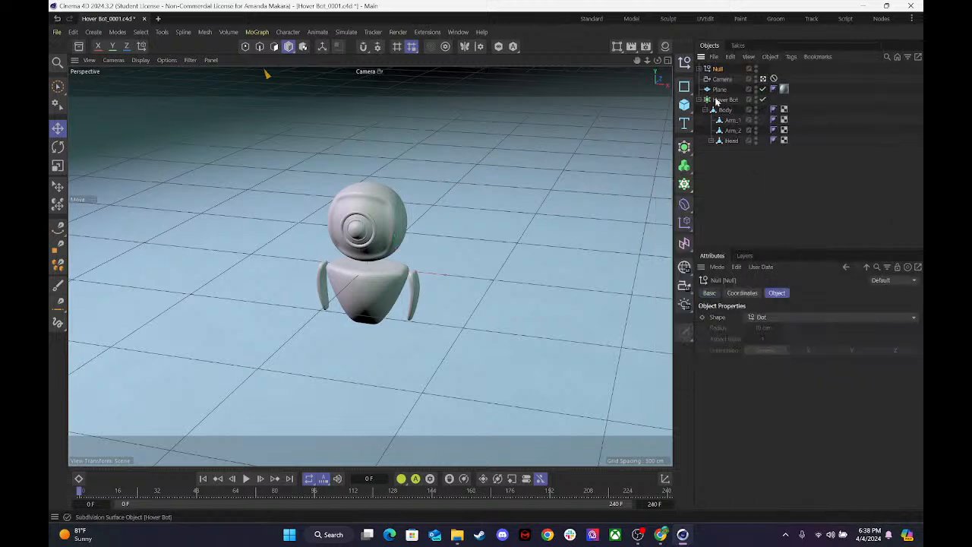
double_click(717, 69)
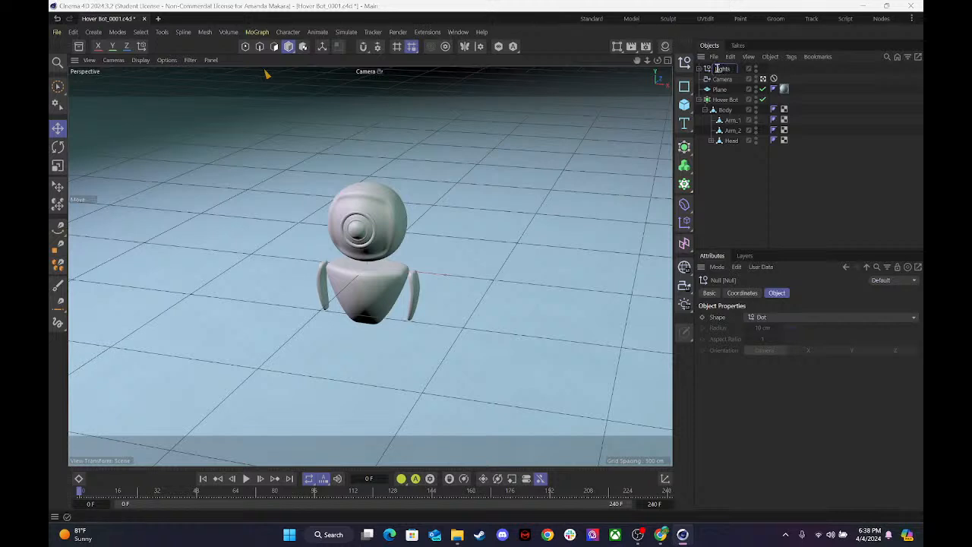
key("Return")
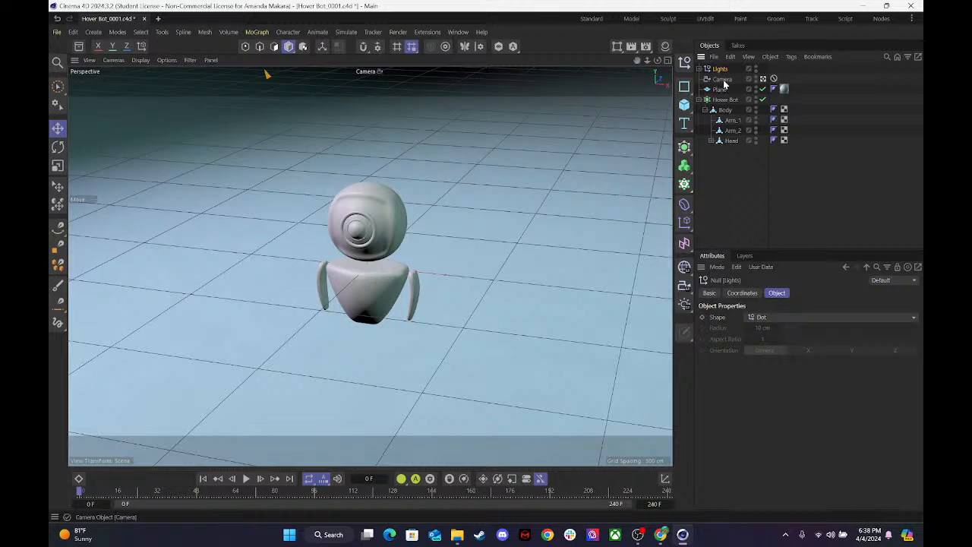
Group the Lights null, Camera and Plane under a new null named Studio.
left_click(723, 80, "ctrl")
left_click(720, 90, "ctrl")
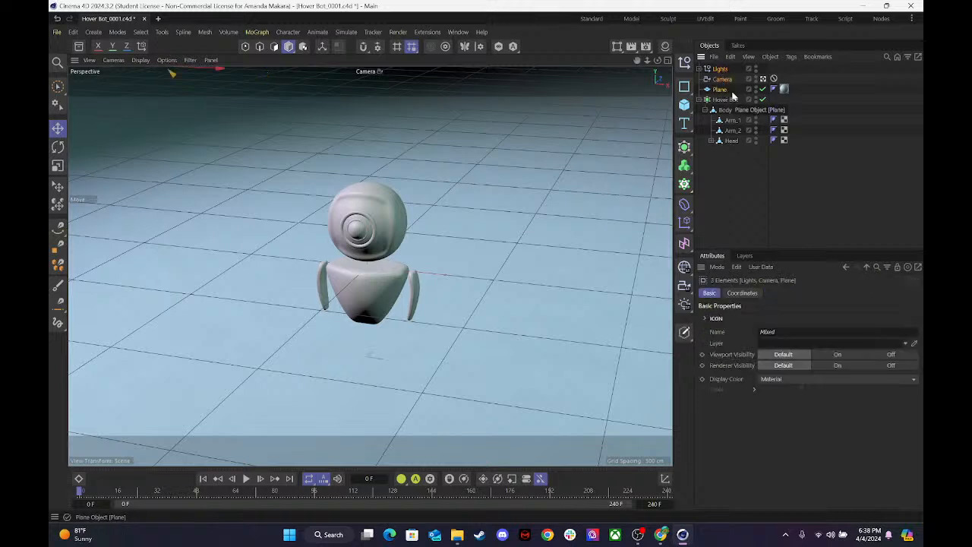
key("alt+g")
double_click(721, 69)
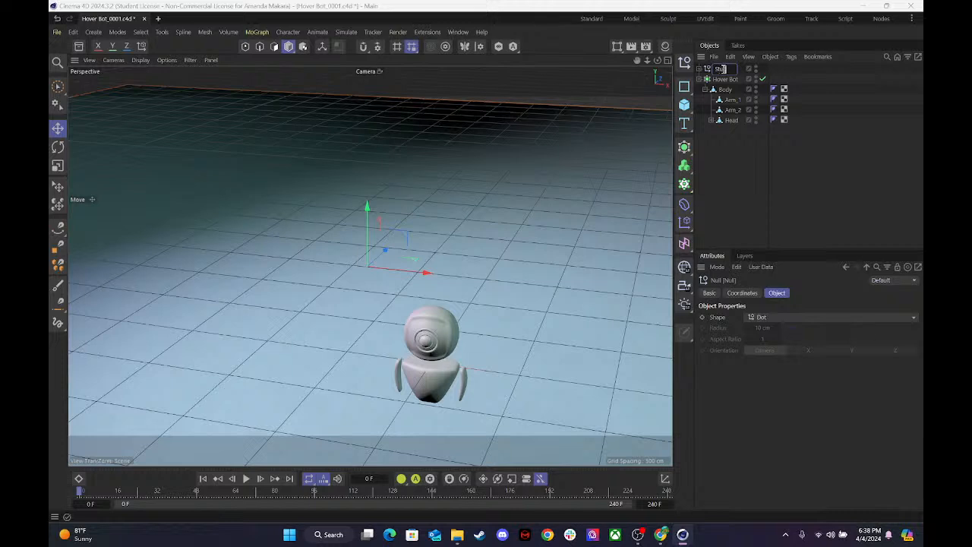
left_click(722, 182)
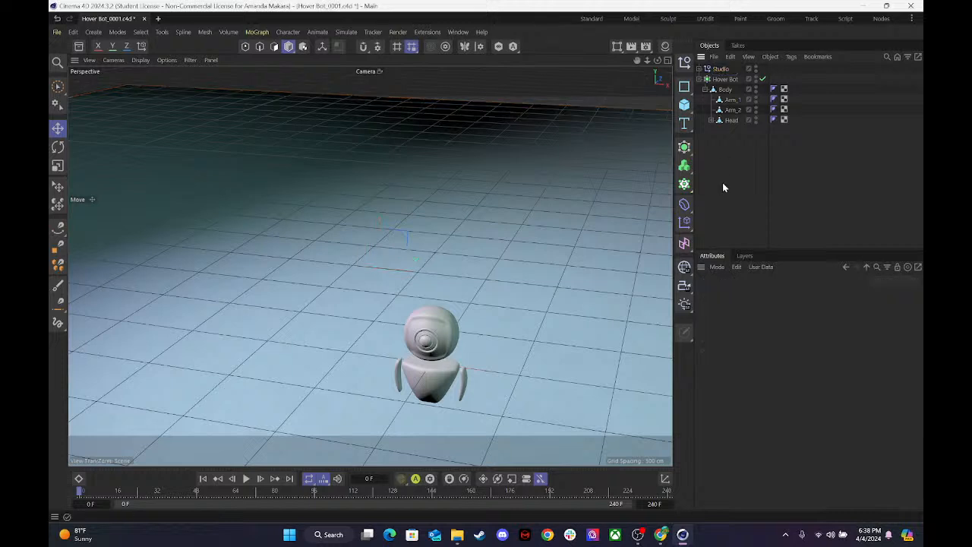
Delete the Protection tag from the Camera inside Studio and reframe the hover bot near the centre of the scene Camera's view.
left_click(698, 70)
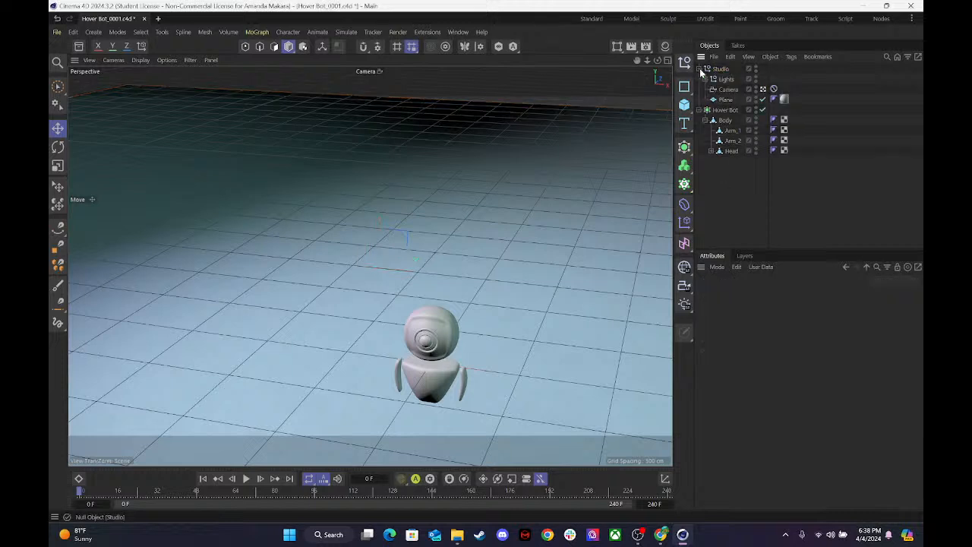
left_click(763, 89)
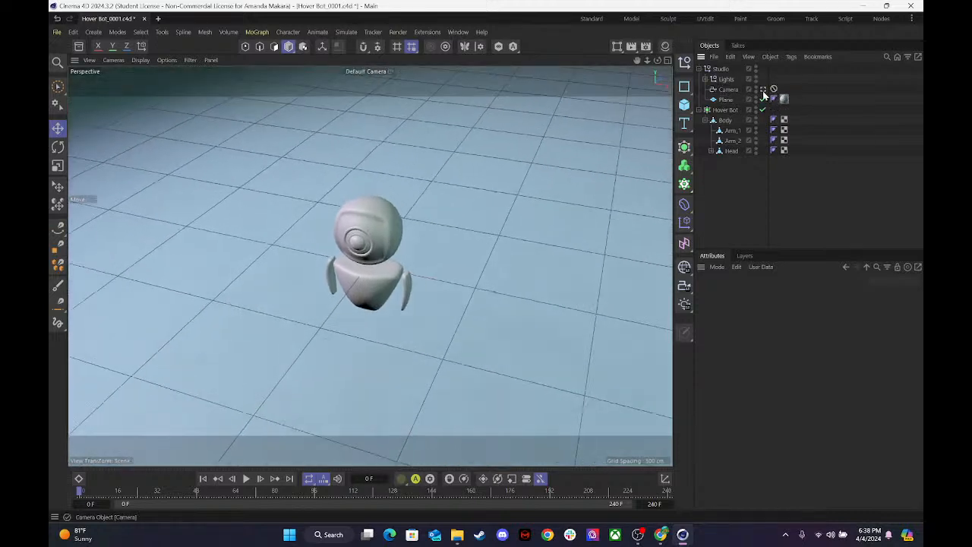
left_click(763, 89)
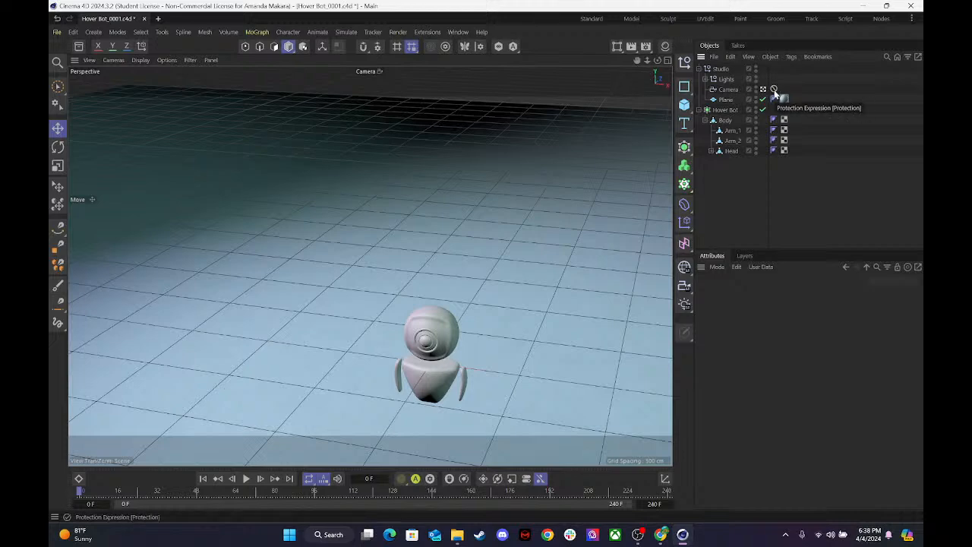
left_click(763, 89)
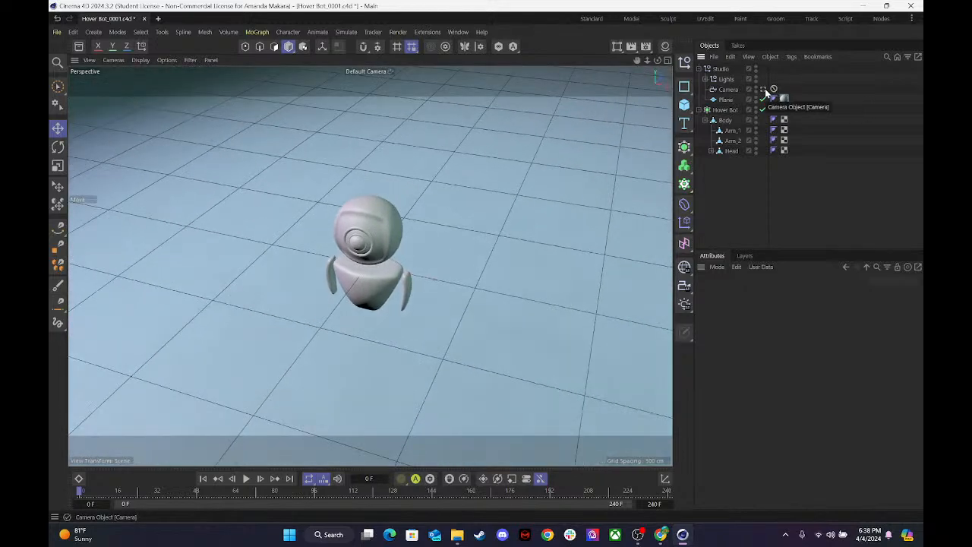
left_click(731, 89)
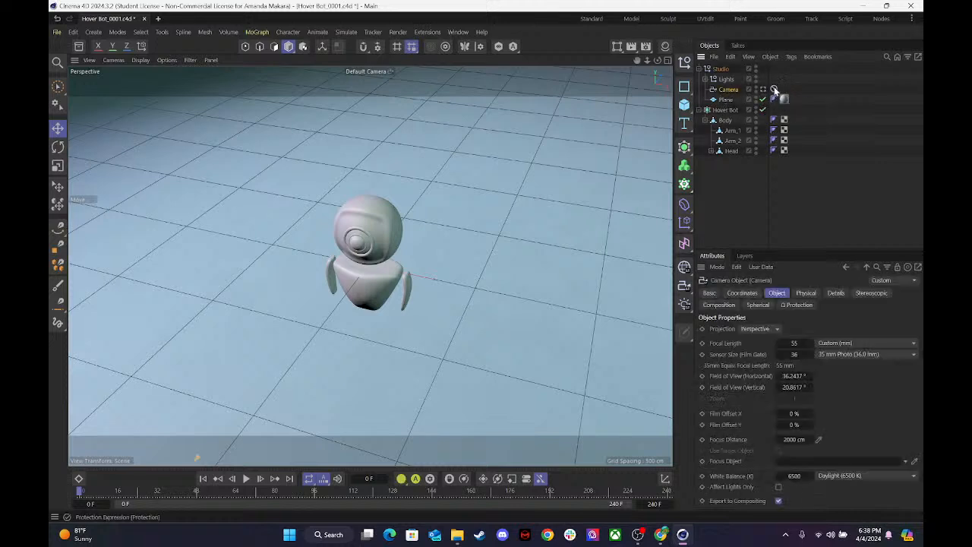
left_click(773, 88)
key("Delete")
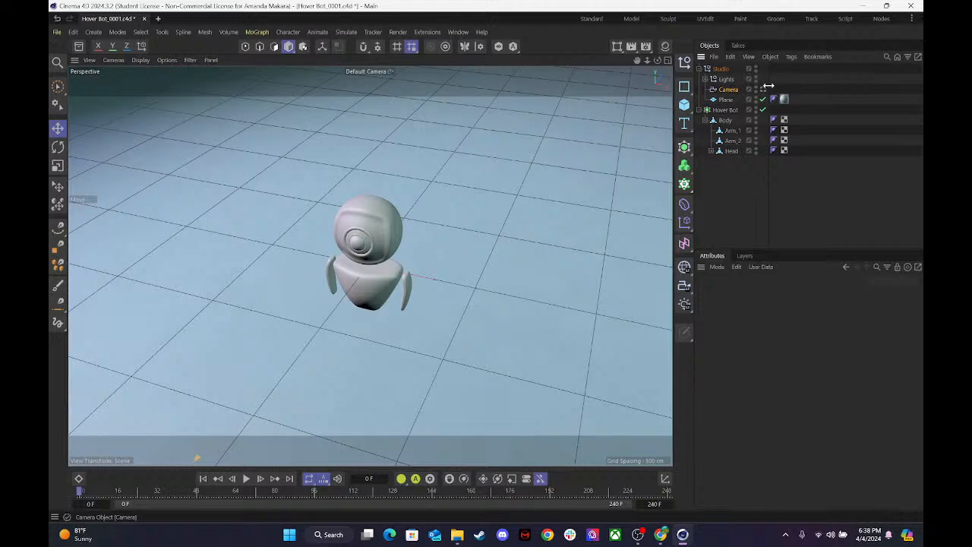
left_click(763, 89)
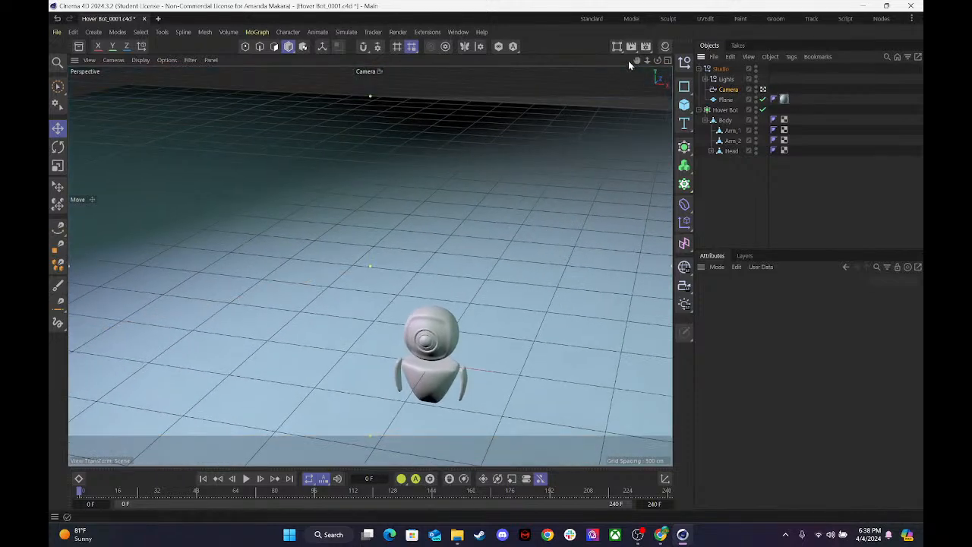
mouse_move(658, 60)
left_mouse_down()
mouse_move(627, 30)
mouse_move(647, 82)
mouse_move(624, 13)
mouse_move(638, 77)
mouse_move(665, 65)
mouse_move(662, 77)
mouse_move(646, 59)
mouse_move(637, 66)
mouse_move(636, 4)
mouse_move(647, 65)
mouse_move(670, 64)
left_mouse_up()
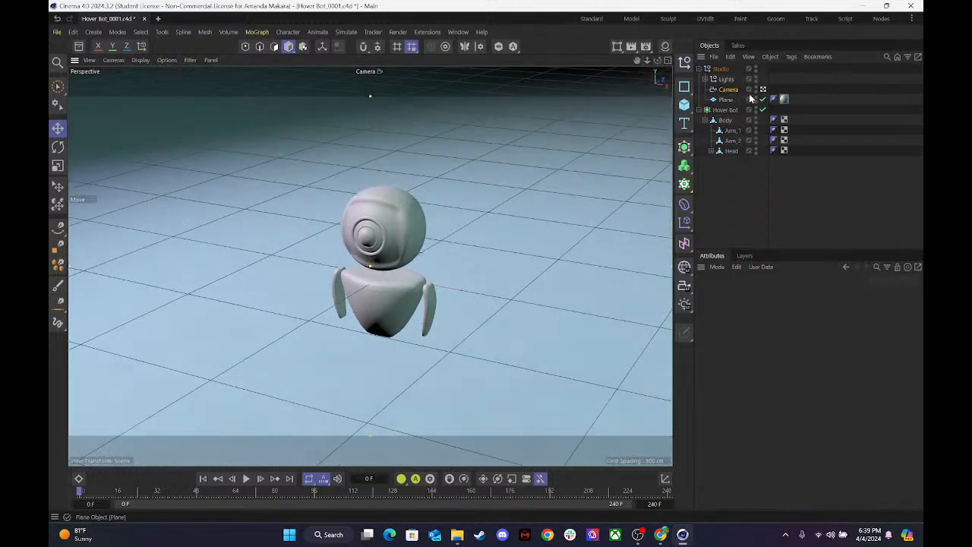
Add a Protection rigging tag to the reframed Camera.
right_click(717, 91)
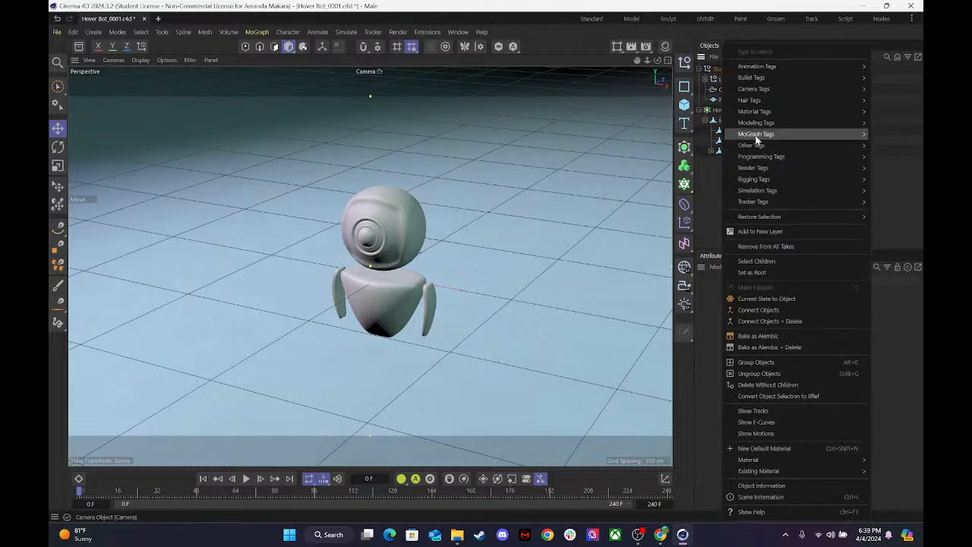
mouse_move(757, 160)
mouse_move(758, 191)
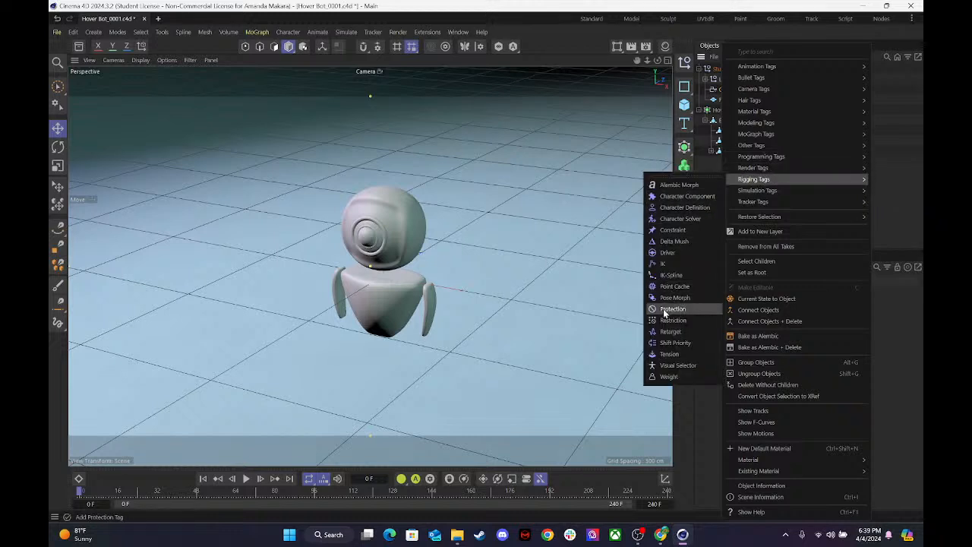
left_click(672, 309)
left_click(737, 195)
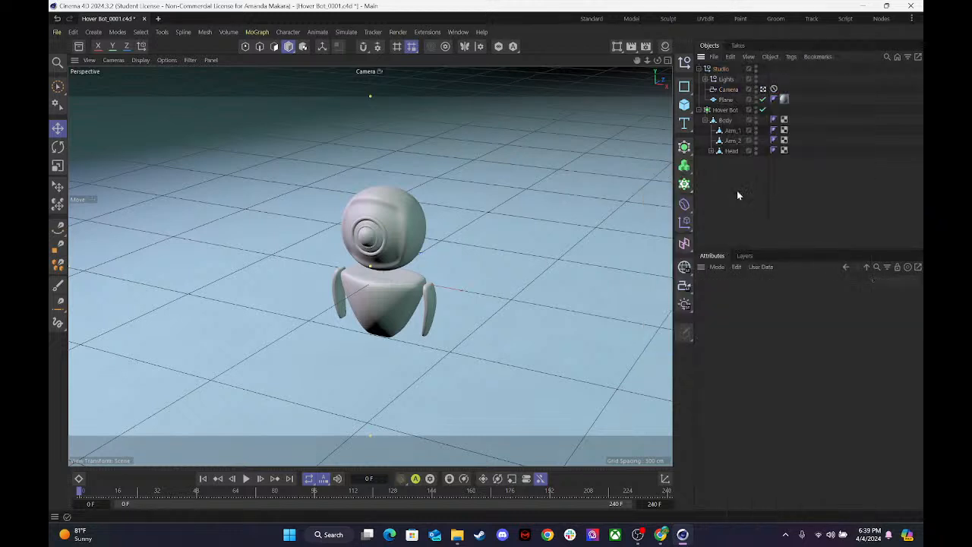
Switch the viewport from the scene Camera to the default camera and save the project.
left_click(763, 89)
left_click(763, 88)
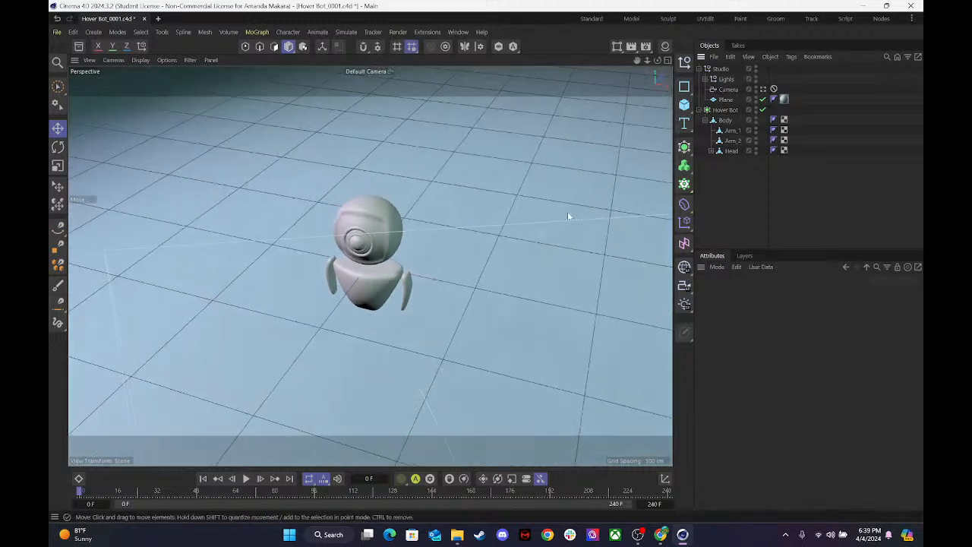
key("ctrl+s")
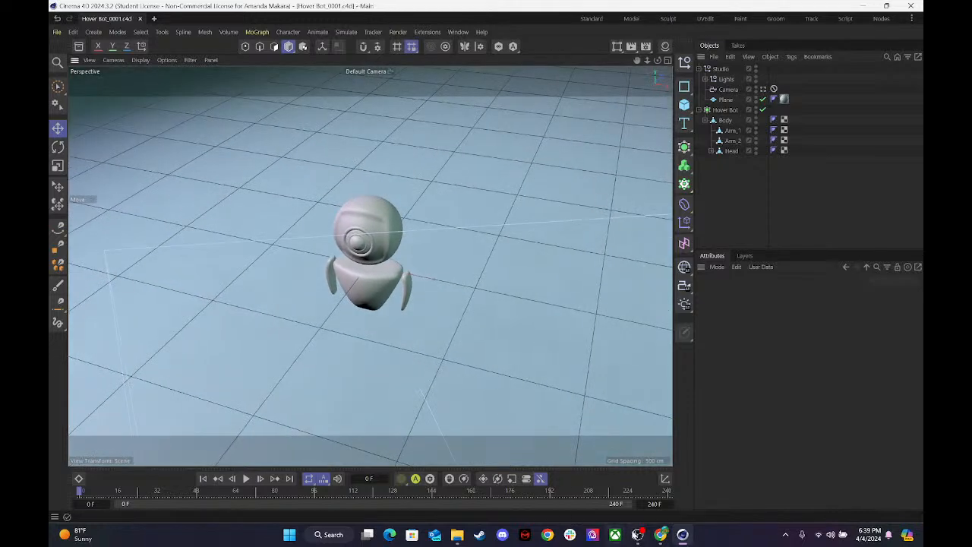
left_click(636, 533)
left_click(636, 534)
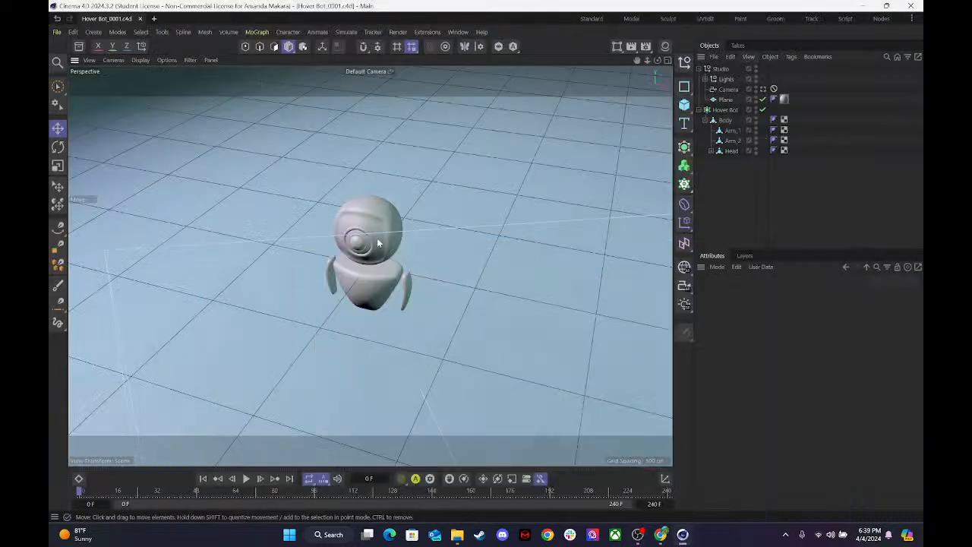
Open the Material Manager and the Asset Browser alongside the perspective view.
mouse_move(657, 61)
left_mouse_down()
mouse_move(536, 82)
mouse_move(657, 79)
mouse_move(661, 64)
left_mouse_up()
left_click(665, 60)
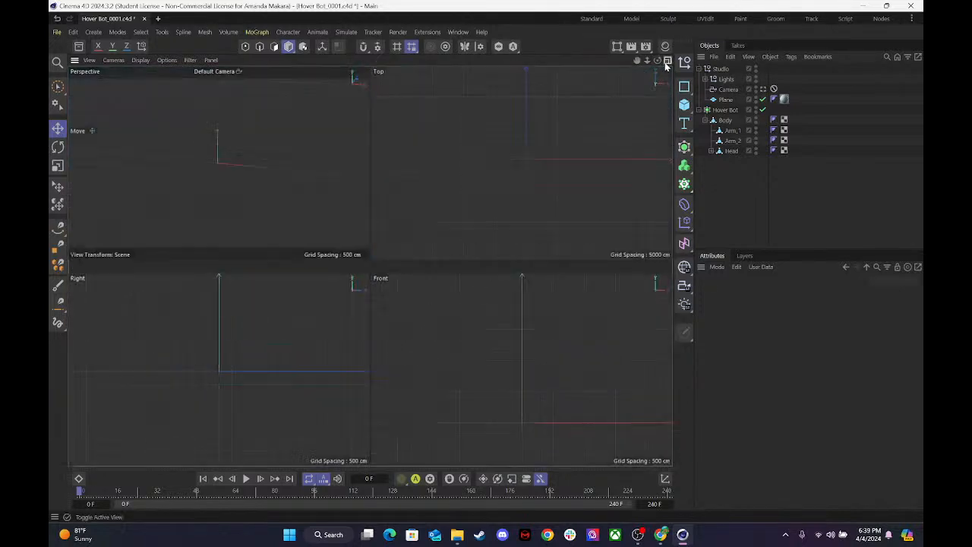
left_click(665, 57)
left_click(665, 59)
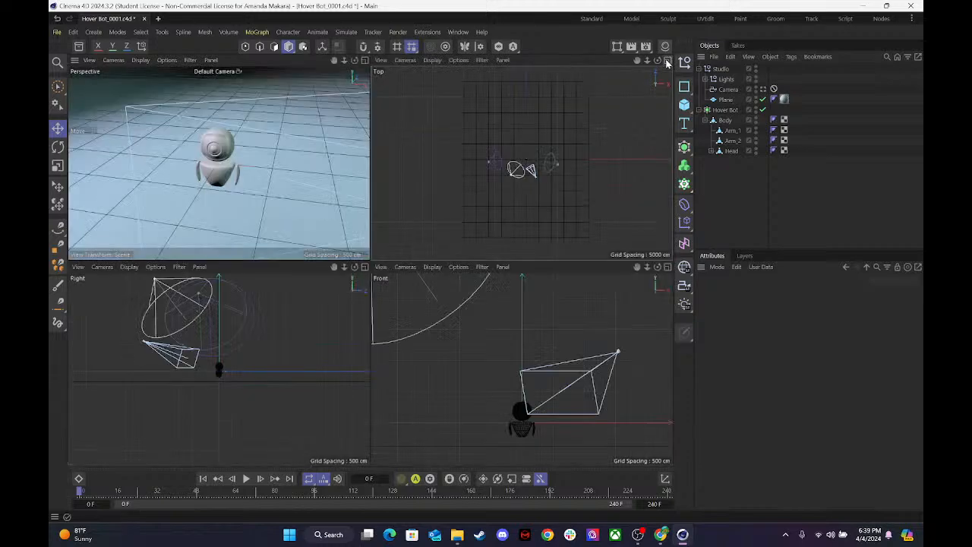
left_click(365, 61)
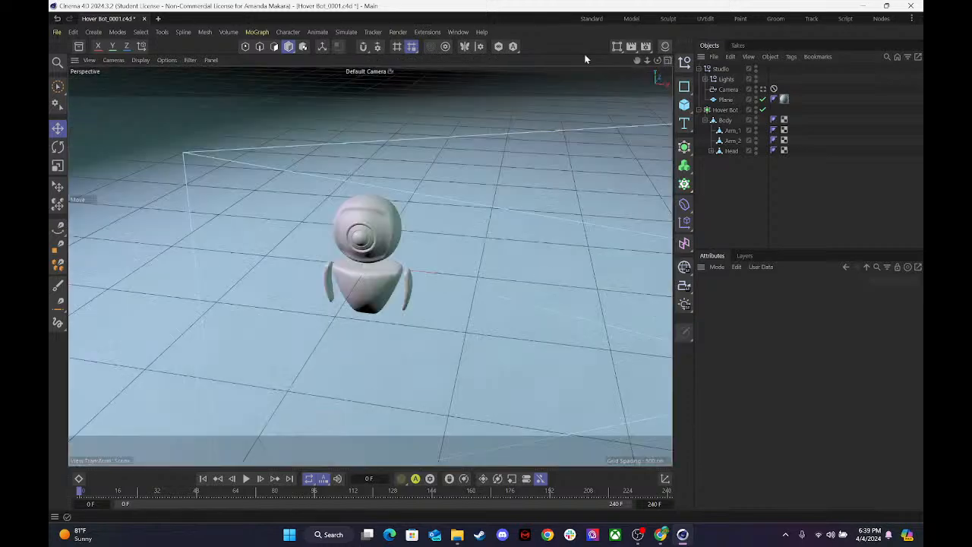
left_click(668, 45)
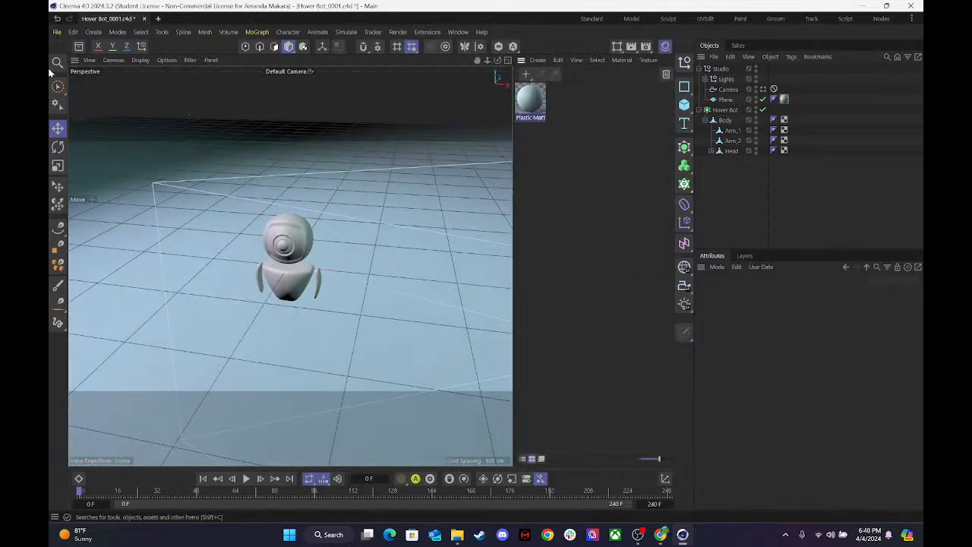
left_click(78, 47)
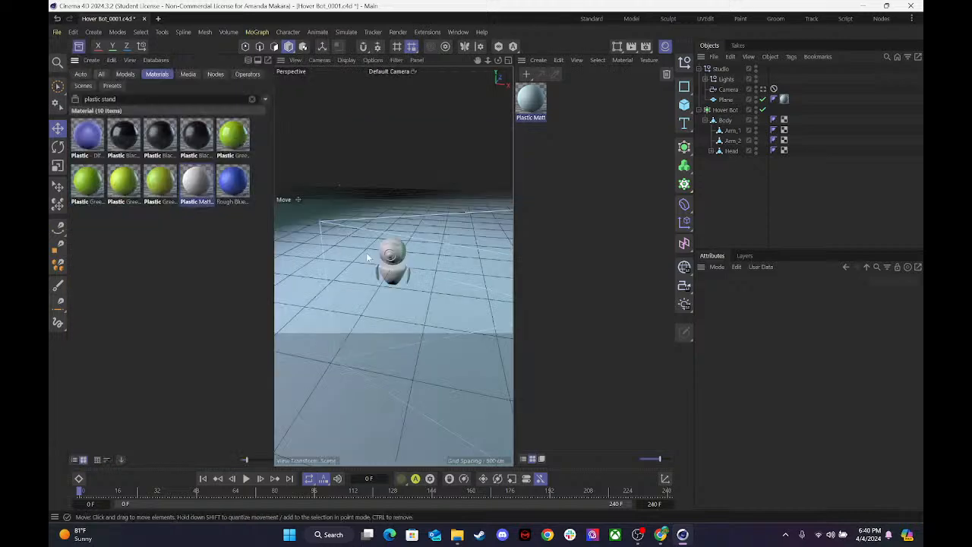
Add the Plastic Green - Fake SSS - Med Roughness material to the scene and apply it to the hover bot's Body.
left_click_drag(488, 59, 465, 60)
left_click_drag(487, 60, 504, 60)
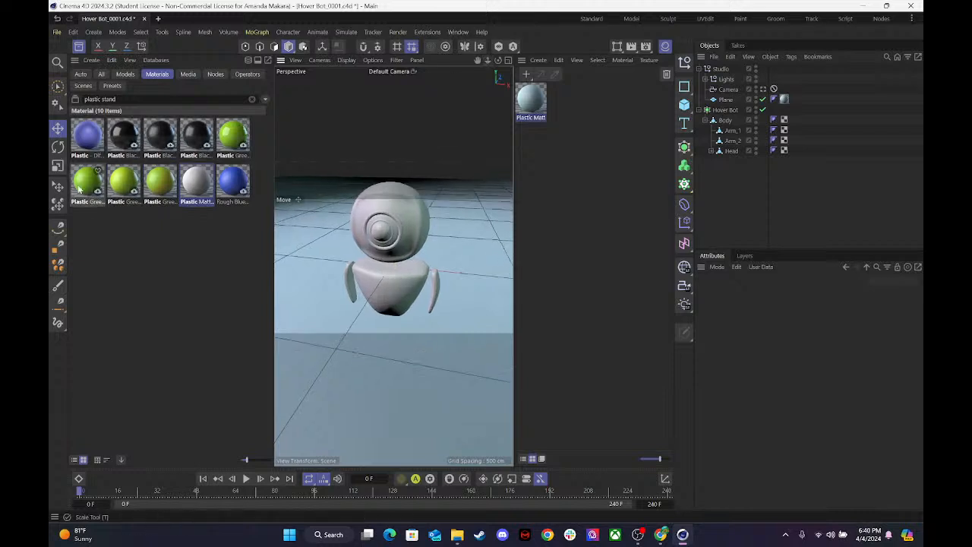
left_click(111, 188)
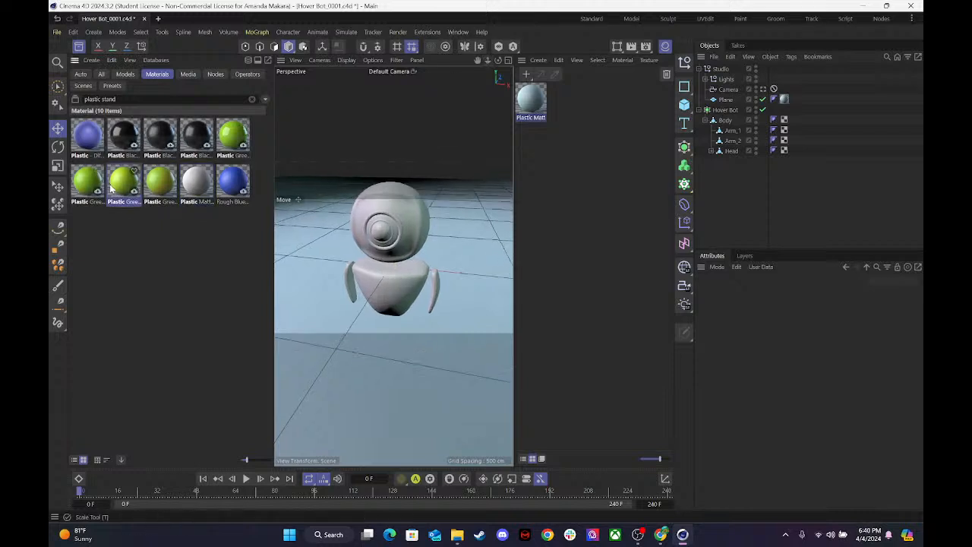
double_click(158, 188)
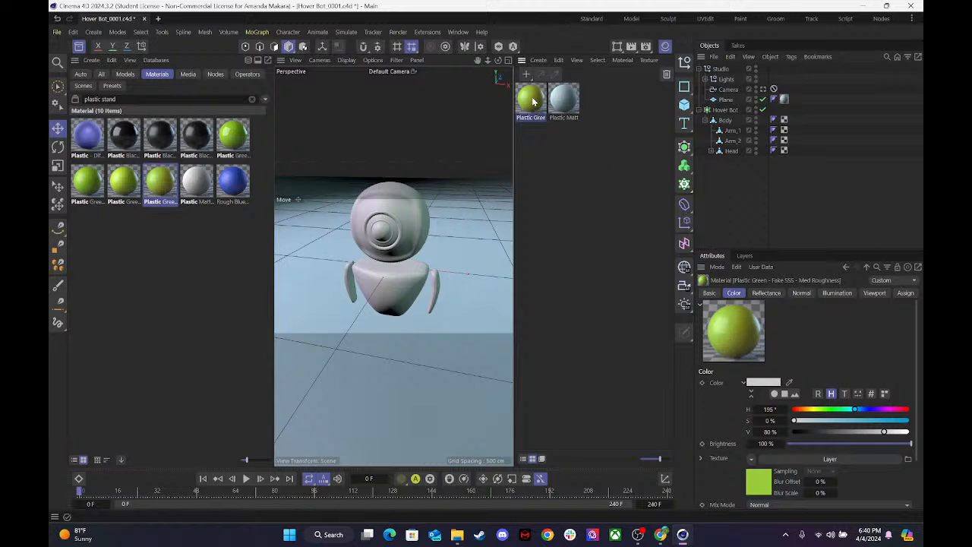
left_click_drag(379, 283, 379, 284)
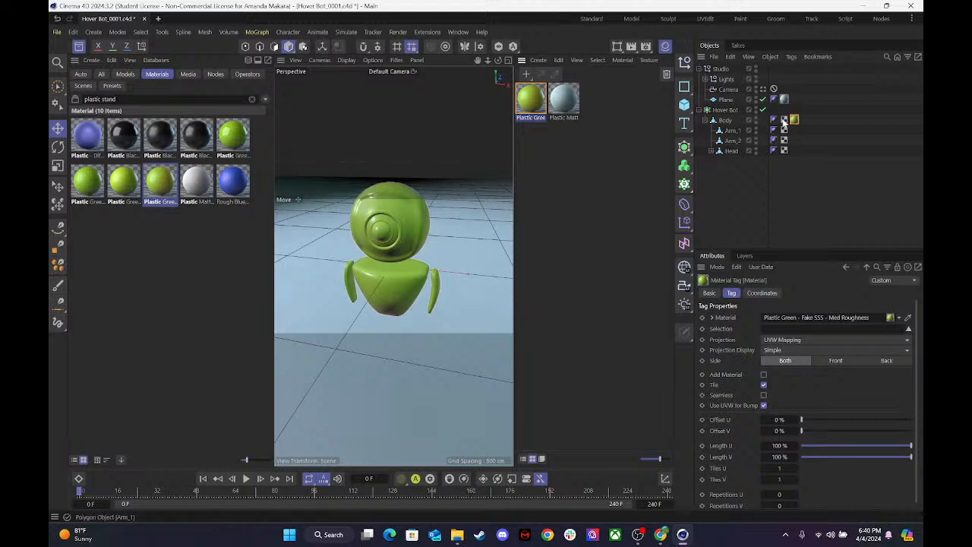
left_click(707, 122)
left_click(708, 122)
left_click(726, 122)
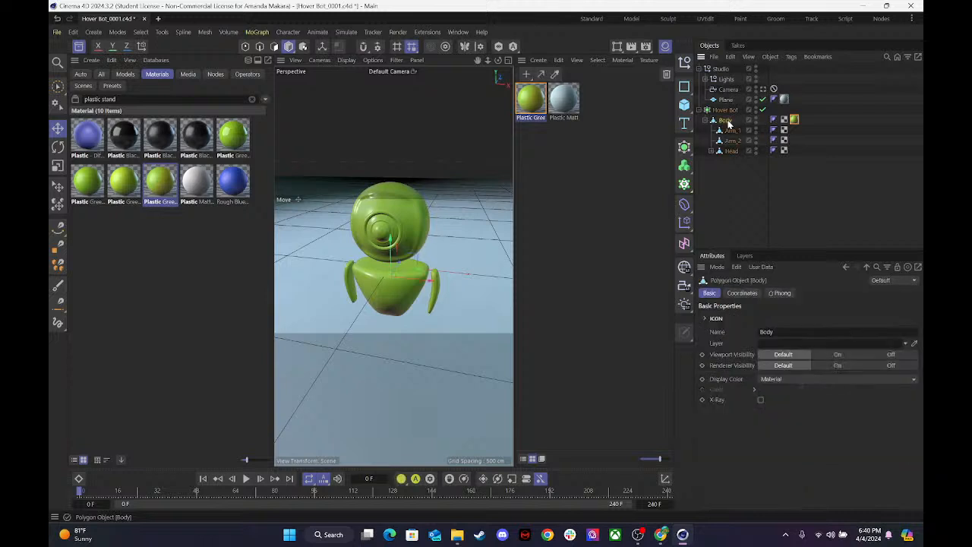
left_click(729, 151)
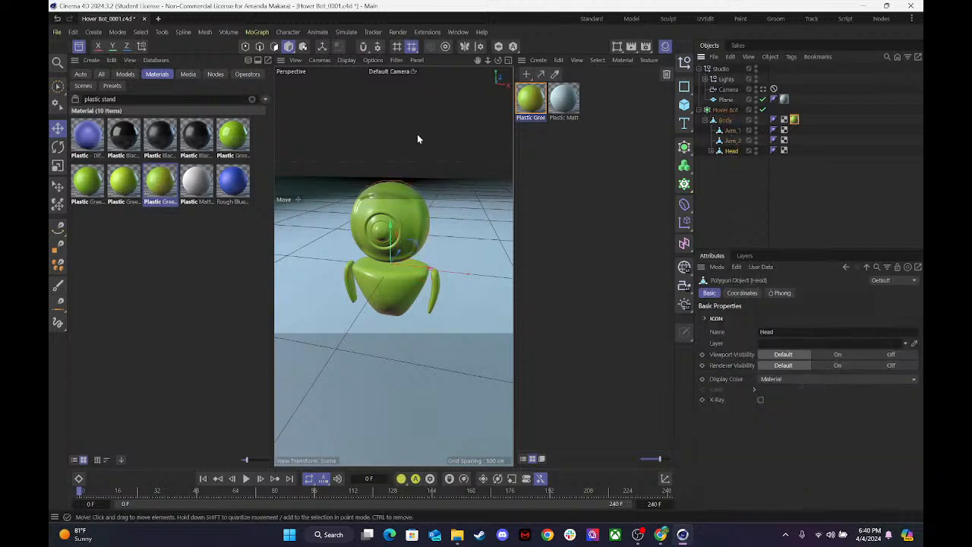
Inspect the green plastic material's Color, Reflectance and Normal channels and render the view to examine it on the bot.
double_click(530, 98)
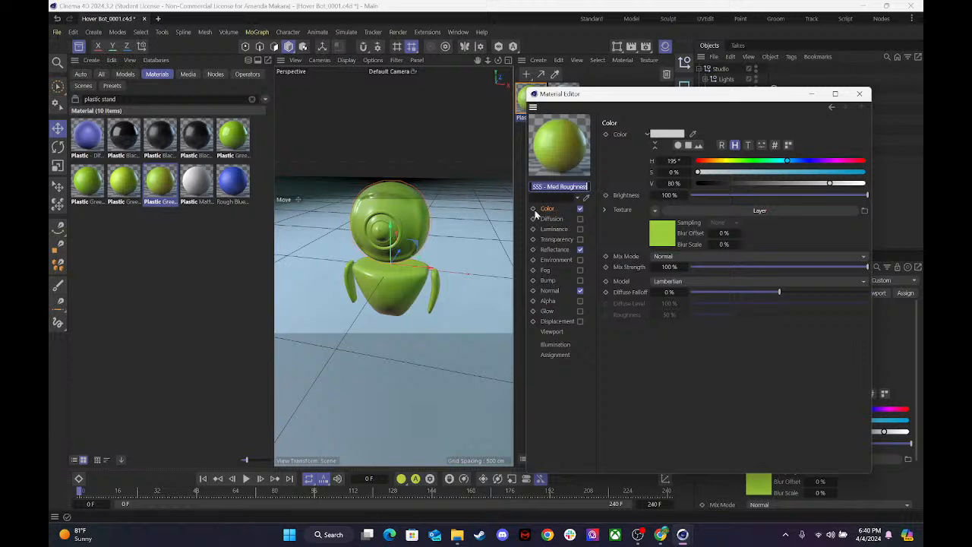
left_click(562, 249)
left_click(559, 291)
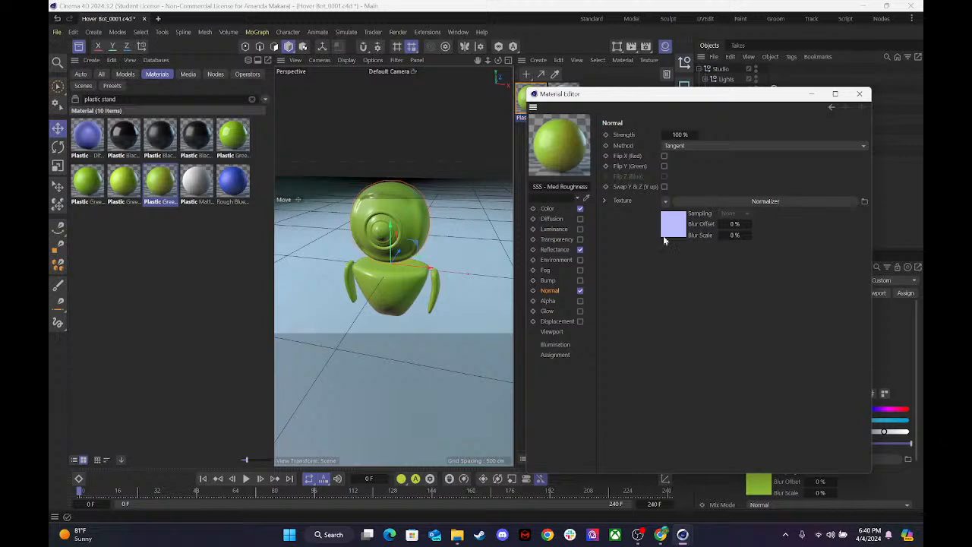
left_click(565, 251)
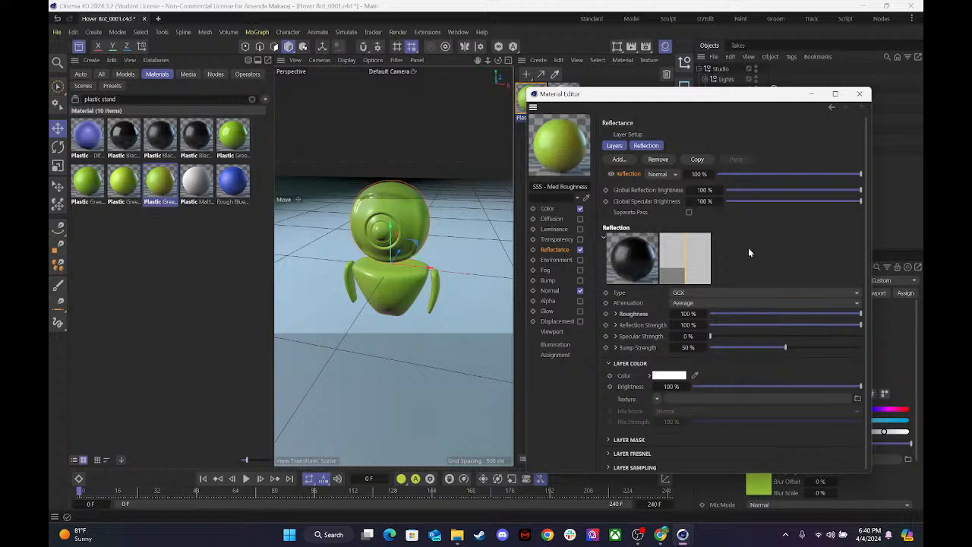
scroll(747, 252, "down", 1)
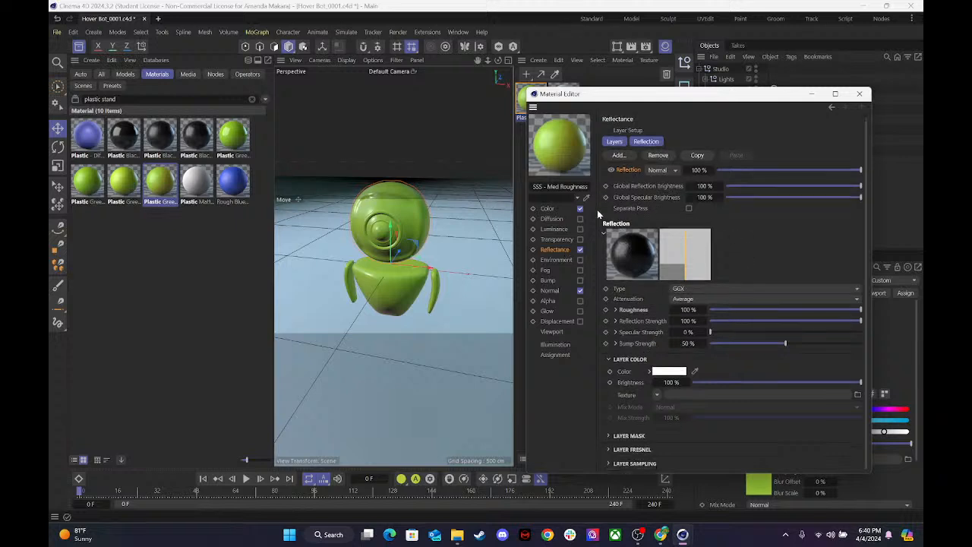
left_click(558, 211)
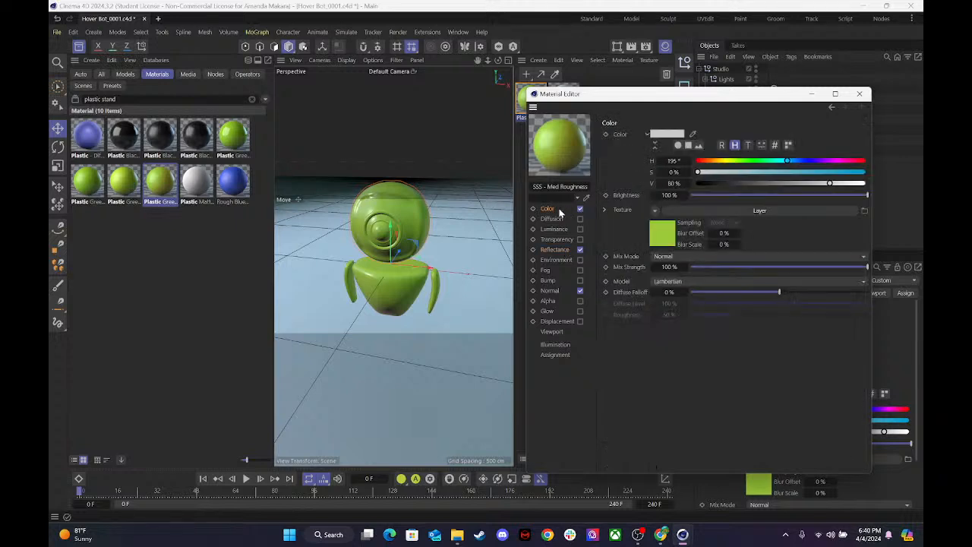
left_click(858, 95)
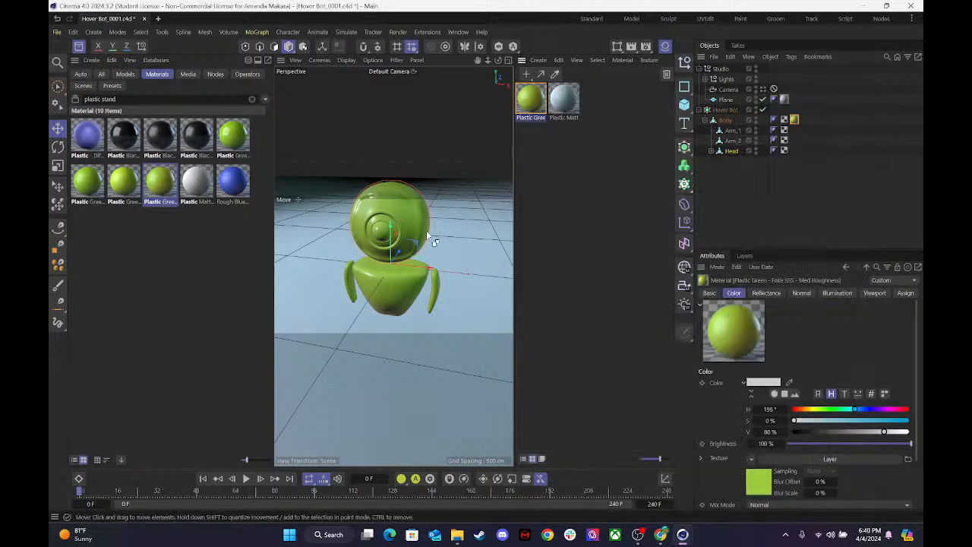
key("ctrl+r")
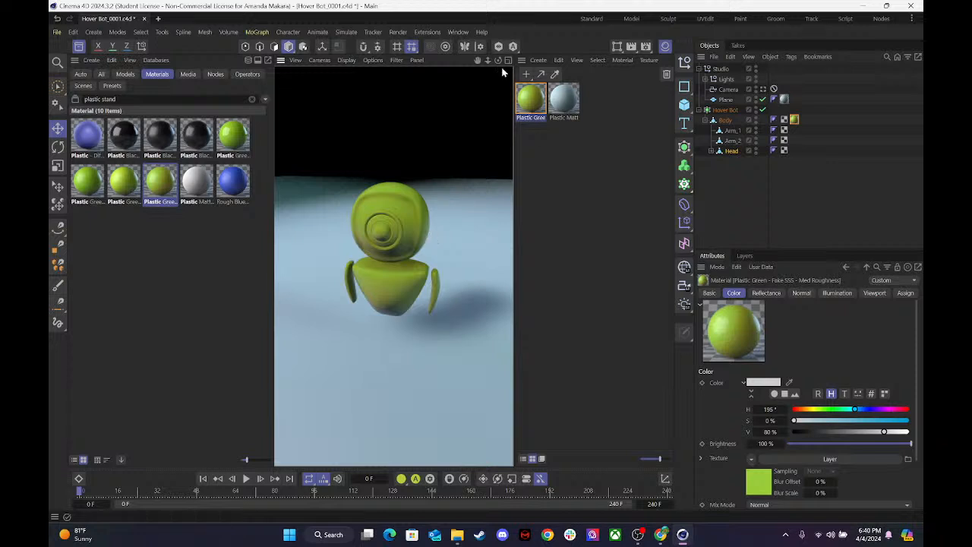
In the green material's Colorize gradient, set the end knot's saturation to about 11% and the start knot's hue to 95°.
double_click(533, 106)
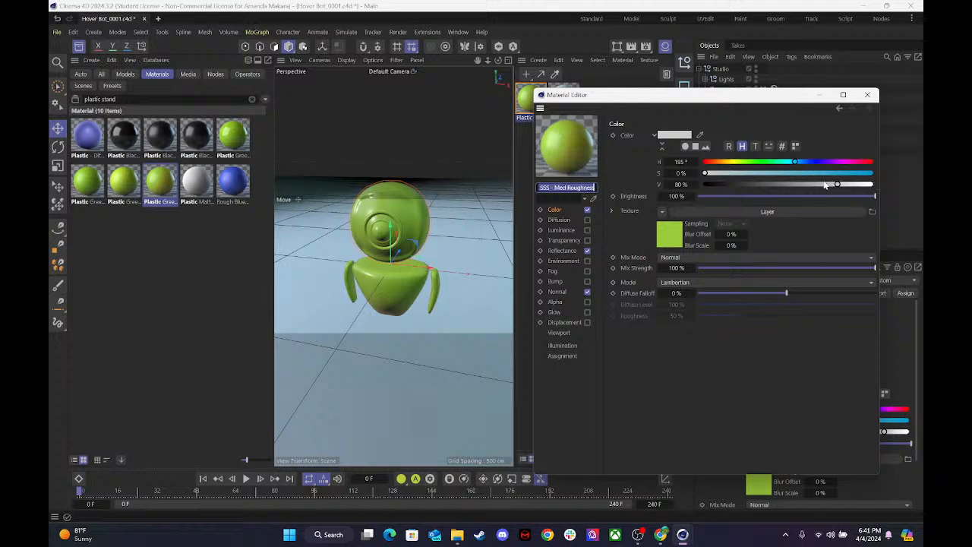
left_click(675, 239)
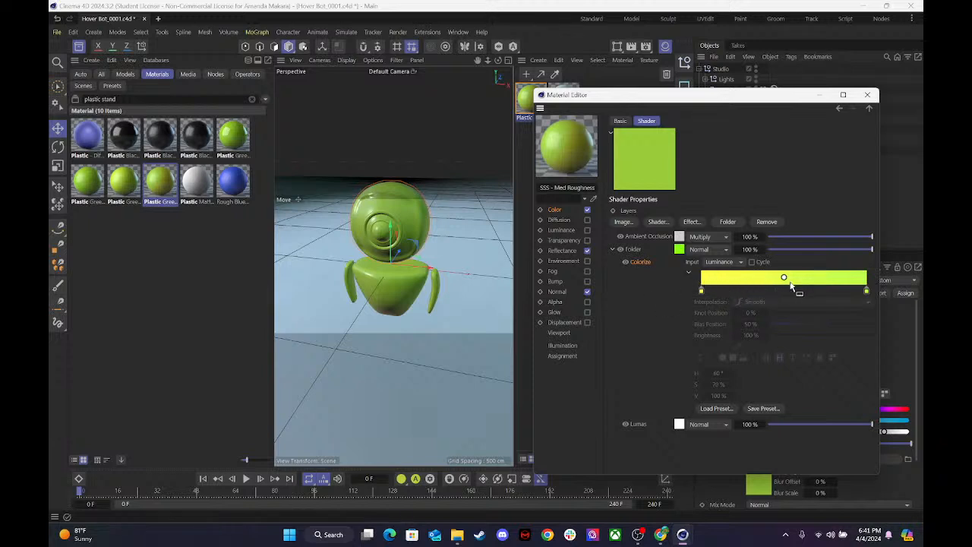
left_click(867, 291)
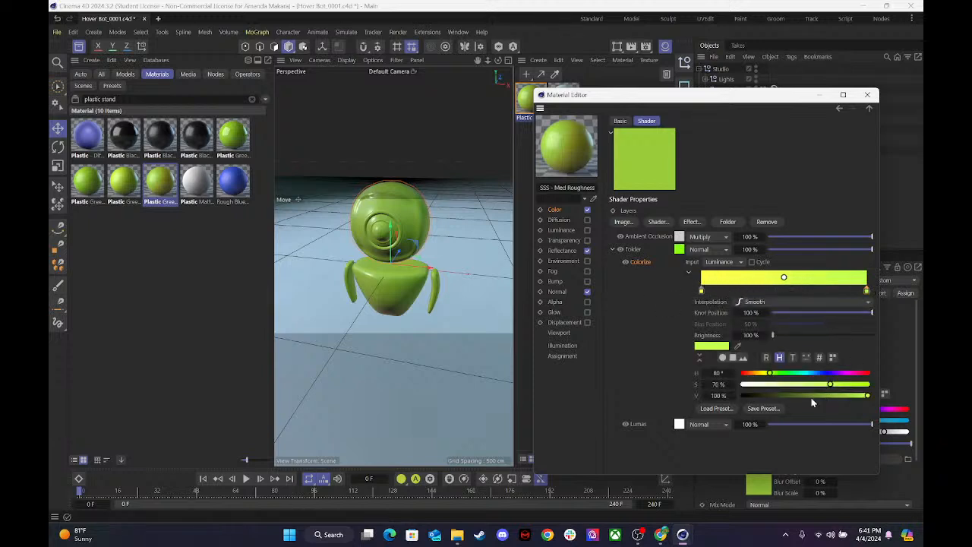
left_click_drag(813, 388, 760, 390)
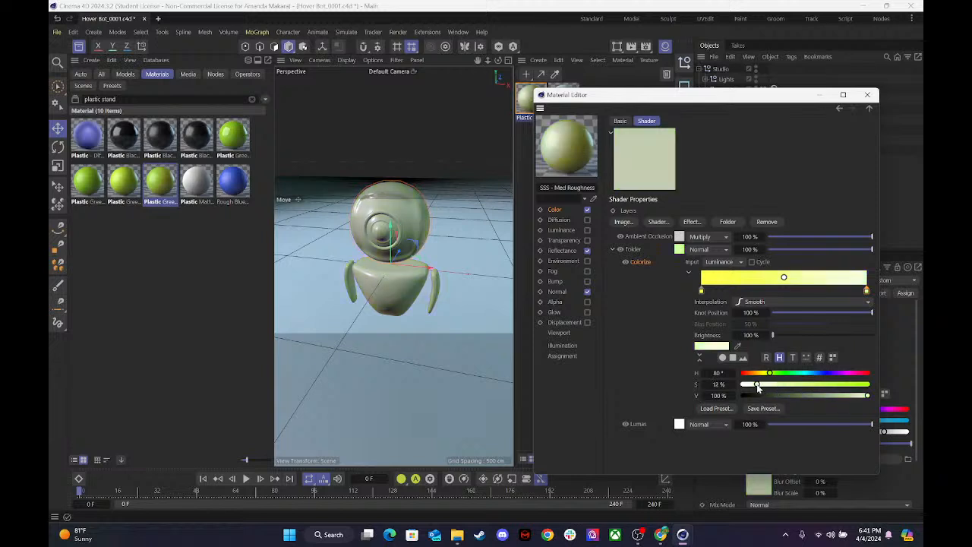
left_click(700, 291)
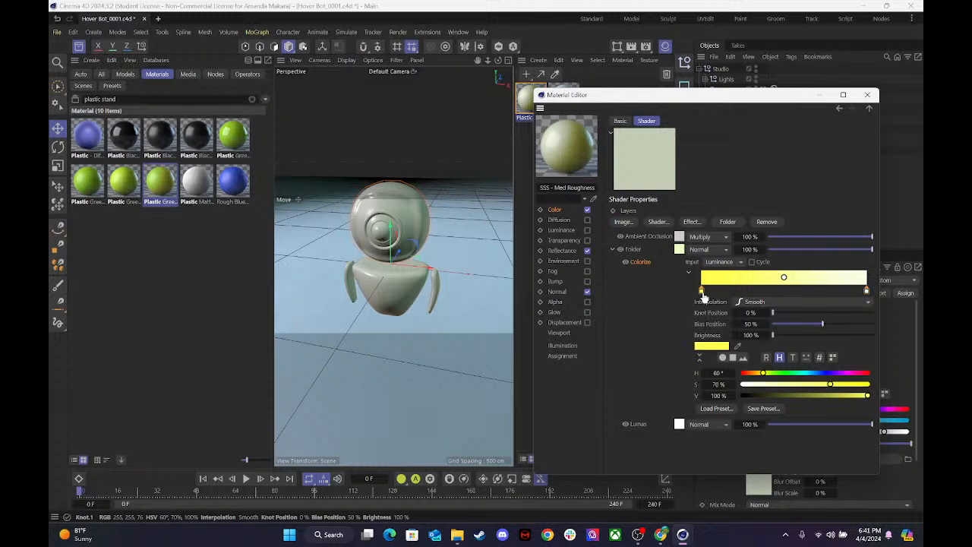
left_click(776, 373)
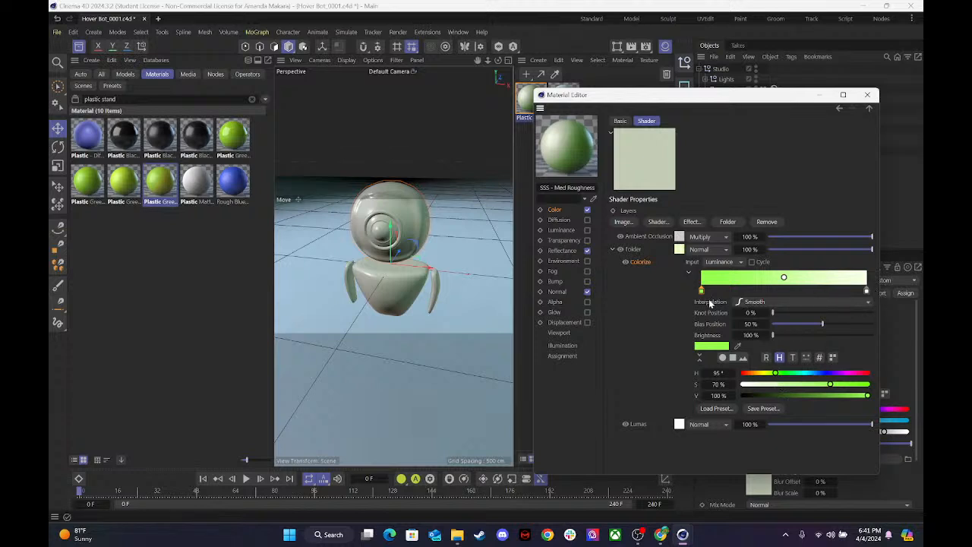
Shift the Colorize gradient's bias position to about 6.83% and render the view.
left_click_drag(785, 282, 711, 278)
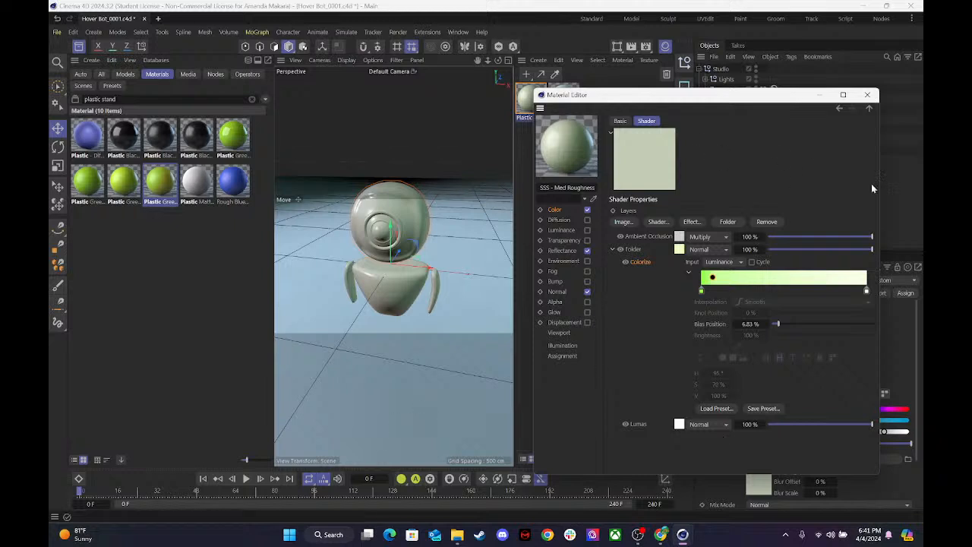
left_click(867, 94)
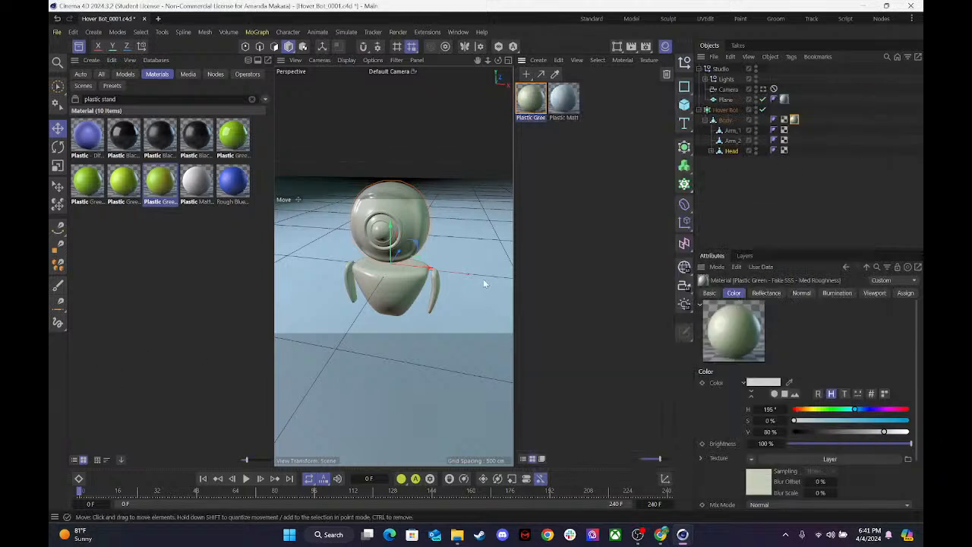
key("ctrl+r")
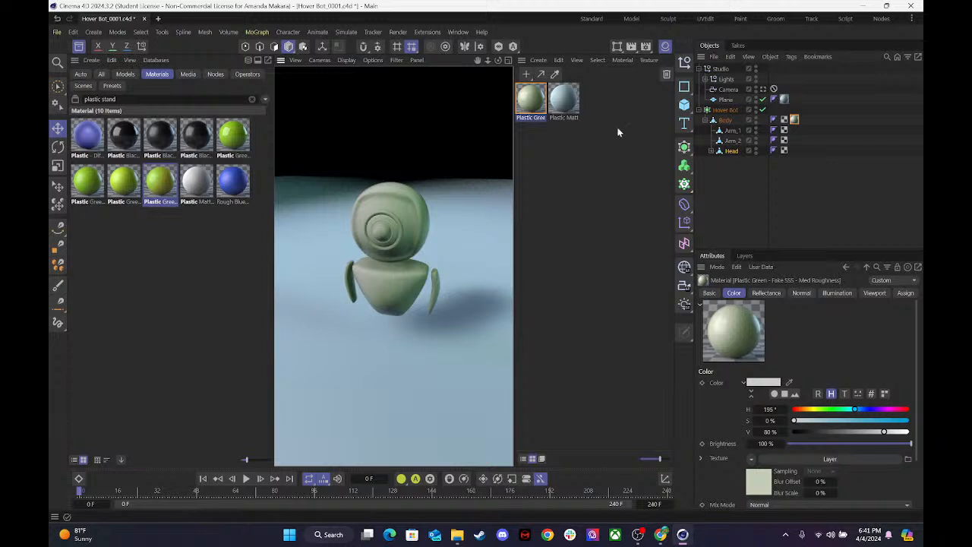
Lower the saturation of the Colorize gradient's end knot to 5% and render the view.
double_click(538, 102)
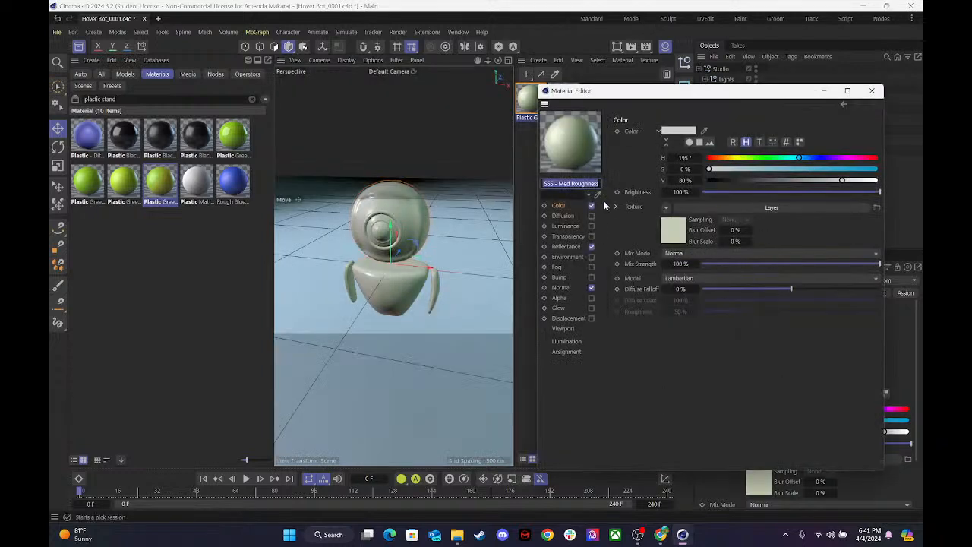
left_click(672, 228)
double_click(871, 286)
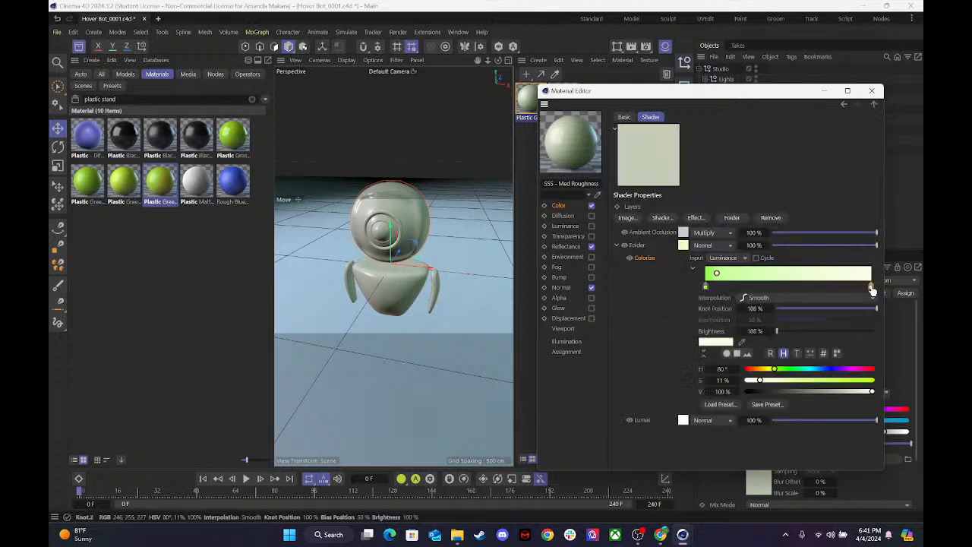
left_click_drag(657, 317, 649, 321)
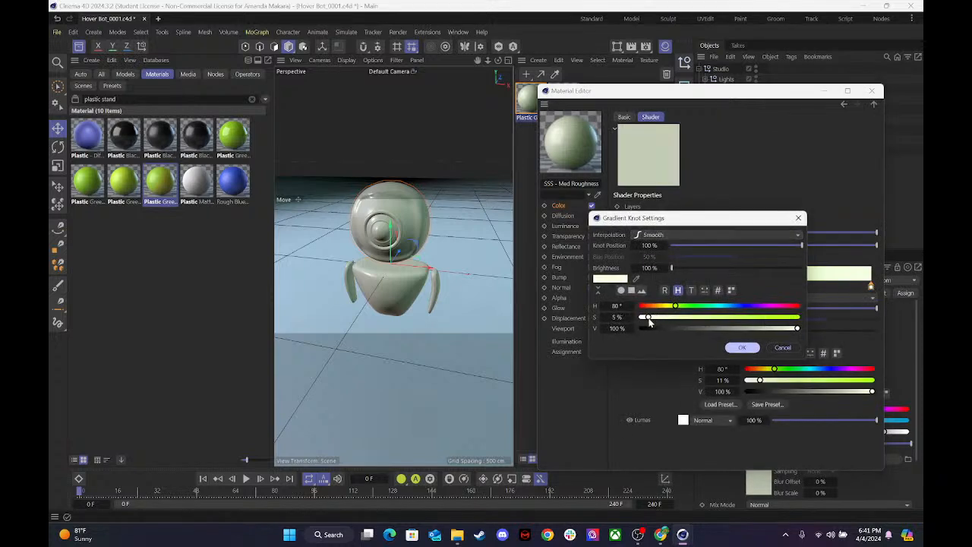
left_click(741, 346)
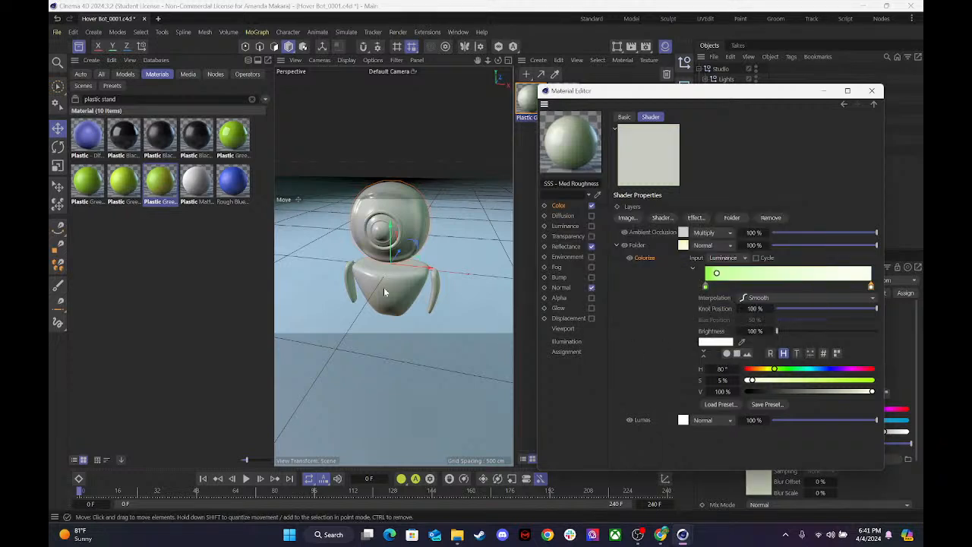
key("ctrl+r")
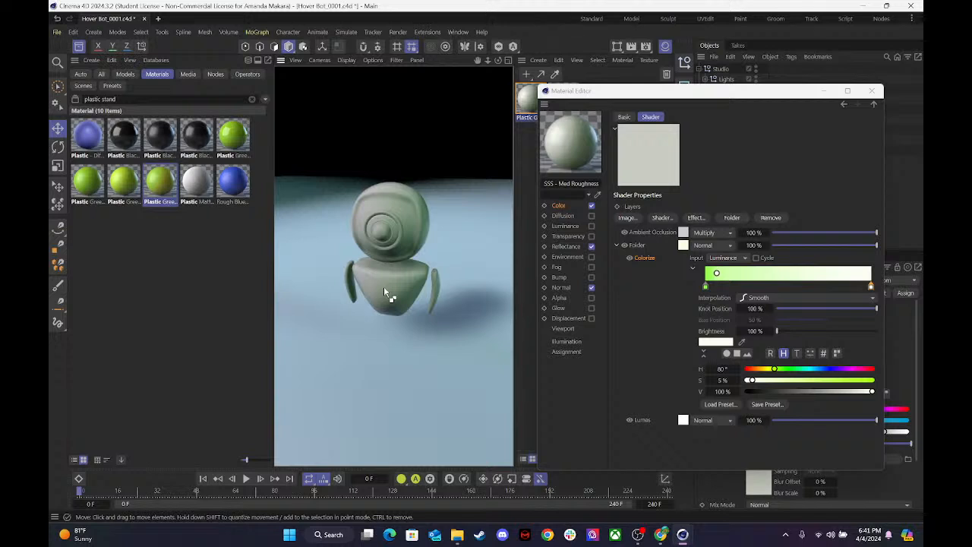
Set the Colorize gradient's bias position to about 17.65%, render the view and close the Material Editor.
mouse_move(741, 275)
left_mouse_down()
mouse_move(718, 275)
mouse_move(735, 275)
left_mouse_up()
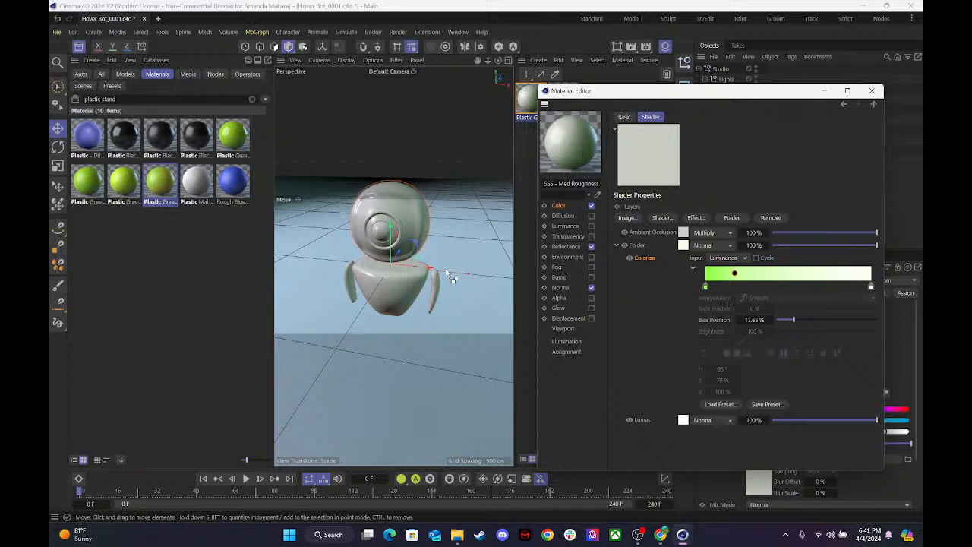
key("ctrl+r")
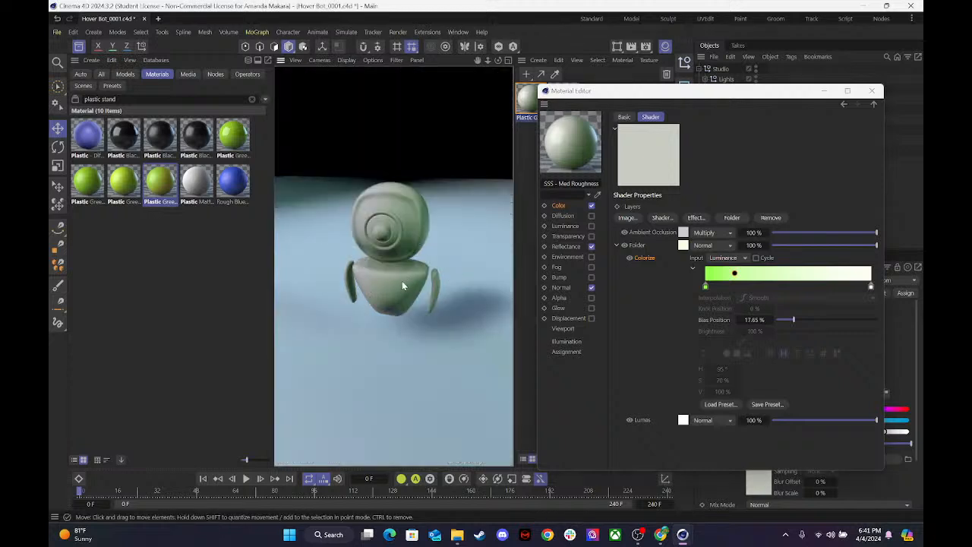
left_click(437, 198)
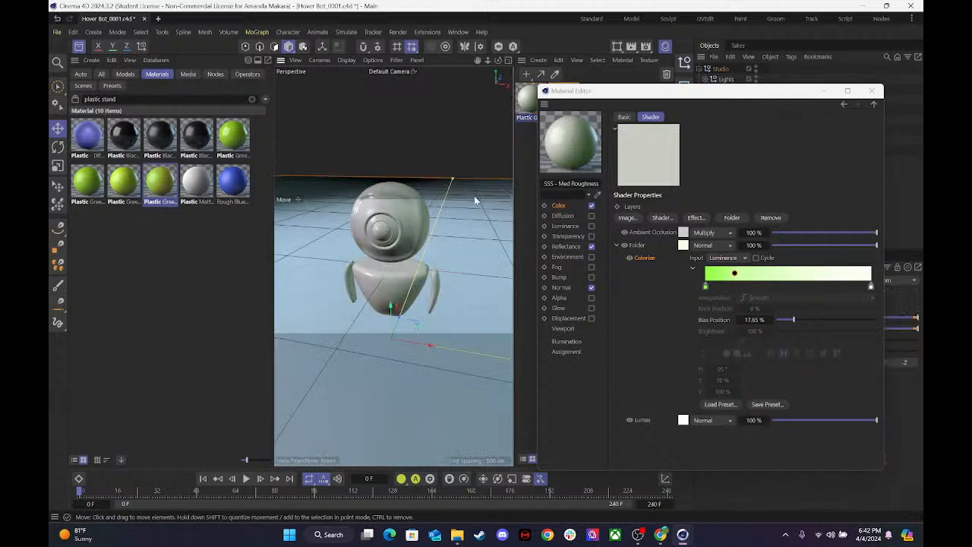
left_click(871, 92)
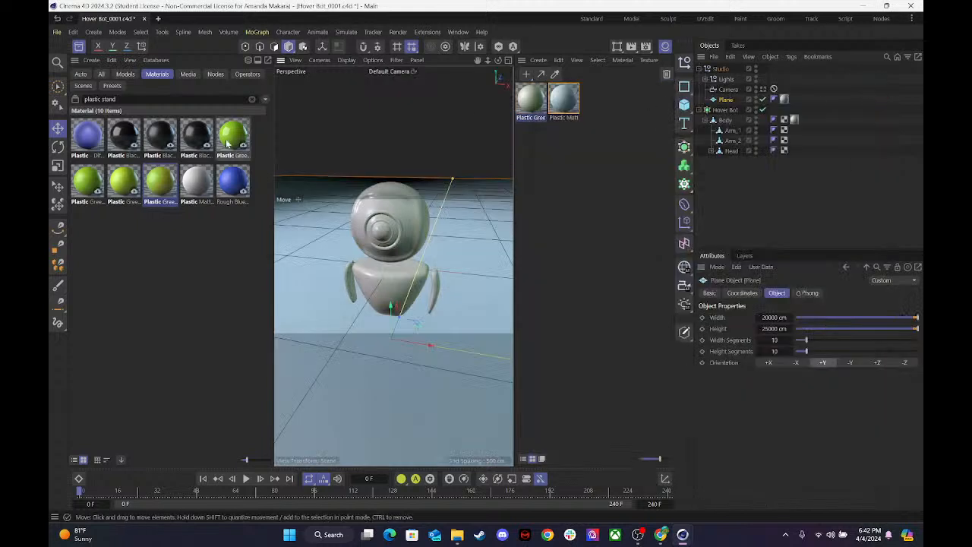
Add the Plastic Black - High Roughness material to the scene and apply it to the Eyeball inside Head.
left_click(156, 141)
left_click_drag(571, 143, 571, 143)
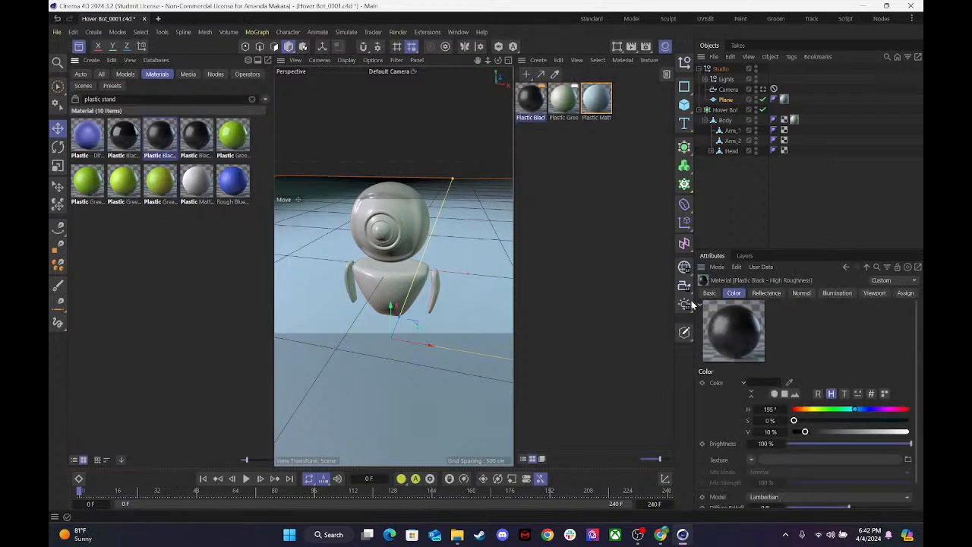
left_click(710, 150)
left_click_drag(530, 107, 736, 164)
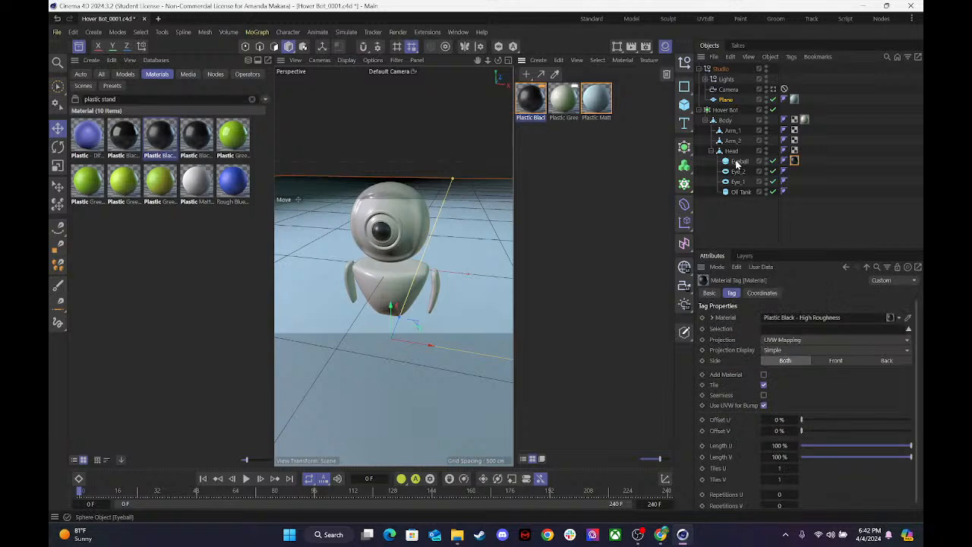
Apply the black plastic material to Eye_2, Eye_1 and Oil Tank inside Head.
left_click_drag(561, 111, 738, 170)
left_click_drag(537, 105, 734, 181)
left_click_drag(536, 103, 741, 192)
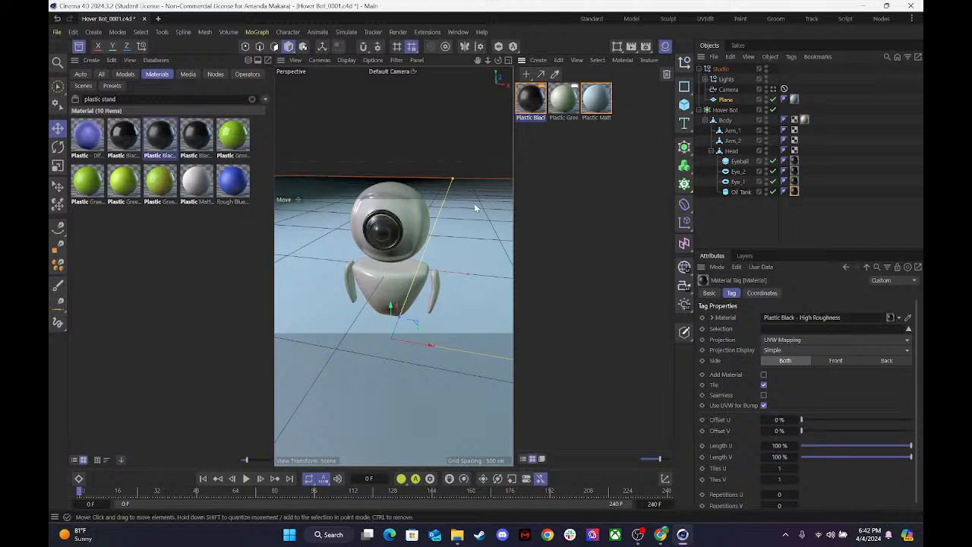
left_click(600, 185)
left_click(379, 235)
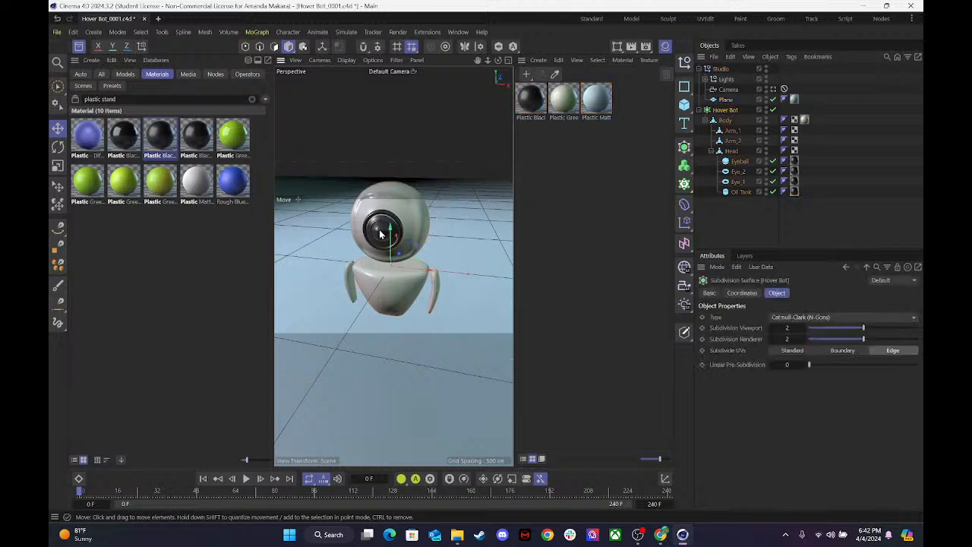
Duplicate the Plastic Black - High Roughness material in the scene's material collection.
left_click_drag(487, 60, 523, 42)
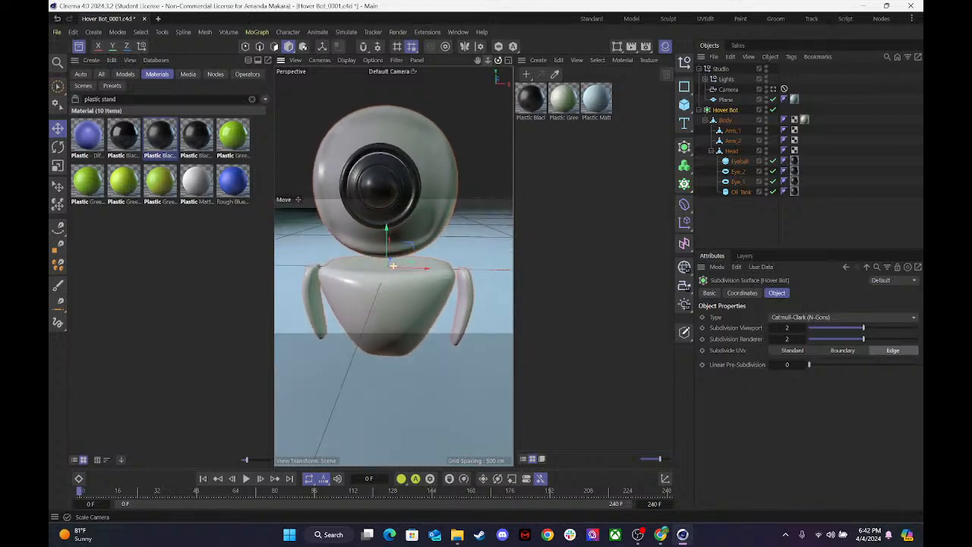
left_click(739, 193)
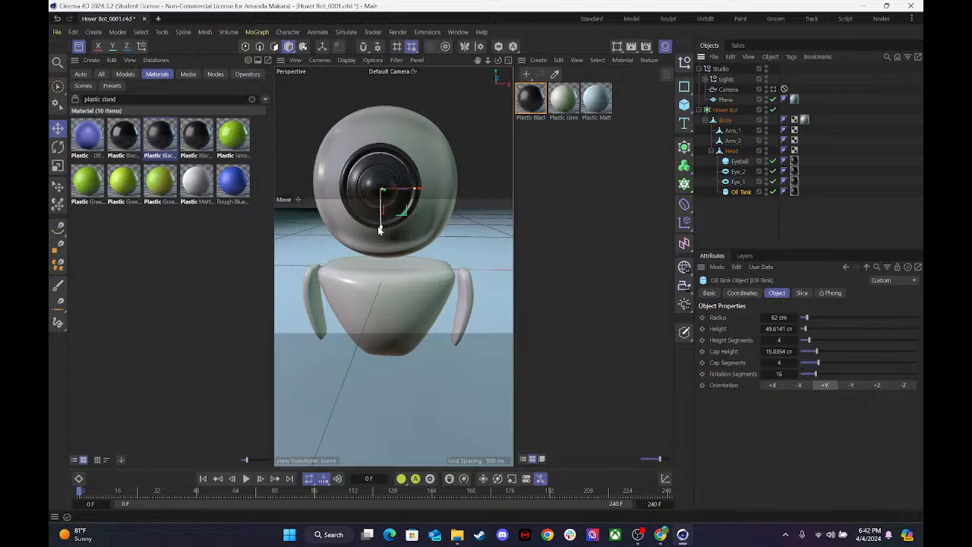
left_click_drag(379, 229, 381, 228)
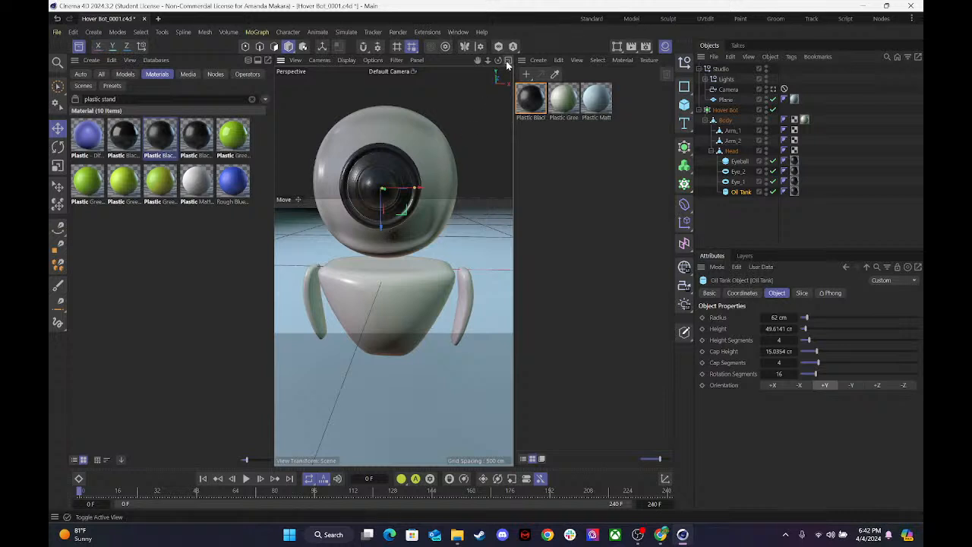
right_click(556, 106)
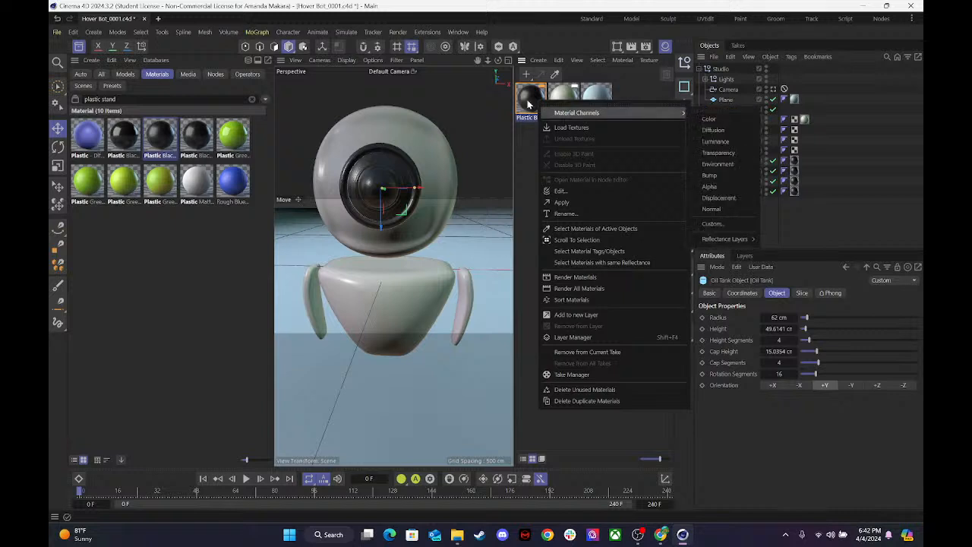
left_click(529, 101)
key("ctrl+v")
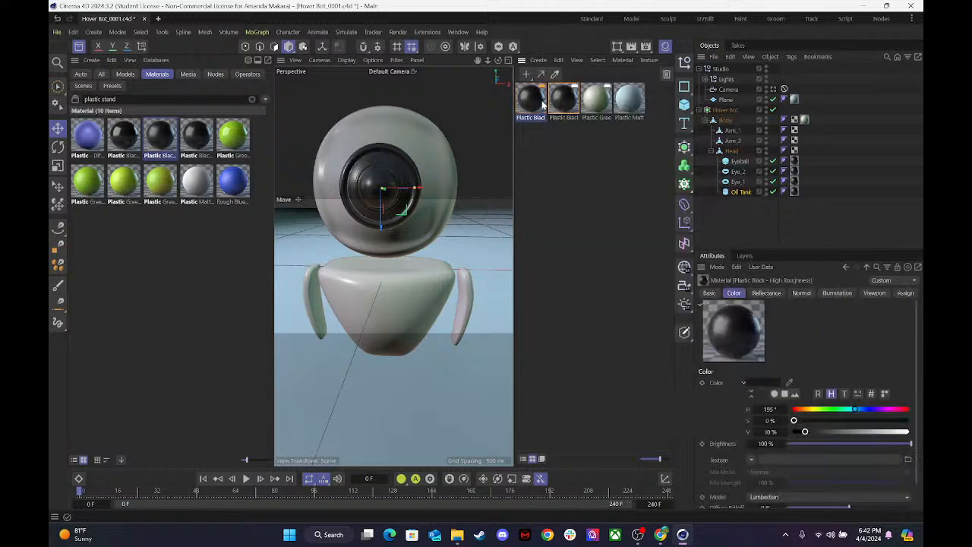
Lighten the second black plastic material to grey by setting its color value (V) to 44%, and close the editor.
double_click(575, 98)
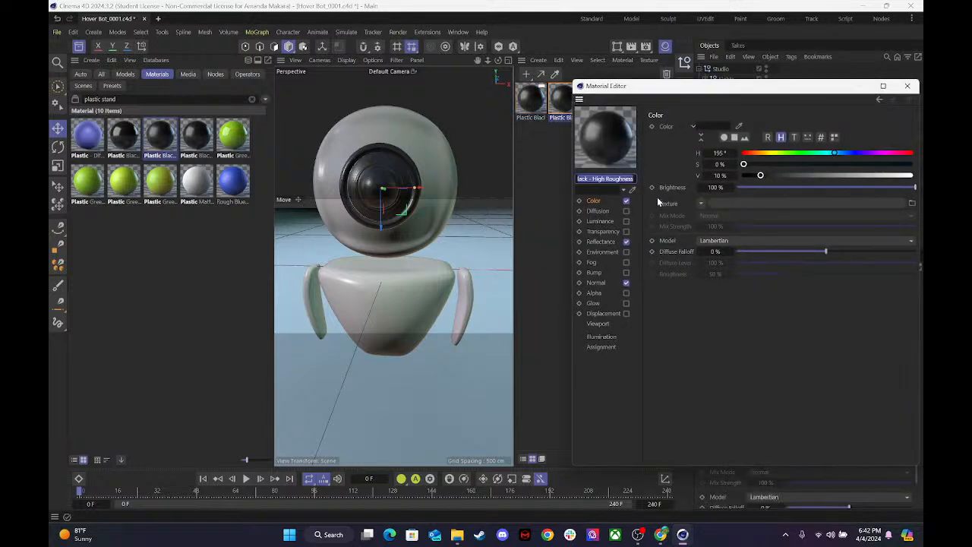
left_click(711, 125)
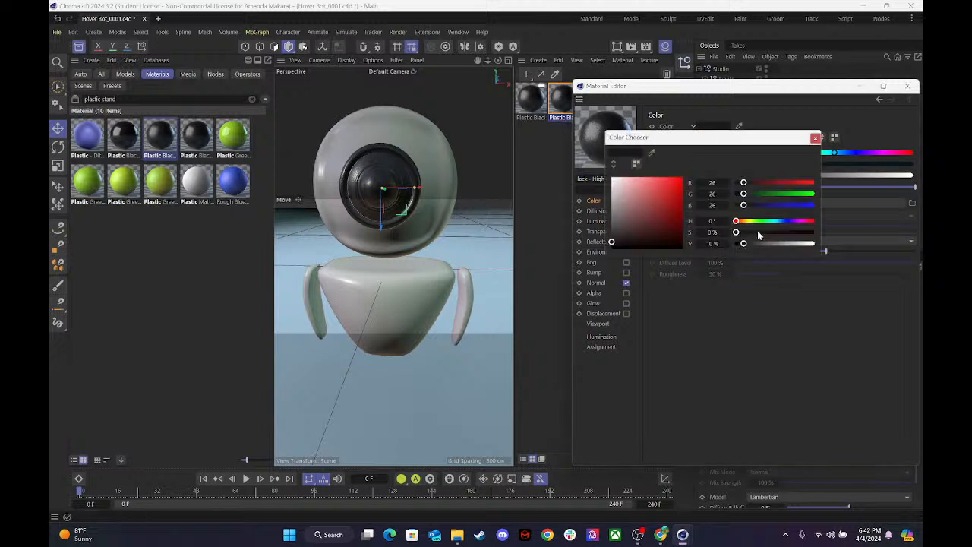
left_click_drag(755, 247, 770, 245)
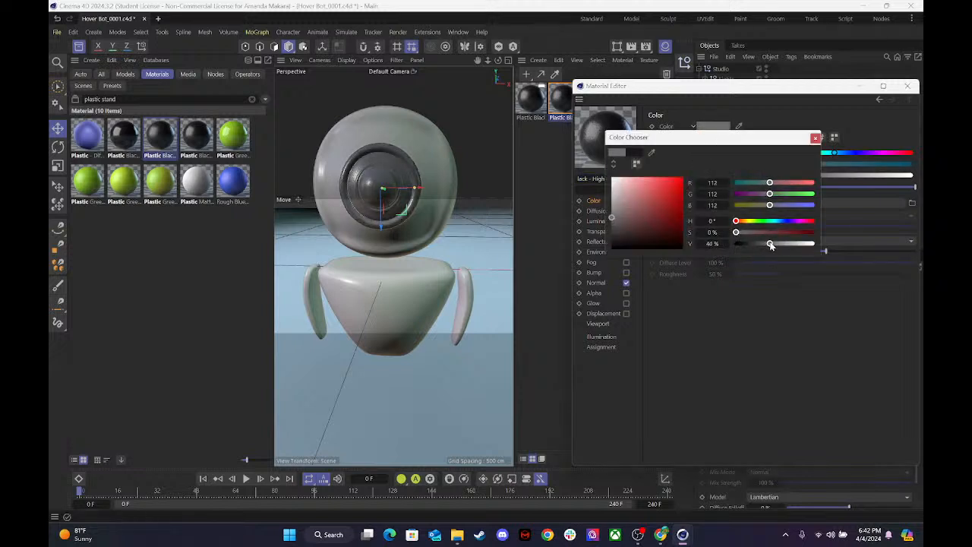
left_click(814, 138)
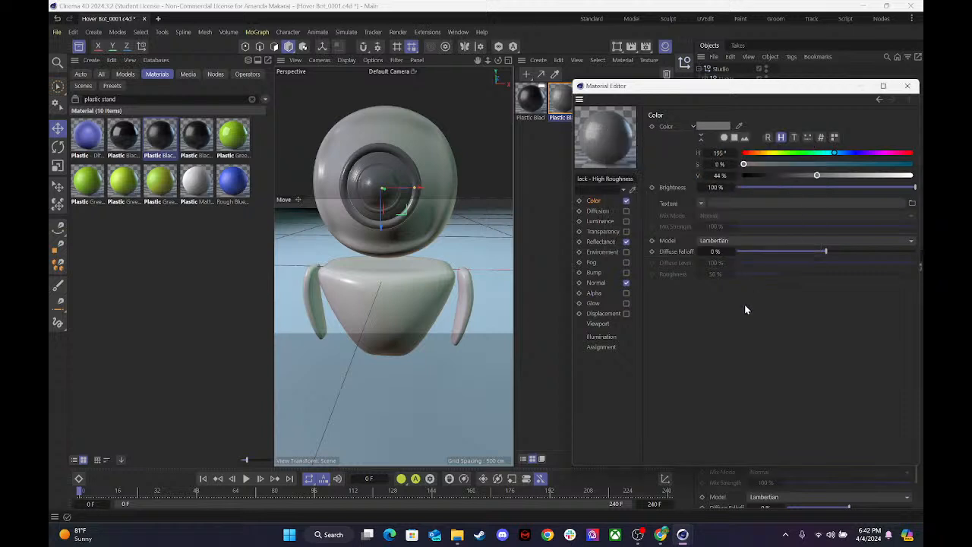
left_click(907, 86)
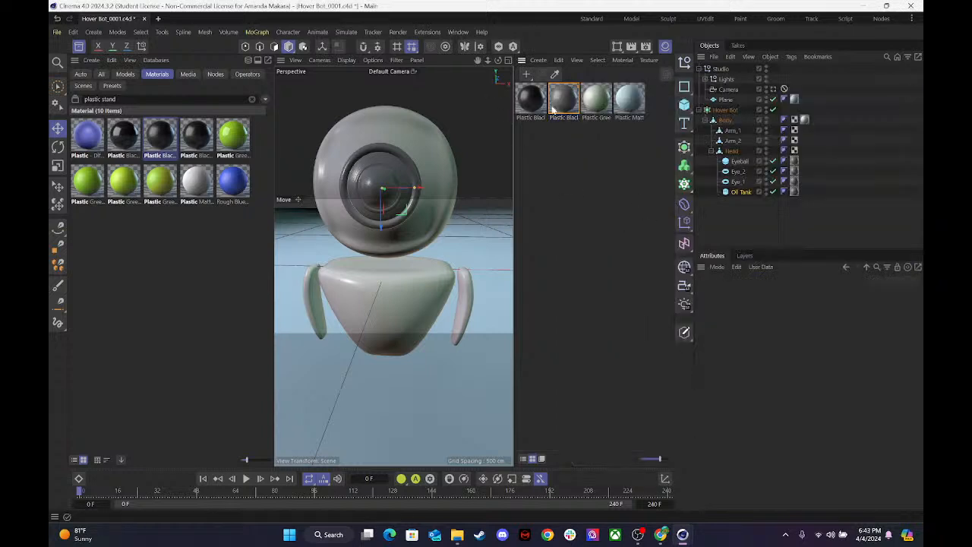
Replace the Eyeball's grey material tag with the darker Plastic Black - High Roughness material.
left_click(795, 181)
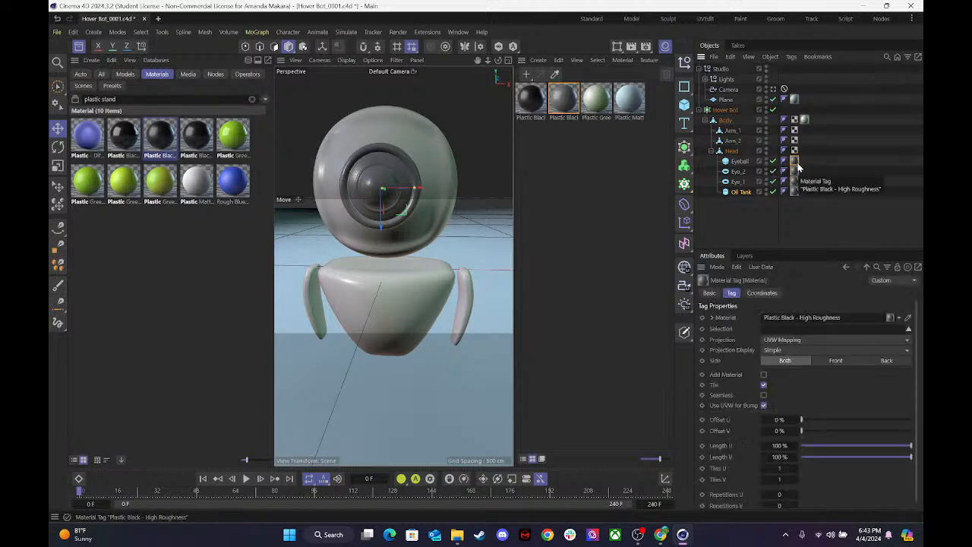
key("Delete")
left_click_drag(531, 103, 738, 159)
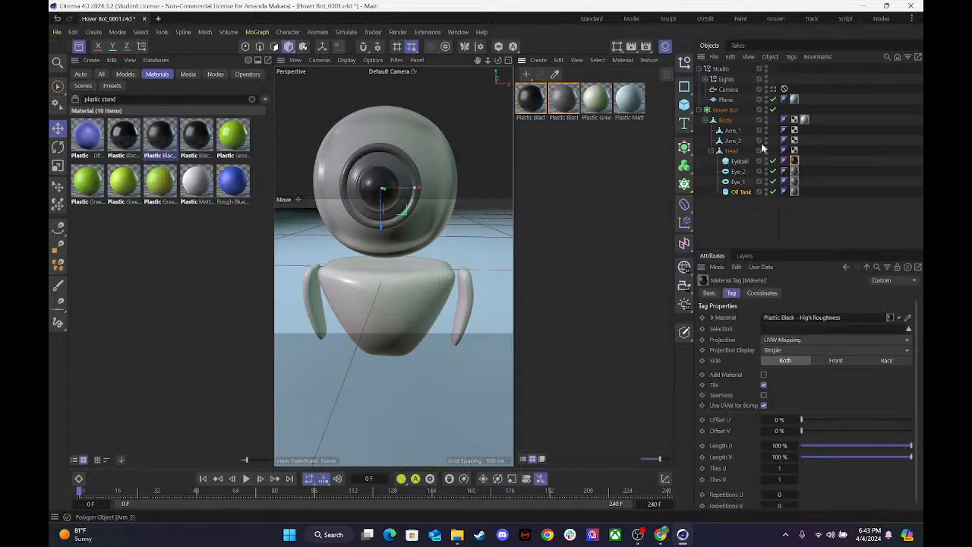
Replace the grey material tags on Eye_1 and Eye_2 with copies of the Eyeball's dark black plastic material.
left_click(738, 183)
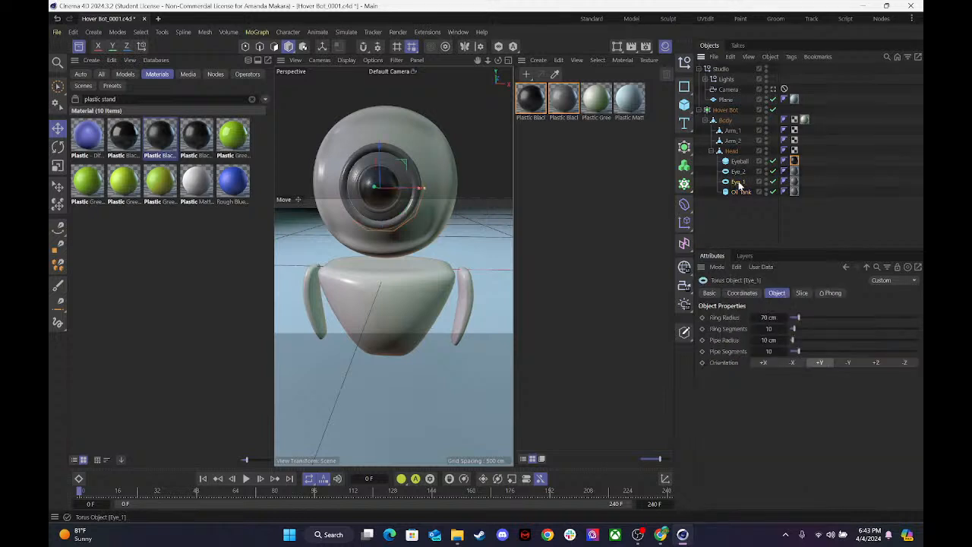
left_click(802, 181)
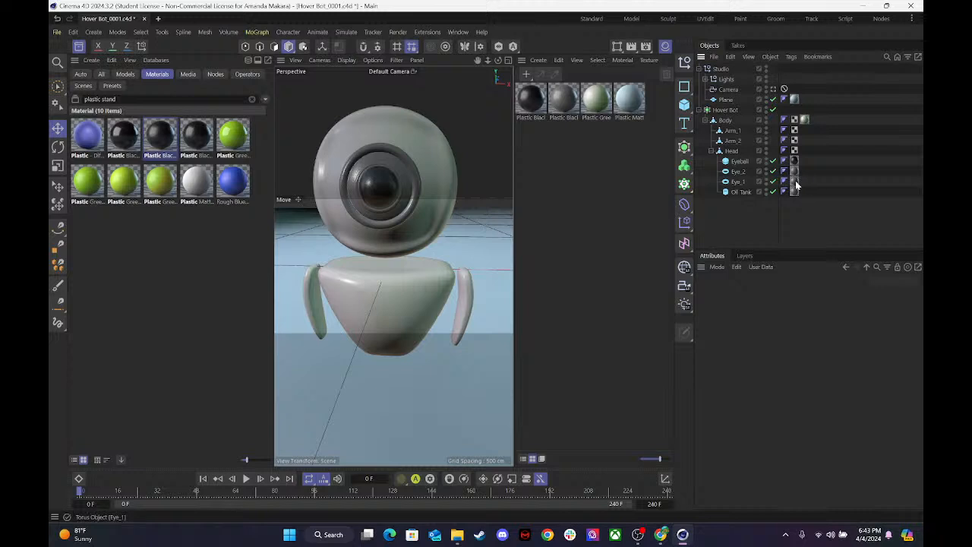
left_click(794, 182)
key("Delete")
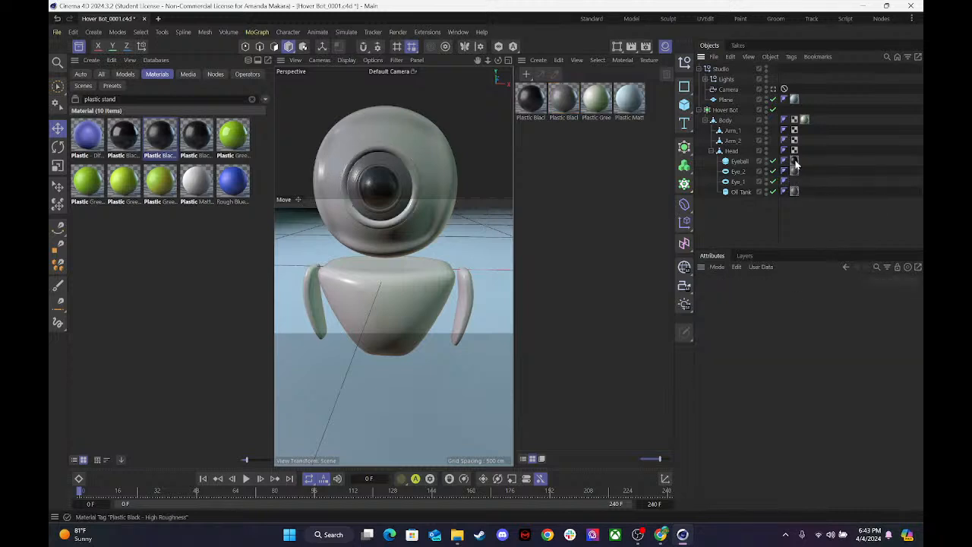
left_click_drag(796, 161, 795, 184, "ctrl")
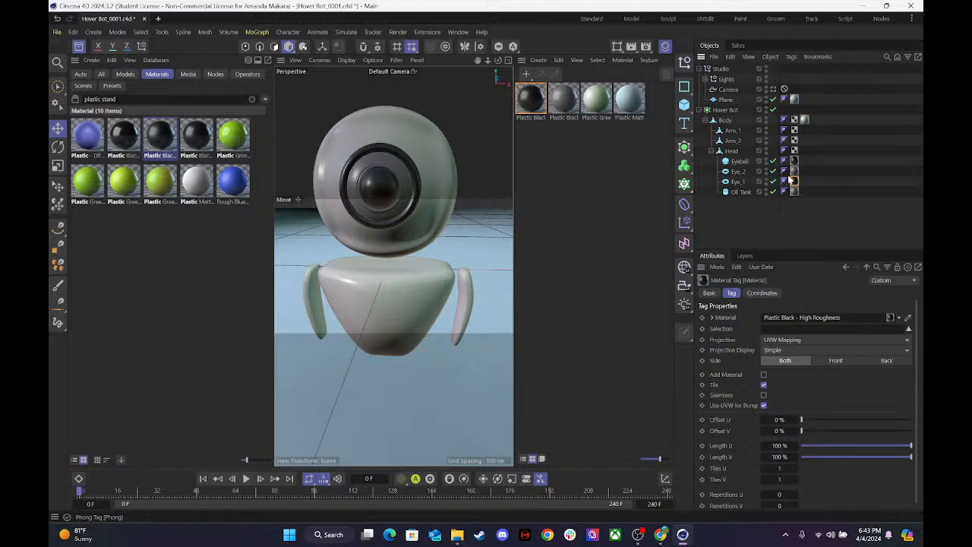
left_click(793, 173)
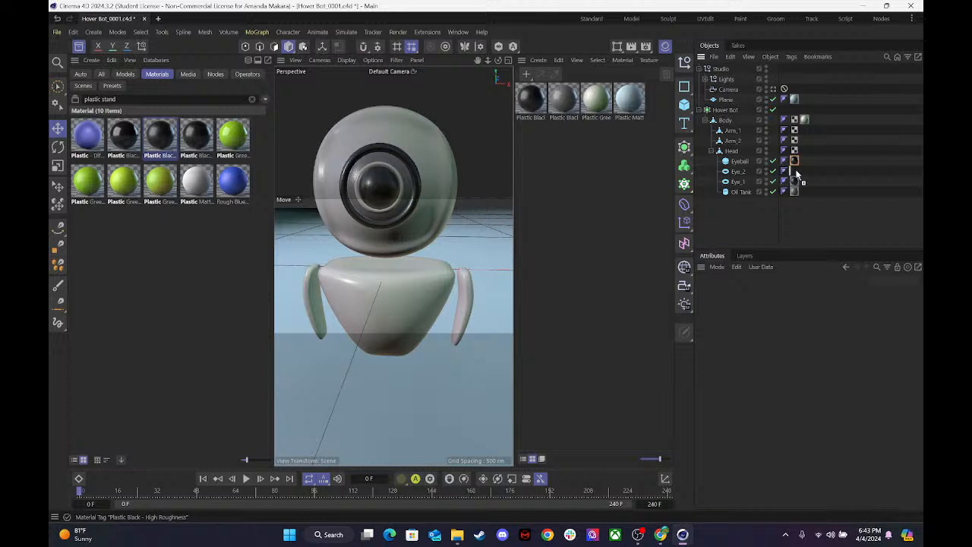
left_click(794, 171)
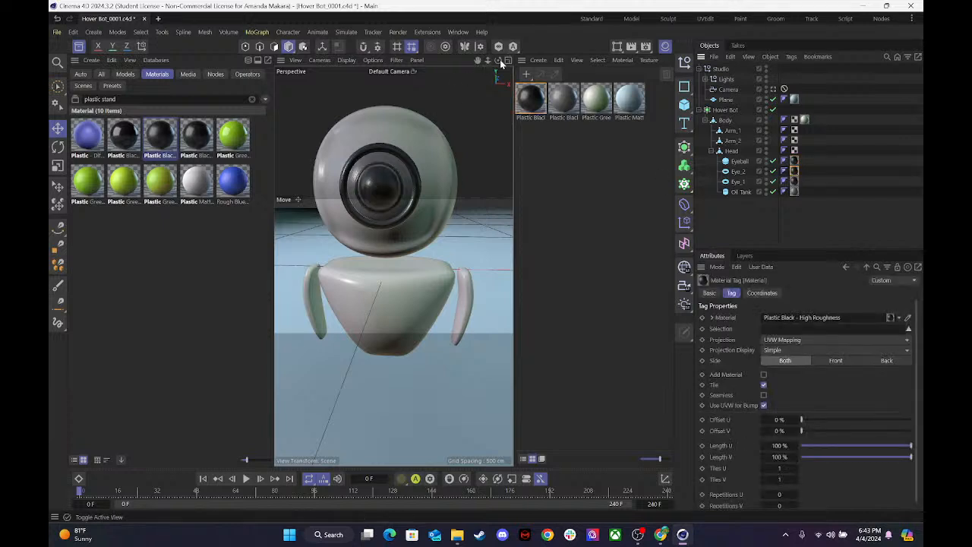
Darken the Oil Tank's grey plastic material by setting its color value (V) to 31%, and close the editor.
double_click(530, 98)
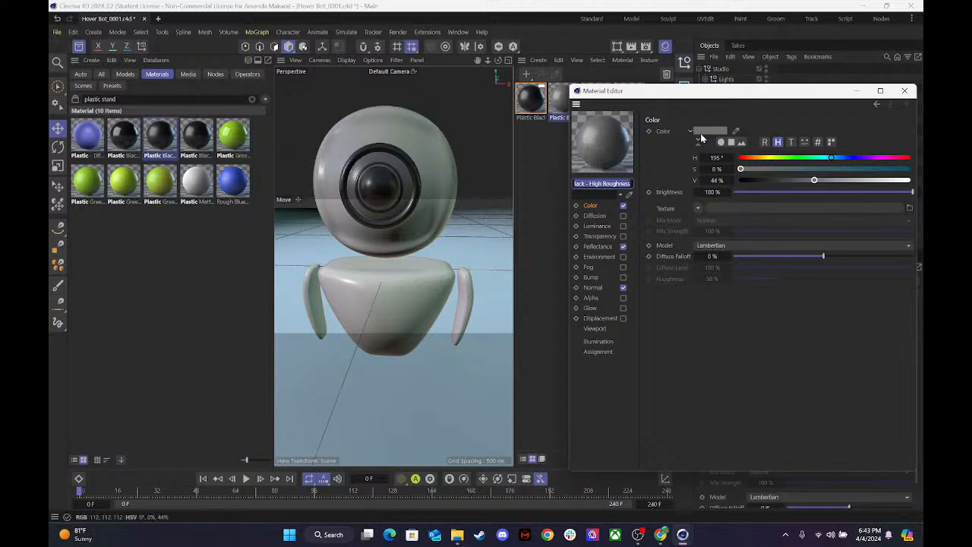
left_click_drag(810, 184, 793, 190)
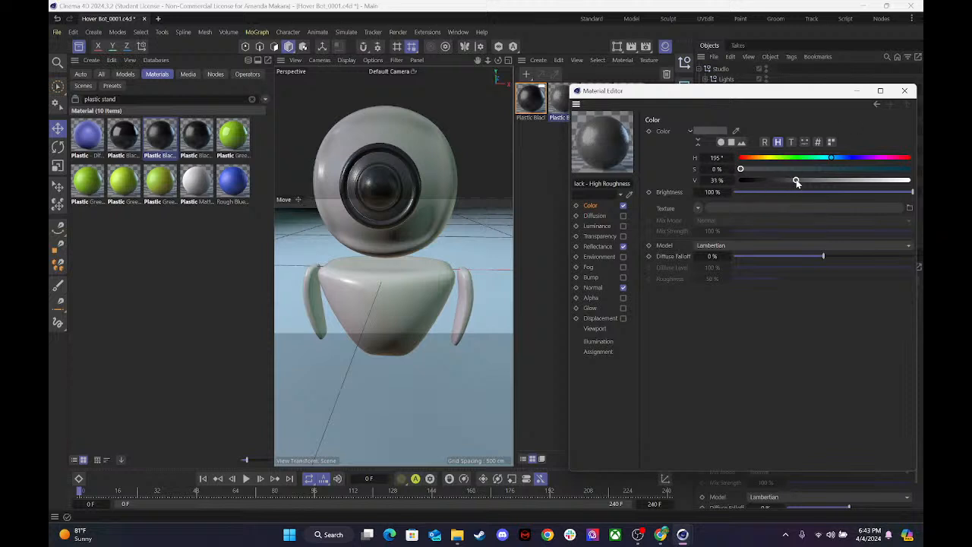
left_click(908, 92)
Recolor the green plastic's first Colorize gradient knot to blue with H 193°, S 70%, V 81%, then save the scene.
double_click(597, 101)
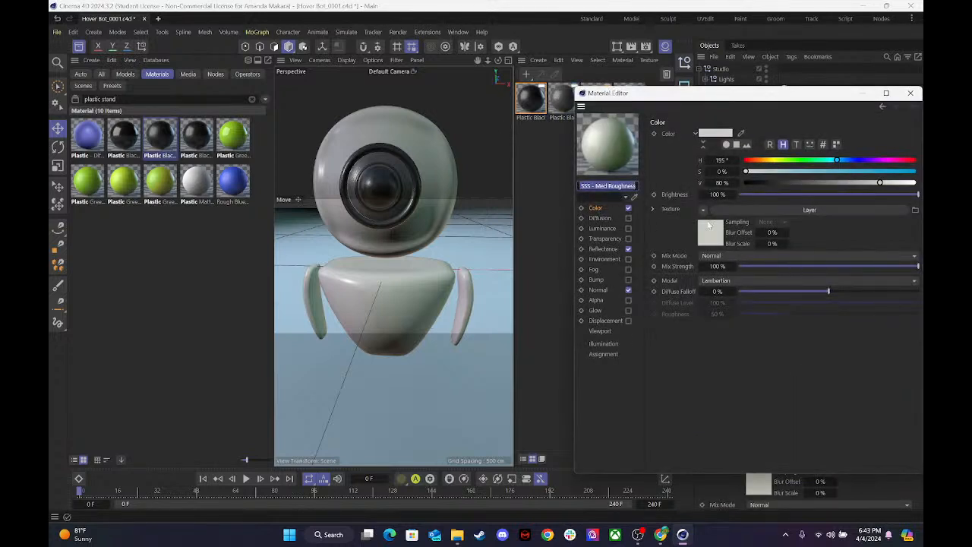
left_click(719, 235)
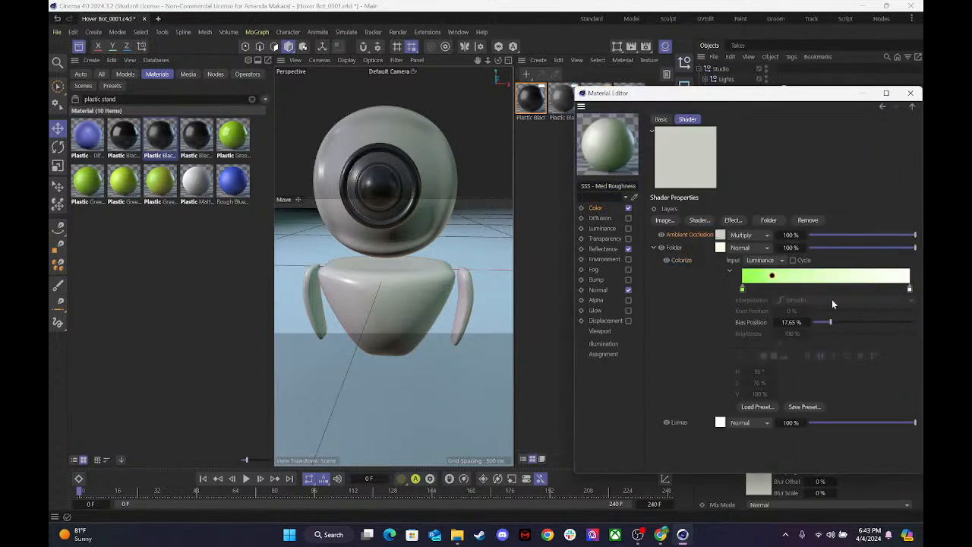
double_click(742, 289)
left_click(719, 312)
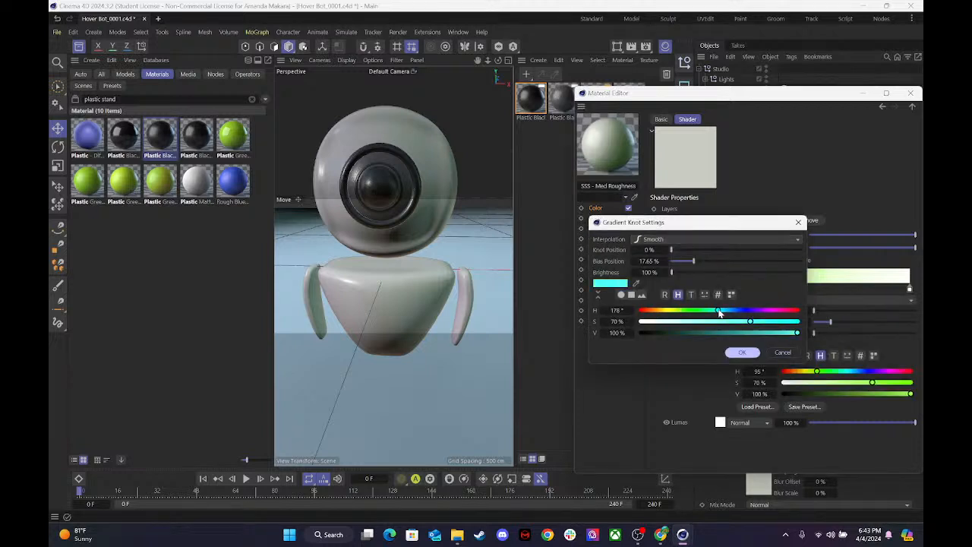
left_click_drag(717, 312, 725, 314)
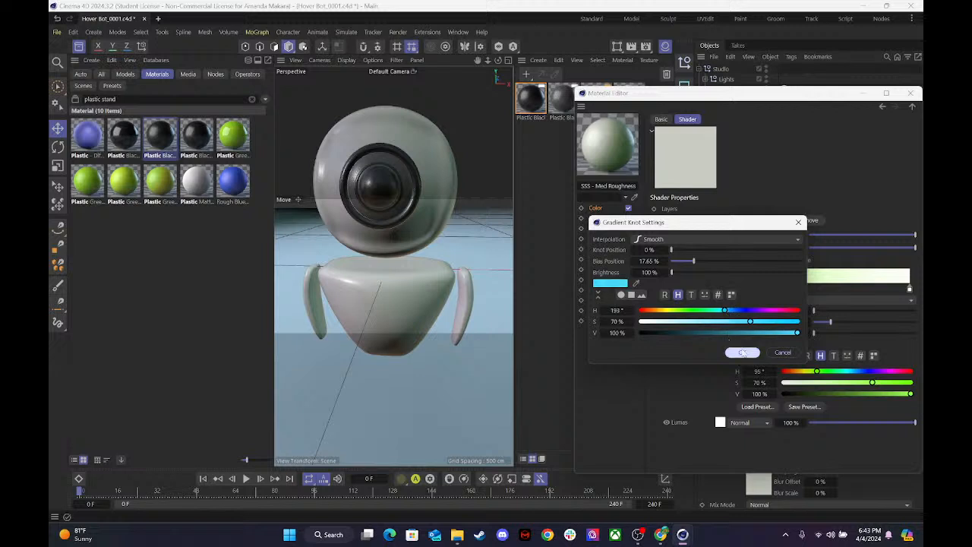
left_click_drag(789, 331, 769, 332)
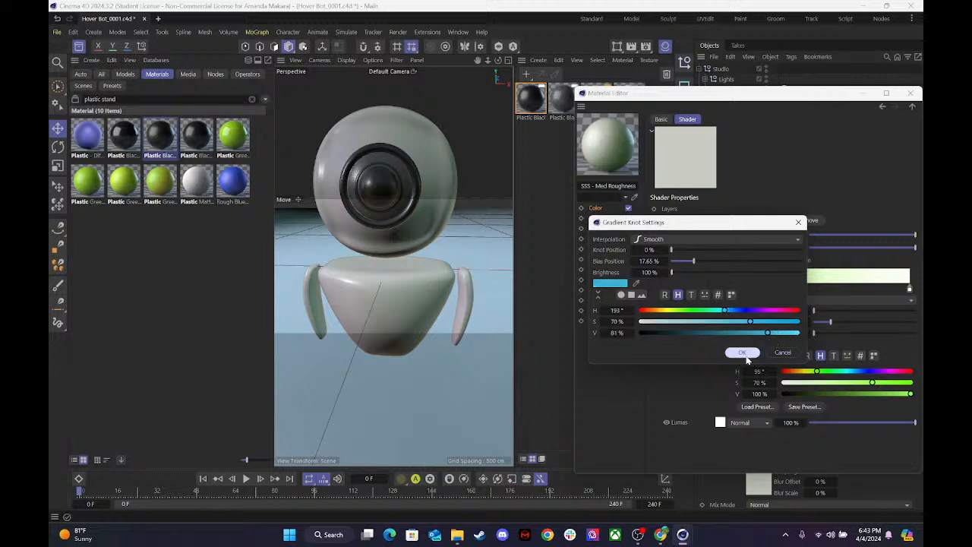
left_click(743, 353)
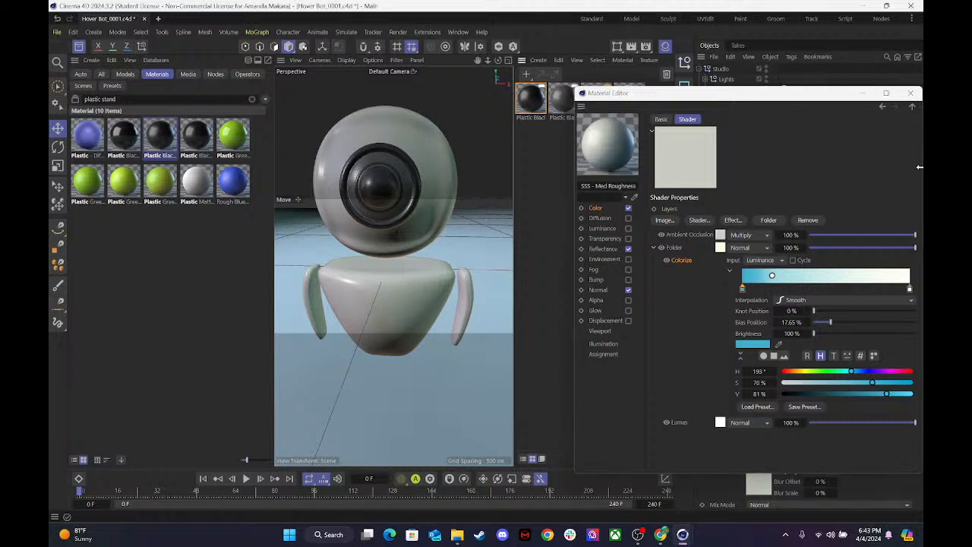
left_click(910, 93)
key("ctrl+s")
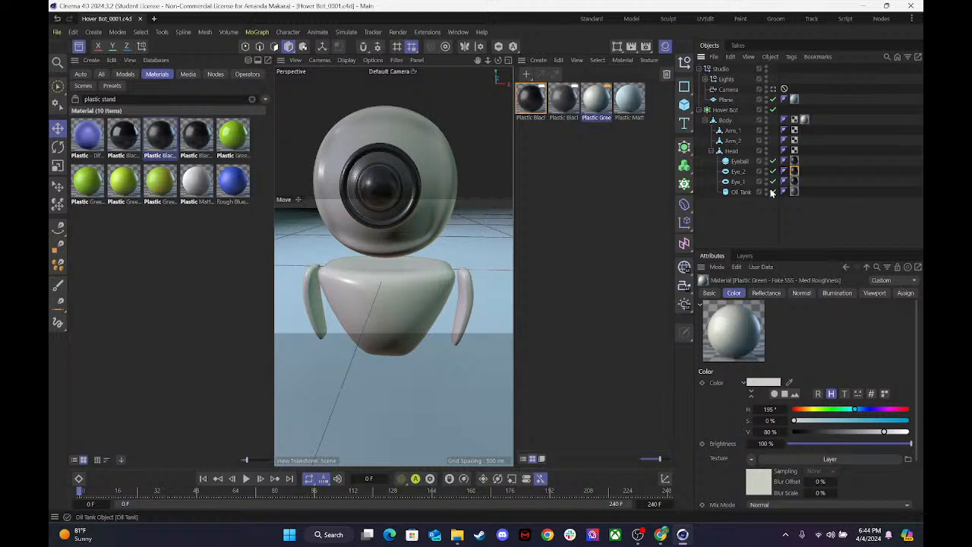
Hide the Material Manager and Asset Browser, and render the view of the hover bot from an angle.
left_click(732, 152)
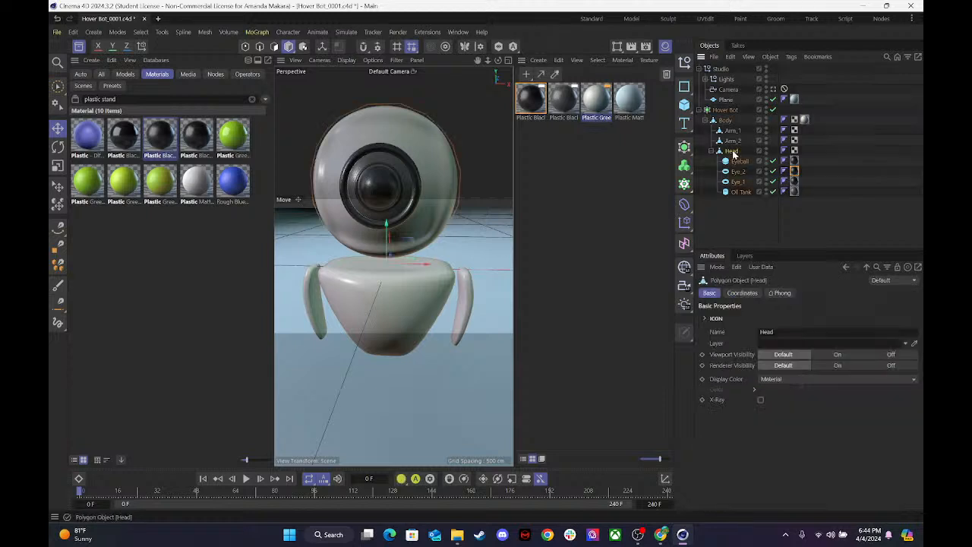
left_click(665, 48)
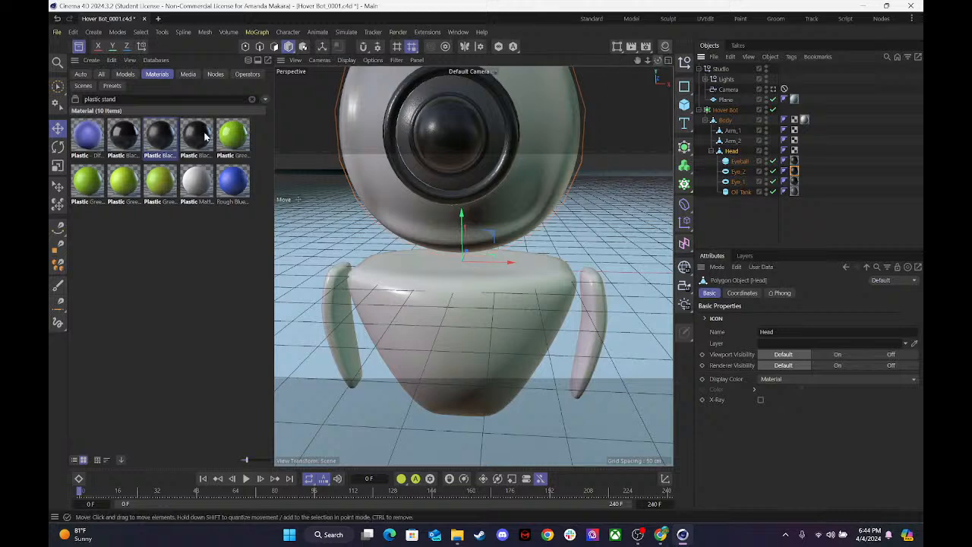
left_click(79, 48)
left_click_drag(647, 61, 592, 65)
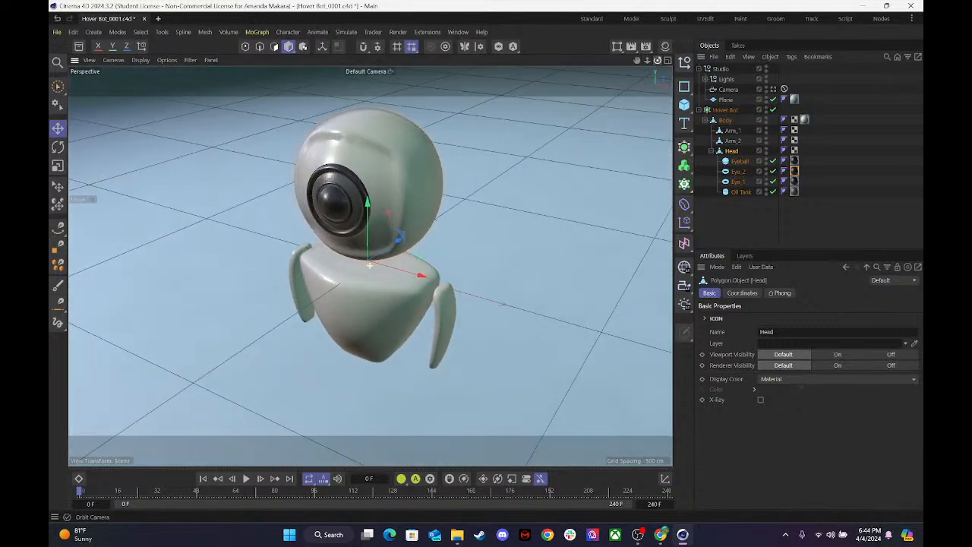
key("ctrl+r")
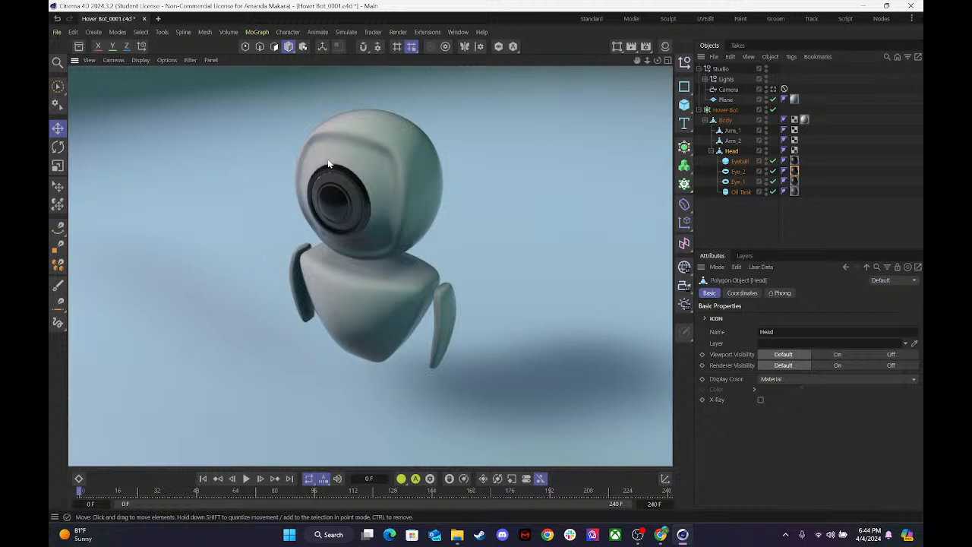
Nudge the Oil Tank slightly along its Y axis in the top view and return to the full perspective view.
left_click(668, 60)
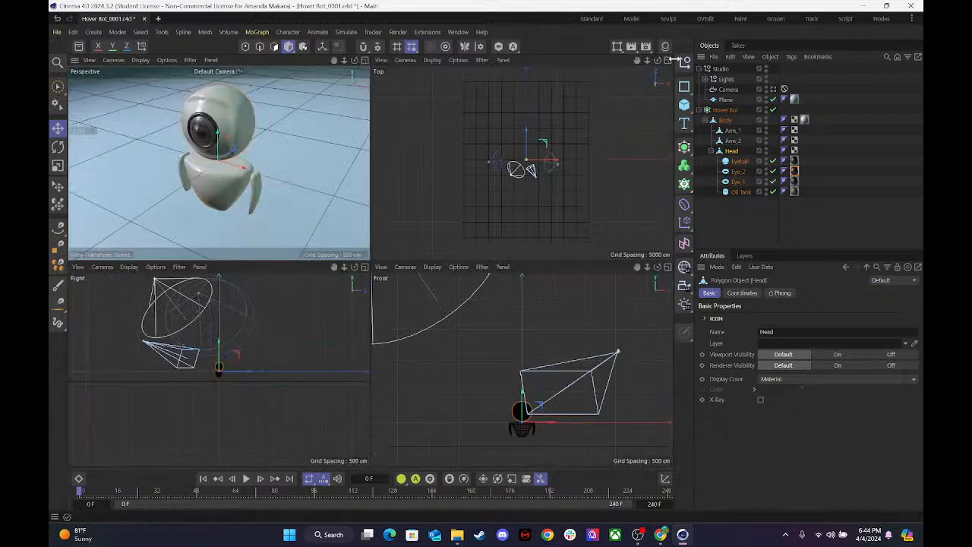
left_click_drag(648, 60, 748, 60)
left_click_drag(637, 60, 521, 172)
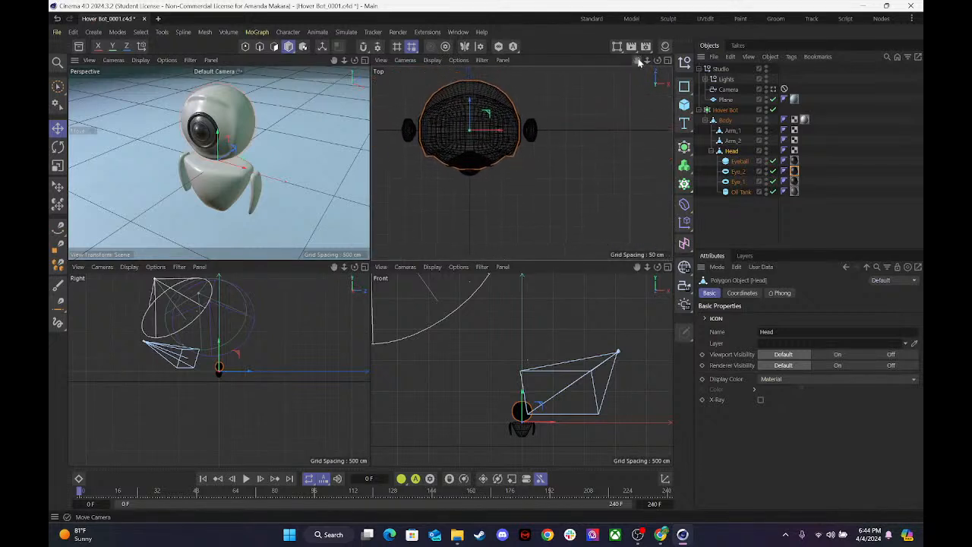
left_click(739, 191)
left_click_drag(475, 137, 470, 135)
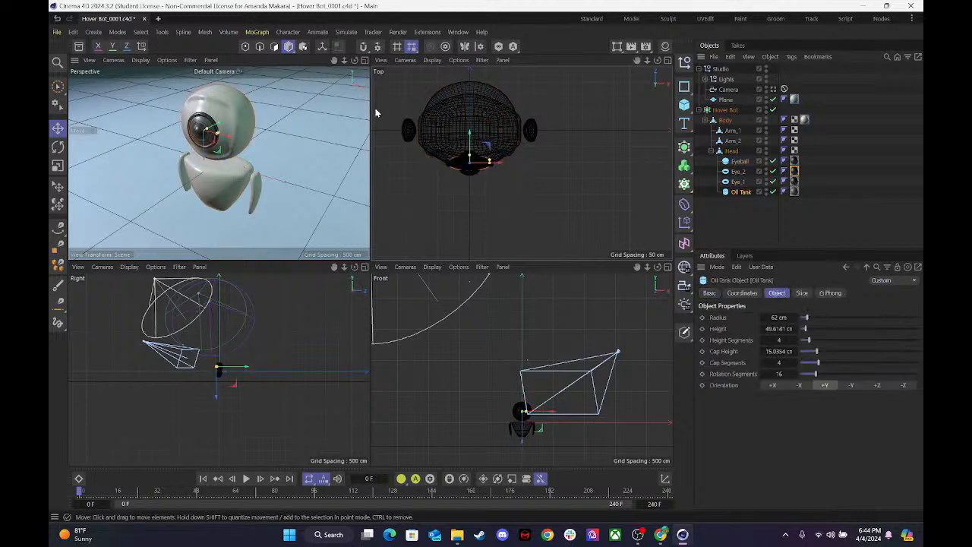
left_click(363, 60)
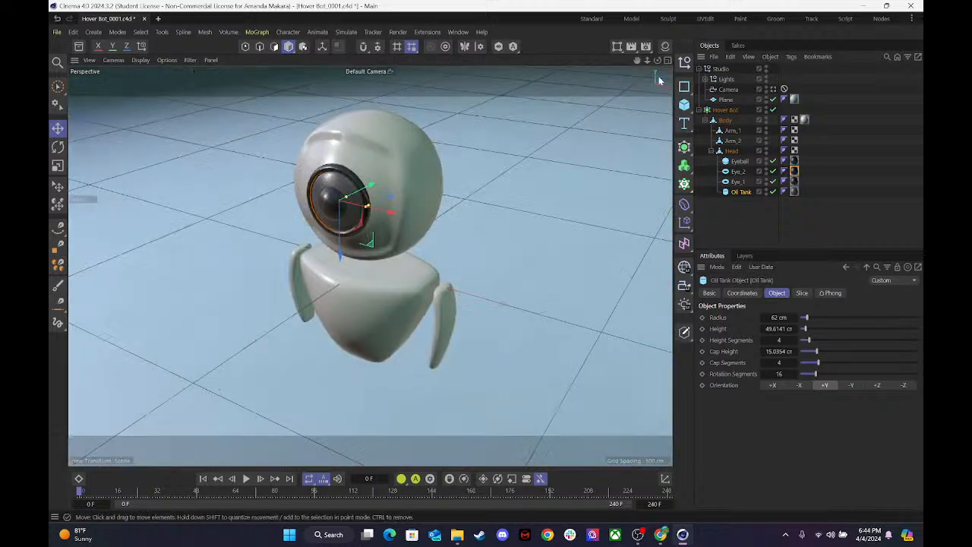
Set the Oil Tank's radius to 65 cm while viewing the bot from the front.
left_click_drag(657, 60, 657, 60)
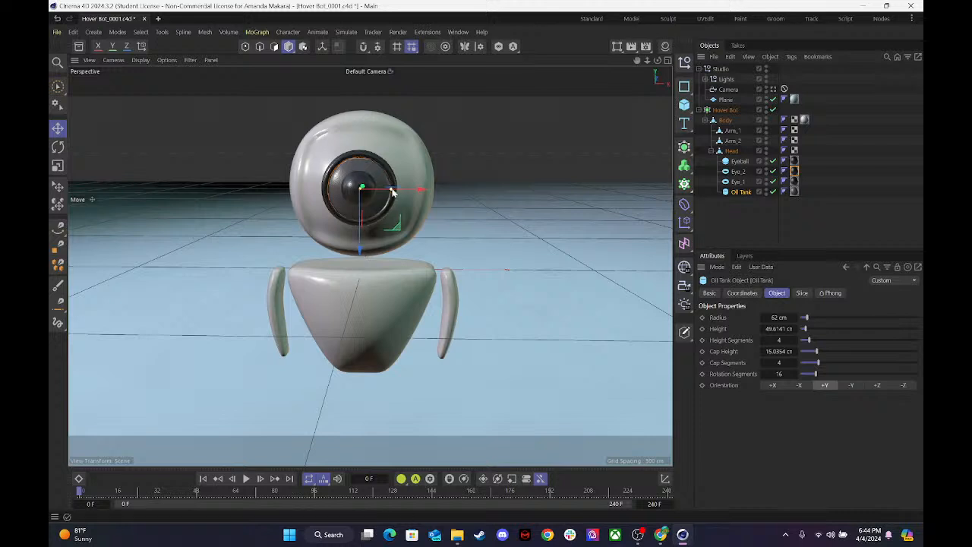
left_click_drag(392, 192, 400, 192)
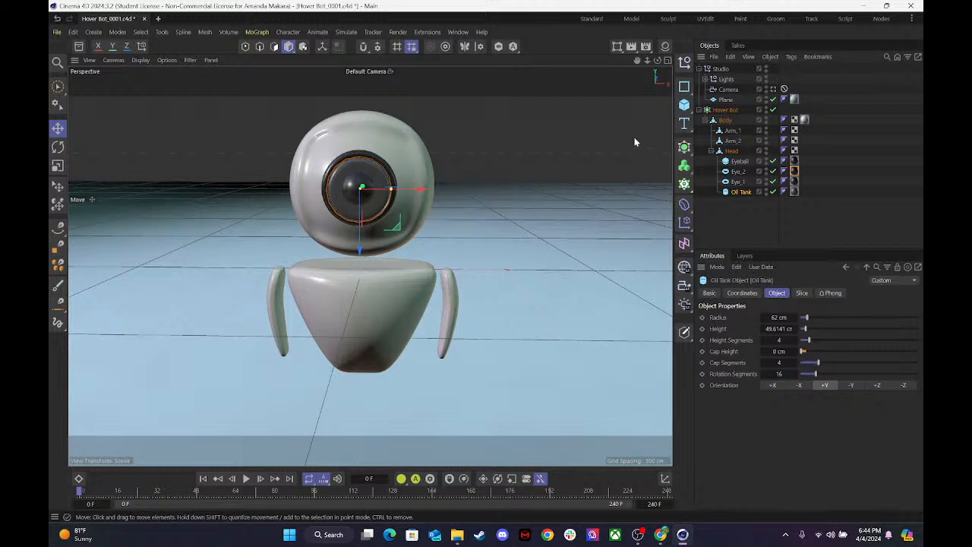
key("ctrl+z")
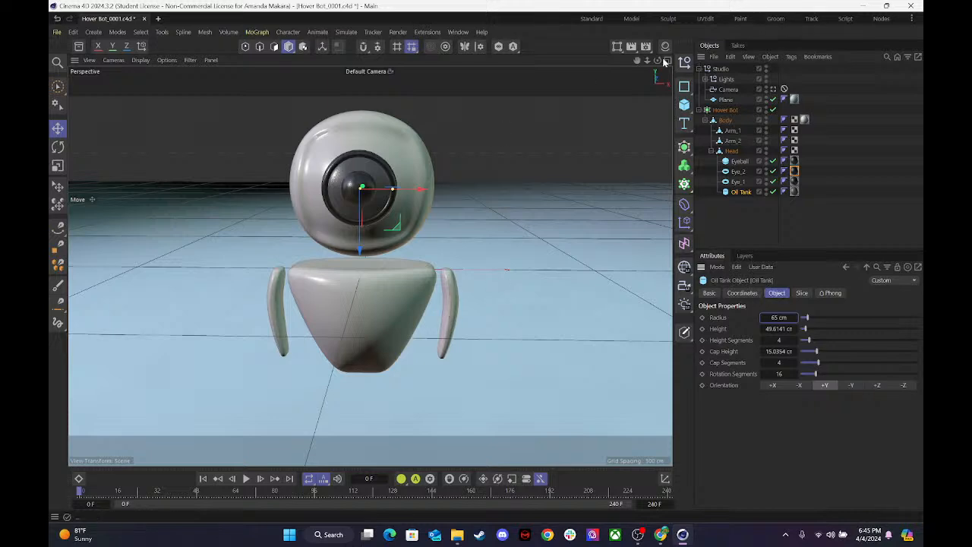
Reposition the Oil Tank slightly inside the head and raise it a touch along its Z axis.
left_click_drag(658, 60, 619, 62)
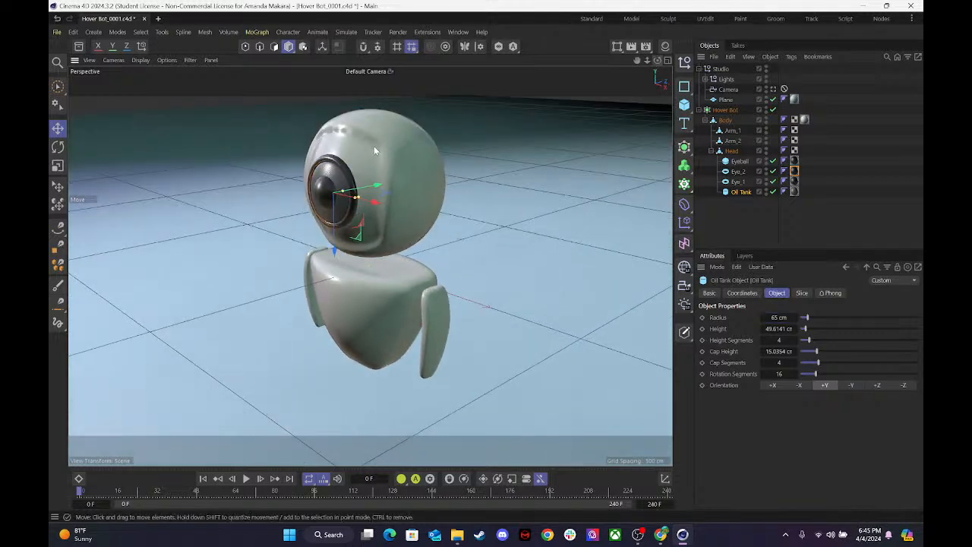
left_click_drag(386, 201, 377, 188)
left_click_drag(658, 60, 653, 101)
left_click_drag(363, 255, 364, 253)
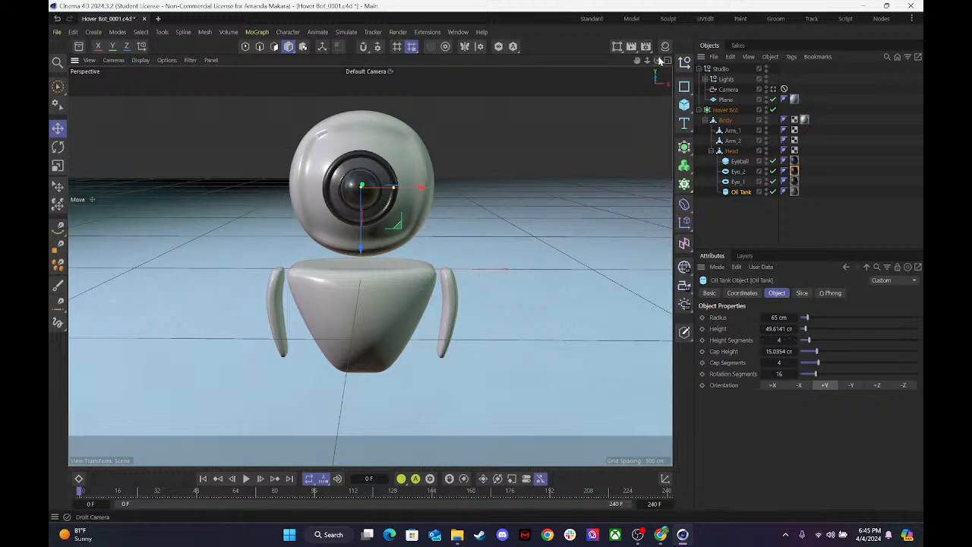
Viewing the head from the side, extend the Oil Tank's height to about 58.45 cm and nudge it along its Y axis.
left_click_drag(658, 60, 416, 141)
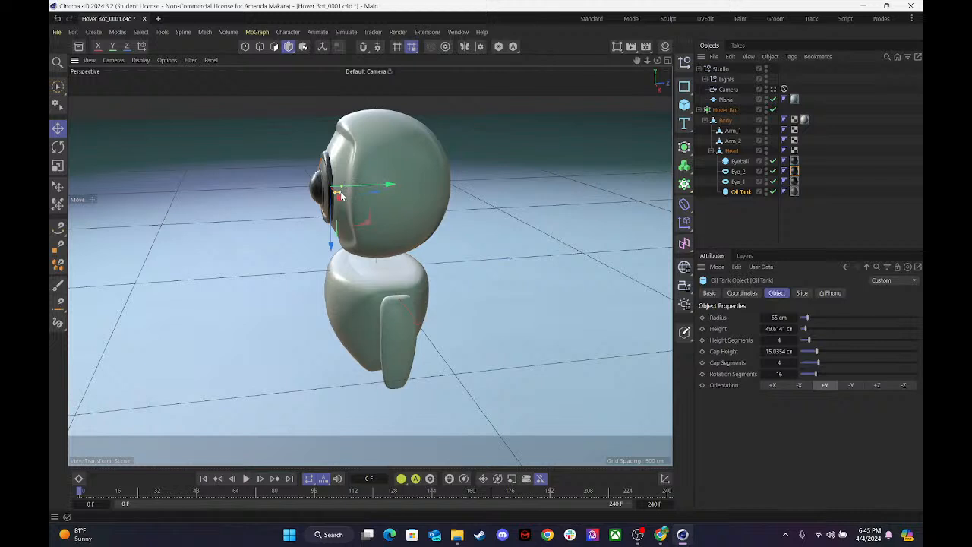
left_click_drag(341, 195, 347, 197)
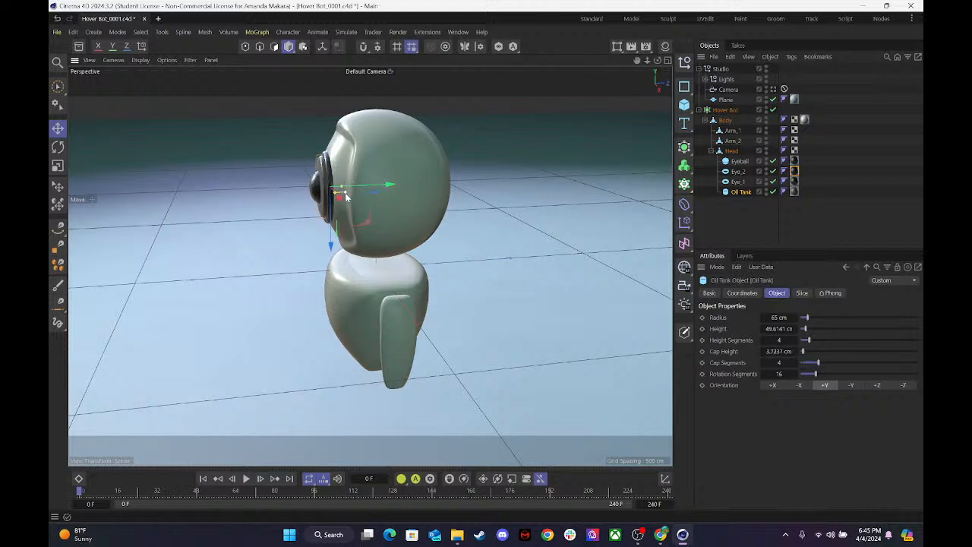
key("ctrl+z")
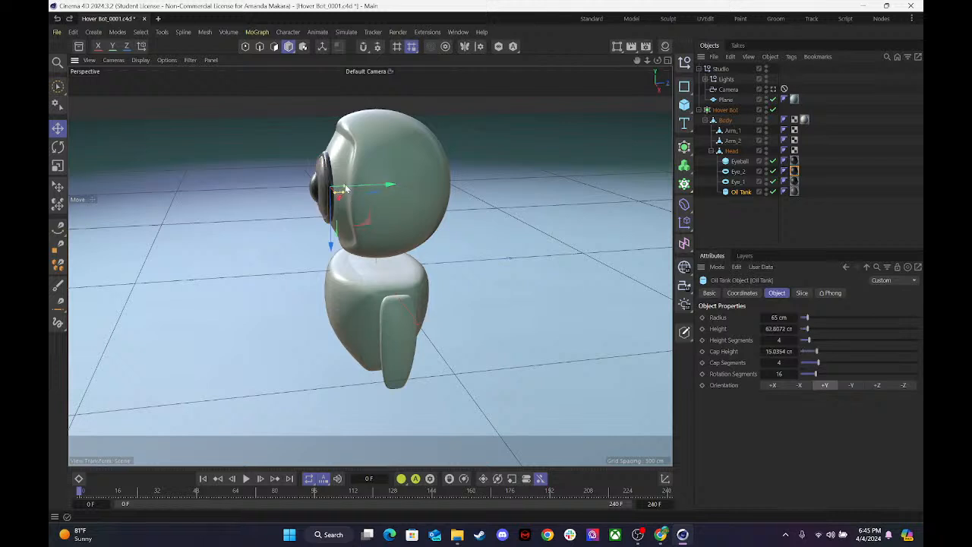
left_click_drag(344, 185, 383, 187)
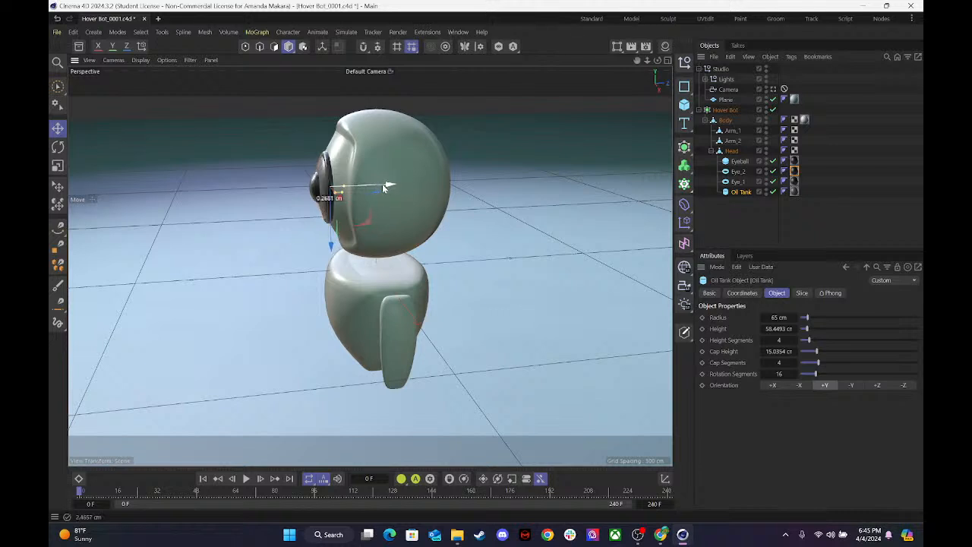
Nudge the Eye_2 ring slightly along its Y axis, check the eye from the front, and save the scene.
left_click(332, 192)
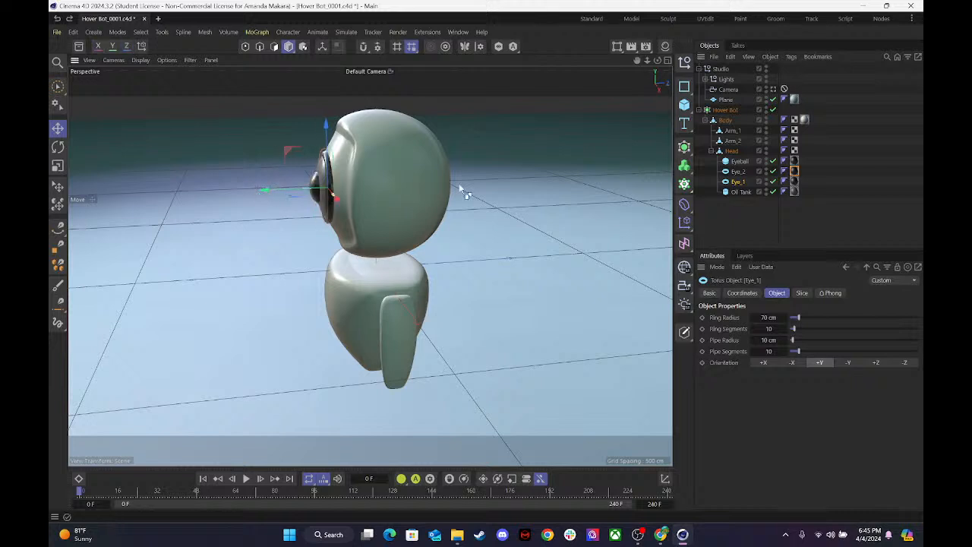
left_click(735, 173)
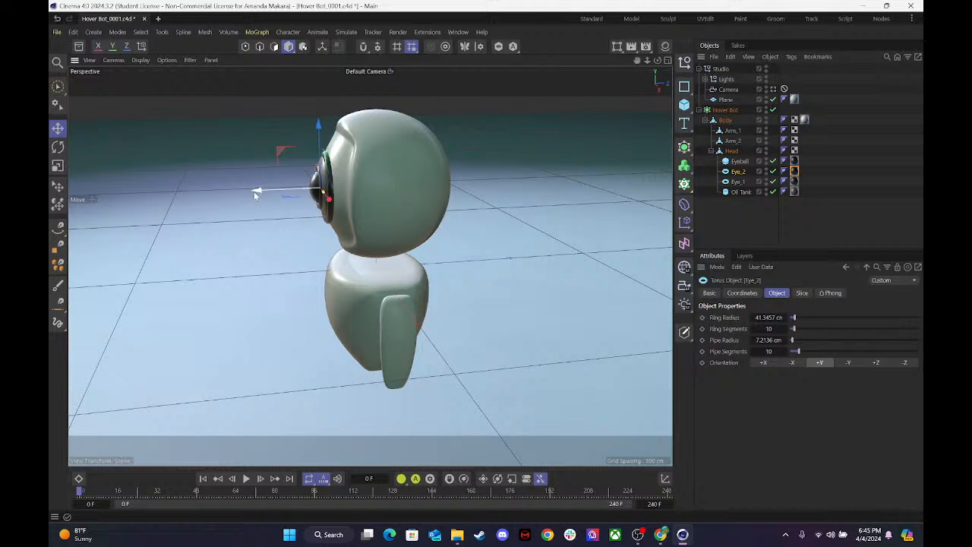
left_click_drag(657, 61, 600, 53)
left_click(560, 184)
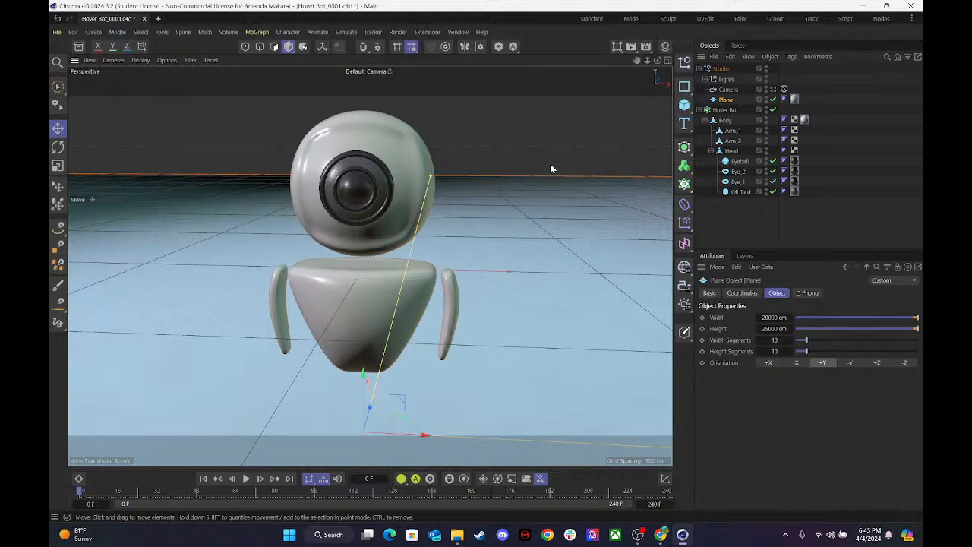
left_click(638, 534)
left_click(639, 534)
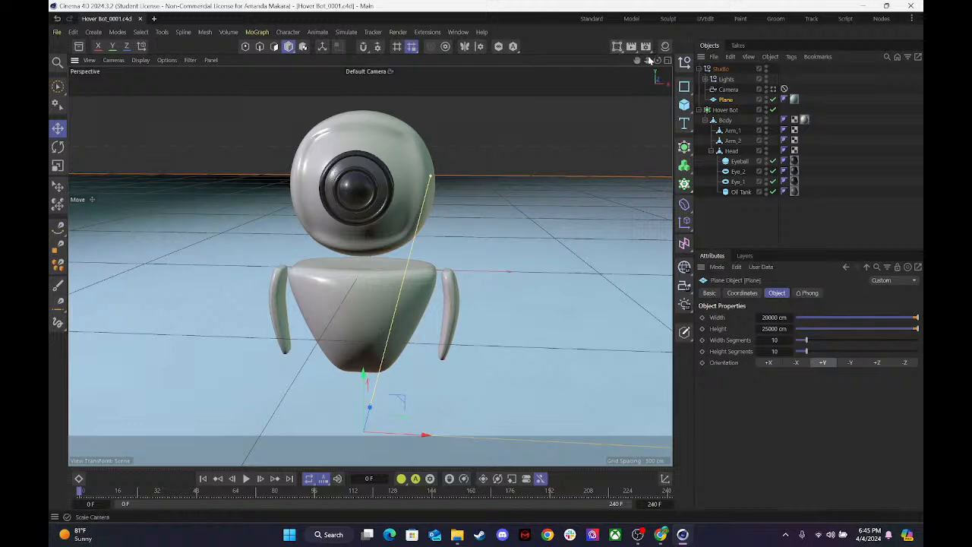
left_click_drag(648, 61, 658, 65)
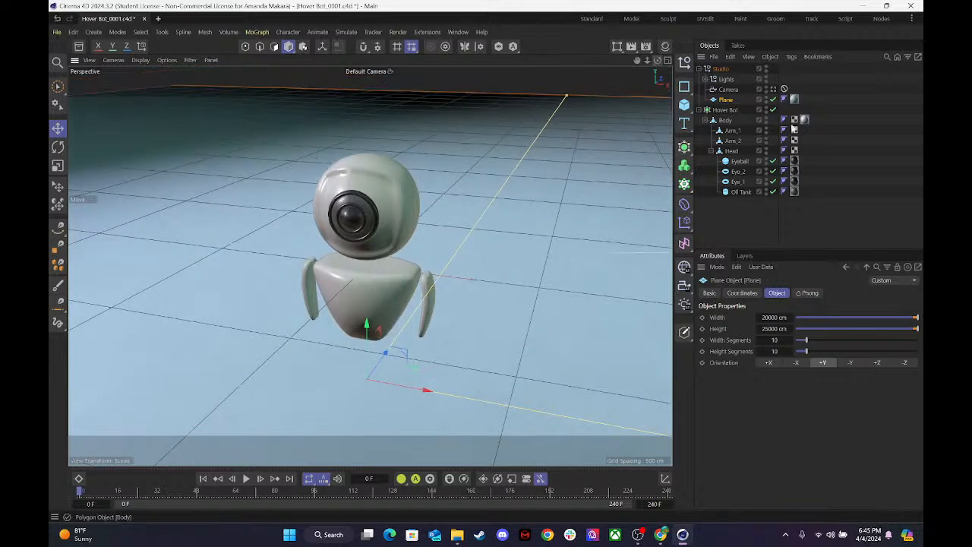
left_click(666, 62)
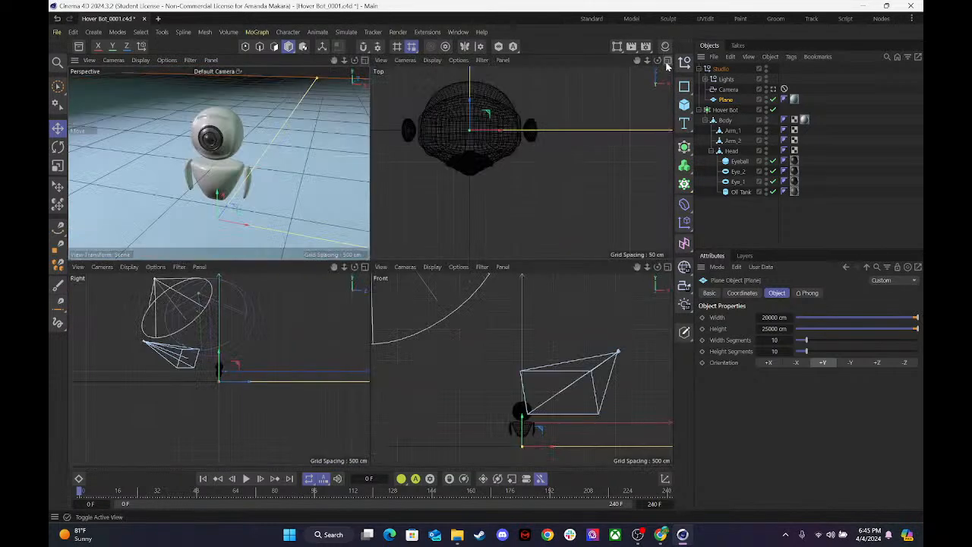
left_click(667, 60)
left_click(667, 60)
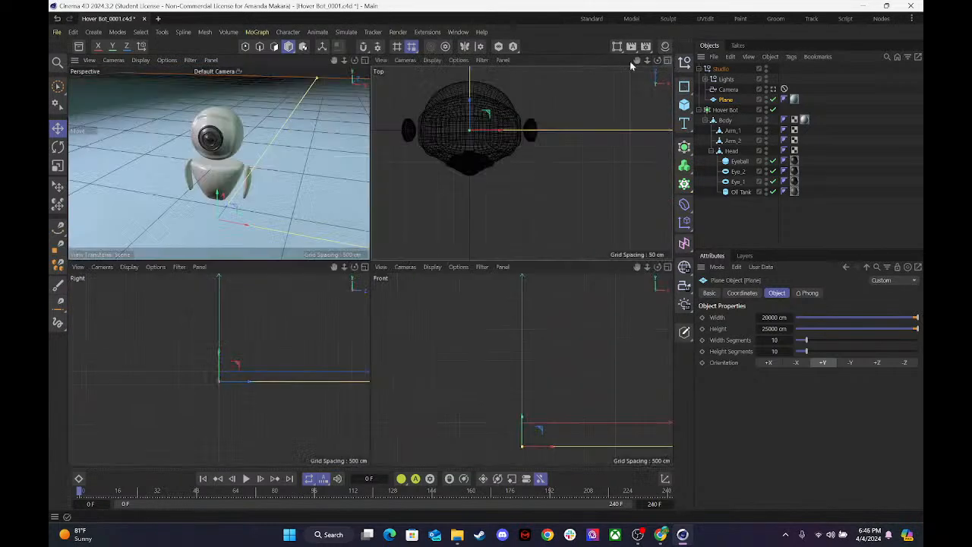
left_click(365, 61)
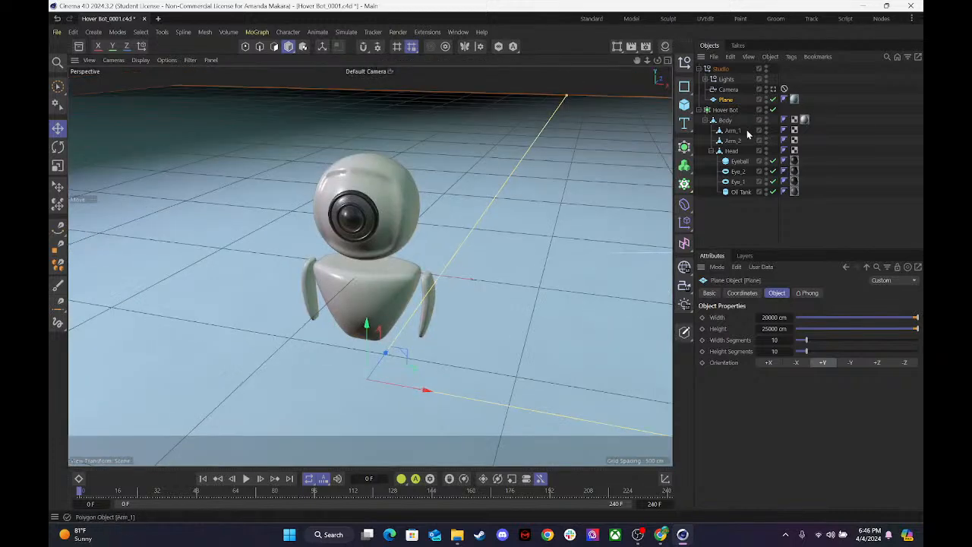
Select the Head in polygon mode and pick the first four polygons of the row above the eye.
left_click(731, 150)
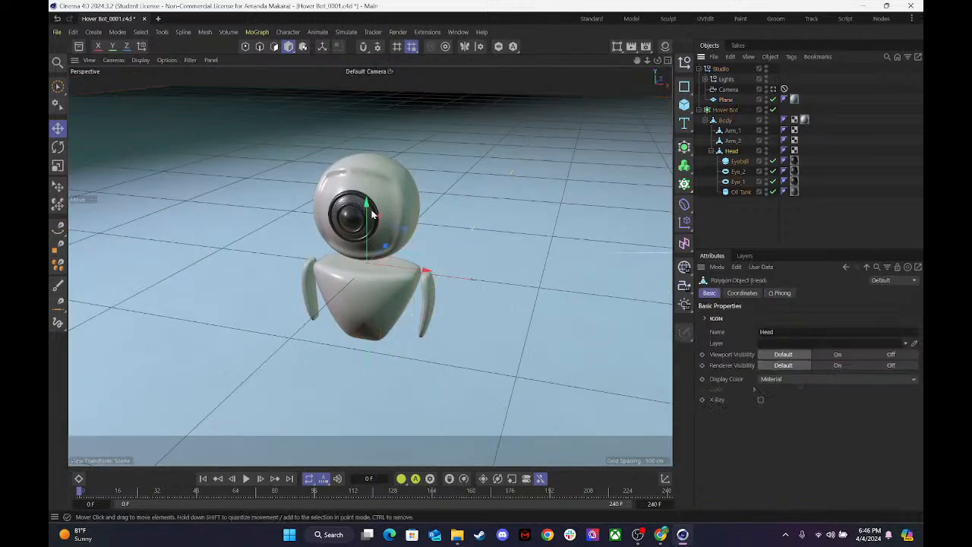
left_click(303, 46)
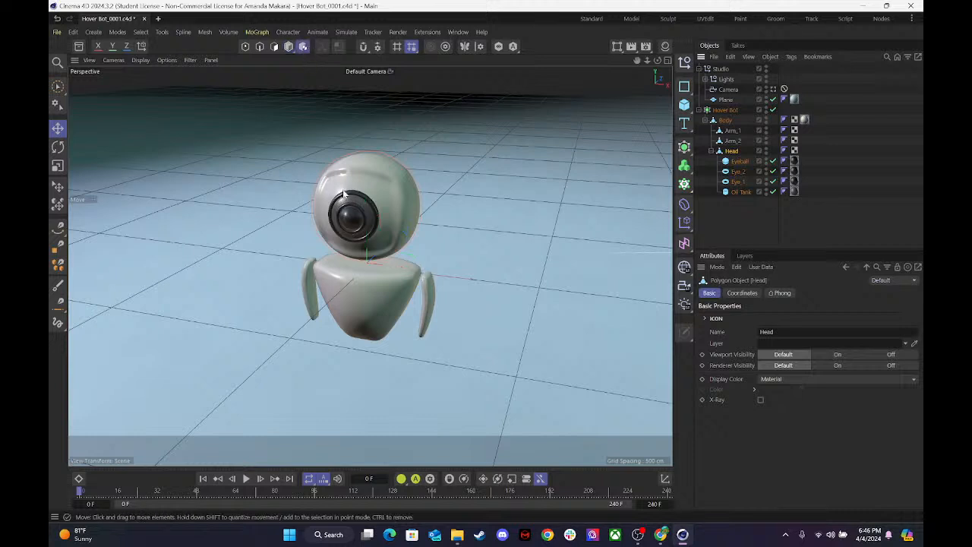
left_click(274, 46)
left_click(344, 185)
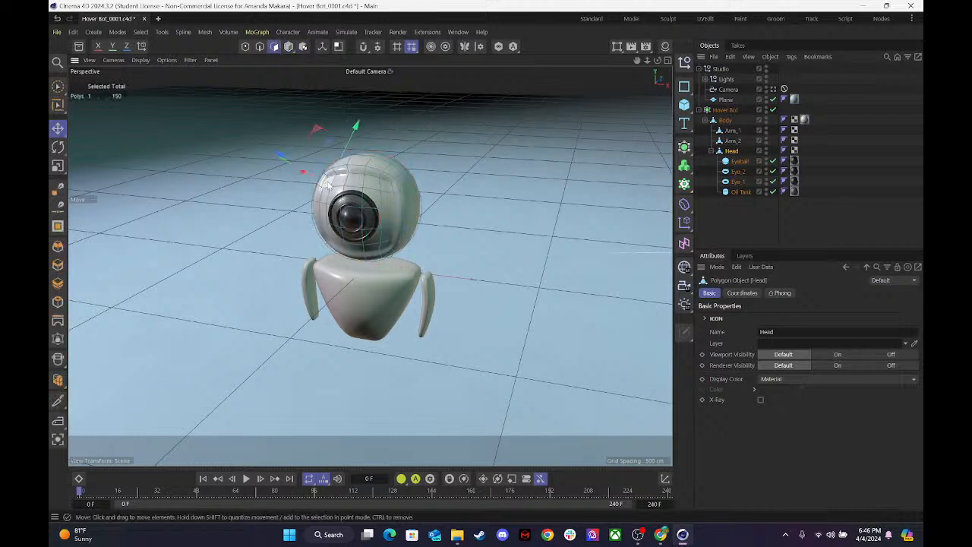
left_click(351, 185, "shift")
left_click(354, 185, "shift")
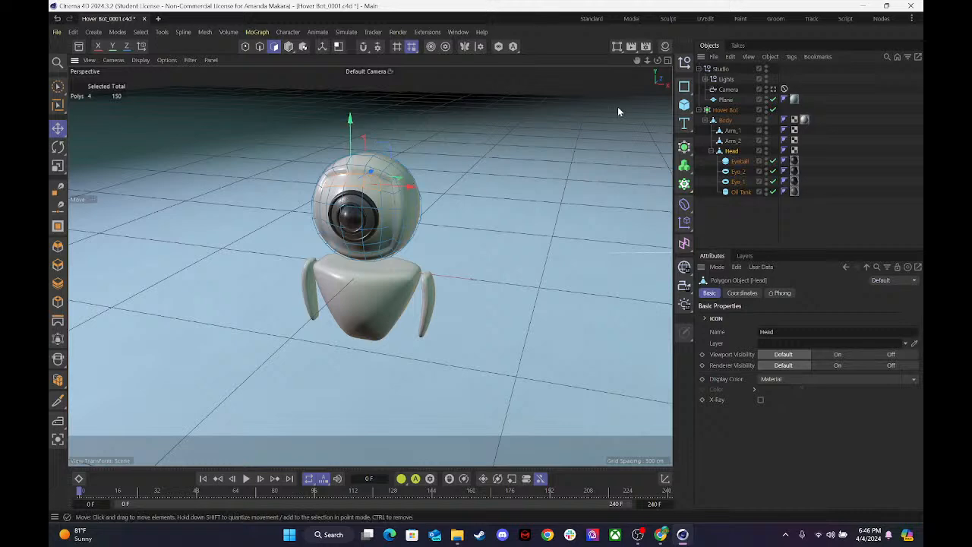
In the Front view, add the head polygons above, beside and behind the eye to the selection.
left_click(668, 60)
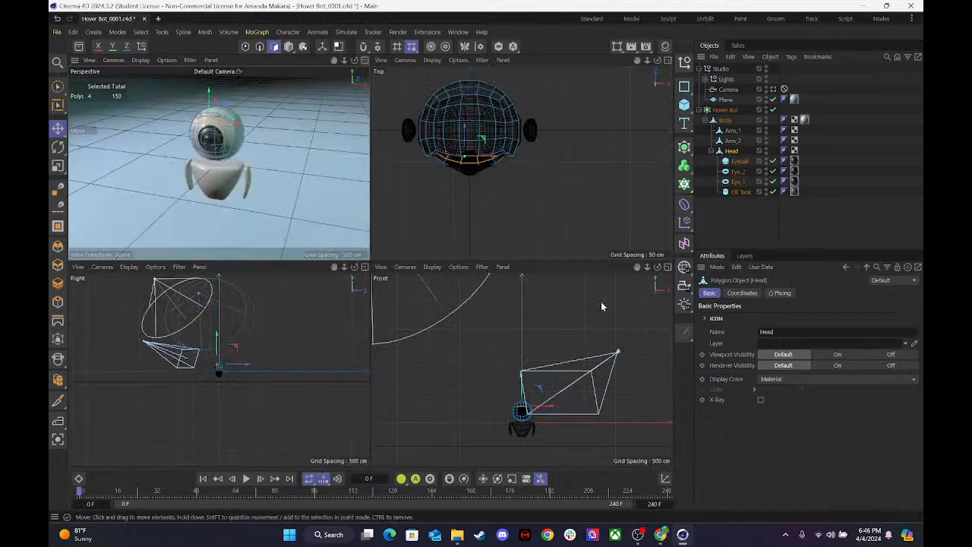
left_click(667, 267)
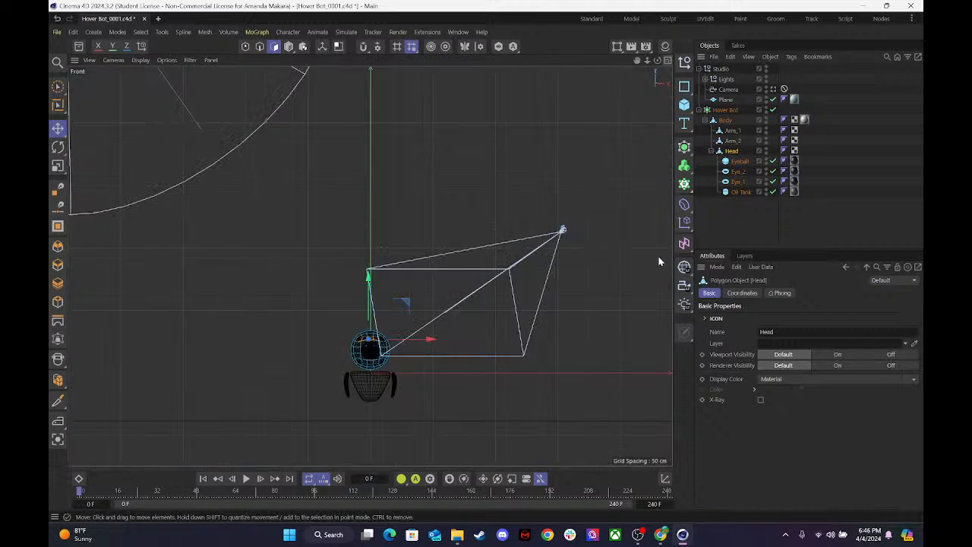
mouse_move(647, 60)
left_mouse_down()
mouse_move(673, 60)
mouse_move(642, 68)
mouse_move(649, 15)
mouse_move(636, 60)
left_mouse_up()
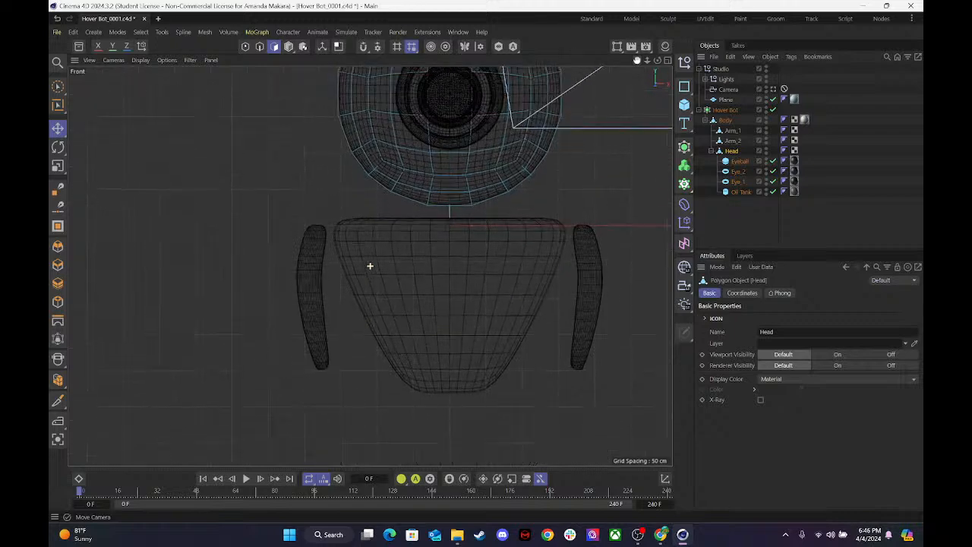
key("s")
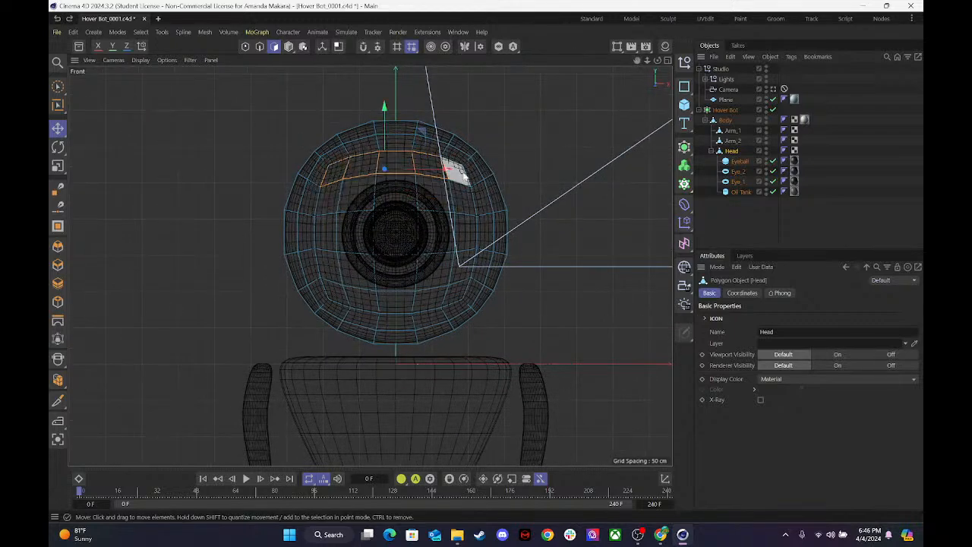
left_click(459, 190, "shift")
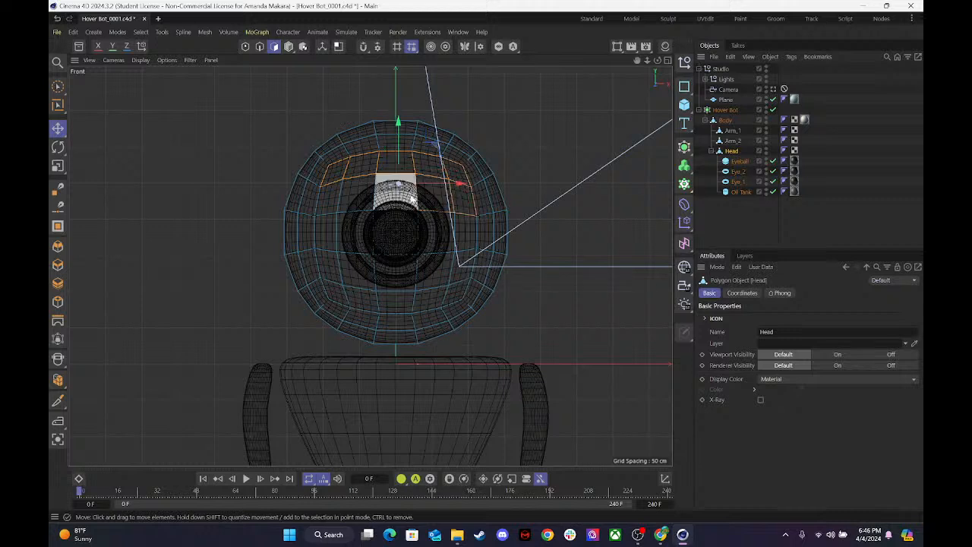
left_click(340, 203, "shift")
left_click(326, 202, "shift")
left_click(325, 225, "shift")
left_click(352, 230, "shift")
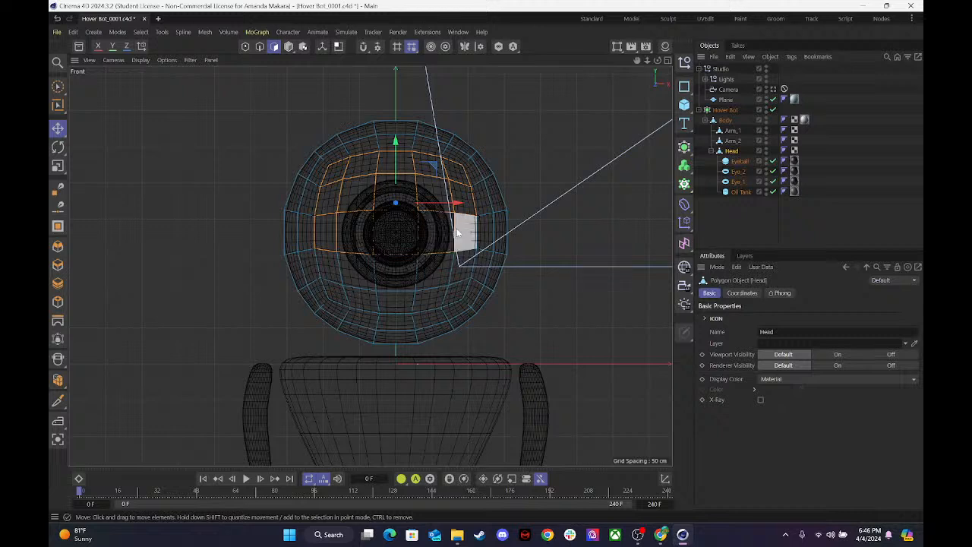
Add the two polygon rows below the eye to complete the face selection, keeping the head in polygon mode.
left_click(459, 265, "shift")
left_click(431, 270, "shift")
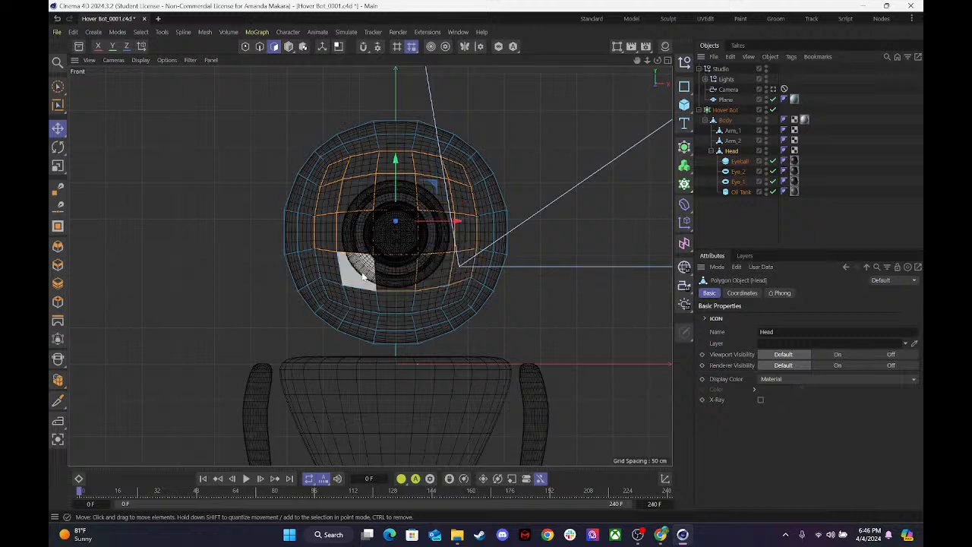
left_click(332, 290, "shift")
left_click(356, 296, "shift")
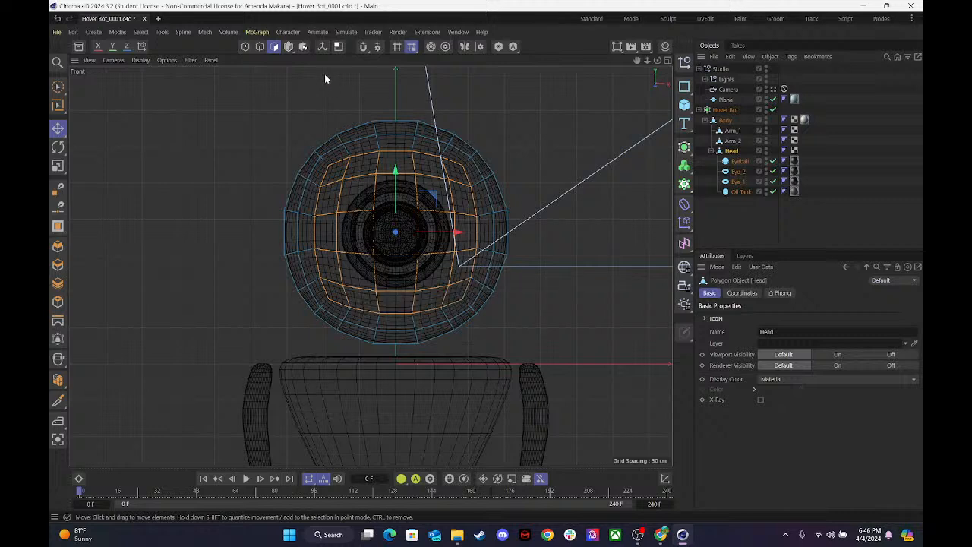
left_click(303, 46)
left_click(303, 47)
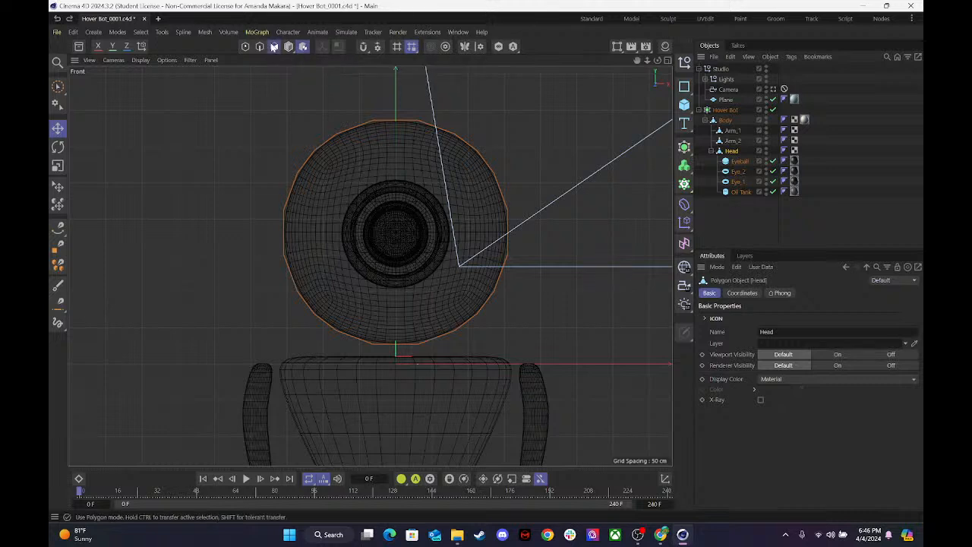
left_click(274, 47)
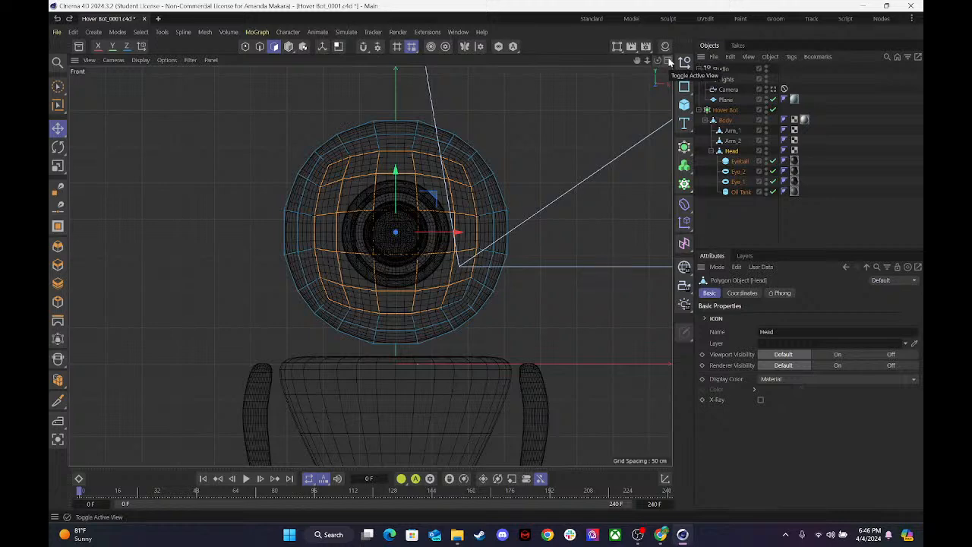
Return to the four-view layout, show the scene's materials and duplicate the Plastic Green material.
left_click(667, 60)
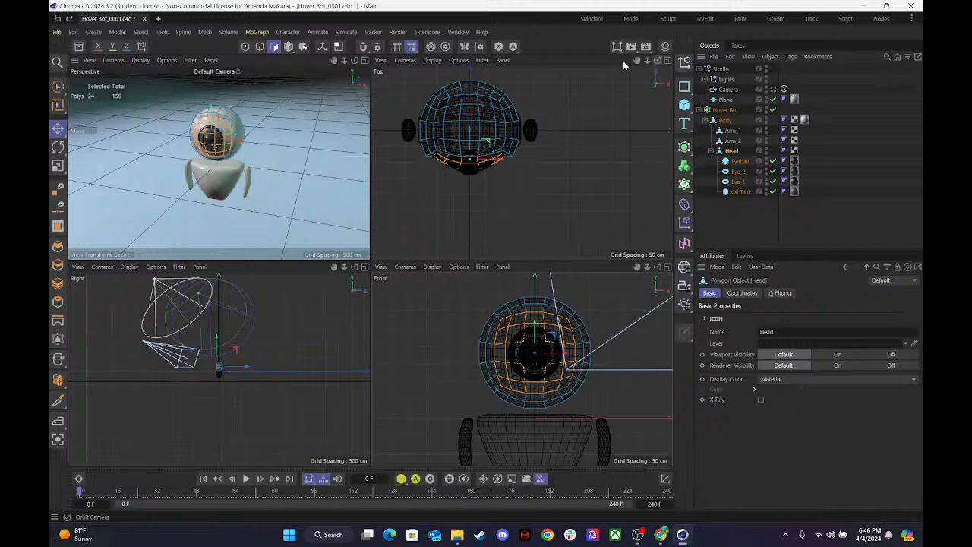
left_click(665, 45)
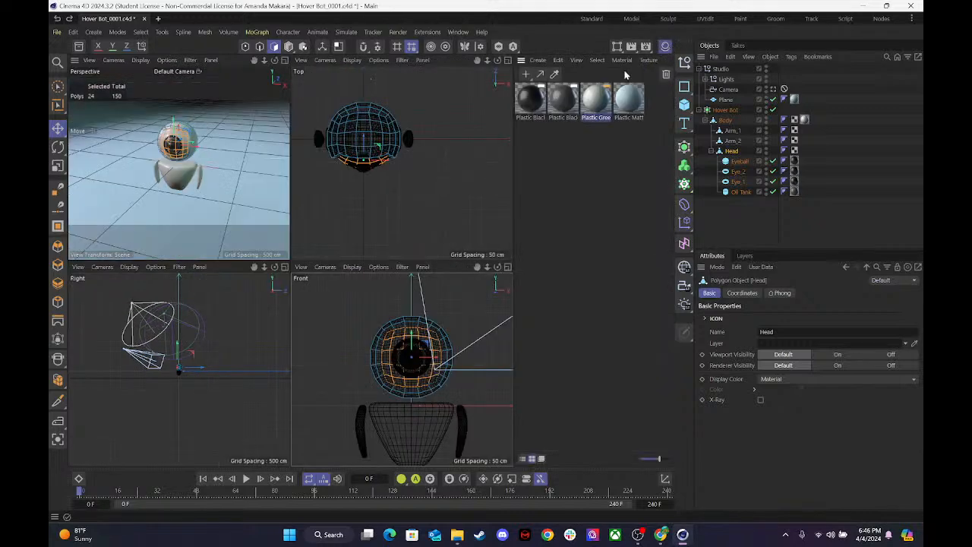
left_click(596, 99)
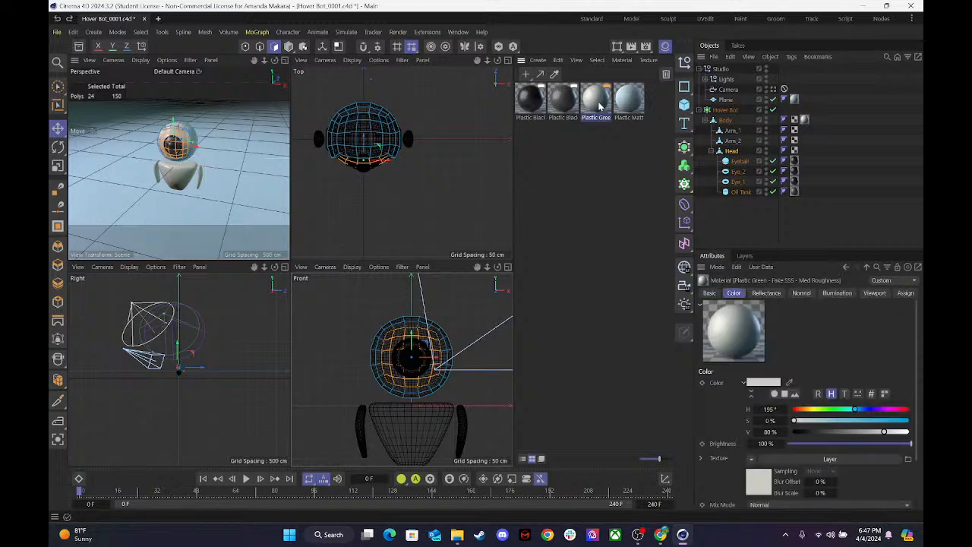
key("ctrl+c")
key("ctrl+v")
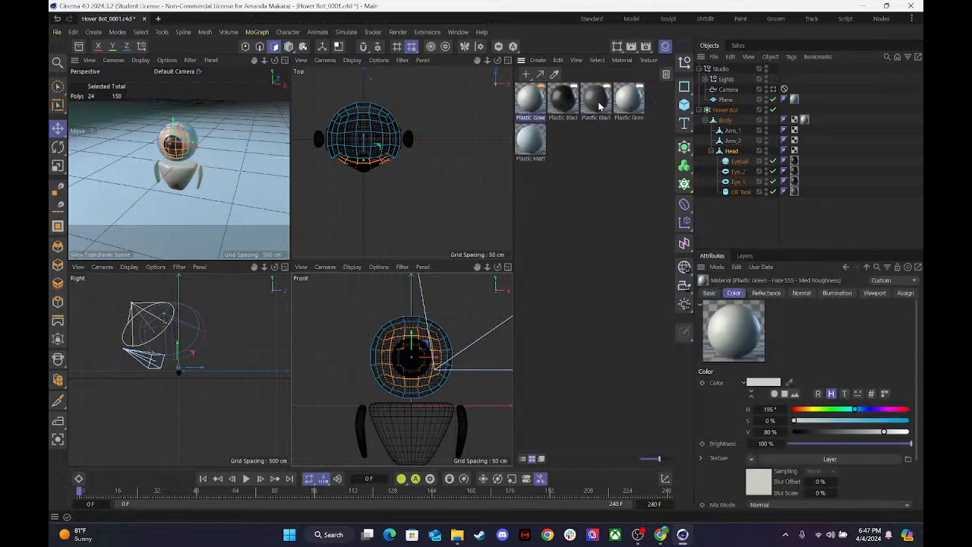
Open the duplicated Plastic Green material's layer shader and recolor the Colorize gradient's white end knot to H 219°, S 77%, V 32%.
double_click(526, 105)
double_click(663, 234)
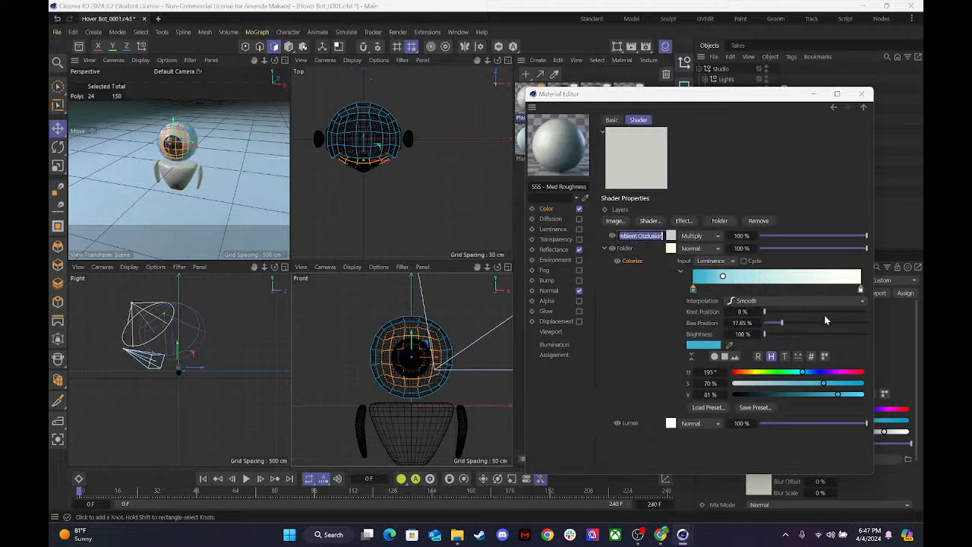
left_click(860, 290)
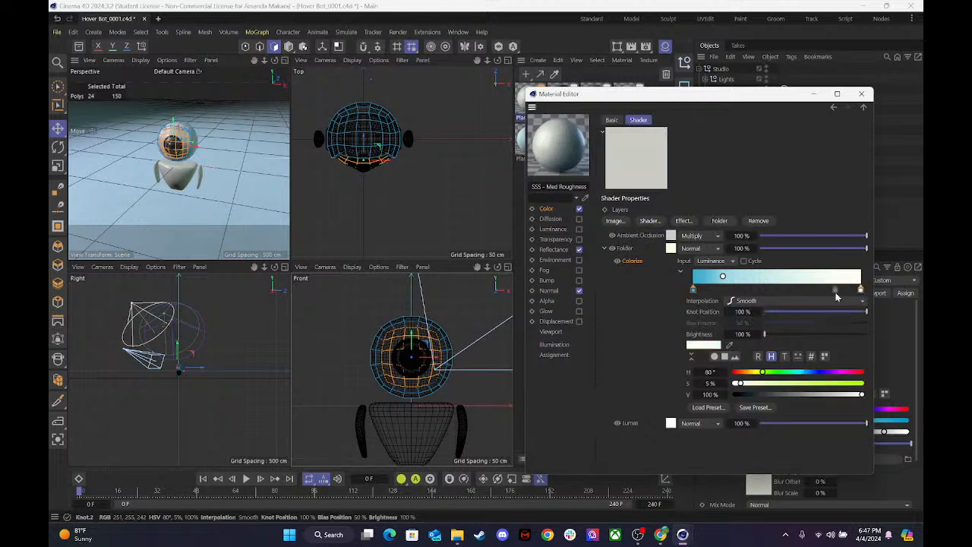
left_click_drag(797, 372, 775, 394)
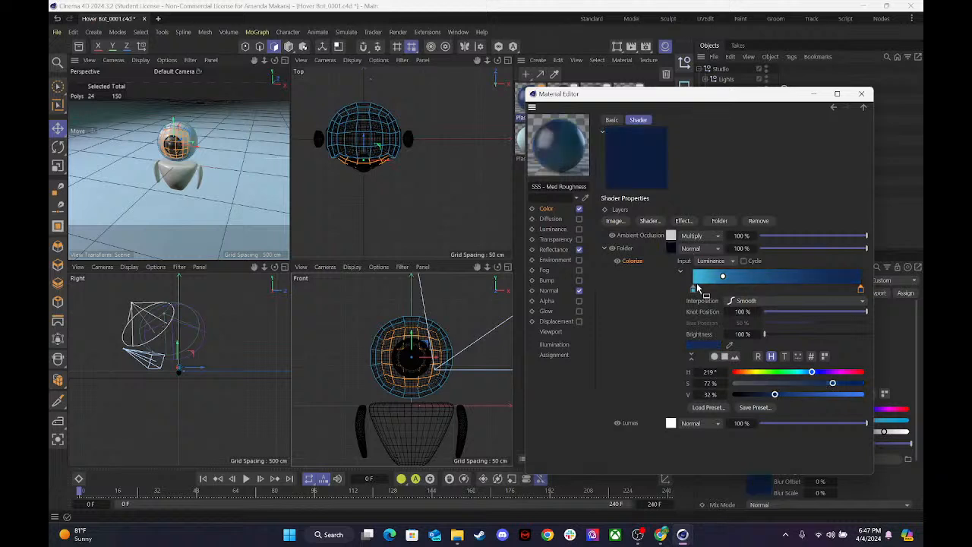
Set the gradient's bias position to about 50% and darken its light blue start knot to V 11%.
left_click(720, 279)
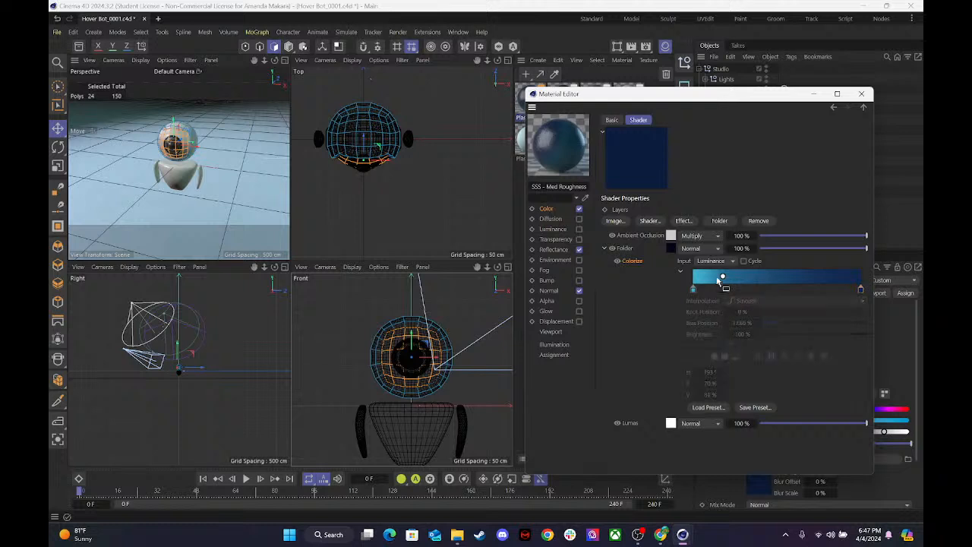
left_click_drag(719, 280, 779, 285)
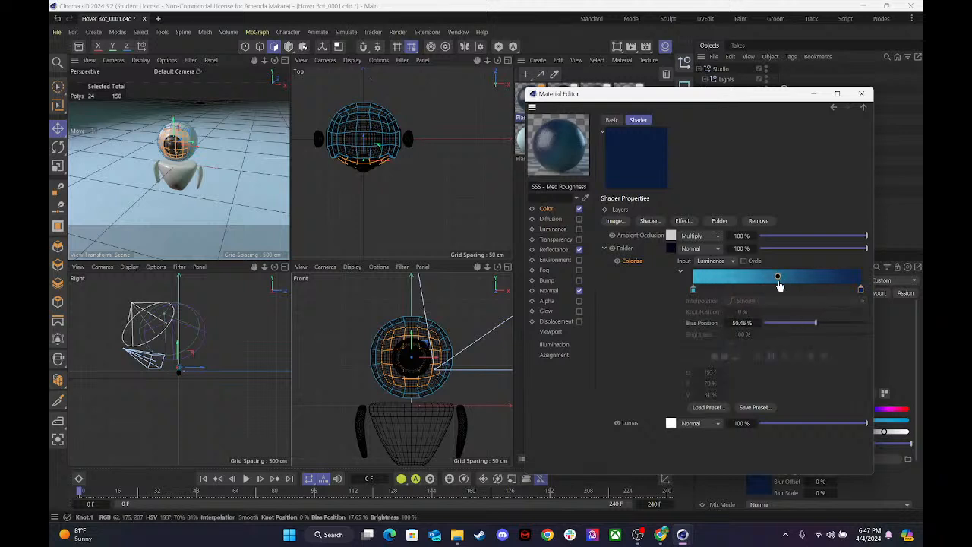
left_click(692, 289)
double_click(693, 293)
left_click_drag(702, 333, 653, 332)
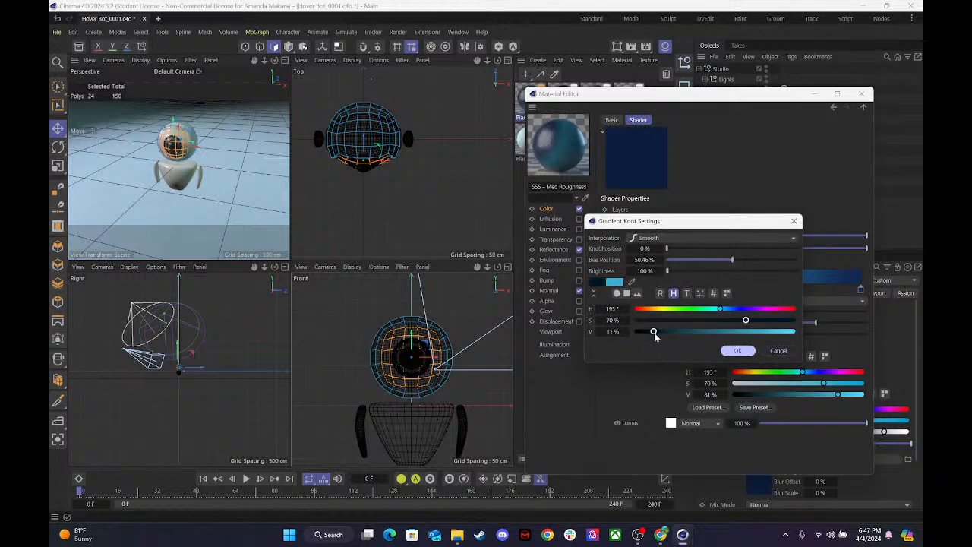
left_click(738, 350)
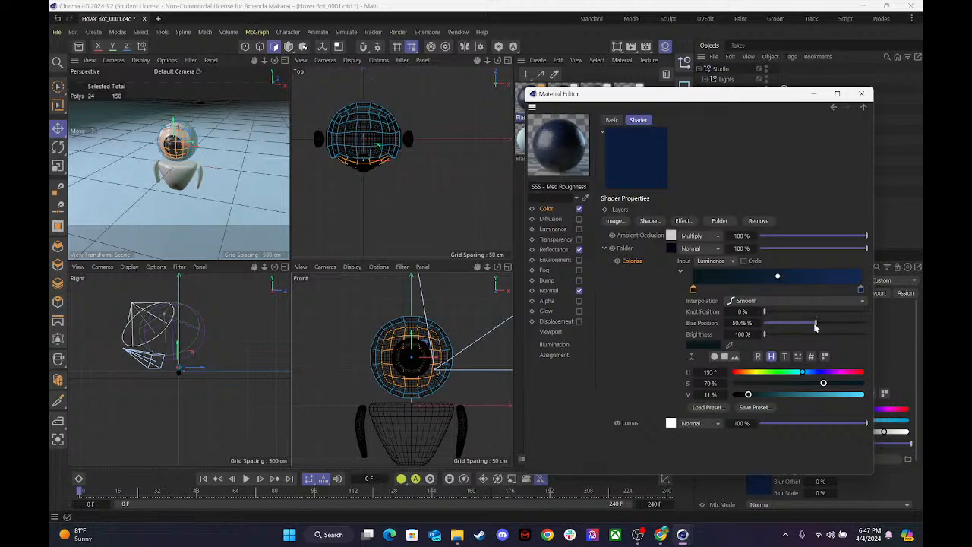
Change the gradient's end knot to H 192° and V 22%, and close the Material Editor.
left_click(860, 288)
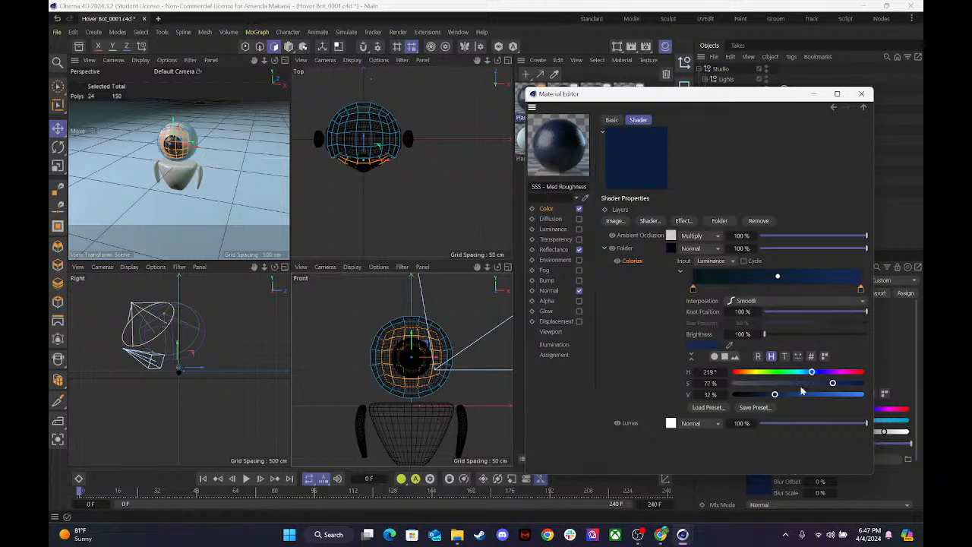
left_click_drag(775, 395, 761, 395)
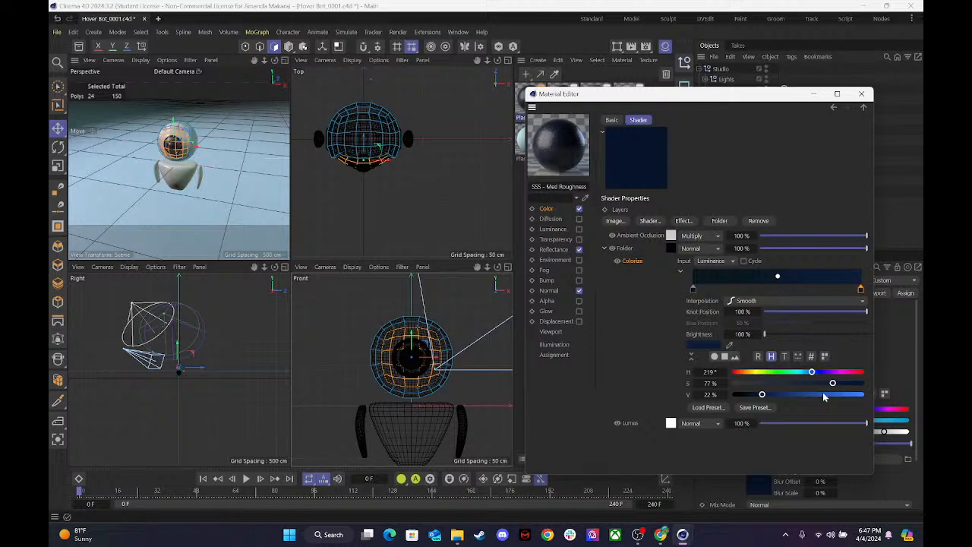
mouse_move(813, 372)
left_mouse_down()
mouse_move(799, 372)
mouse_move(808, 378)
left_mouse_up()
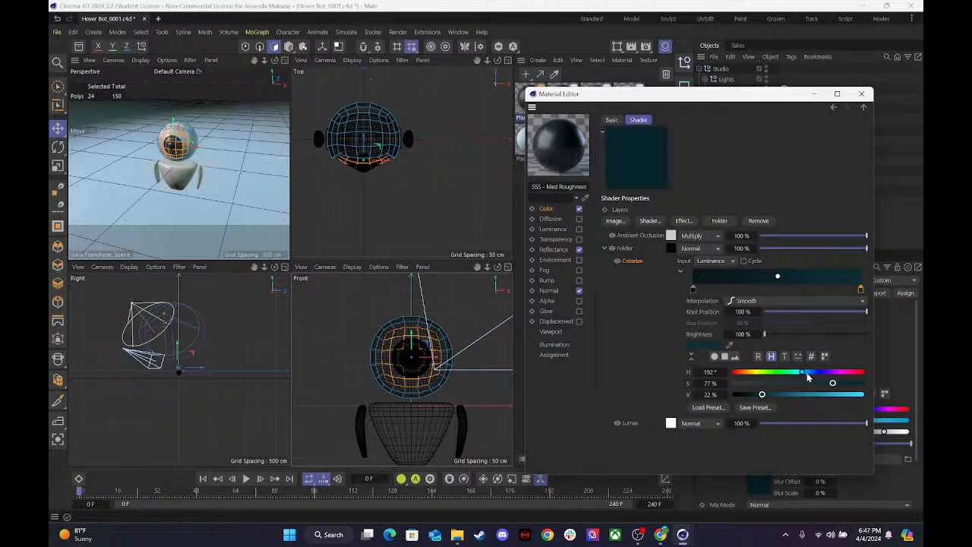
left_click(861, 93)
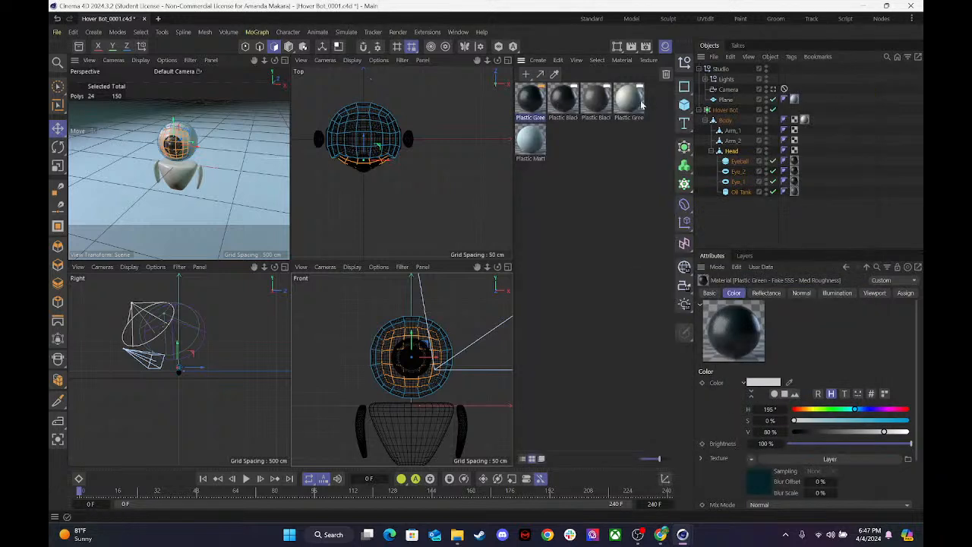
Apply the recolored Plastic Green copy to the selected head polygons, and enlarge the Perspective view.
left_click_drag(422, 320, 405, 334)
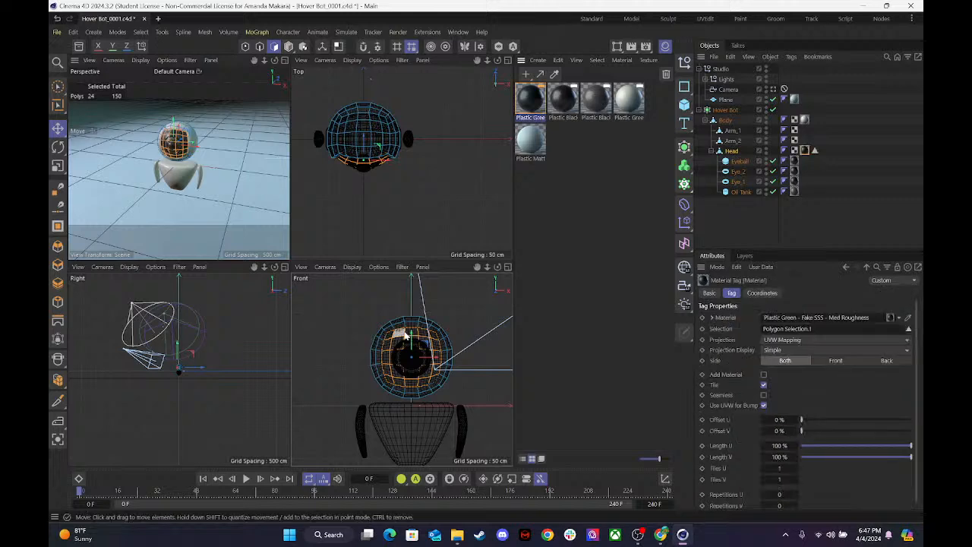
left_click(219, 161)
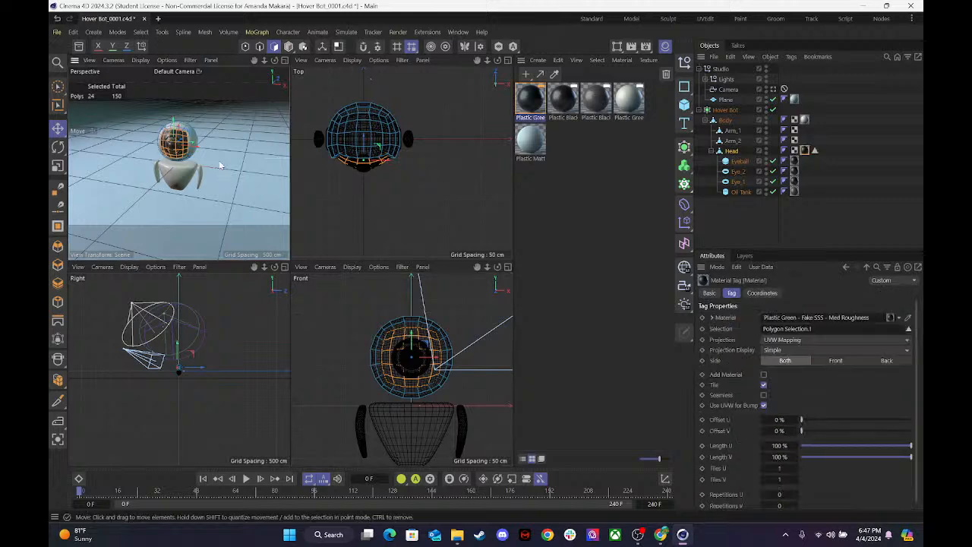
left_click(281, 60)
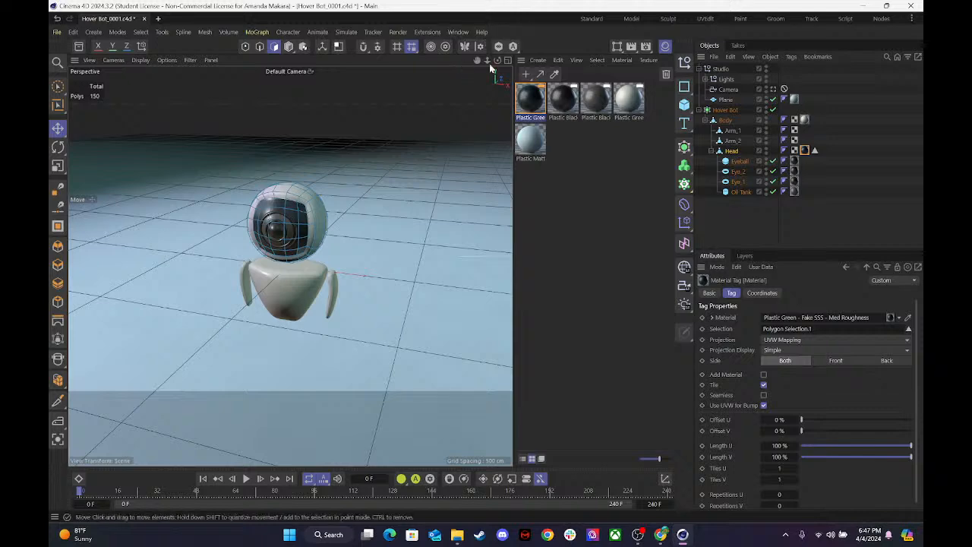
Preview-render the hover bot from above and from the front to check the new face material.
left_click_drag(497, 60, 435, 259)
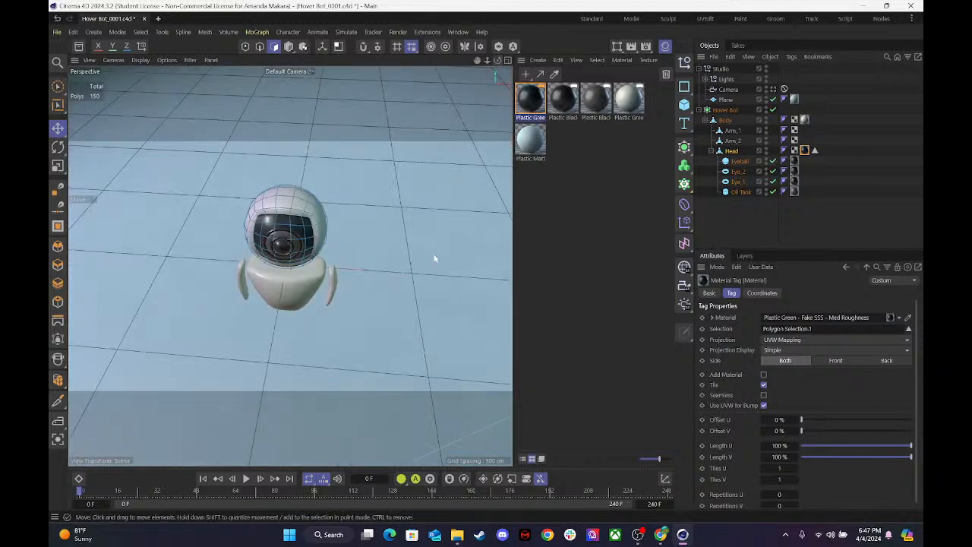
key("ctrl+r")
left_click_drag(497, 61, 494, 23)
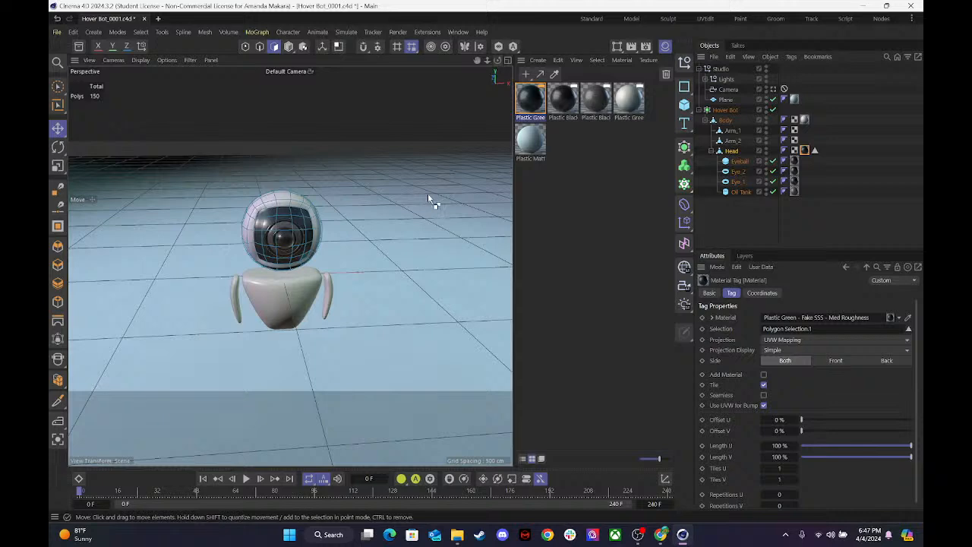
key("ctrl+r")
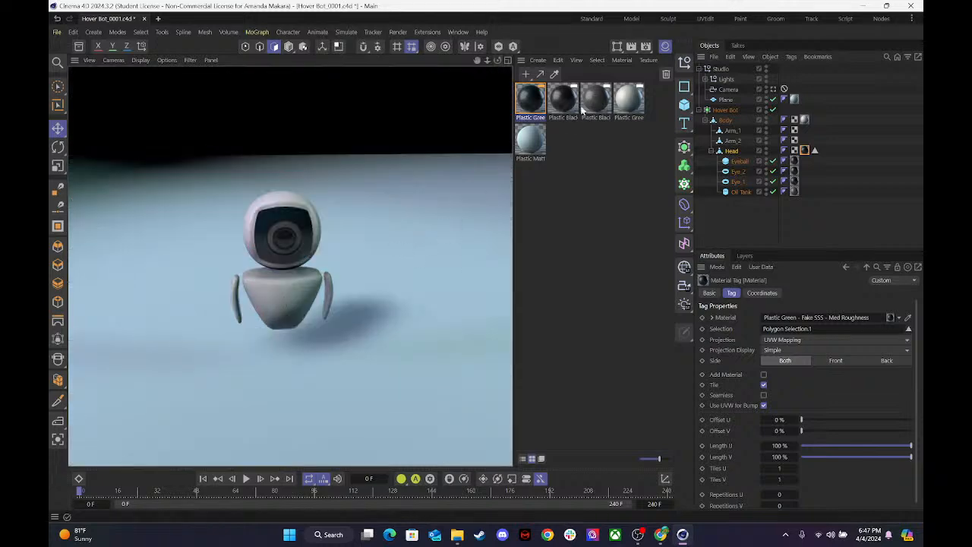
Brighten the face material's Colorize gradient by setting its end knot to S 83% and V 38%.
double_click(531, 100)
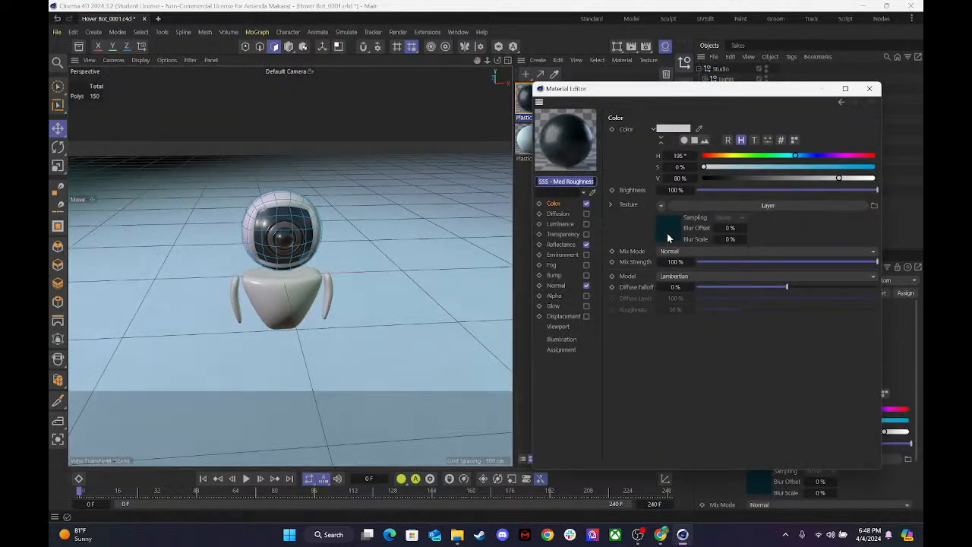
left_click(668, 237)
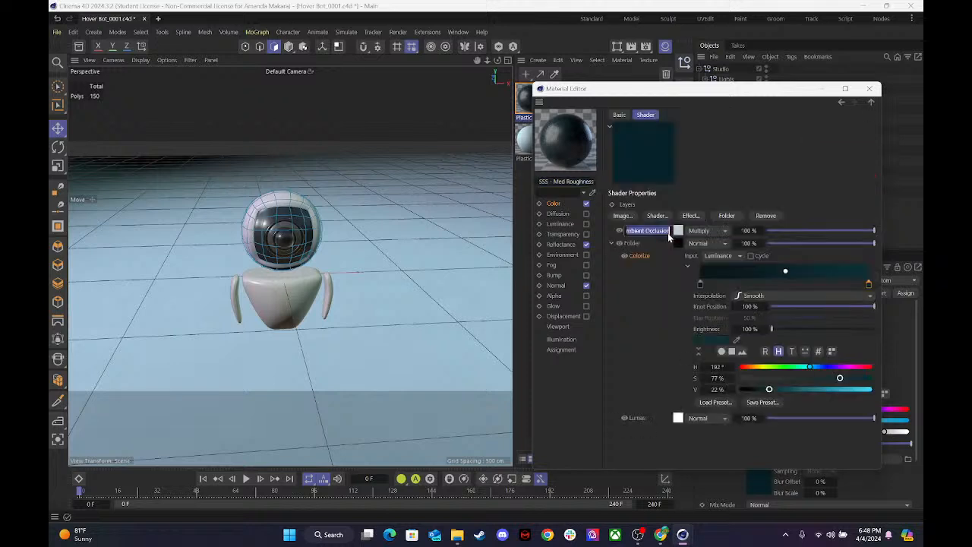
double_click(869, 283)
left_click_drag(751, 316, 771, 316)
left_click_drag(704, 325, 700, 328)
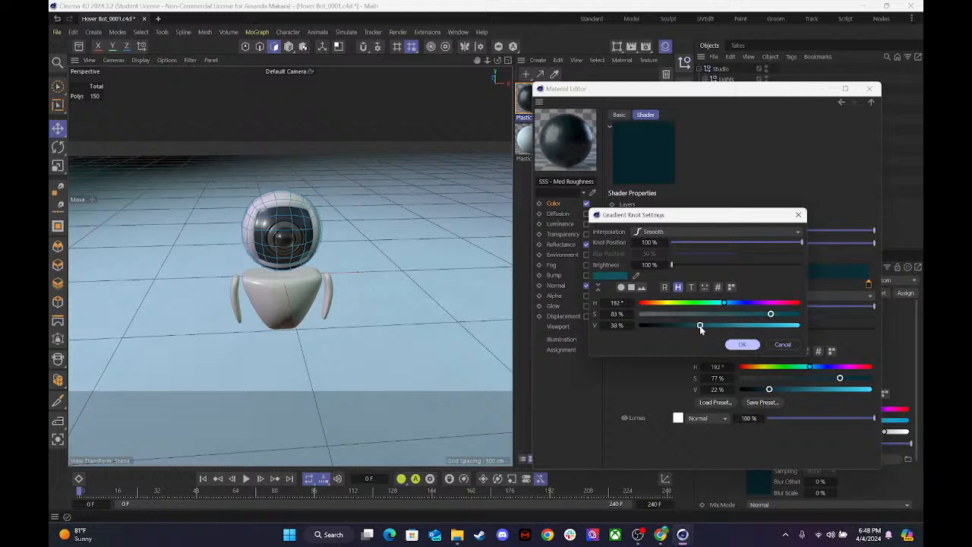
left_click(742, 345)
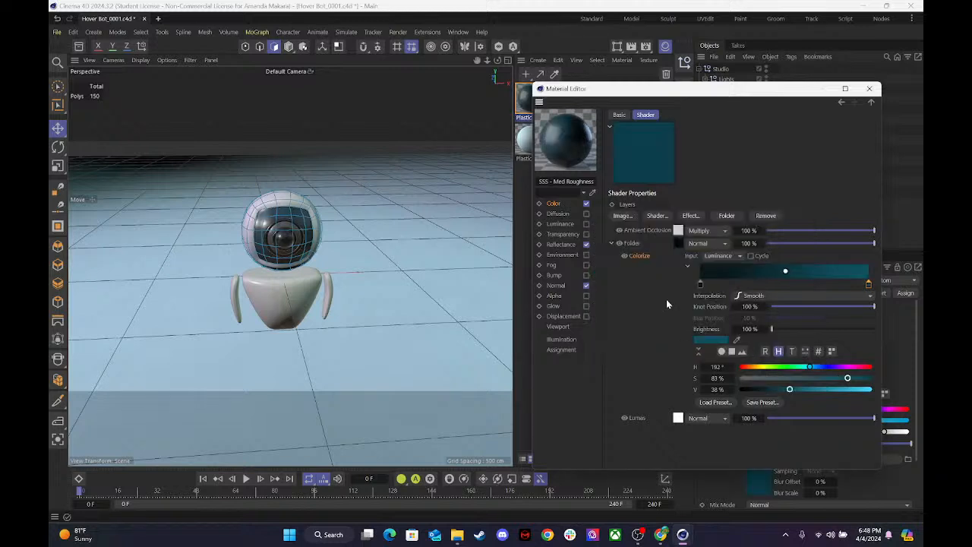
left_click(868, 88)
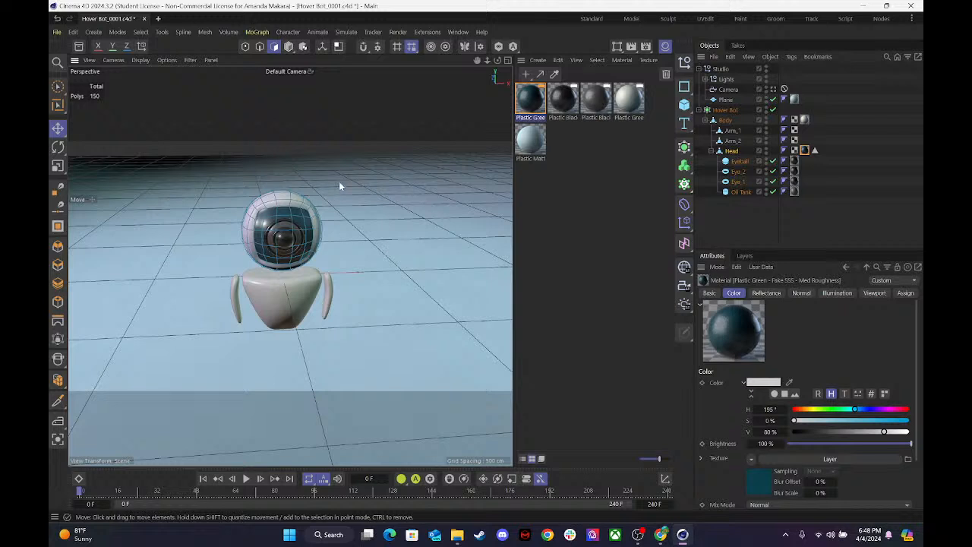
Deselect all objects and preview-render the hover bot to check the brightened face material.
left_click(737, 218)
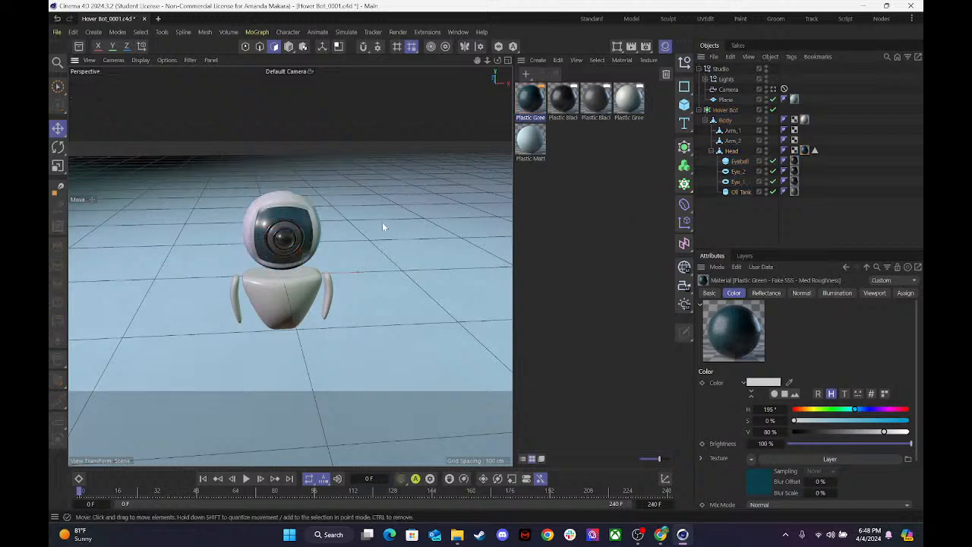
key("ctrl+e")
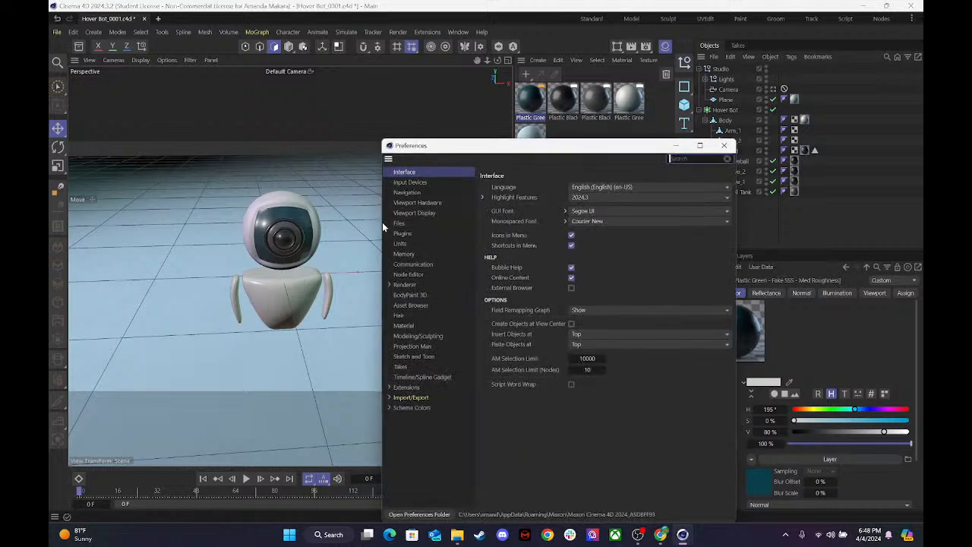
left_click(724, 145)
key("ctrl+r")
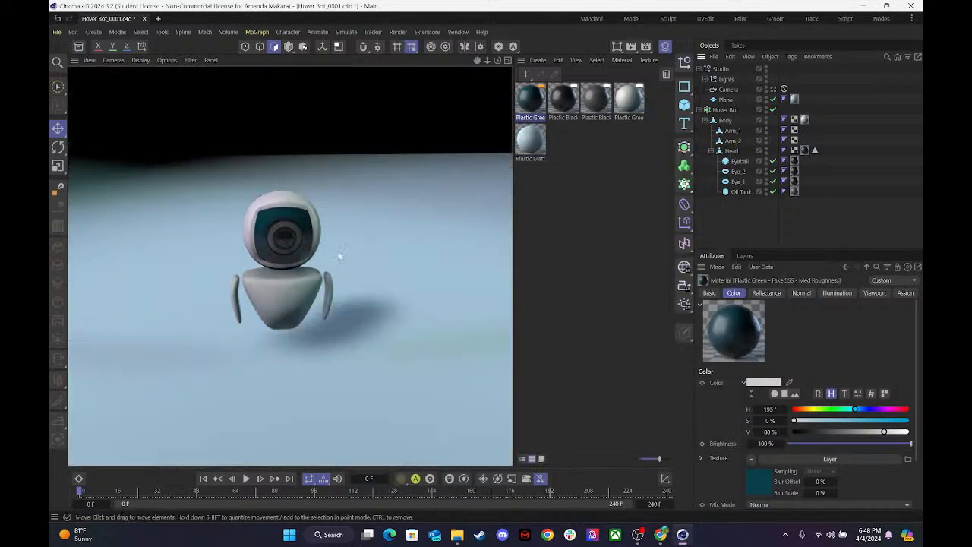
Select the missed polygon at the lower corner of the Head's face and apply the dark teal Plastic Green material to it.
mouse_move(497, 61)
left_mouse_down()
mouse_move(480, 28)
mouse_move(498, 62)
left_mouse_up()
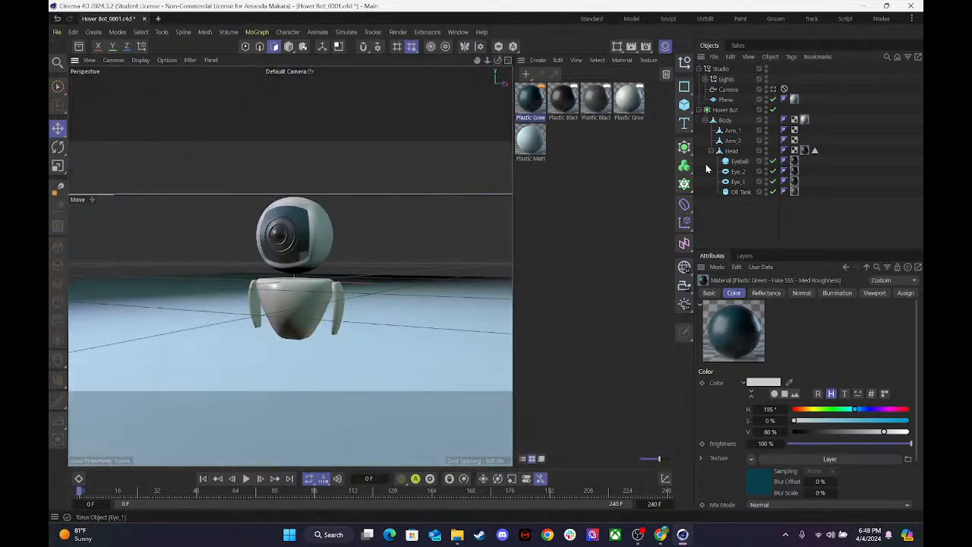
left_click(732, 151)
left_click(305, 262)
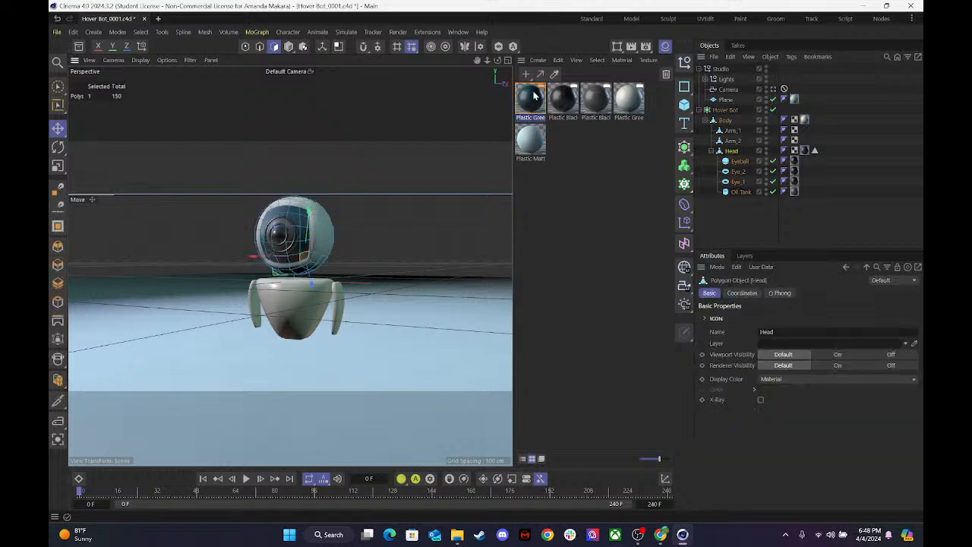
left_click_drag(522, 106, 306, 263)
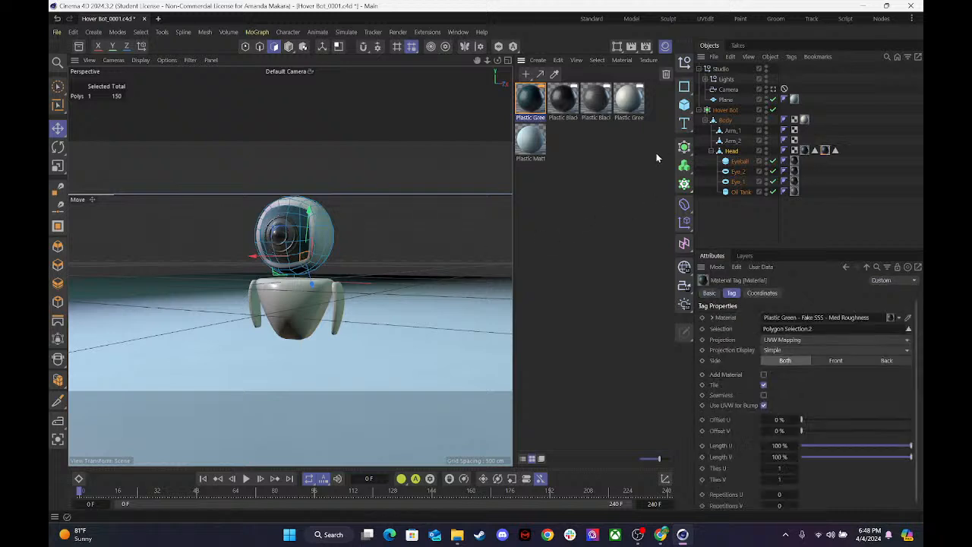
left_click(400, 238)
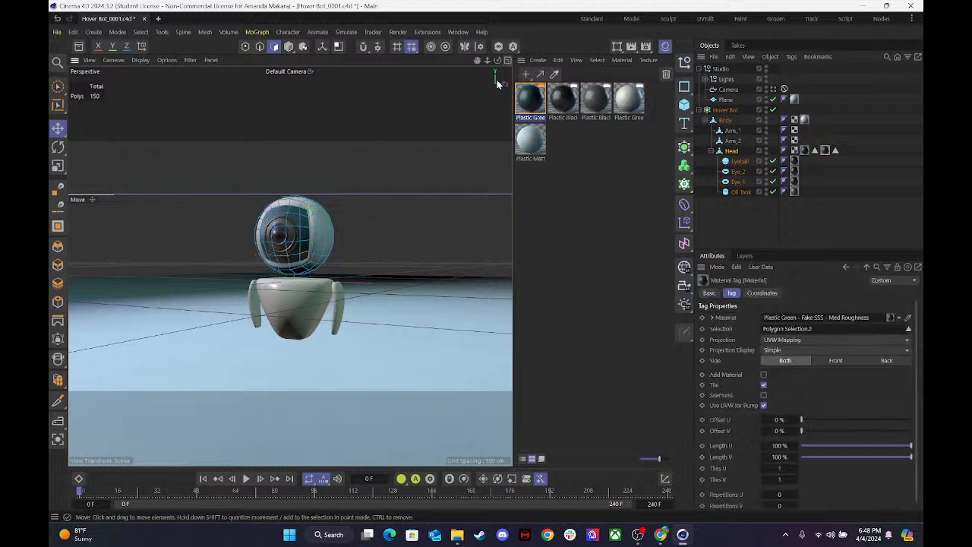
double_click(529, 97)
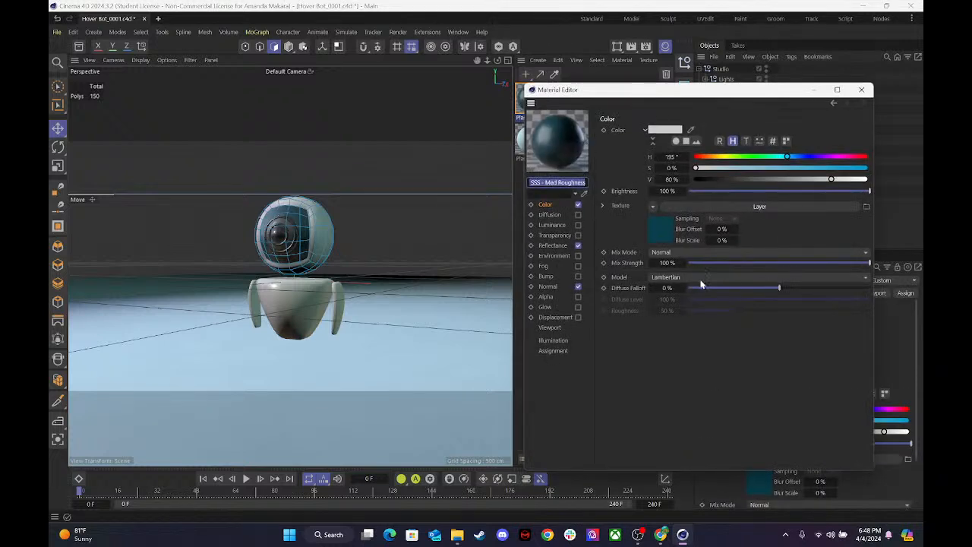
left_click(861, 89)
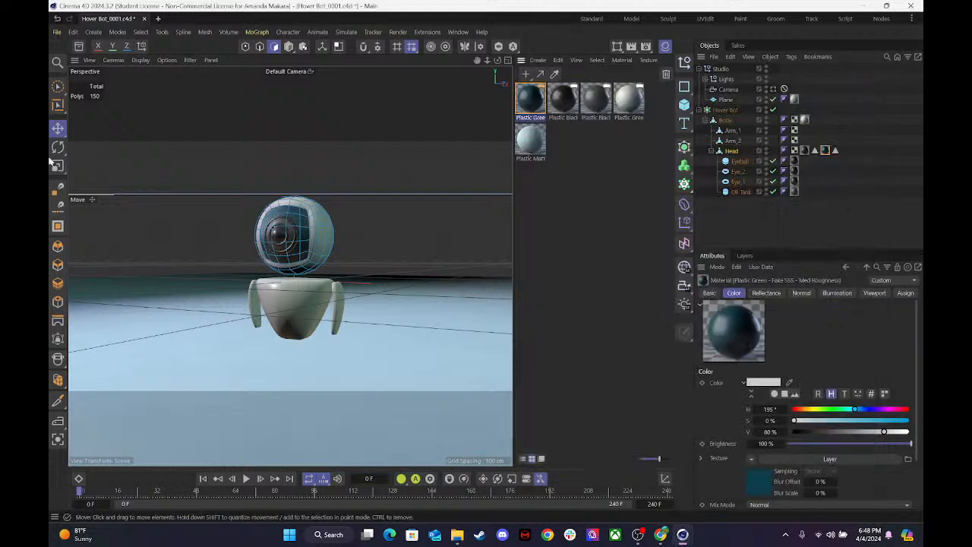
Open the Asset Browser, clear the old search and browse the Effects and Glossy categories under Standard & Physical materials.
left_click(79, 47)
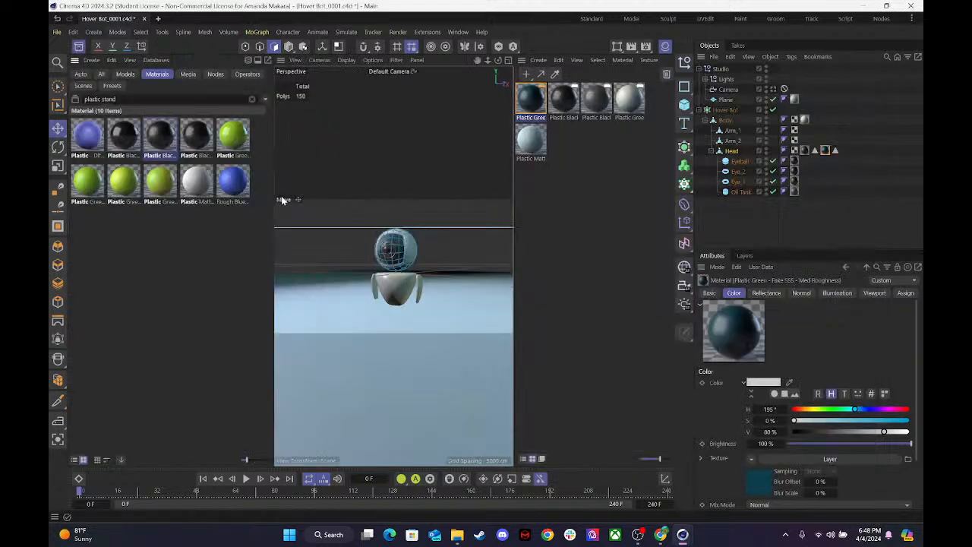
left_click(252, 99)
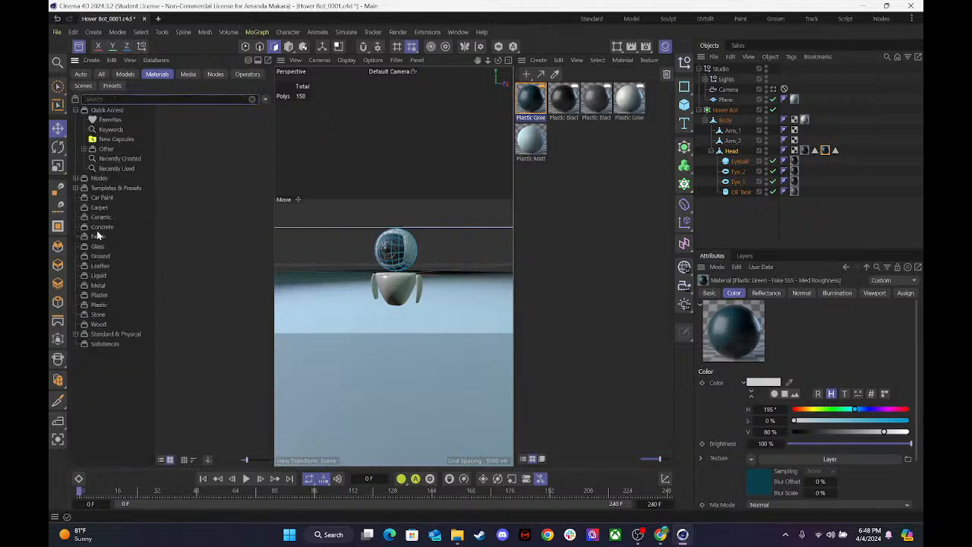
left_click(97, 335)
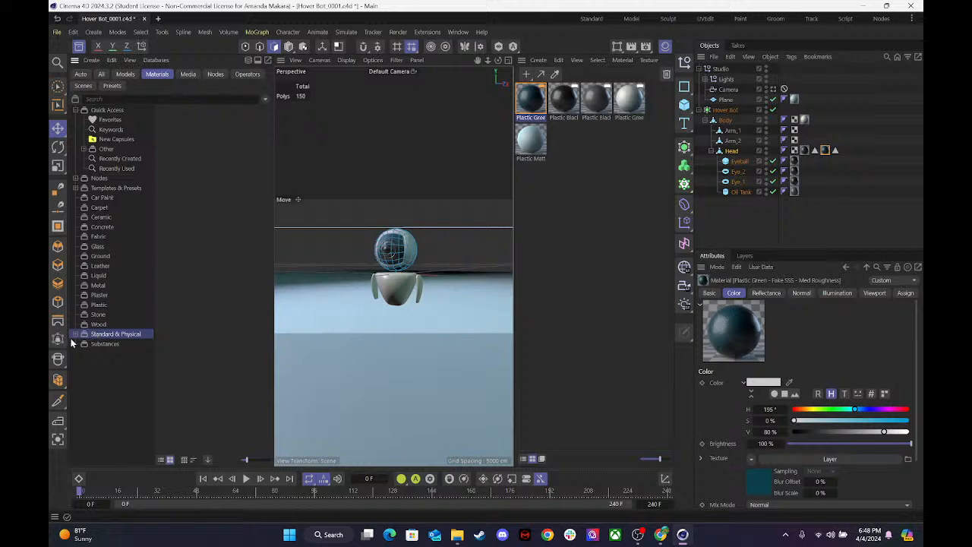
left_click(77, 335)
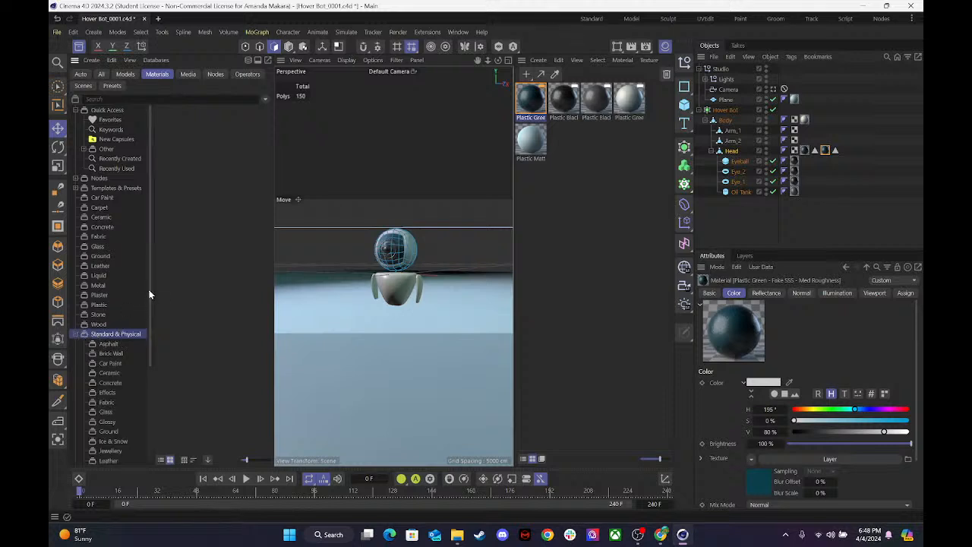
left_click_drag(150, 289, 147, 391)
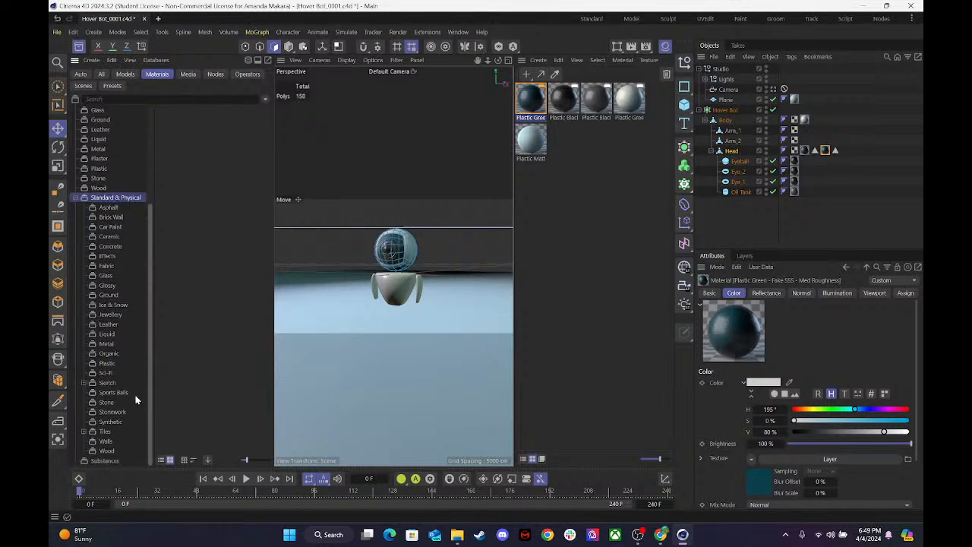
left_click(109, 257)
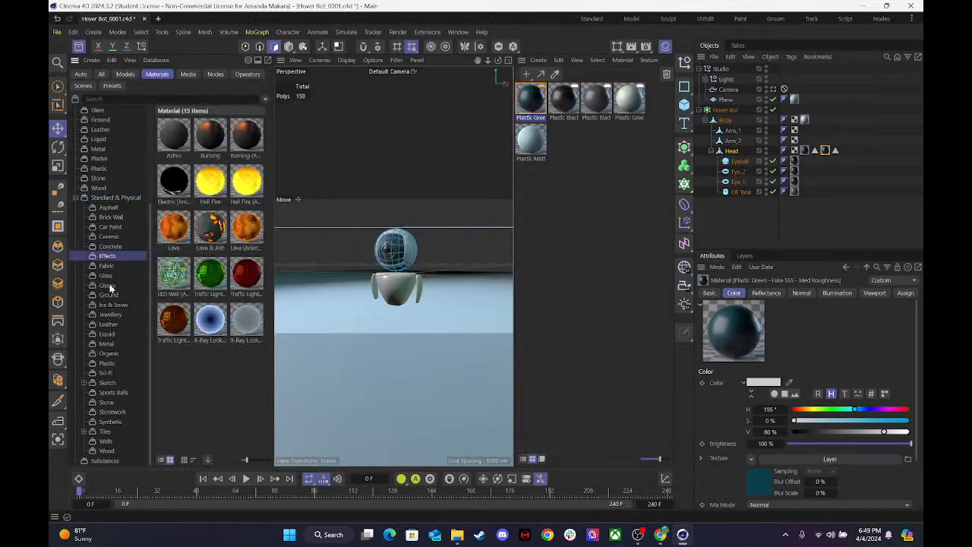
left_click(111, 287)
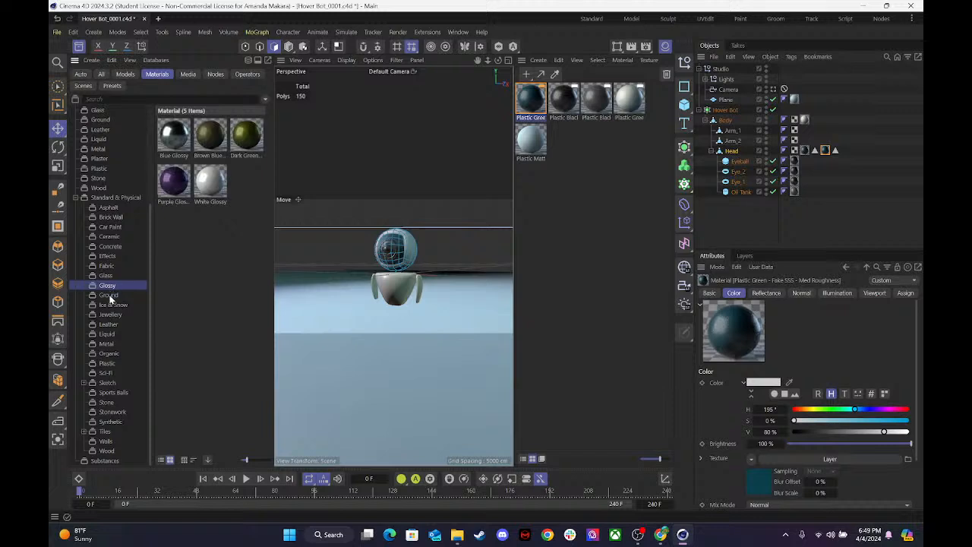
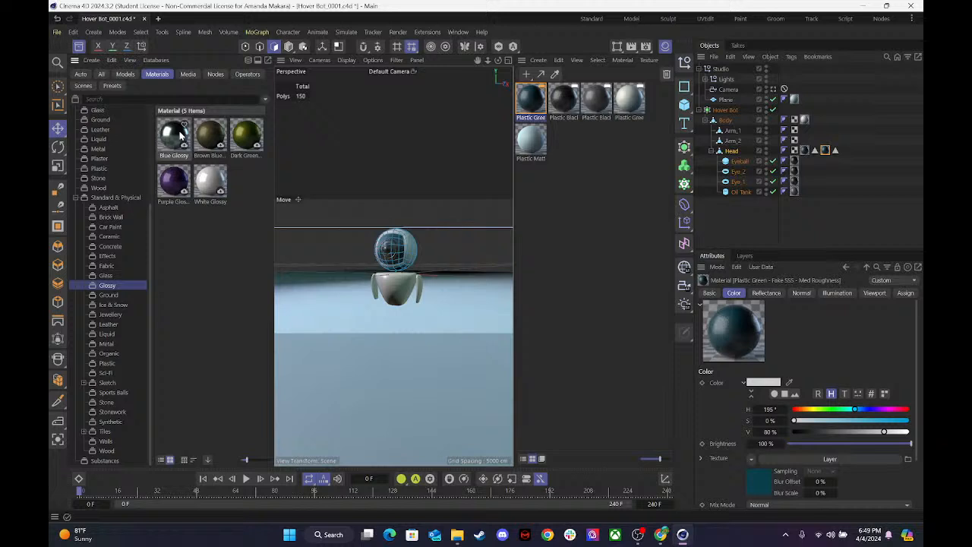
Add Metal Panel 03 from the Standard & Physical Metal materials and apply it to the Head's face selection, replacing Plastic Green.
left_click(110, 314)
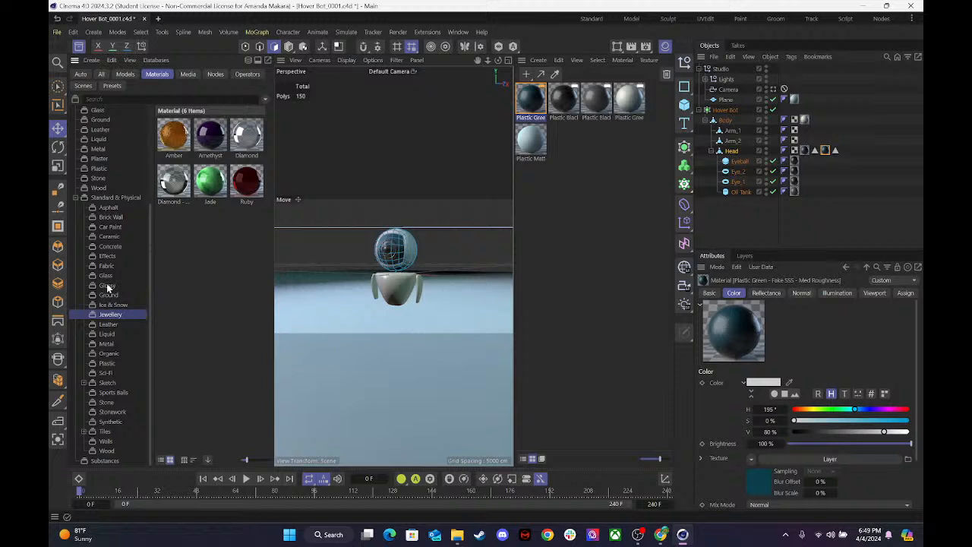
left_click(110, 343)
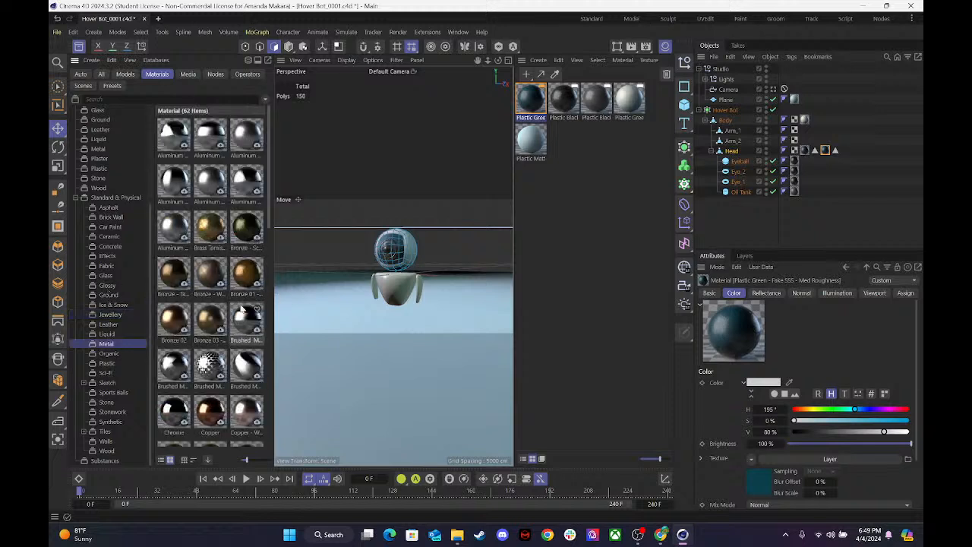
scroll(243, 307, "down", 8)
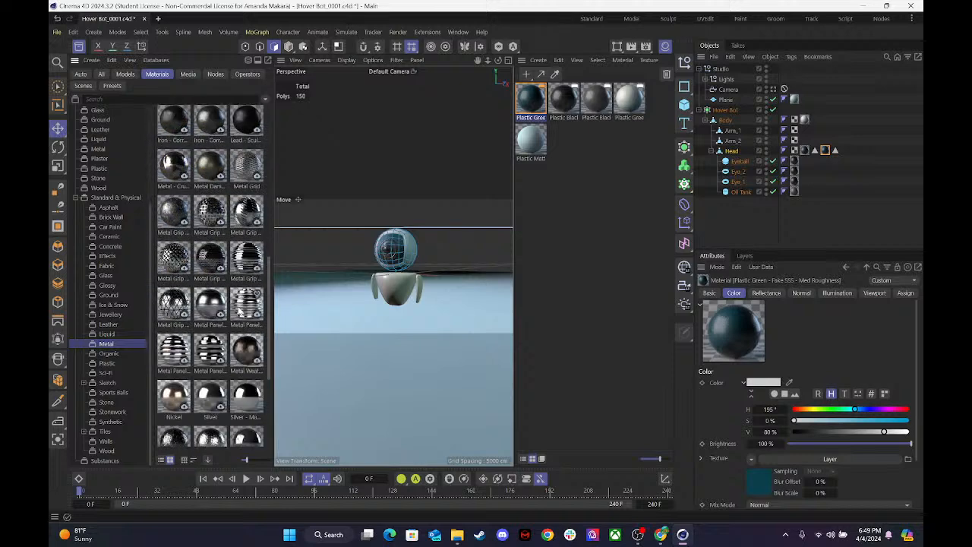
scroll(242, 310, "down", 2)
left_click_drag(208, 256, 302, 246)
left_click_drag(864, 142, 572, 147)
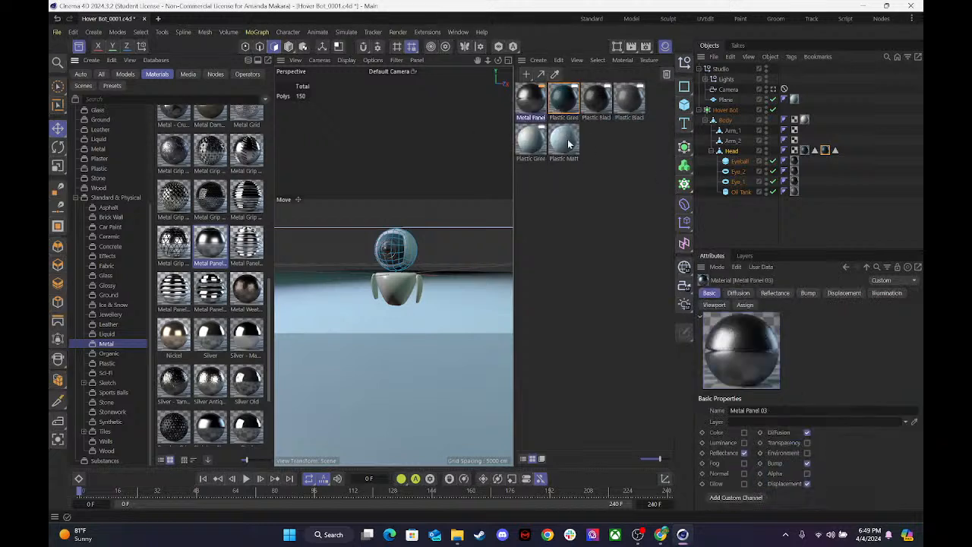
left_click_drag(536, 99, 826, 150)
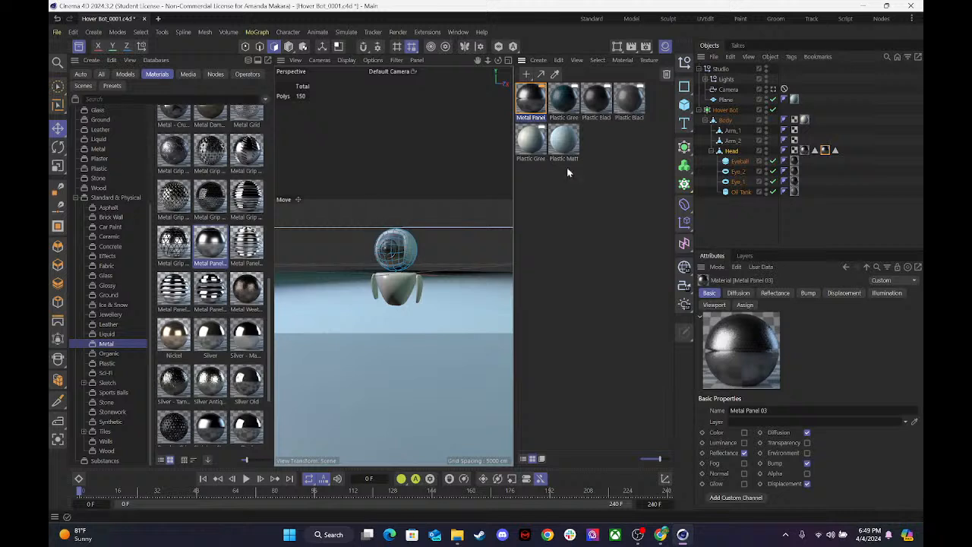
Preview-render the hover bot close up and inspect the new metal face from the front.
left_click_drag(487, 60, 531, 60)
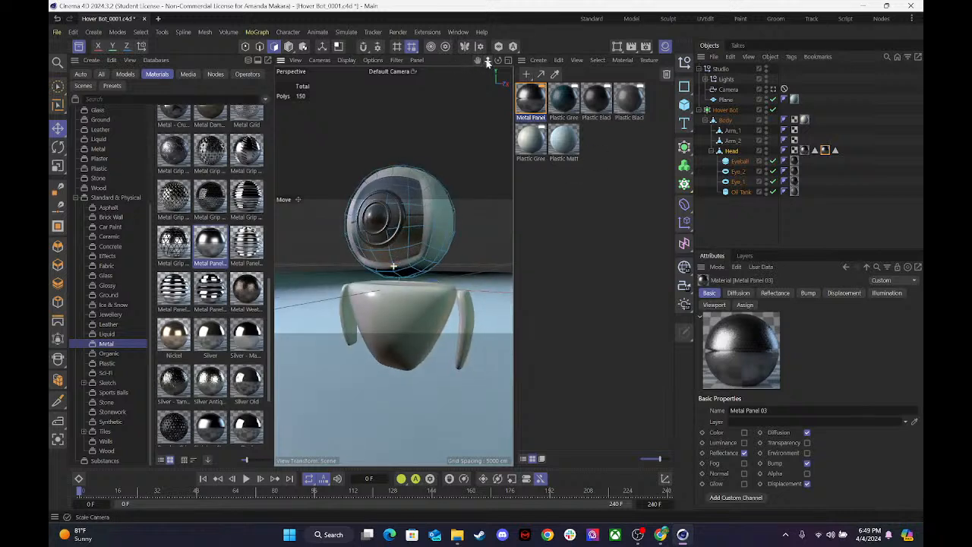
key("ctrl+r")
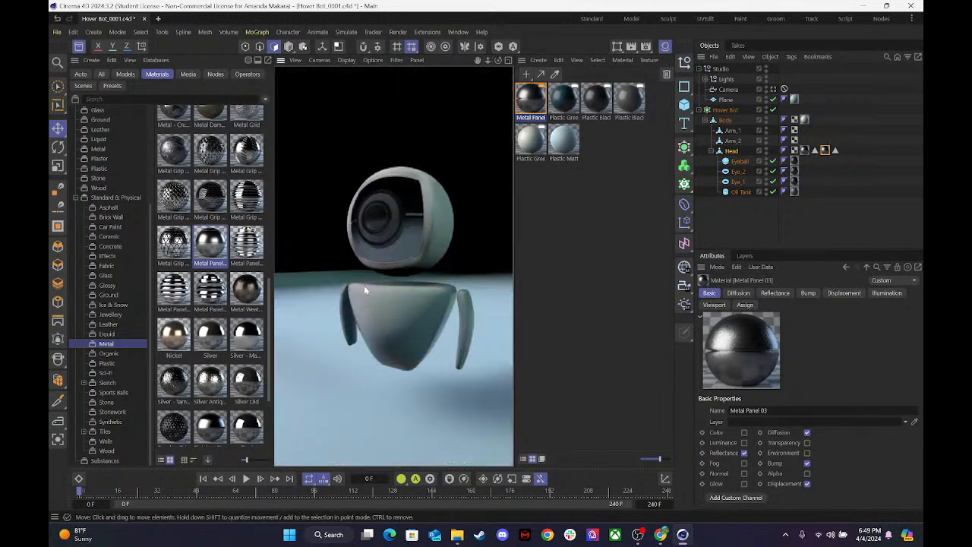
left_click_drag(500, 63, 500, 76)
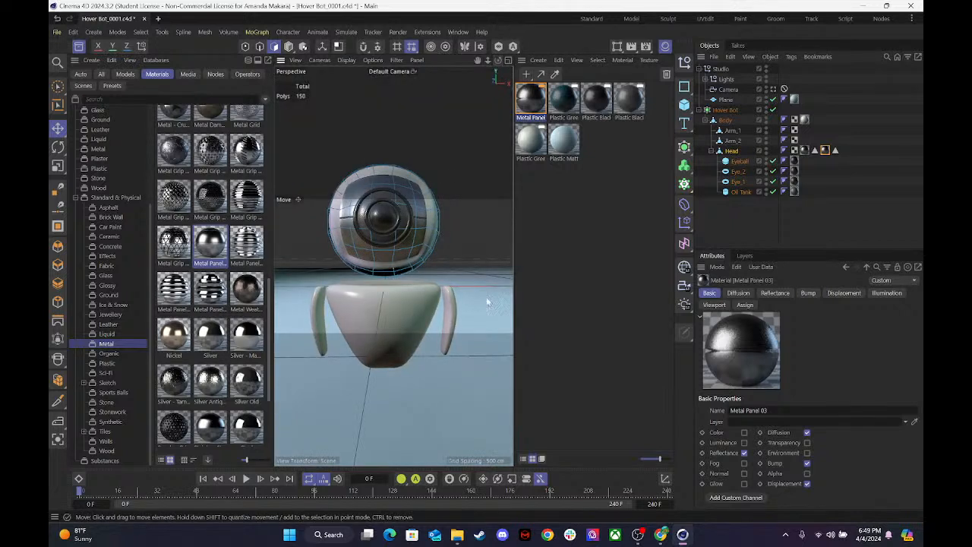
left_click(597, 265)
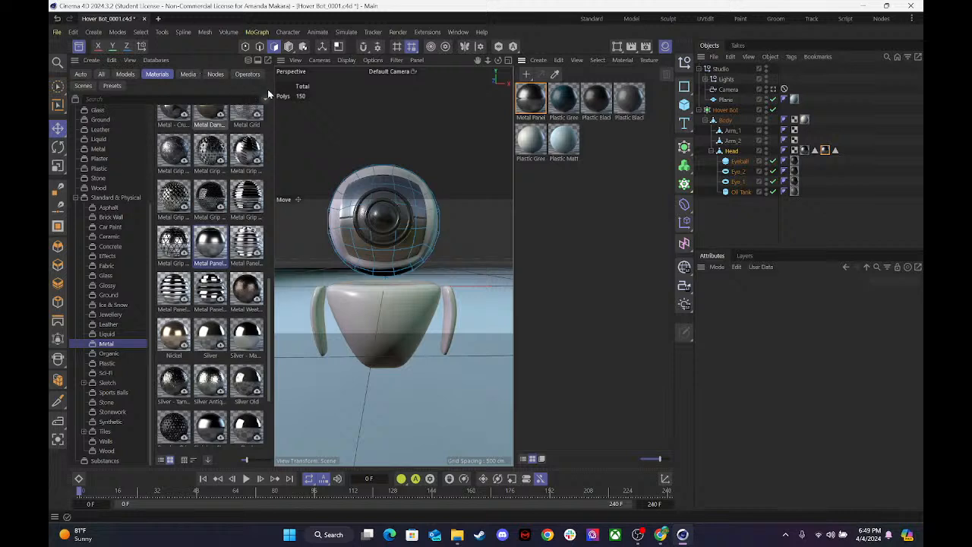
Close the Asset Browser and delete the unused dark teal Plastic Green material from the scene.
scroll(213, 356, "down", 2)
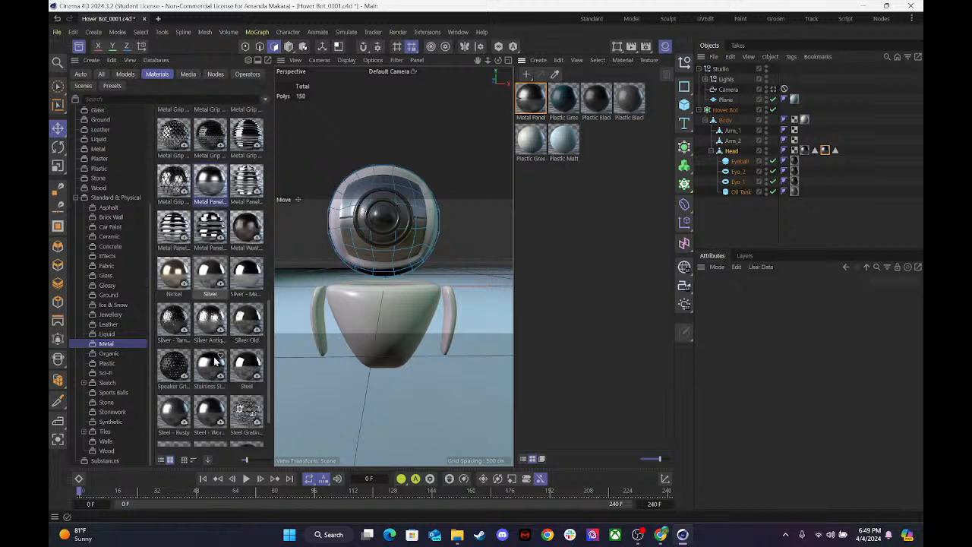
scroll(215, 360, "down", 3)
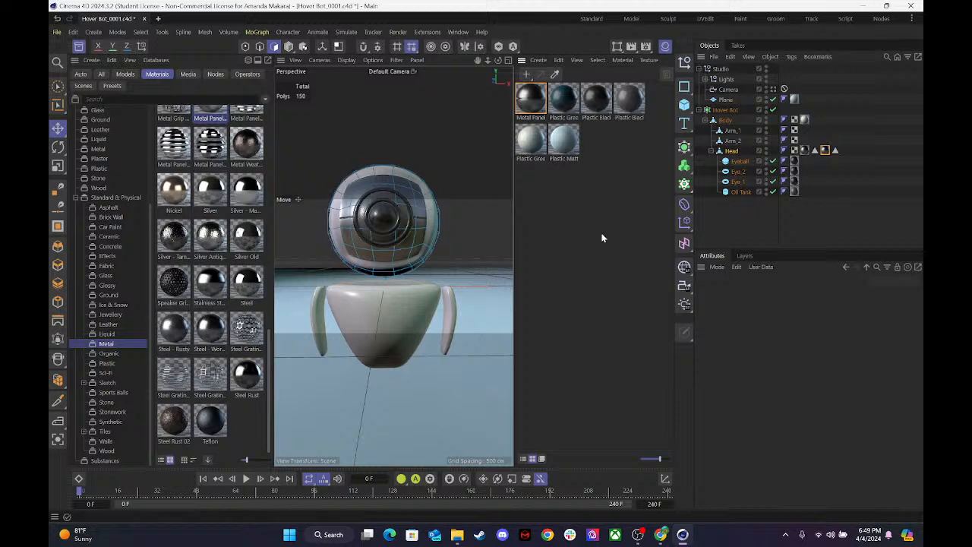
left_click(78, 46)
left_click(565, 98)
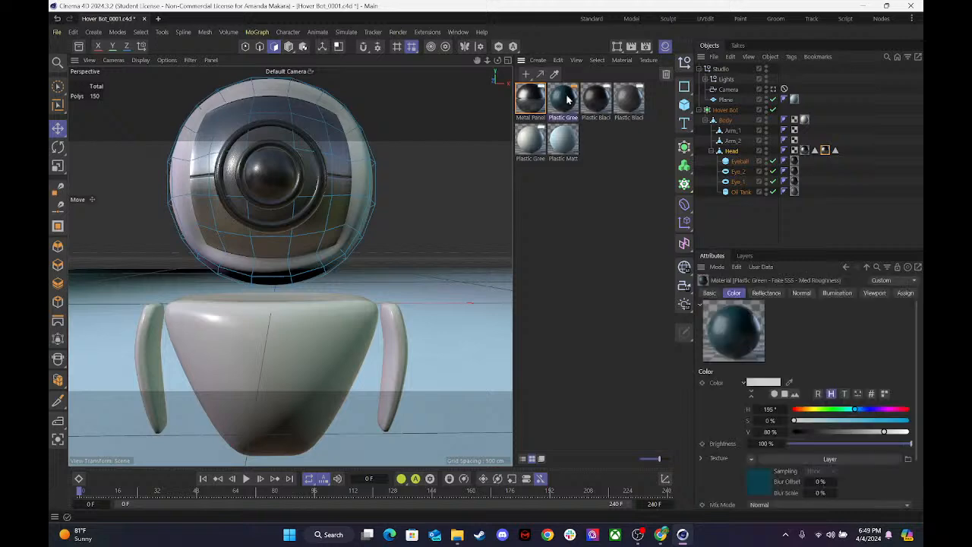
key("Delete")
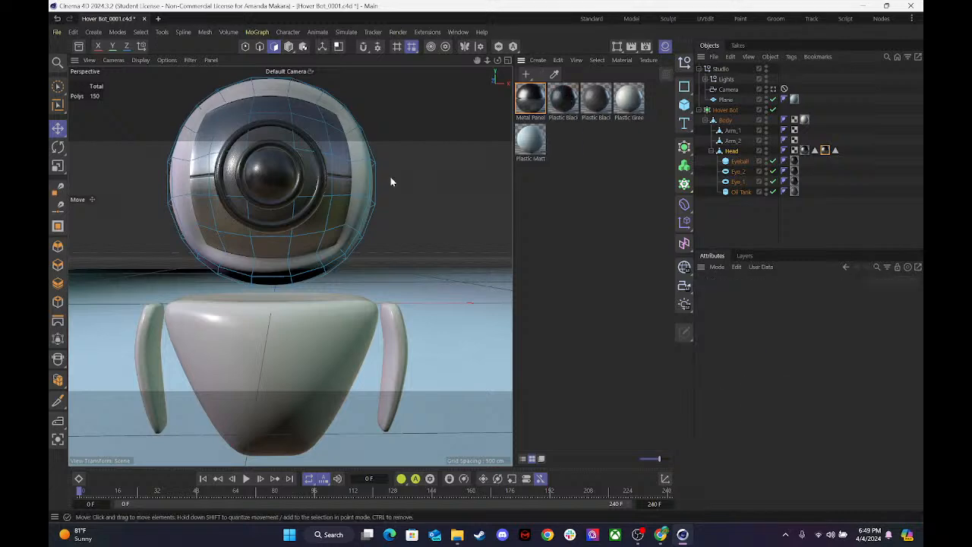
Save the hover bot project, and save an incremental copy of it as Hover Bot_0002.
mouse_move(498, 61)
left_mouse_down()
mouse_move(486, 47)
mouse_move(465, 50)
mouse_move(507, 46)
left_mouse_up()
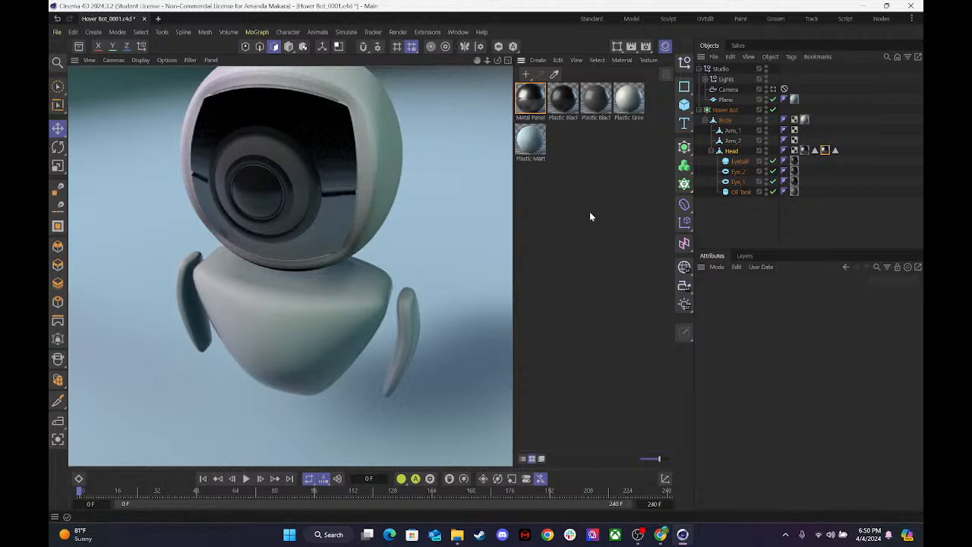
key("ctrl+s")
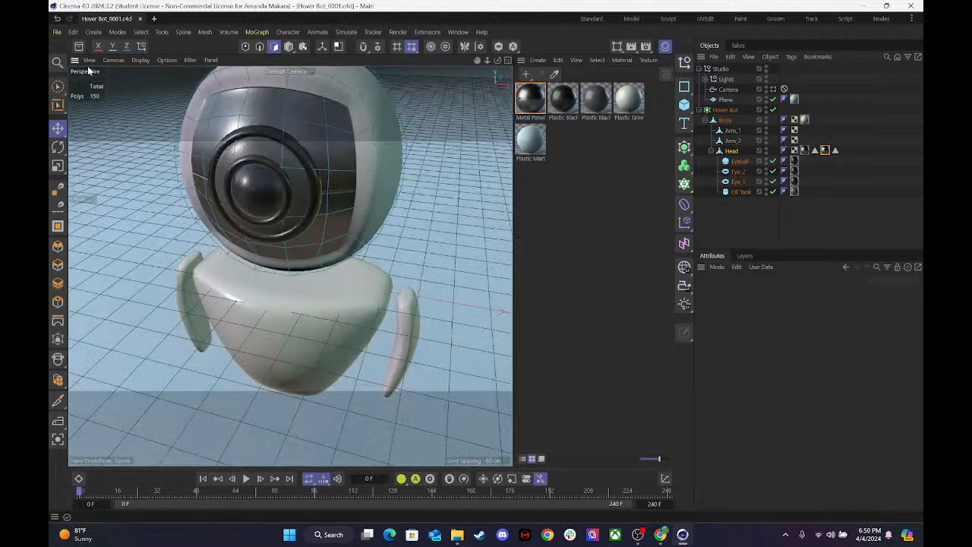
left_click(58, 32)
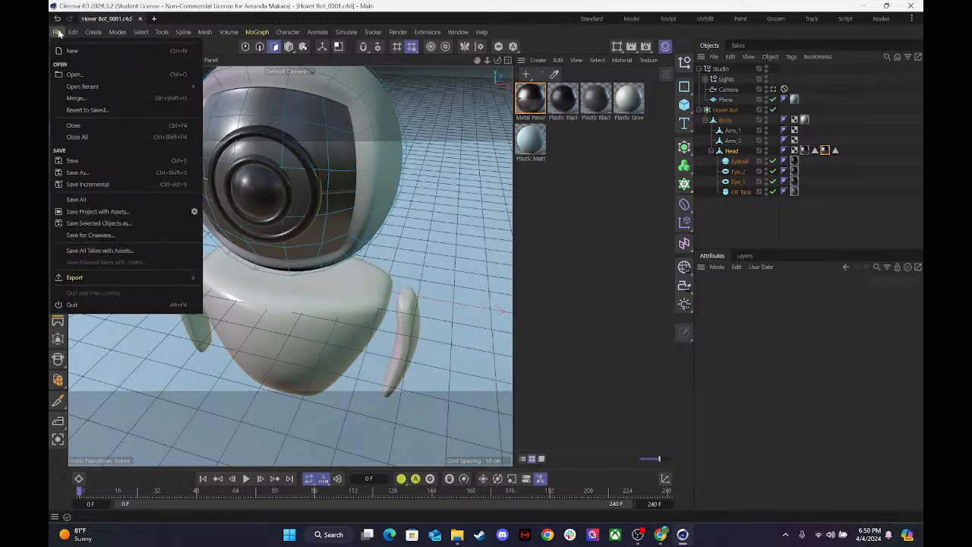
left_click(85, 184)
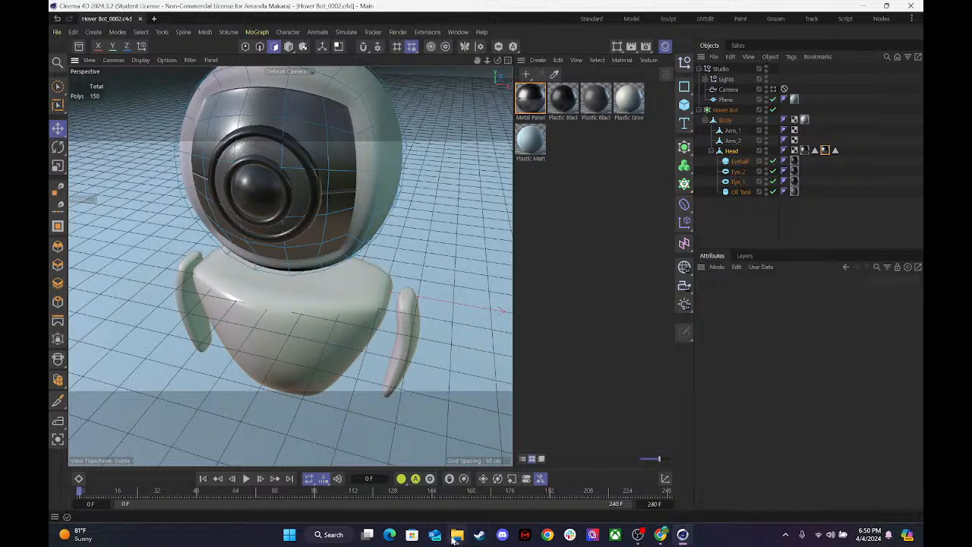
Check the C4D Files folder in File Explorer for Hover Bot_0001 and Hover Bot_0002, and close the folder window.
mouse_move(456, 534)
left_click(552, 441)
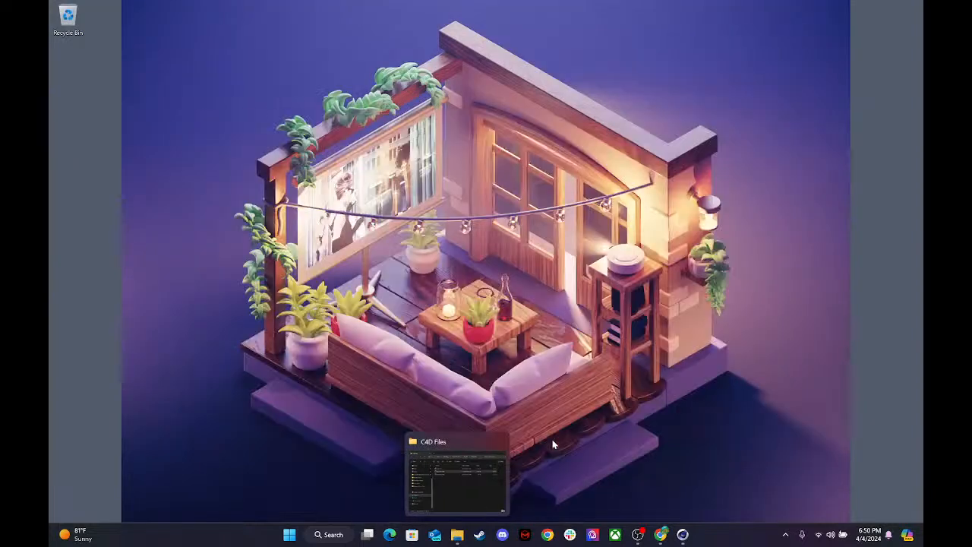
left_click(452, 469)
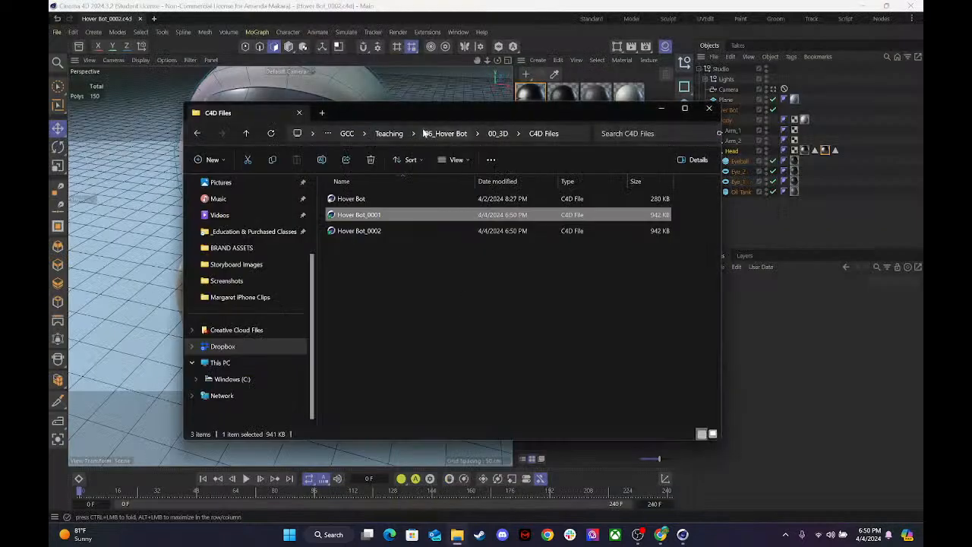
left_click(371, 231)
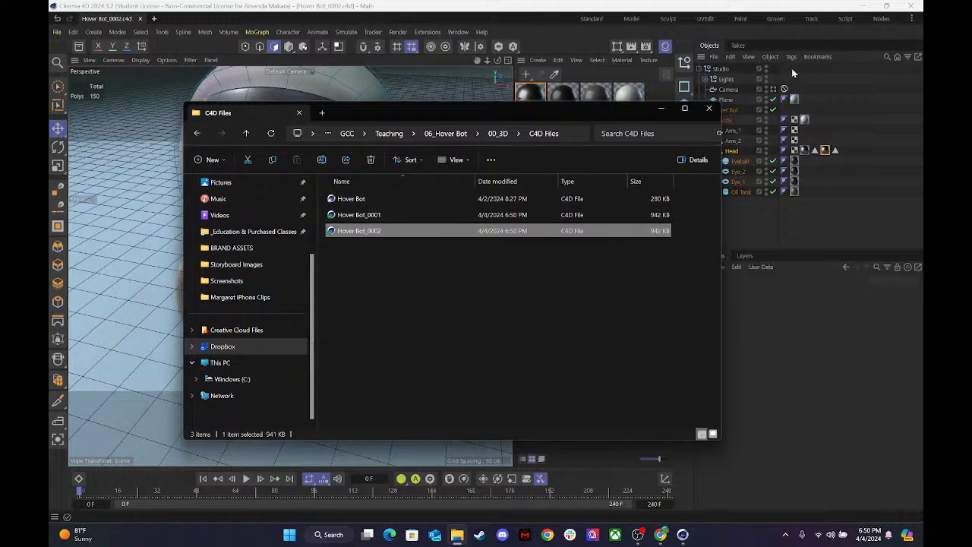
left_click(708, 108)
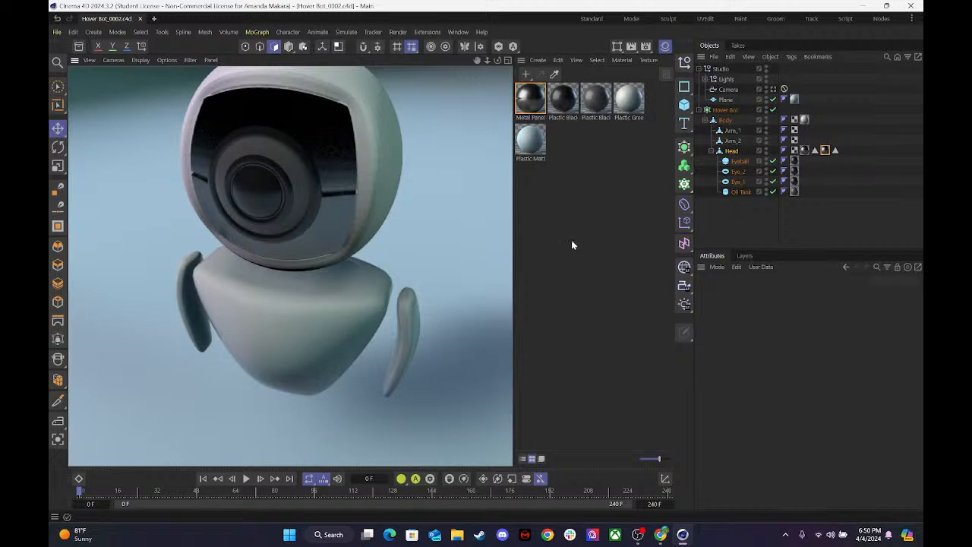
Deselect everything and collapse the Head and Hover Bot hierarchies in the object list.
left_click(480, 290)
left_click_drag(496, 61, 463, 91)
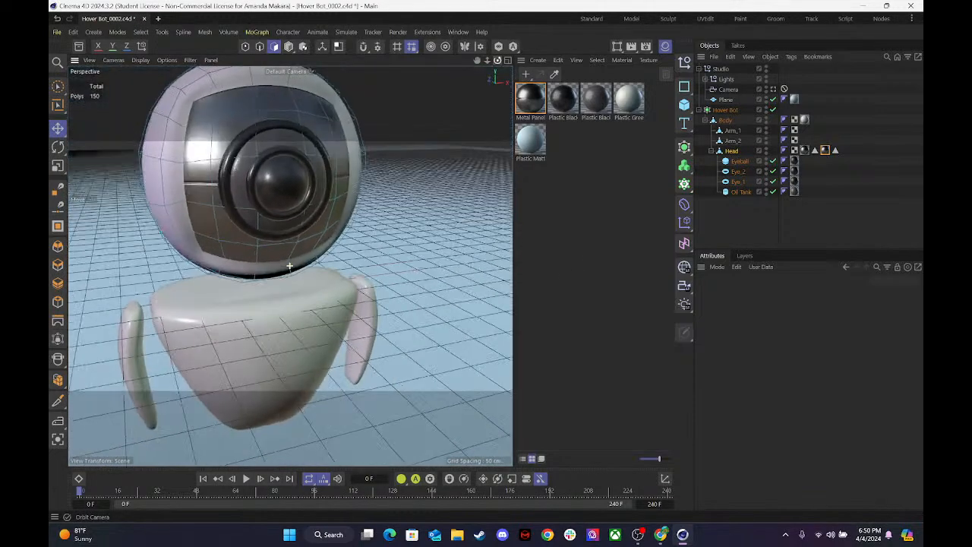
mouse_move(487, 61)
left_mouse_down()
mouse_move(393, 68)
mouse_move(484, 60)
left_mouse_up()
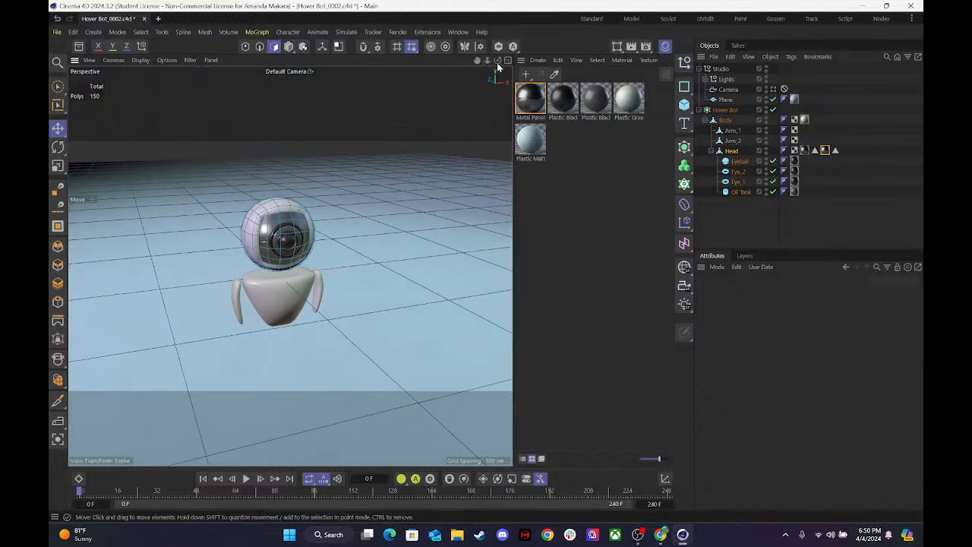
left_click(726, 216)
left_click(712, 151)
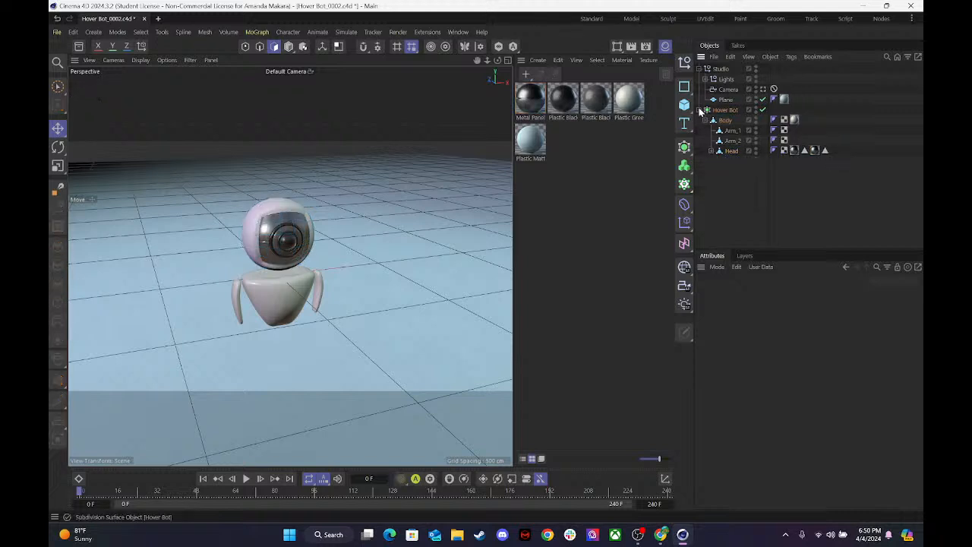
left_click(699, 110)
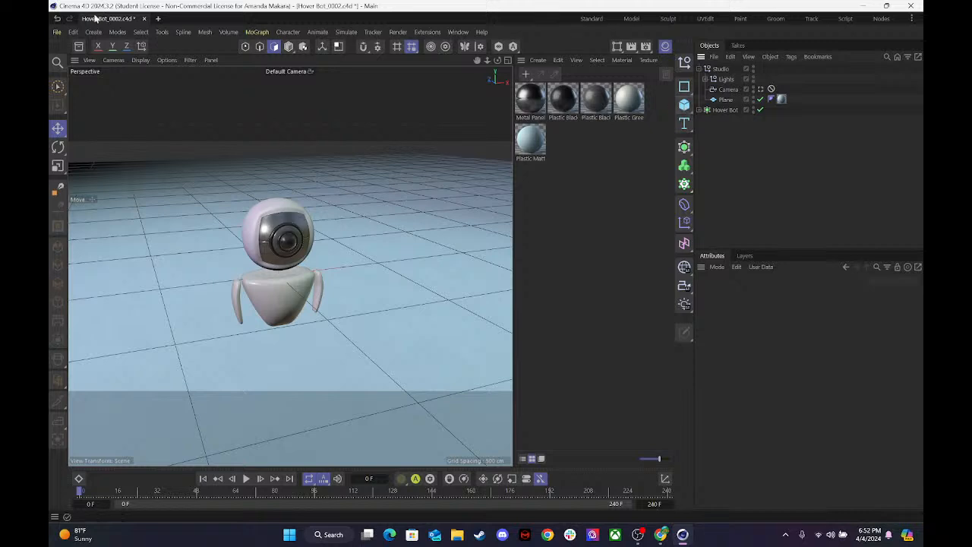
Create a new empty project, hide the material manager and add a Sphere primitive.
left_click(158, 19)
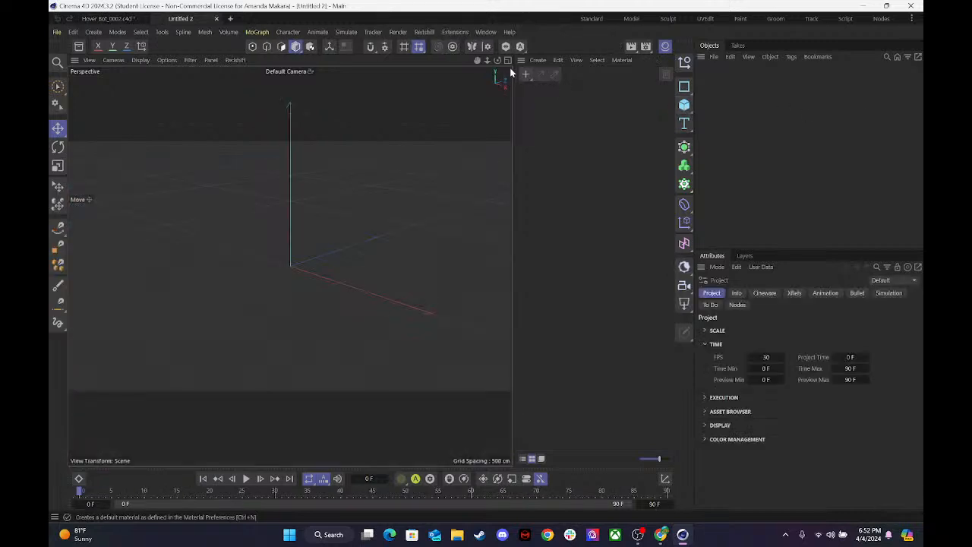
left_click(507, 60)
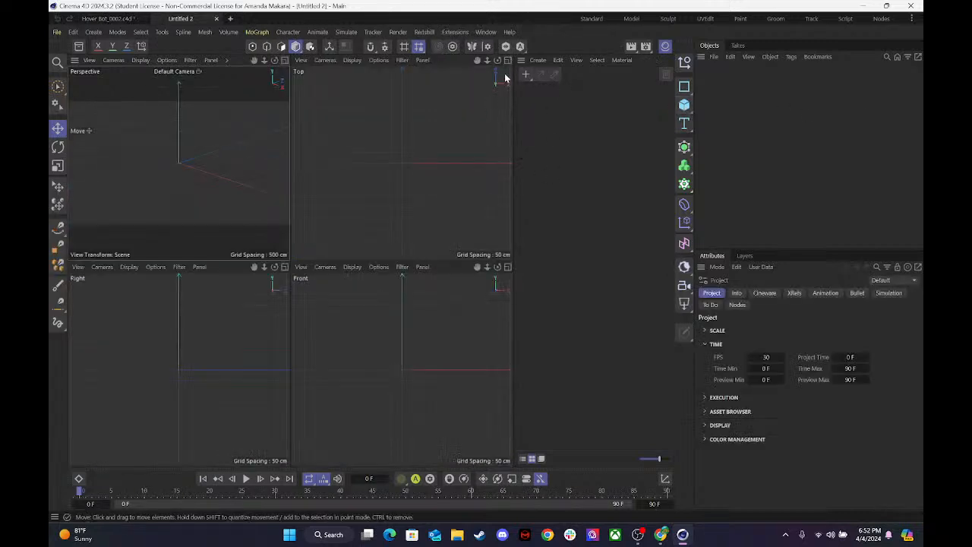
left_click(284, 60)
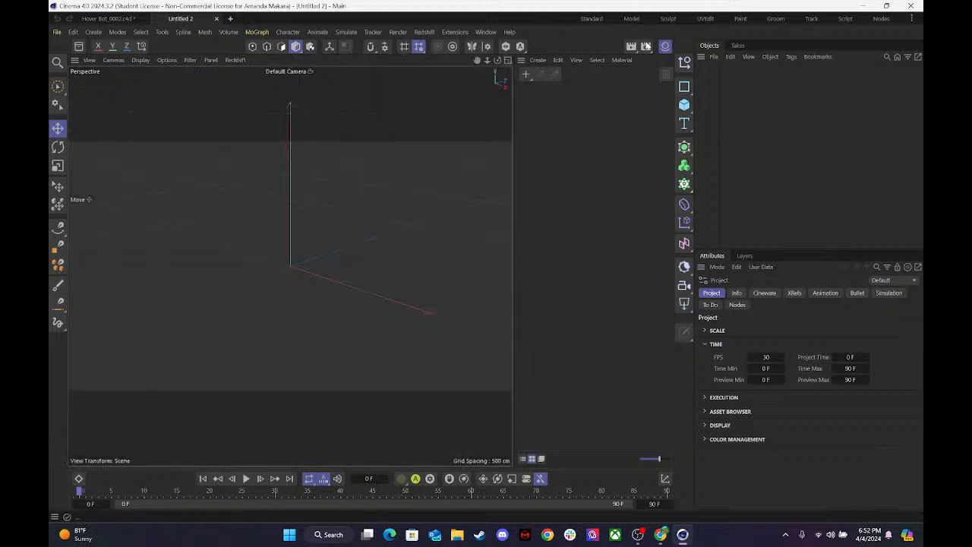
left_click(664, 47)
left_click(683, 105)
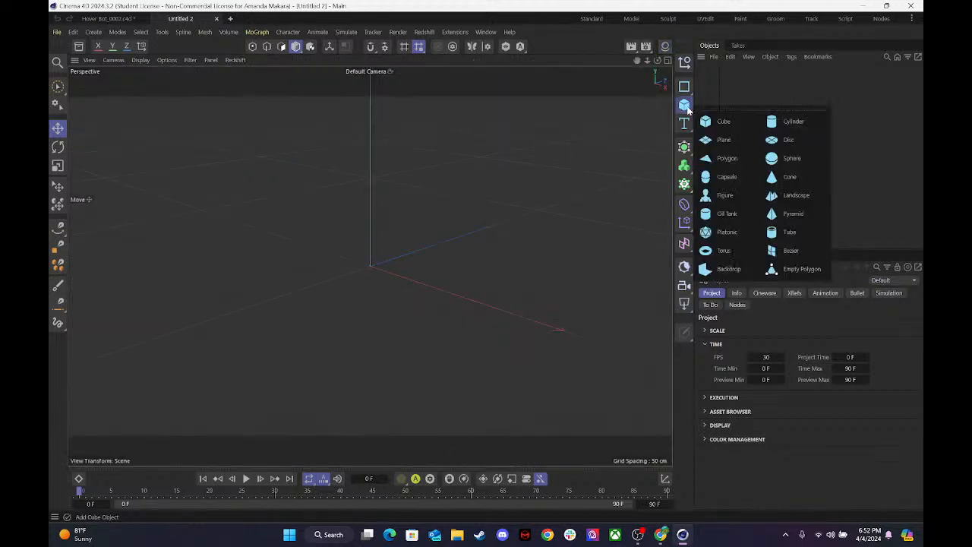
left_click(785, 159)
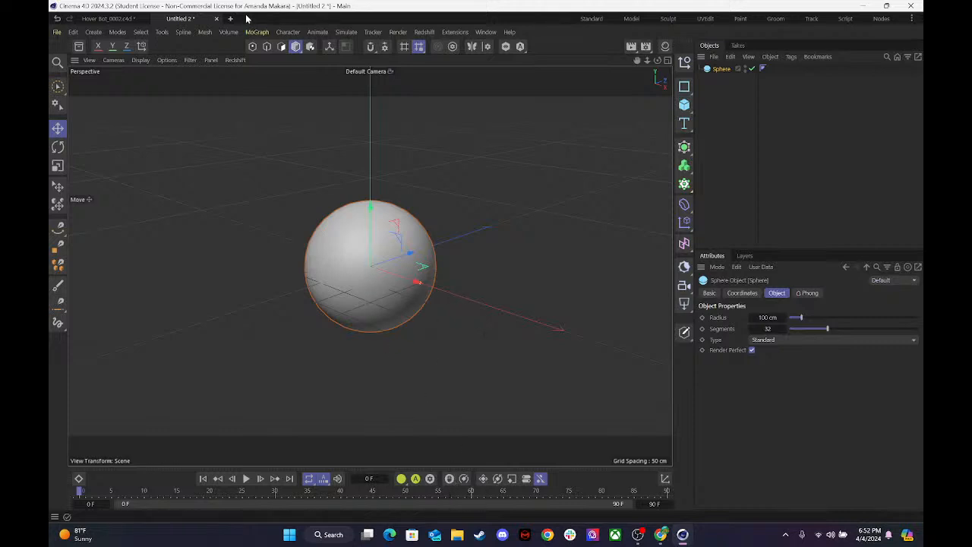
left_click(318, 33)
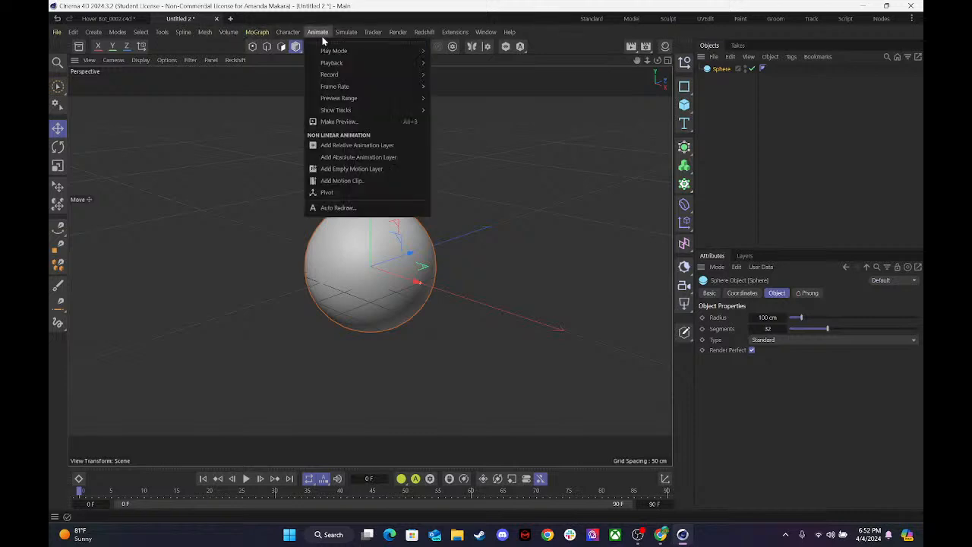
mouse_move(341, 51)
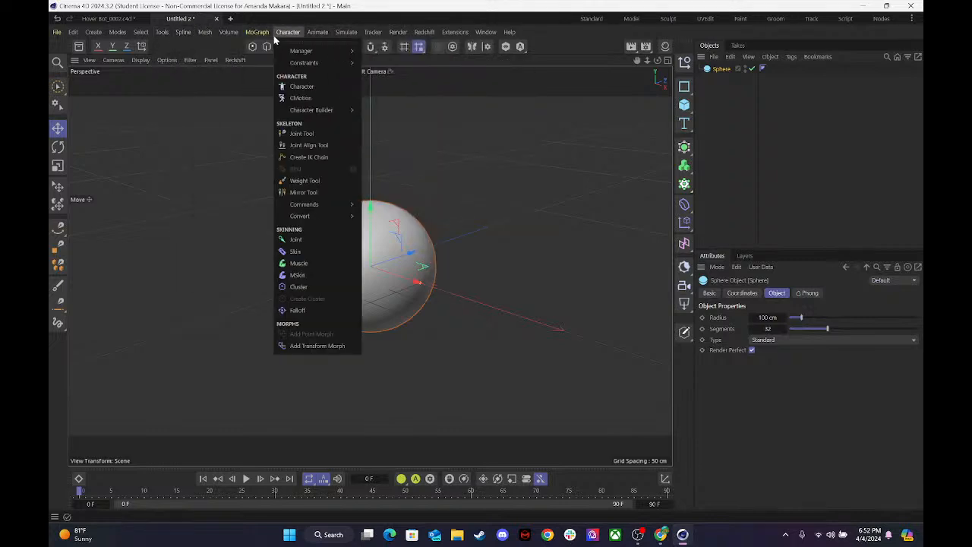
mouse_move(252, 36)
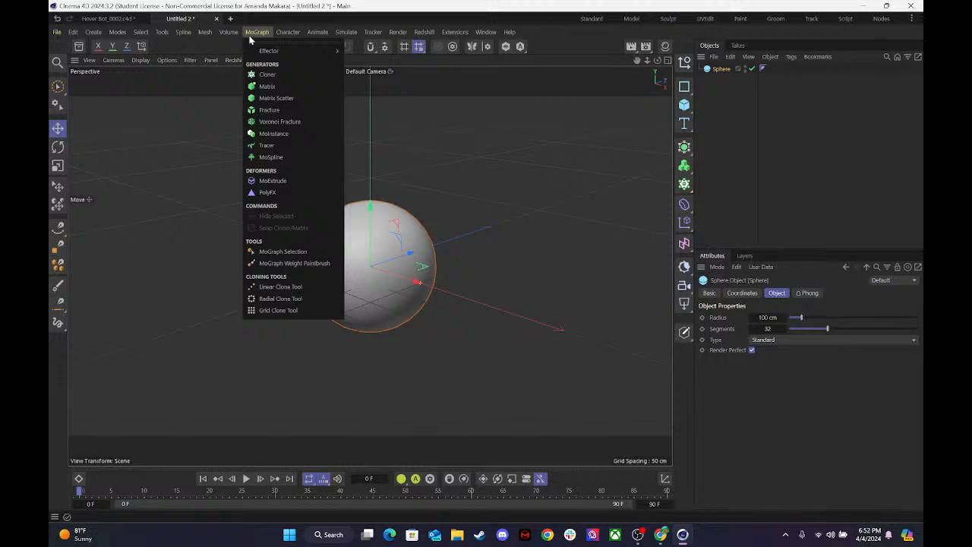
mouse_move(185, 35)
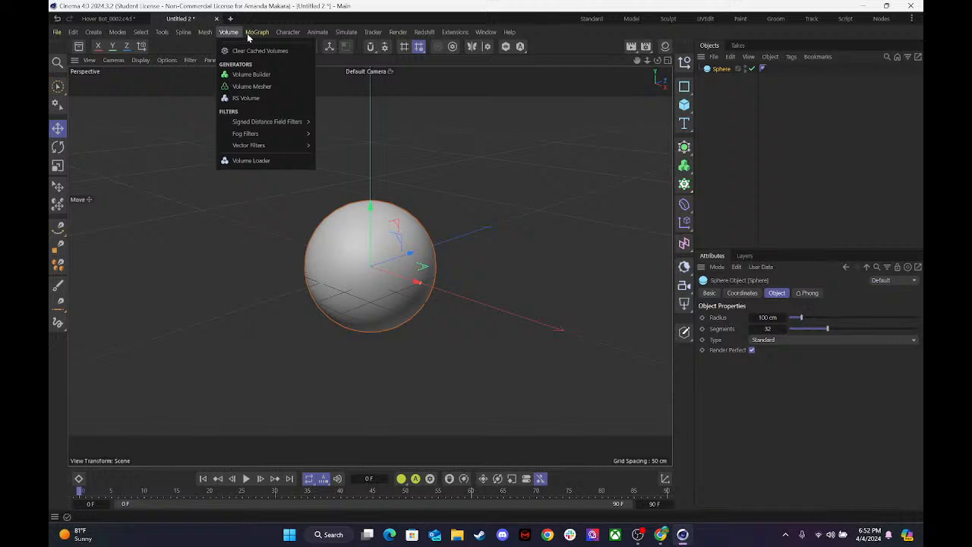
mouse_move(310, 32)
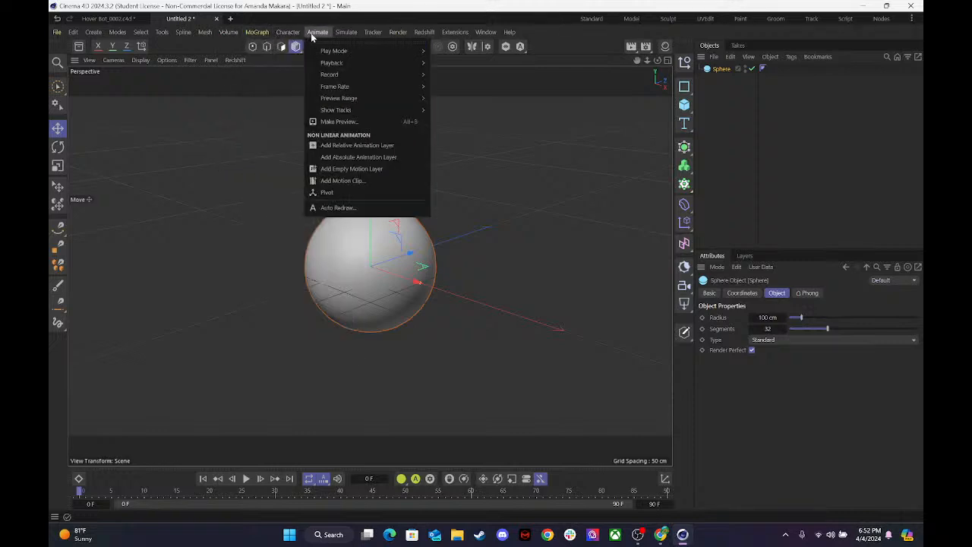
left_click(310, 32)
left_click(343, 33)
mouse_move(366, 36)
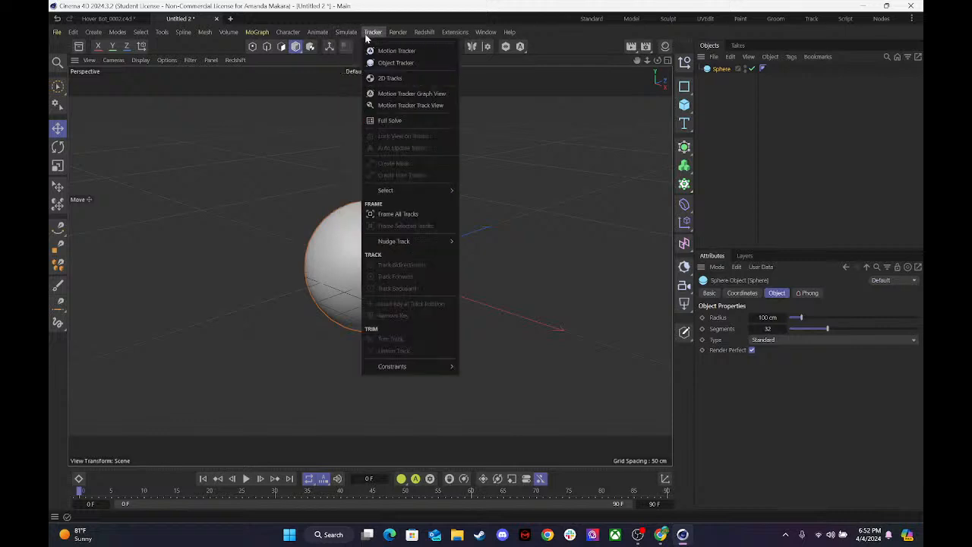
mouse_move(279, 38)
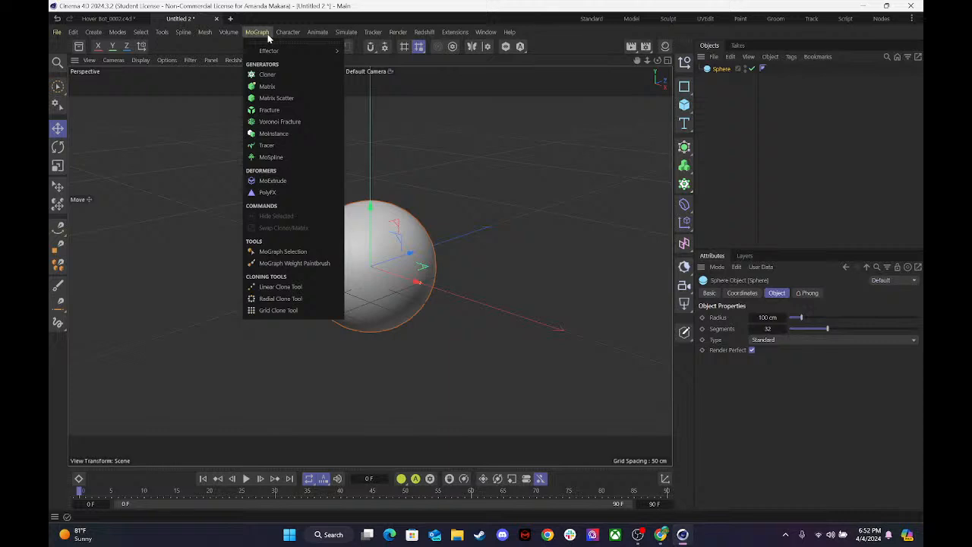
left_click(291, 340)
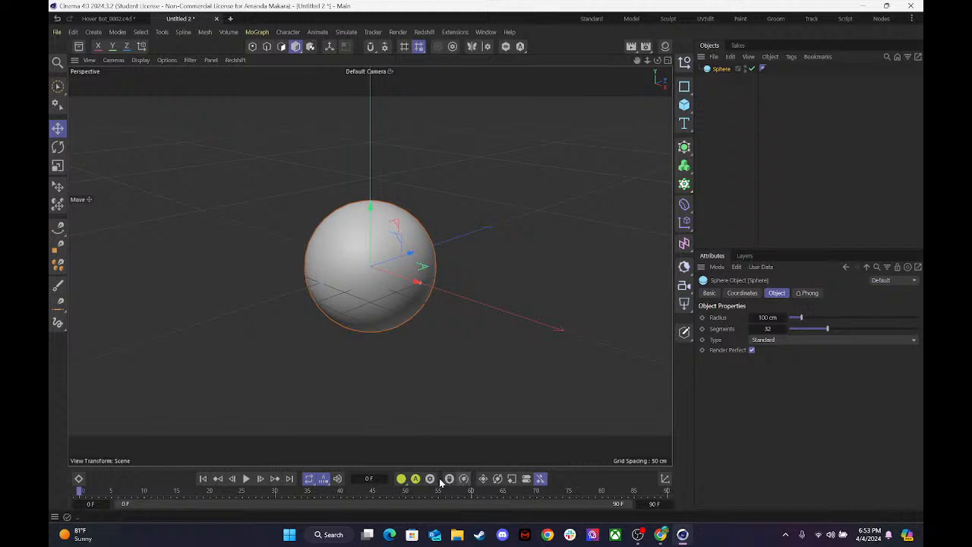
Open the Cappucino motion recorder and dock it between the object list and the attributes.
left_click(450, 479)
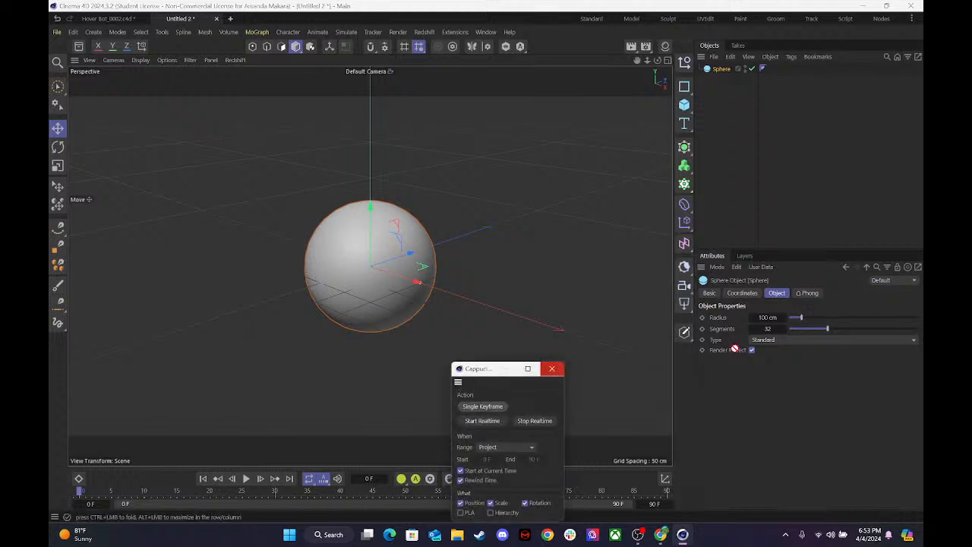
left_click_drag(709, 363, 710, 366)
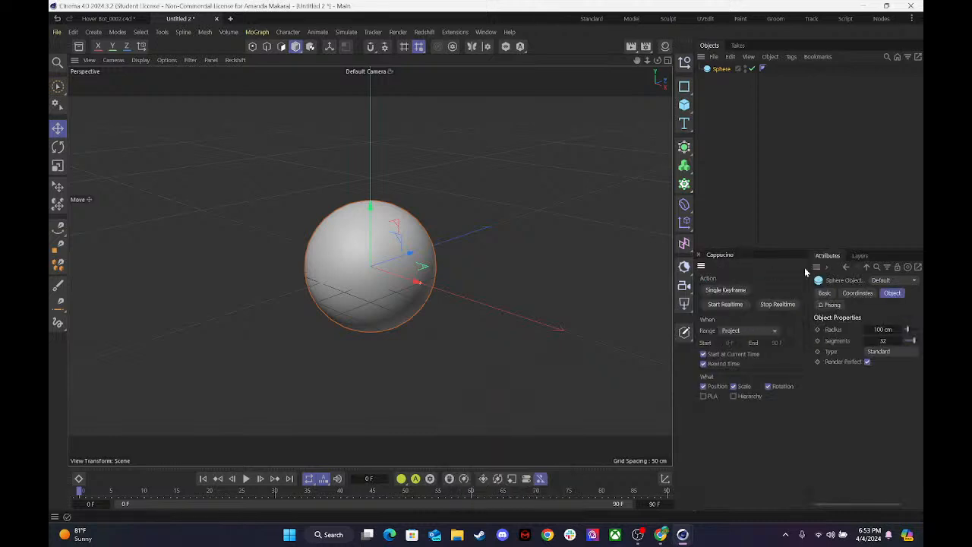
left_click_drag(729, 259, 746, 245)
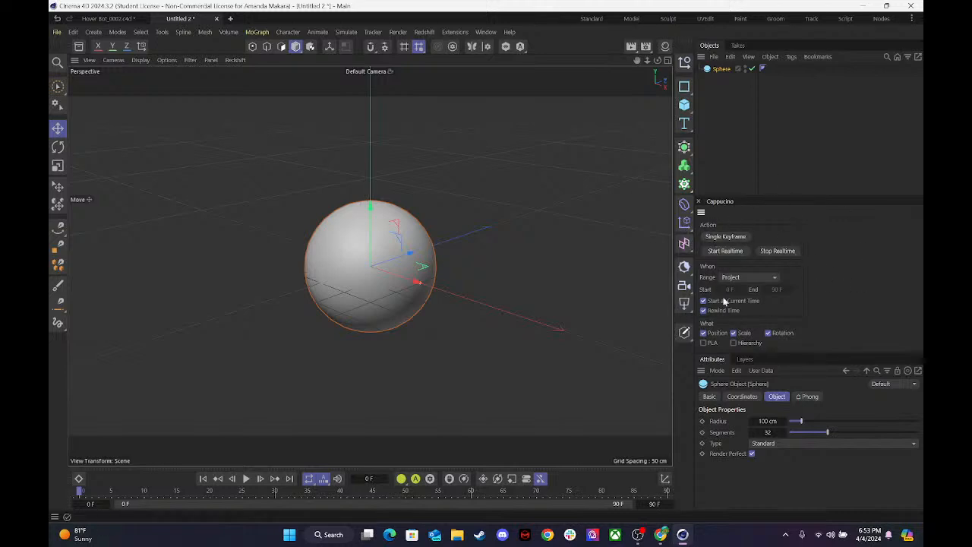
Record the sphere's up-and-down movement in realtime with Cappucino, capturing position, scale and rotation.
left_click(731, 252)
mouse_move(365, 213)
left_mouse_down()
mouse_move(369, 76)
mouse_move(370, 227)
mouse_move(370, 106)
mouse_move(372, 219)
left_mouse_up()
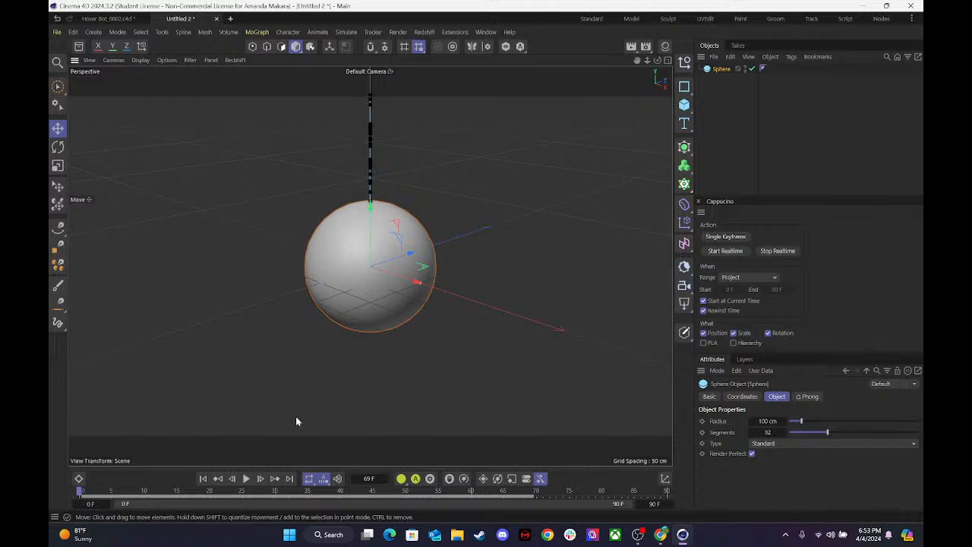
Open the timeline below the viewport, switch it to F-Curve mode and enlarge it.
left_click(78, 478)
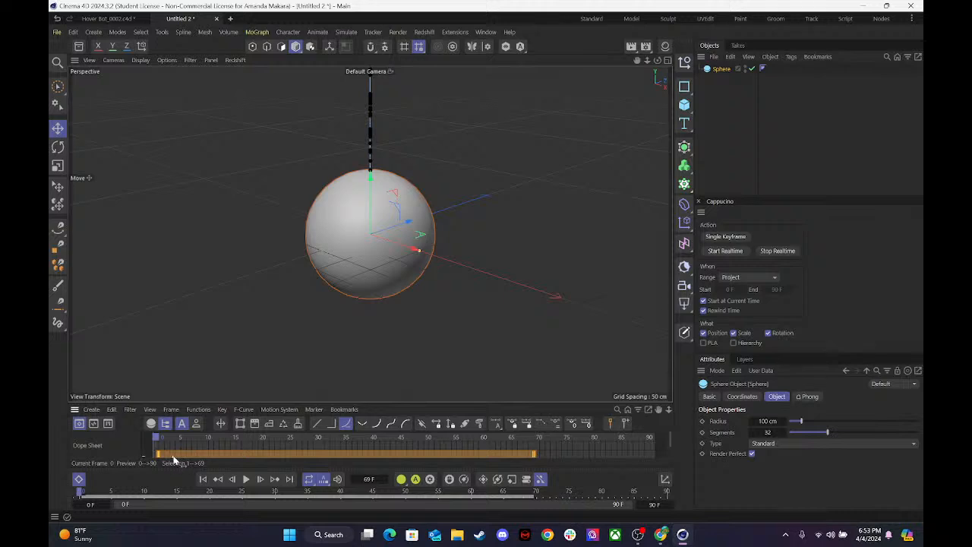
left_click_drag(157, 438, 54, 428)
left_click(93, 423)
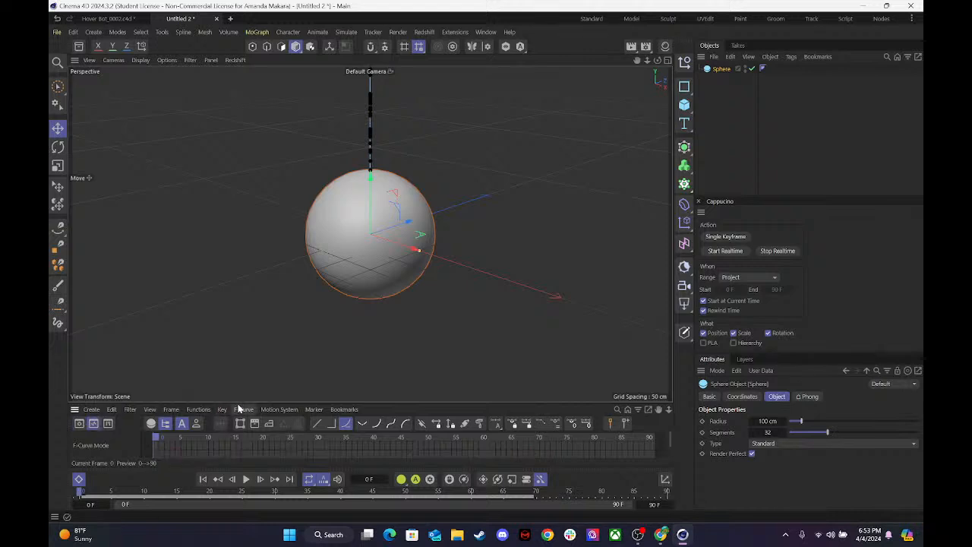
left_click_drag(242, 403, 244, 268)
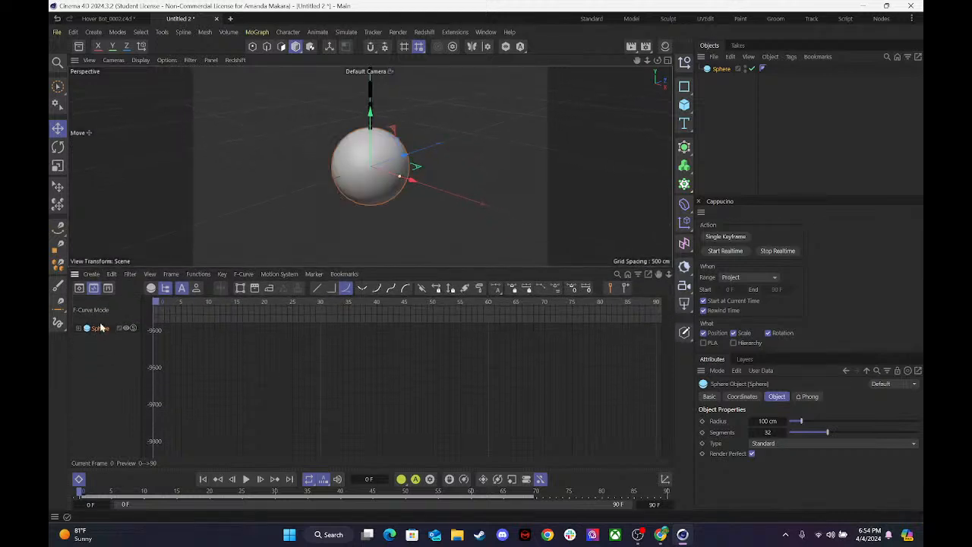
Expand the sphere's animation tracks and examine all their F-curves framed in the timeline.
left_click(100, 330)
left_click(74, 328)
left_click(79, 328)
left_click(78, 329)
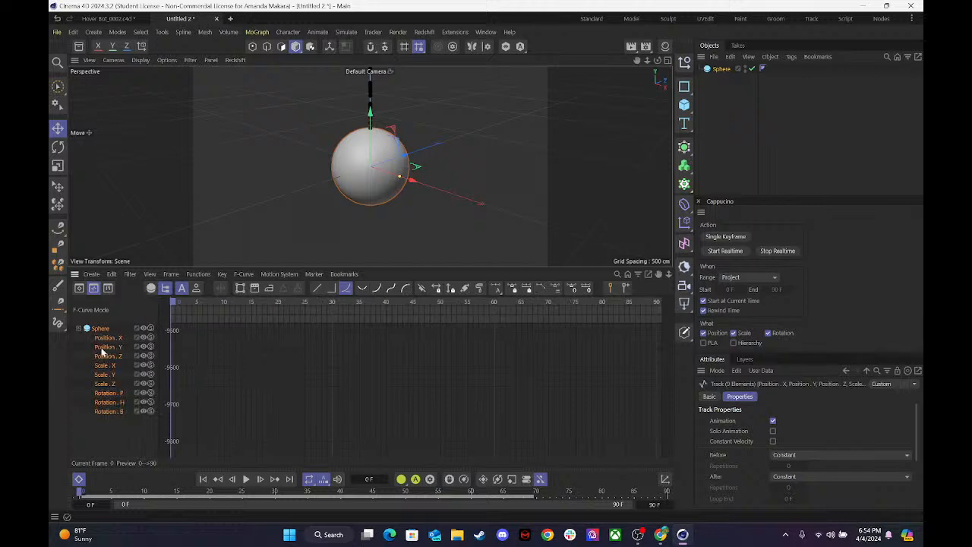
left_click(107, 338)
left_click(108, 347)
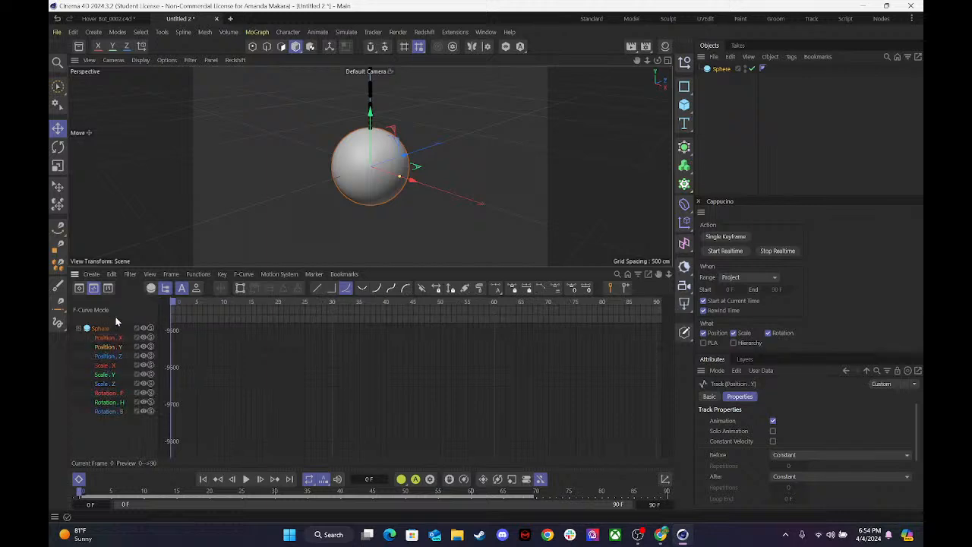
left_click(107, 331)
key("h")
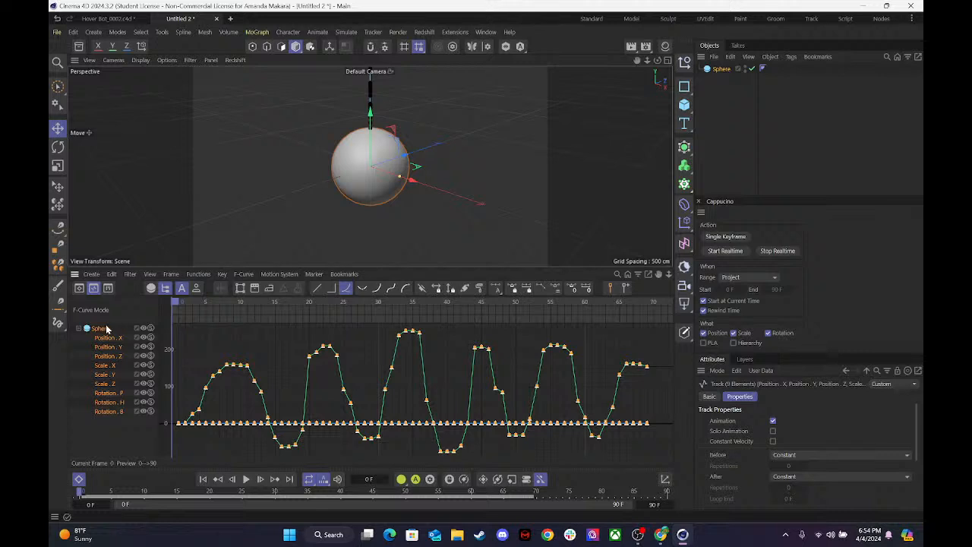
Delete all of the sphere's recorded animation tracks and shrink the timeline again.
key("Delete")
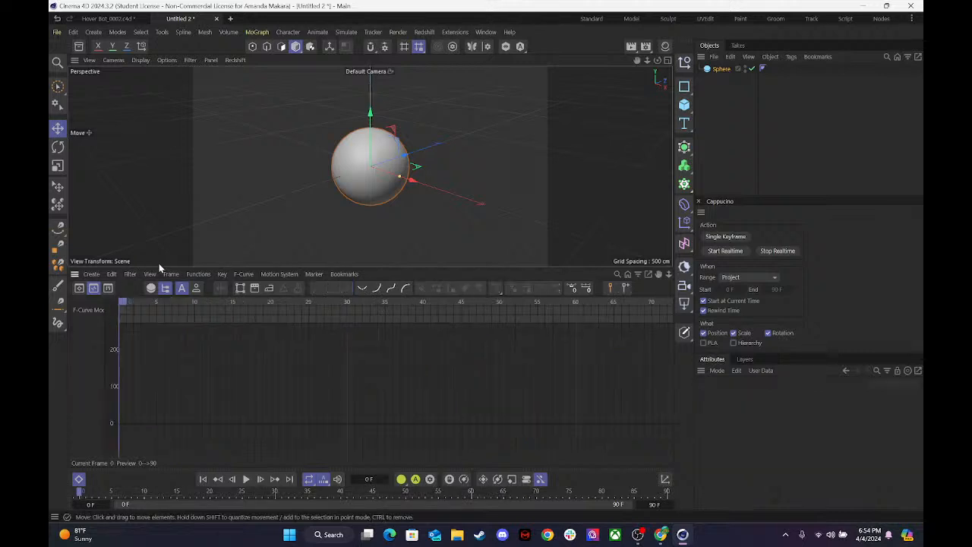
left_click_drag(167, 267, 167, 401)
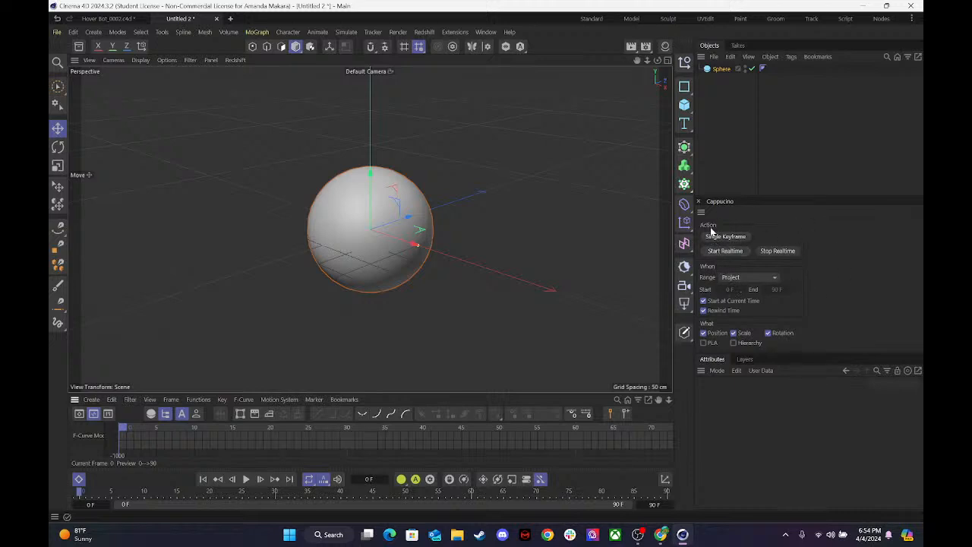
Try a new realtime Cappucino recording by moving the sphere vertically, and undo the move.
left_click(714, 251)
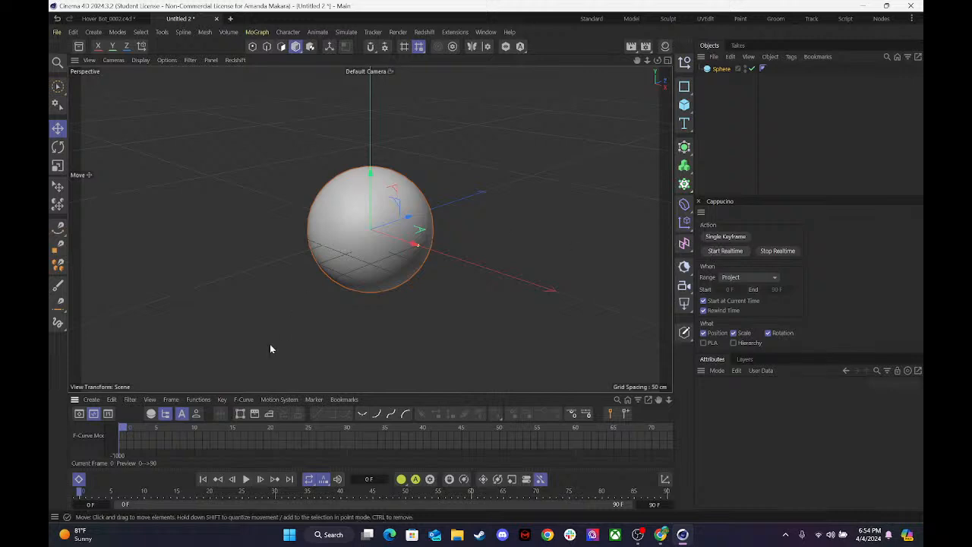
mouse_move(371, 174)
left_mouse_down()
mouse_move(371, 65)
mouse_move(371, 190)
mouse_move(347, 163)
mouse_move(353, 171)
left_mouse_up()
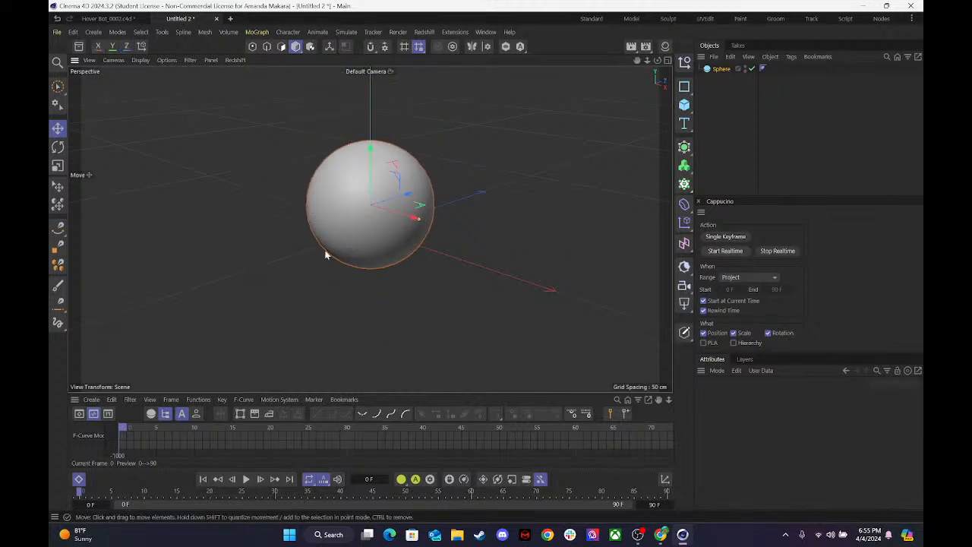
key("ctrl+z")
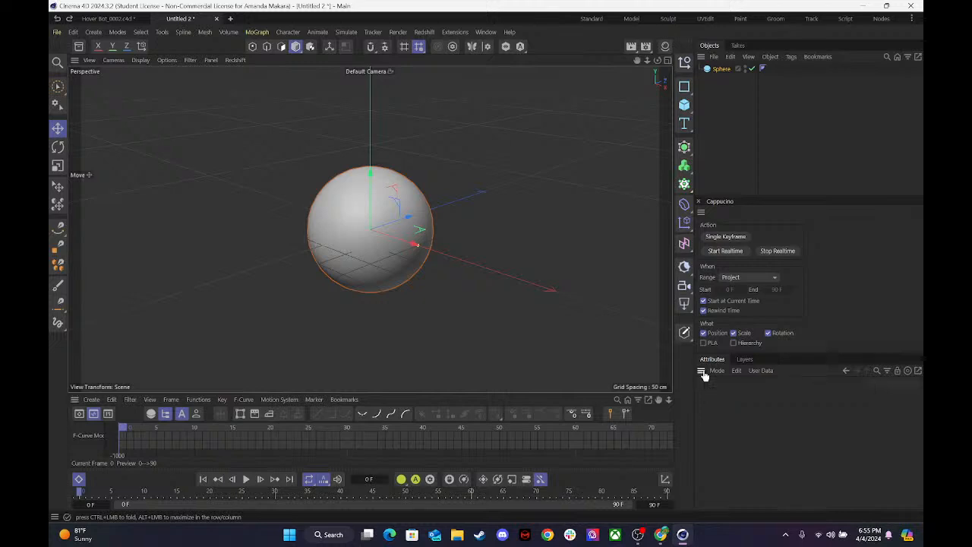
Show the project settings, set the Cappucino range to Preview and limit the preview range to frames 6 to 56.
key("ctrl+d")
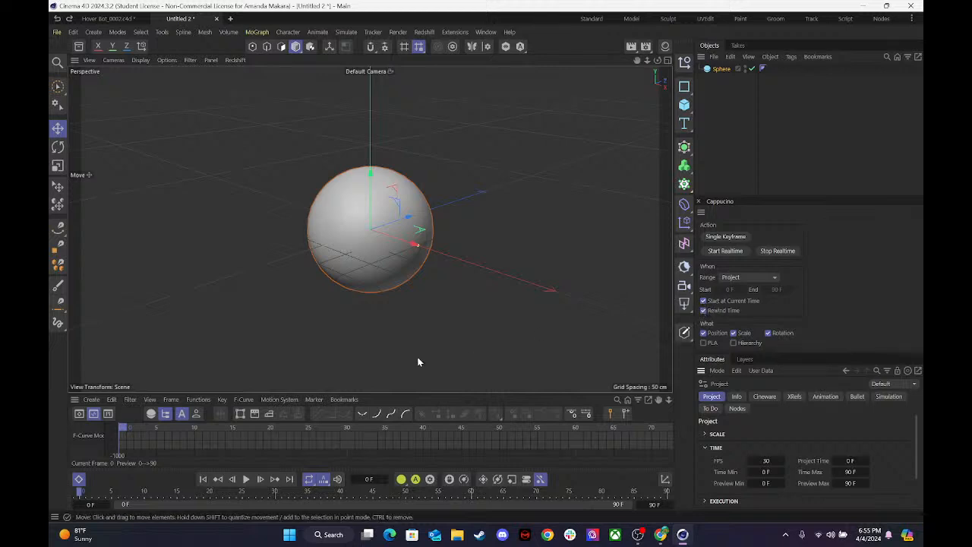
left_click(743, 276)
left_click(740, 302)
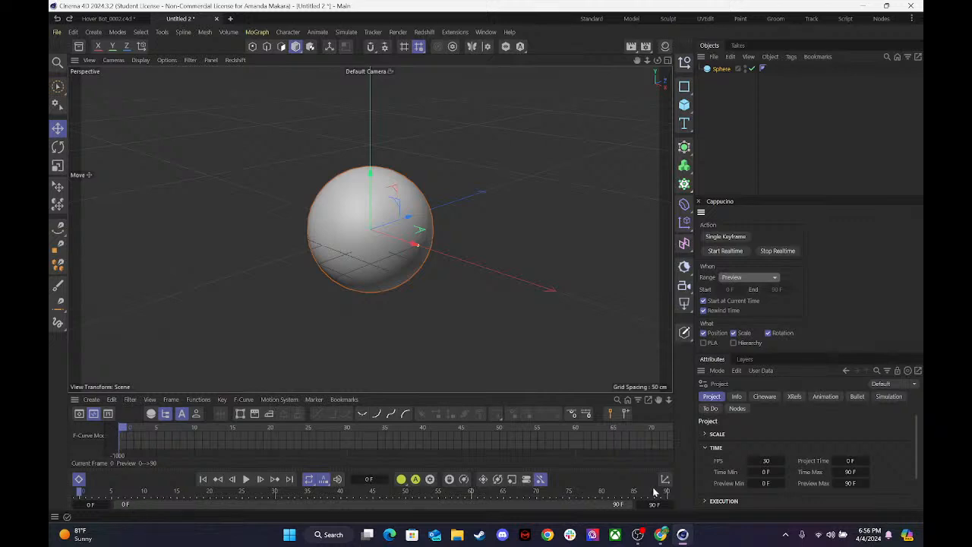
left_click_drag(630, 503, 438, 503)
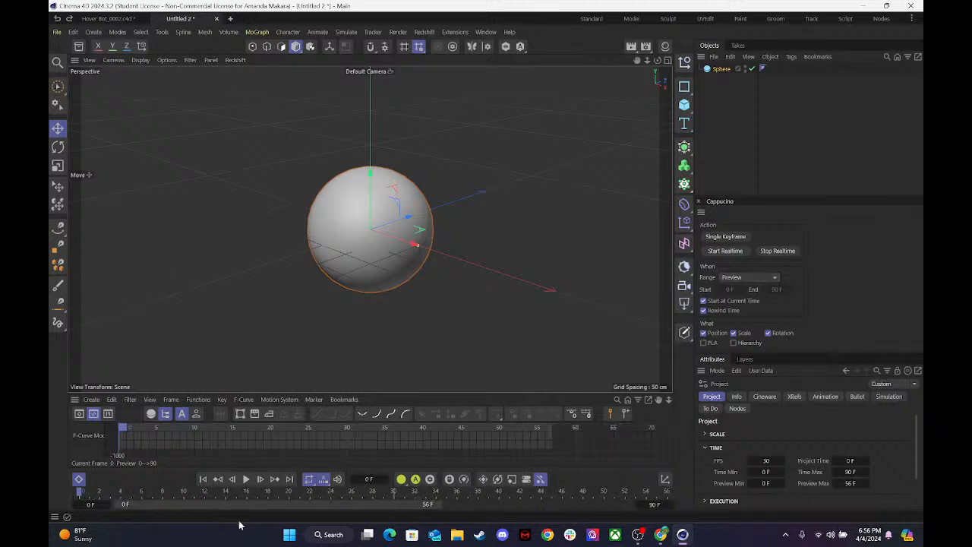
left_click_drag(119, 505, 158, 505)
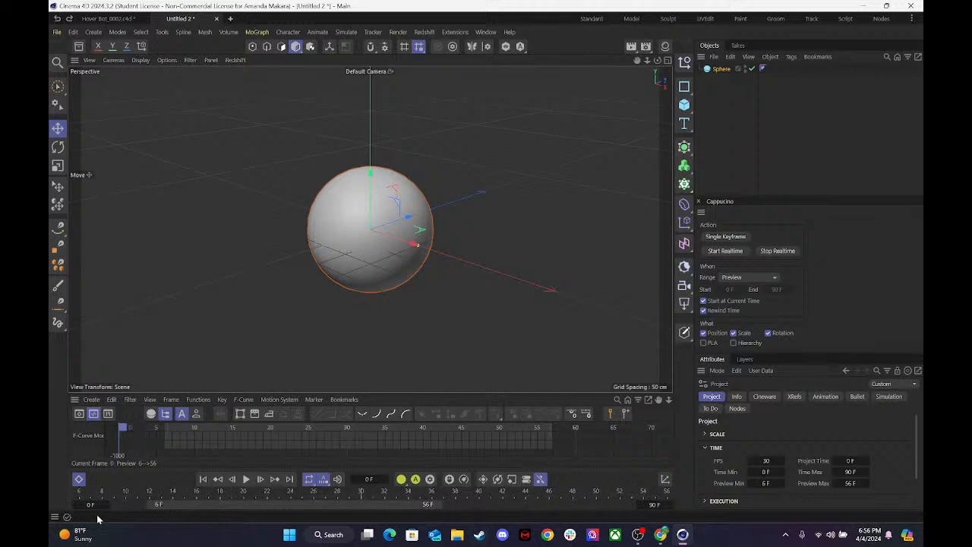
Extend the timeline's preview range back to frames 0 to 90.
left_click(67, 516)
left_click(285, 514)
left_click_drag(158, 504, 92, 504)
left_click_drag(447, 507, 779, 488)
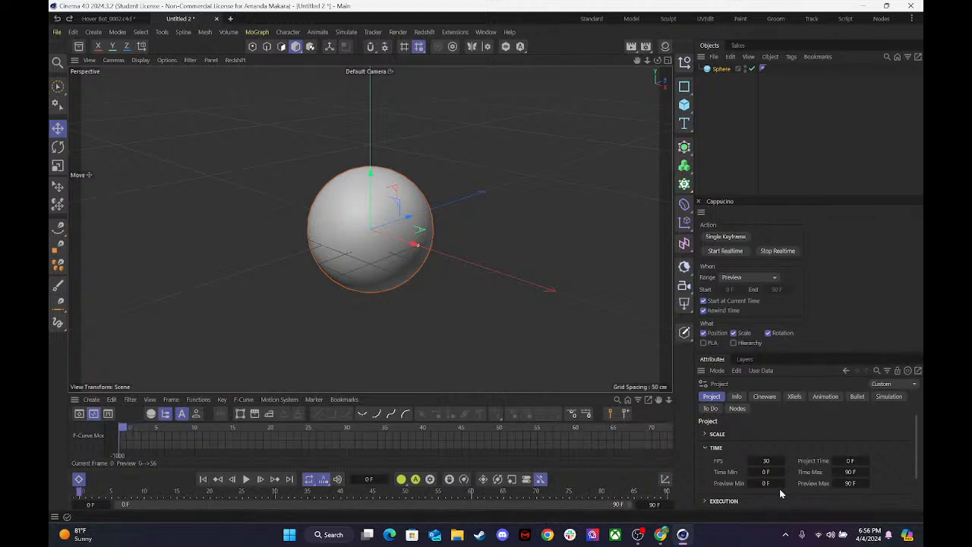
Try the Render range in Cappucino, set the range back to Project, and turn off Scale and Rotation recording.
left_click(733, 278)
left_click(735, 313)
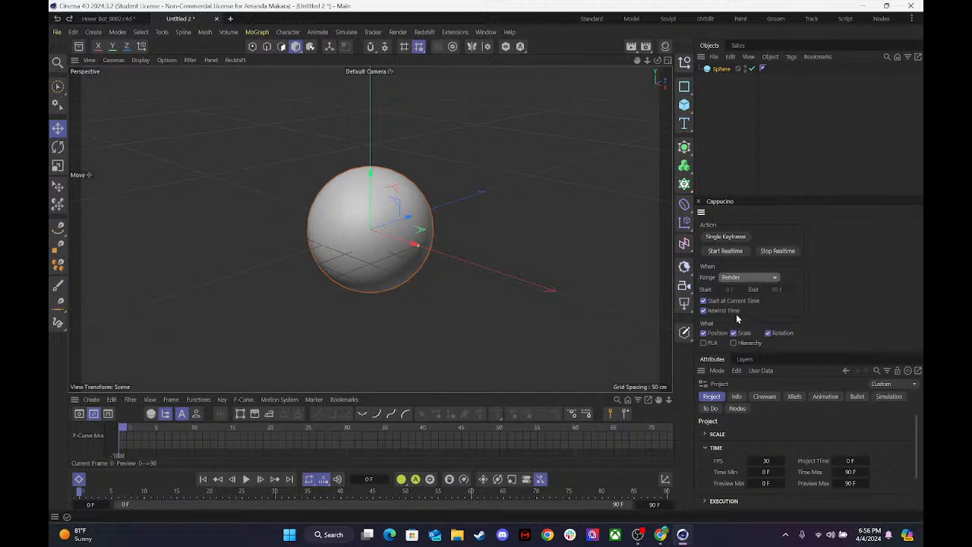
left_click(734, 278)
left_click(726, 314)
left_click(731, 279)
left_click(744, 287)
left_click(734, 332)
left_click(777, 332)
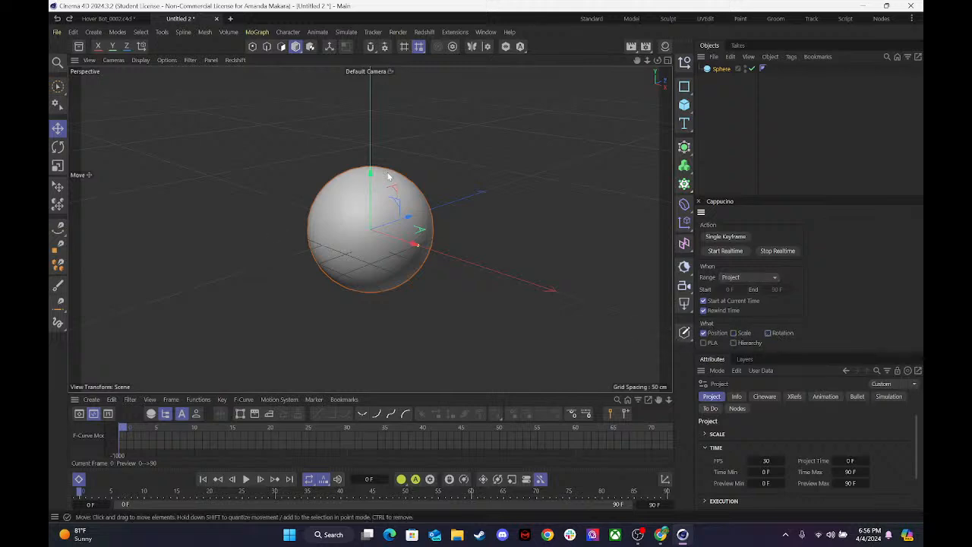
Raise the sphere slightly and record its up-and-down motion in realtime with Cappucino through frame 90, capturing only position.
mouse_move(372, 176)
left_mouse_down()
mouse_move(366, 57)
mouse_move(371, 202)
mouse_move(371, 186)
left_mouse_up()
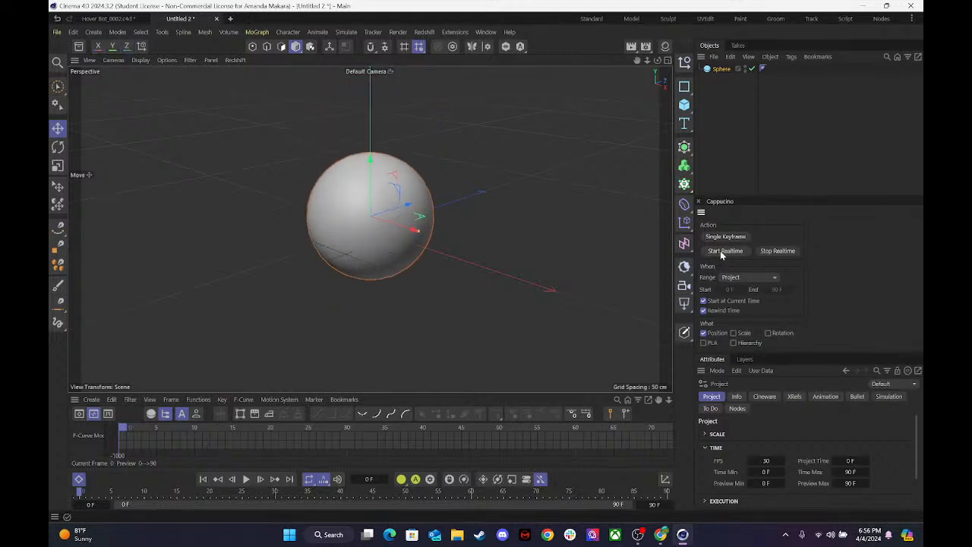
mouse_move(371, 162)
left_mouse_down()
mouse_move(372, 92)
mouse_move(370, 145)
mouse_move(363, 92)
mouse_move(369, 201)
left_mouse_up()
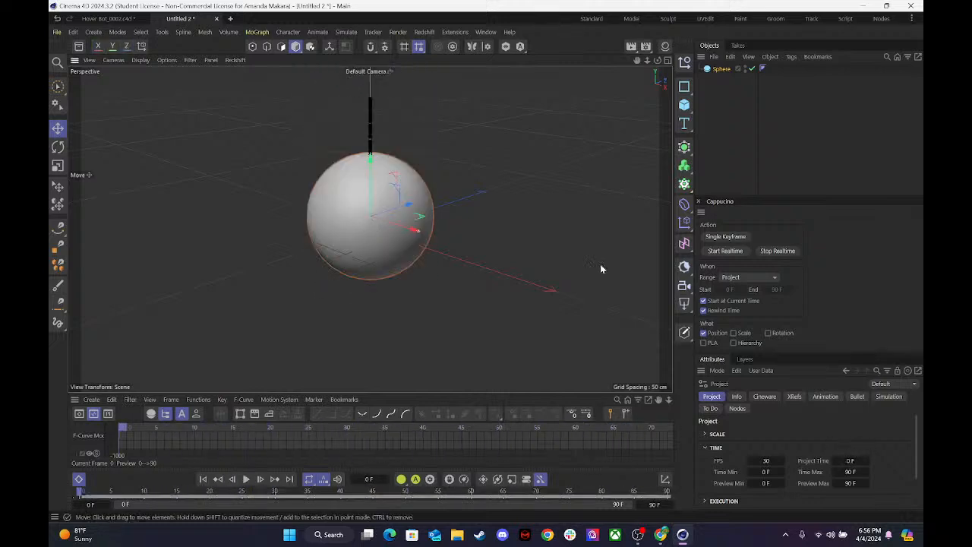
Play back the sphere's recorded motion and stop the playback.
left_click(247, 481)
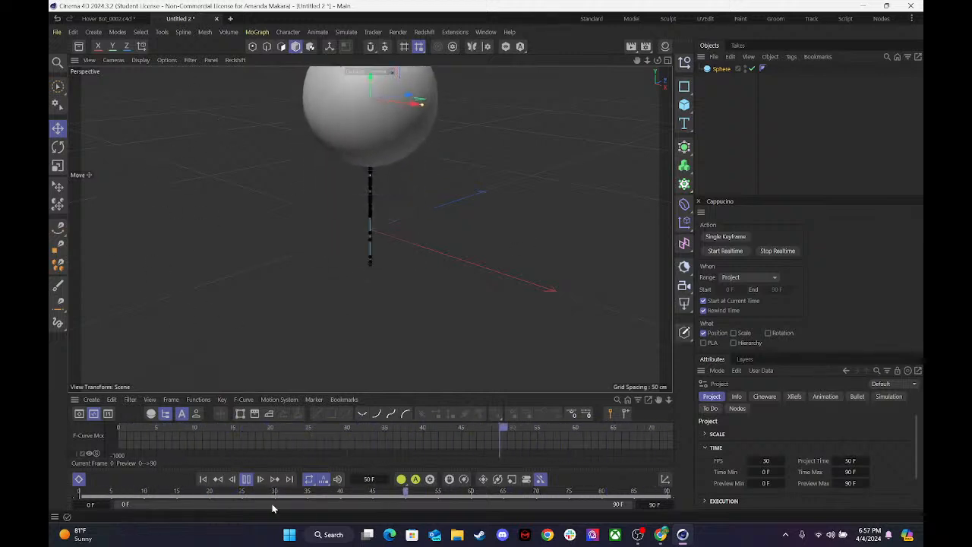
left_click(246, 478)
left_click(241, 495)
left_click_drag(229, 498, 50, 473)
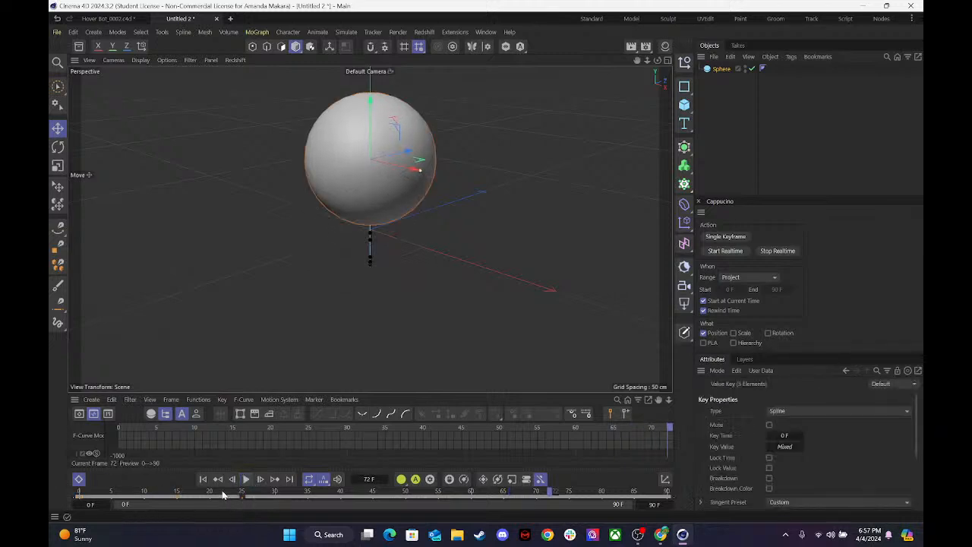
left_click(223, 494)
key("9")
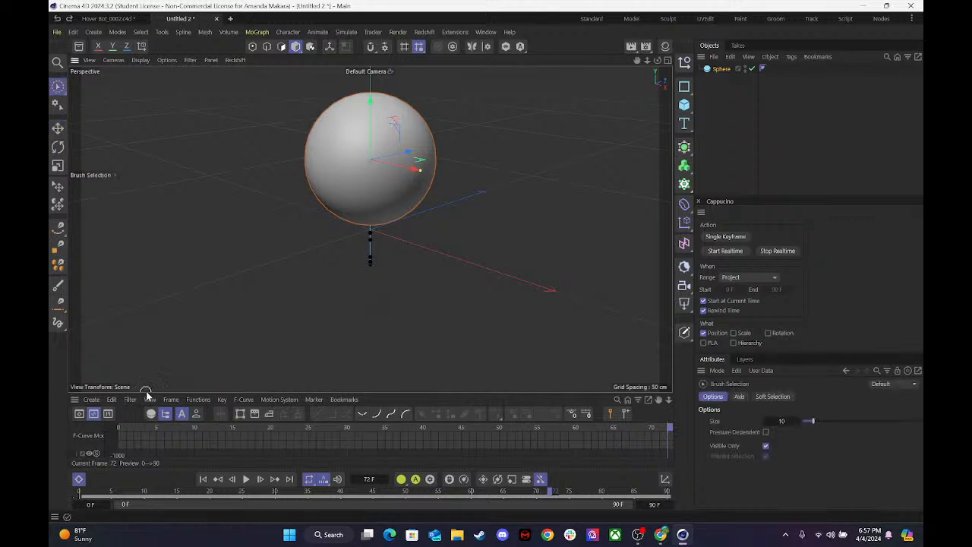
Enlarge the timeline and examine the sphere's Position X, Y and Z F-curves framed over the full 90 frames.
left_click_drag(148, 394, 154, 290)
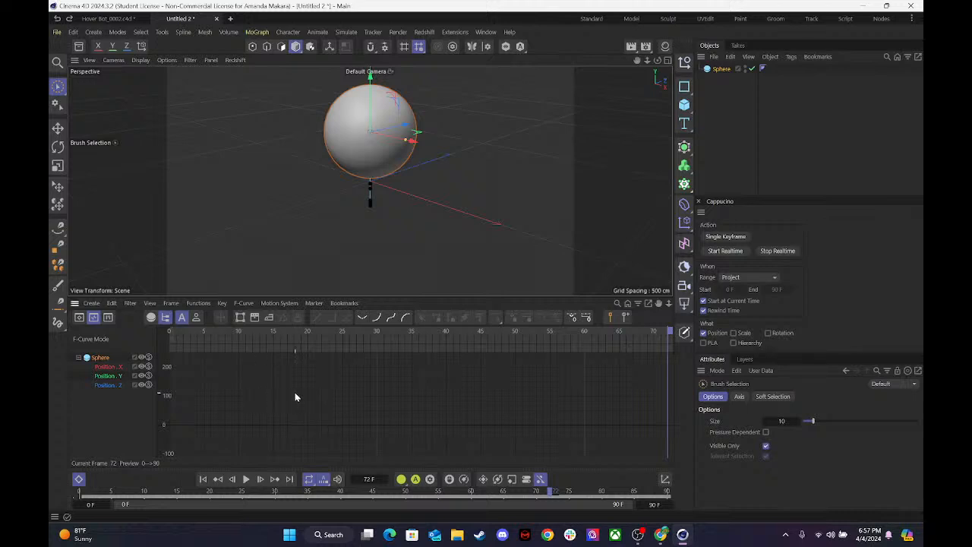
left_click(300, 394)
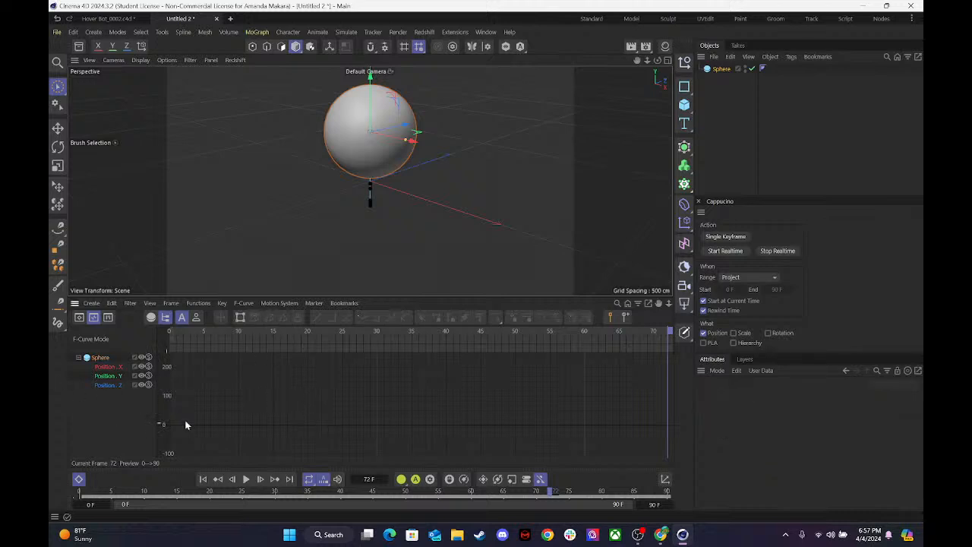
left_click(100, 357)
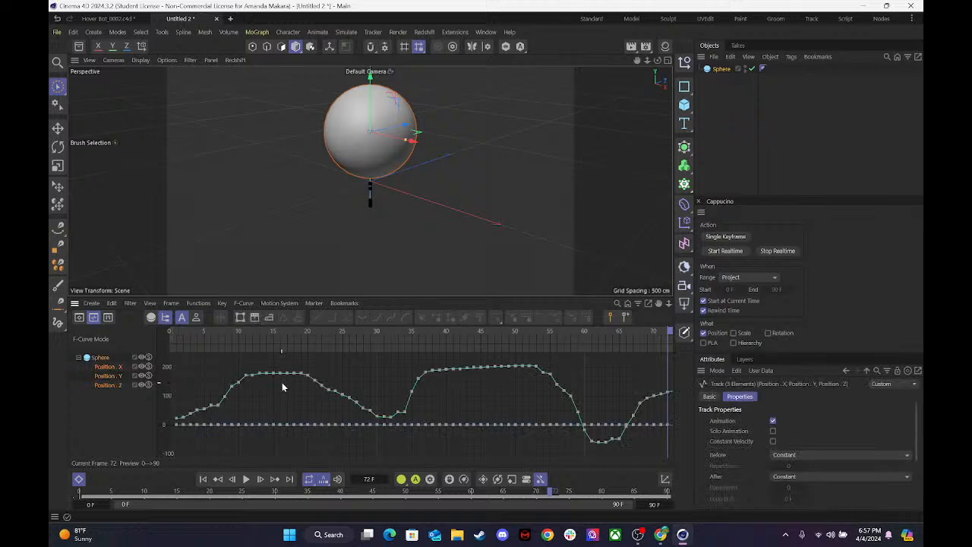
key("h")
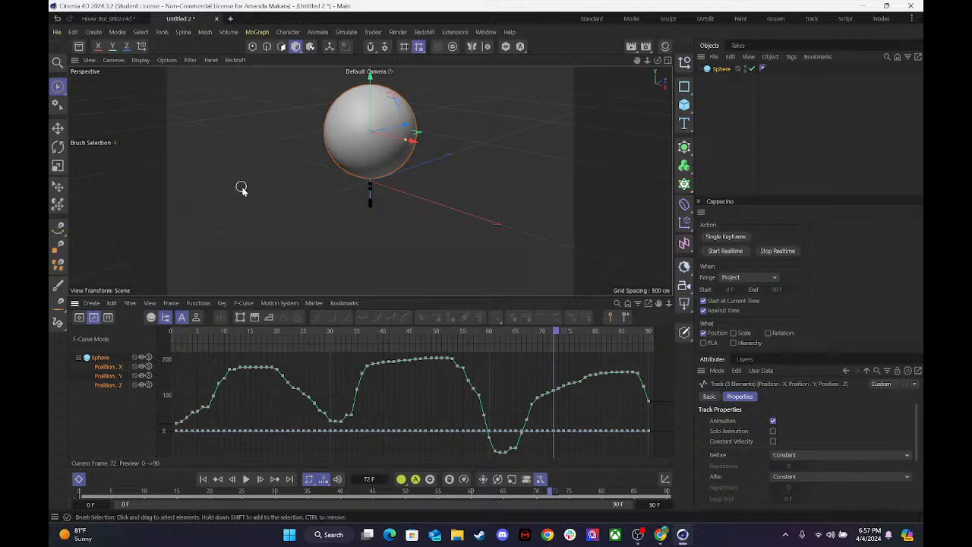
Close the Untitled 2 test project without saving and enlarge the hover bot's viewport by shrinking the timeline.
left_click(217, 18)
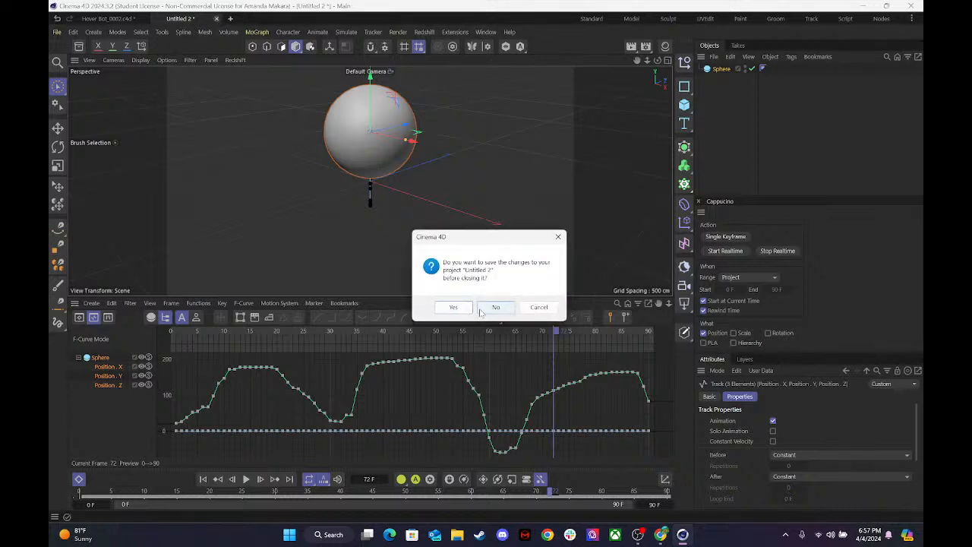
left_click(494, 307)
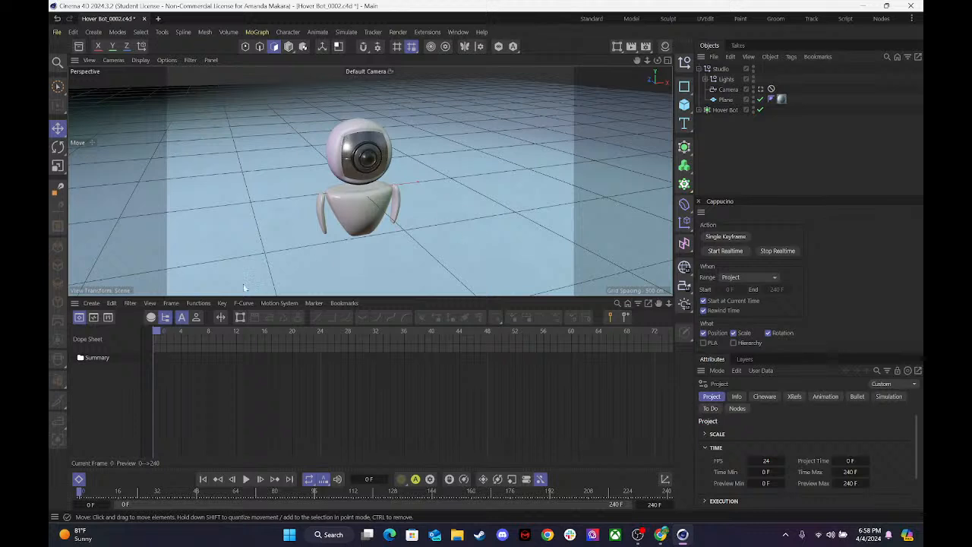
left_click_drag(191, 298, 173, 395)
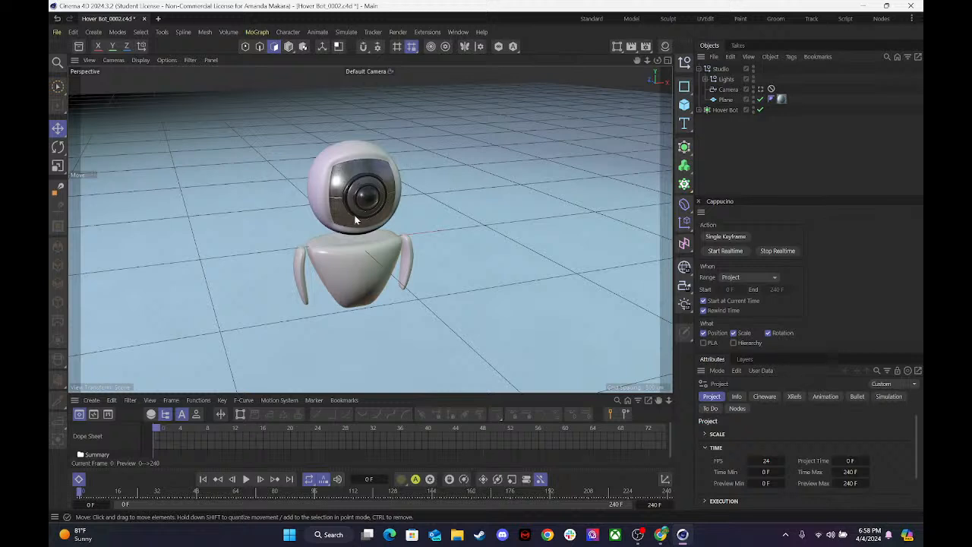
Collapse the Studio group, then add a null object and rename it Head Target.
left_click(699, 69)
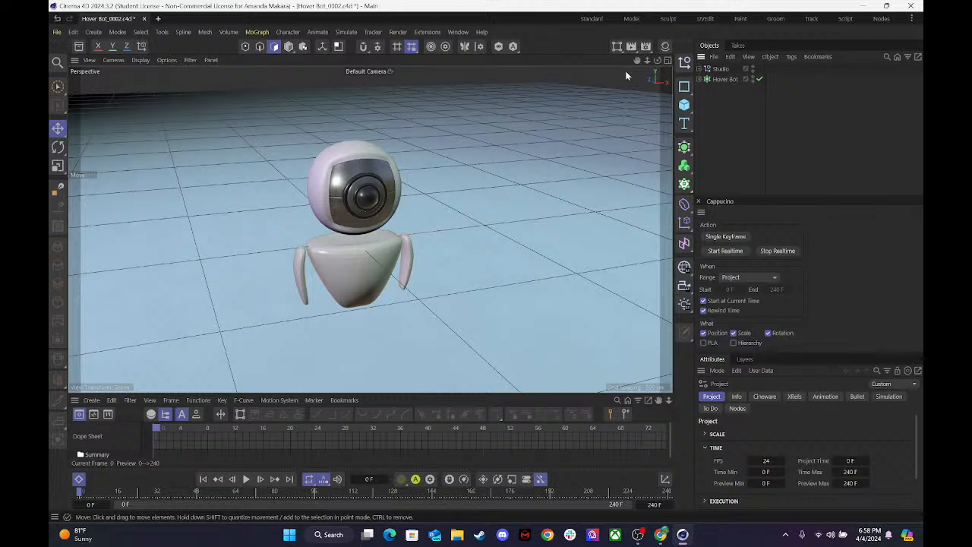
left_click(667, 60)
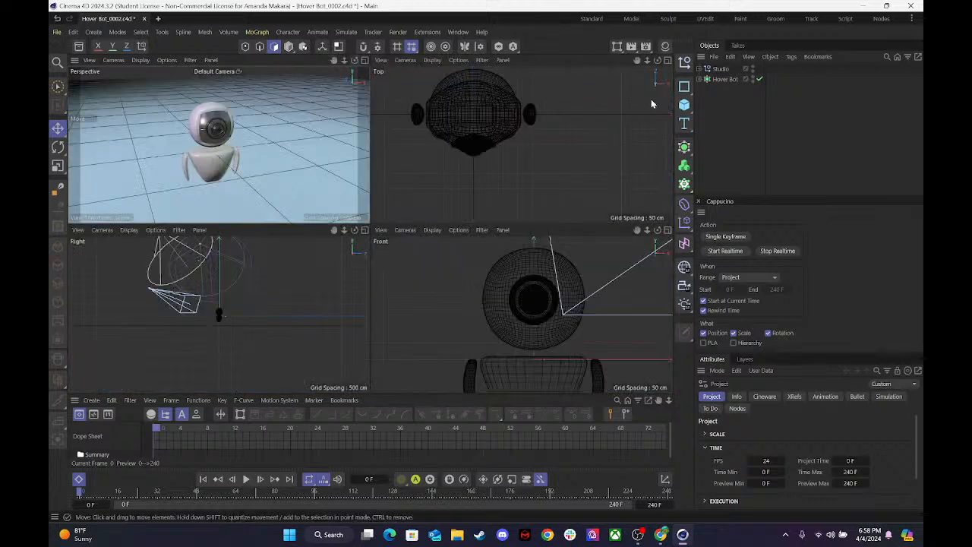
left_click(686, 63)
double_click(719, 69)
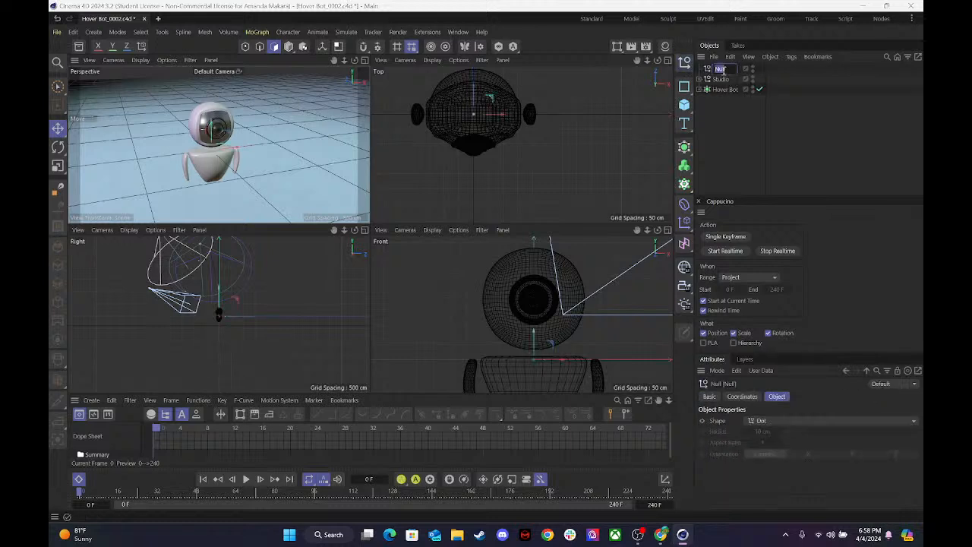
type("Head Targe")
left_click(715, 121)
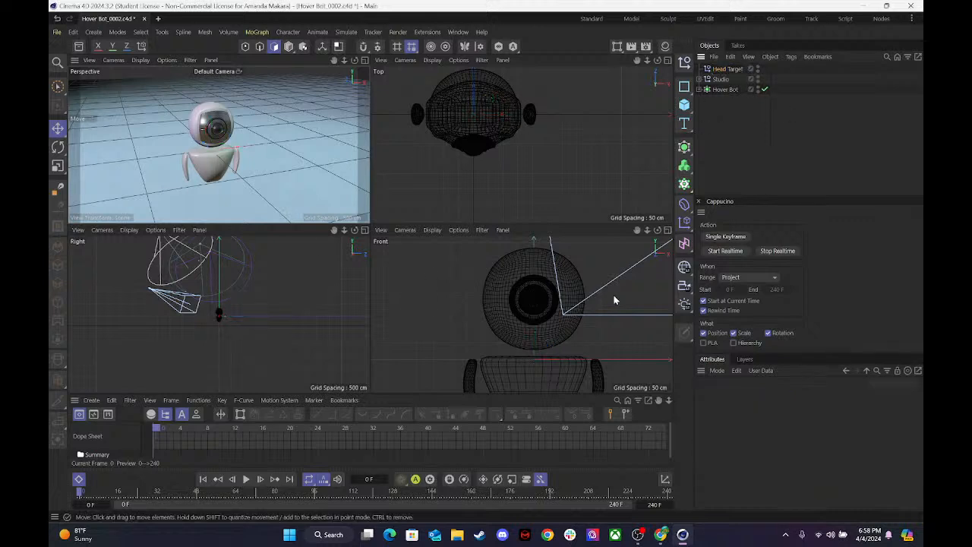
Raise the Head Target null about 181 cm in the front view, centring it on the bot's eye.
left_click(716, 69)
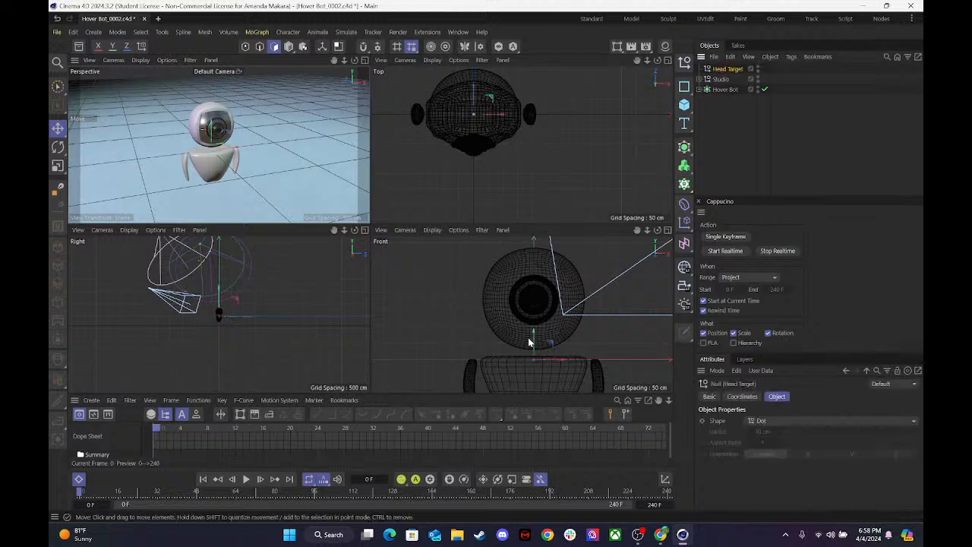
left_click_drag(535, 331, 549, 278)
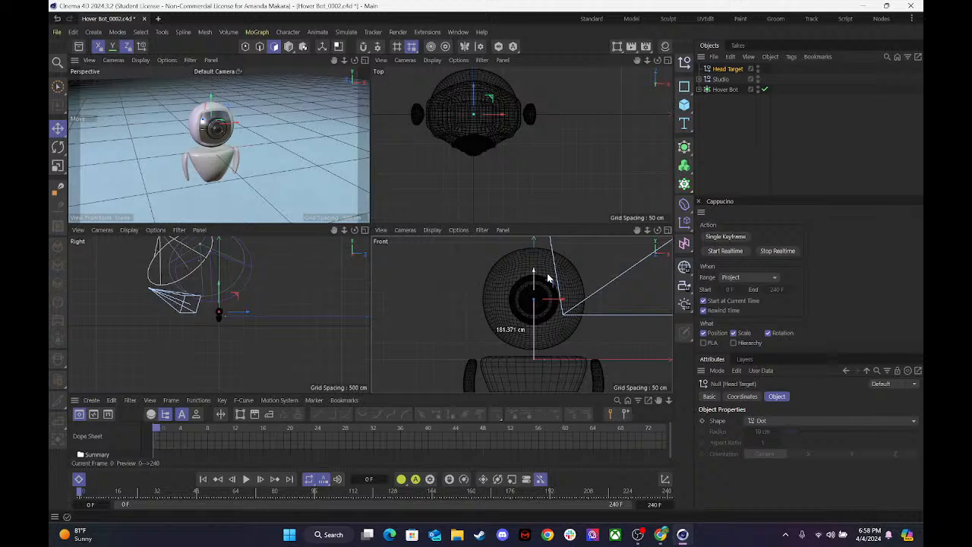
left_click(666, 229)
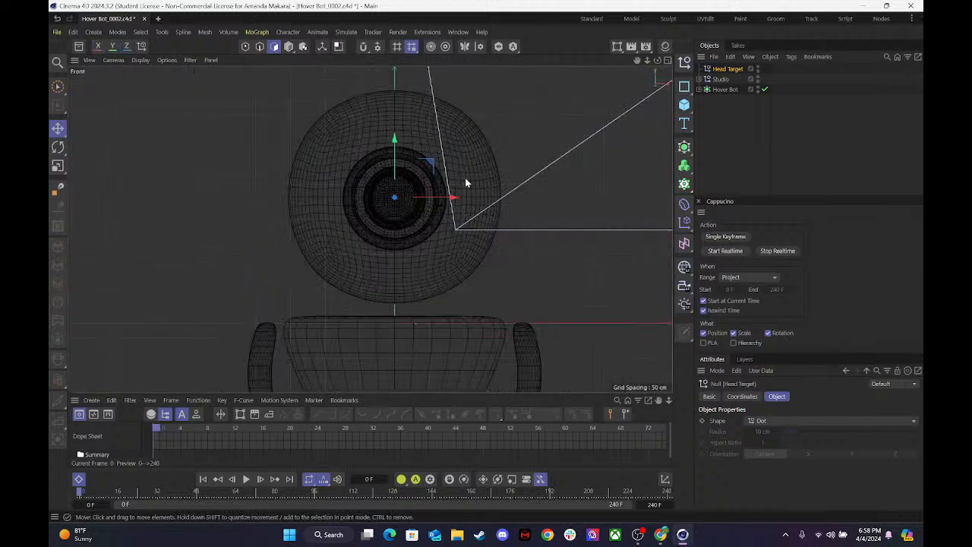
left_click(395, 137)
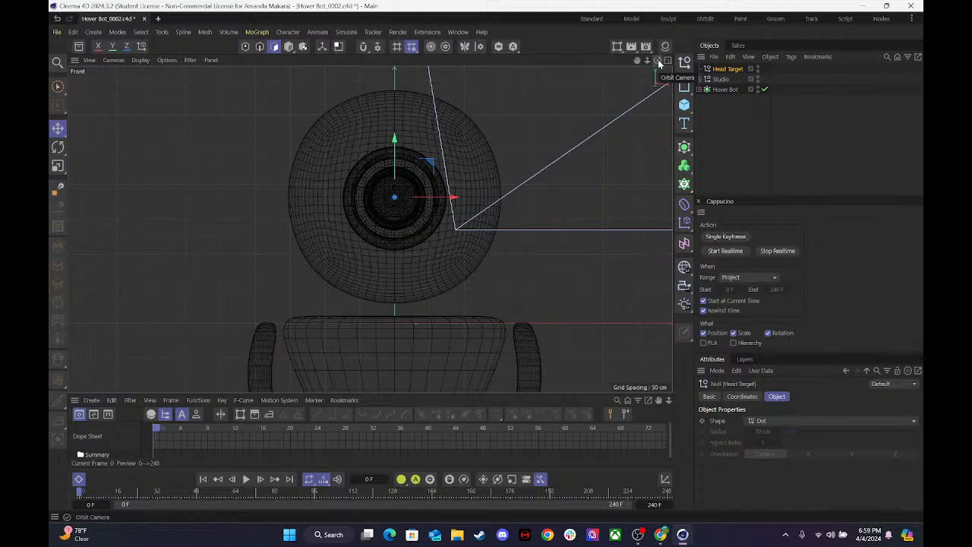
left_click(667, 60)
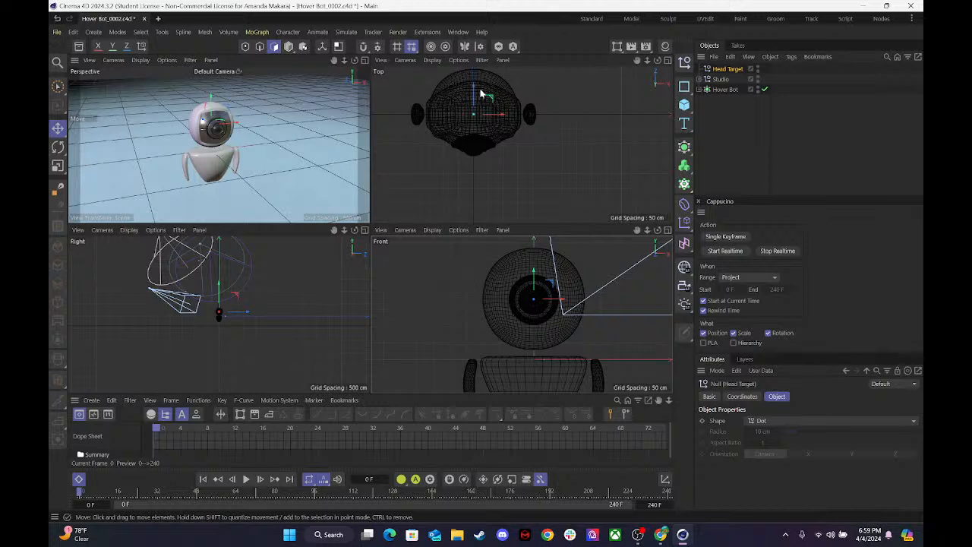
Move the Head Target null along Z to a spot well in front of the bot's face.
left_click_drag(481, 94, 486, 210)
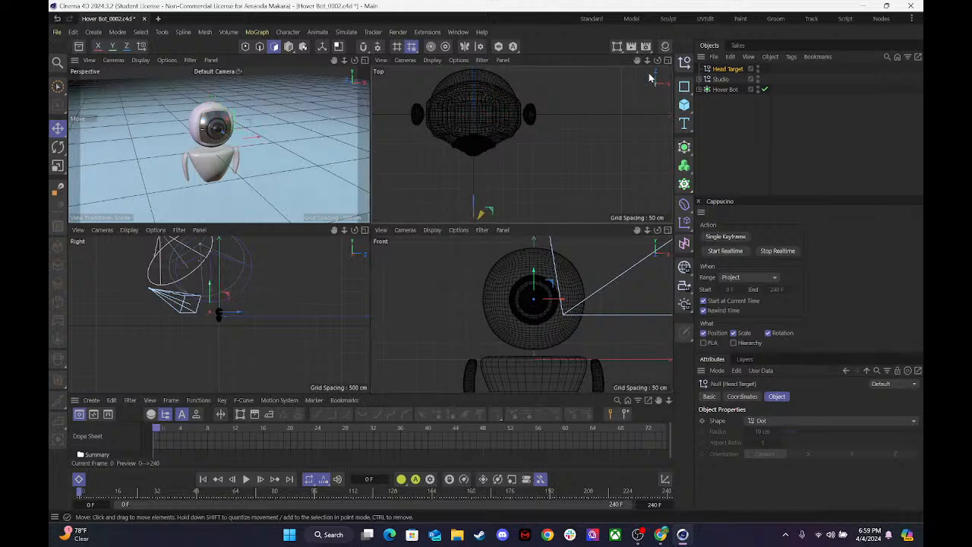
left_click_drag(648, 60, 607, 64)
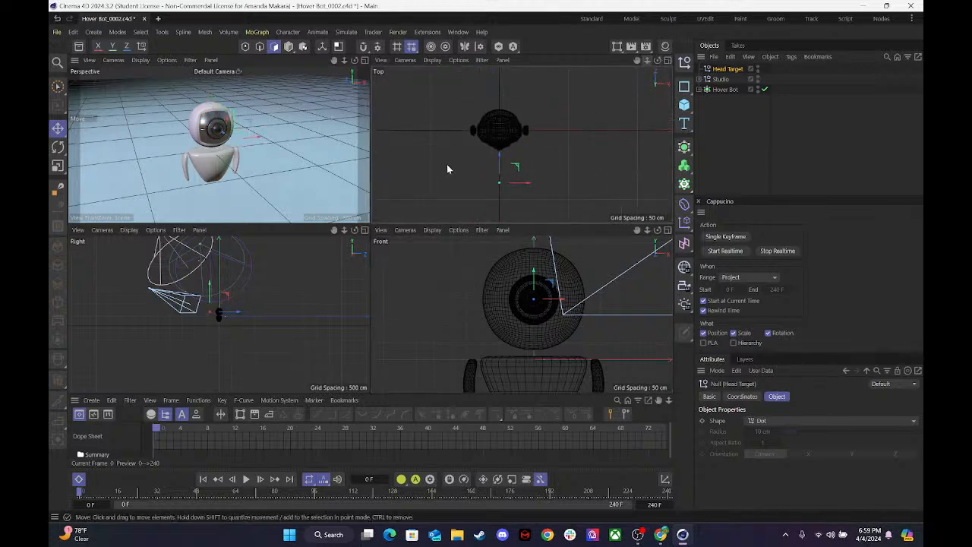
left_click_drag(498, 160, 501, 185)
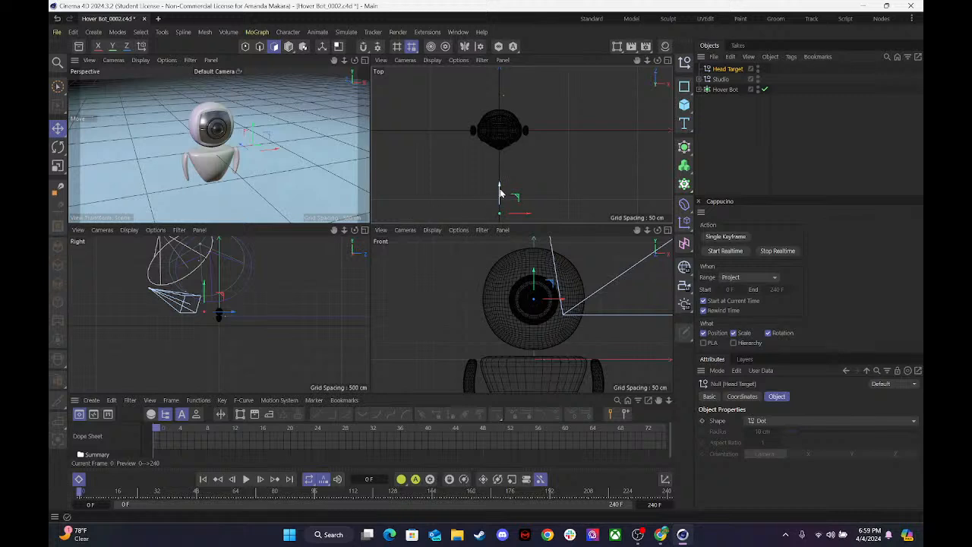
left_click_drag(245, 148, 315, 199)
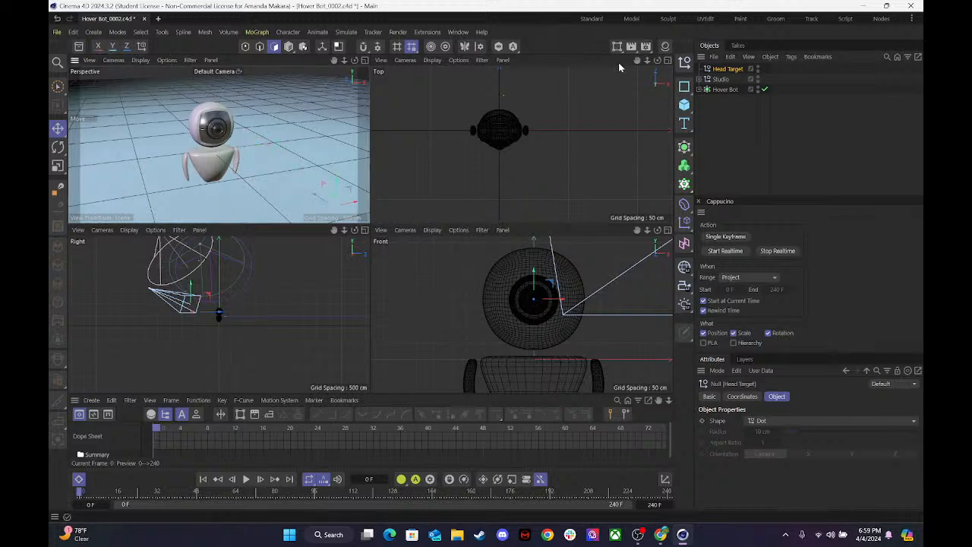
left_click_drag(647, 60, 510, 209)
key("s")
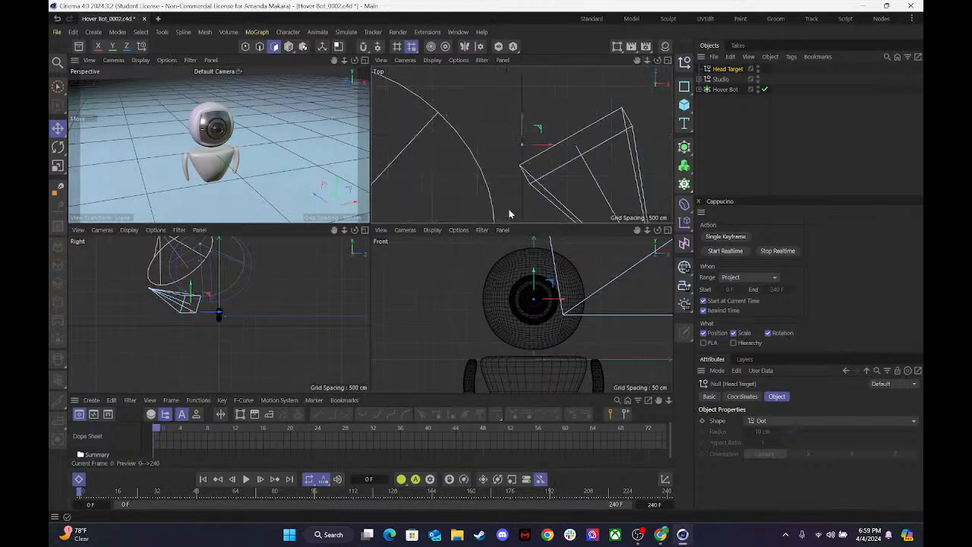
left_click(750, 142)
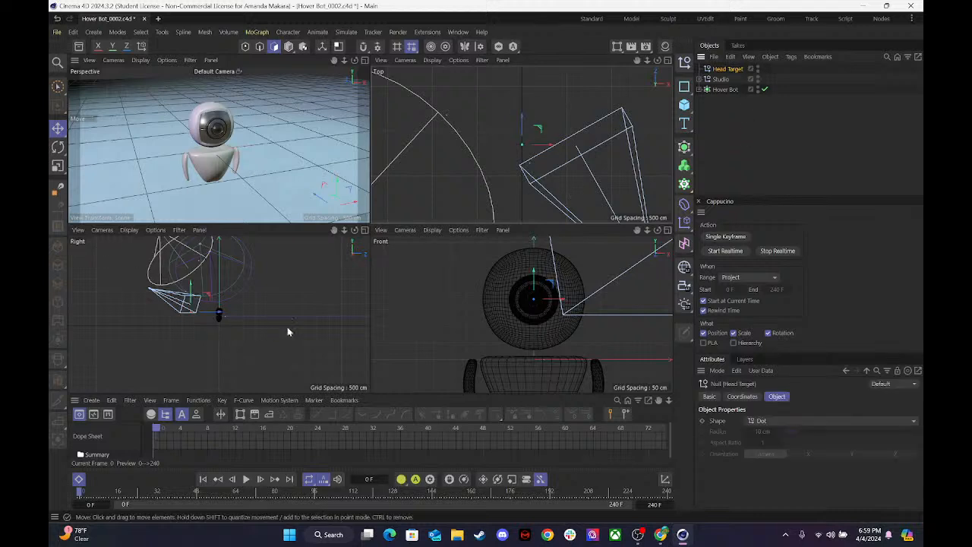
left_click_drag(218, 315, 227, 314)
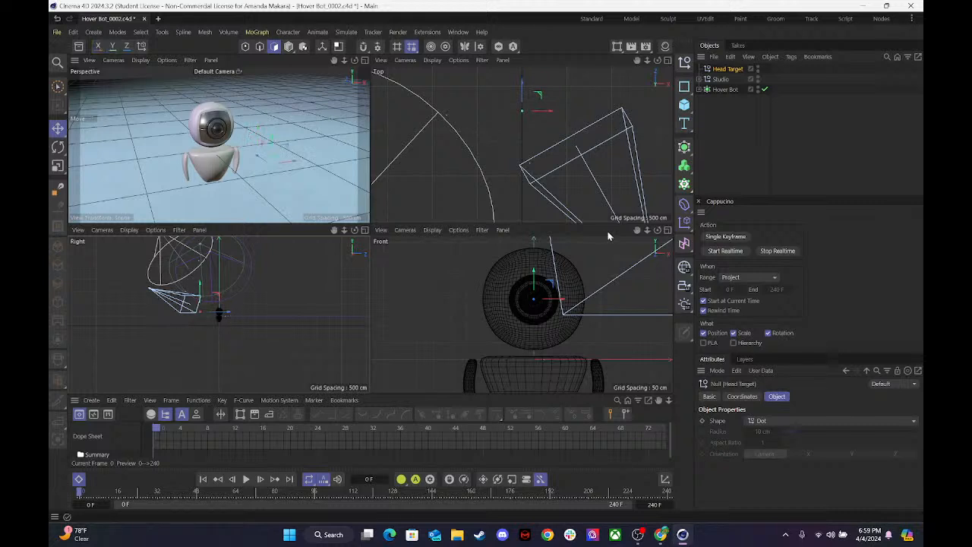
middle_click(355, 77)
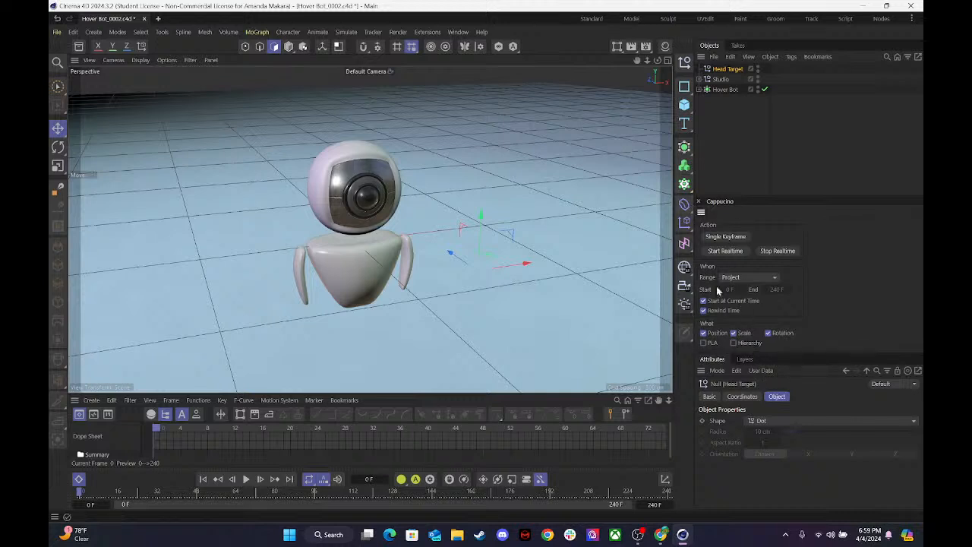
Place the Attributes manager above Cappucino, give Head Target a Hexagon shape with 29 cm radius and Z orientation, and save the project.
left_click_drag(731, 523, 734, 514)
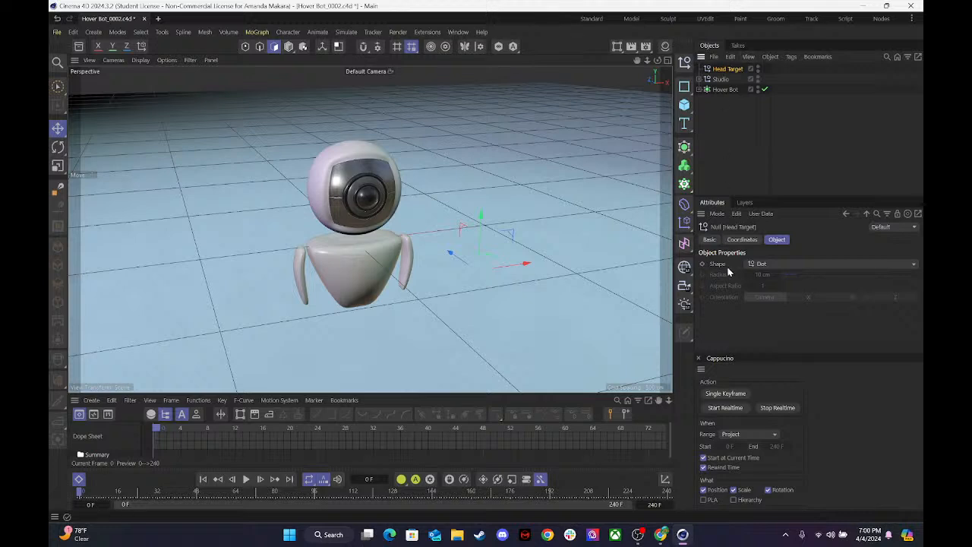
left_click(754, 265)
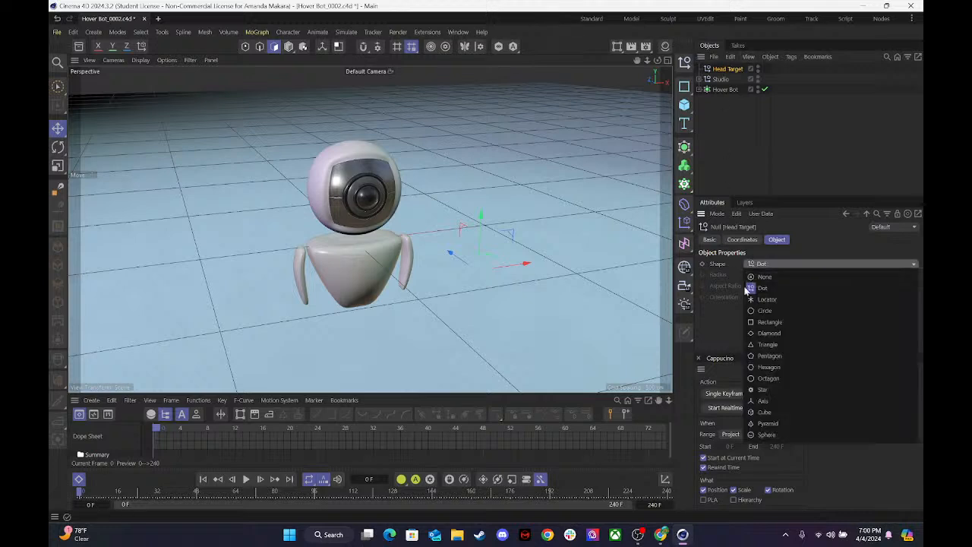
left_click(767, 367)
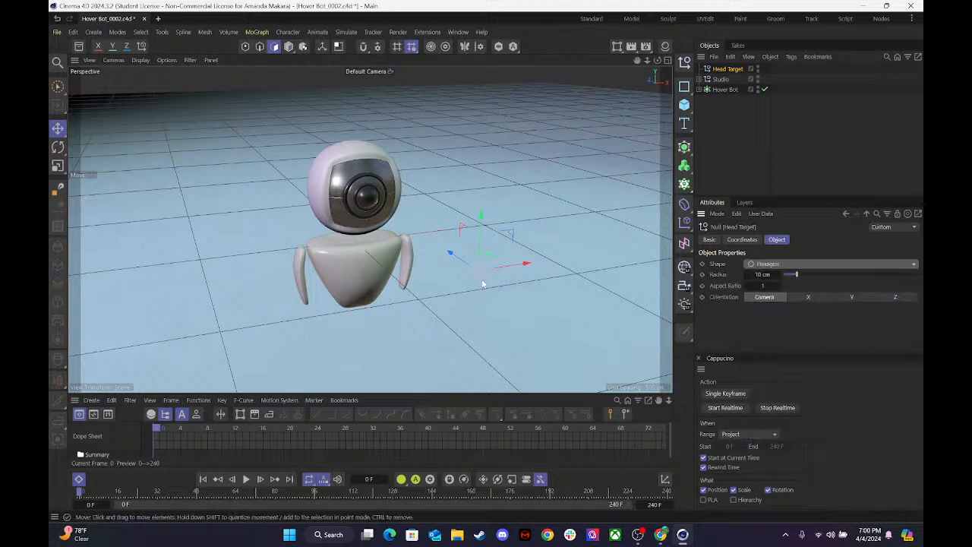
left_click_drag(765, 275, 803, 276)
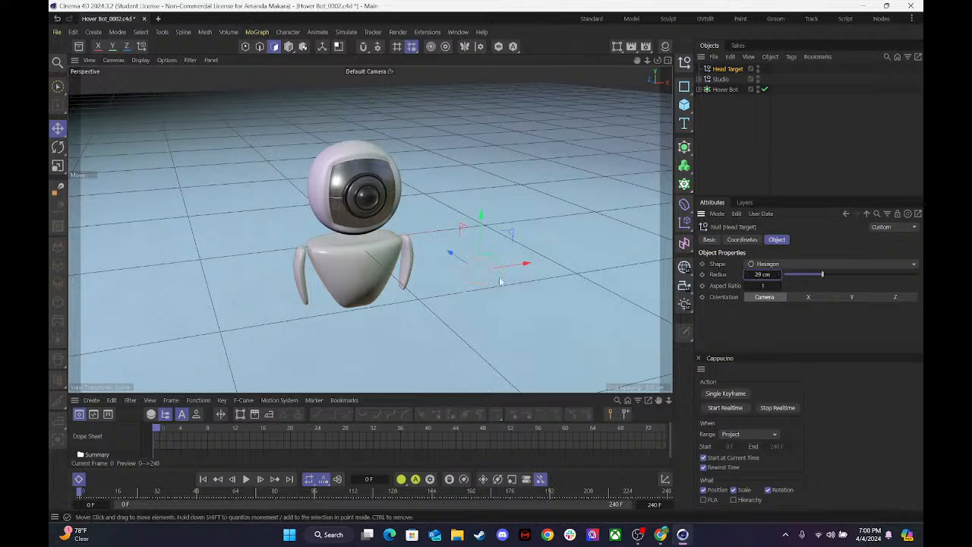
left_click(850, 299)
left_click(886, 298)
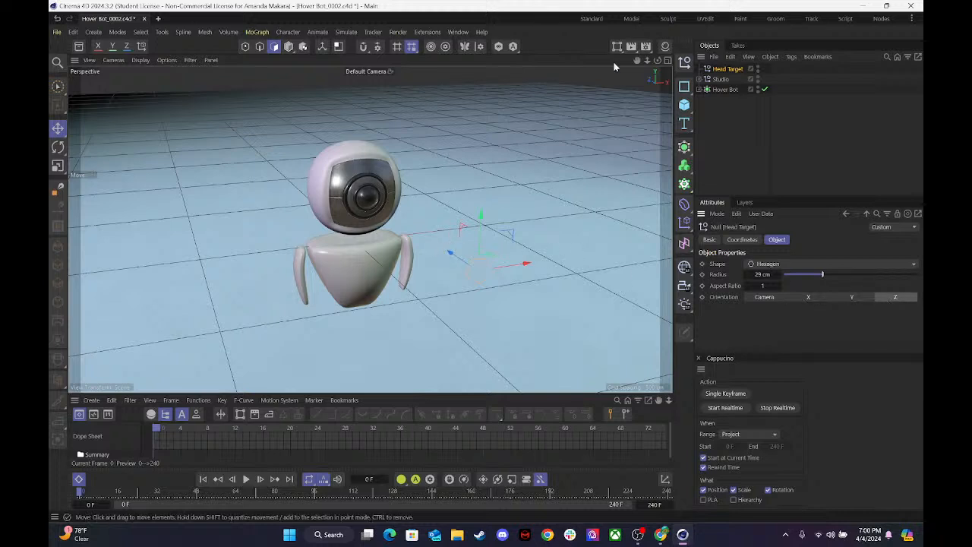
left_click(669, 59)
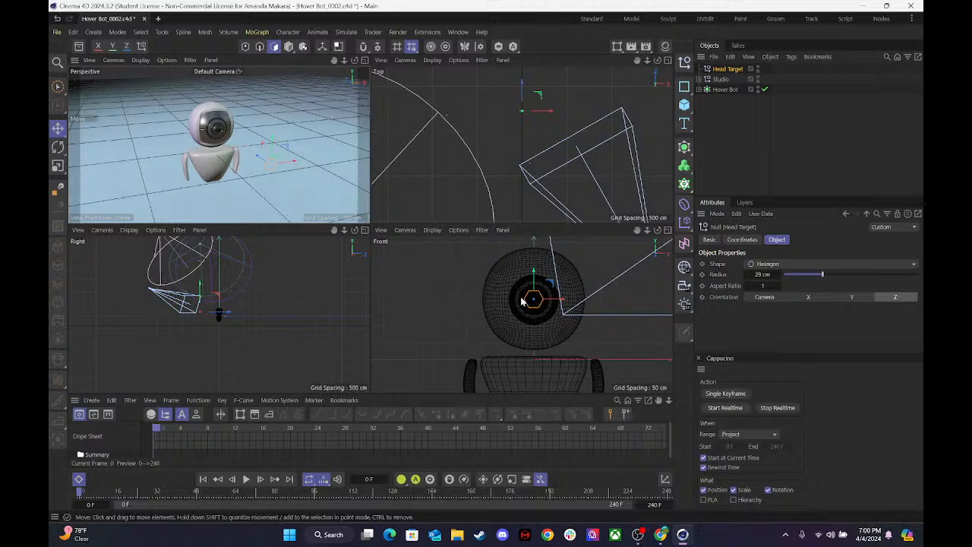
left_click(365, 60)
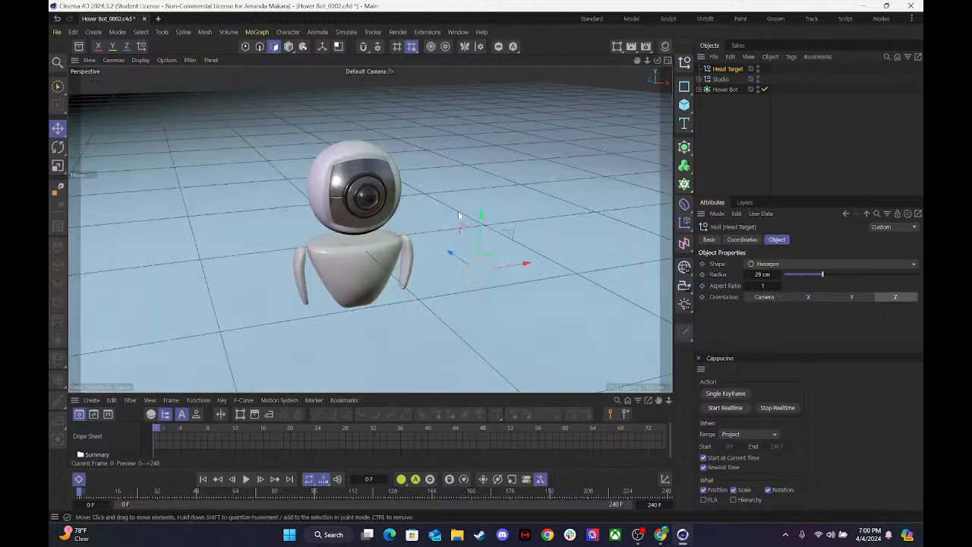
Switch to OBS to read the stream chat, then return to Cinema 4D.
left_click(638, 535)
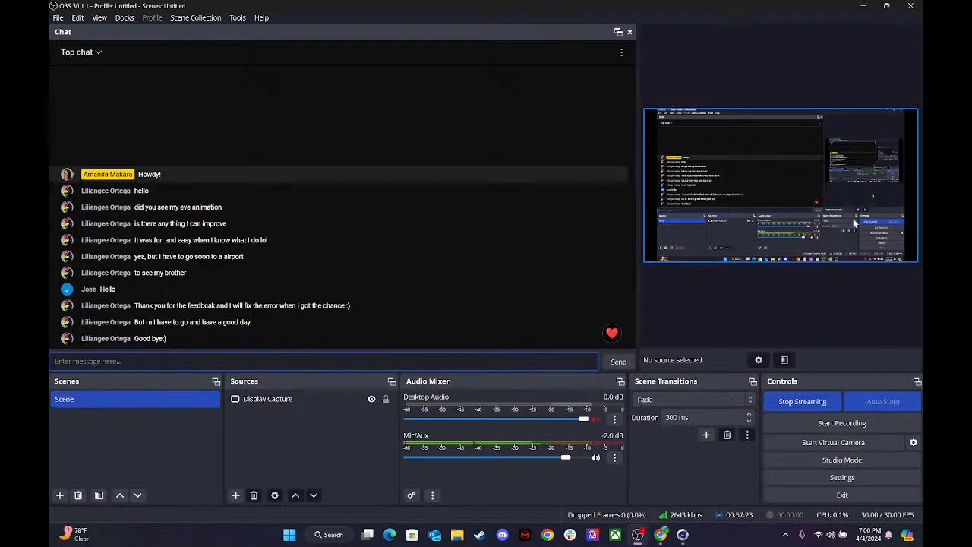
left_click(865, 5)
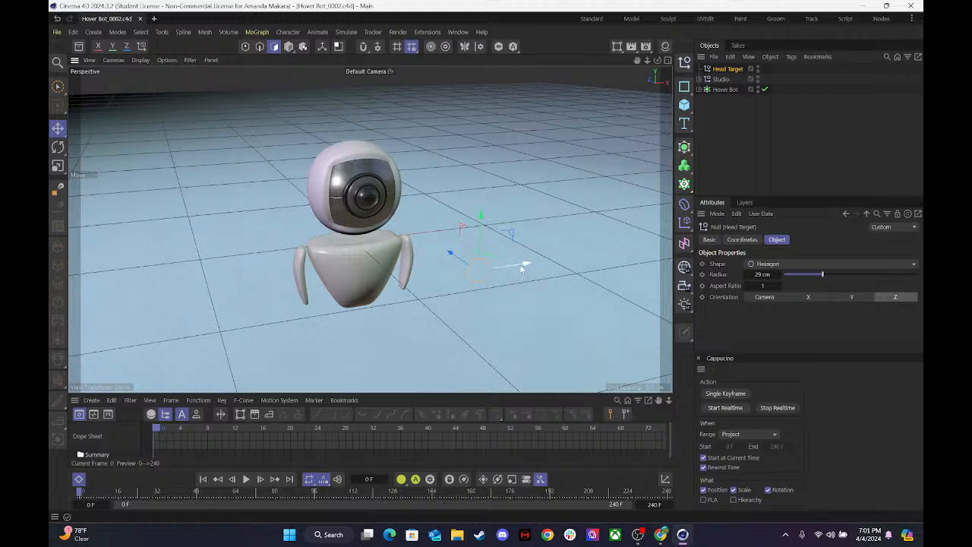
Expand the Hover Bot hierarchy to locate the Head object, then reselect Head Target and check its placement in all four views.
left_click_drag(529, 265, 550, 266)
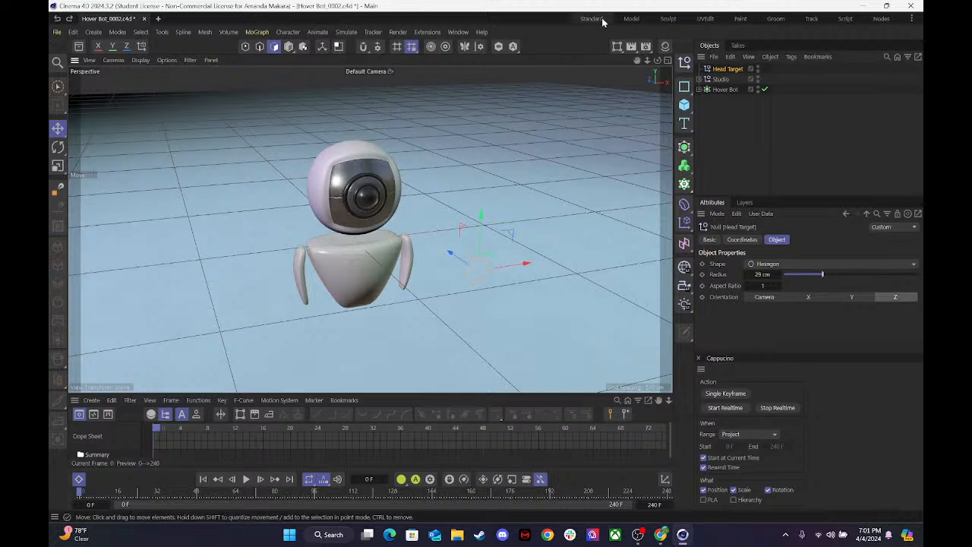
left_click(700, 90)
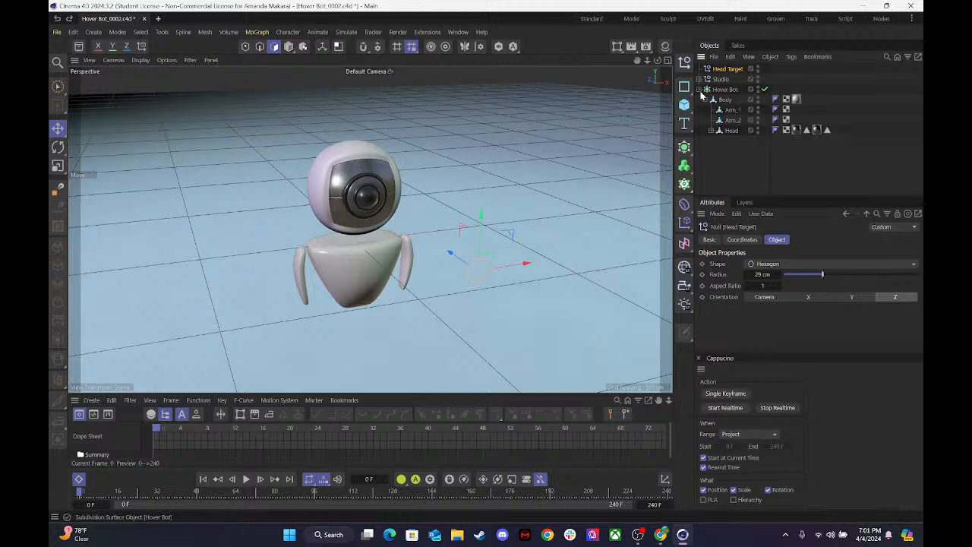
left_click(732, 130)
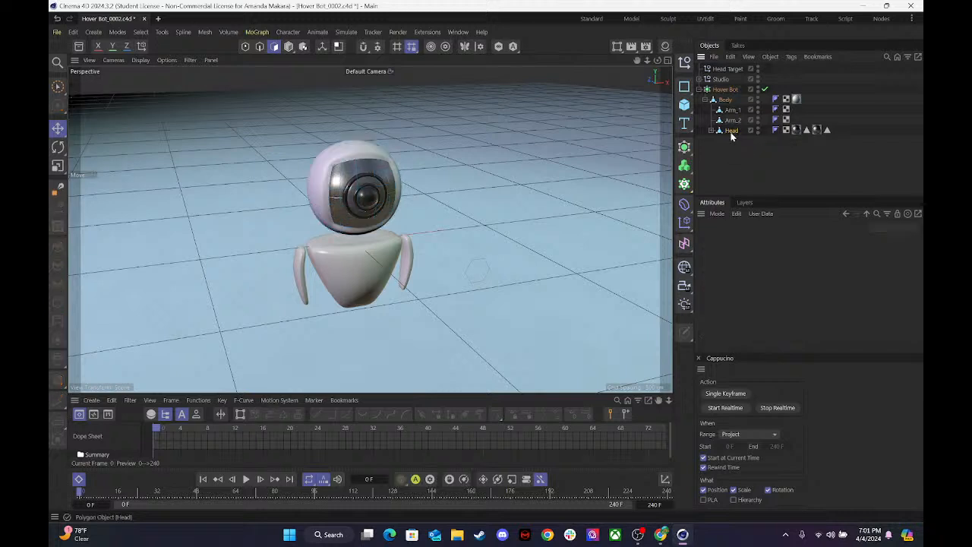
left_click(729, 69)
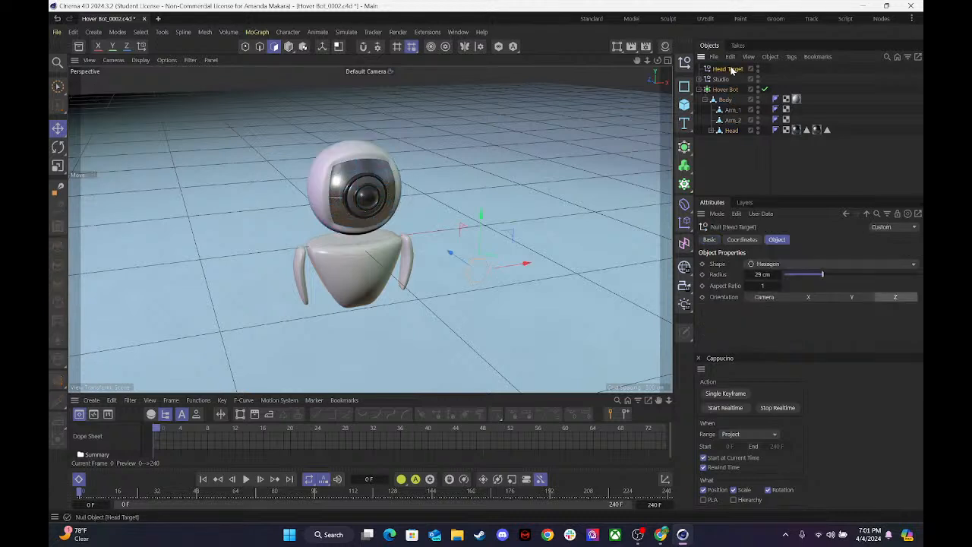
left_click(667, 59)
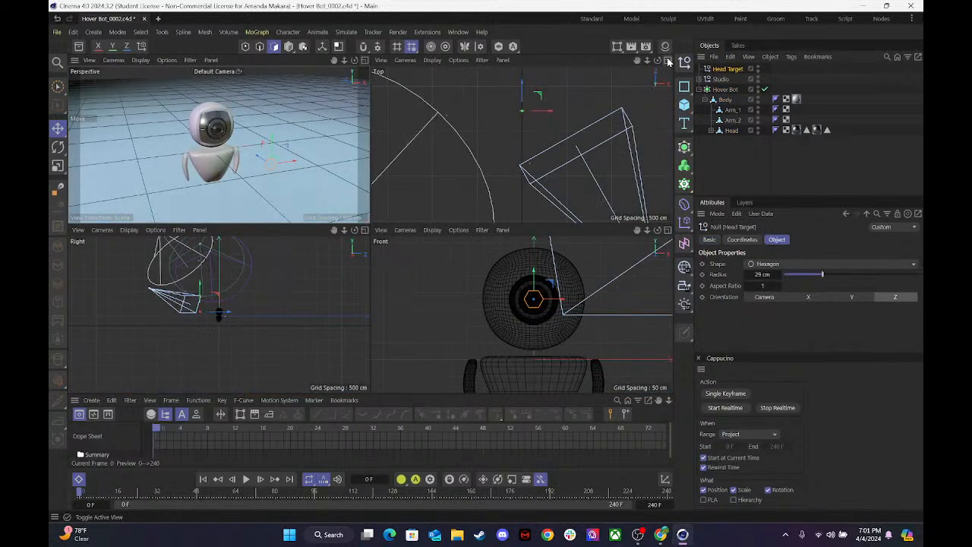
left_click(364, 60)
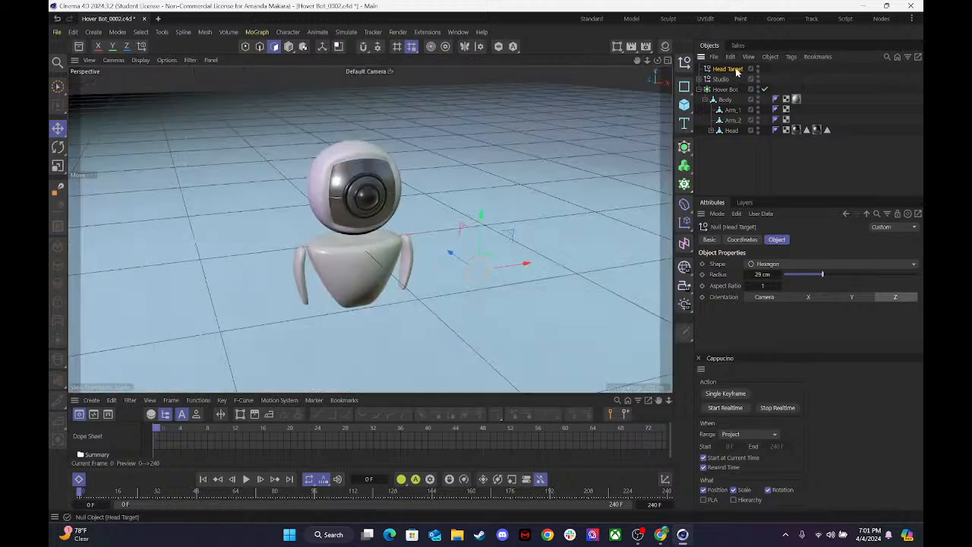
Add a rigging Target tag to the hover bot's Head object.
left_click(731, 131)
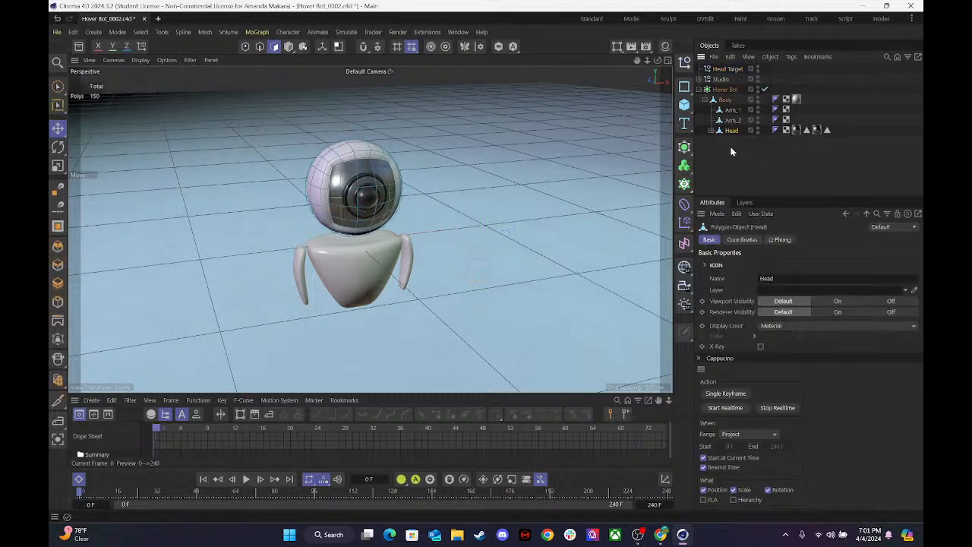
key("shift+c")
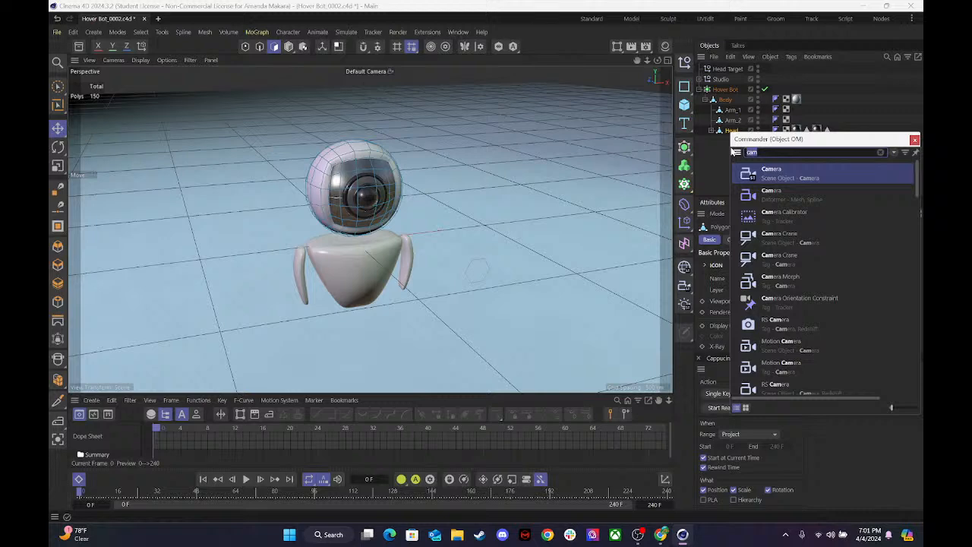
left_click_drag(789, 141, 421, 116)
type("target")
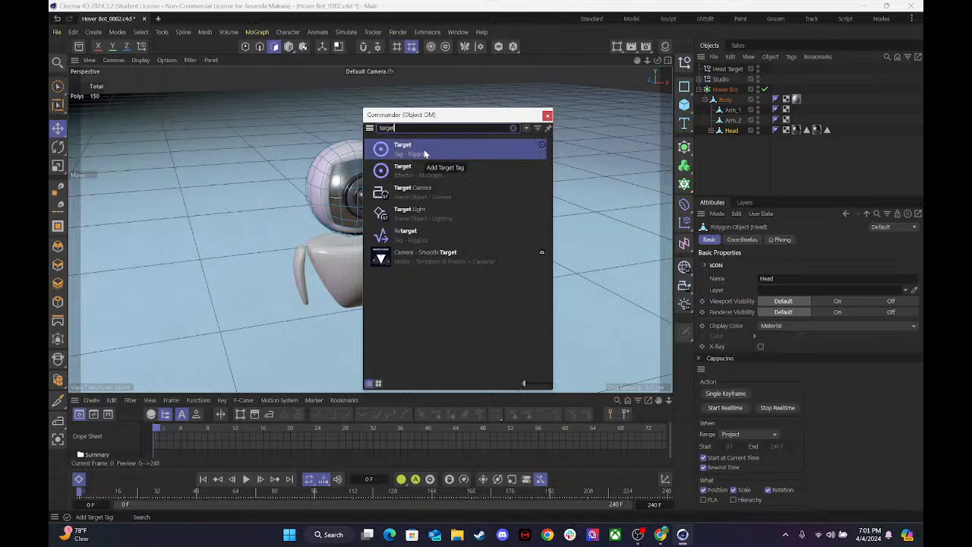
left_click(424, 154)
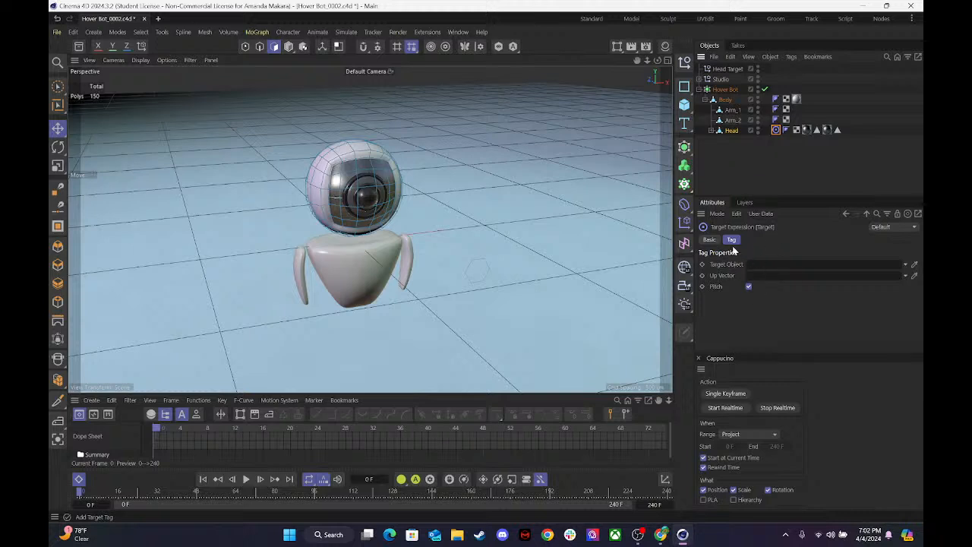
Set the Head Target null as the Target Object of the Head's Target tag.
left_click(790, 135)
left_click(775, 130)
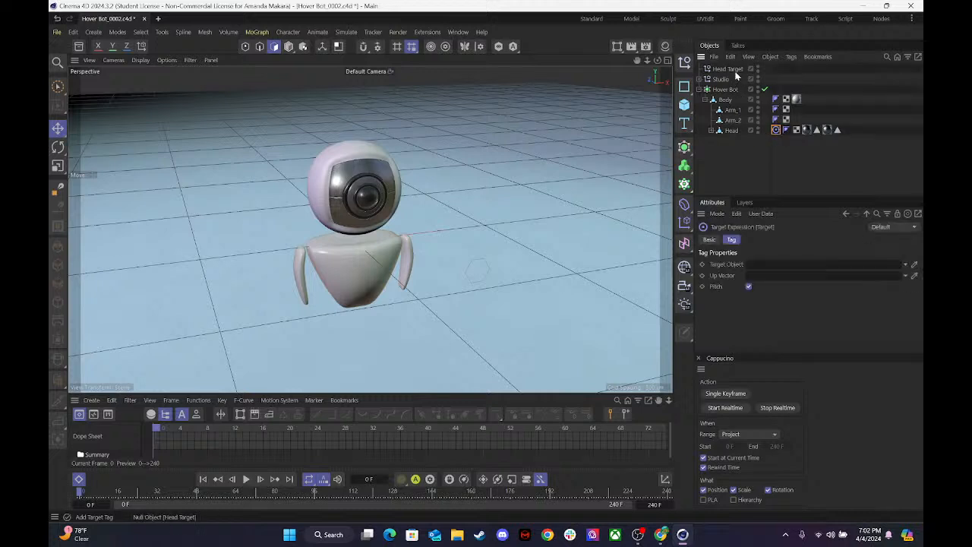
left_click_drag(728, 69, 769, 266)
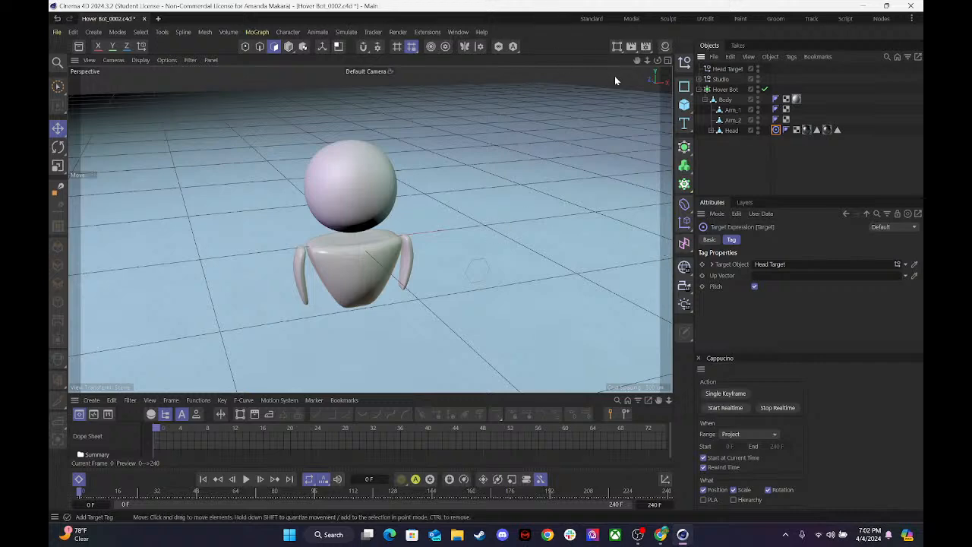
Try to adjust the Head's pitch rotation in its transform coordinates, then undo the change.
left_click_drag(657, 60, 636, 86)
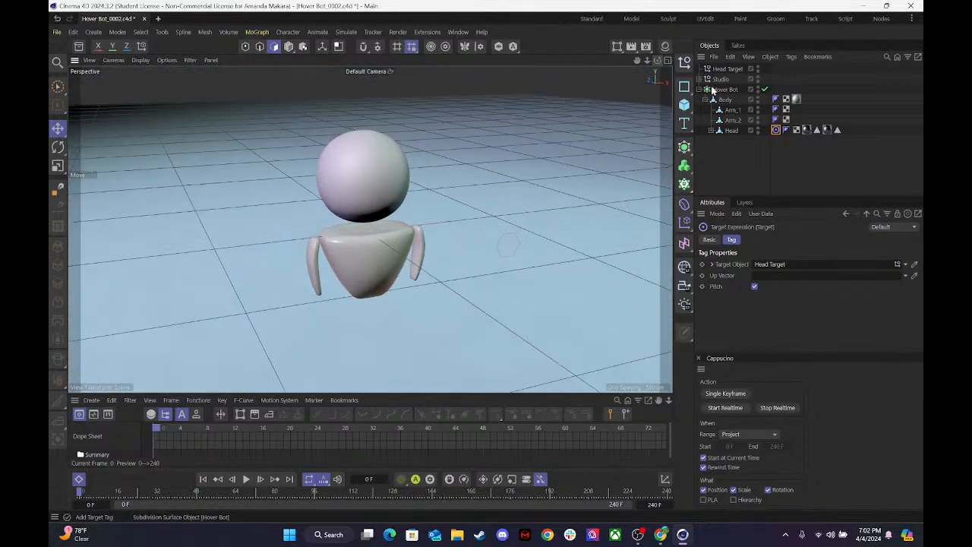
left_click(731, 130)
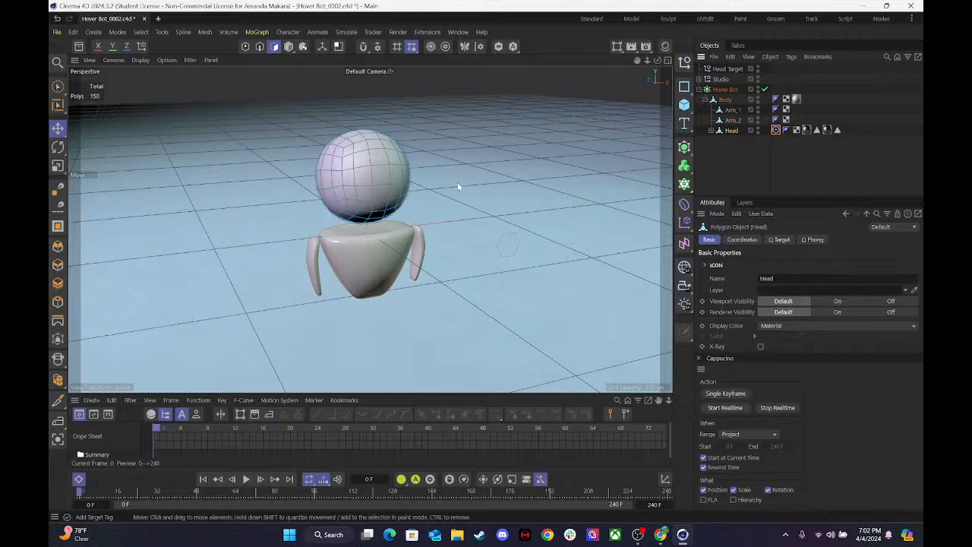
left_click(736, 239)
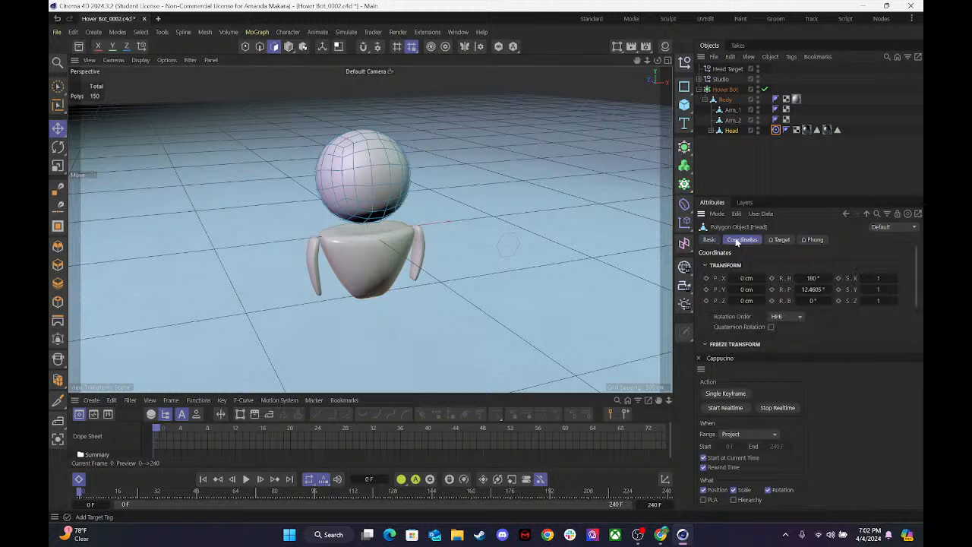
left_click_drag(829, 290, 917, 289)
key("ctrl+z")
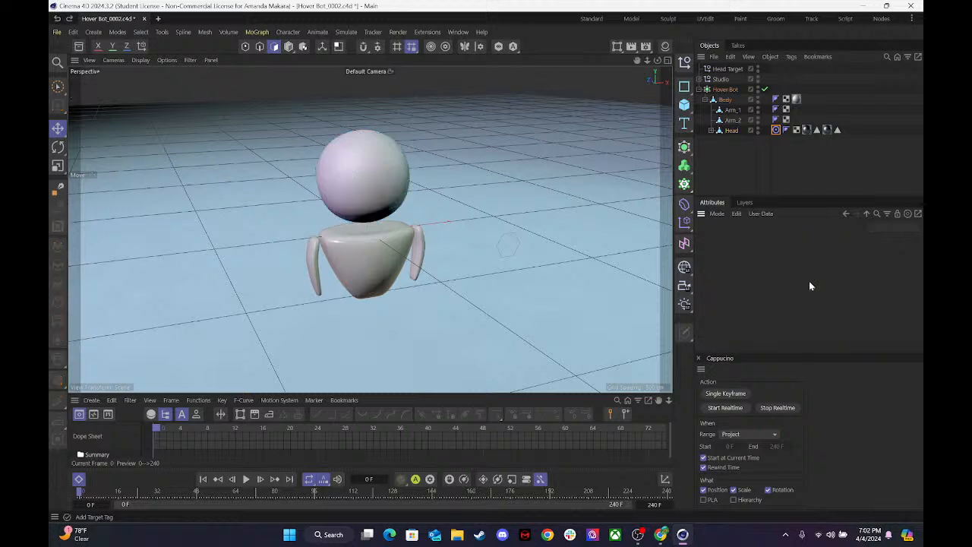
In an enlarged Top view, move the Head Target null along Z to the other side of the bot, at about 732 cm.
left_click(667, 61)
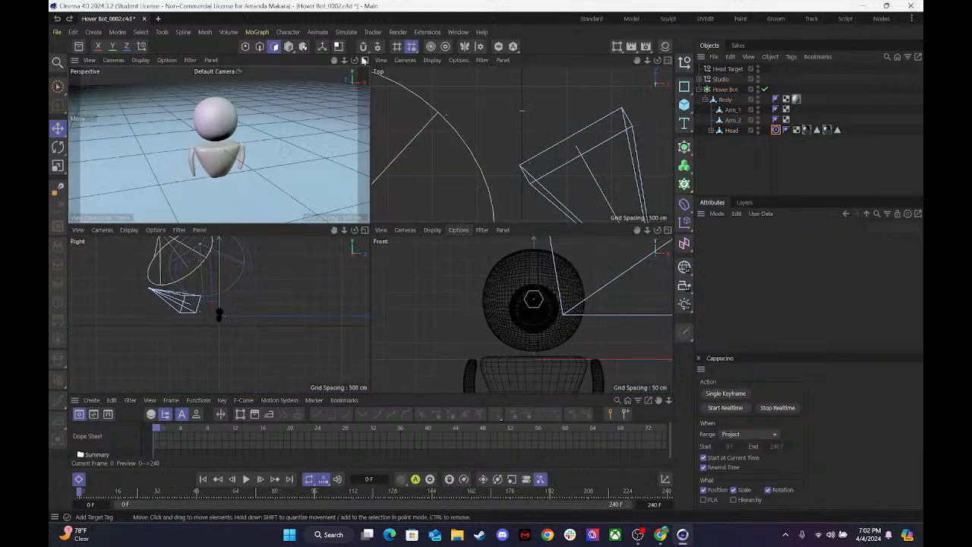
left_click(665, 60)
left_click_drag(647, 60, 618, 61)
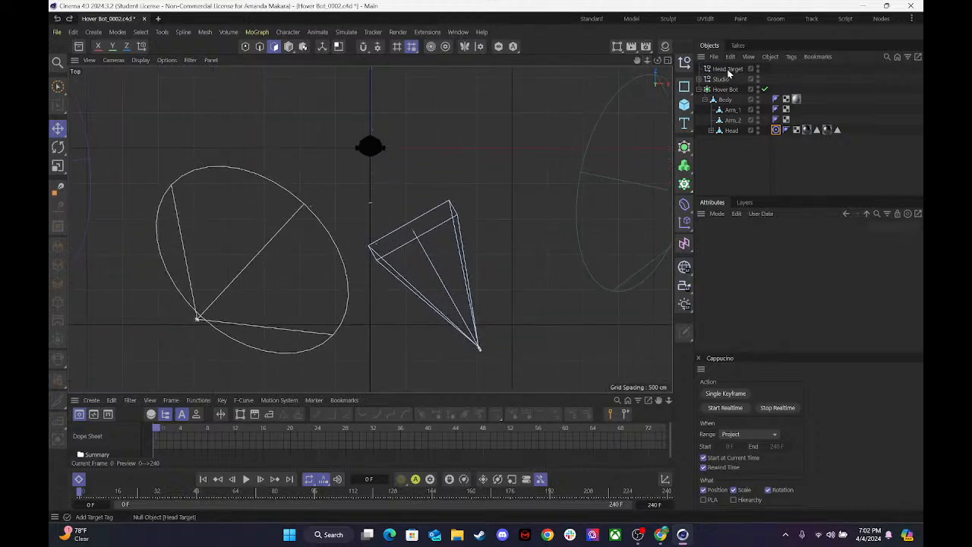
left_click(729, 71)
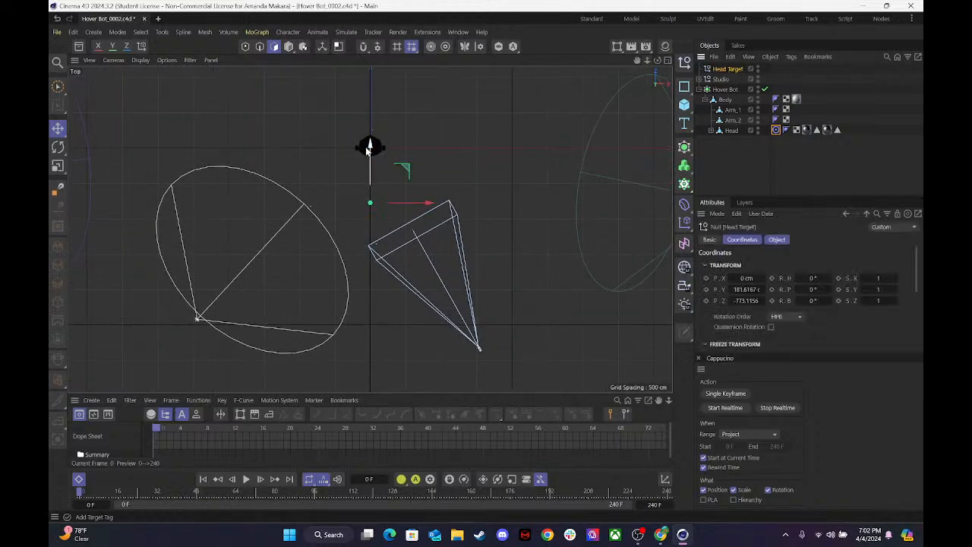
left_click_drag(371, 148, 360, 36)
left_click_drag(370, 71, 370, 74)
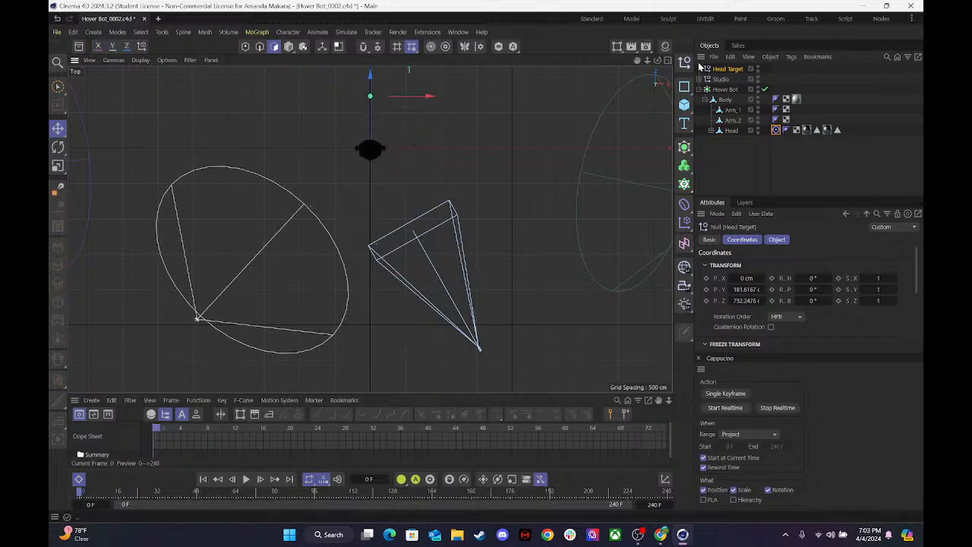
Return to the four views and move Head Target much farther along Z in Perspective, to about 9638 cm.
left_click(669, 61)
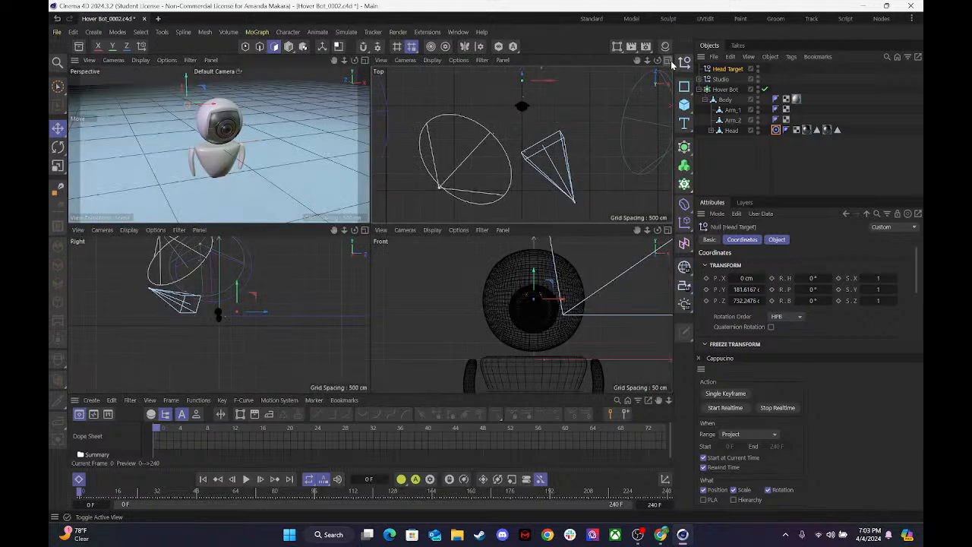
left_click(58, 130)
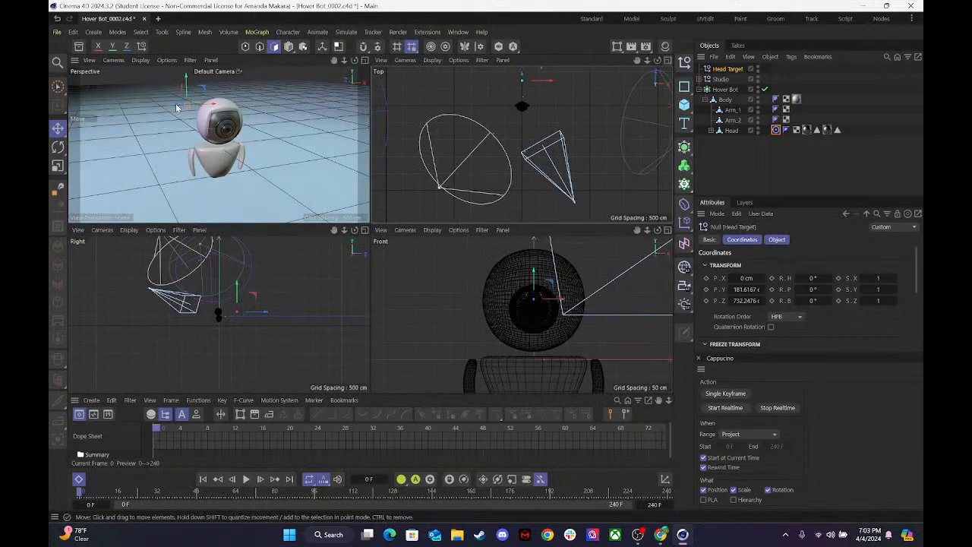
left_click_drag(180, 105, 118, 75)
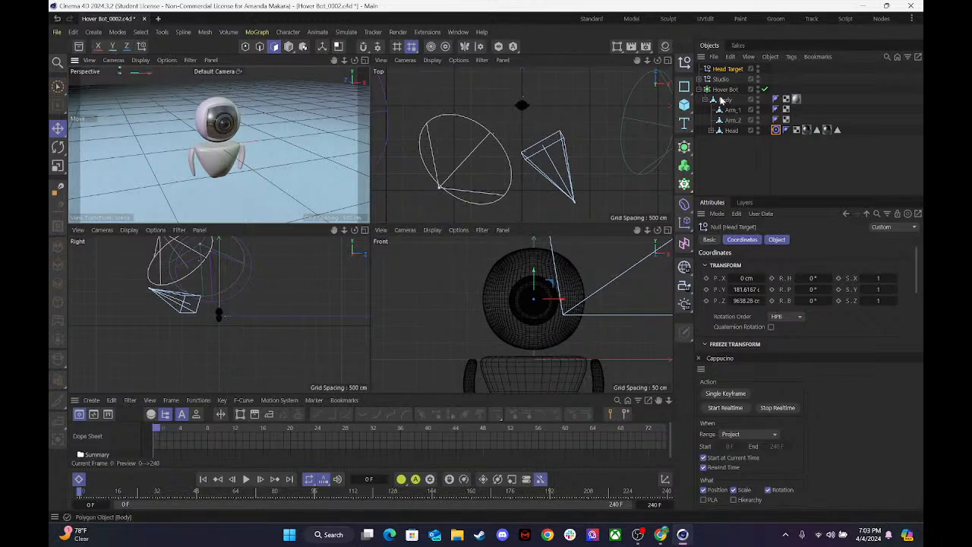
Delete the Head Target null and reset the Head object's pitch rotation to 0°.
key("Delete")
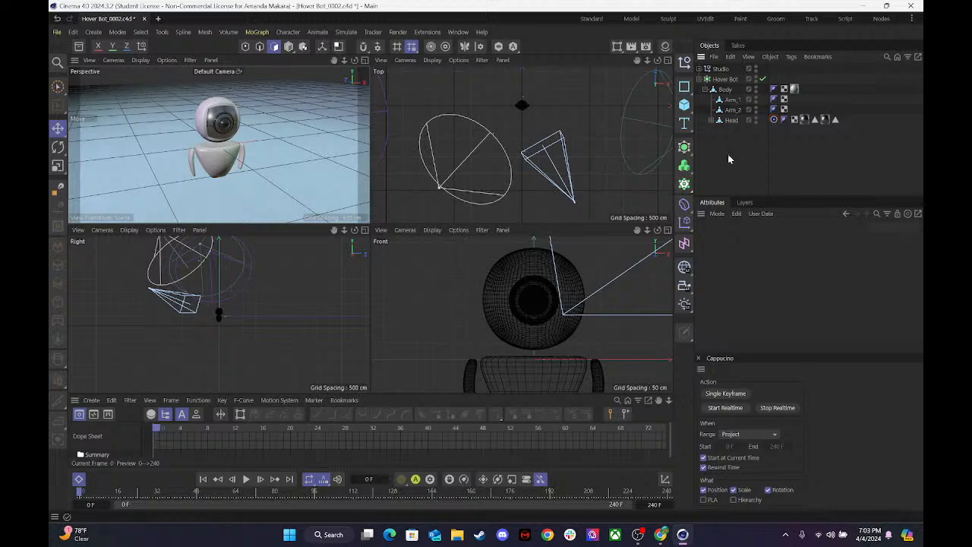
left_click(774, 120)
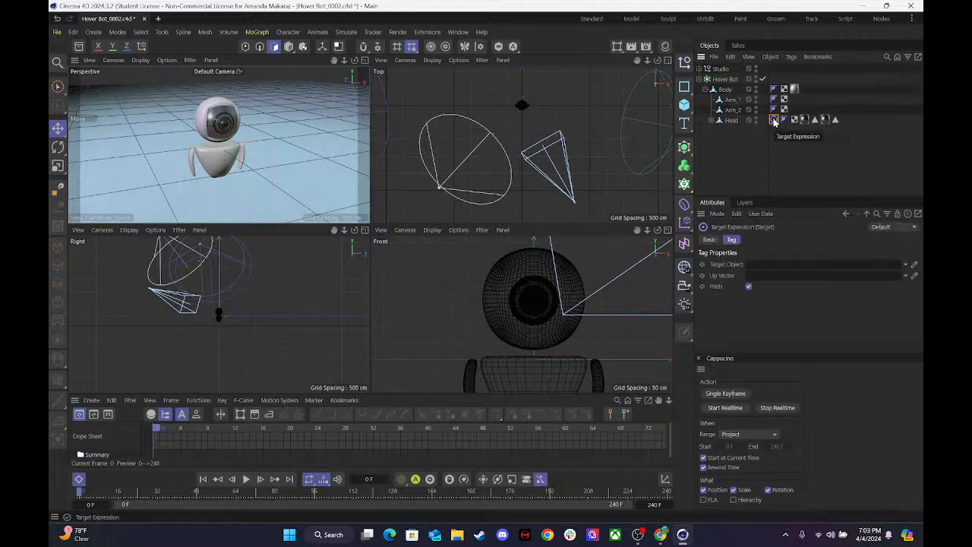
left_click(731, 120)
double_click(814, 290)
type("0")
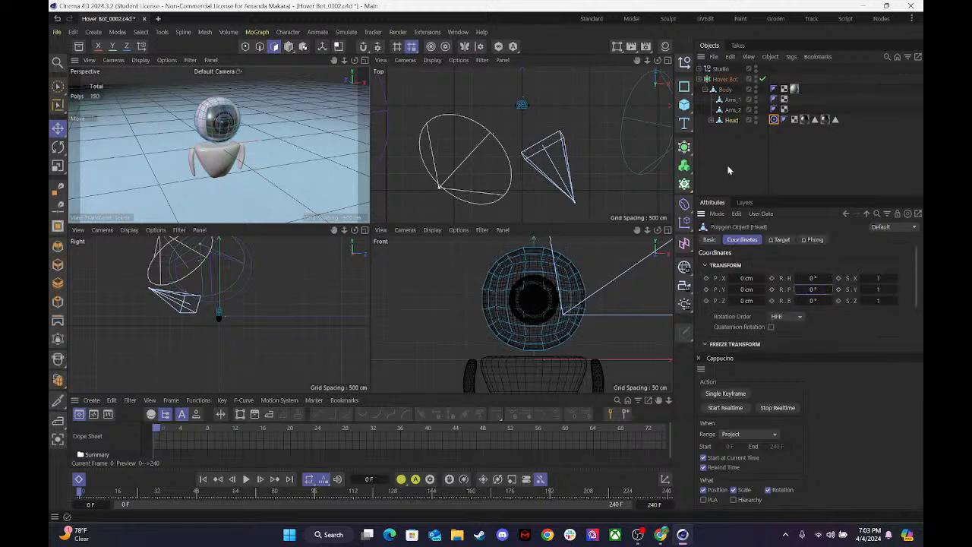
left_click(705, 152)
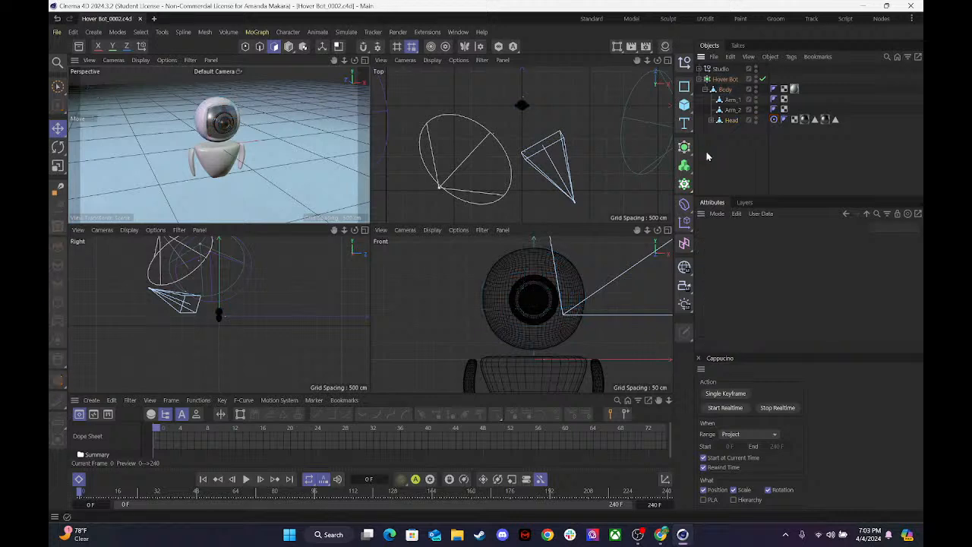
Create a new null, place it between Studio and Hover Bot in the hierarchy, and name it Head Target.
left_click(686, 62)
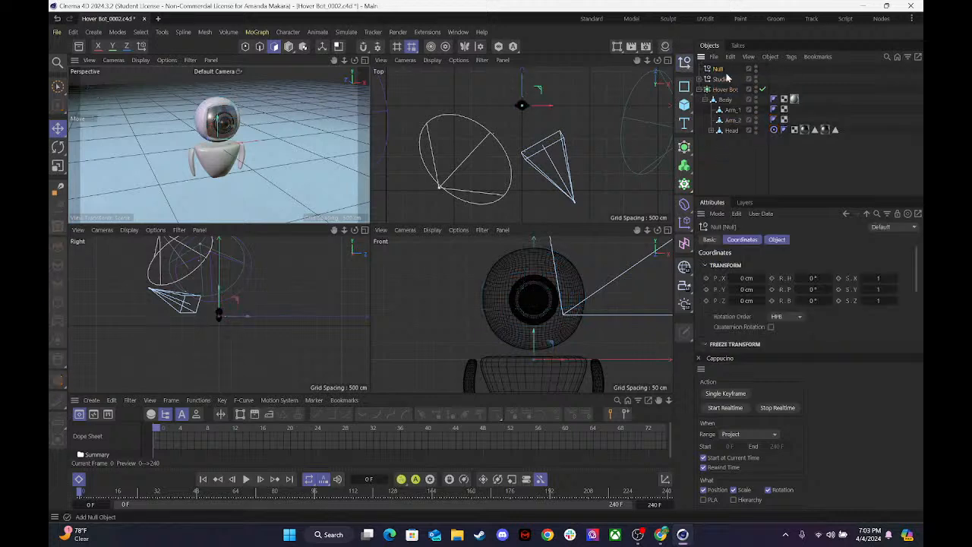
left_click_drag(721, 95, 720, 84)
double_click(720, 79)
type("H")
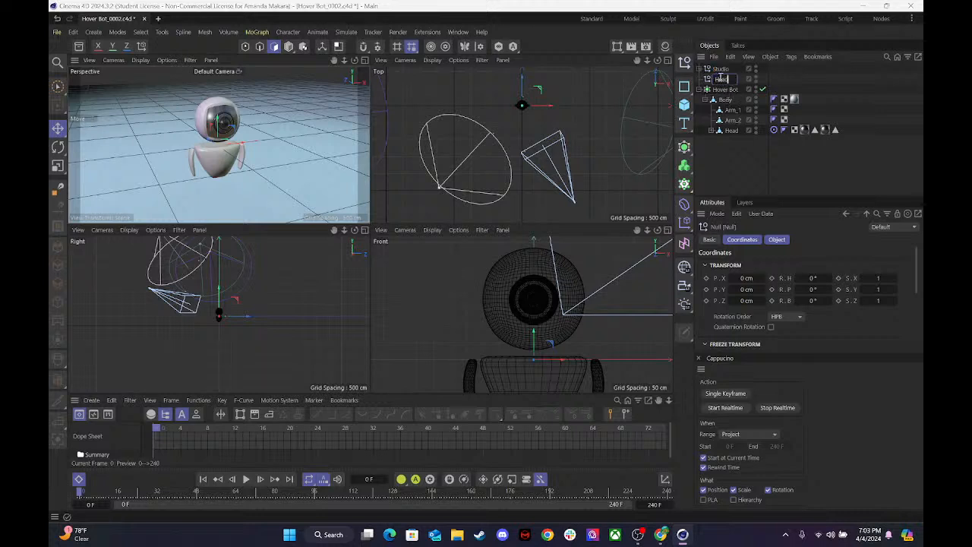
type("ead")
key("BackSpace")
key("BackSpace")
key("BackSpace")
key("BackSpace")
type("Target")
left_click(737, 144)
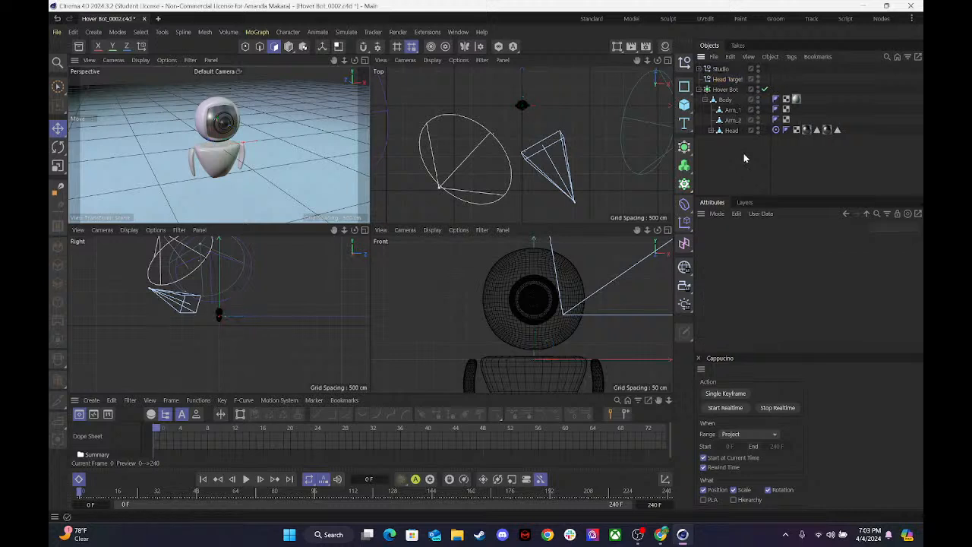
left_click(732, 81)
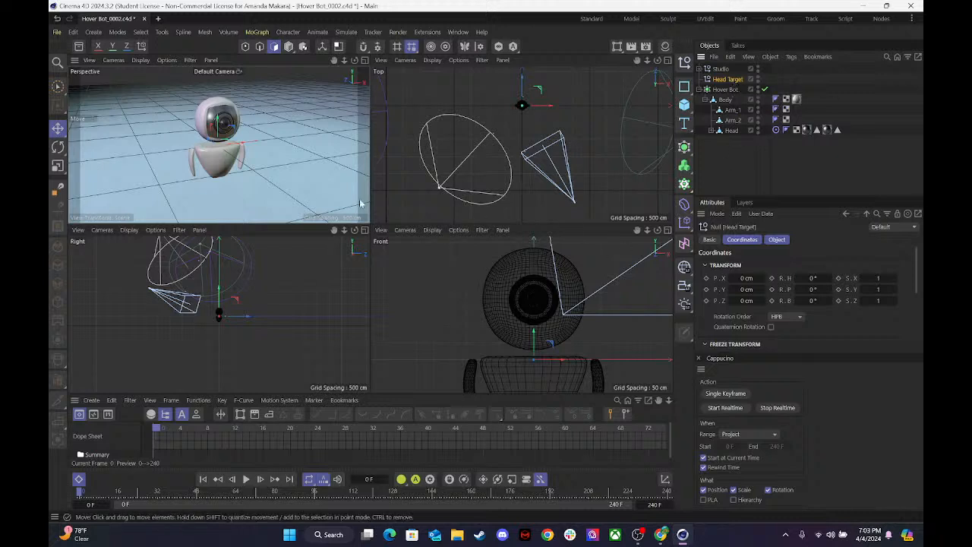
left_click_drag(532, 336, 531, 274)
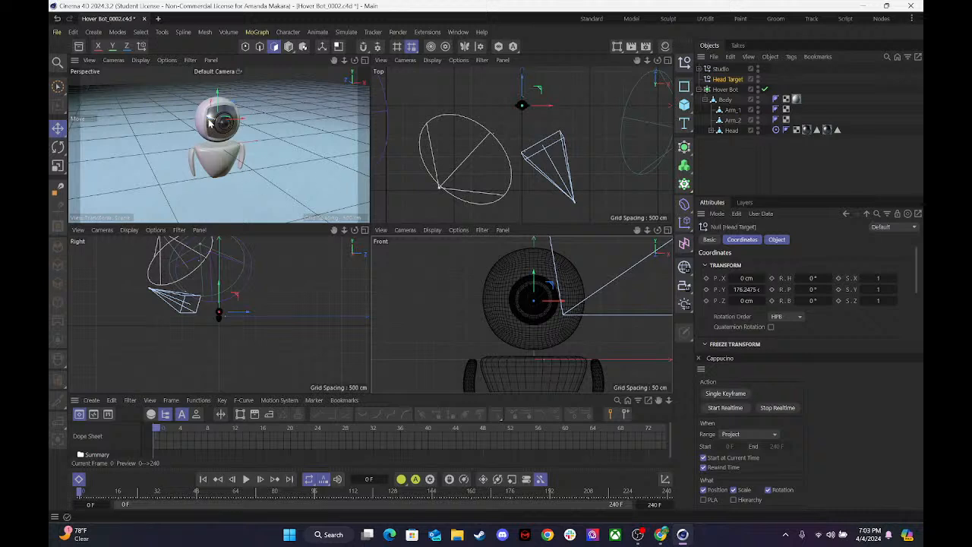
left_click_drag(209, 117, 289, 146)
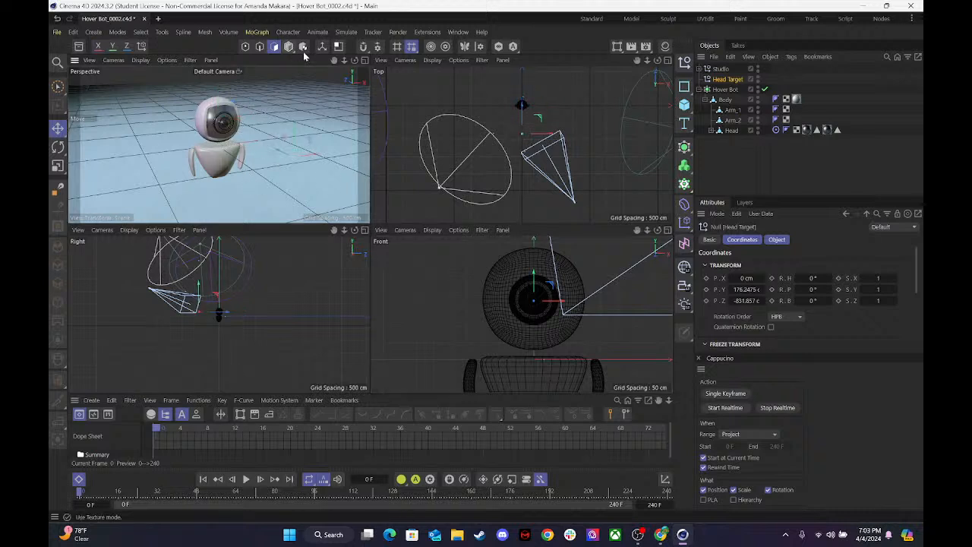
key("ctrl+z")
key("ctrl+z")
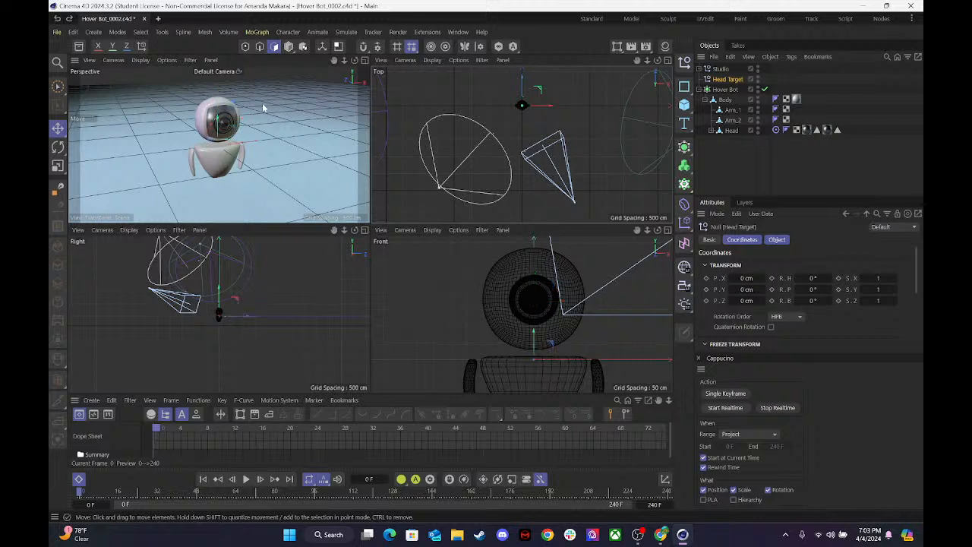
left_click(845, 166)
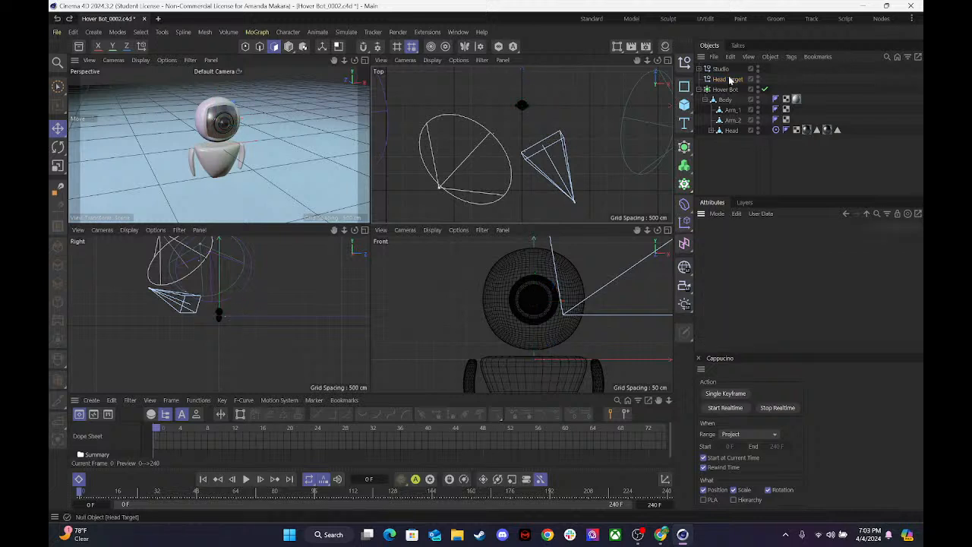
In Model mode, raise Head Target to the face centre at about 179 cm and move it along Z to about -1391 cm.
left_click(288, 46)
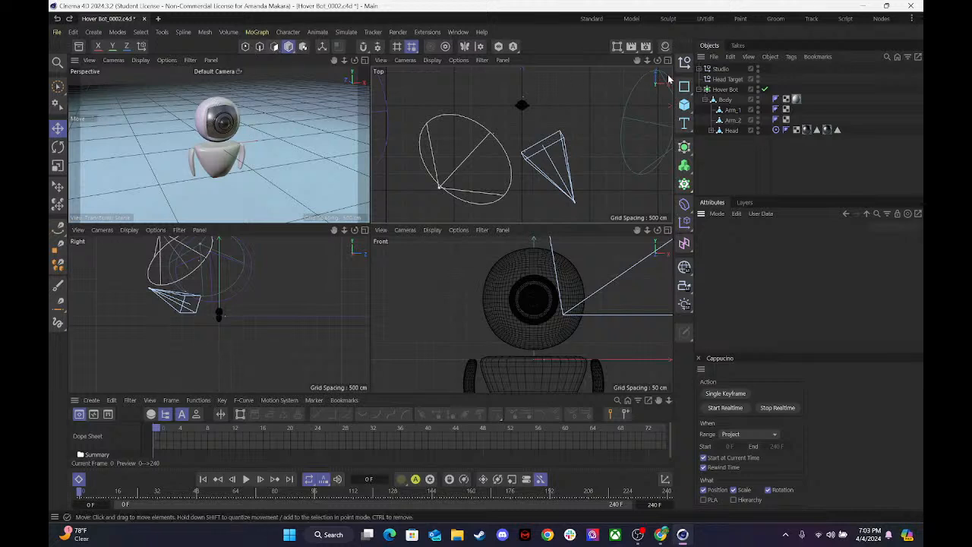
left_click(719, 69)
left_click(723, 80)
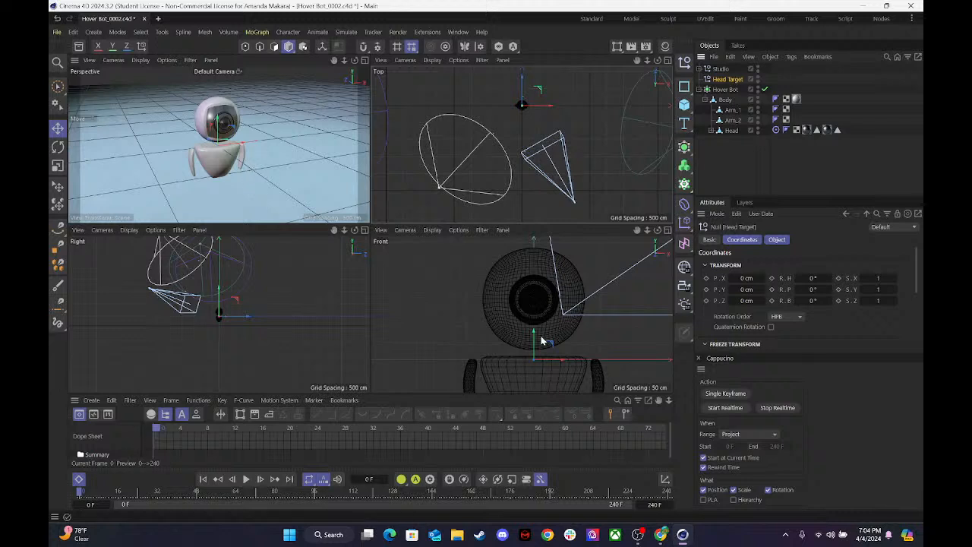
left_click_drag(536, 337, 553, 300)
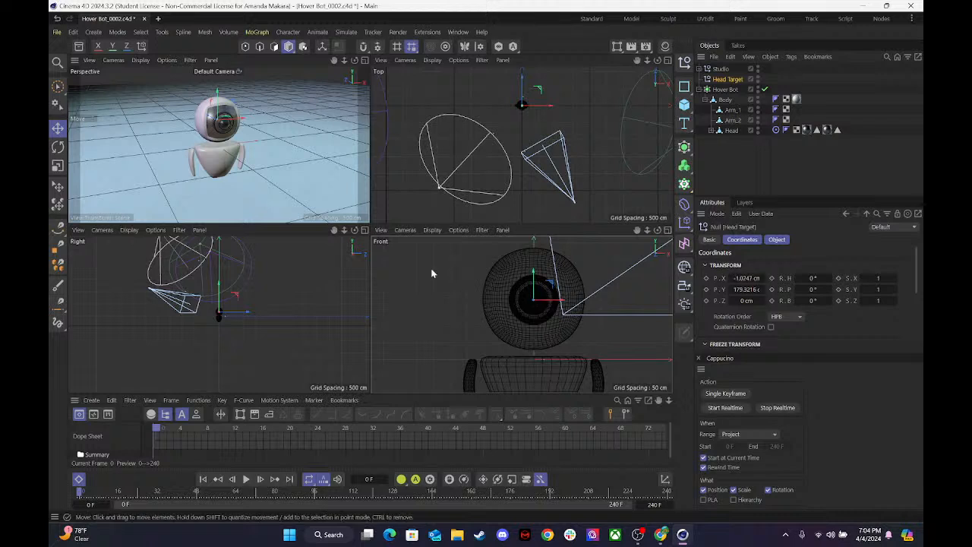
left_click_drag(208, 117, 242, 154)
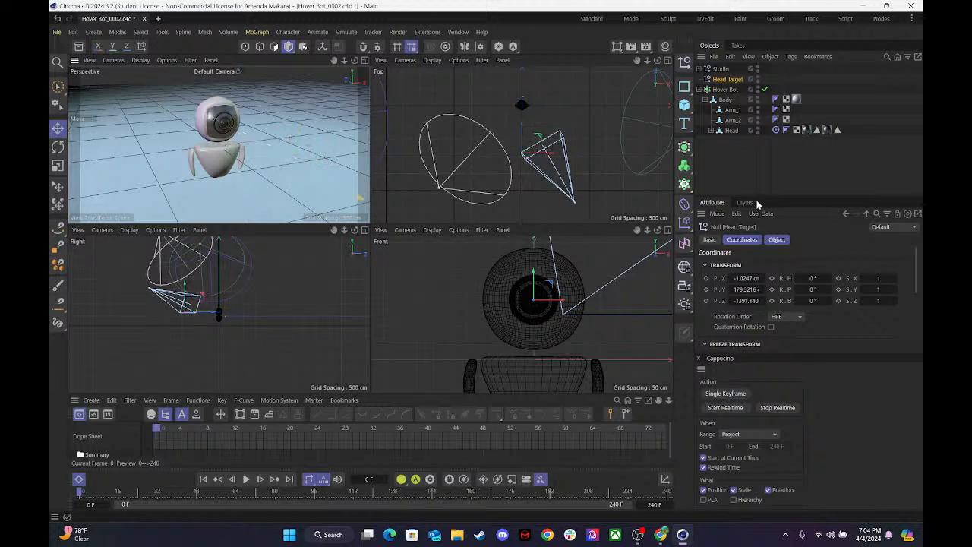
Set the Head Target null's display shape to Hexagon.
left_click(778, 240)
left_click(767, 263)
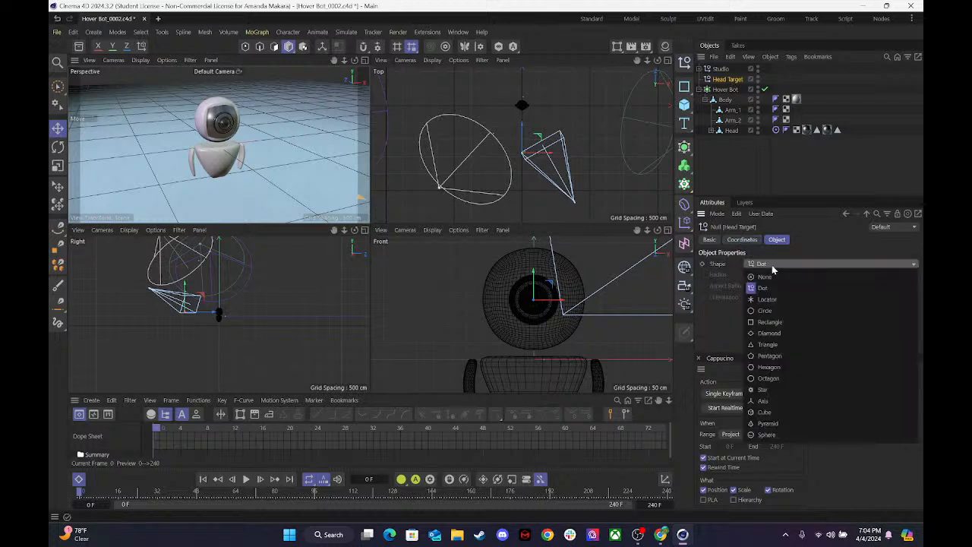
left_click(768, 367)
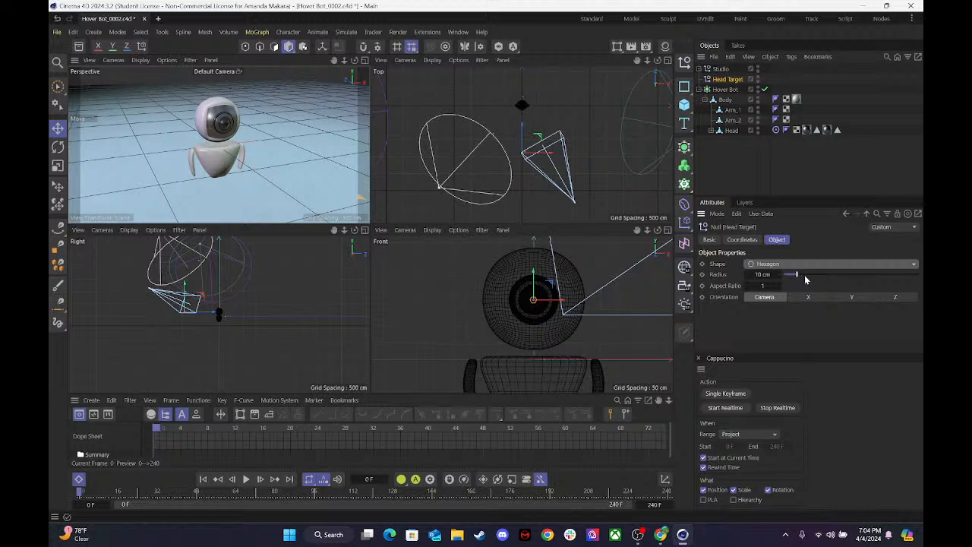
Set the Head Target null's radius to 26 cm and its orientation to Z.
left_click_drag(796, 275, 819, 279)
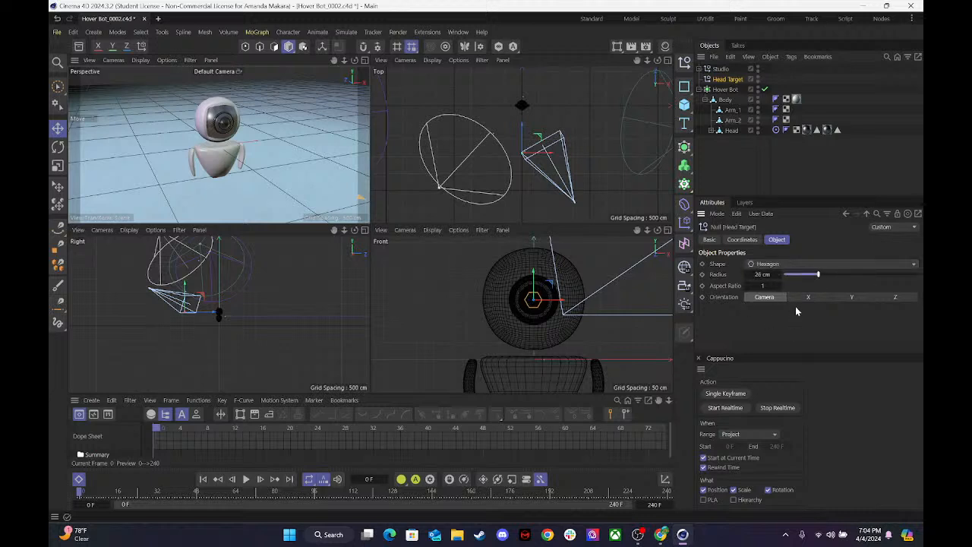
left_click(901, 299)
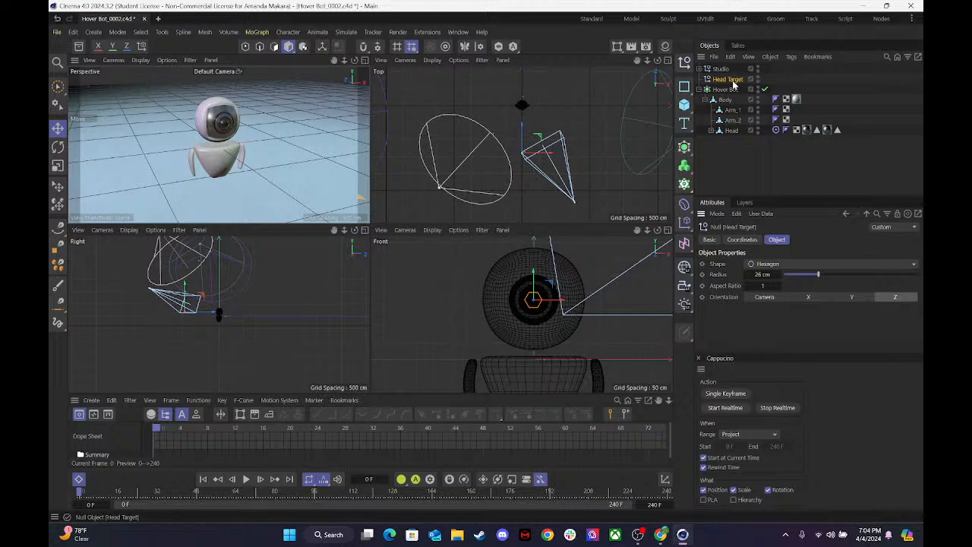
Try assigning Head Target as the target object in the Head's Target tag, and undo the assignment.
left_click(777, 131)
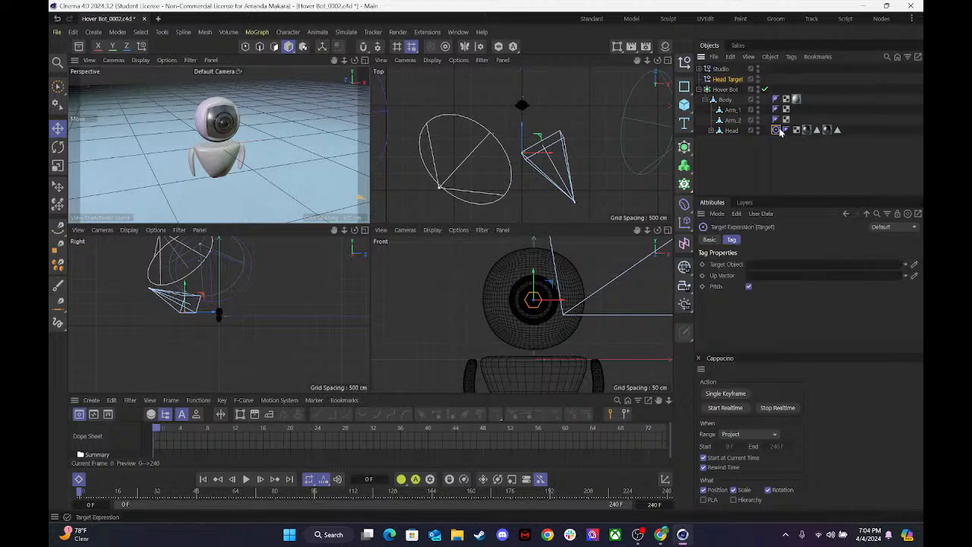
left_click_drag(754, 273, 757, 266)
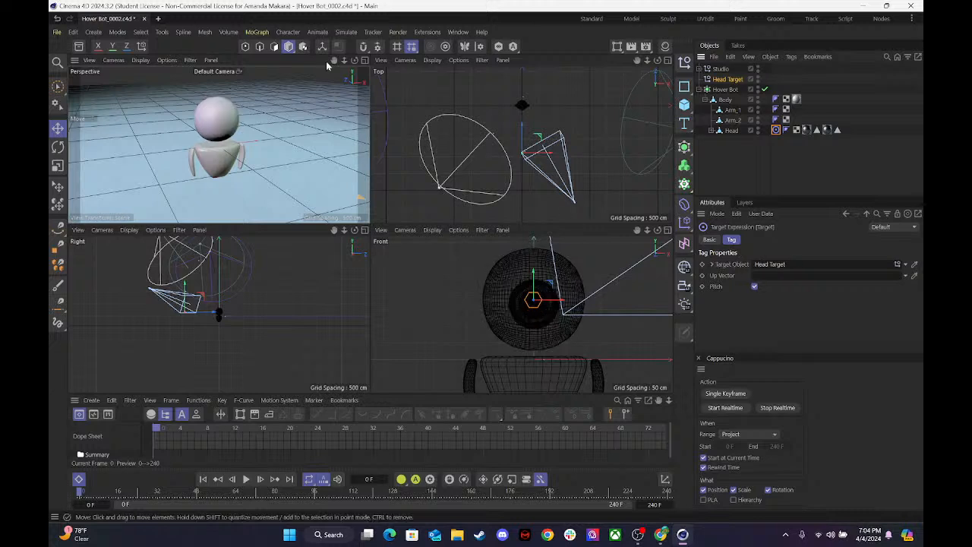
key("ctrl+z")
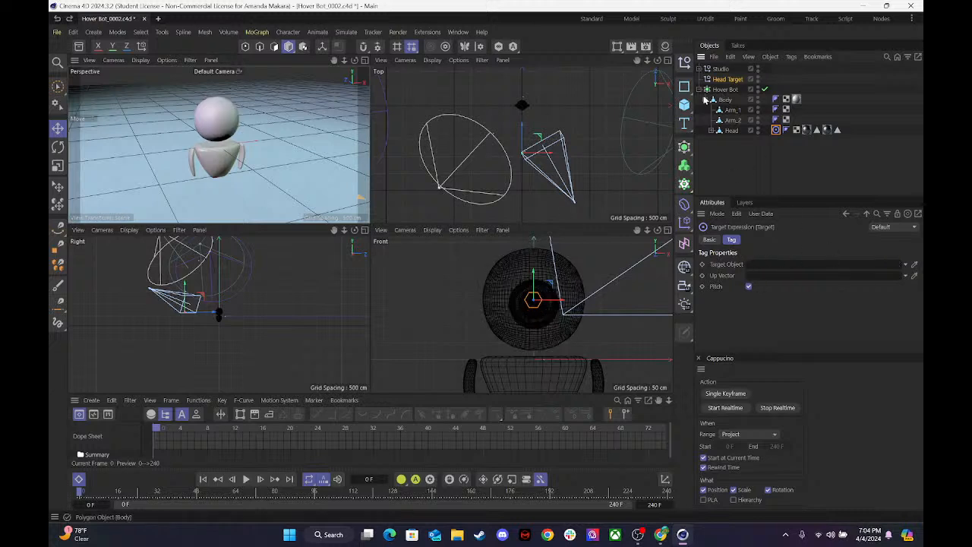
Delete the Head Target null, and undo the deletion along with its earlier orientation, radius and shape changes.
left_click(728, 80)
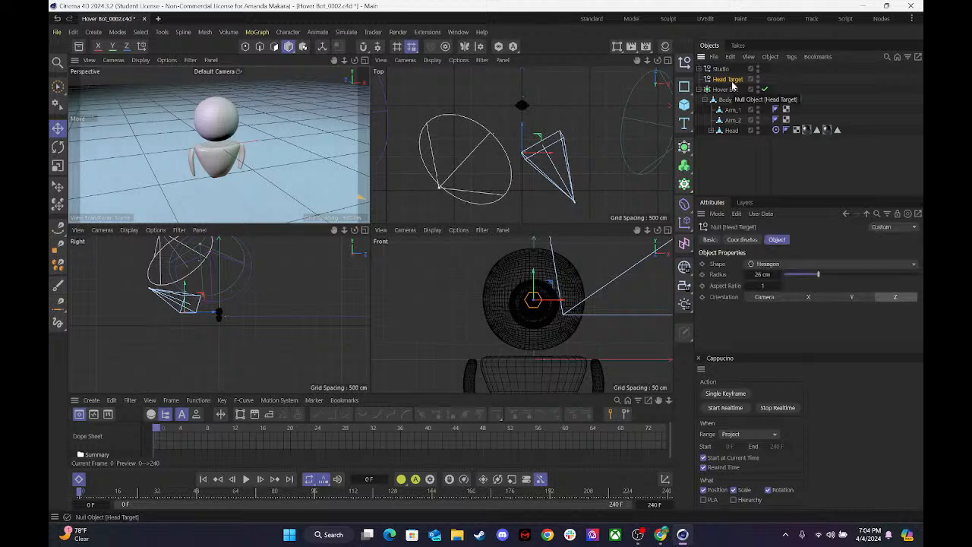
left_click(777, 131)
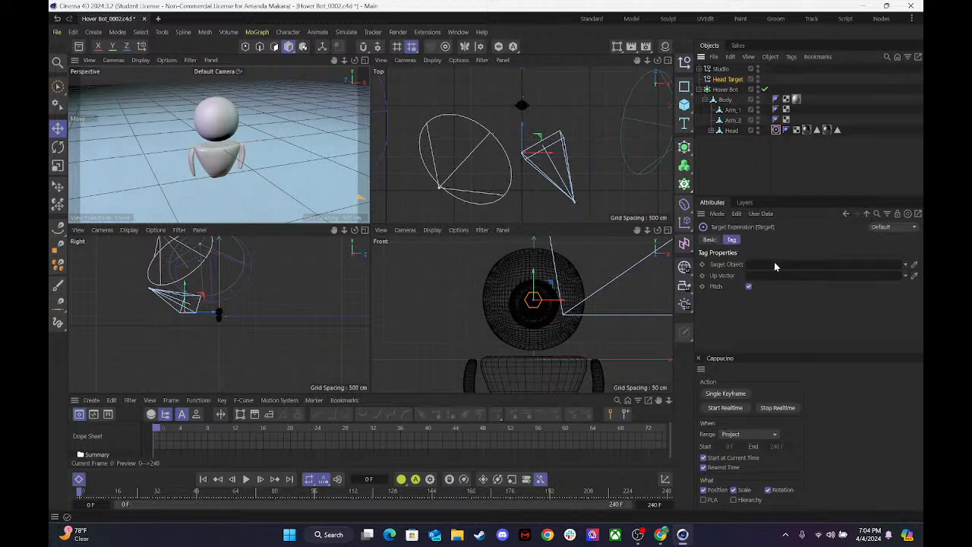
left_click(724, 80)
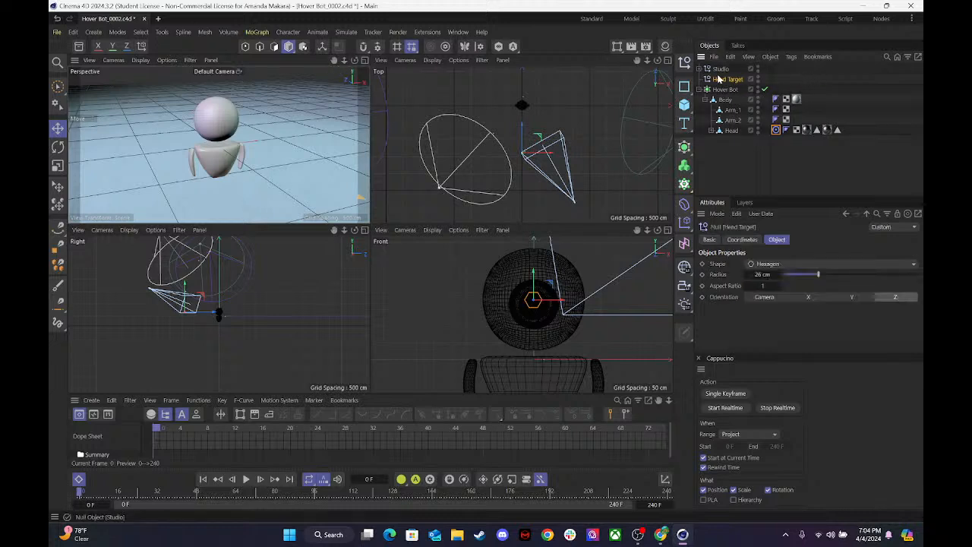
key("Delete")
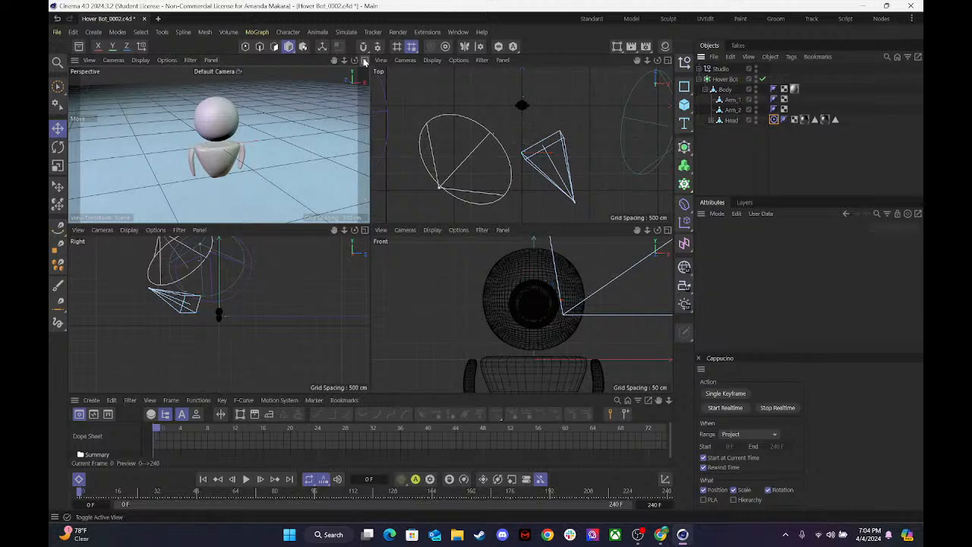
key("ctrl+z")
key("ctrl+z")
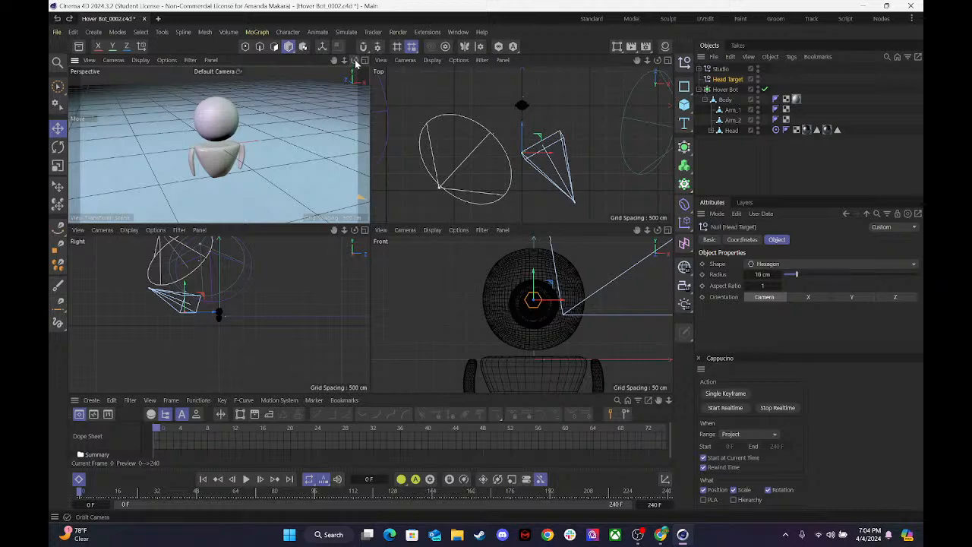
key("ctrl+z")
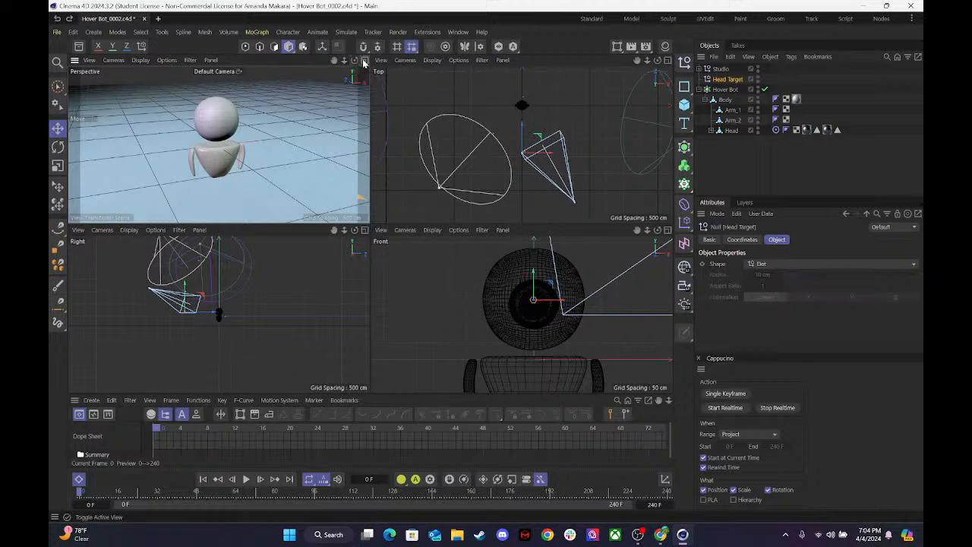
Reset the Head object's heading and pitch rotation to 0°.
left_click(367, 59)
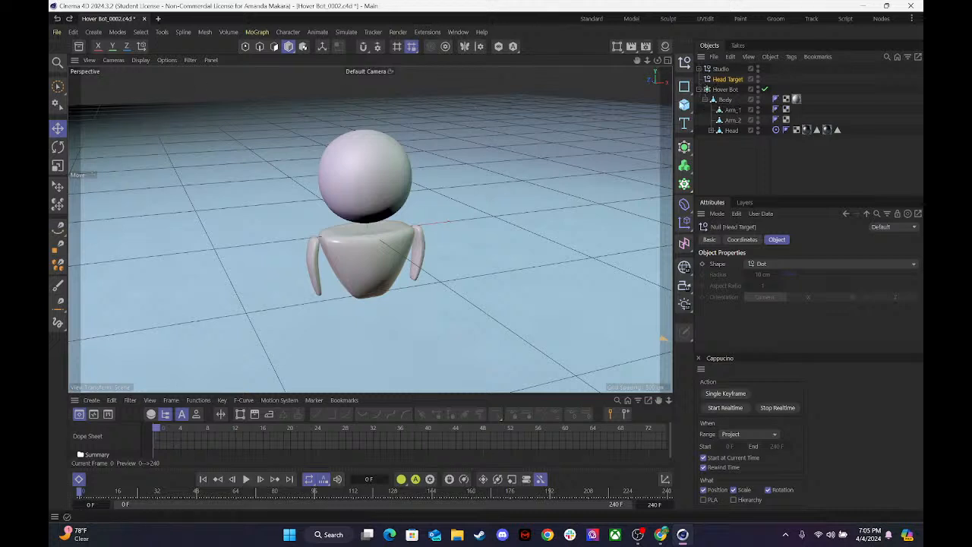
left_click(116, 61)
mouse_move(89, 60)
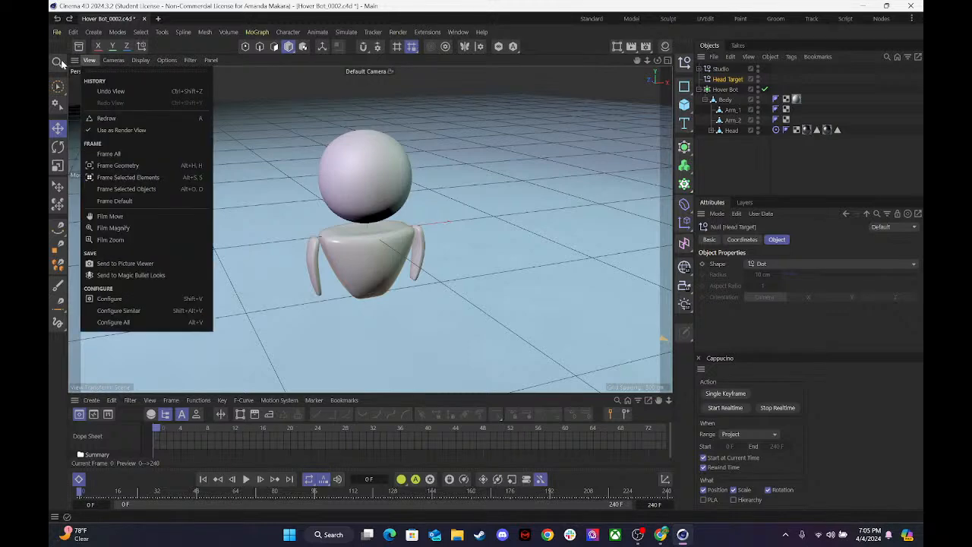
left_click(100, 200)
left_click_drag(657, 60, 646, 62)
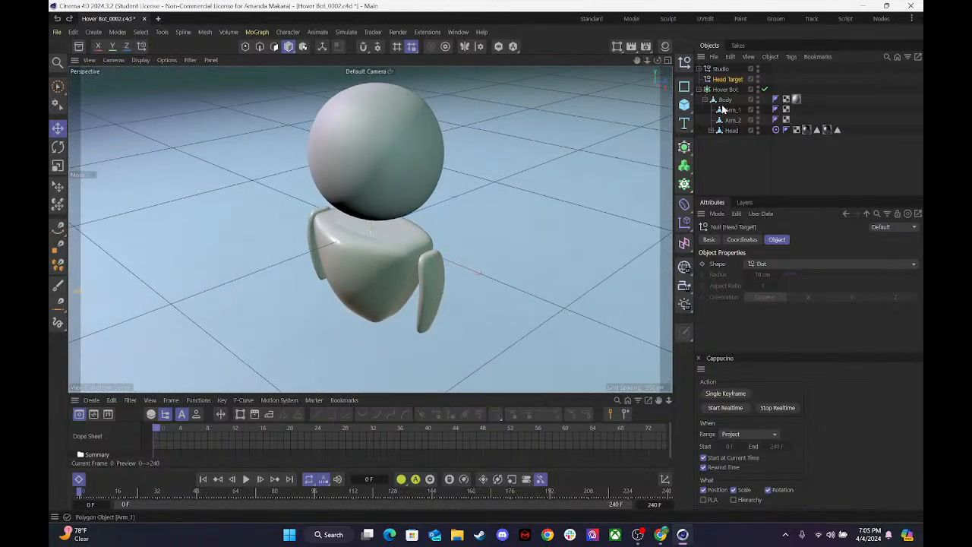
left_click(731, 130)
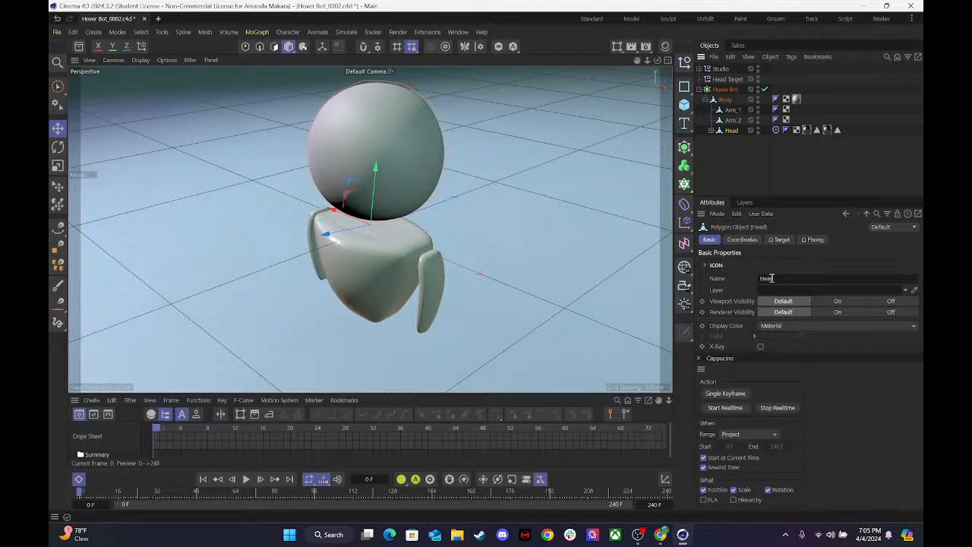
left_click(741, 239)
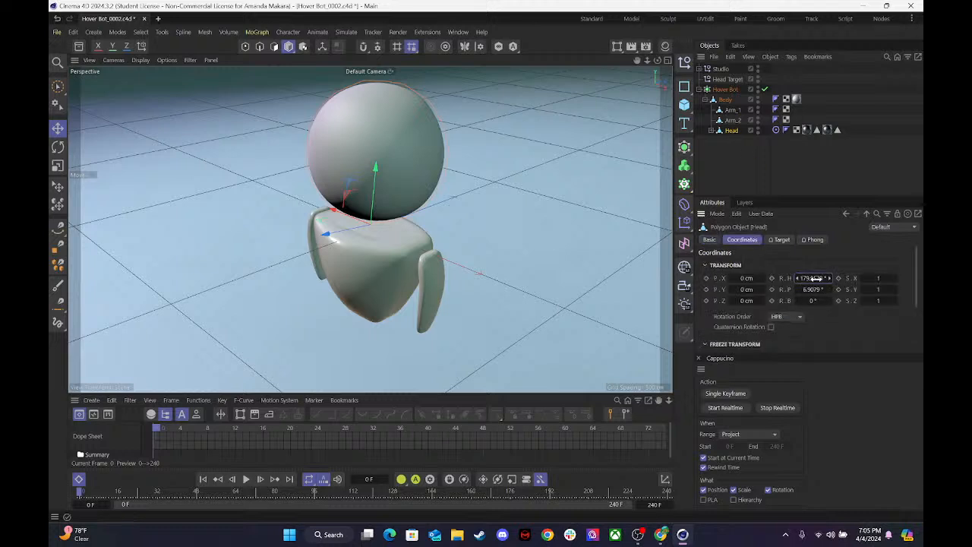
type("0")
key("Tab")
type("0")
key("Return")
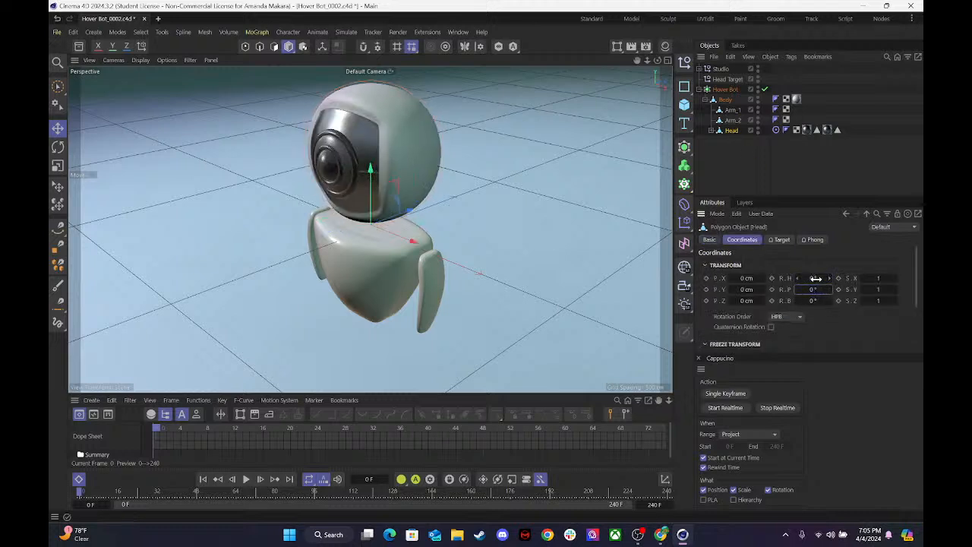
left_click(747, 169)
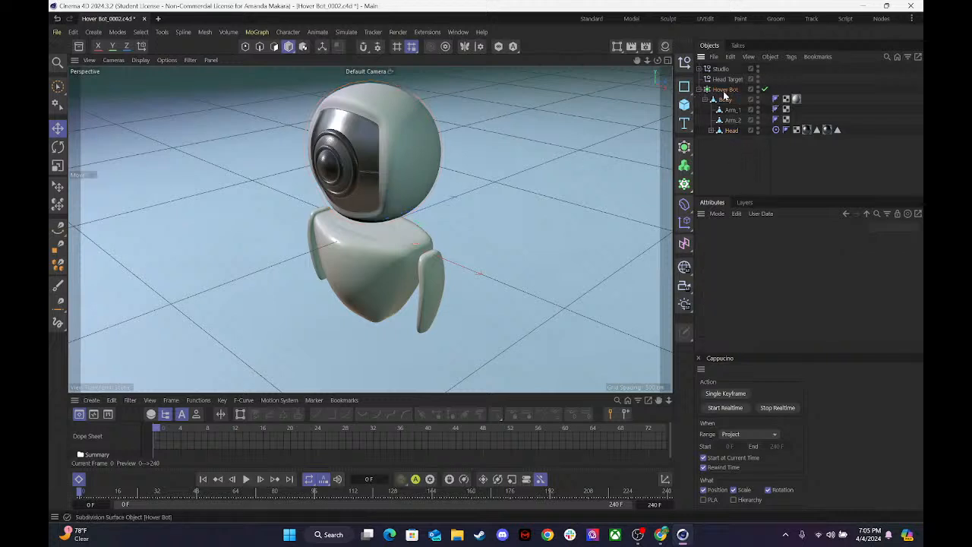
With axis modification enabled, rotate the Head's axis around its heading so Z points out of the face, and return to the Move tool.
left_click(722, 101)
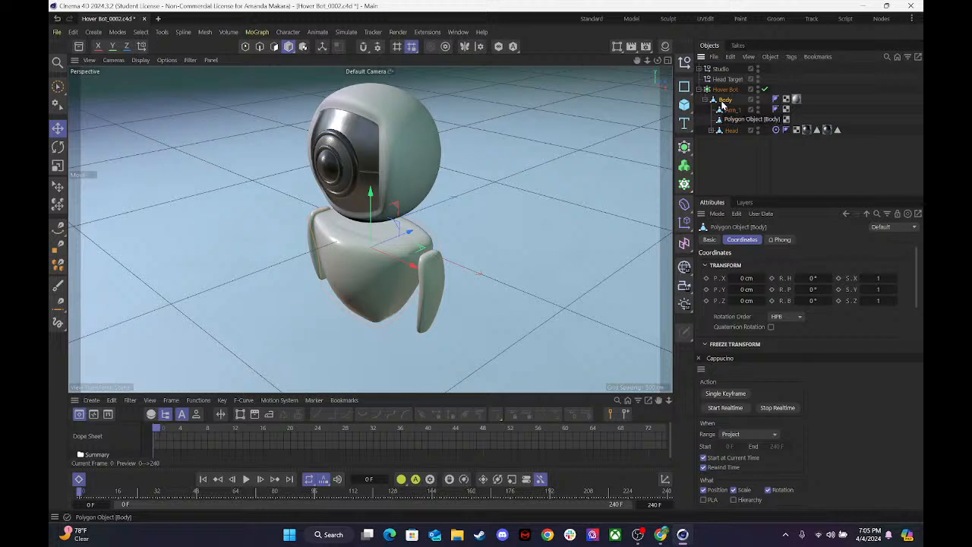
left_click(725, 131)
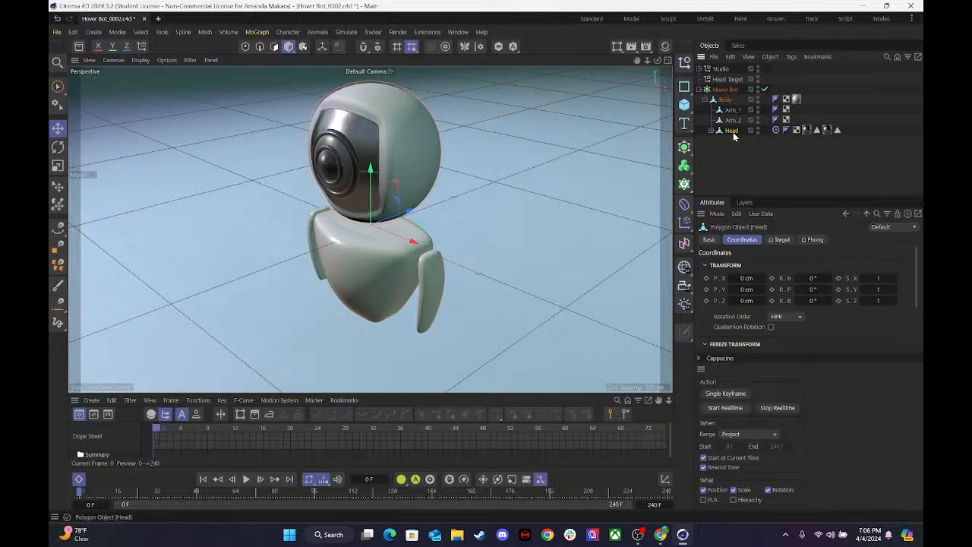
left_click(324, 48)
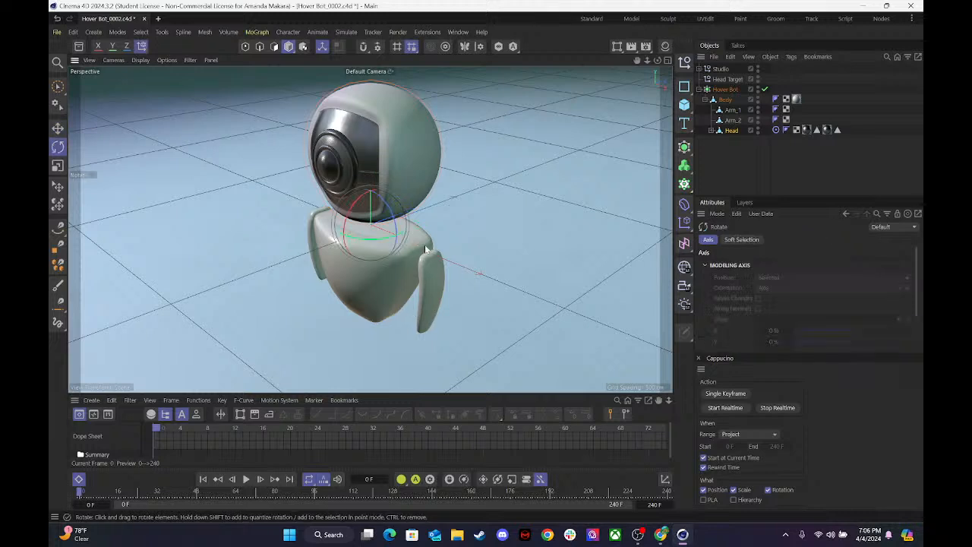
key("r")
left_click_drag(401, 238, 302, 207)
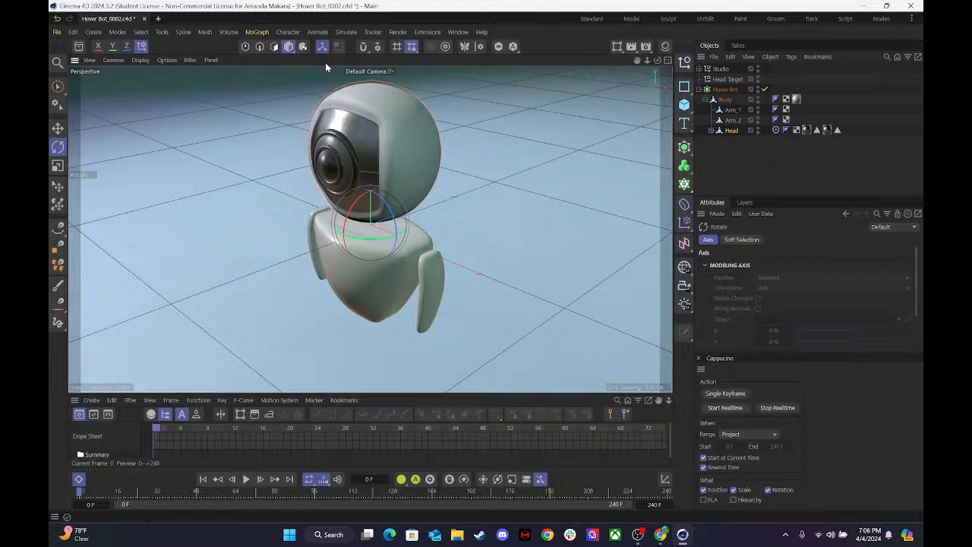
key("e")
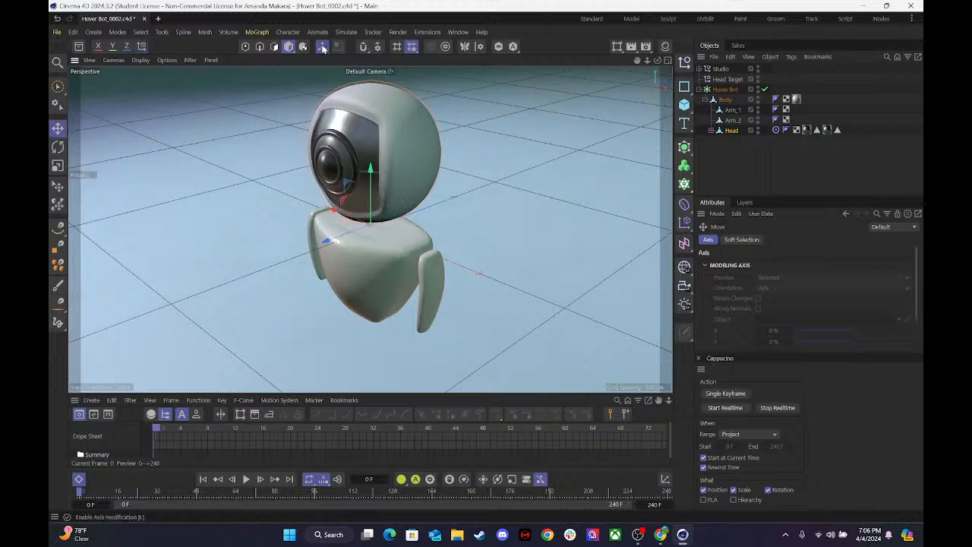
Set the Head Target null's shape to Hexagon, its orientation to Z and its radius to 34 cm.
left_click(725, 80)
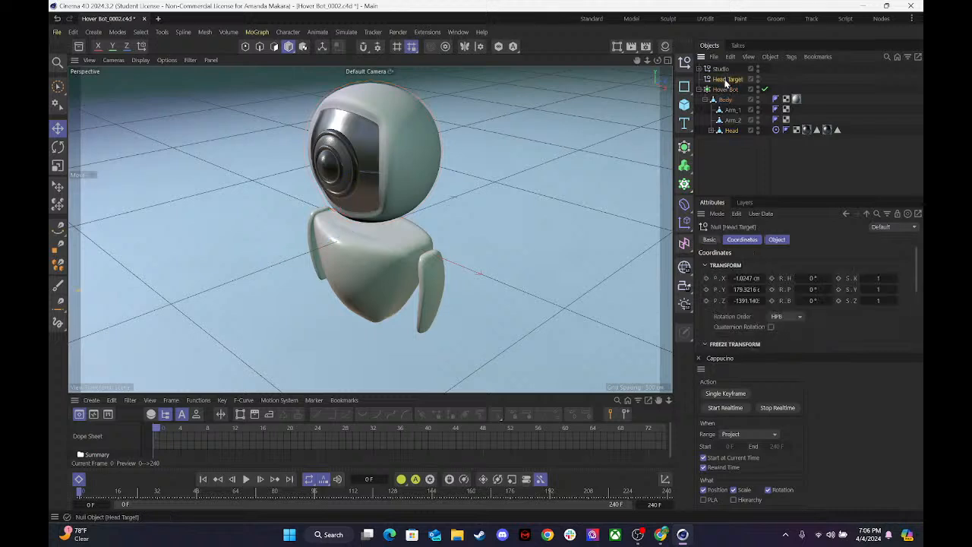
left_click(776, 131)
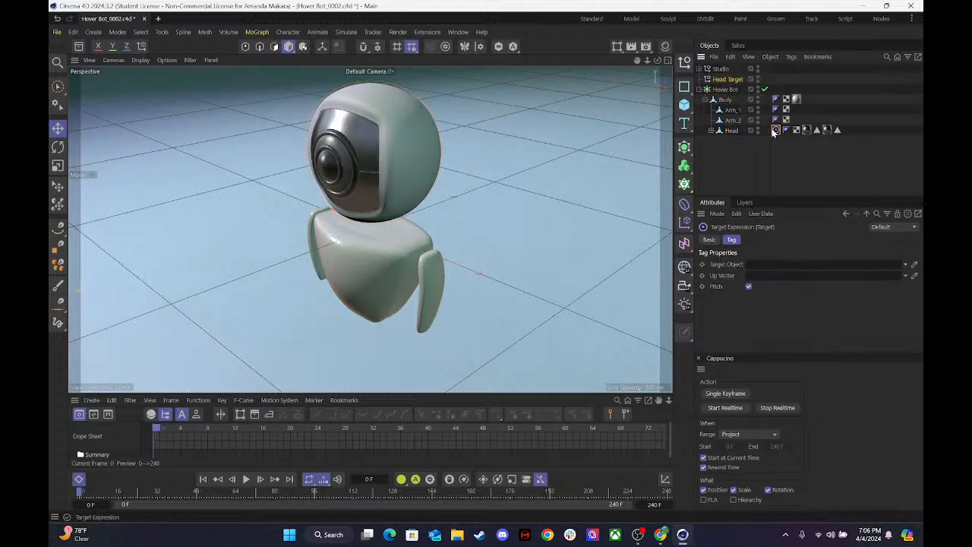
left_click(724, 80)
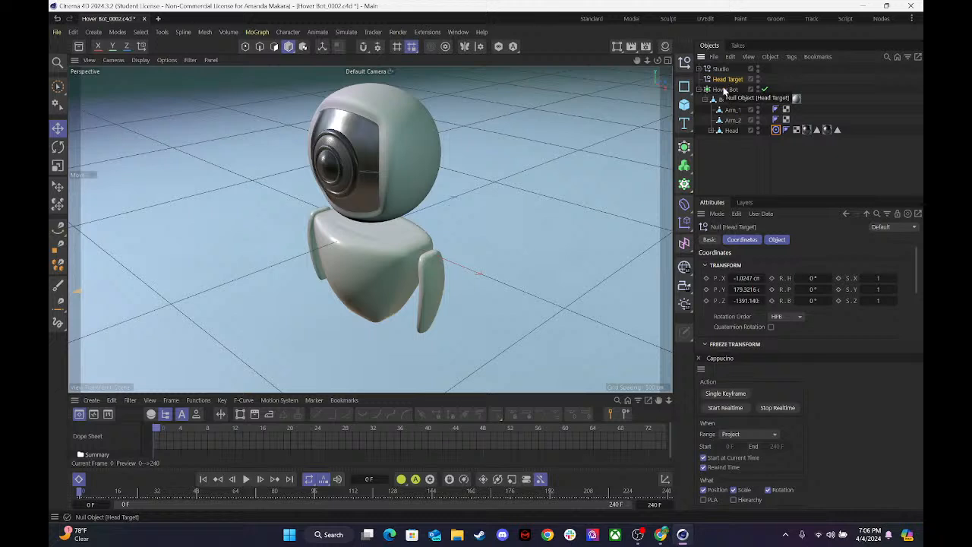
left_click(730, 145)
left_click(728, 81)
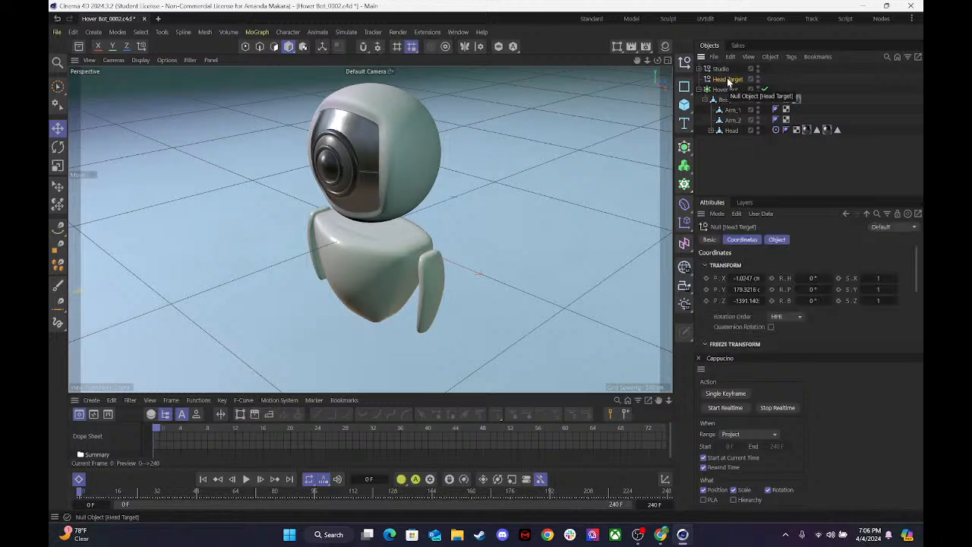
left_click(772, 240)
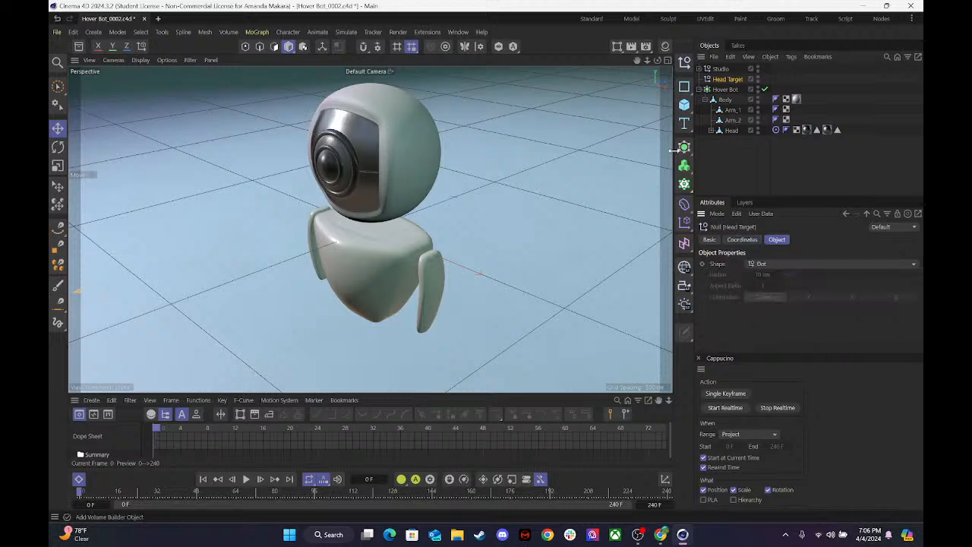
left_click(779, 264)
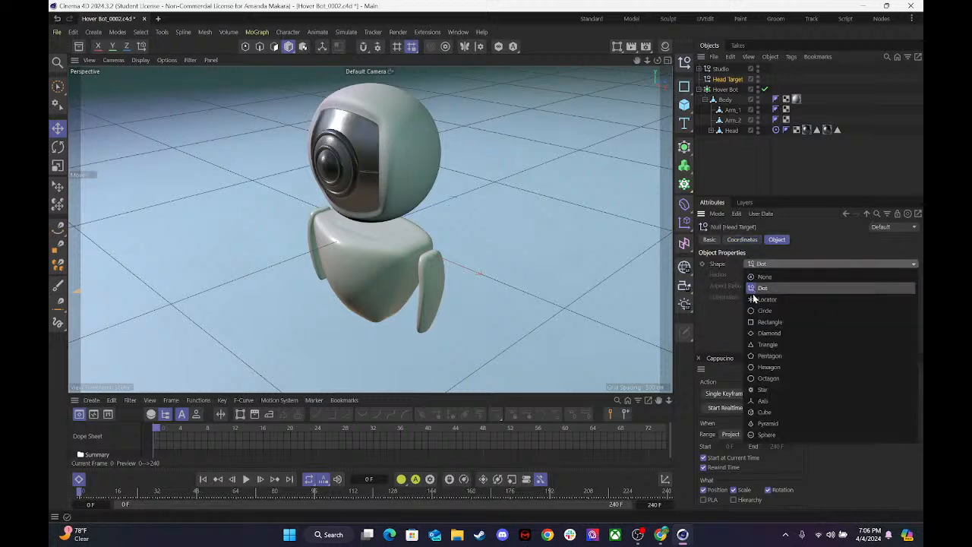
left_click(767, 368)
left_click(897, 297)
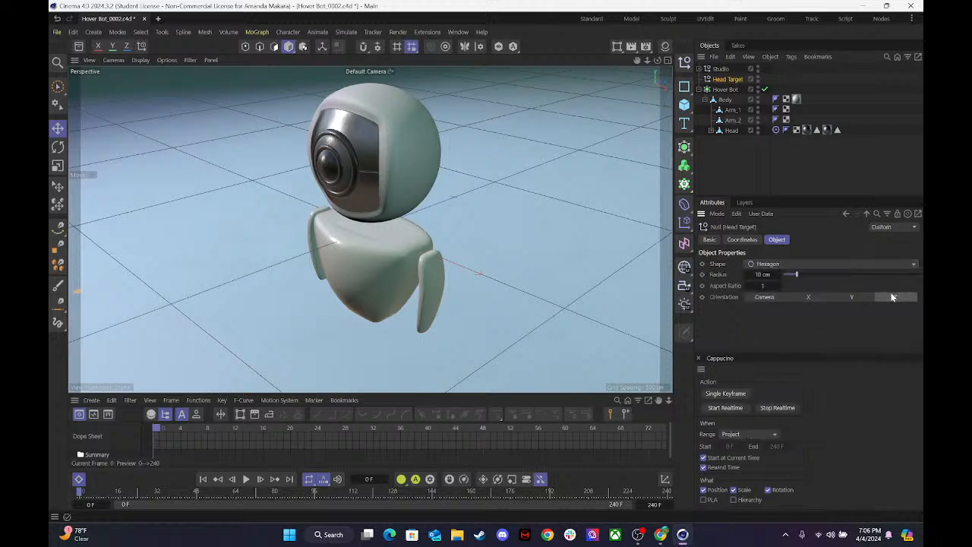
left_click_drag(819, 274, 828, 274)
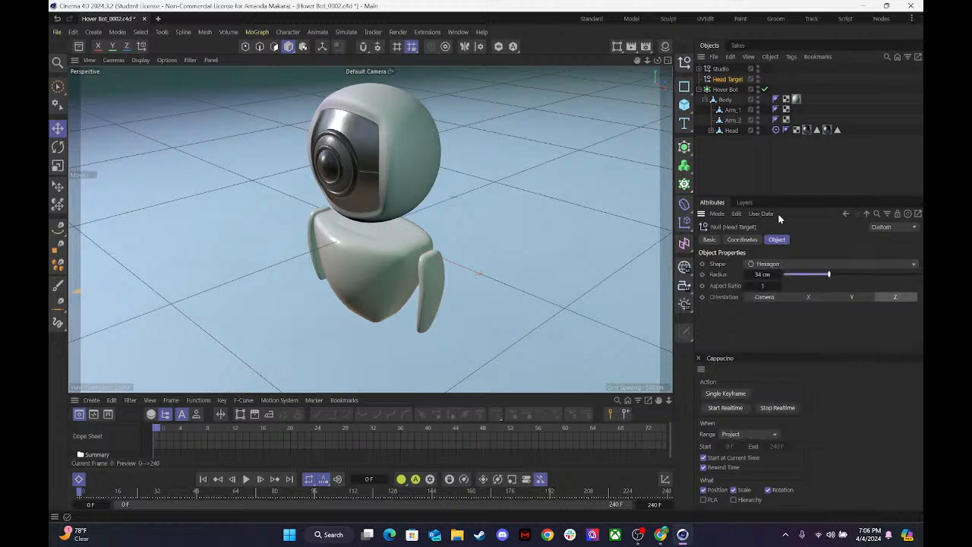
left_click(667, 60)
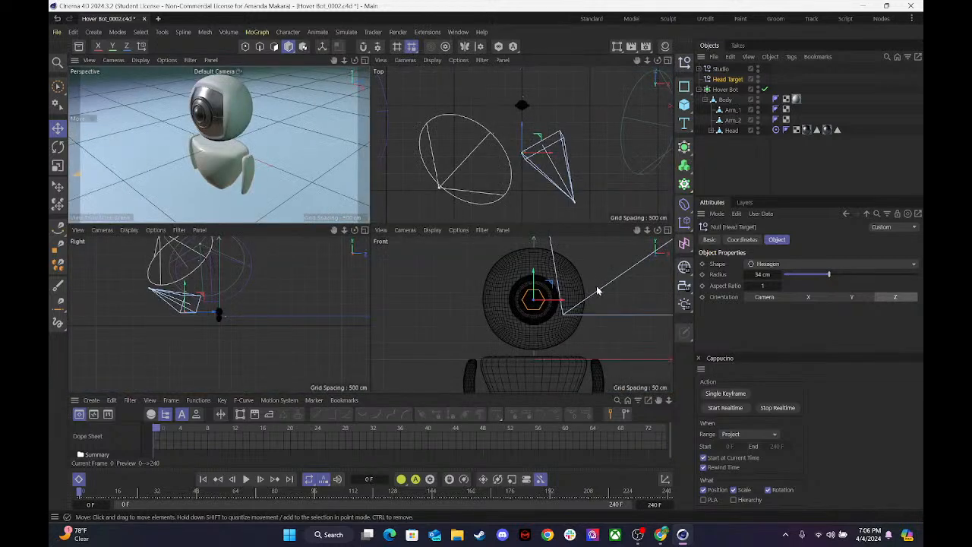
Assign the Head Target null as the target object in the Head's Target tag, and select the Head object.
left_click(364, 60)
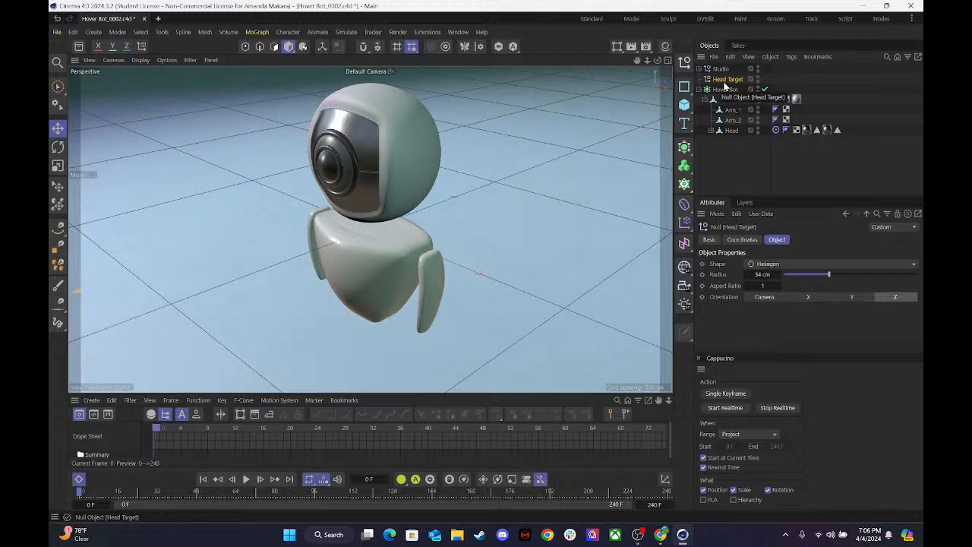
left_click(775, 130)
left_click_drag(733, 83, 768, 266)
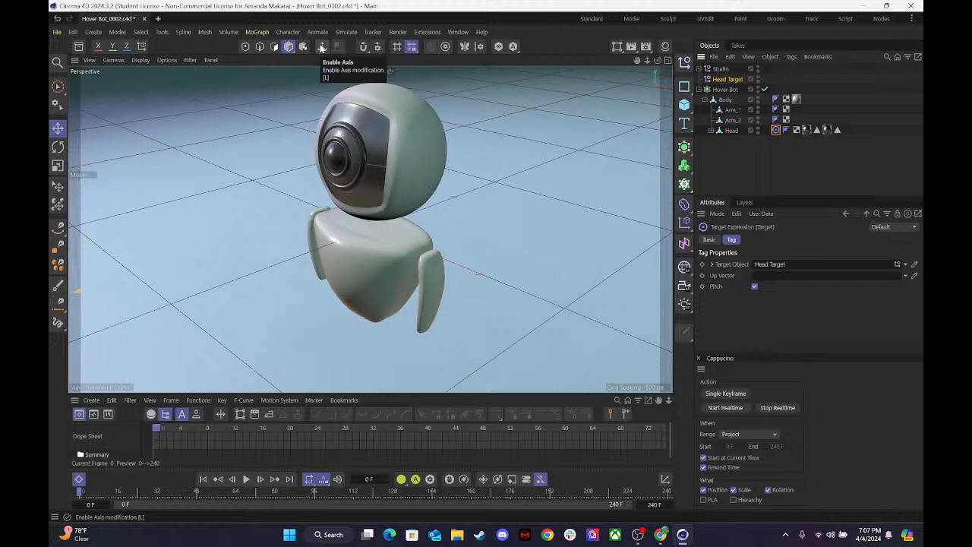
left_click(322, 47)
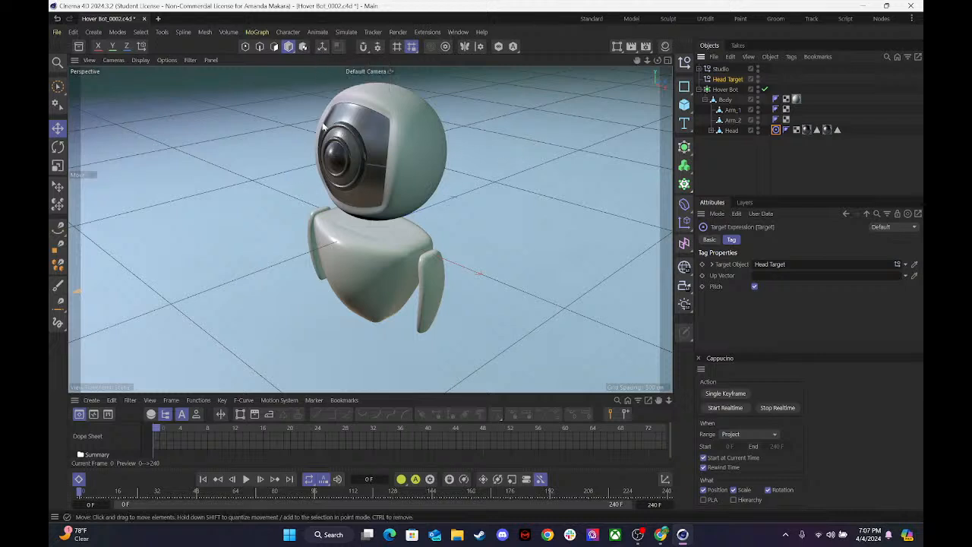
left_click(732, 130)
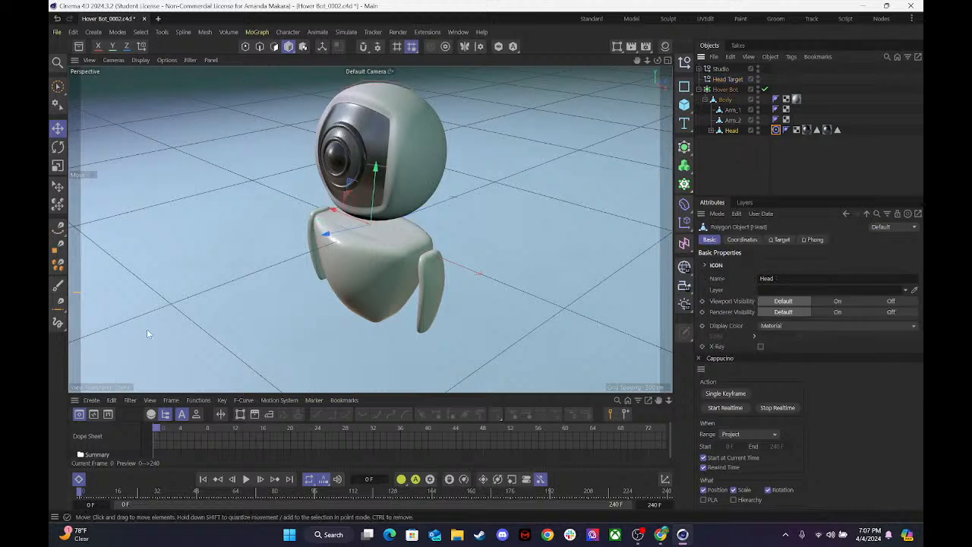
Move the Head Target null around in front of the bot to test the Head's gaze, and undo the last move.
left_click(729, 80)
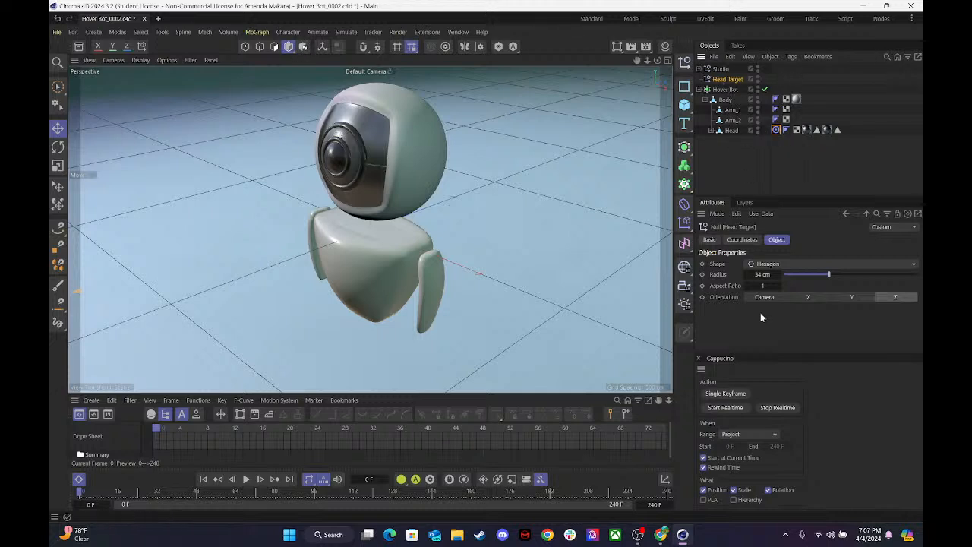
left_click(672, 57)
left_click_drag(532, 281, 534, 252)
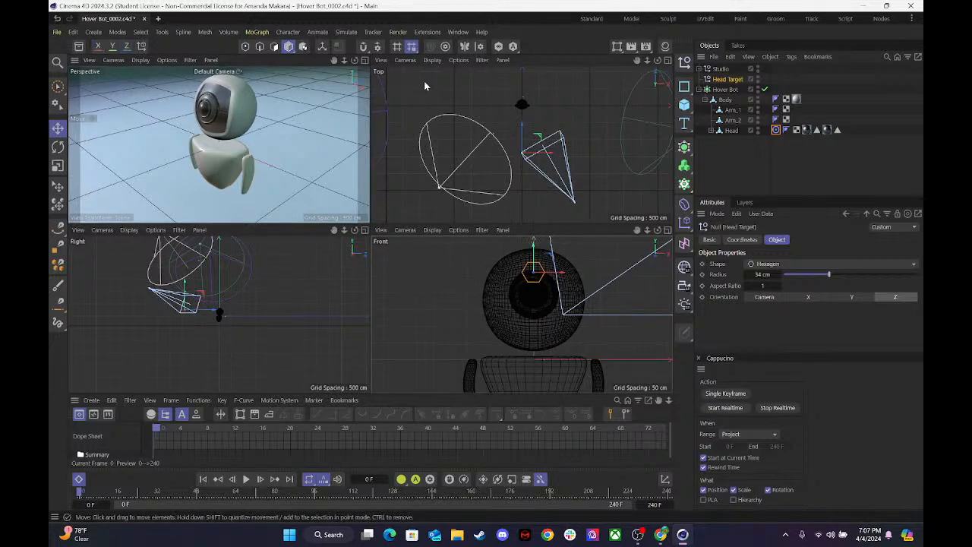
left_click(364, 60)
left_click_drag(646, 60, 539, 60)
left_click_drag(206, 197, 214, 160)
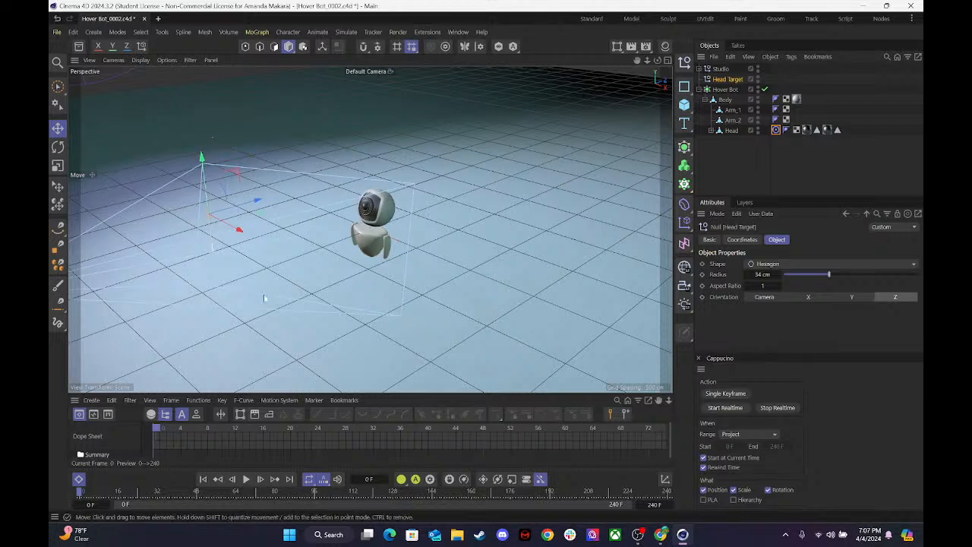
left_click_drag(234, 230, 225, 339)
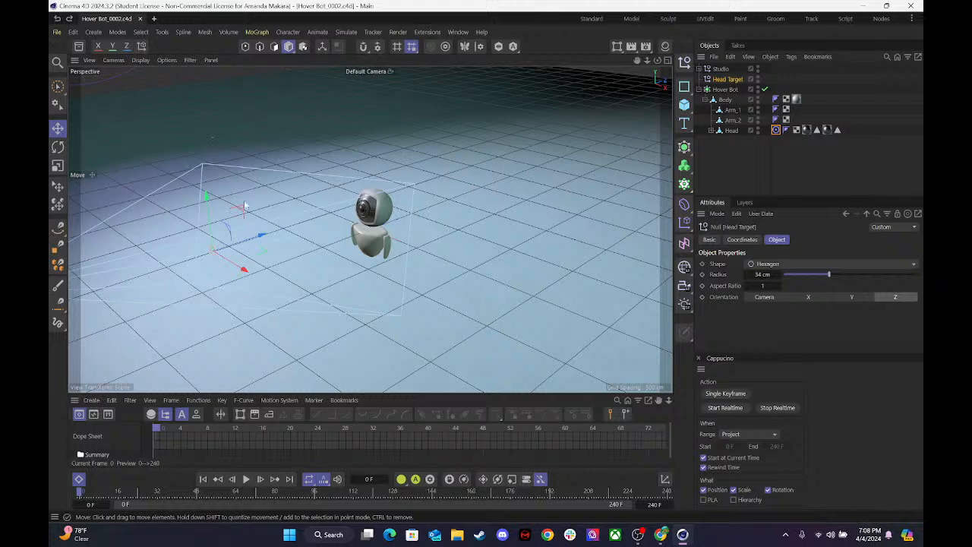
left_click_drag(242, 225, 160, 163)
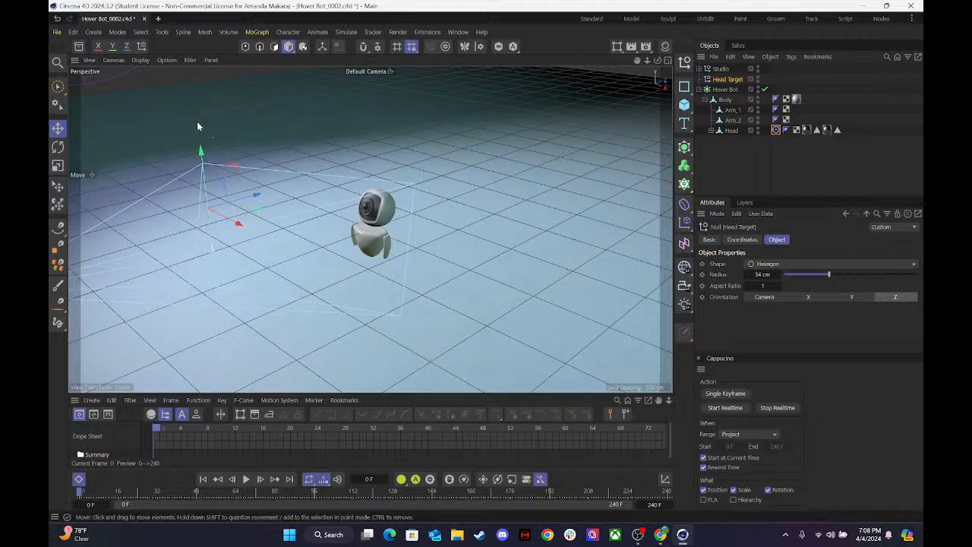
key("ctrl+z")
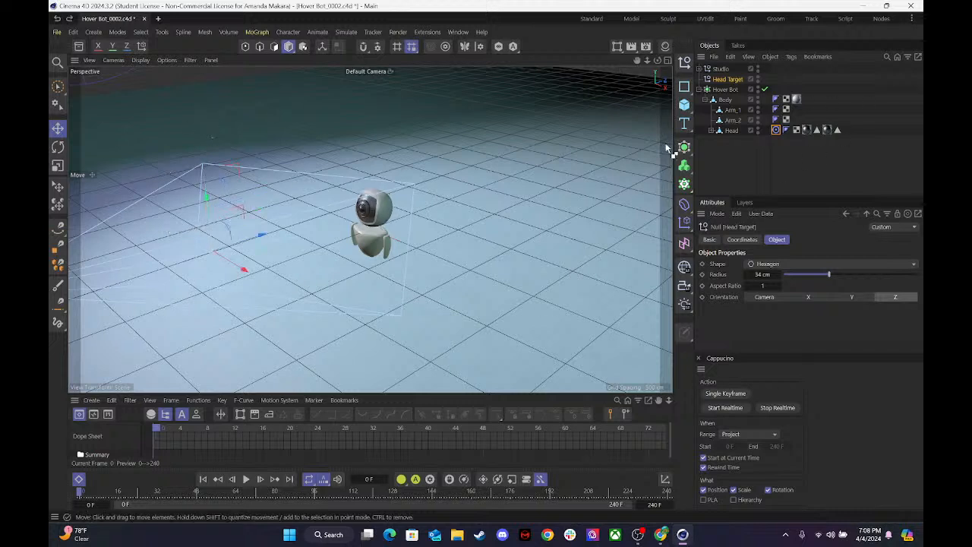
Expand the Studio group and look through its Camera in the maximized perspective view.
left_click(698, 69)
left_click(764, 89)
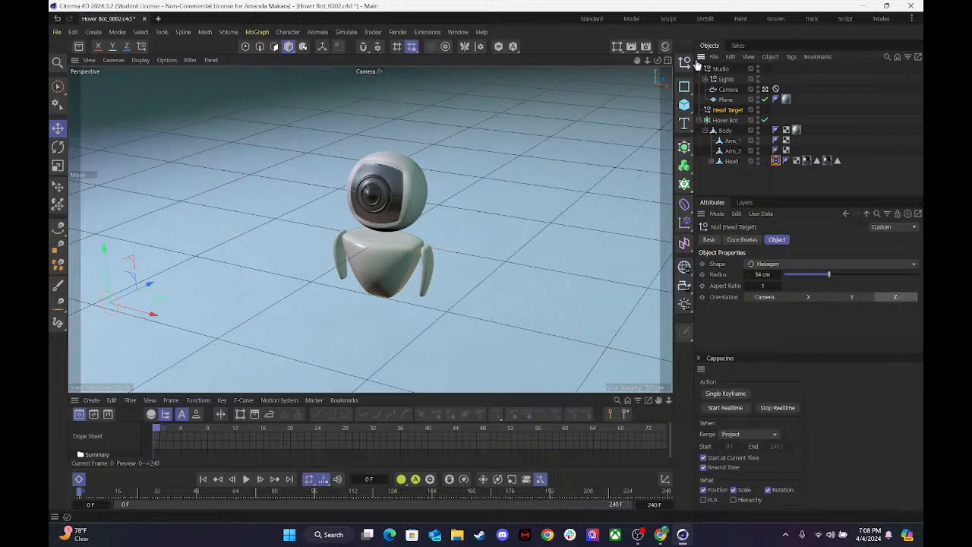
left_click(667, 61)
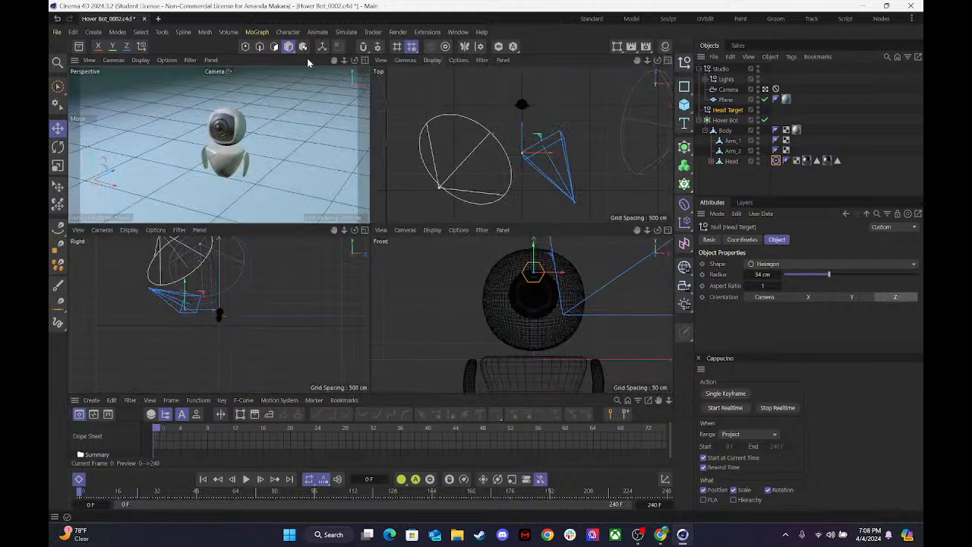
left_click(364, 61)
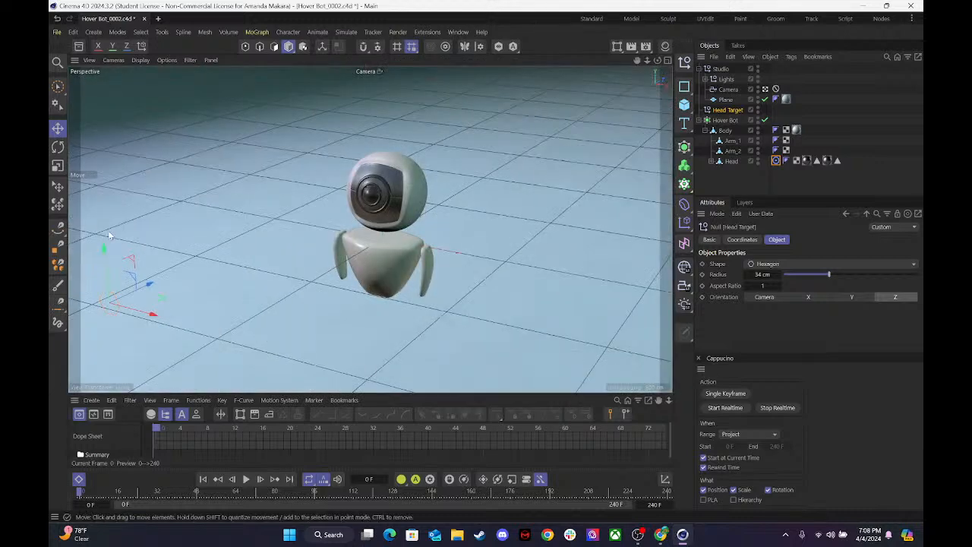
Shift the Head Target null sideways along X and raise it along Y, ending in front of the bot slightly above its face.
left_click_drag(151, 315, 118, 306)
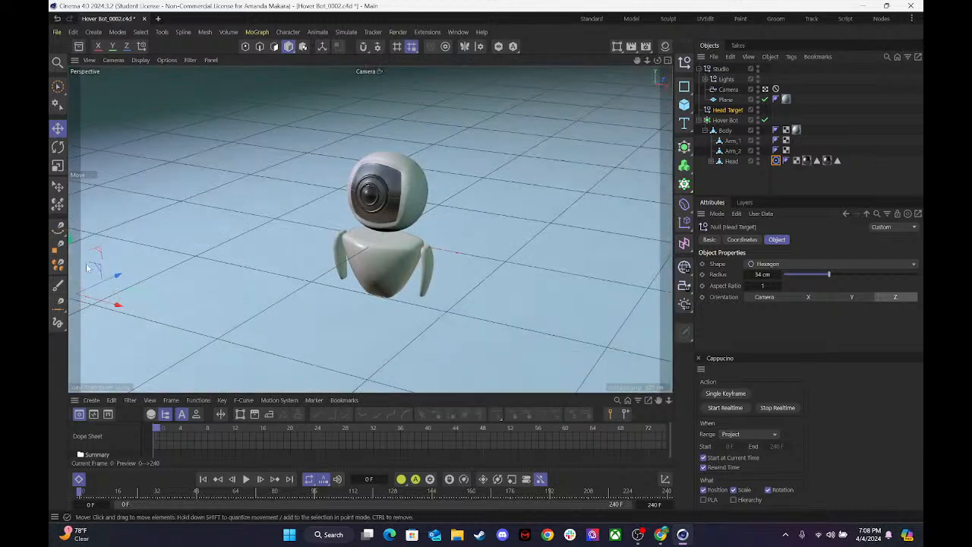
left_click_drag(71, 251, 80, 170)
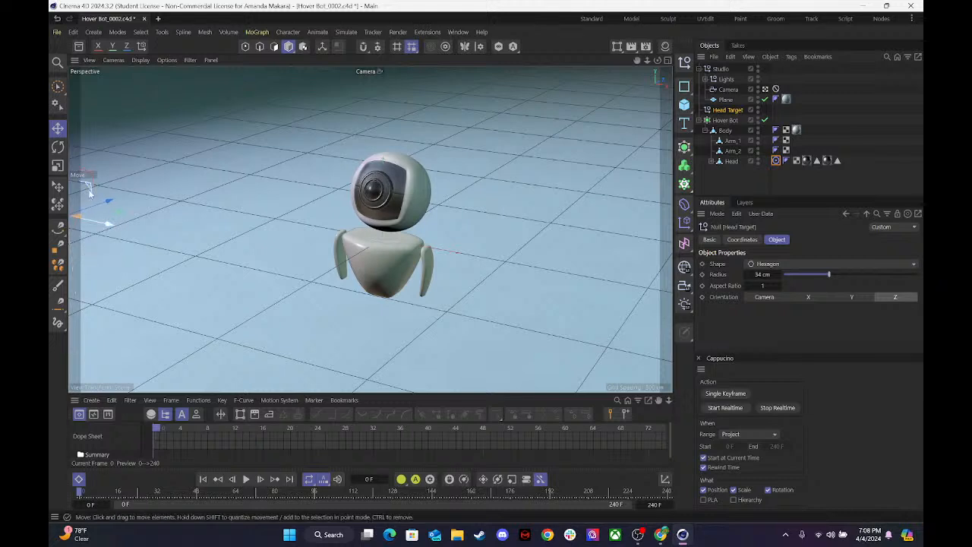
left_click_drag(110, 226, 271, 266)
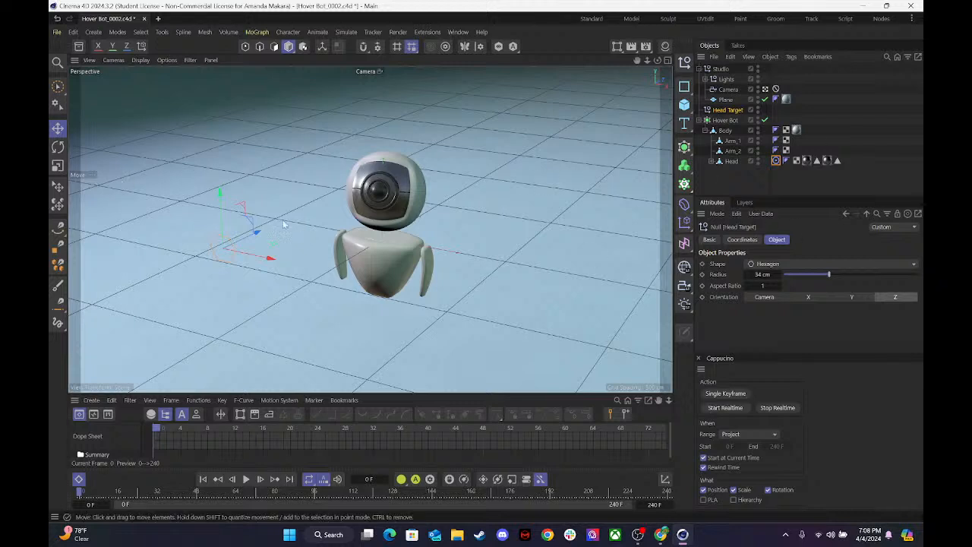
left_click_drag(223, 199, 223, 190)
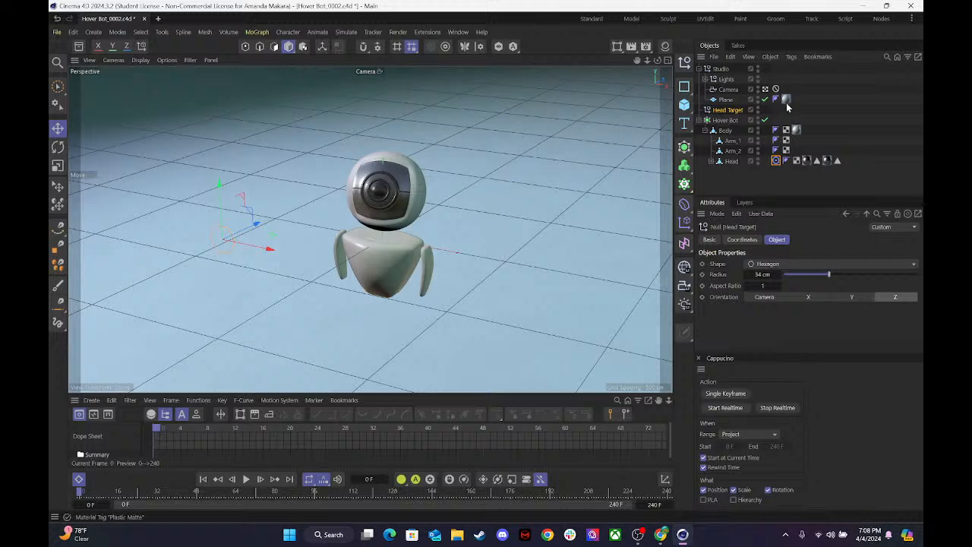
Return to the default camera, maximize the Front view with the whole bot and Head Target null in sight, deselect everything and save the project.
left_click(765, 89)
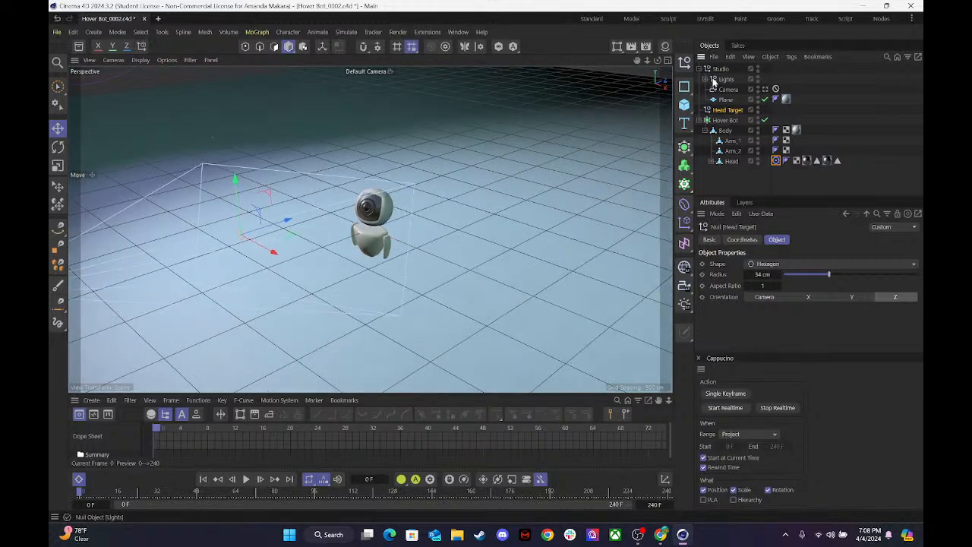
left_click_drag(656, 59, 577, 65)
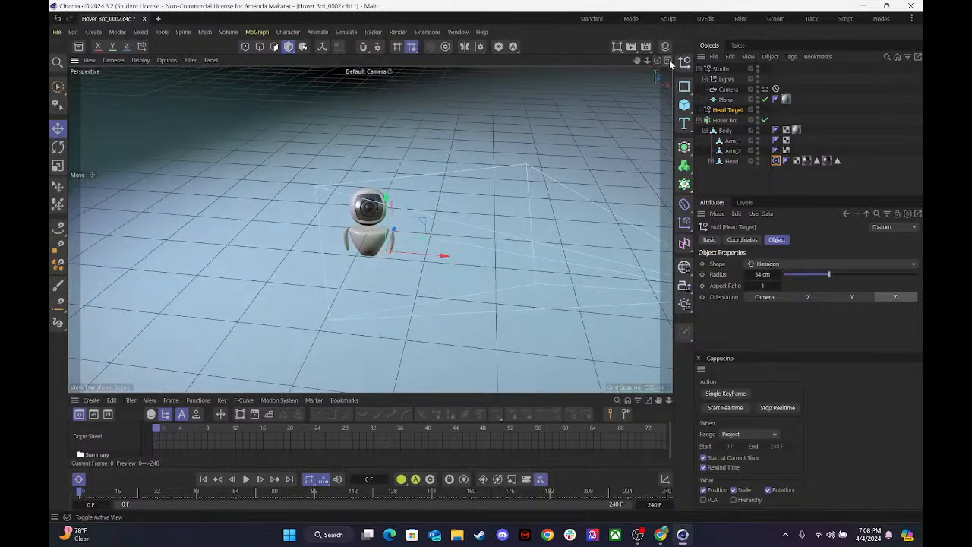
left_click(669, 60)
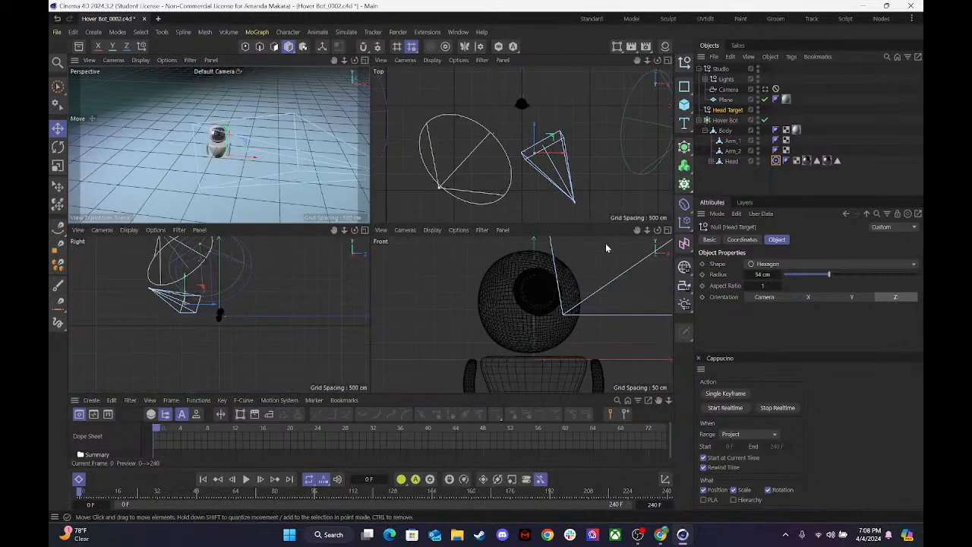
left_click(667, 230)
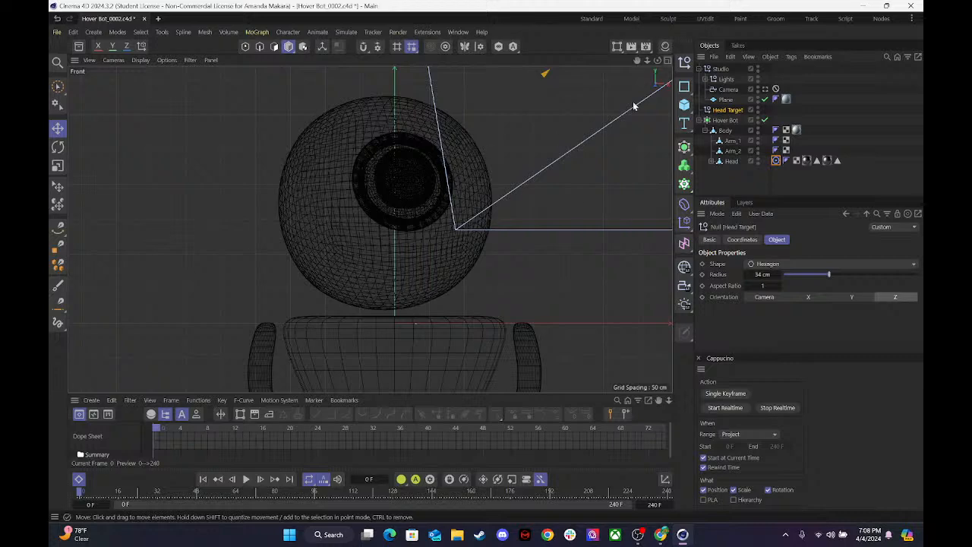
left_click_drag(648, 61, 571, 60)
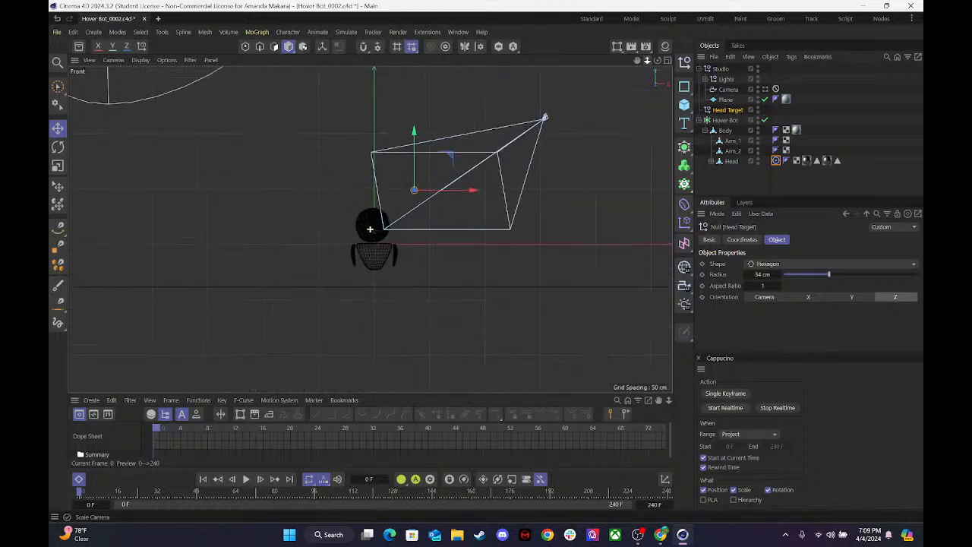
left_click(356, 356)
key("ctrl+s")
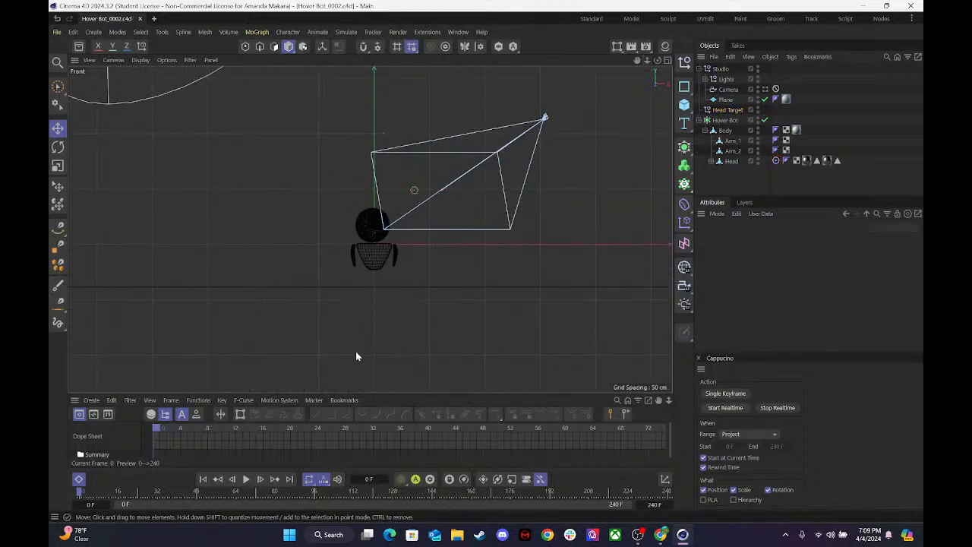
Collapse the Hover Bot and Studio hierarchies, and hide the Studio group in the viewport.
left_click(725, 130)
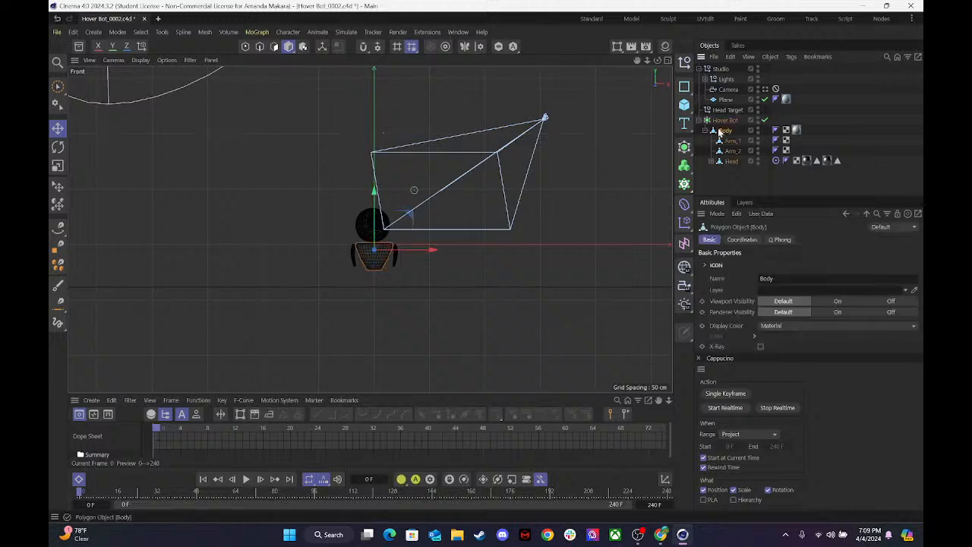
left_click(705, 120)
left_click(724, 120)
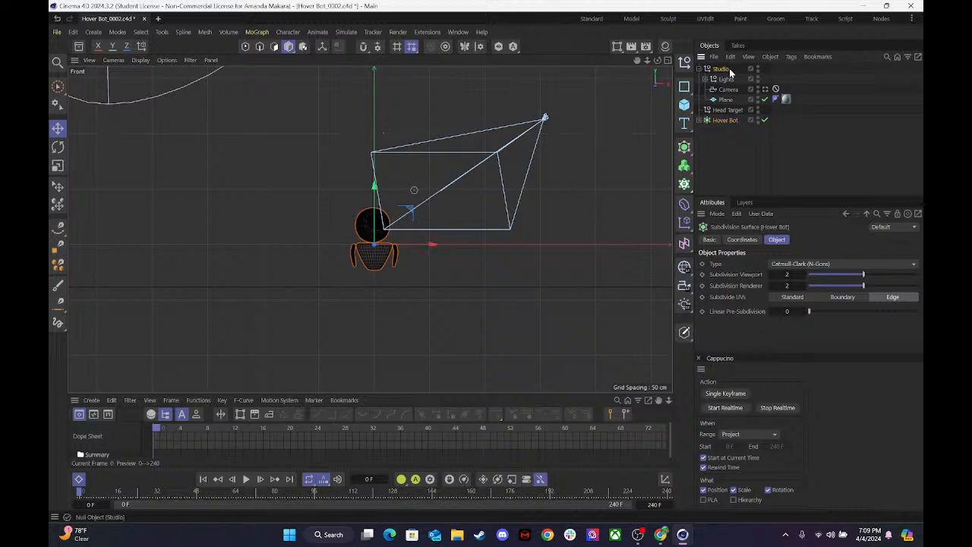
left_click(702, 68)
left_click(741, 112)
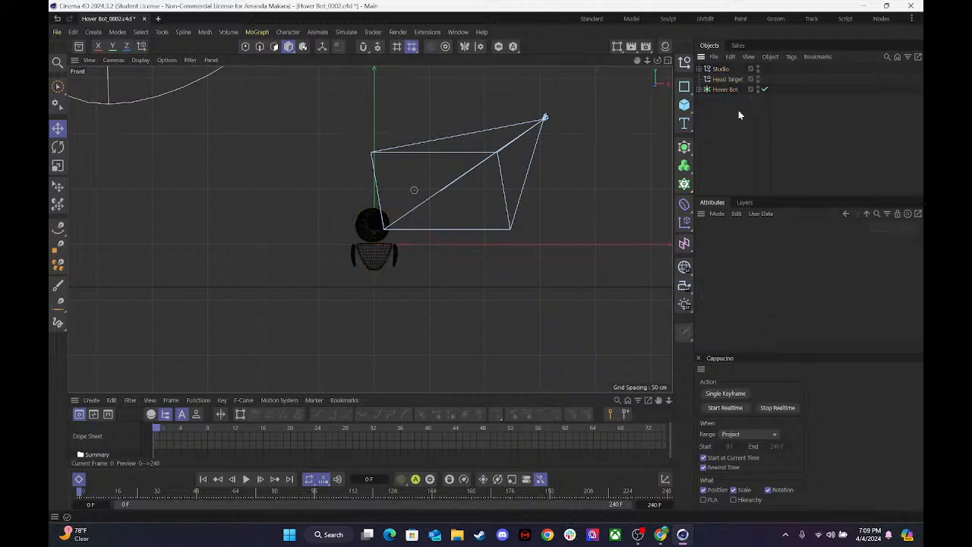
left_click(757, 67)
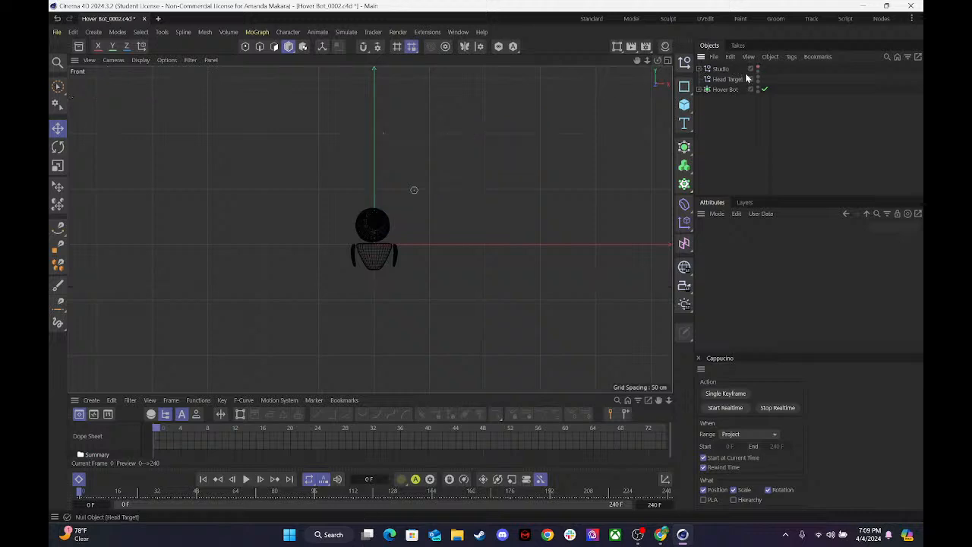
Undo the last change, hide the Studio group once more, and level the tilted Front view around the bot.
left_click_drag(658, 60, 668, 62)
key("ctrl+z")
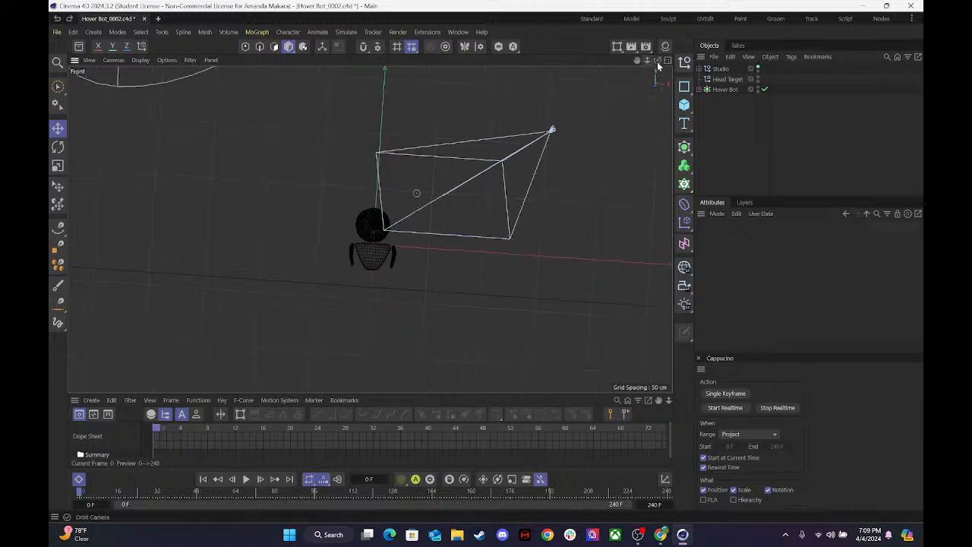
left_click(757, 69)
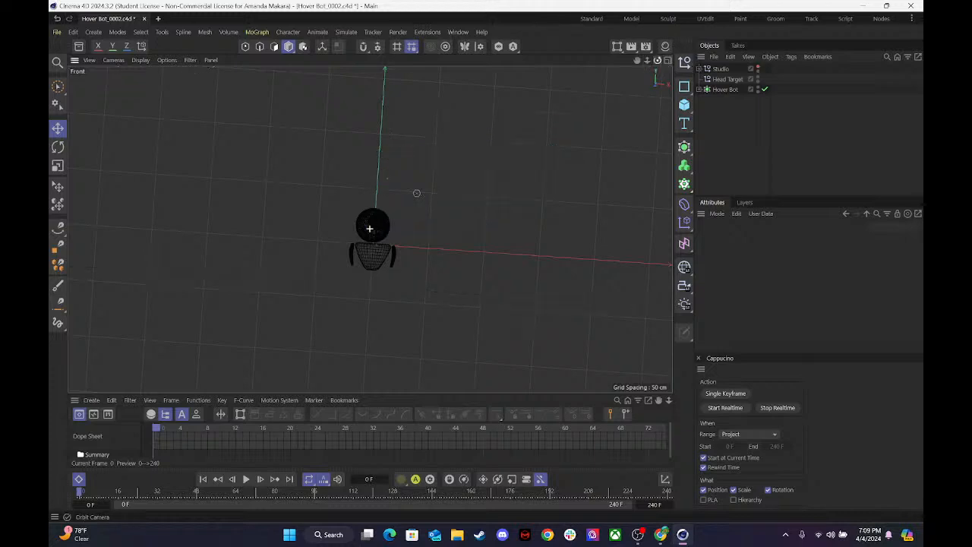
left_click_drag(657, 60, 648, 60)
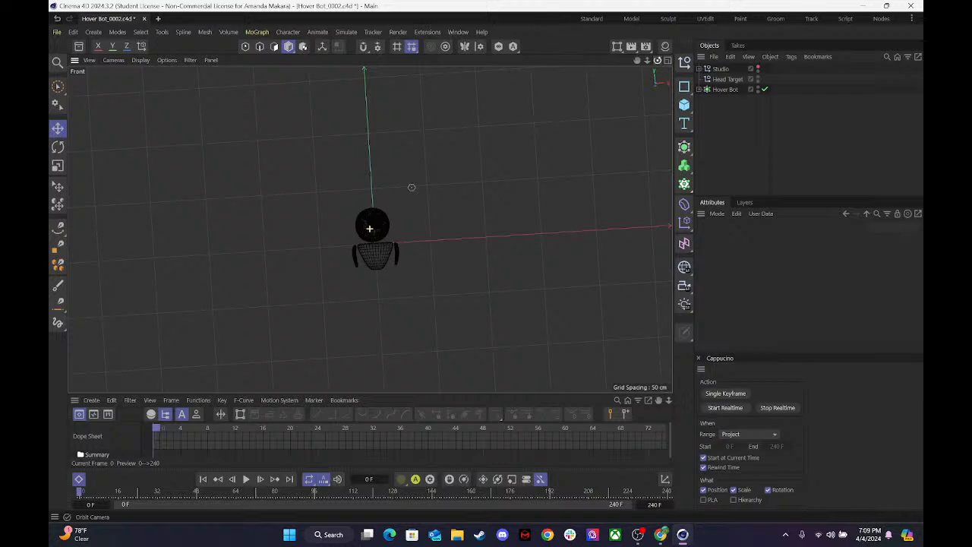
mouse_move(412, 187)
left_mouse_down("alt")
mouse_move(397, 178)
mouse_move(427, 232)
mouse_move(414, 189)
left_mouse_up("alt")
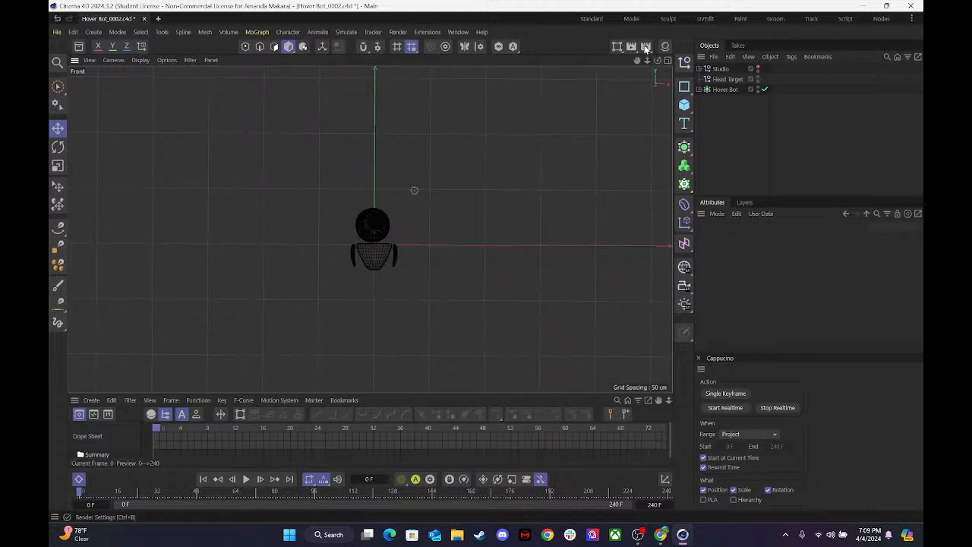
mouse_move(645, 61)
left_mouse_down()
mouse_move(664, 60)
mouse_move(645, 64)
left_mouse_up()
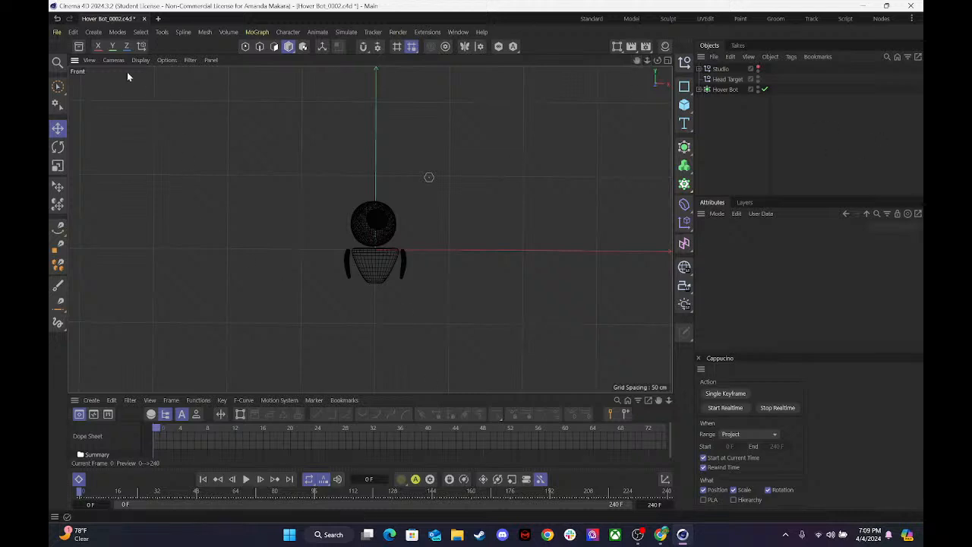
Select the Hover Bot object and save an incremental version of the project as Hover Bot_0003.c4d.
left_click(720, 89)
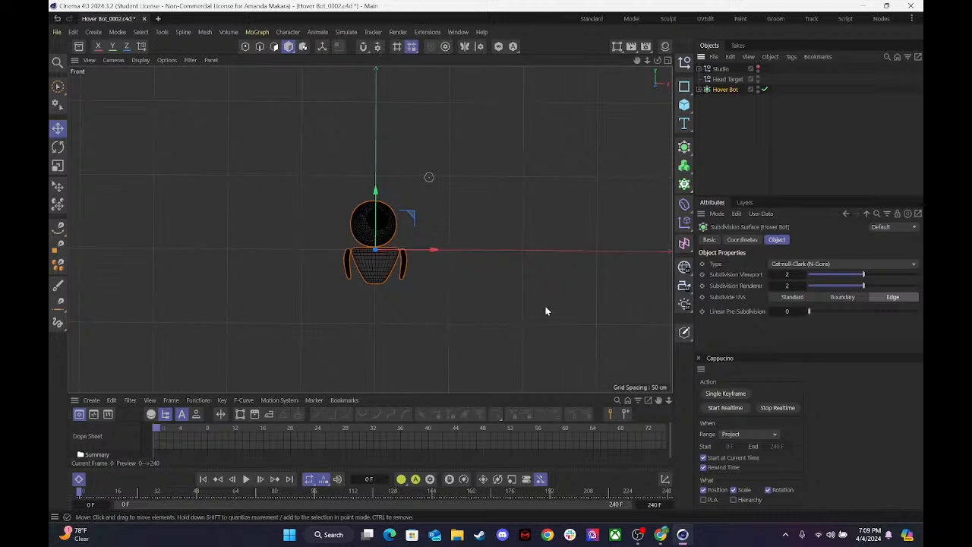
left_click_drag(432, 251, 423, 269)
left_click(57, 32)
left_click(109, 184)
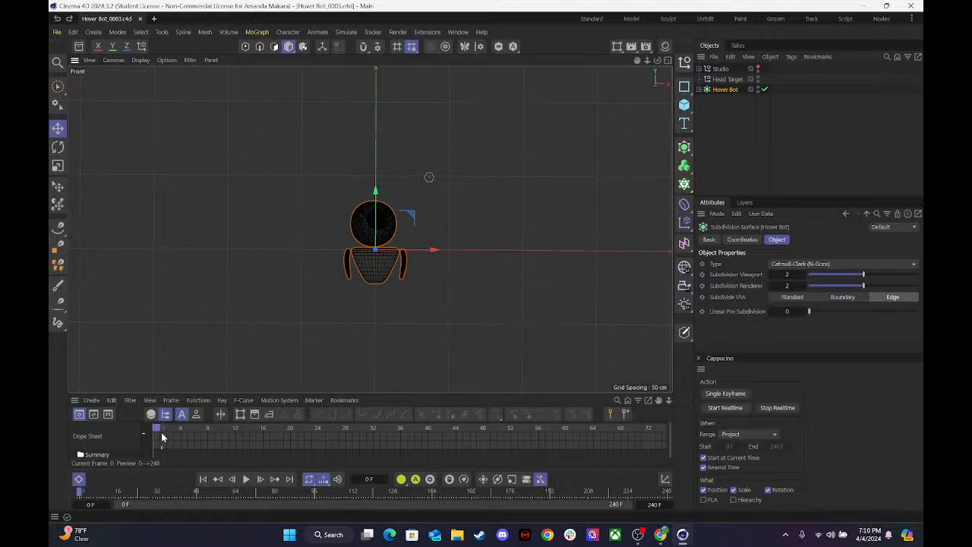
left_click_drag(162, 428, 88, 403)
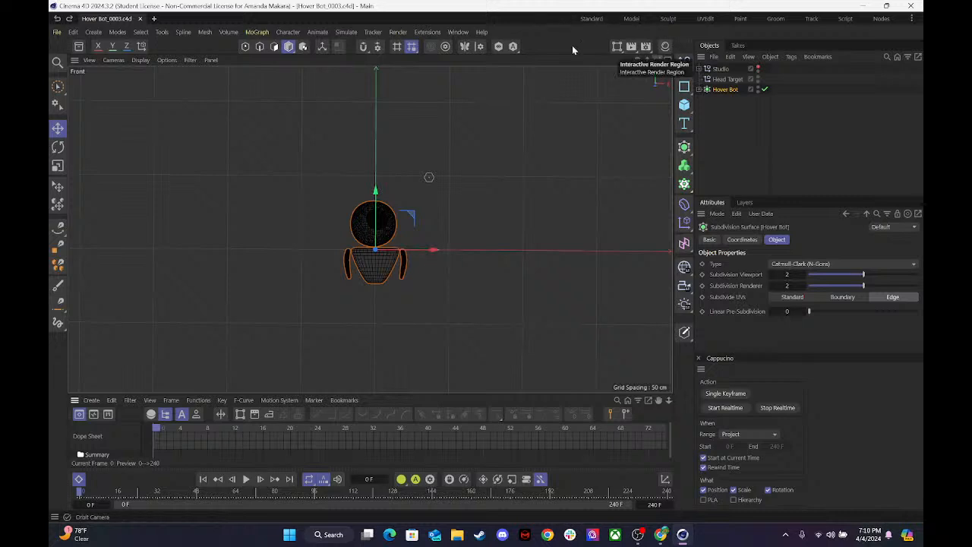
Maximize the perspective view, make the Studio group visible in the viewport, and look through its Camera.
left_click(668, 60)
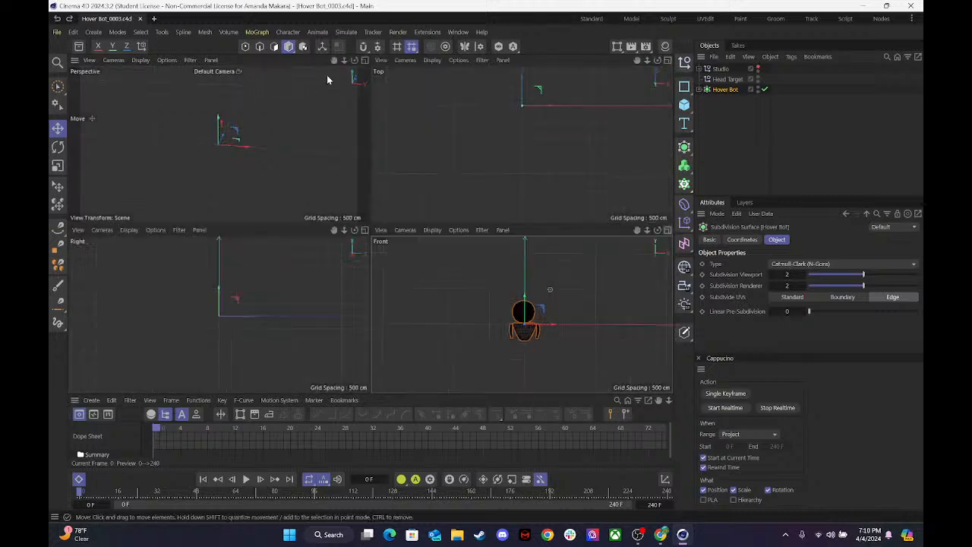
left_click(364, 61)
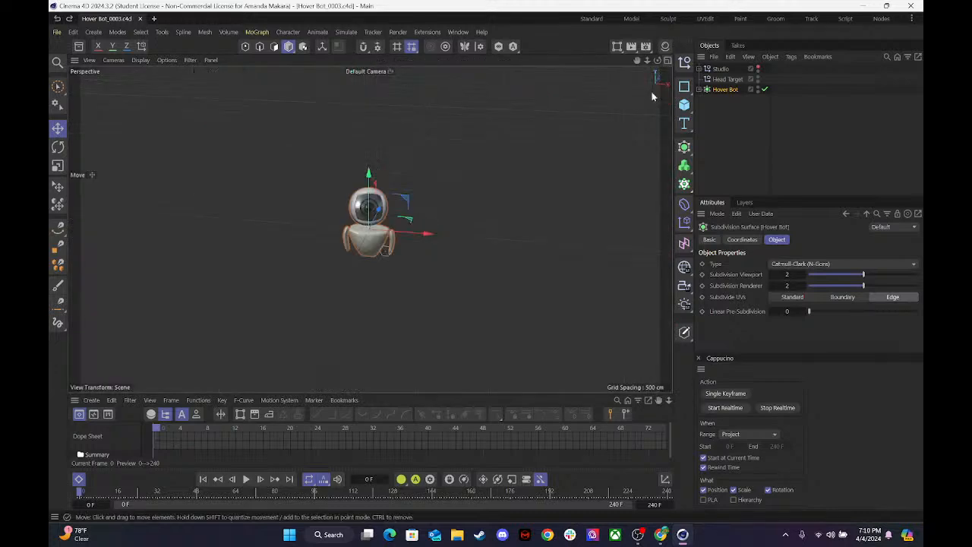
left_click(758, 68)
left_click(740, 67)
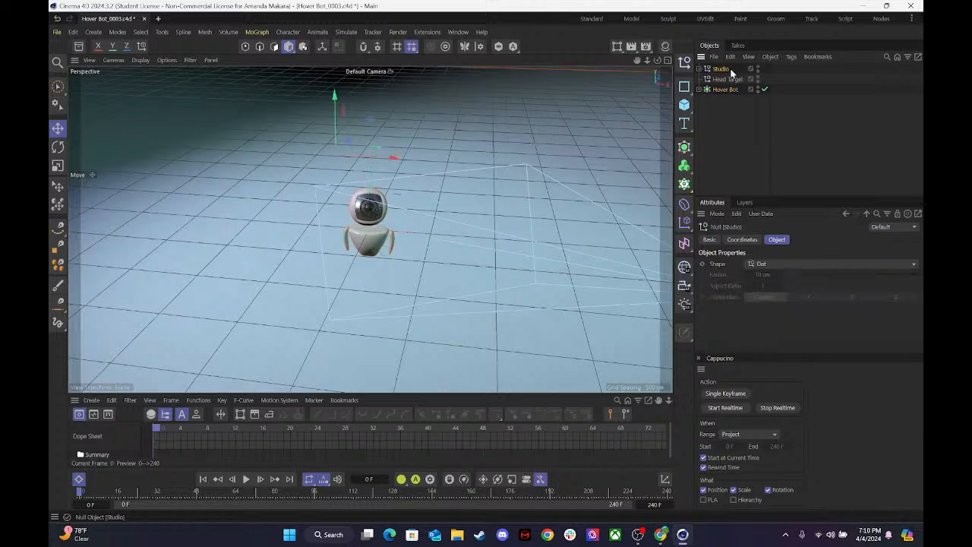
left_click(699, 68)
left_click(765, 89)
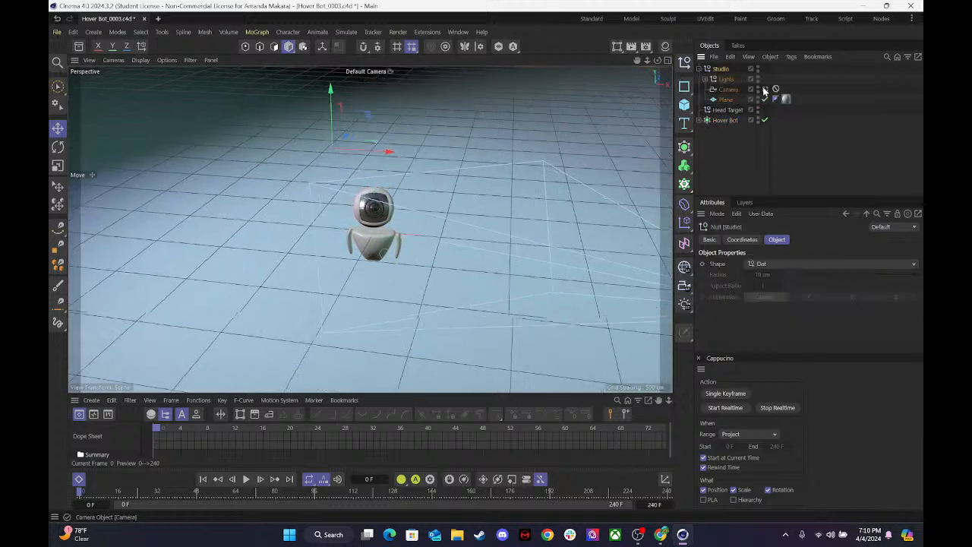
Expand the Hover Bot hierarchy, select the Body, and move it along negative X until the bot is outside the camera's view.
left_click(727, 110)
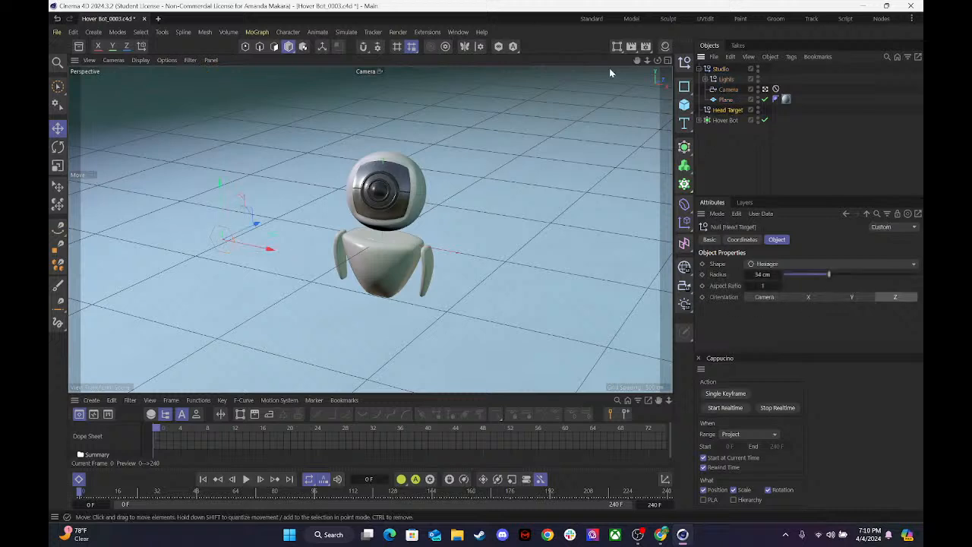
left_click(724, 121)
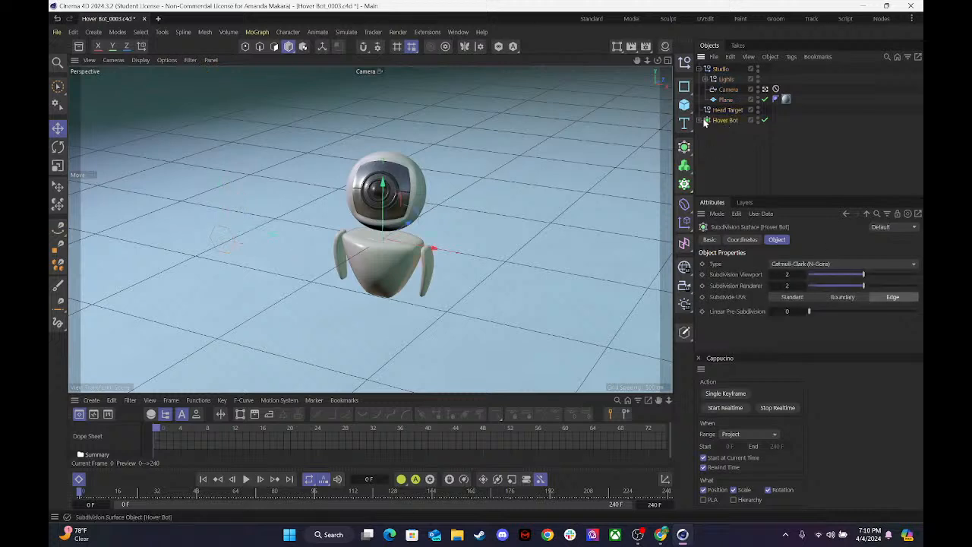
left_click(706, 120)
left_click(721, 131)
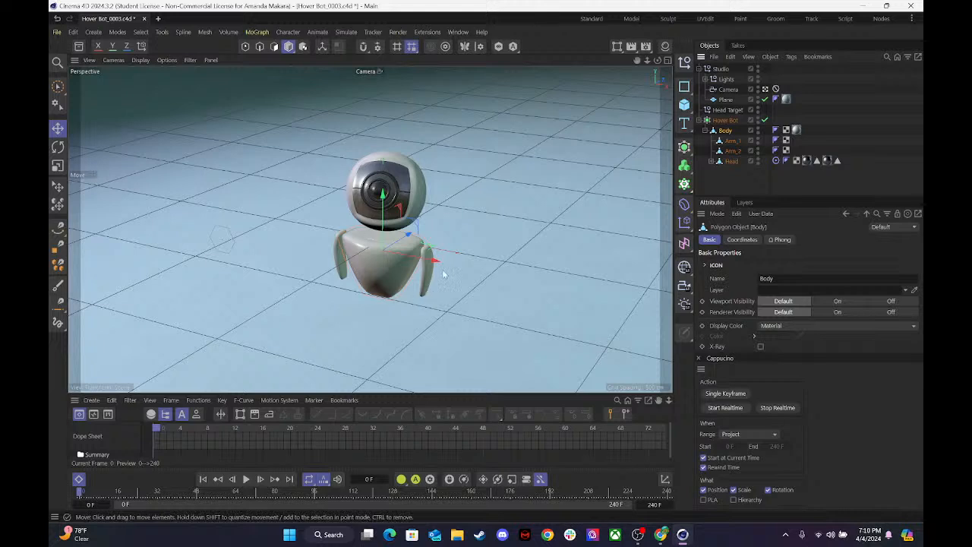
left_click_drag(383, 244, 218, 162)
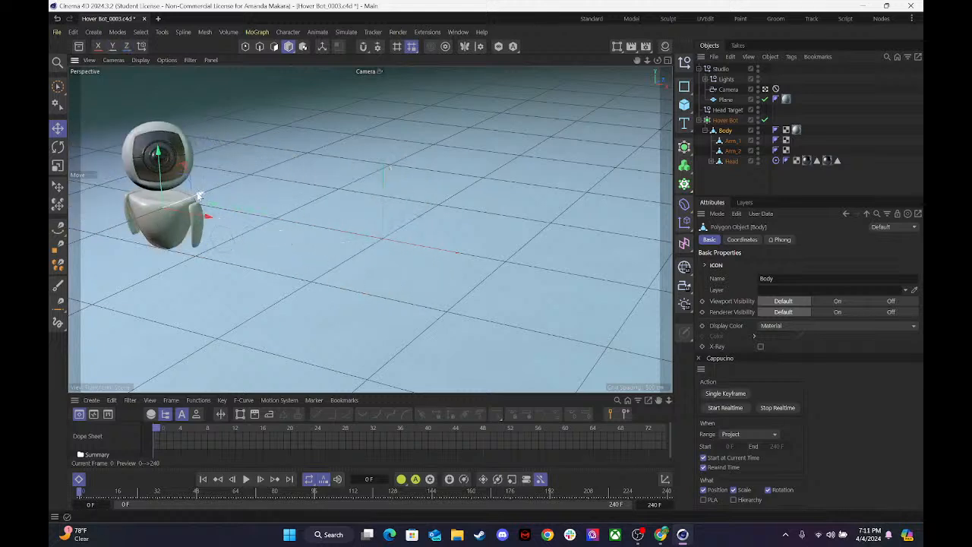
left_click_drag(205, 208, 77, 199)
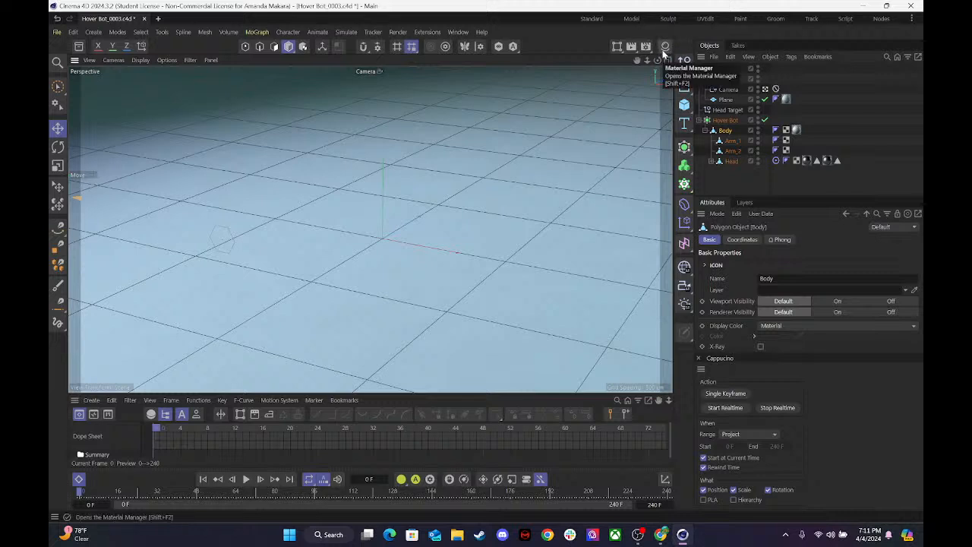
Record a realtime Cappucino take in the maximized Front view, moving the Body in along X, through a figure-eight, and out the far side.
left_click(668, 61)
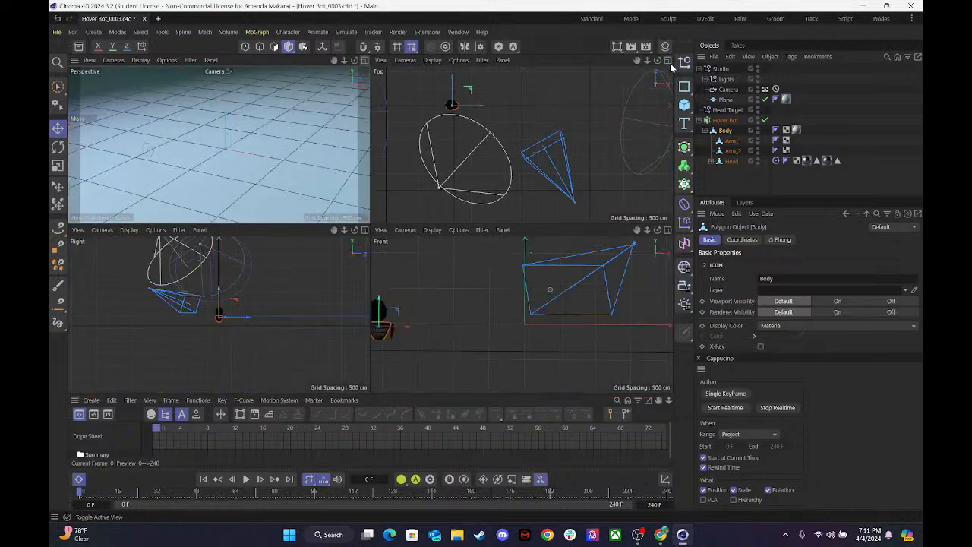
left_click(667, 230)
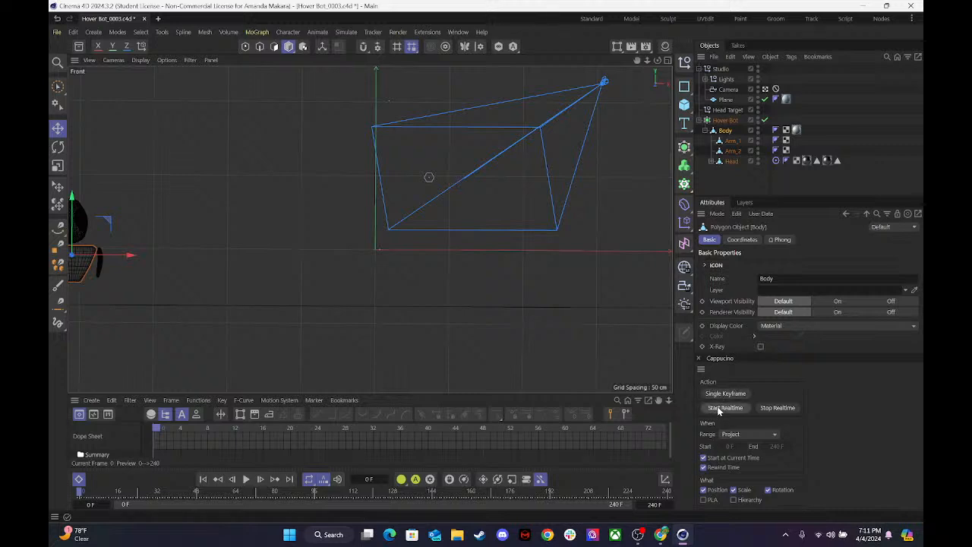
mouse_move(106, 220)
left_mouse_down()
mouse_move(430, 246)
mouse_move(497, 188)
mouse_move(463, 198)
mouse_move(445, 188)
mouse_move(513, 199)
mouse_move(485, 227)
left_mouse_up()
left_click_drag(808, 193, 808, 192)
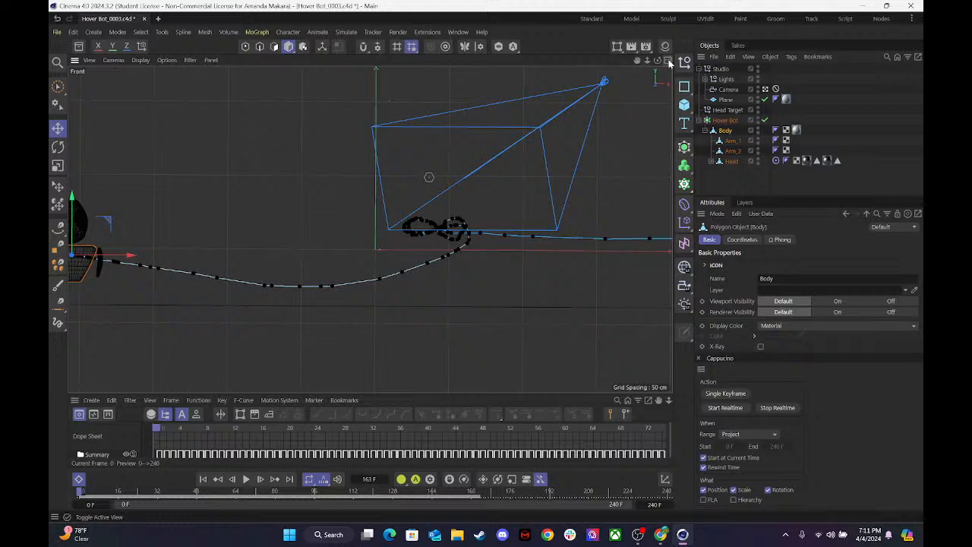
Play back the recorded Body motion through the Camera in the maximized perspective view, and stop playback.
left_click(669, 64)
left_click(368, 61)
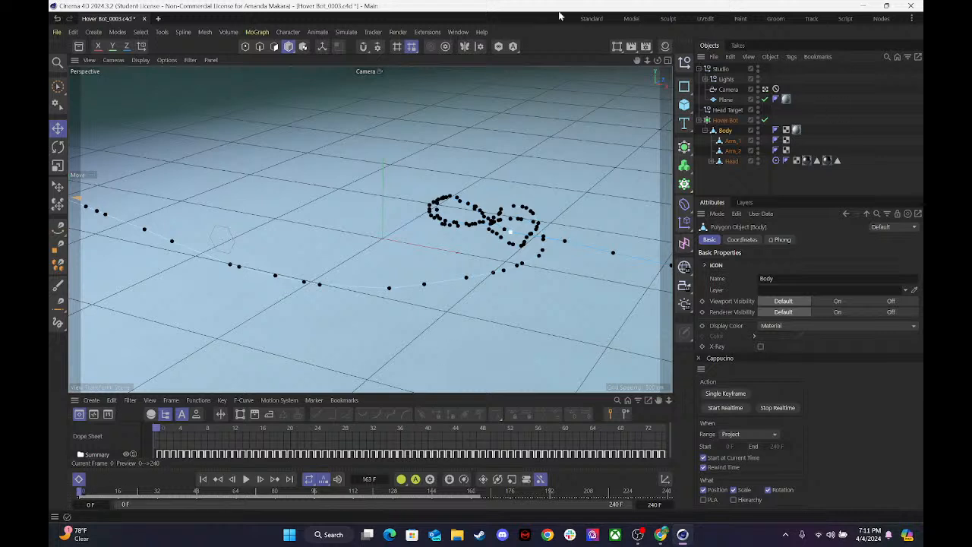
left_click(247, 479)
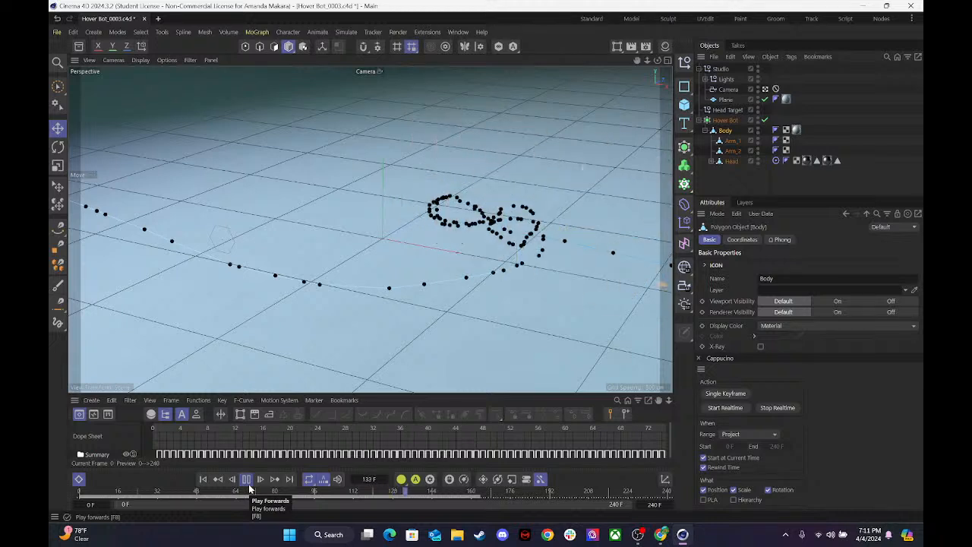
key("space")
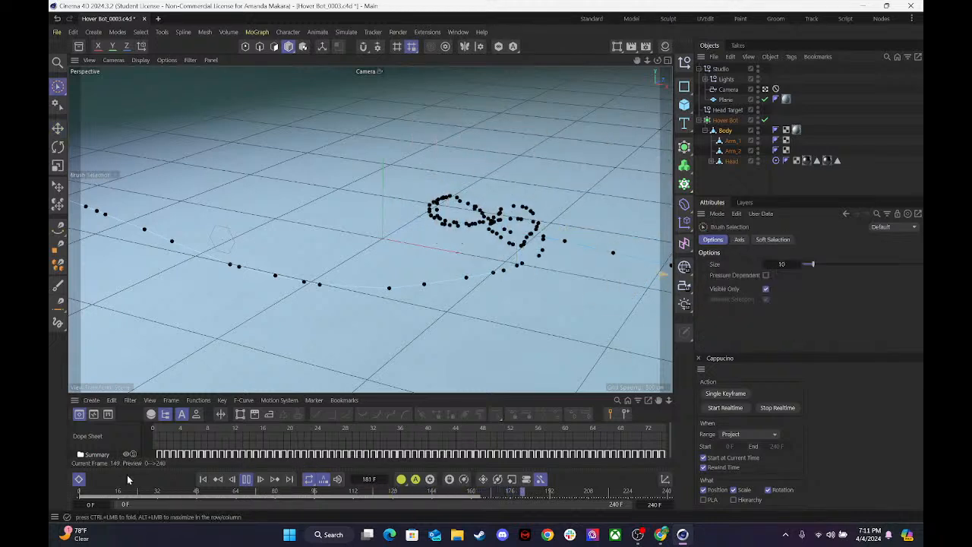
left_click(246, 479)
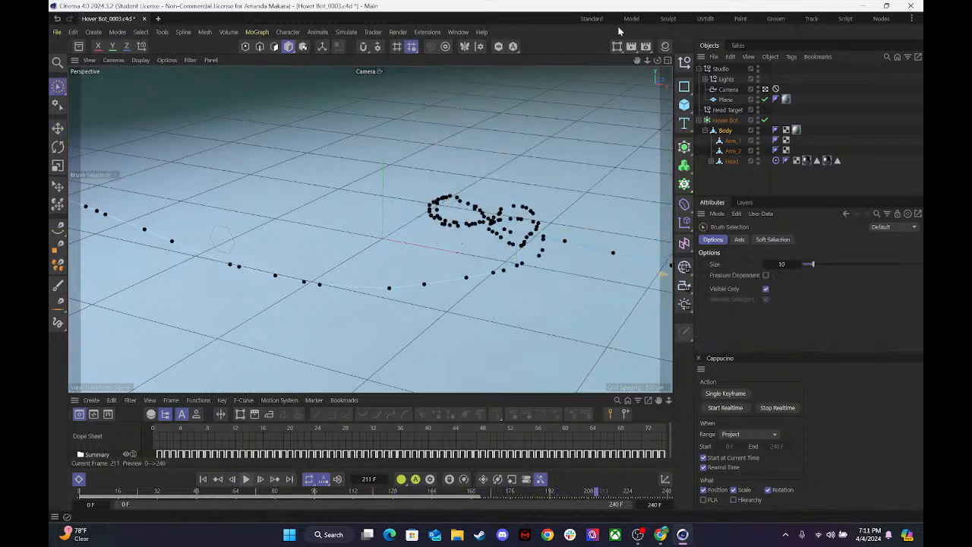
Maximize the Front view, enlarge the Dope Sheet, and delete the Body's recorded keyframes from frame 1 to 73.
left_click(666, 61)
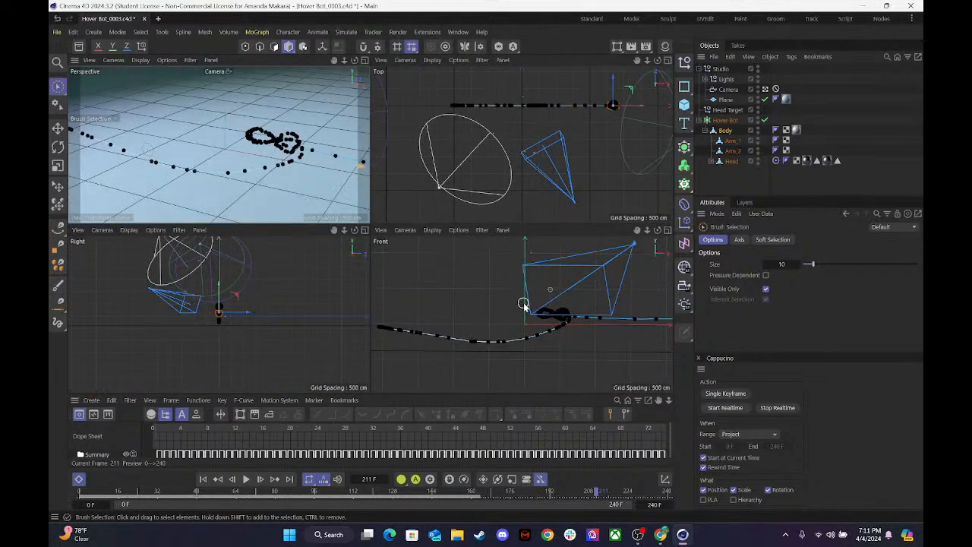
left_click(667, 229)
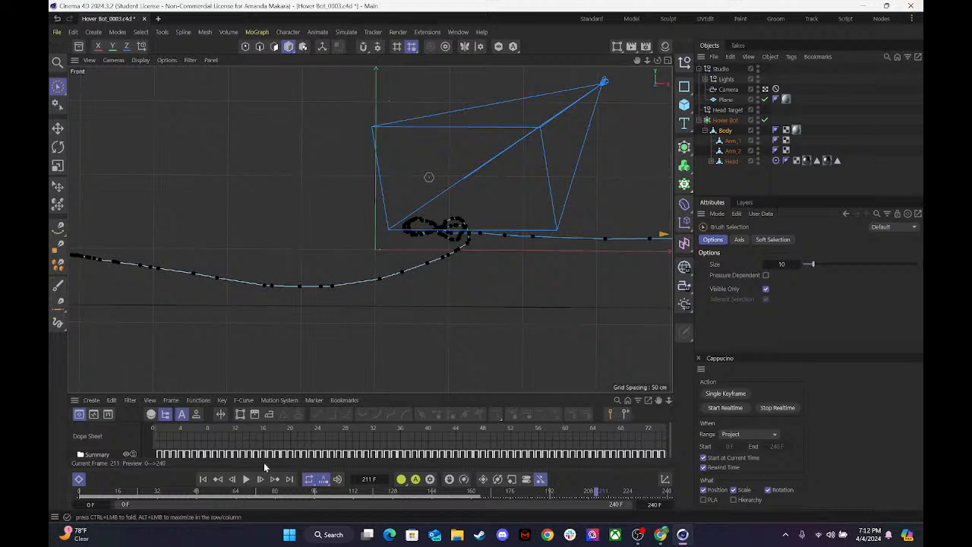
left_click(724, 131)
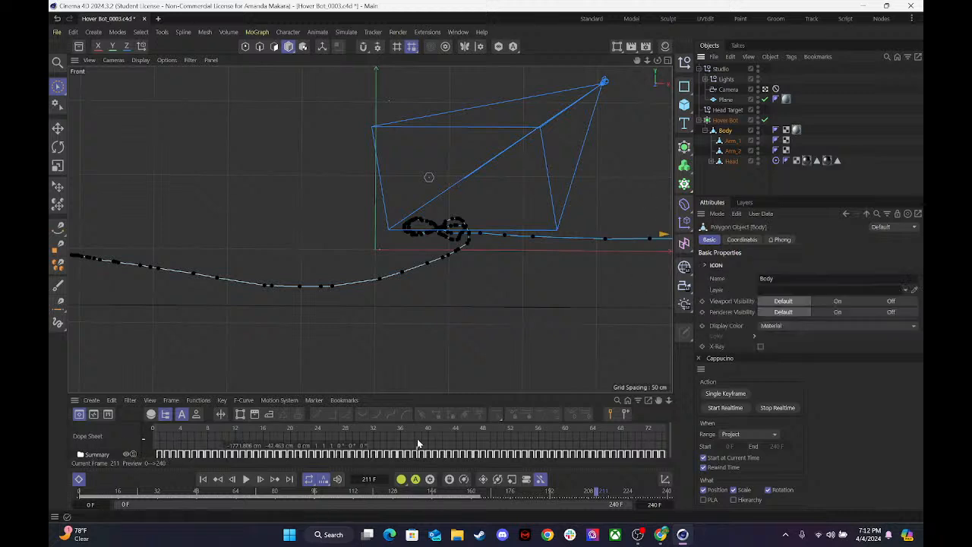
left_click(159, 456)
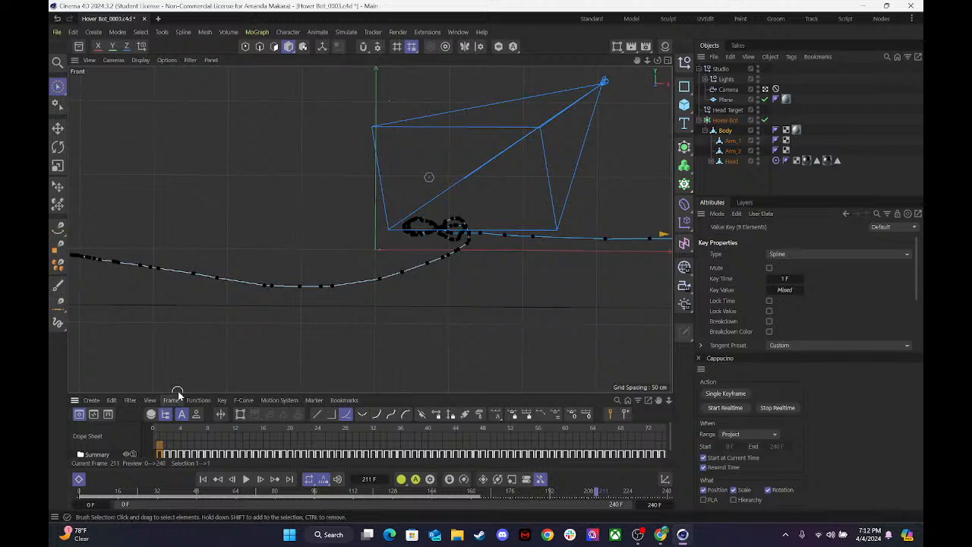
left_click_drag(179, 393, 181, 284)
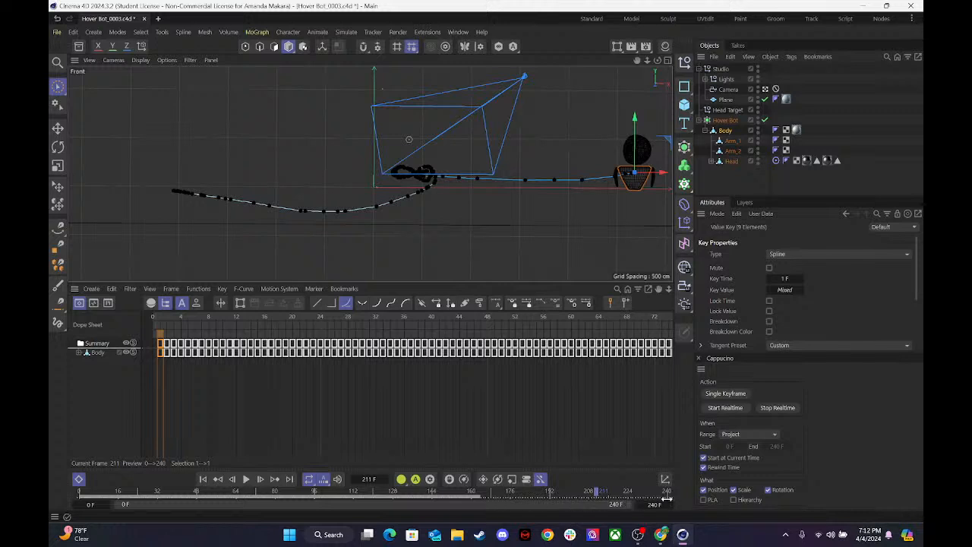
left_click_drag(536, 492, 417, 497)
left_click_drag(665, 367, 137, 261)
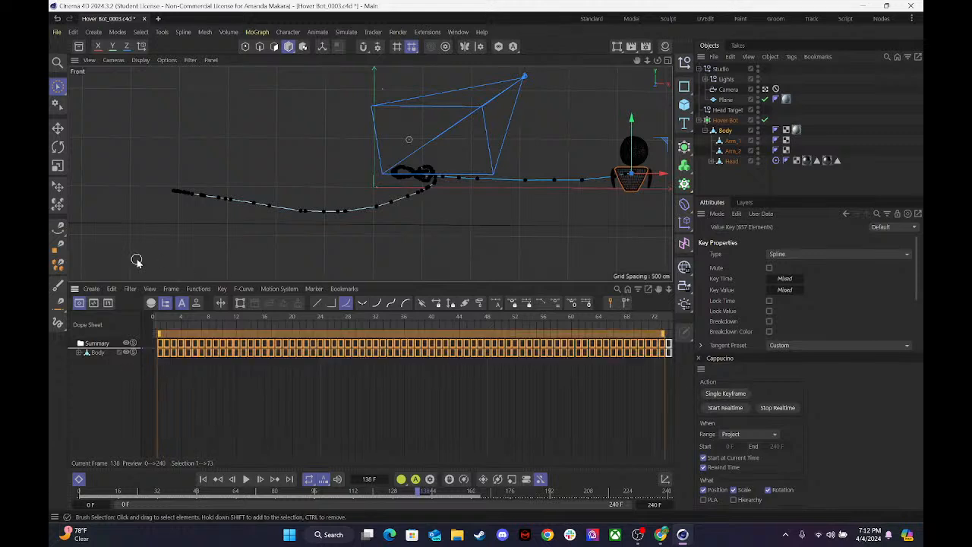
key("Delete")
Delete the next blocks of Body keyframes in the Dope Sheet, from frame 74 through 89.
key("h")
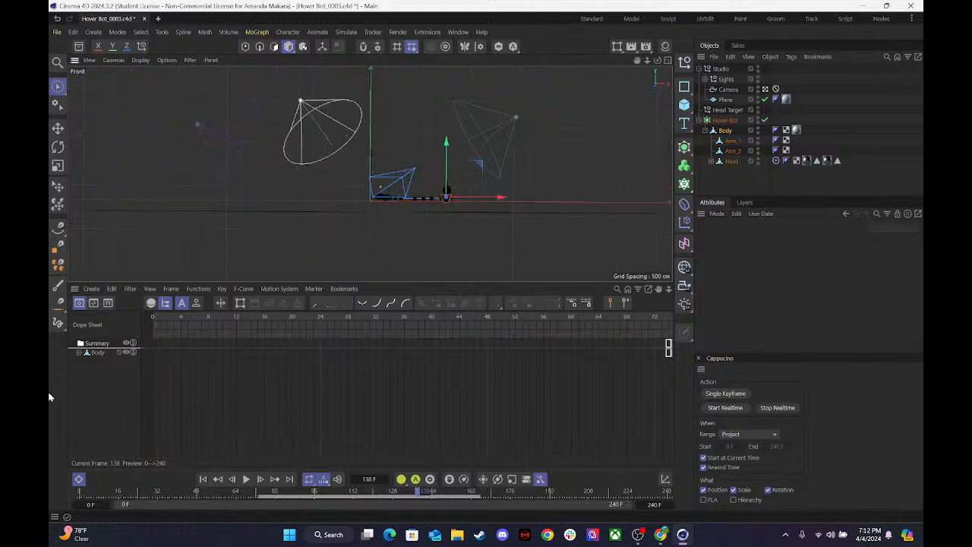
key("h")
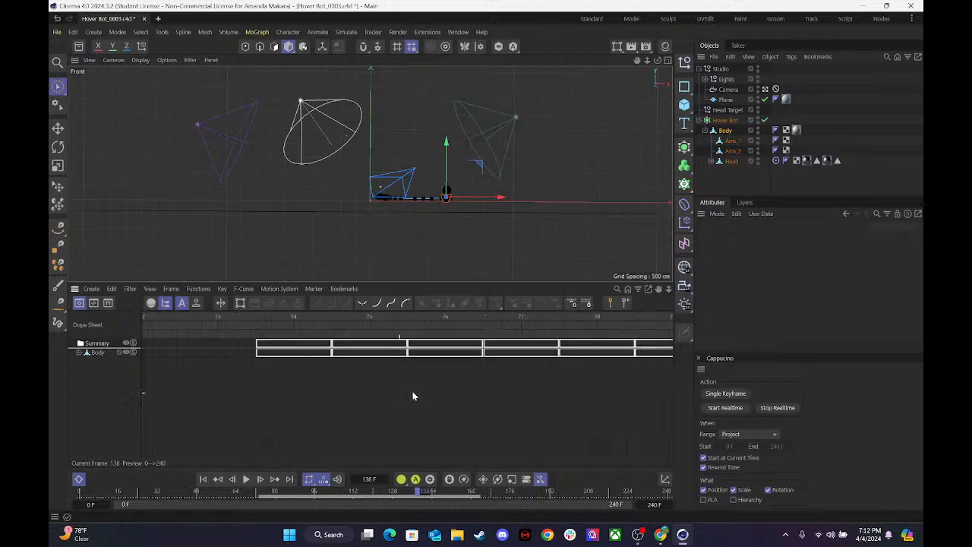
left_click_drag(239, 373, 700, 335)
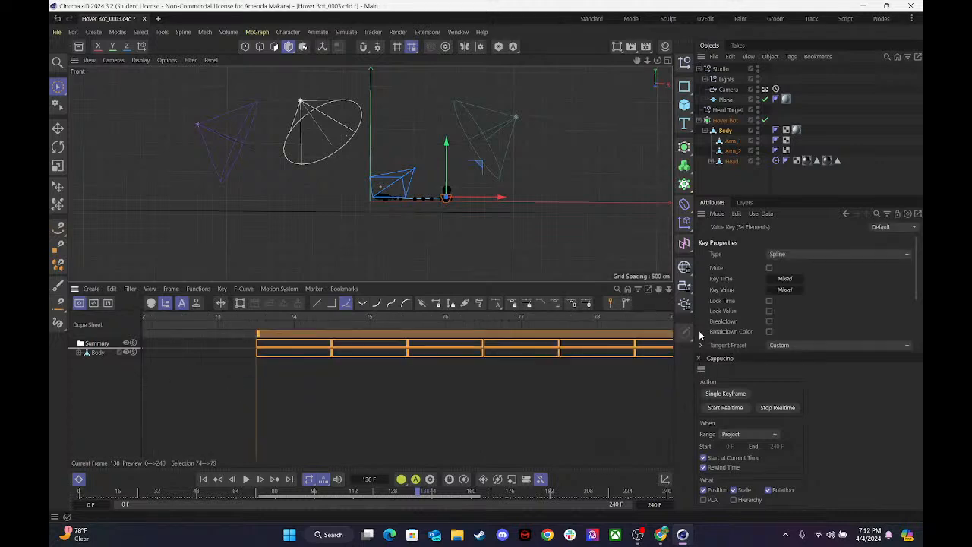
key("Delete")
key("h")
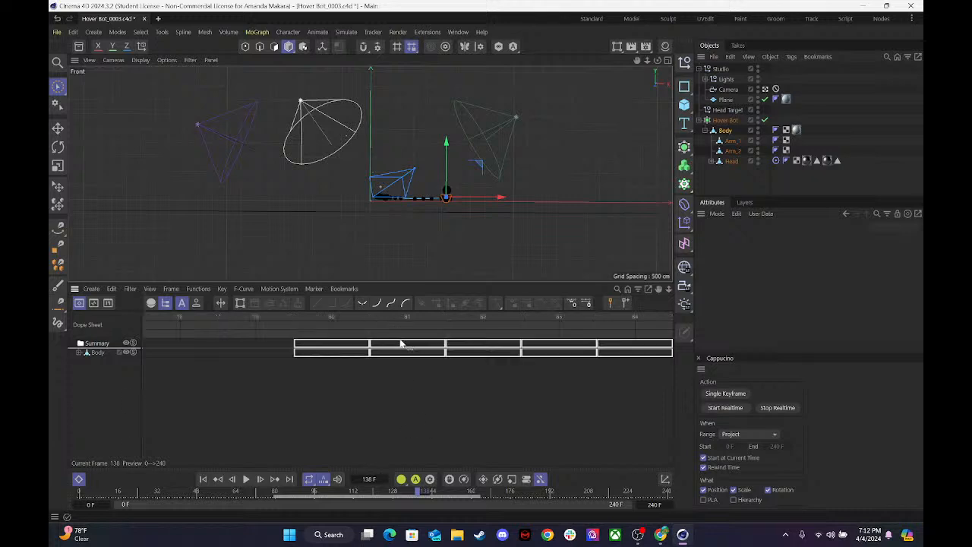
left_click_drag(659, 371, 271, 319)
key("Delete")
key("h")
left_click_drag(630, 366, 278, 317)
key("Delete")
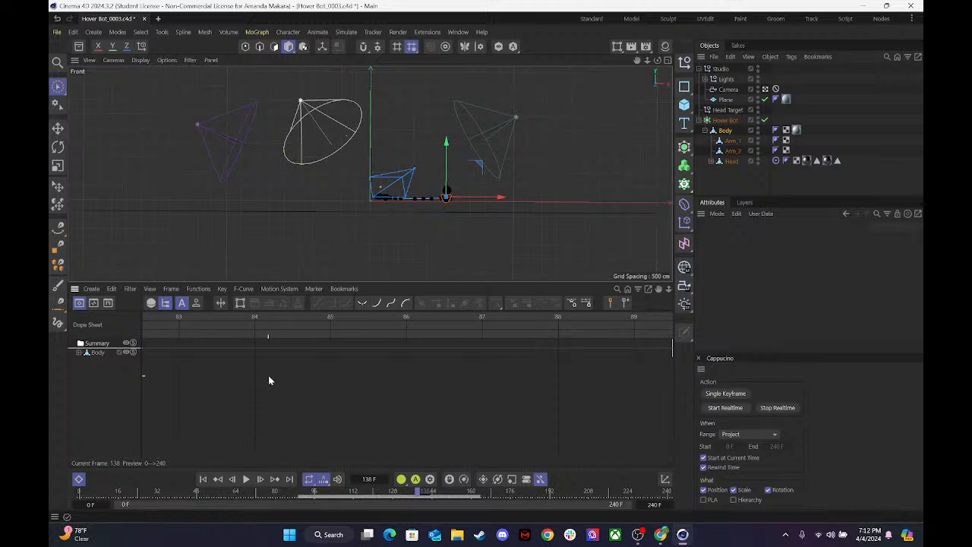
Bring the remaining Body keyframes from frame 90 onward into view in the Dope Sheet and delete them all.
middle_click_drag(568, 357, 914, 367, "alt")
right_click_drag(559, 368, 364, 368, "alt")
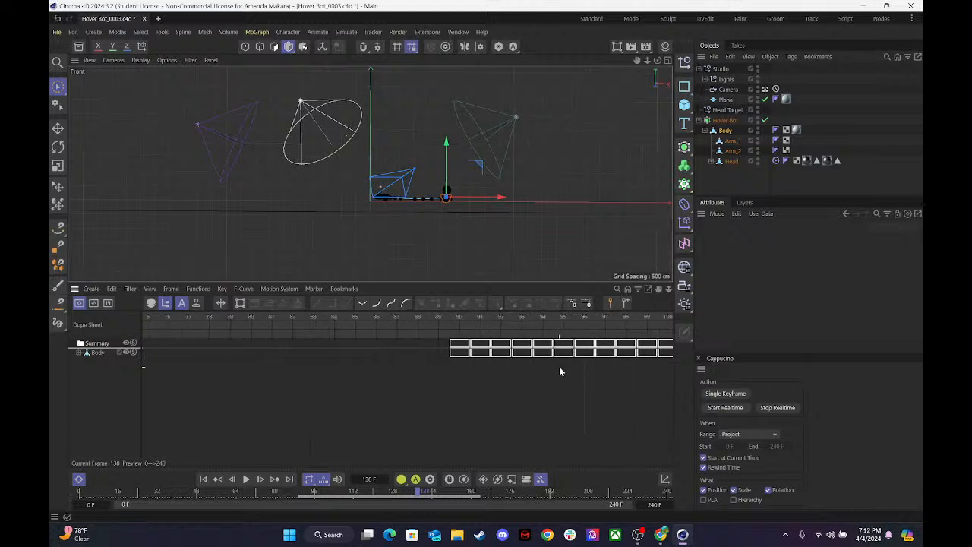
right_click_drag(570, 367, 449, 367, "alt")
right_click_drag(613, 367, 501, 366, "alt")
right_click_drag(143, 365, 146, 366, "alt")
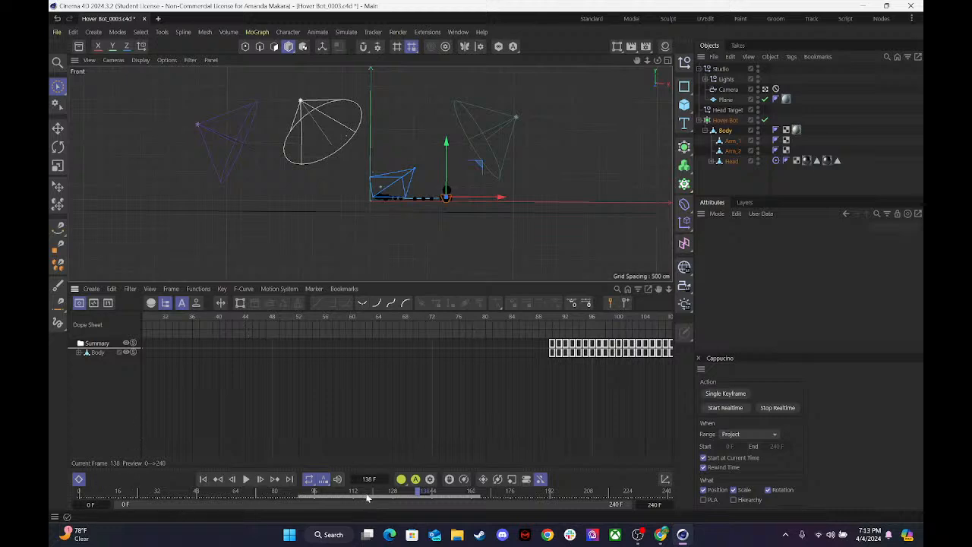
middle_click_drag(553, 376, 175, 376, "alt")
left_click_drag(665, 381, 104, 296)
key("Delete")
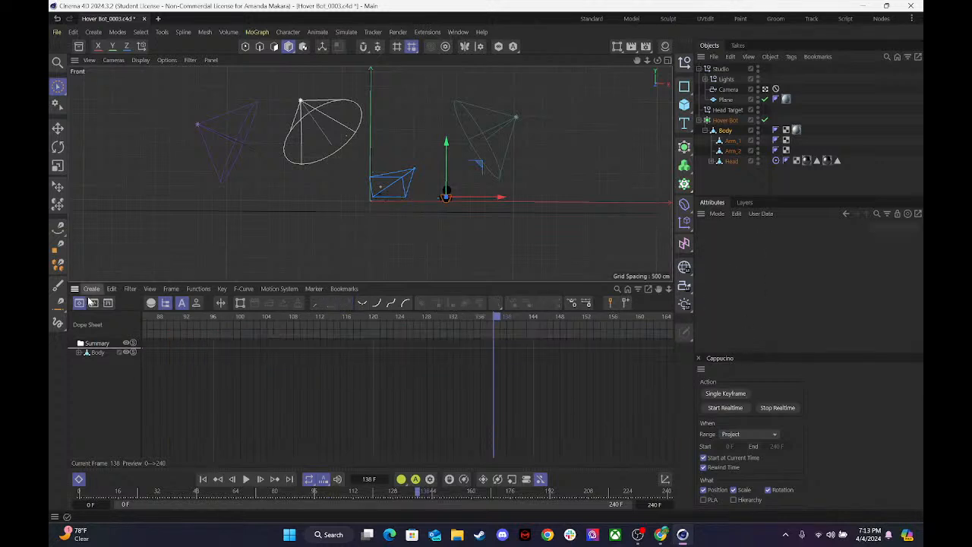
Return to frame 0 in the four-view layout with a shorter Dope Sheet, and move the Body back to the negative X side.
left_click_drag(271, 318, 53, 323)
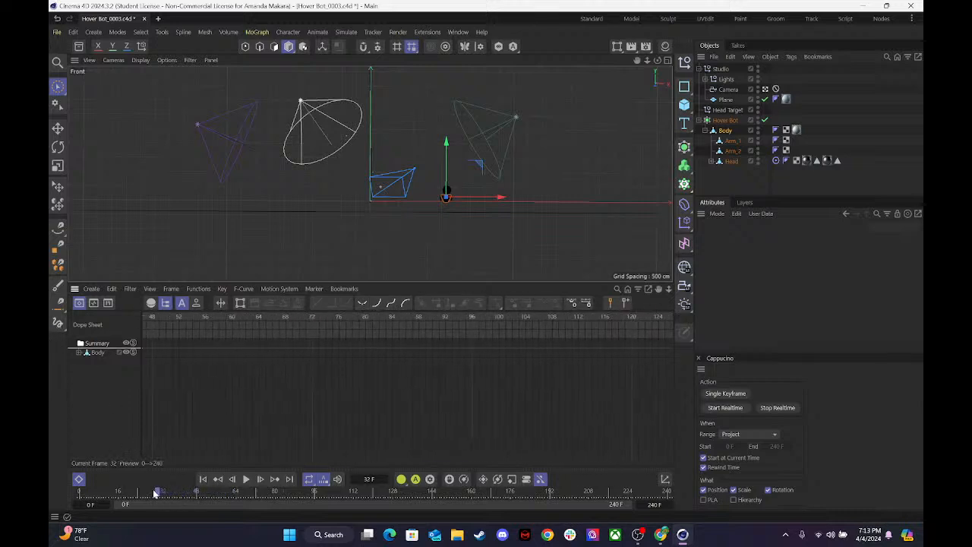
left_click_drag(154, 492, 49, 492)
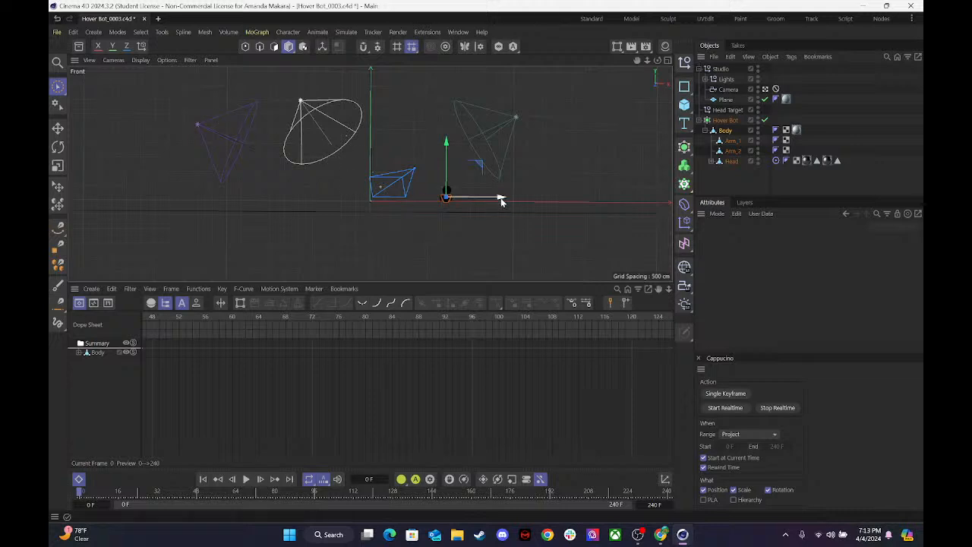
left_click(667, 60)
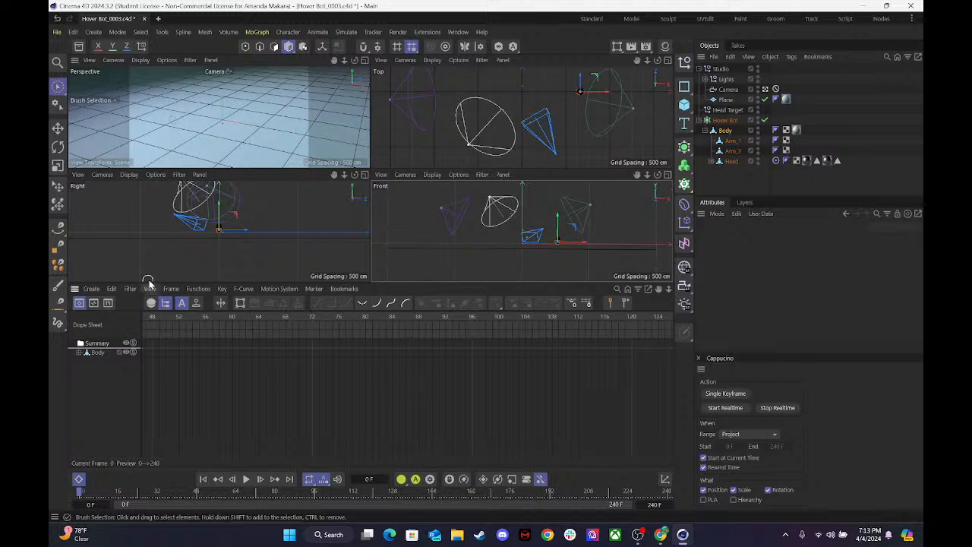
left_click_drag(150, 284, 135, 406)
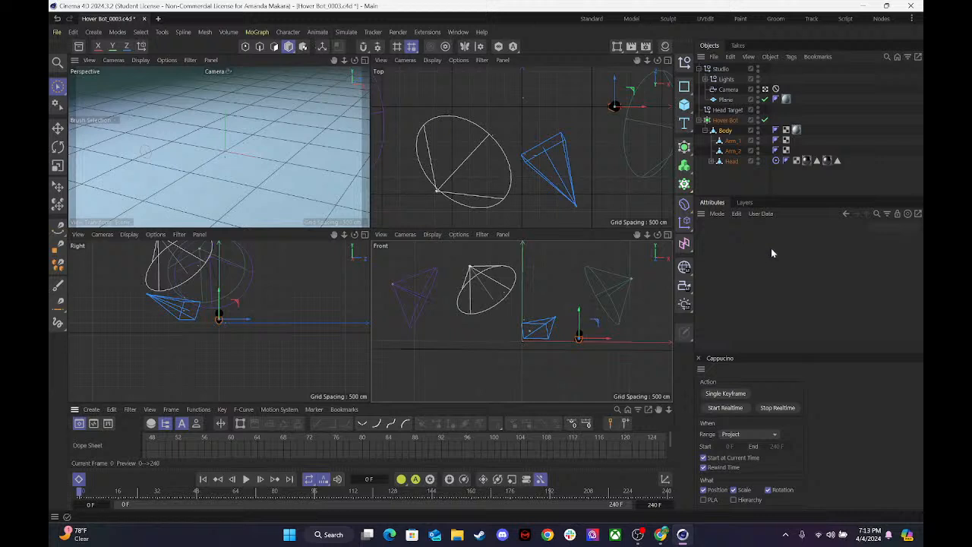
left_click_drag(615, 343, 496, 336)
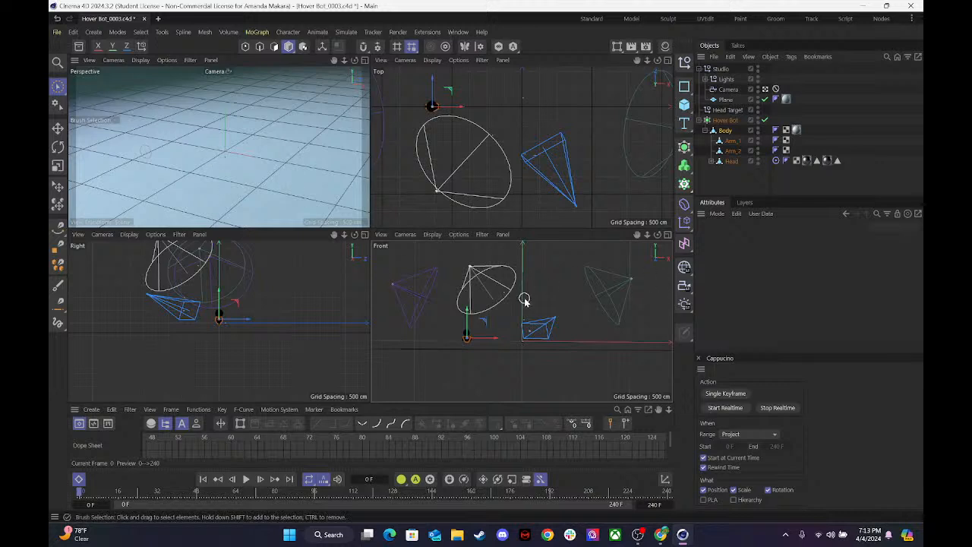
left_click_drag(647, 235, 659, 237)
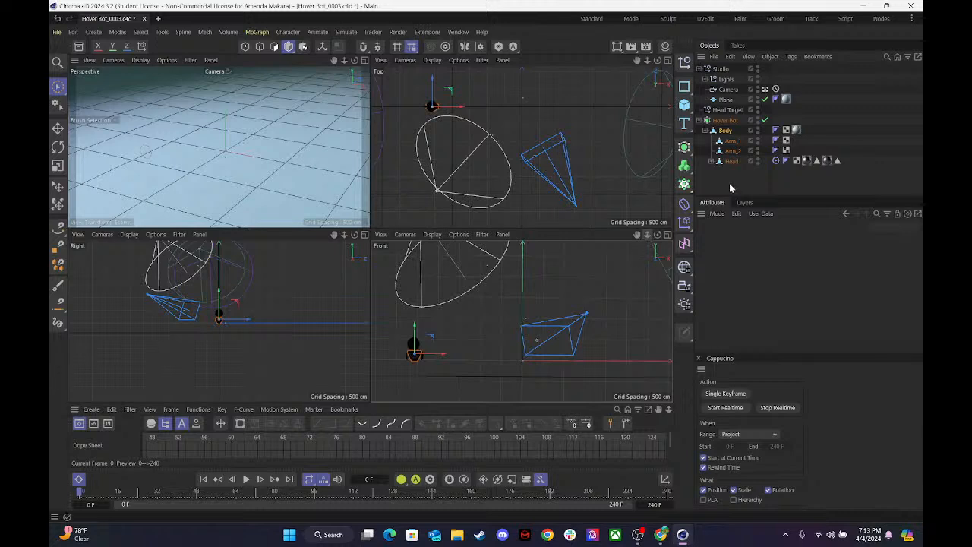
Record a new realtime Cappucino take in the Front view, moving the Body along X with raised arcs near the centre, and play it back.
left_click(725, 407)
mouse_move(432, 341)
left_mouse_down()
mouse_move(532, 334)
mouse_move(521, 327)
mouse_move(517, 339)
mouse_move(539, 328)
mouse_move(690, 337)
left_mouse_up()
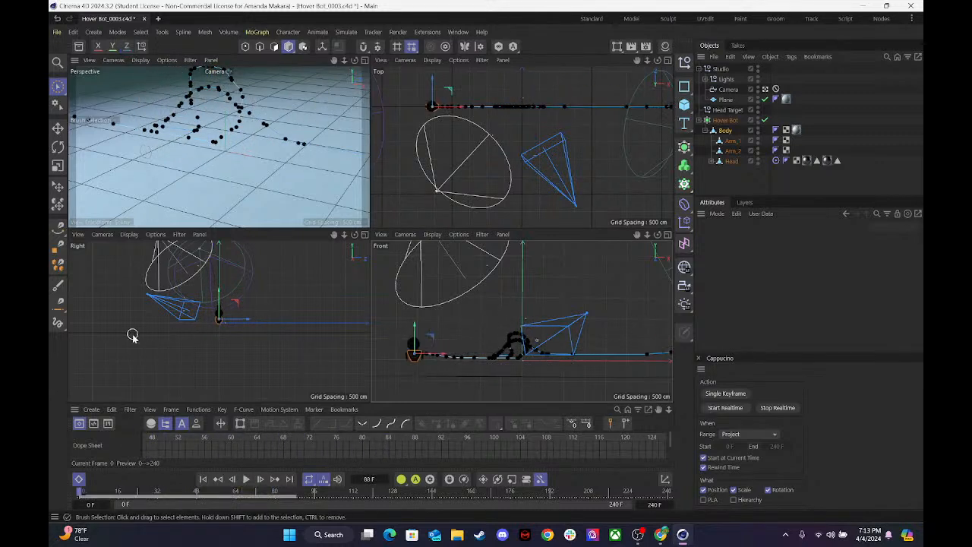
left_click(246, 478)
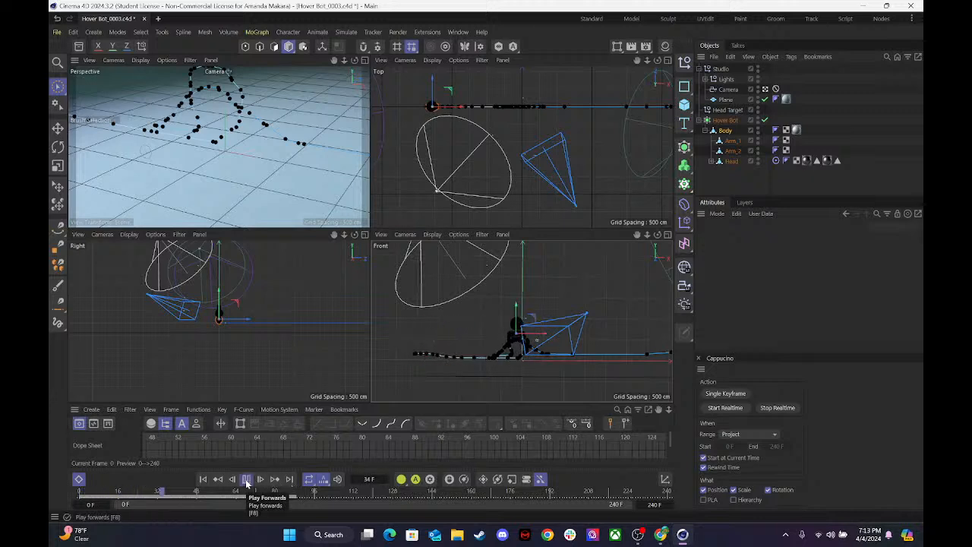
left_click(246, 478)
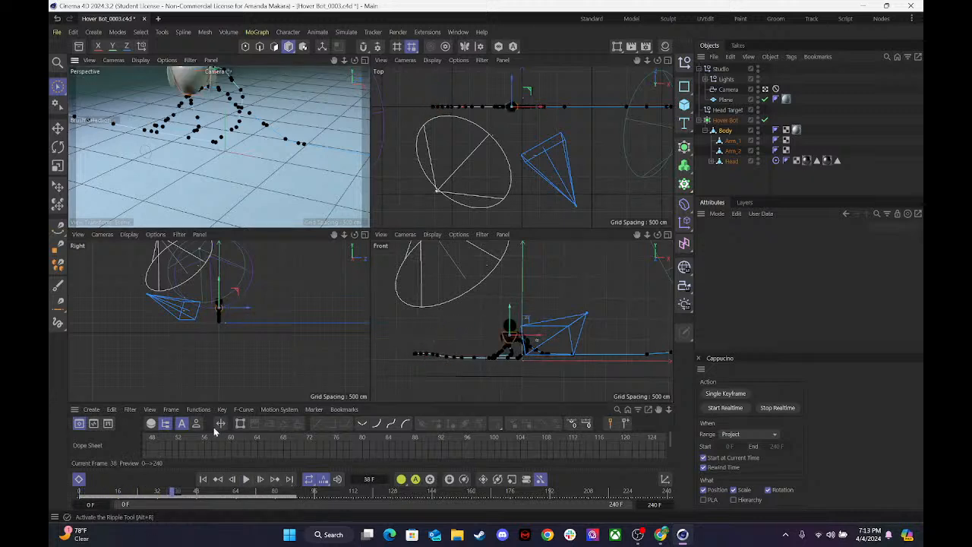
Play back the recorded take and delete the Body keyframes from about frame 48 onward in the Dope Sheet.
left_click(246, 479)
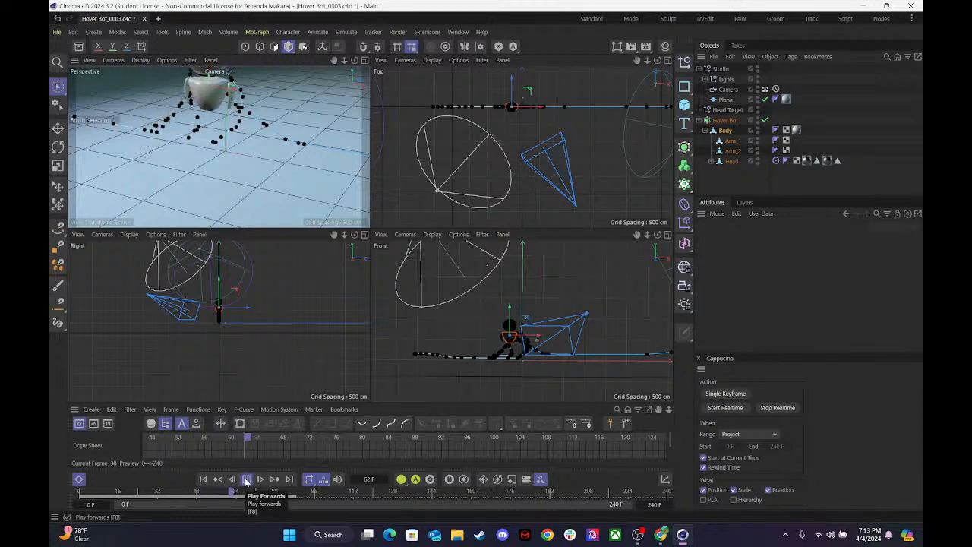
left_click(246, 478)
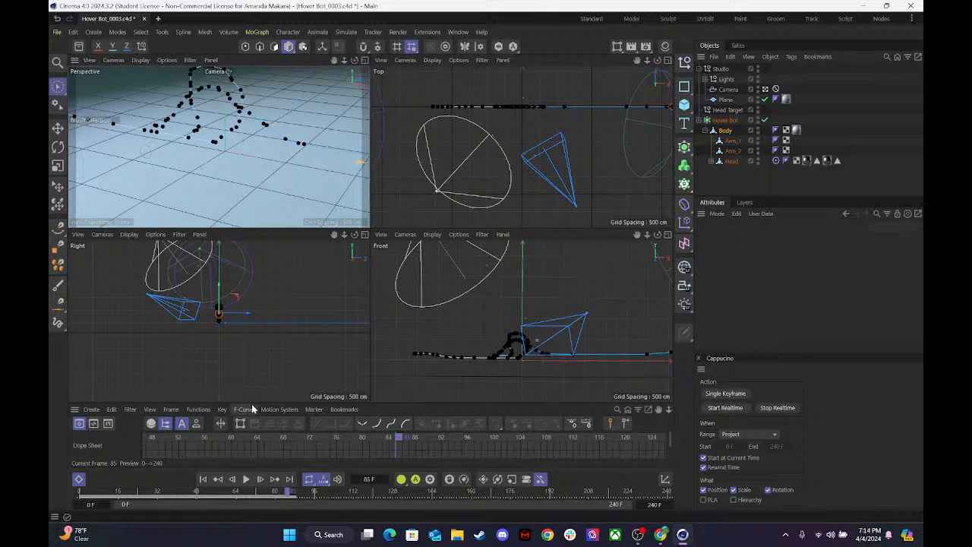
left_click_drag(257, 403, 258, 342)
left_click_drag(468, 438, 54, 379)
key("Delete")
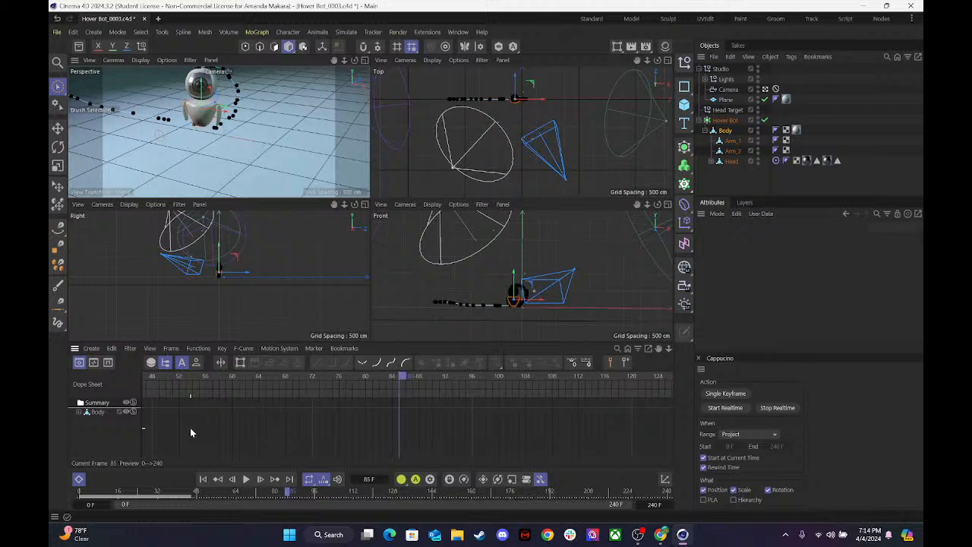
Bring the remaining earlier Body keyframes into view in the Dope Sheet and delete them all back to the start.
key("s")
left_click_drag(530, 430, 51, 359)
key("Delete")
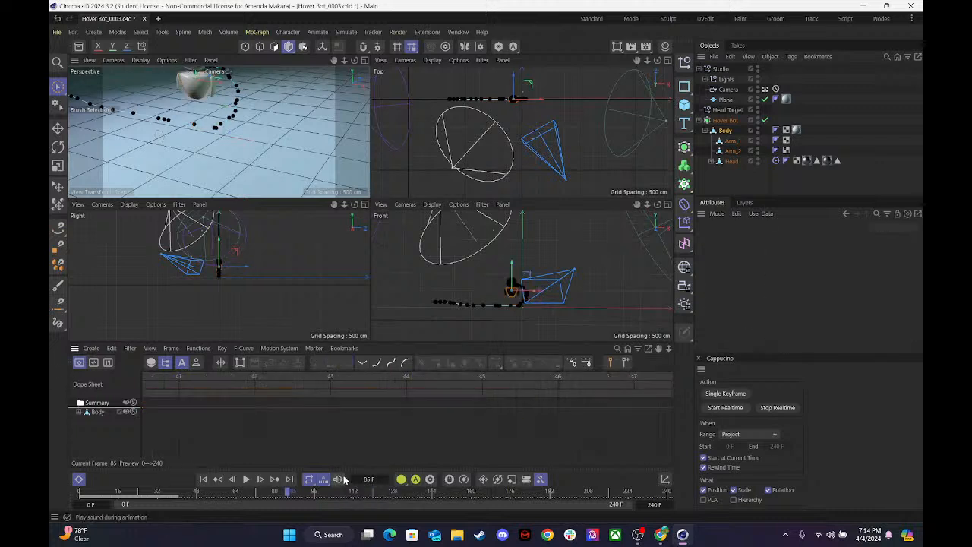
scroll(468, 396, "down", 10)
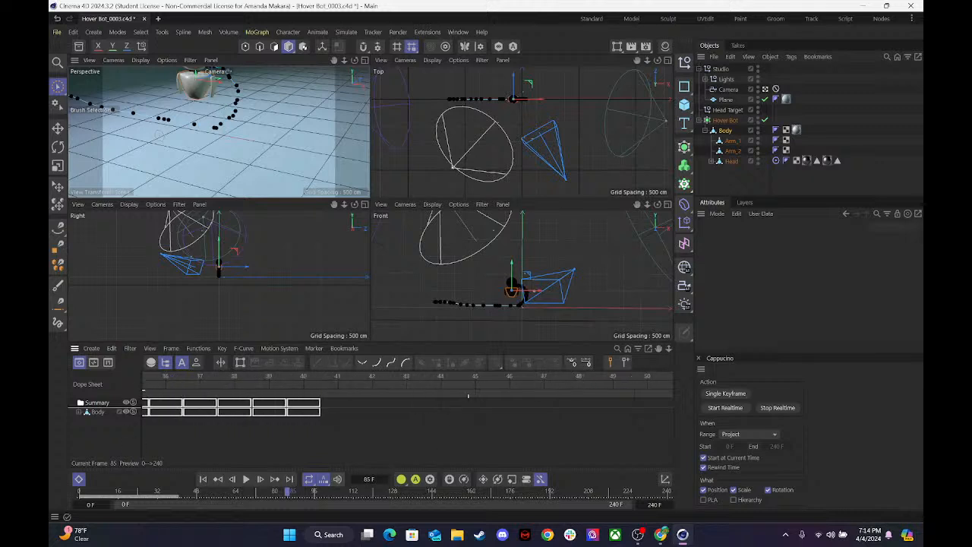
left_click_drag(470, 444, 78, 387)
key("Delete")
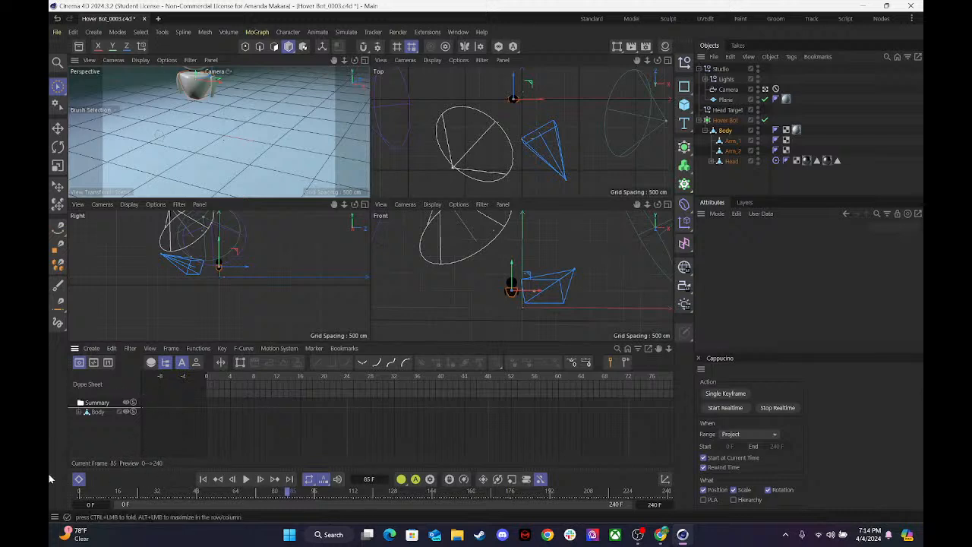
Return to frame 0 and shorten the Dope Sheet to give the four viewports more room.
left_click_drag(114, 495, 48, 488)
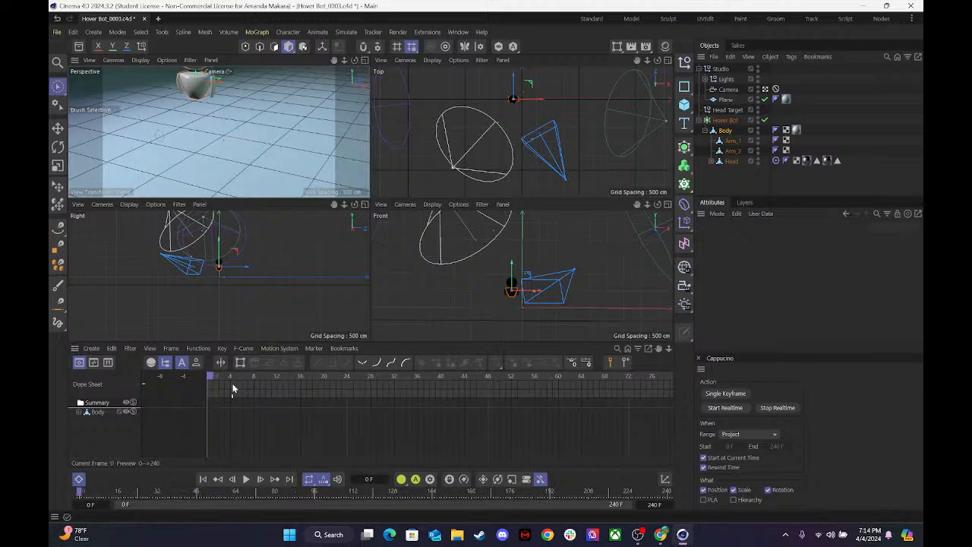
scroll(281, 407, "up", 3)
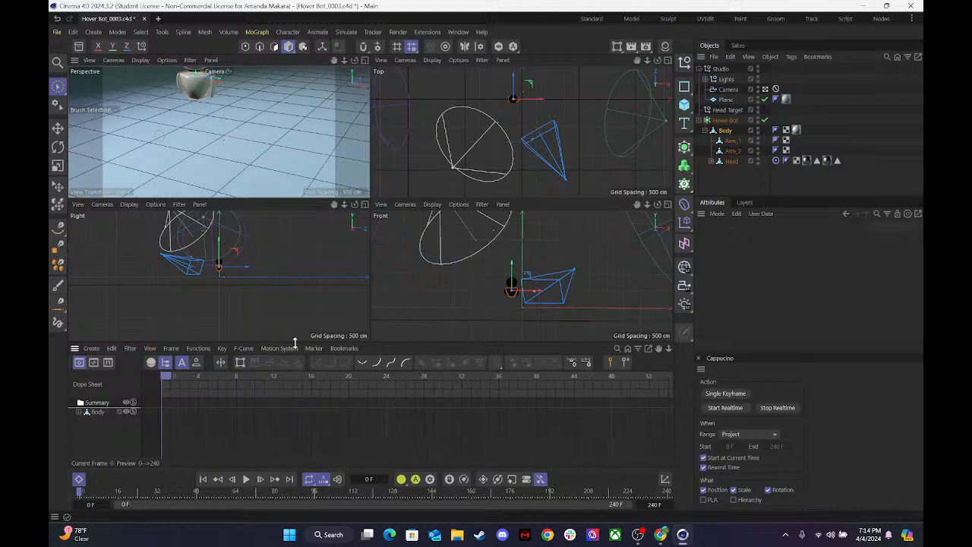
left_click_drag(294, 343, 296, 403)
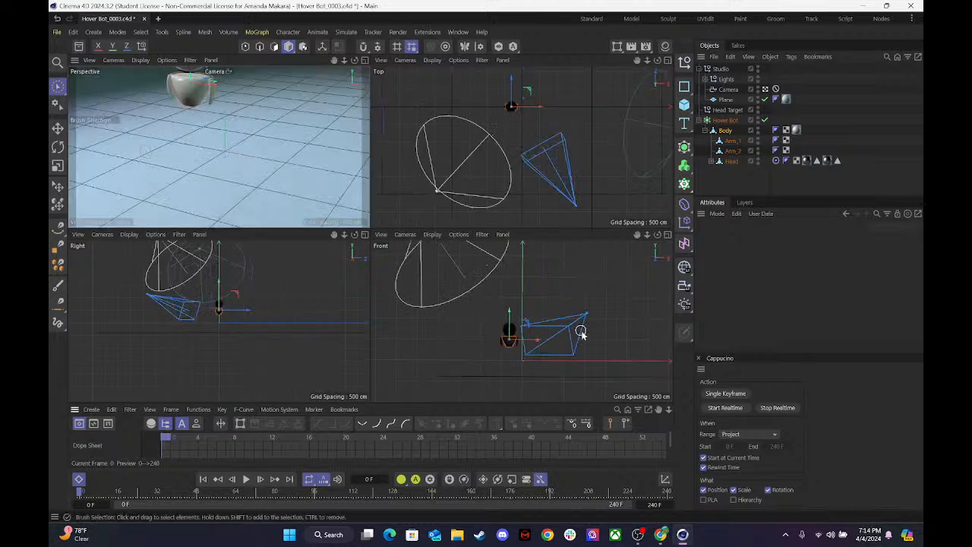
left_click(537, 342)
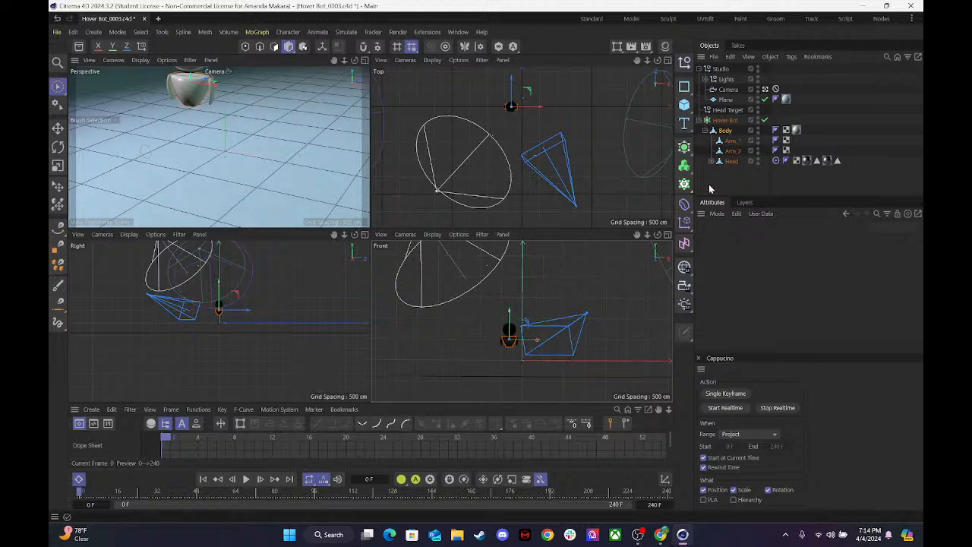
Compare the axes of Hover Bot and Body, and move the Body back to the scene origin along X and Y.
left_click(725, 121)
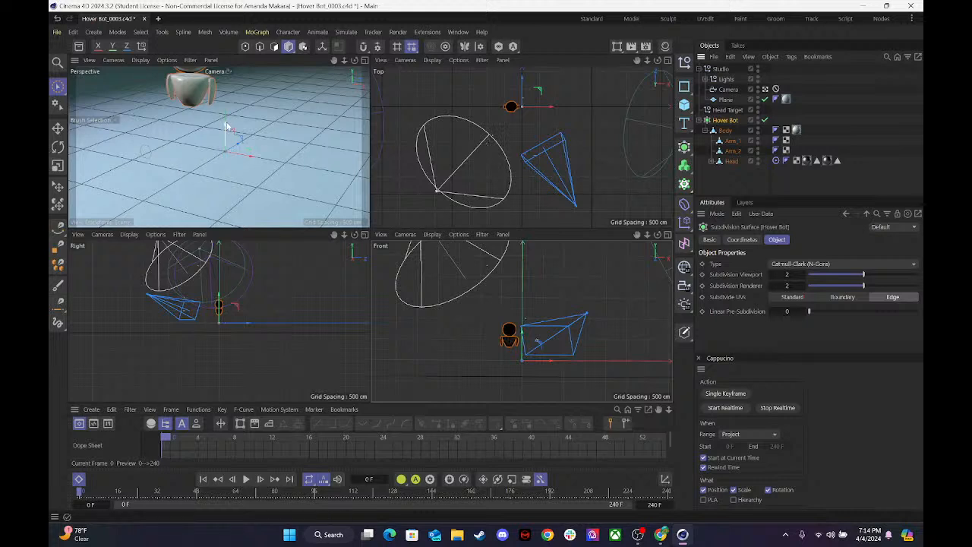
left_click(725, 130)
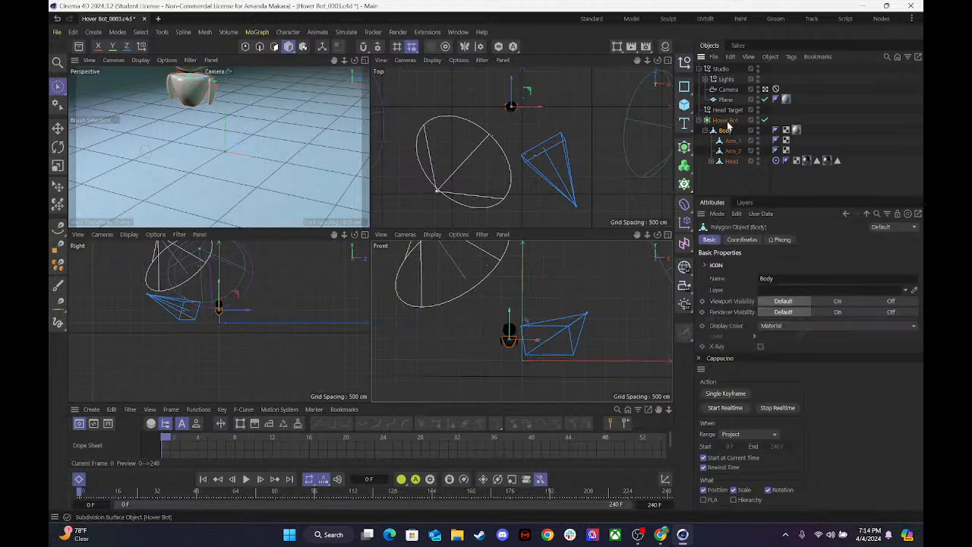
left_click(725, 120)
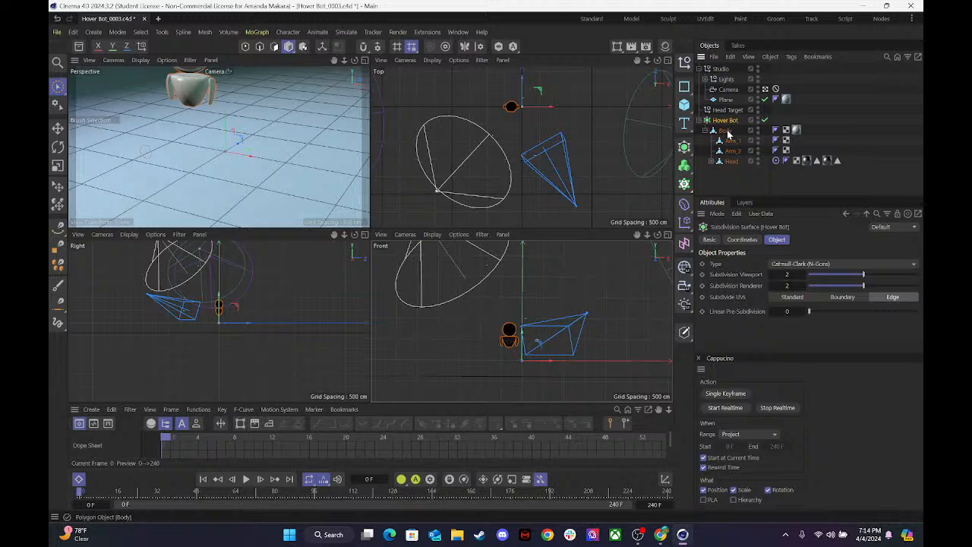
left_click(725, 131)
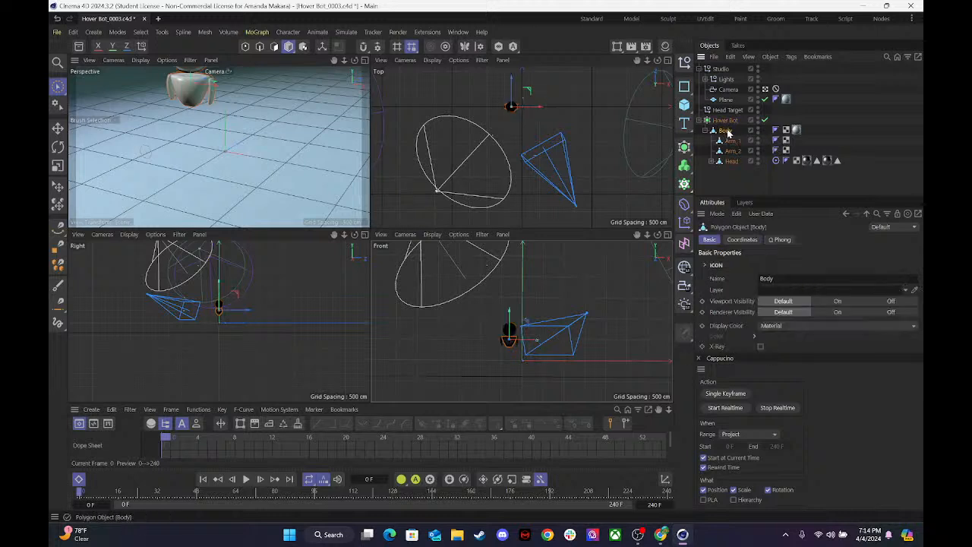
left_click_drag(216, 91, 237, 90)
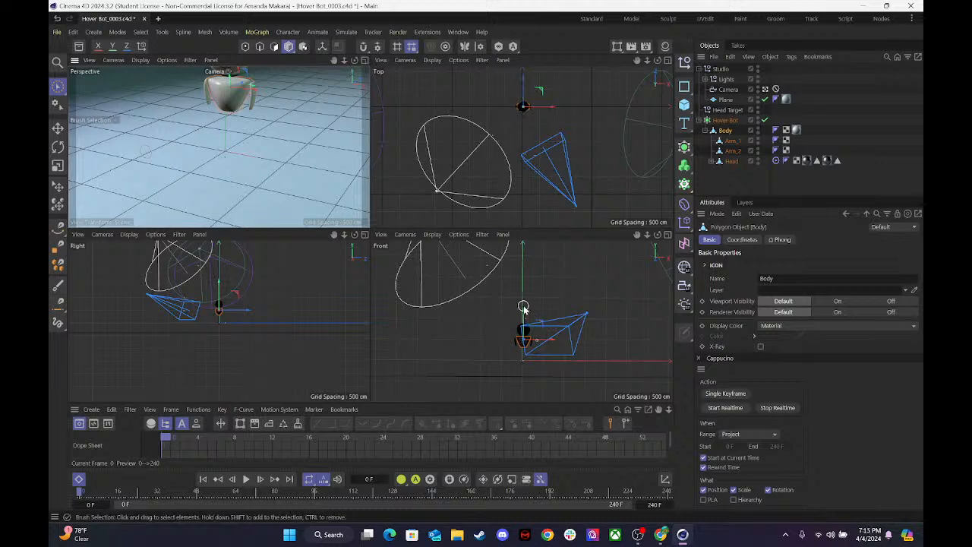
left_click_drag(524, 319, 522, 334)
left_click_drag(557, 365, 552, 366)
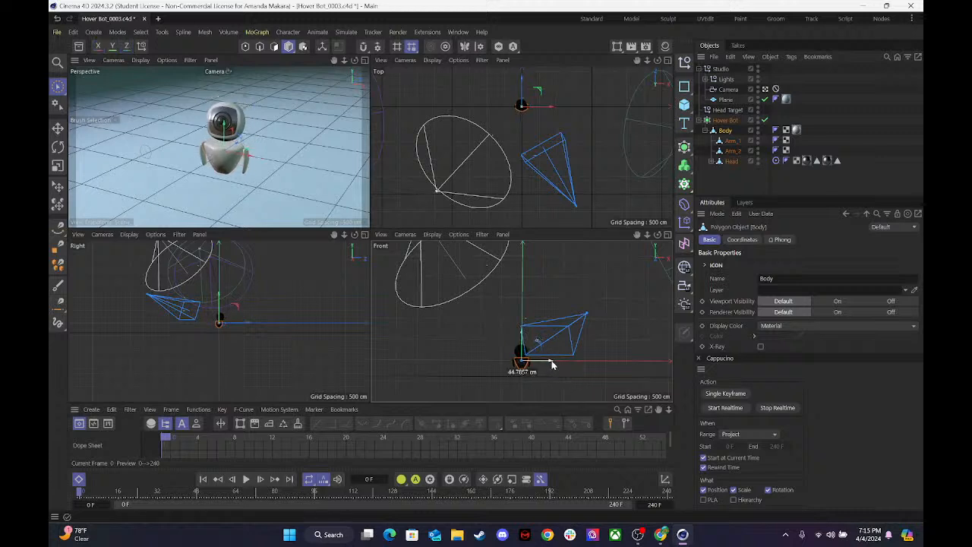
Save and close Hover Bot_0003.c4d, and browse to the Dropbox > GCC > Teaching folder in File Explorer.
left_click(144, 19)
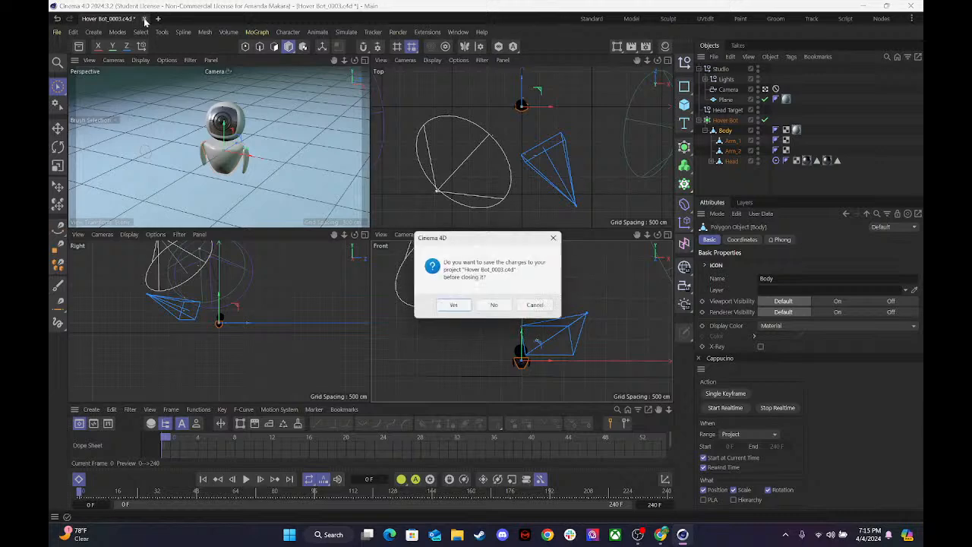
left_click(453, 306)
left_click(463, 536)
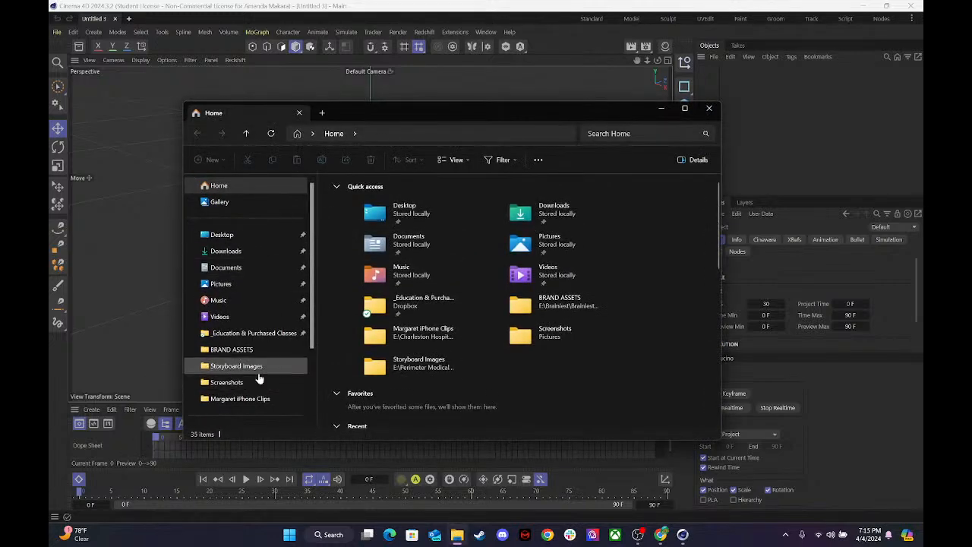
scroll(258, 377, "down", 3)
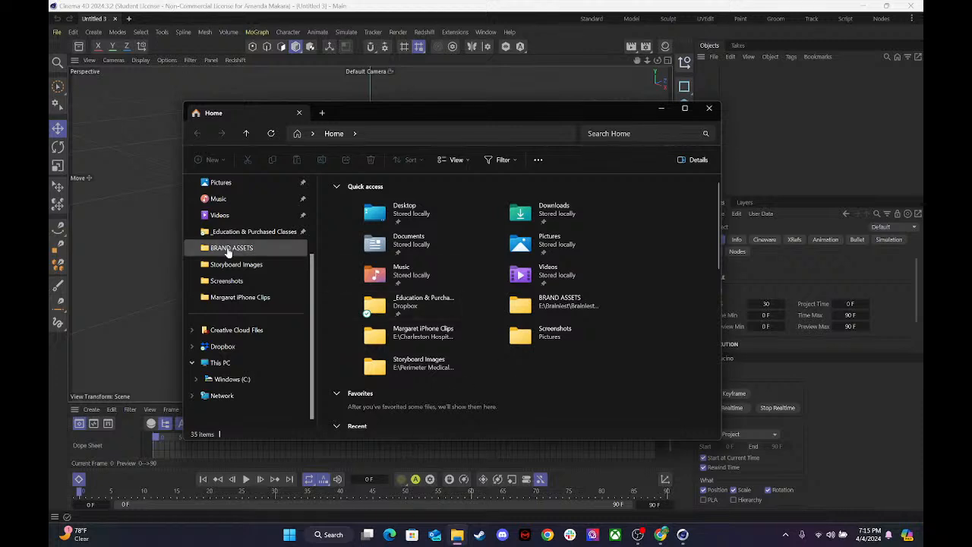
left_click(219, 347)
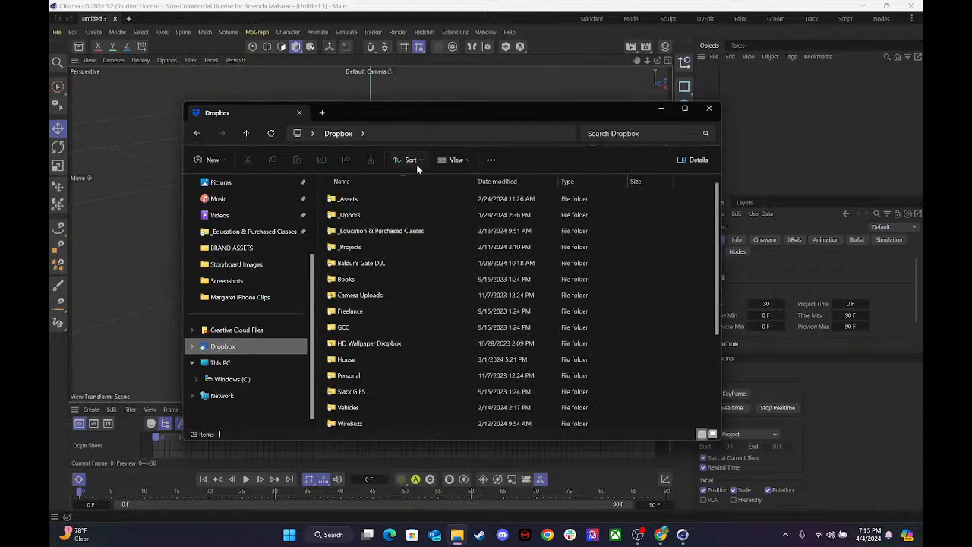
double_click(353, 326)
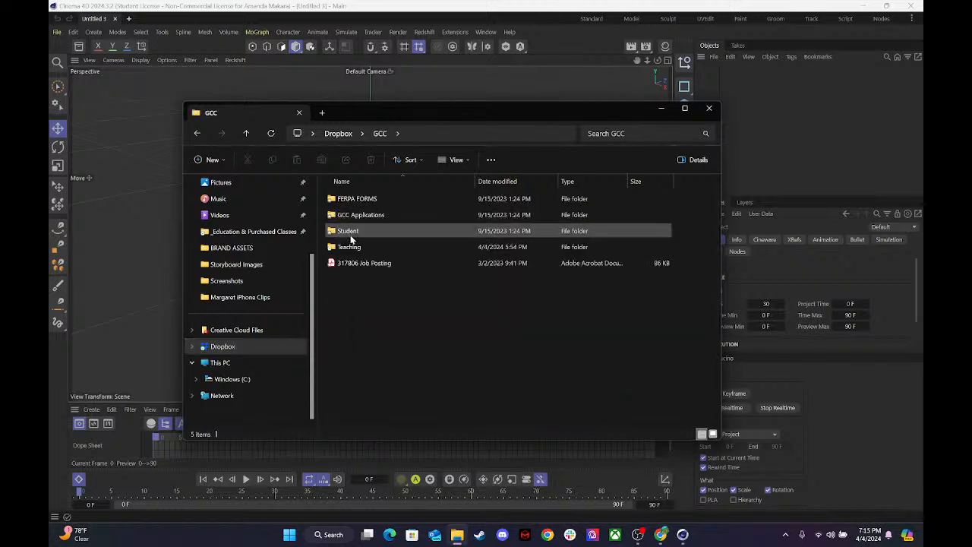
double_click(349, 247)
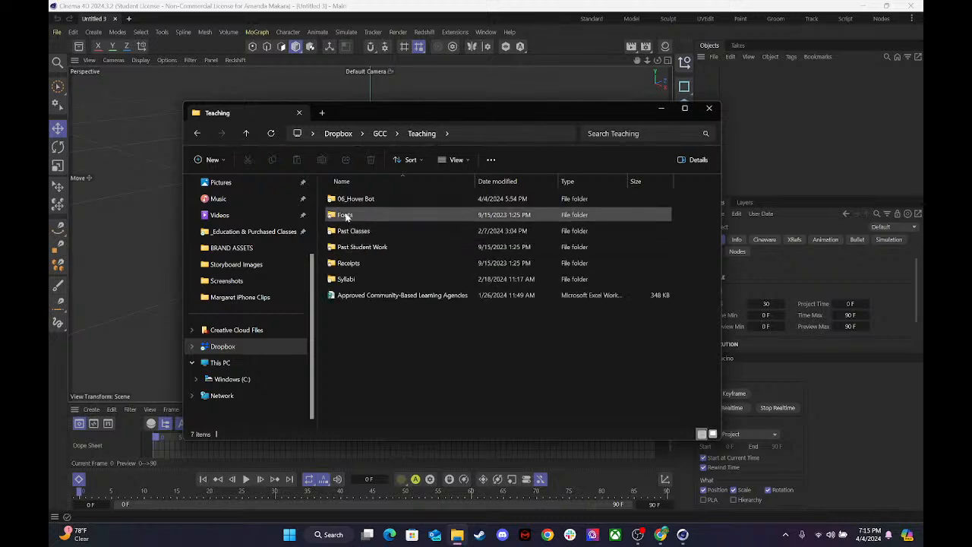
Reopen Hover Bot_0003 in Cinema 4D from 06_Hover Bot > 00_3D > C4D Files and close File Explorer.
left_click(359, 201)
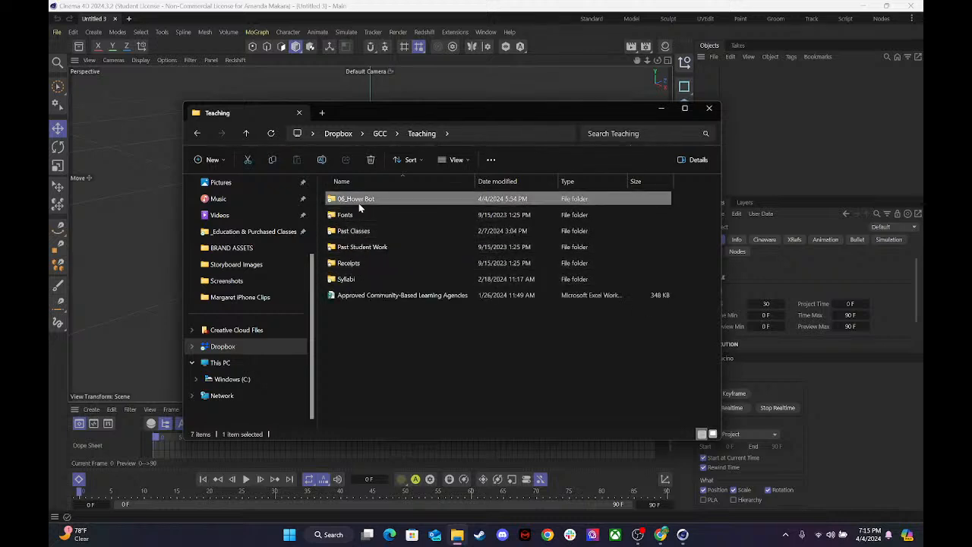
double_click(359, 203)
double_click(343, 199)
double_click(350, 199)
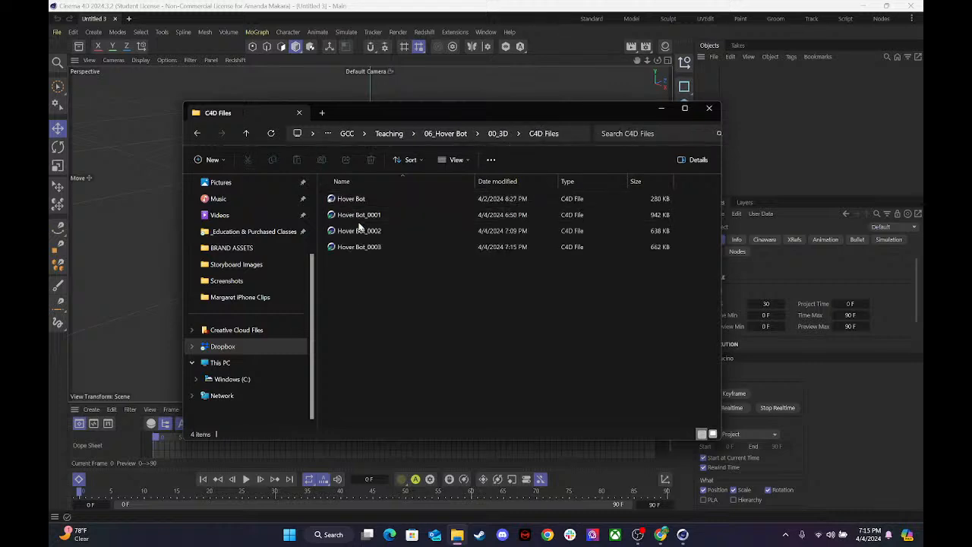
double_click(354, 246)
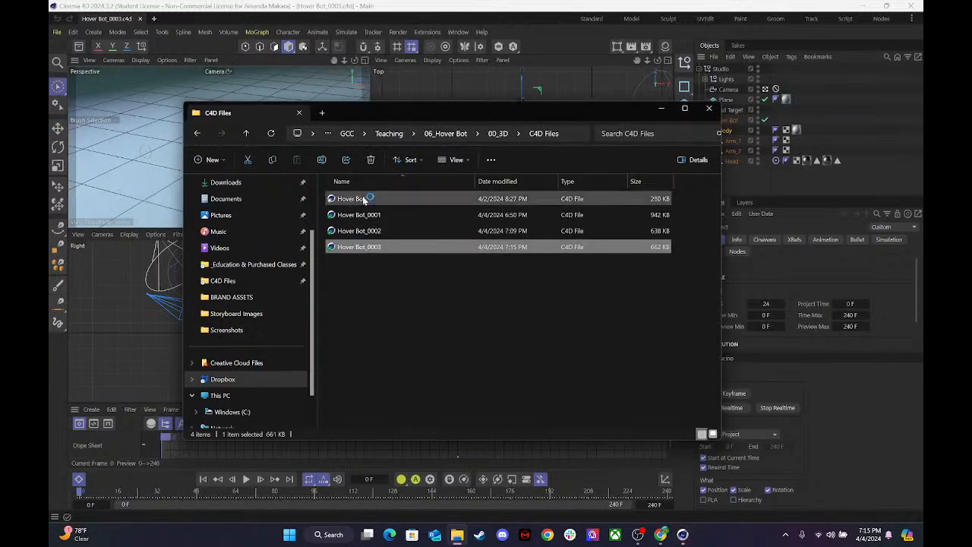
left_click(709, 107)
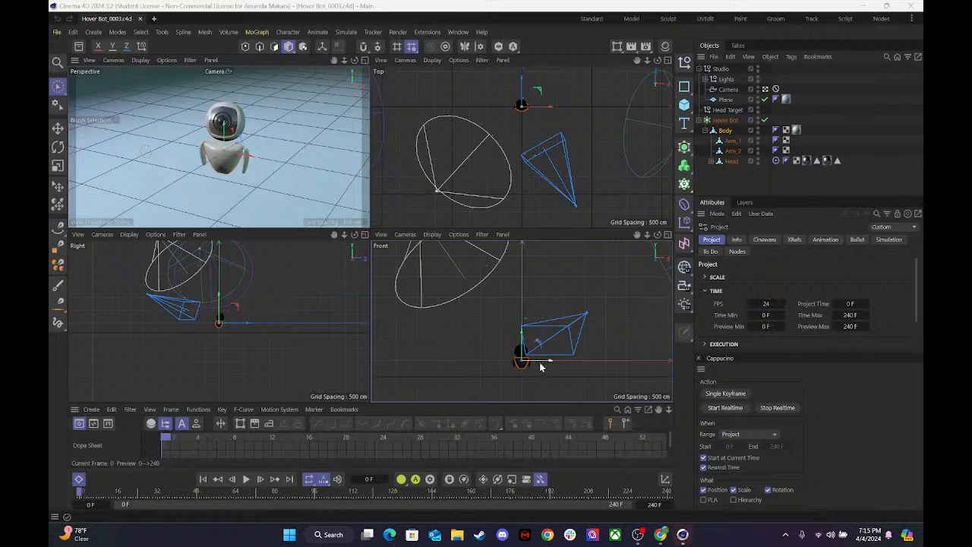
Try moving the Body along X and undo it, and select the Hover Bot parent with its hierarchy collapsed.
left_click_drag(552, 364, 581, 338)
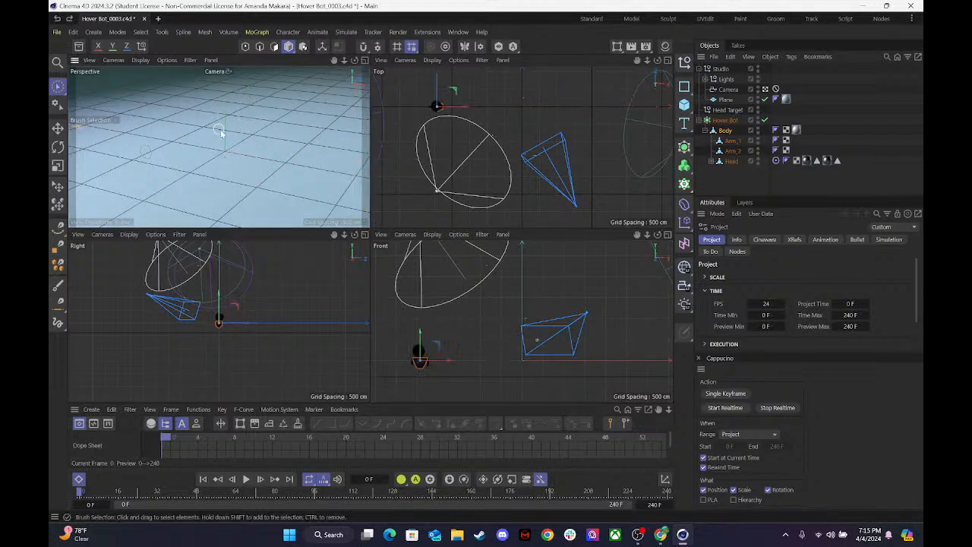
key("ctrl+z")
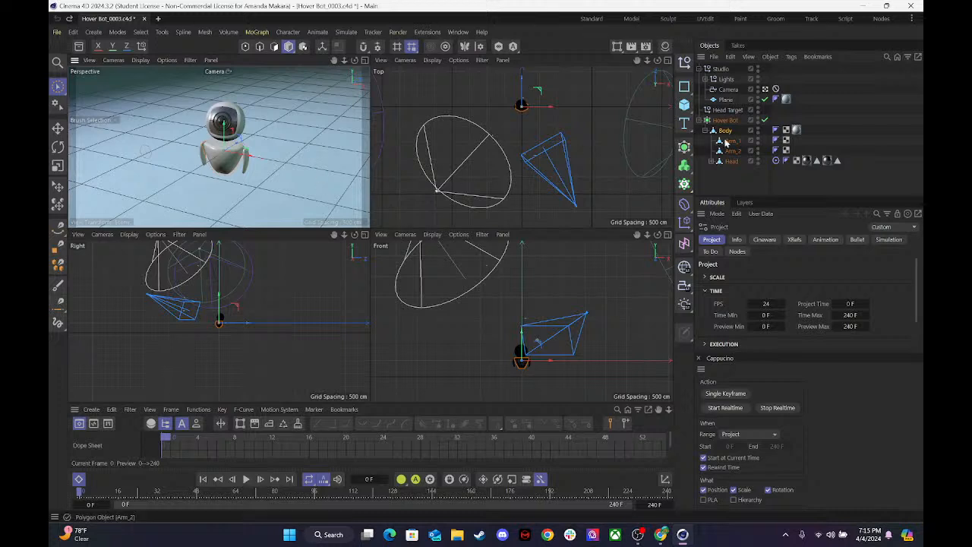
left_click(713, 120)
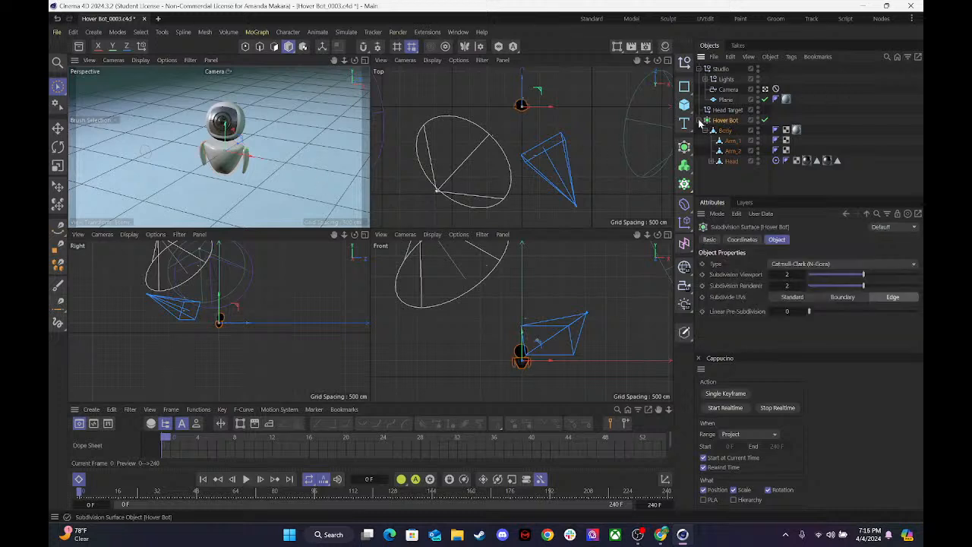
left_click(701, 121)
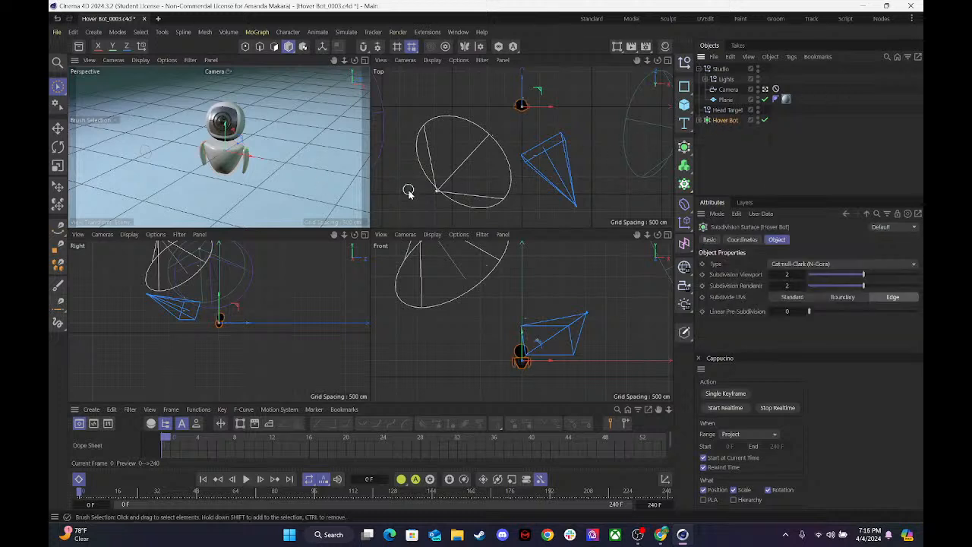
Try moving the whole Hover Bot in the Perspective and Front views, undoing each move.
mouse_move(244, 161)
left_mouse_down()
mouse_move(268, 172)
mouse_move(220, 156)
mouse_move(240, 161)
left_mouse_up()
key("ctrl+z")
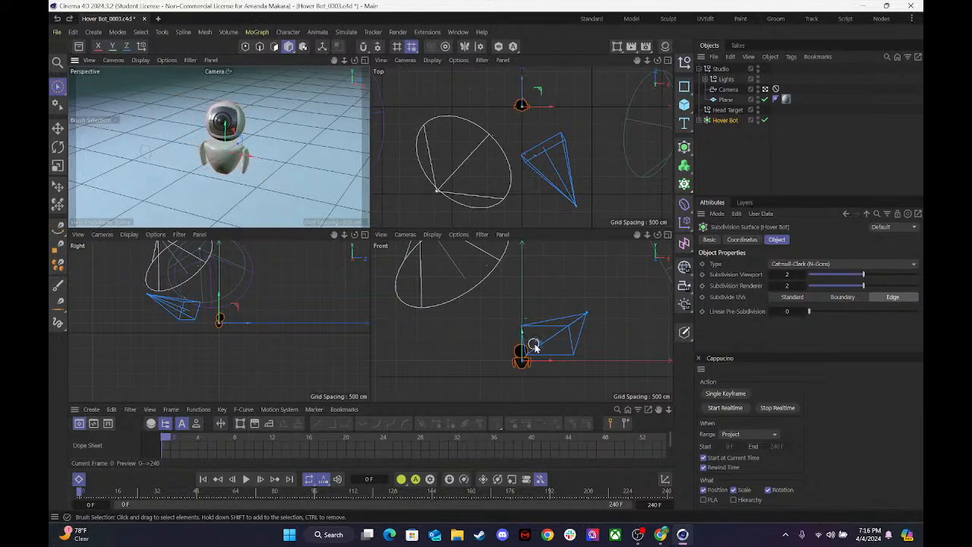
left_click_drag(536, 345, 573, 351)
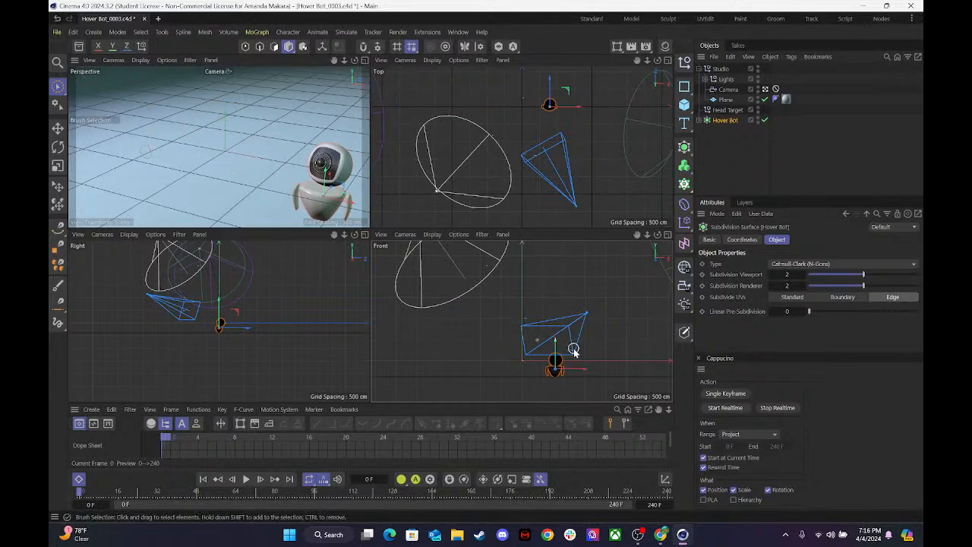
key("ctrl+z")
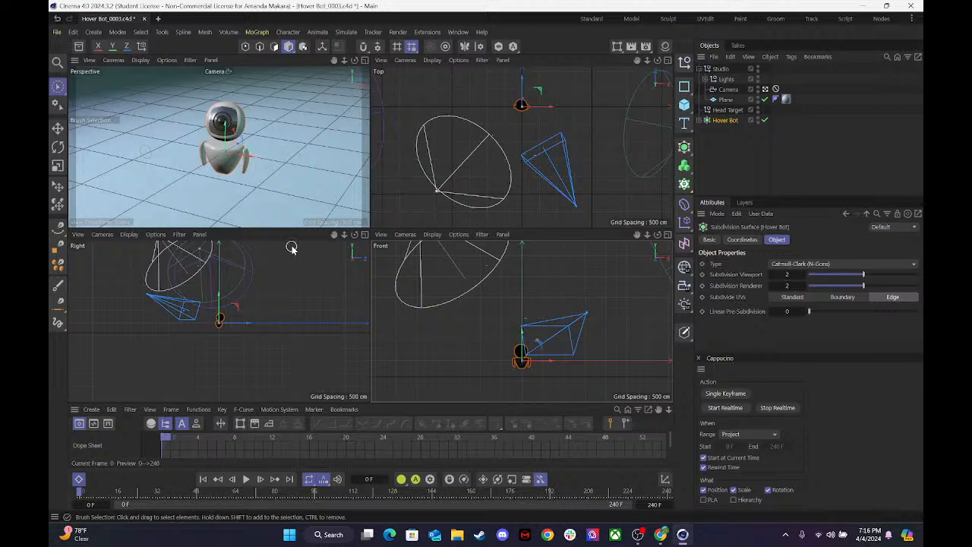
key("ctrl+y")
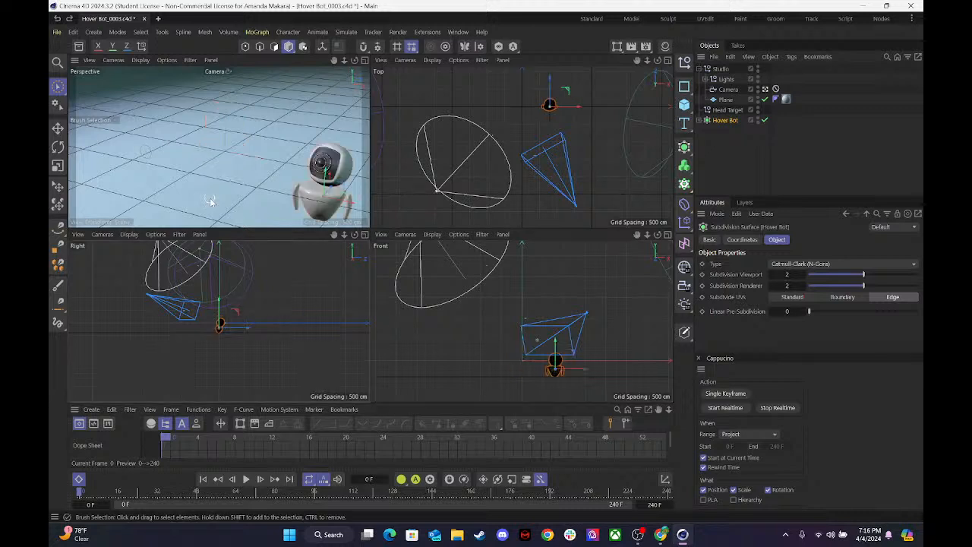
key("ctrl+z")
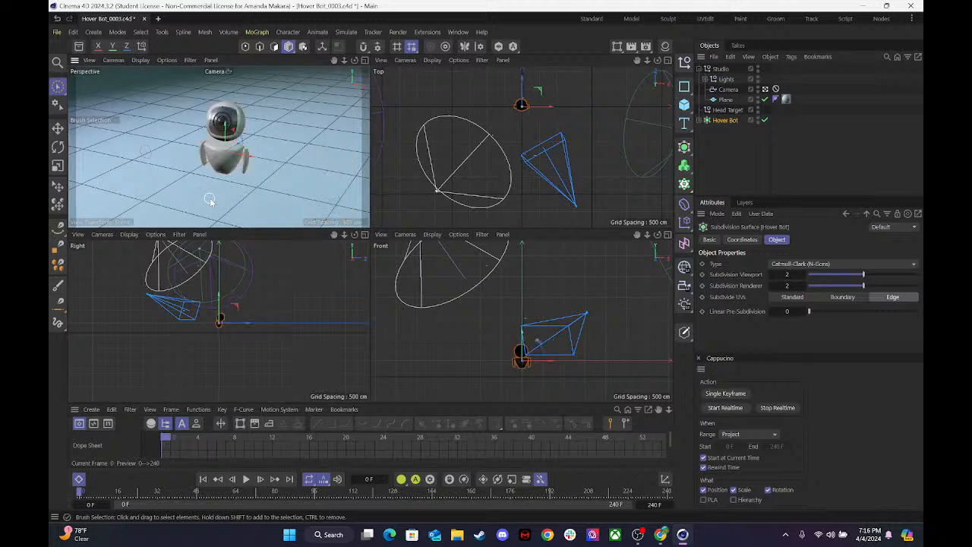
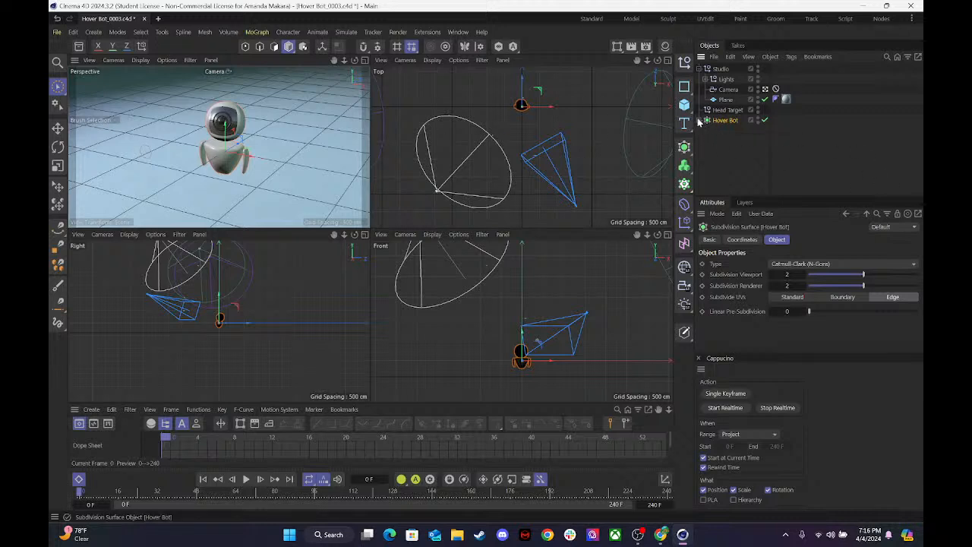
Compare selecting the Body and the Hover Bot parent in the expanded hierarchy, ending with the parent selected and collapsed.
left_click(701, 120)
left_click(724, 132)
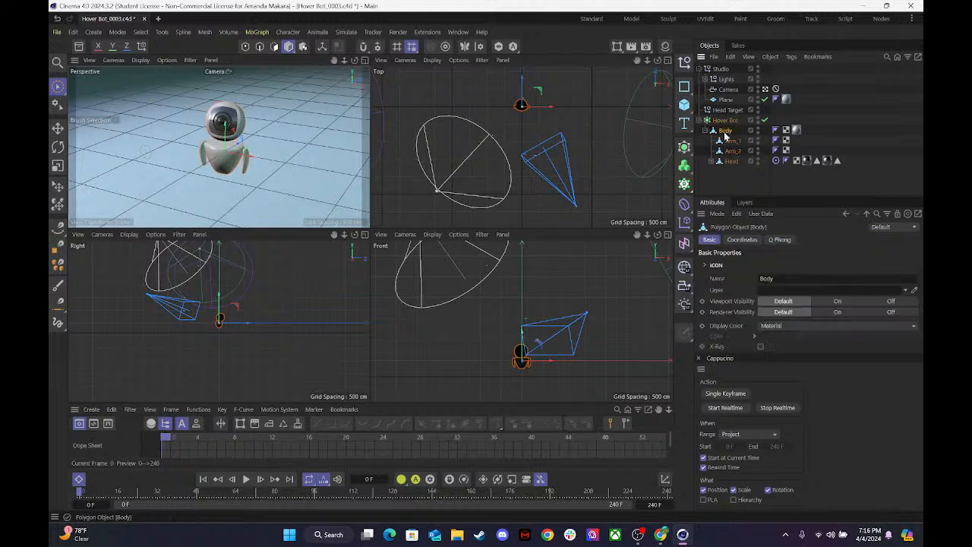
left_click(723, 121)
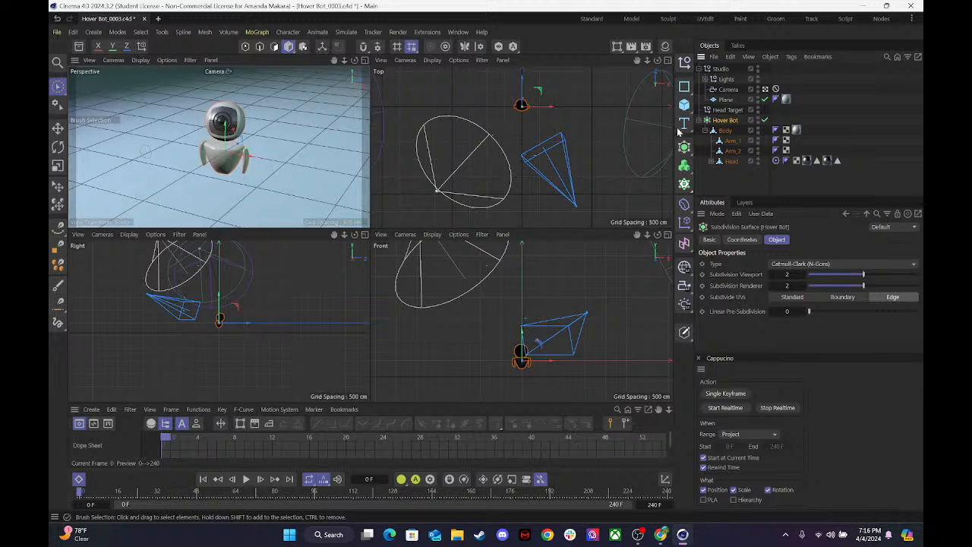
left_click(738, 131)
left_click(724, 132)
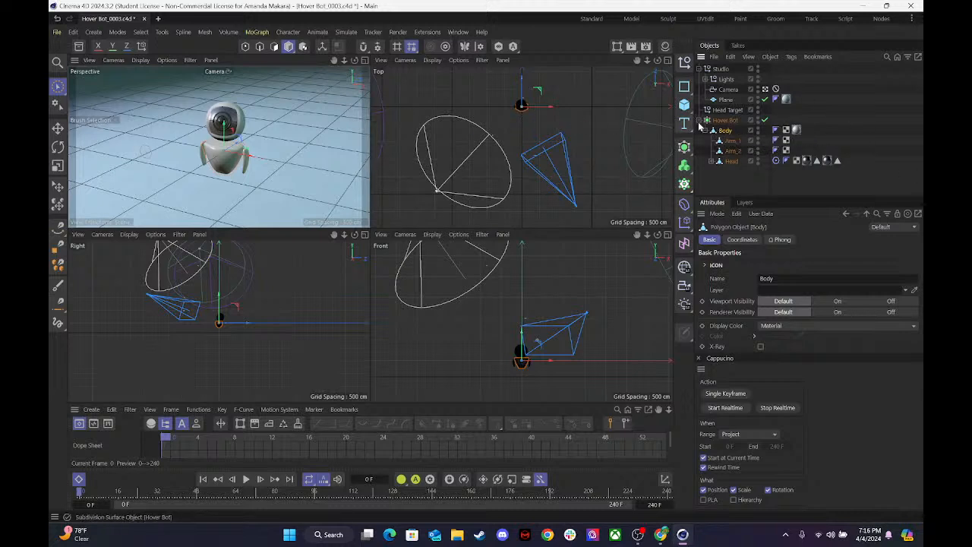
left_click(723, 120)
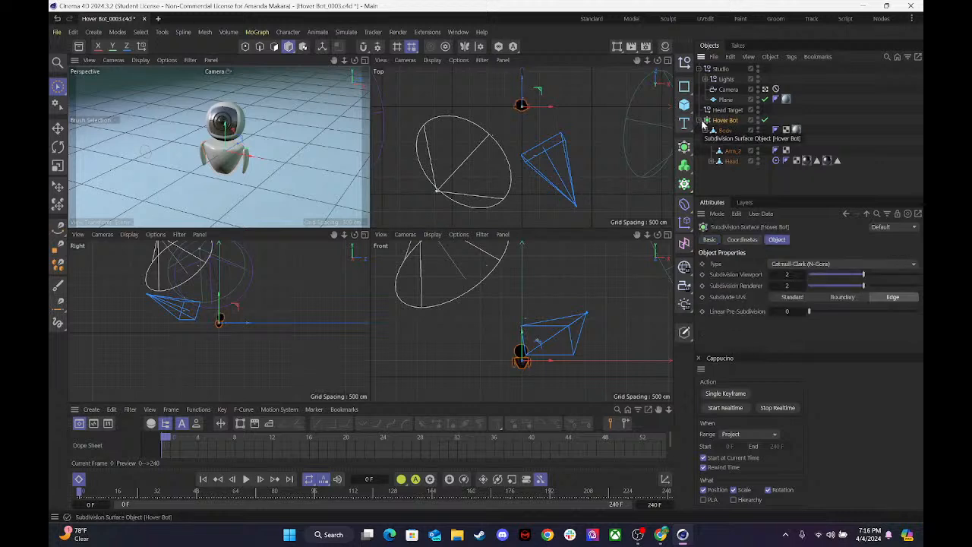
left_click(703, 120)
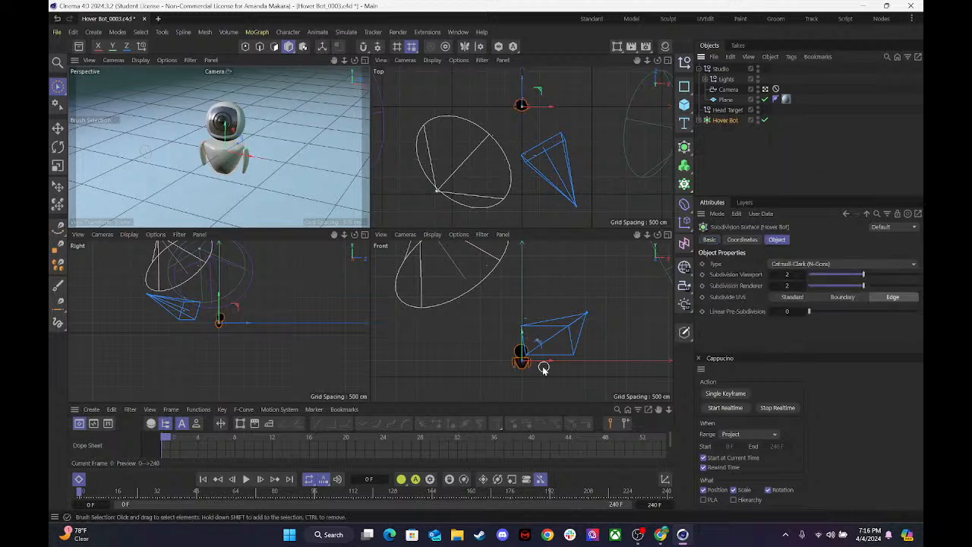
Shift the Hover Bot along negative X out of the camera view, record its path across the Front view with Cappucino realtime, and play it back.
left_click_drag(549, 364, 442, 363)
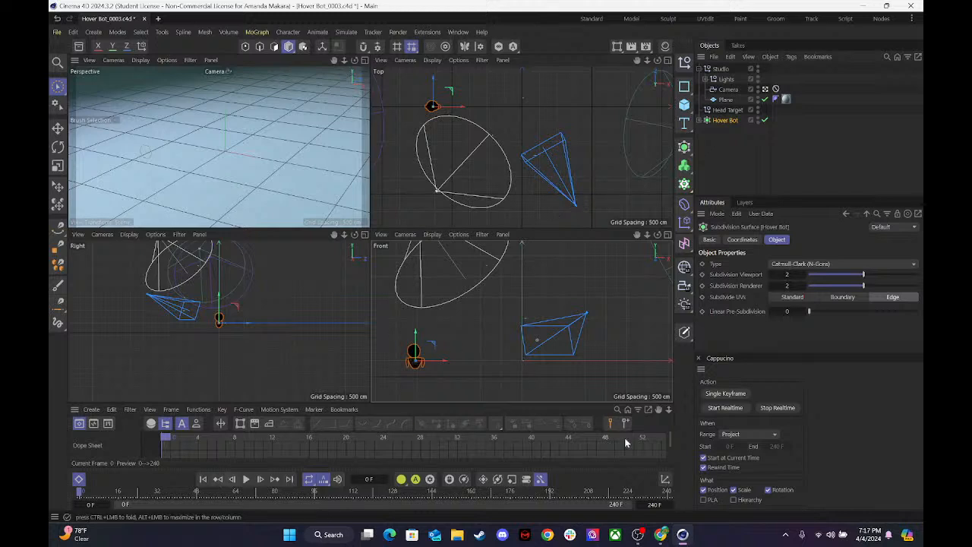
left_click(720, 412)
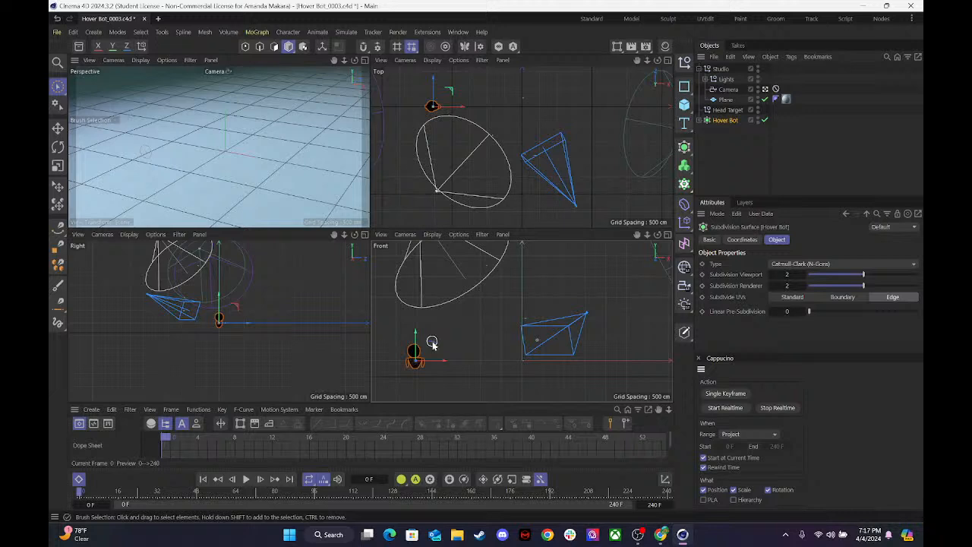
mouse_move(432, 347)
left_mouse_down()
mouse_move(425, 343)
mouse_move(516, 347)
mouse_move(549, 336)
mouse_move(520, 352)
mouse_move(560, 346)
mouse_move(542, 341)
mouse_move(520, 353)
mouse_move(752, 319)
left_mouse_up()
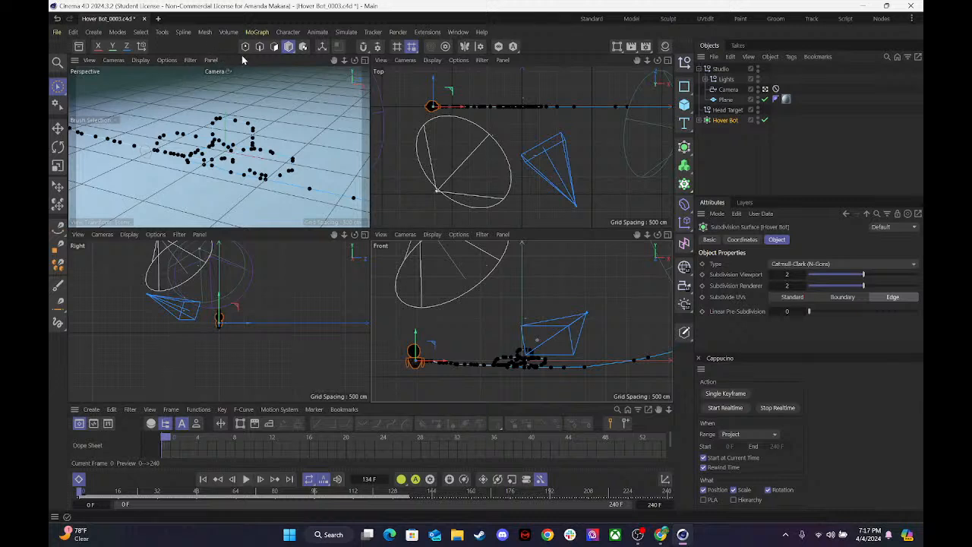
left_click(248, 482)
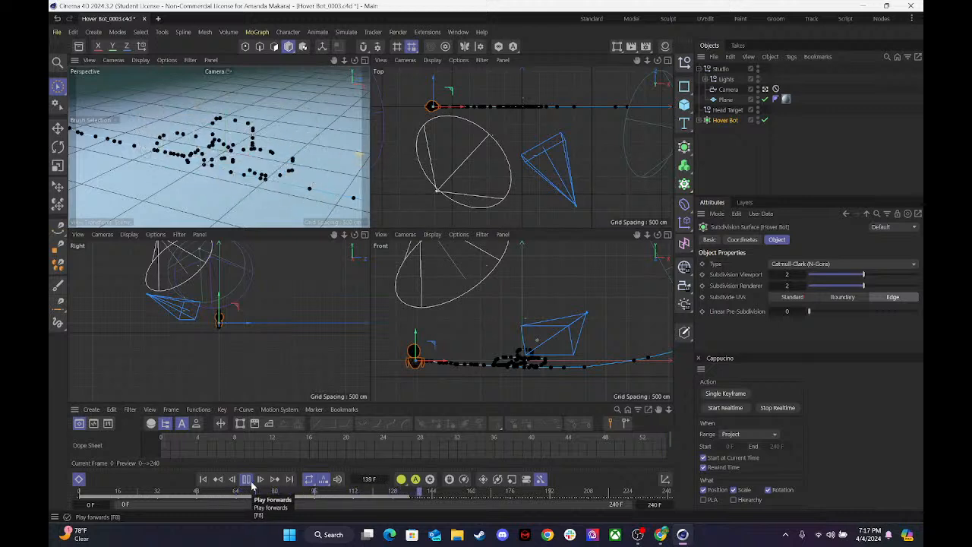
left_click(246, 479)
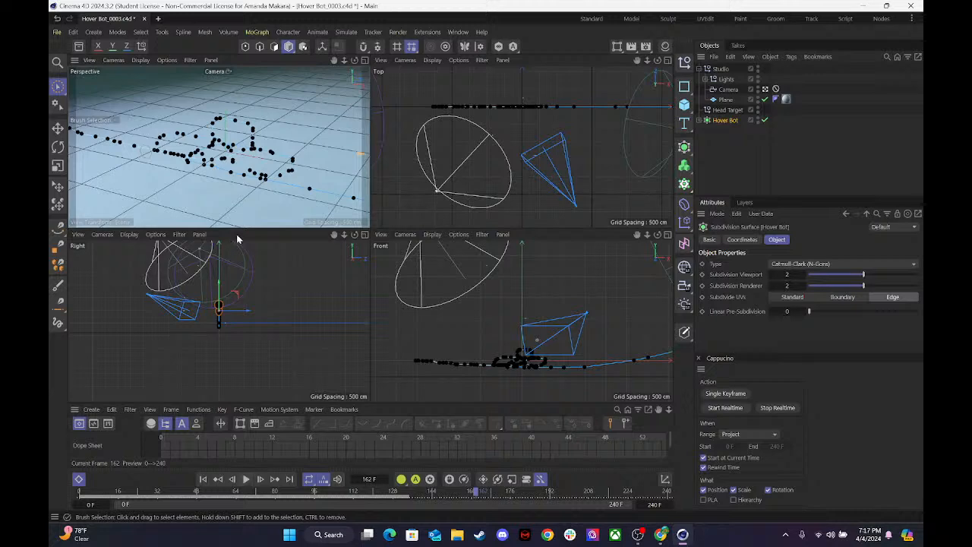
Maximize the Perspective view and enlarge the Dope Sheet so the whole range of recorded Hover Bot keys fits.
left_click(364, 61)
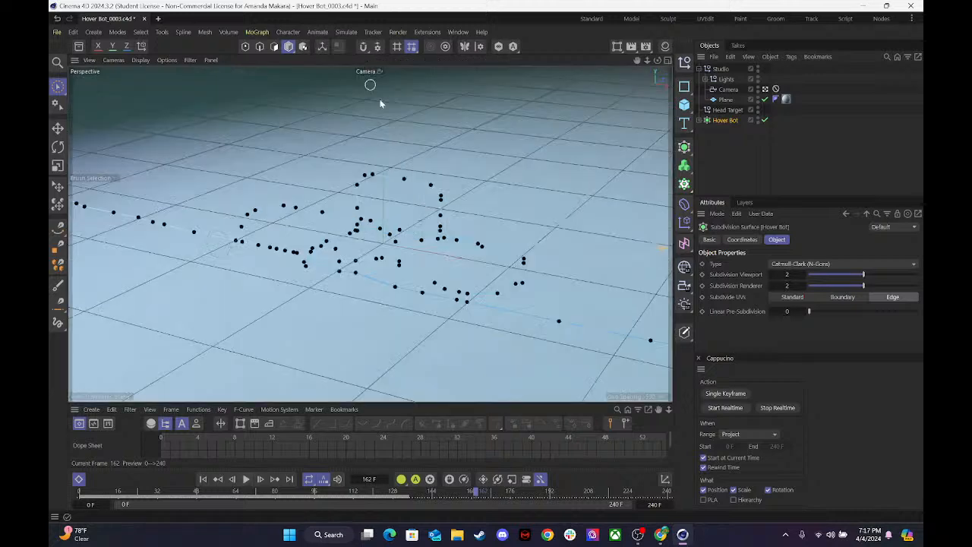
left_click_drag(304, 405, 331, 295)
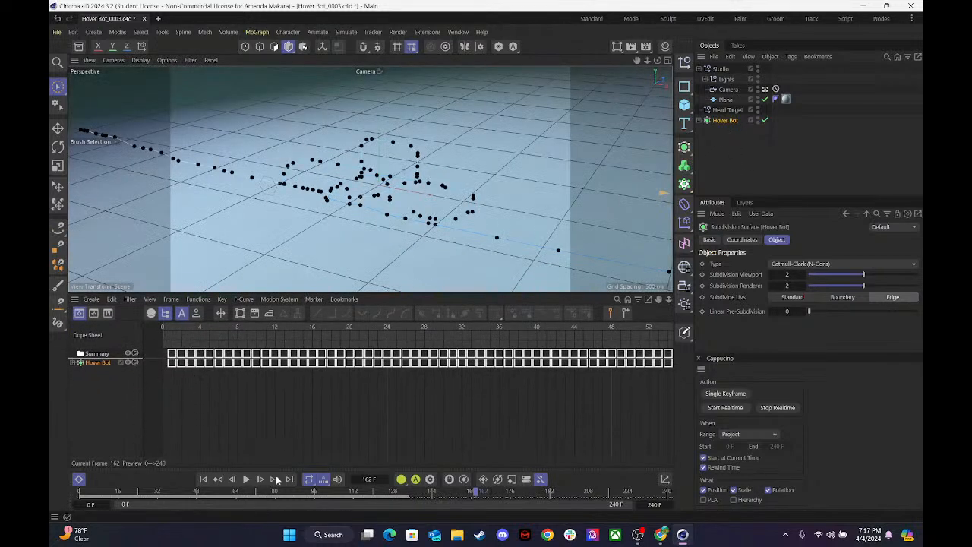
scroll(439, 409, "down", 1)
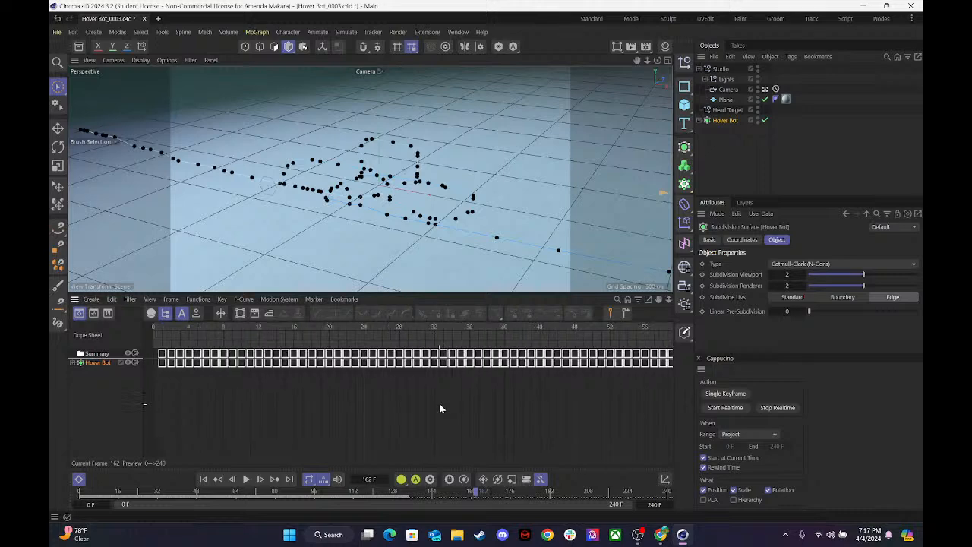
right_click_drag(439, 404, 351, 405, "alt")
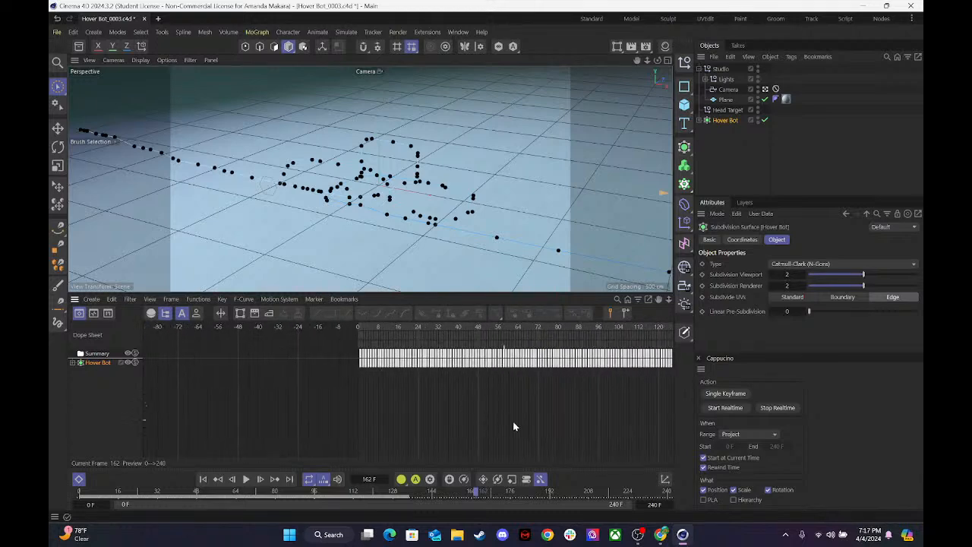
middle_click_drag(563, 403, 422, 404, "alt")
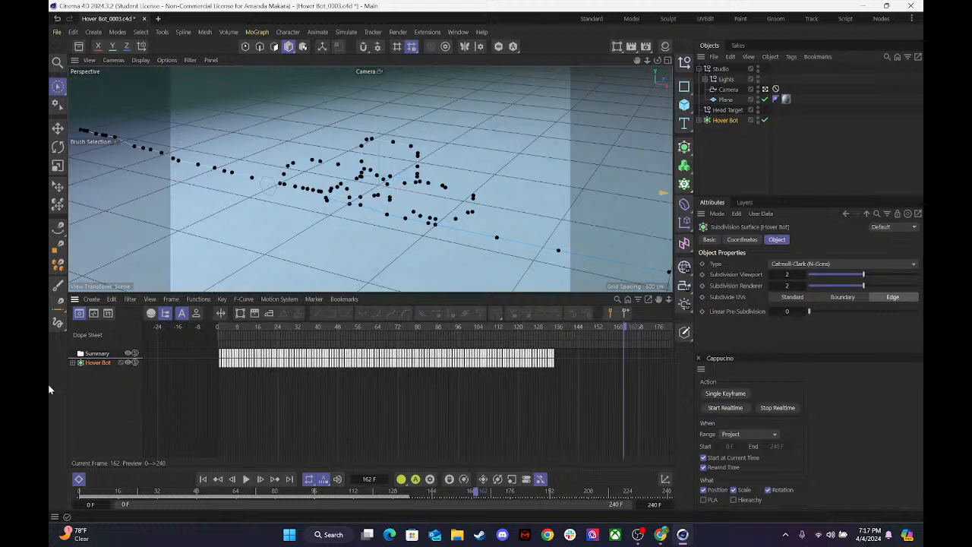
Show the Hover Bot's recorded keys in F-Curve mode and expand its position, scale and rotation tracks.
left_click(91, 364)
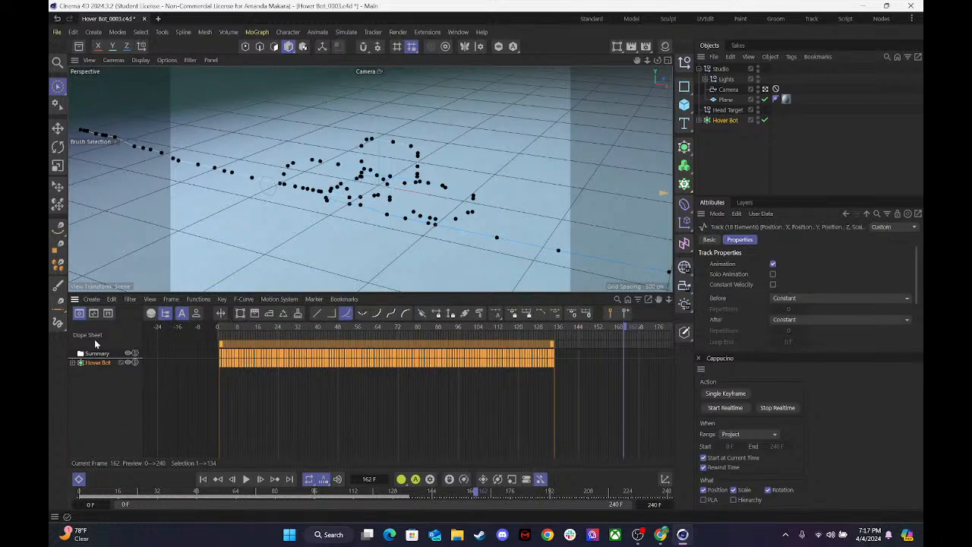
left_click(97, 316)
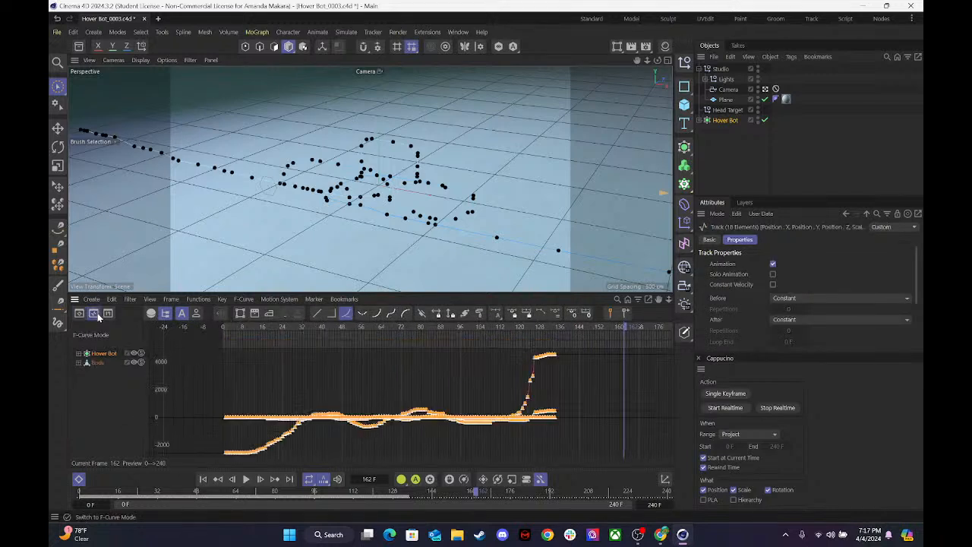
left_click(449, 386)
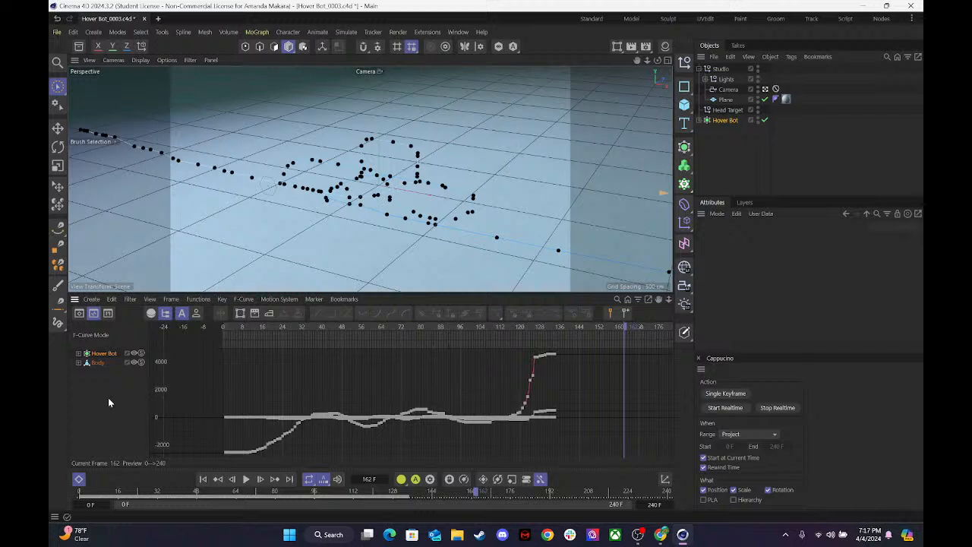
left_click(77, 353)
left_click(107, 363)
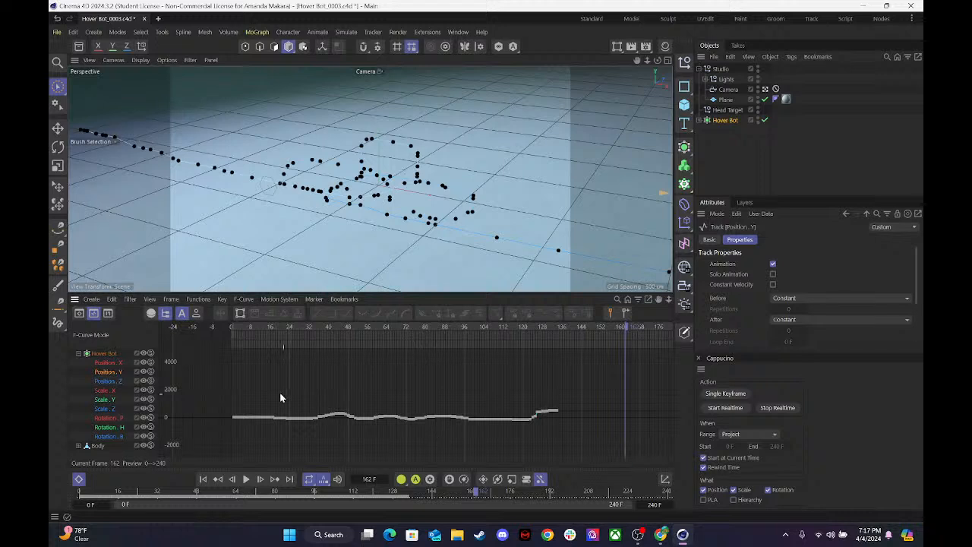
left_click(105, 354)
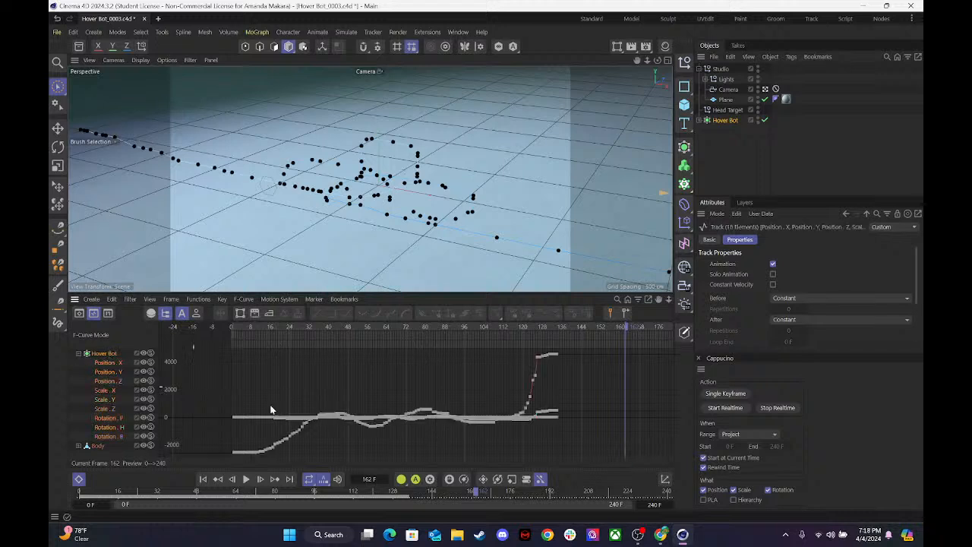
left_click(134, 351)
Delete the Hover Bot's Scale X, Y and Z tracks.
left_click(103, 389)
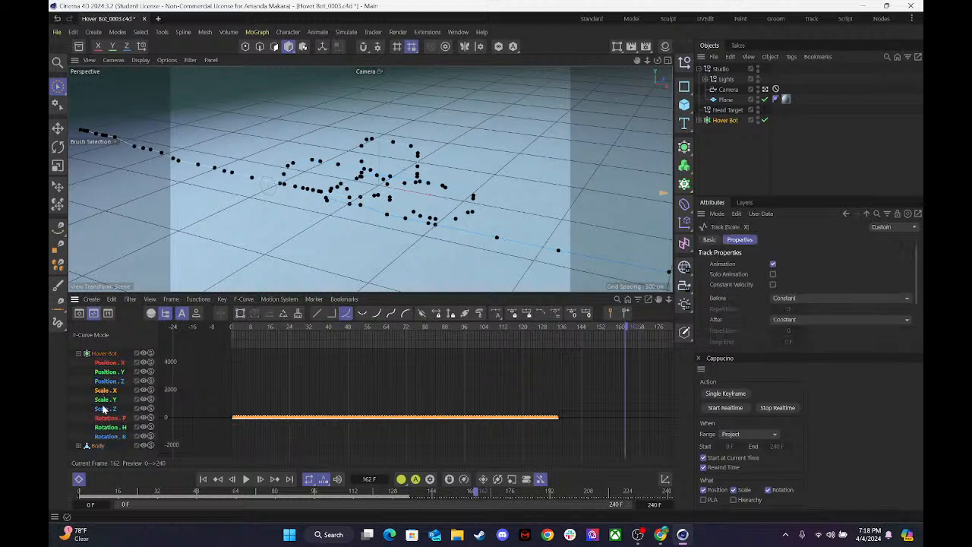
left_click(105, 410, "shift")
key("Delete")
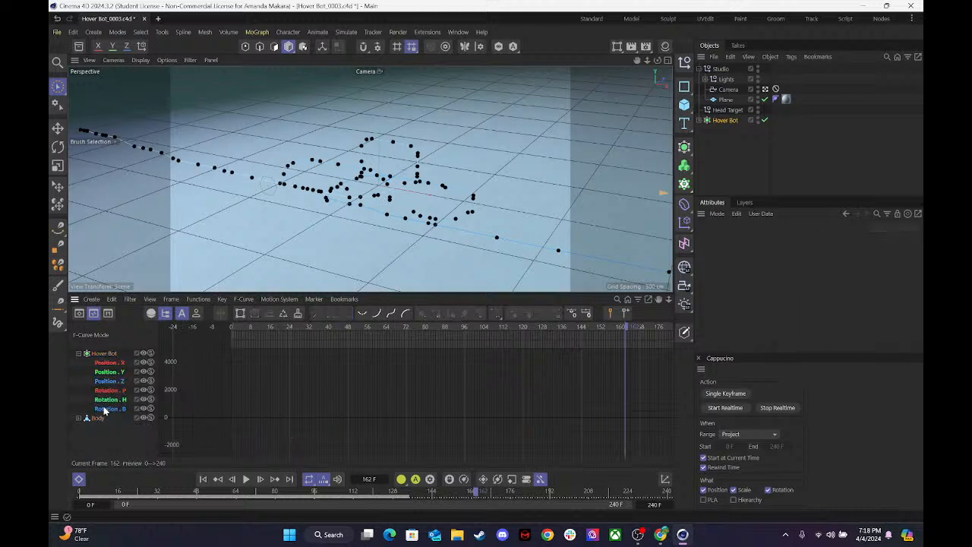
Delete the Hover Bot's Rotation P, H and B tracks and its Position Z track.
left_click(106, 390)
left_click(105, 409, "shift")
key("Delete")
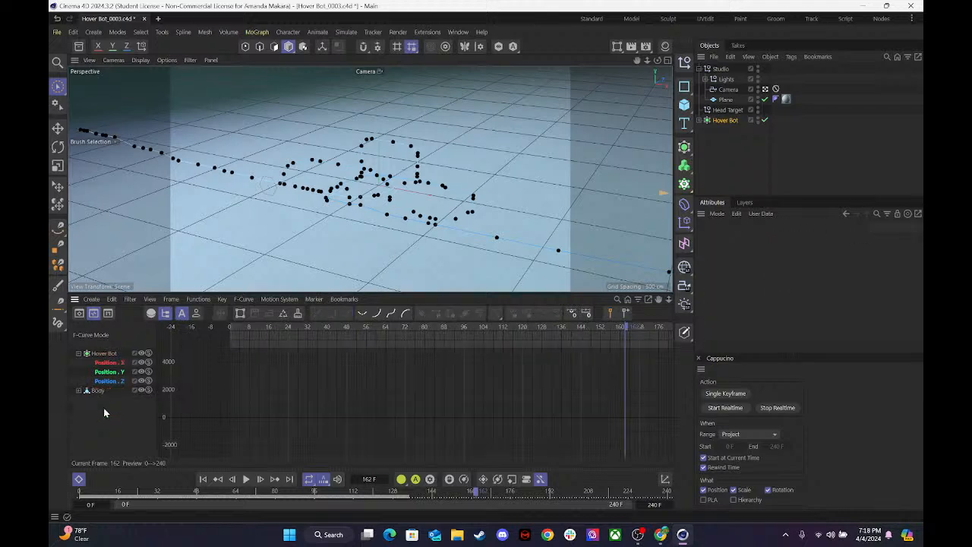
left_click(99, 385)
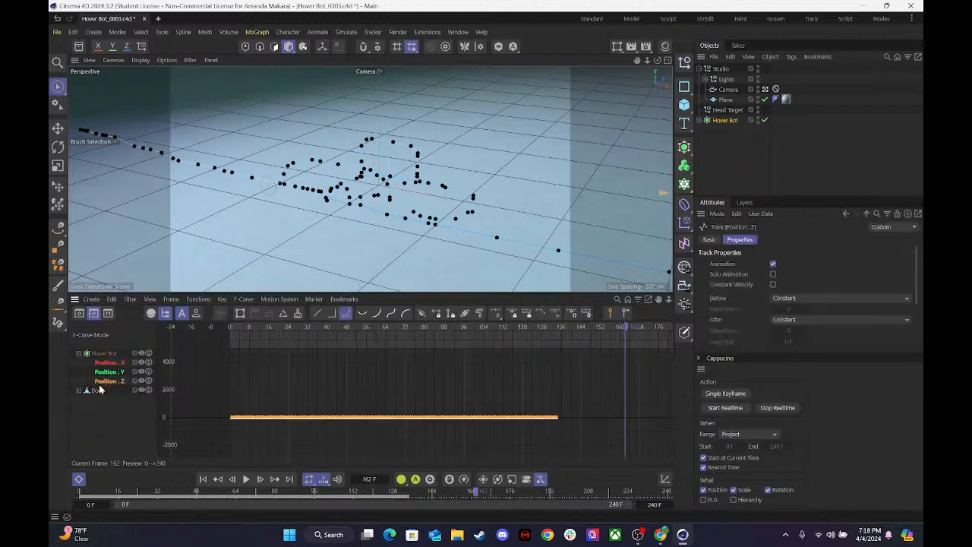
key("Delete")
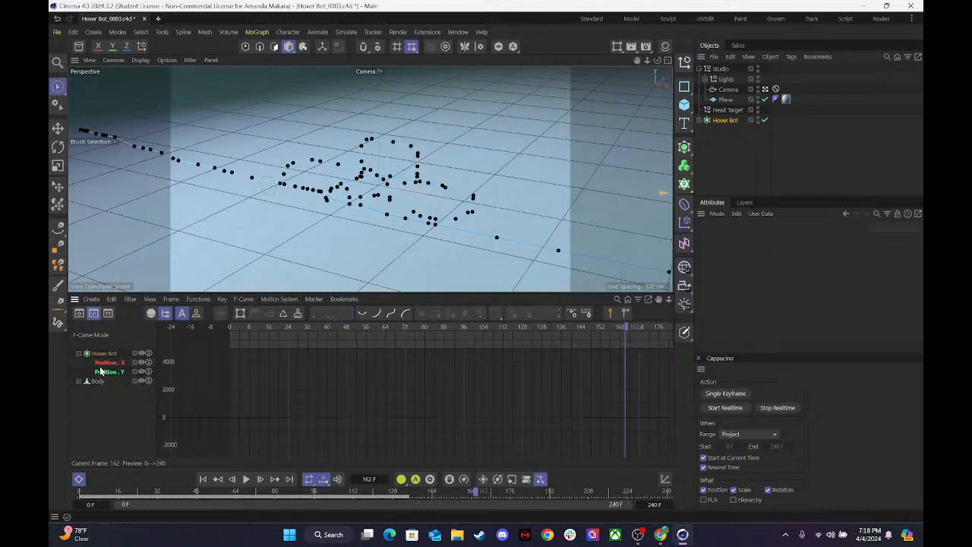
Compare the Position X and Position Y curves, and examine Position X by framing it and marking groups of keys along its length.
left_click(96, 361)
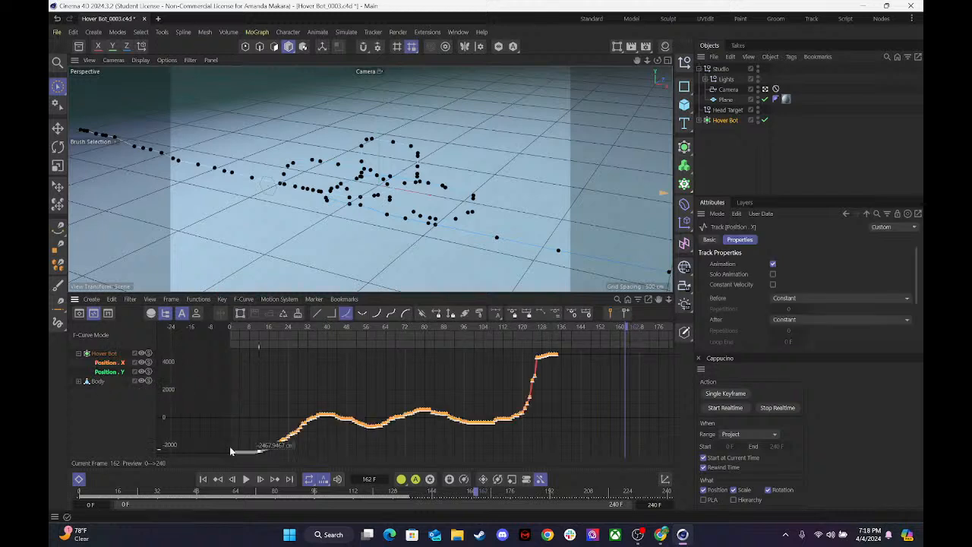
left_click(106, 371, "shift")
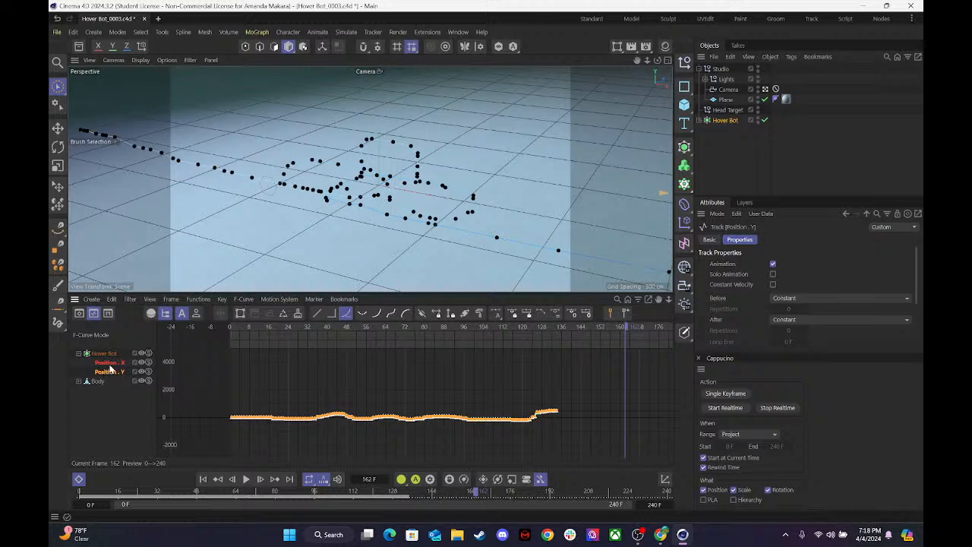
left_click(108, 364)
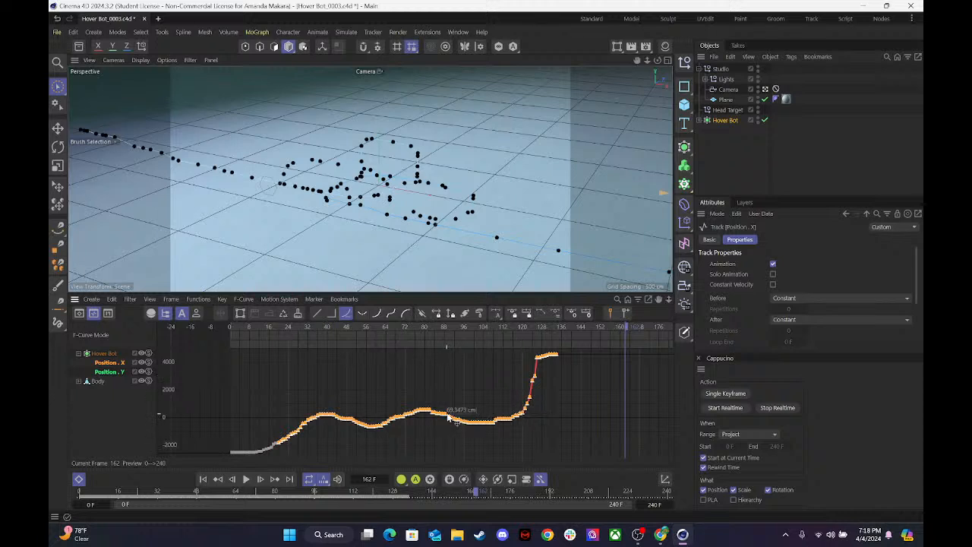
key("h")
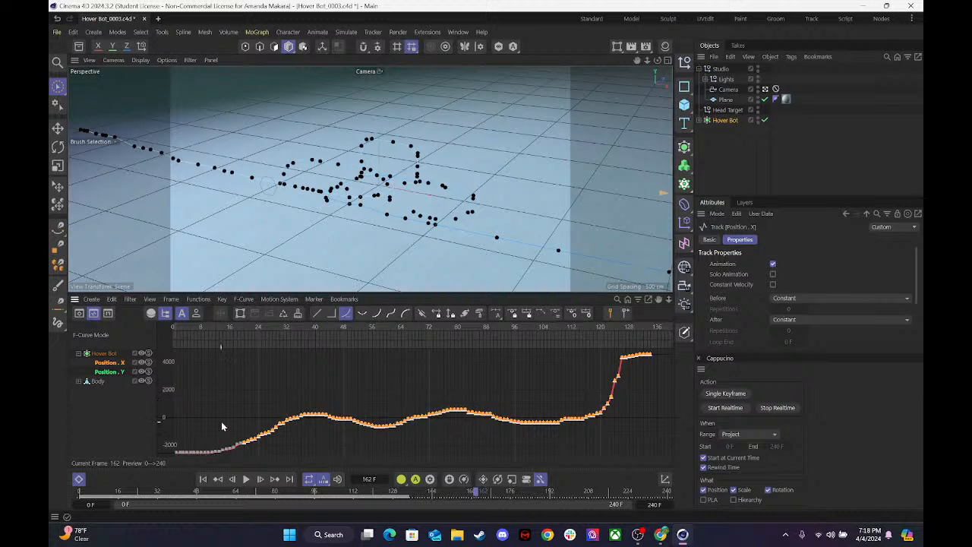
left_click_drag(193, 412, 287, 454)
left_click_drag(358, 400, 403, 435)
left_click_drag(505, 396, 571, 437)
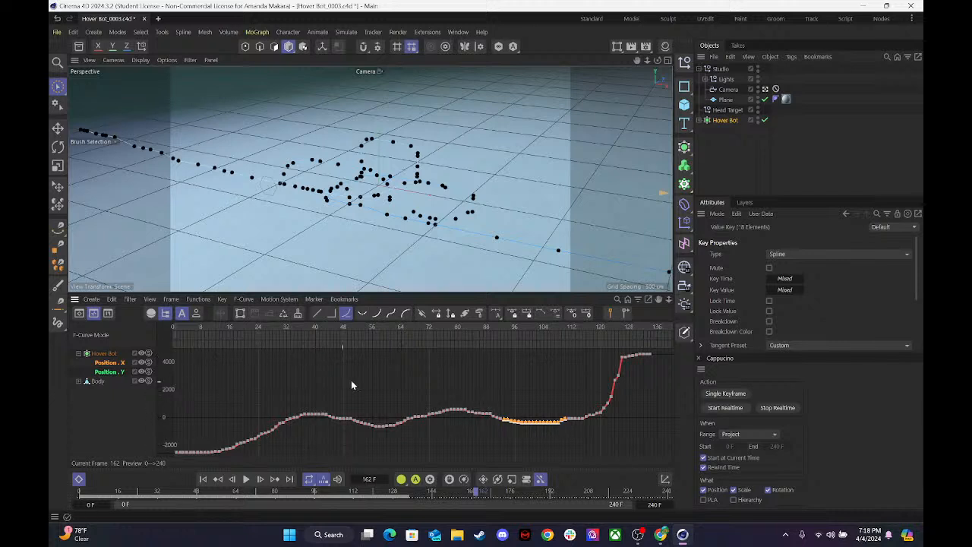
Display the Position X and Position Y curves together, select all of their keys, and clear the key selection.
left_click(104, 362)
left_click(105, 373, "shift")
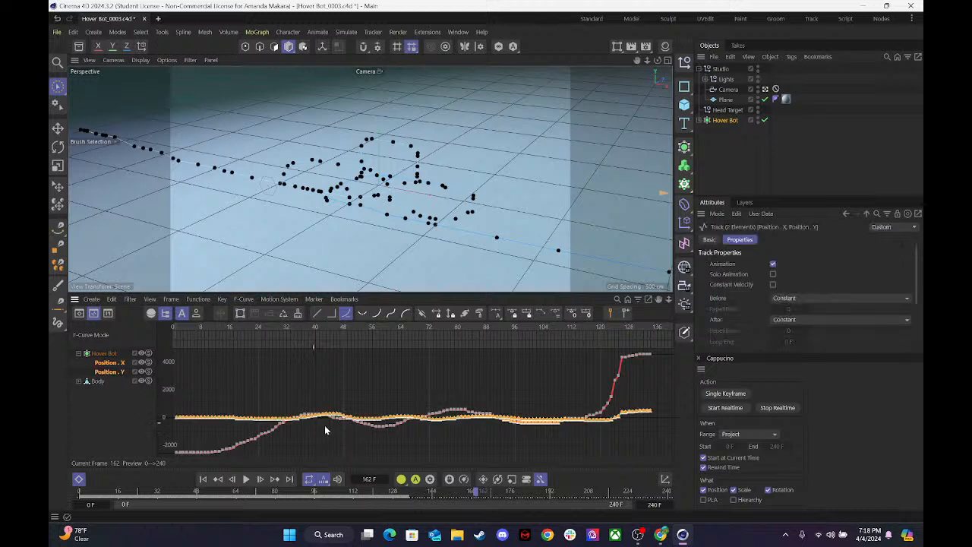
left_click_drag(663, 447, 148, 313)
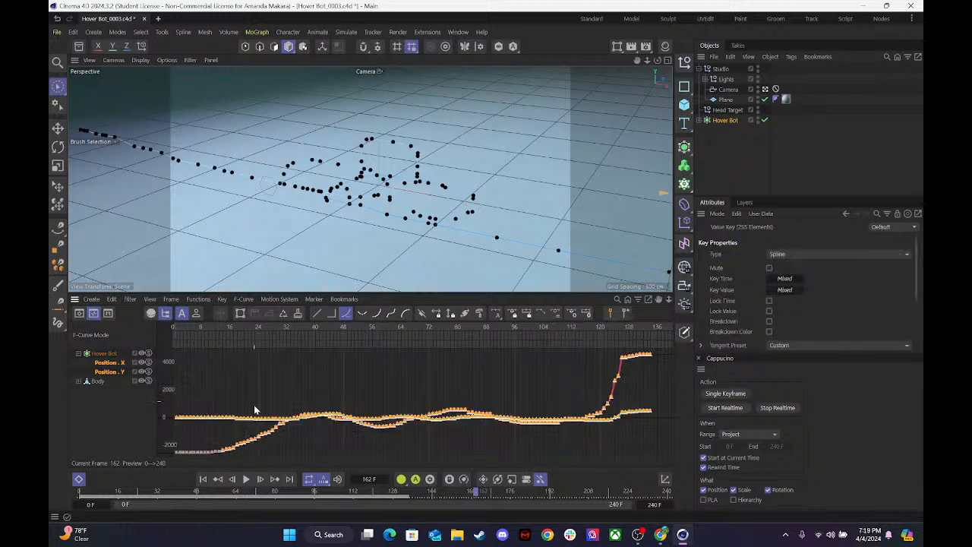
left_click_drag(226, 458, 169, 431, "shift")
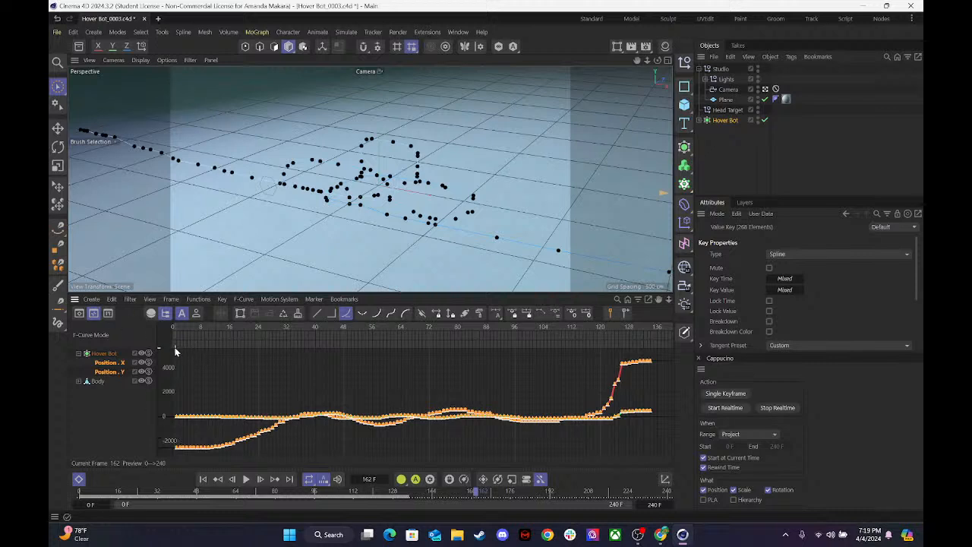
left_click(174, 354)
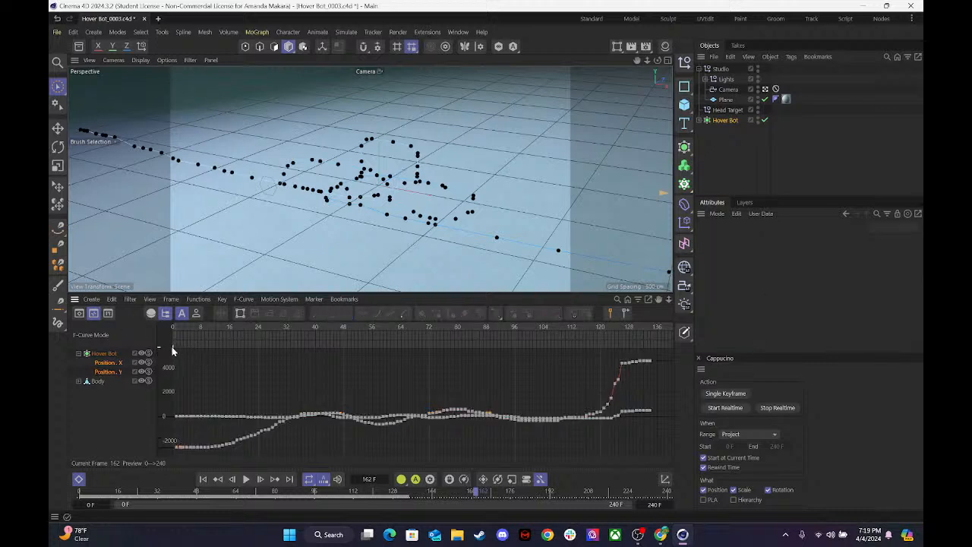
Reselect the Hover Bot and its tracks in the F-Curve list to show their curves together.
left_click(108, 363)
left_click(111, 393)
left_click(111, 363)
left_click(111, 354)
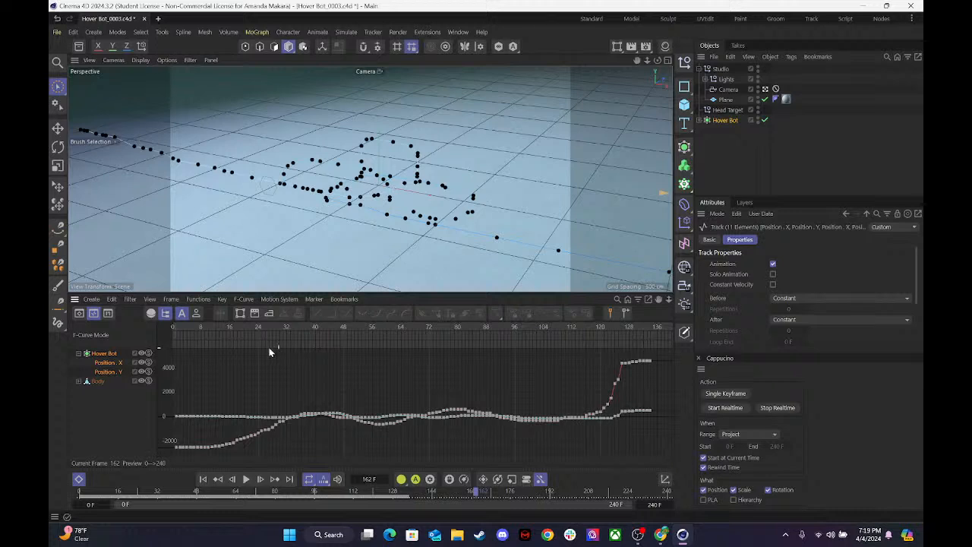
Select all Position X and Position Y keys and simplify them with a time of 0.80 F.
left_click_drag(173, 351, 674, 459)
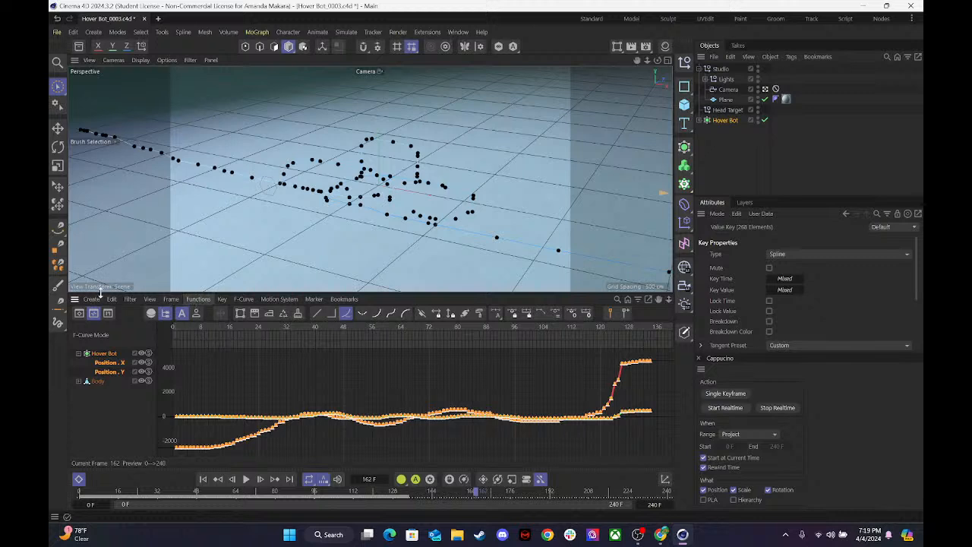
left_click(198, 301)
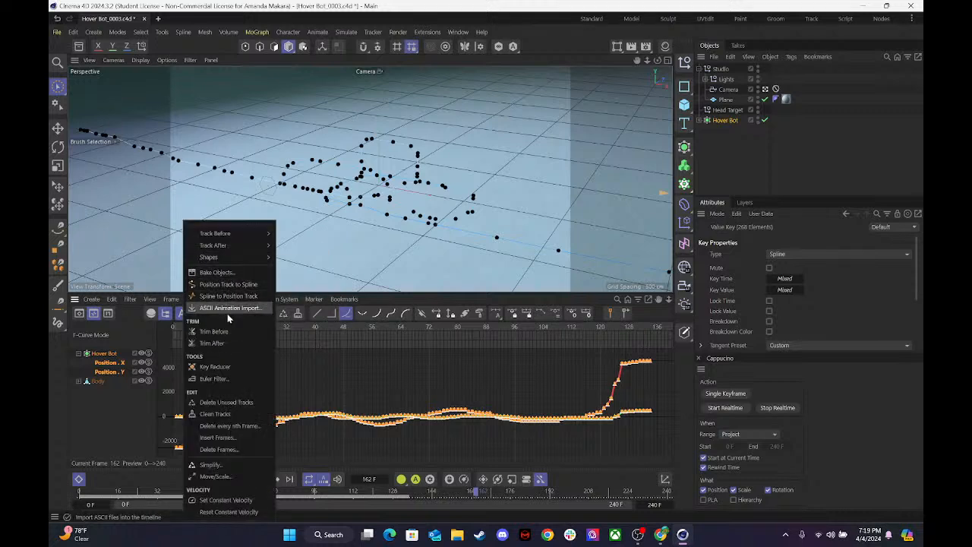
left_click(211, 464)
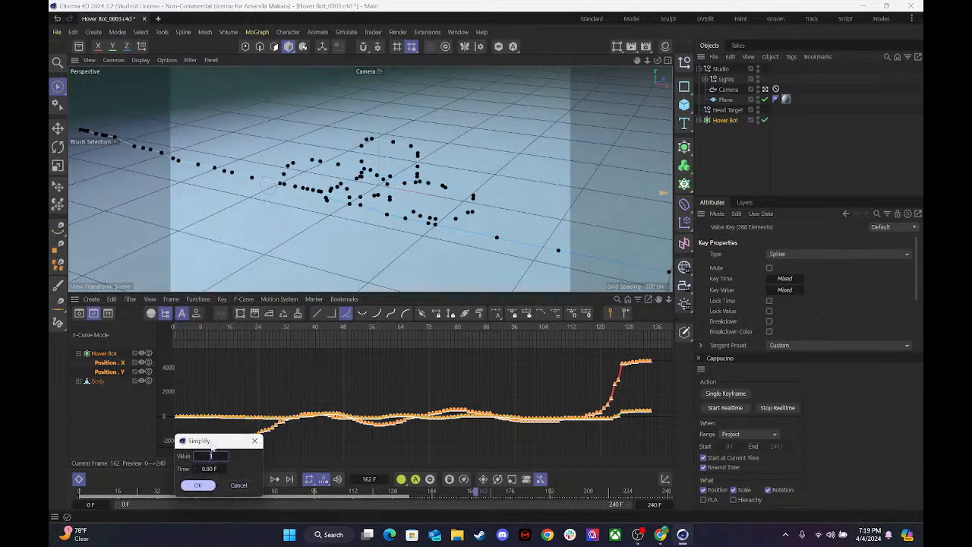
left_click_drag(272, 430, 360, 283)
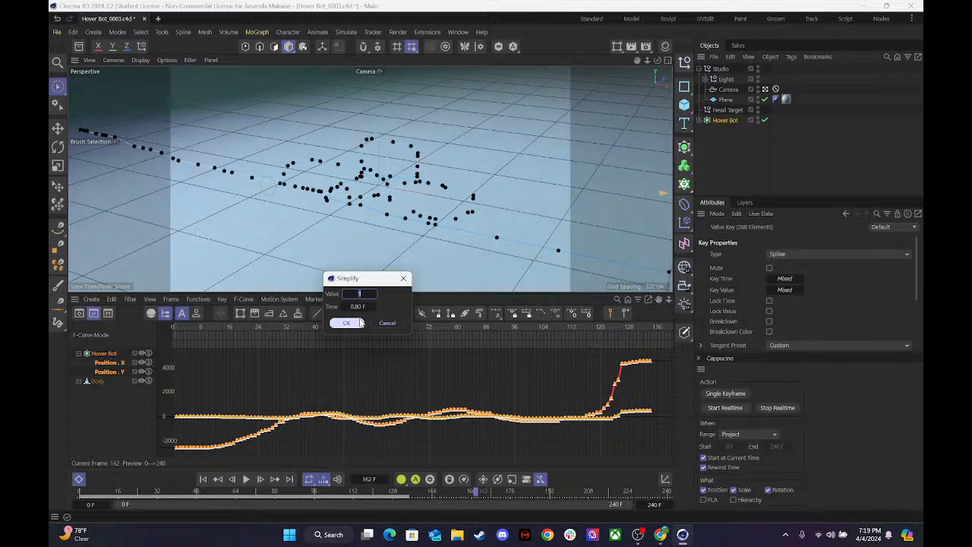
left_click(360, 293)
left_click(346, 324)
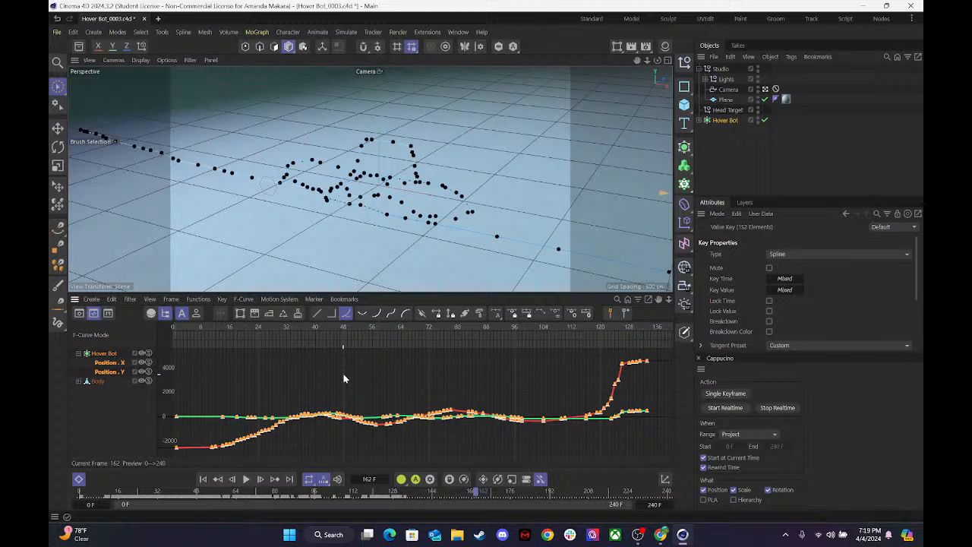
Simplify the selected Position X and Position Y keys a second time at 0.80 F, and clear the key selection.
left_click(193, 299)
left_click(231, 460)
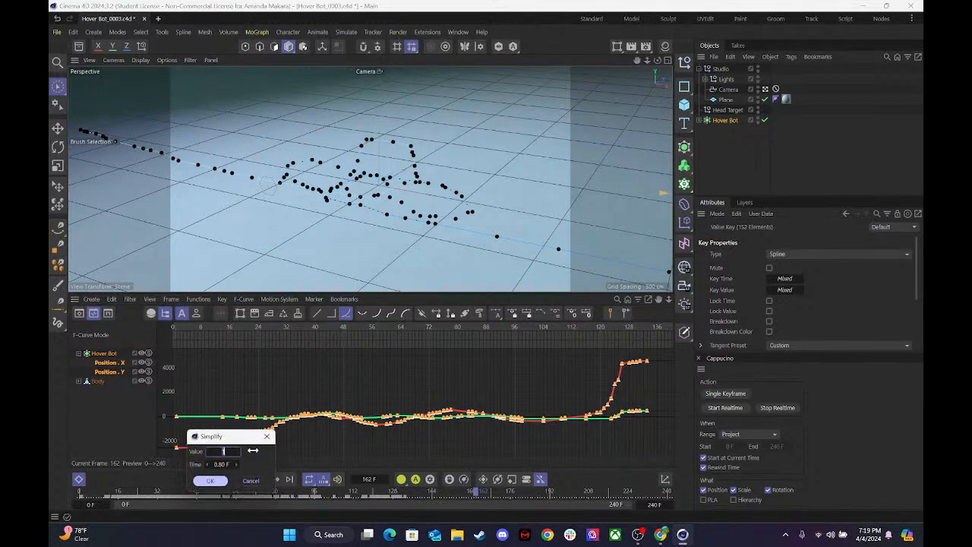
left_click_drag(239, 439, 432, 283)
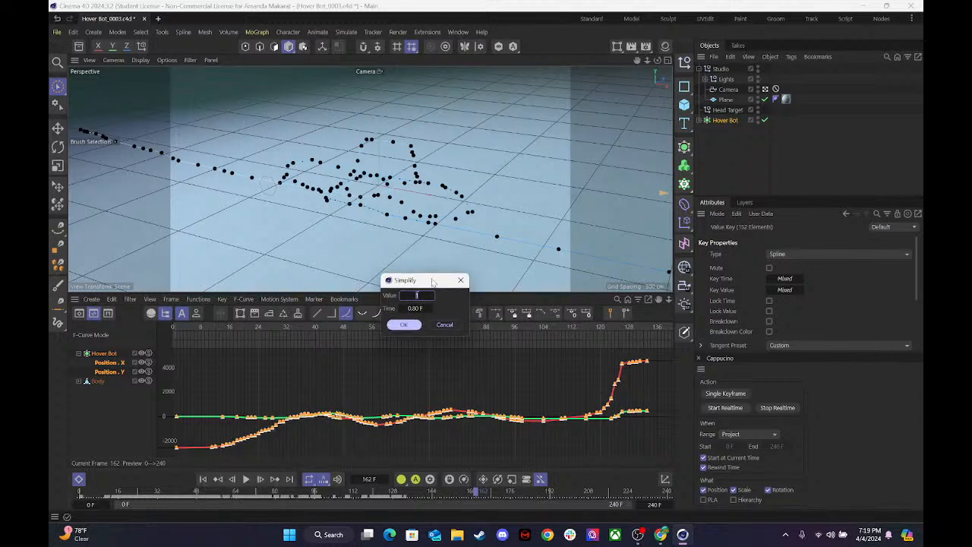
left_click(403, 325)
left_click(370, 366)
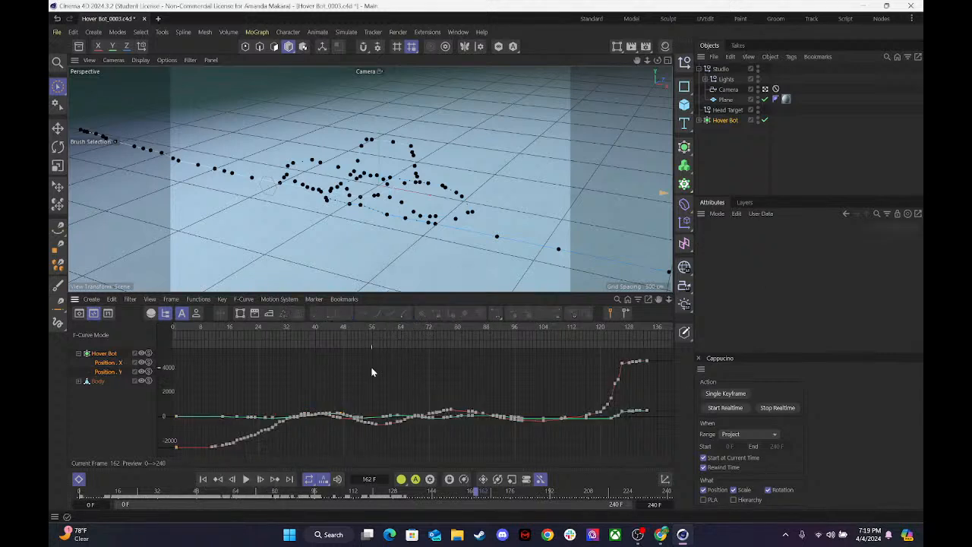
Show only the Position X curve and delete its keys between about frames 10–21 and 24–35.
left_click(104, 364)
left_click(106, 372)
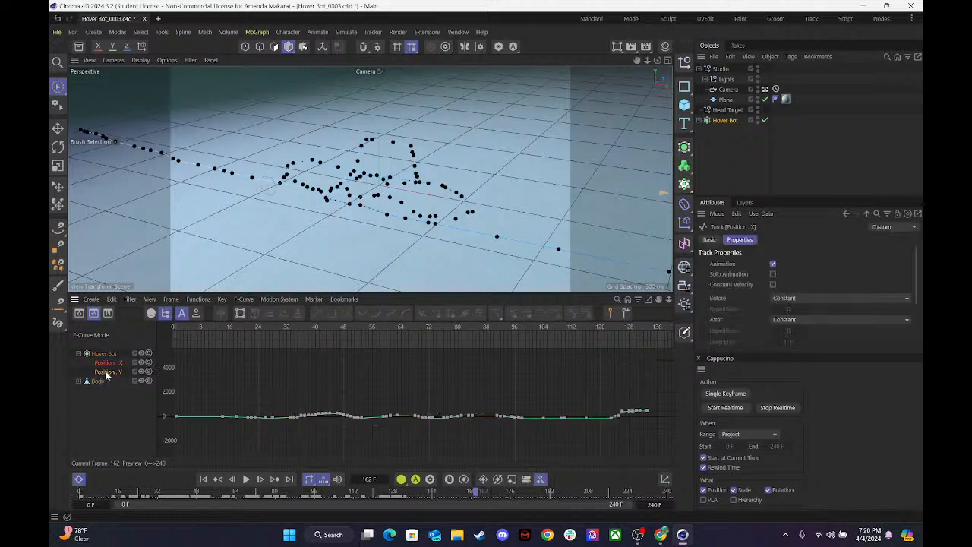
left_click(105, 363)
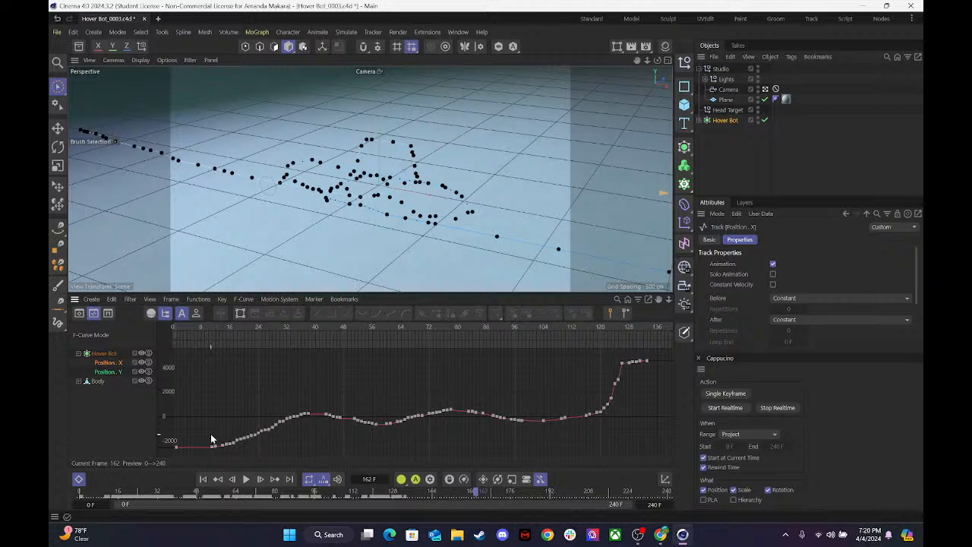
left_click_drag(206, 434, 247, 458)
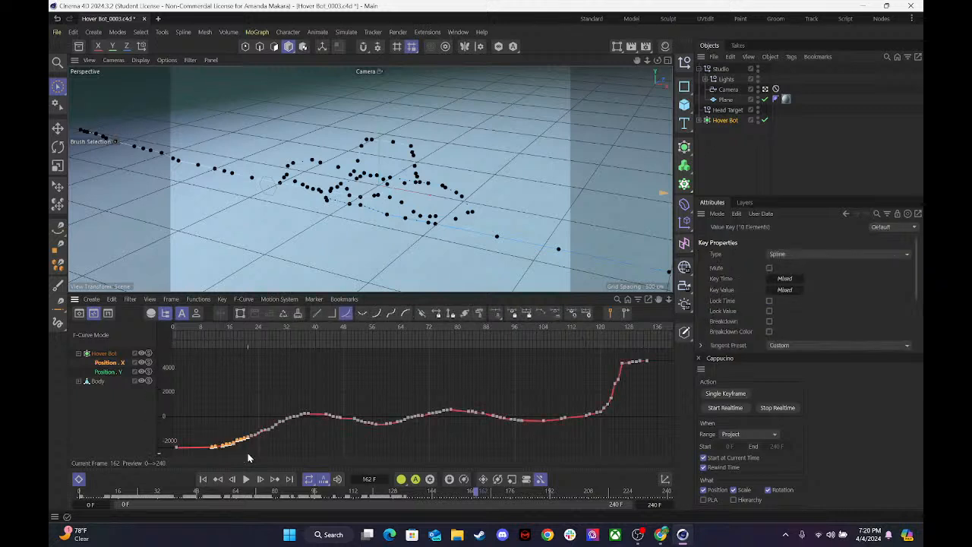
key("Delete")
left_click_drag(261, 412, 298, 439)
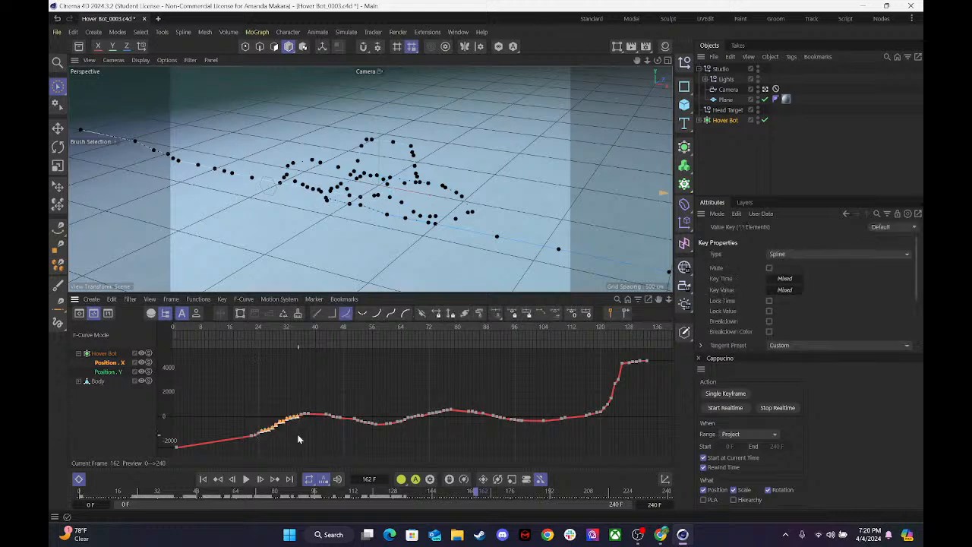
key("Delete")
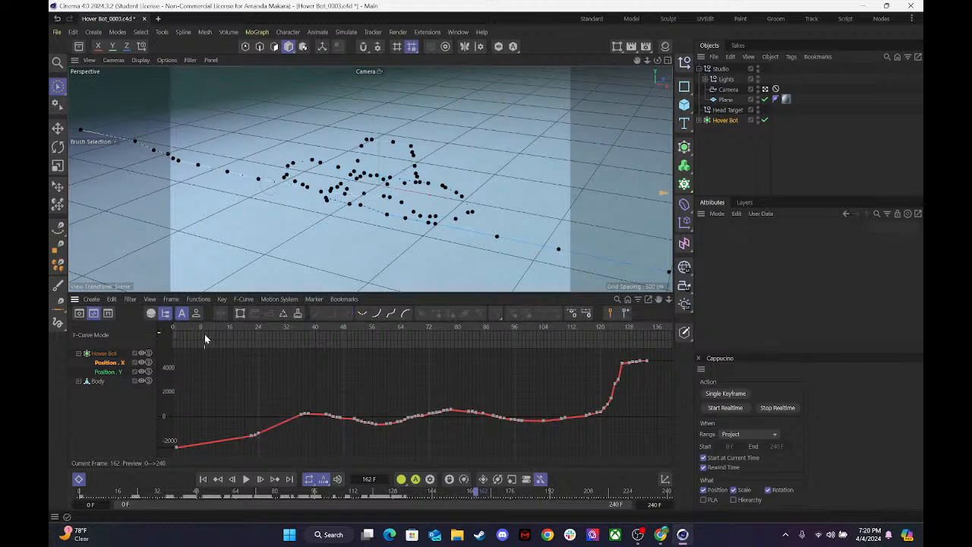
Scrub to frame 106 and delete the Position X keys between about frames 50 and 55.
left_click_drag(201, 330, 550, 312)
left_click_drag(350, 408, 367, 435)
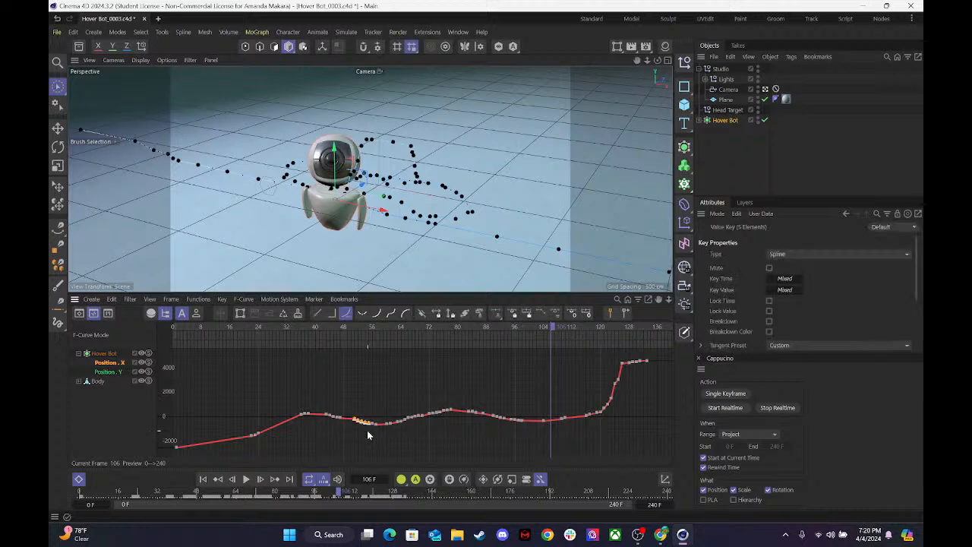
key("Delete")
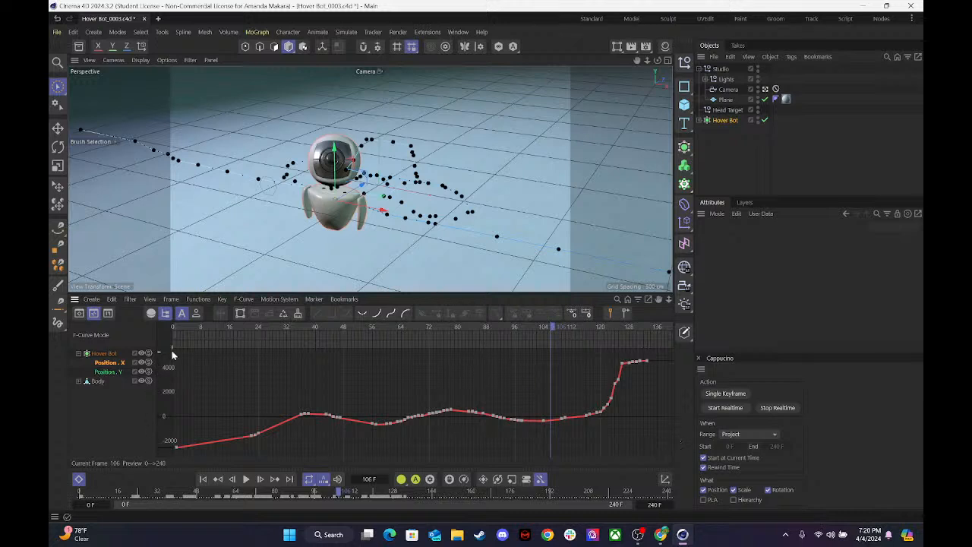
Select the remaining Position X keys and simplify them with a value of 1 and a time of 0.80 F.
left_click_drag(179, 349, 663, 459)
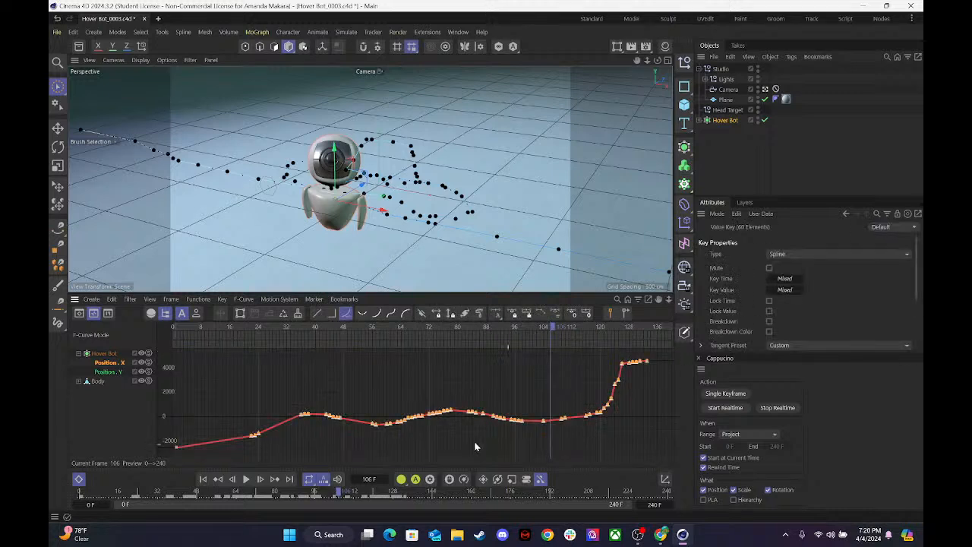
left_click(199, 298)
left_click(210, 464)
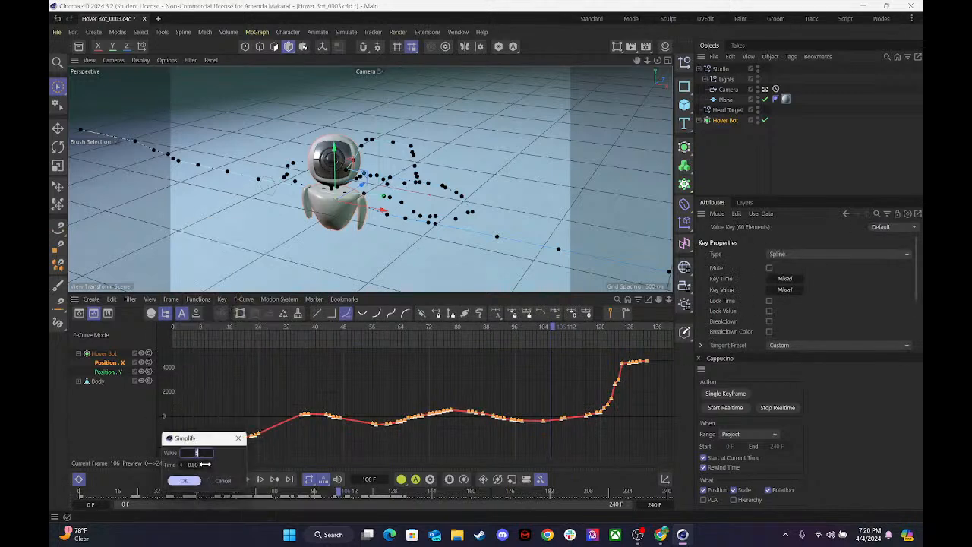
left_click_drag(198, 441, 300, 238)
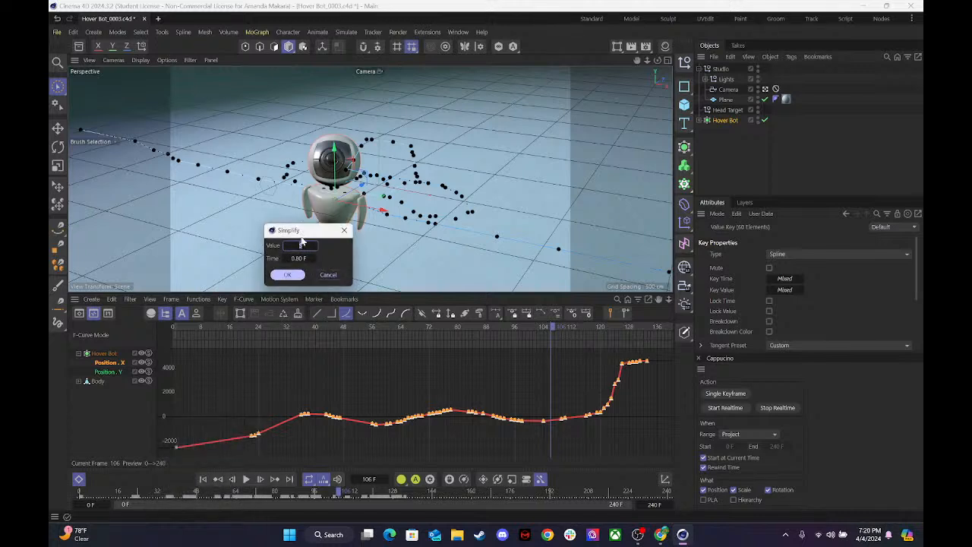
type("1")
key("Tab")
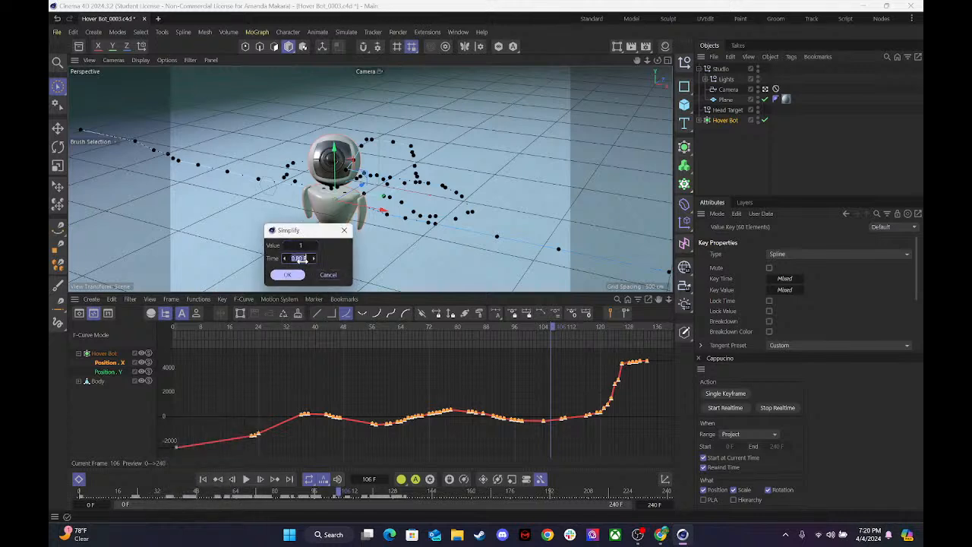
left_click(288, 275)
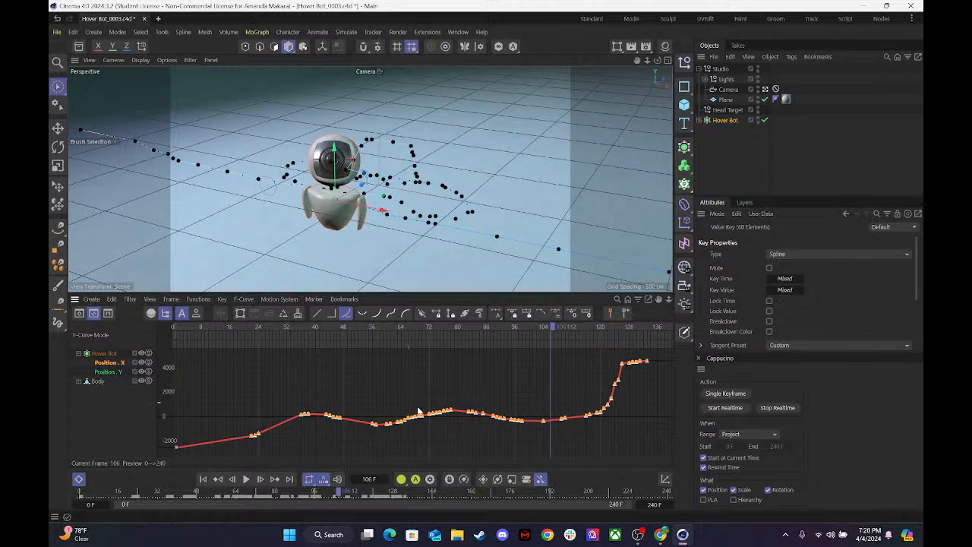
Simplify the selected Position X keys with a value of 6 and a time of 0.80 F.
left_click(199, 298)
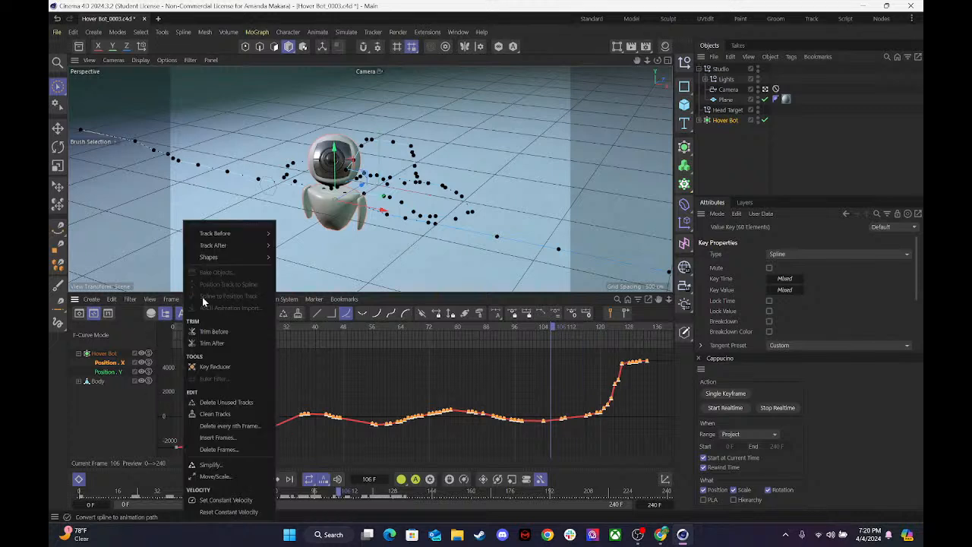
left_click(209, 462)
left_click_drag(223, 441, 452, 210)
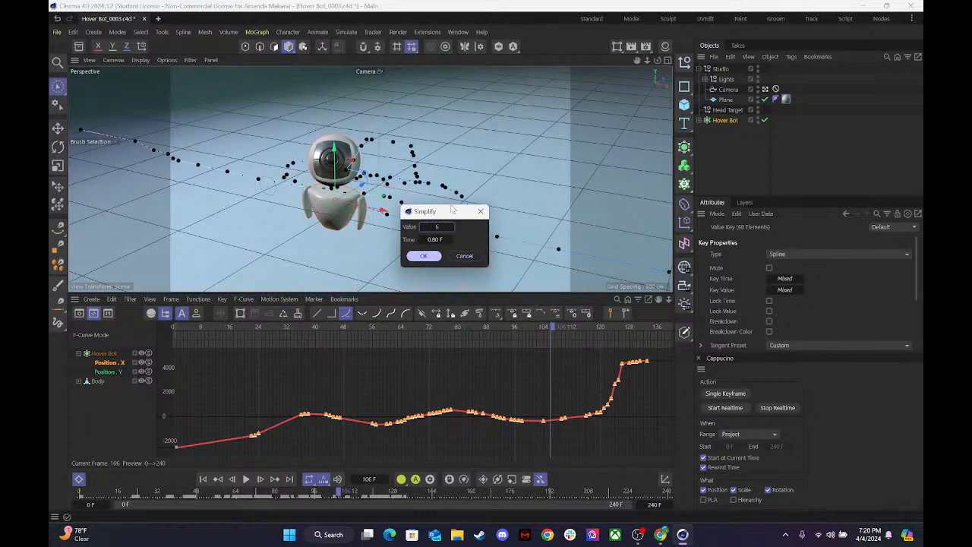
key("Return")
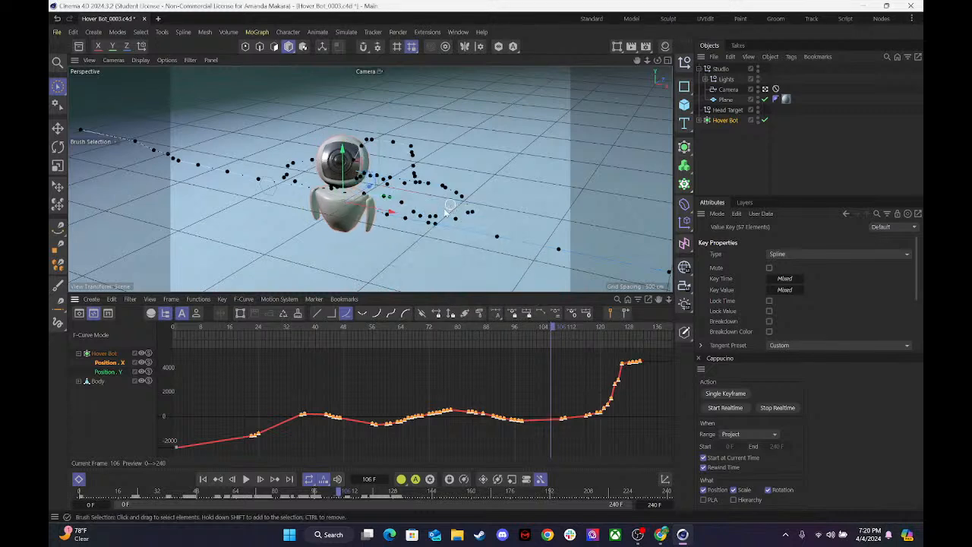
Delete the Position X keys on the slopes between about frames 64–75 and 82–95.
left_click(349, 437)
left_click_drag(400, 396, 438, 434)
left_click(439, 434)
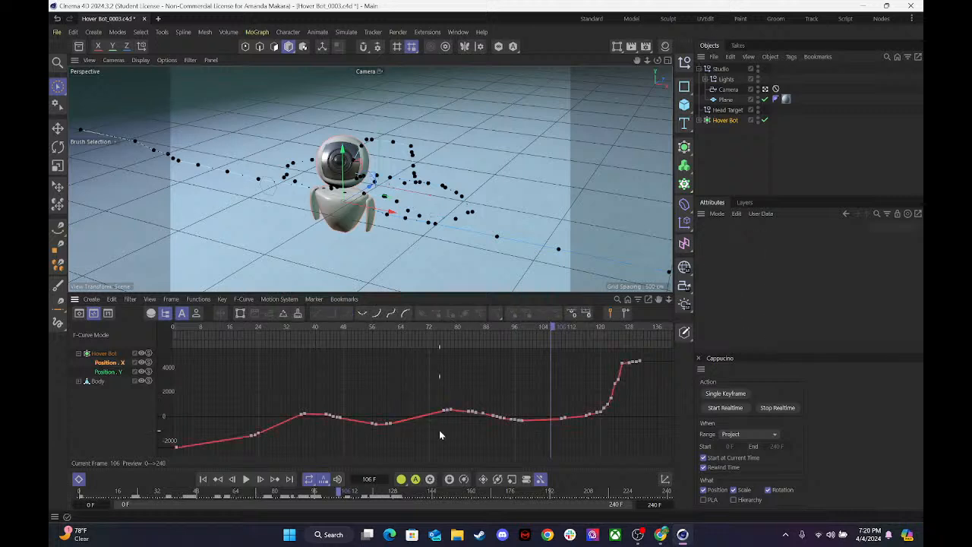
left_click_drag(476, 395, 510, 430)
left_click(510, 431)
left_click_drag(460, 402, 485, 422)
left_click(485, 422)
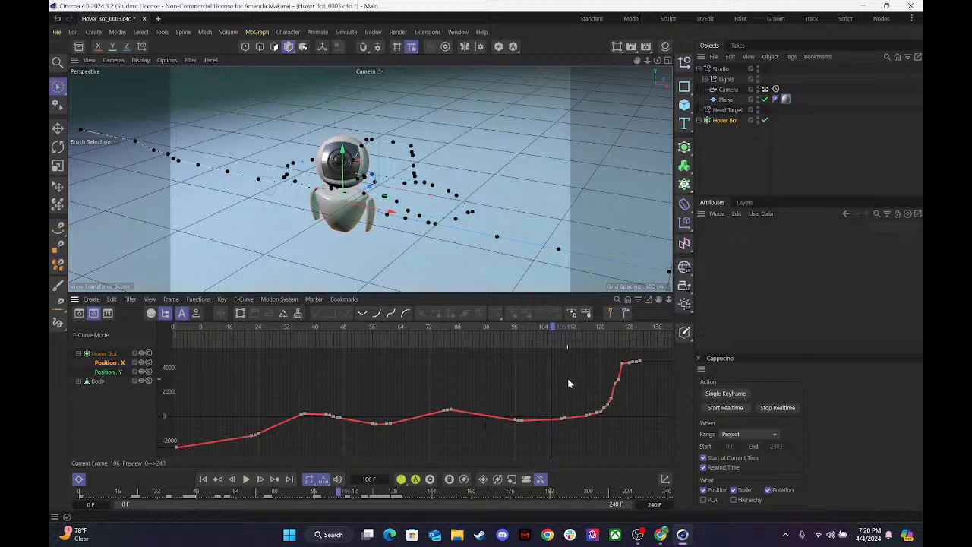
Delete the Position X keys between about frames 110 and 130, keeping the one at frame 120 and the last one.
left_click_drag(564, 396, 595, 448)
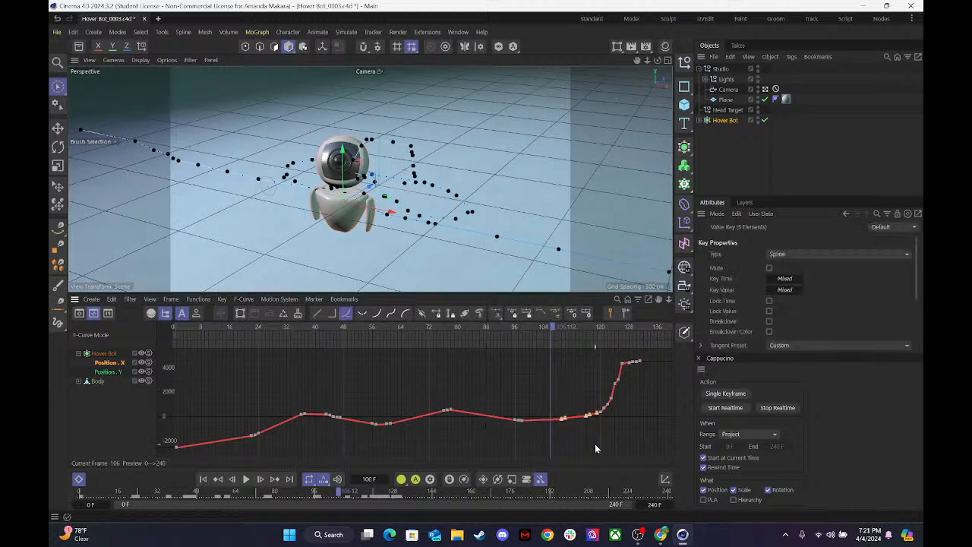
key("Delete")
left_click_drag(598, 370, 636, 406)
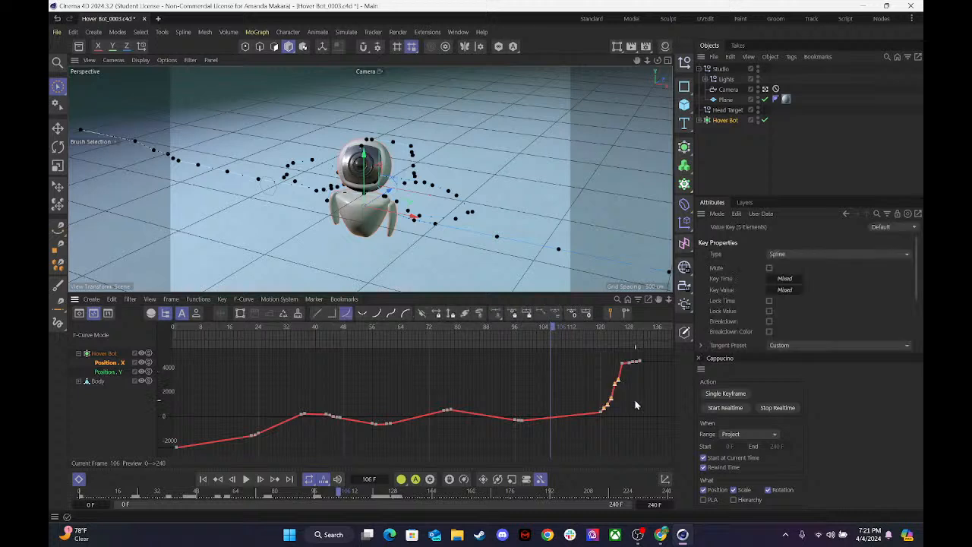
key("Delete")
left_click_drag(618, 350, 637, 381)
key("Delete")
Remove the extra Position X keys beside the low point near frame 98 and the peak near frame 78, leaving one key at each.
left_click_drag(509, 412, 520, 430)
key("Delete")
left_click_drag(424, 407, 448, 431)
key("Delete")
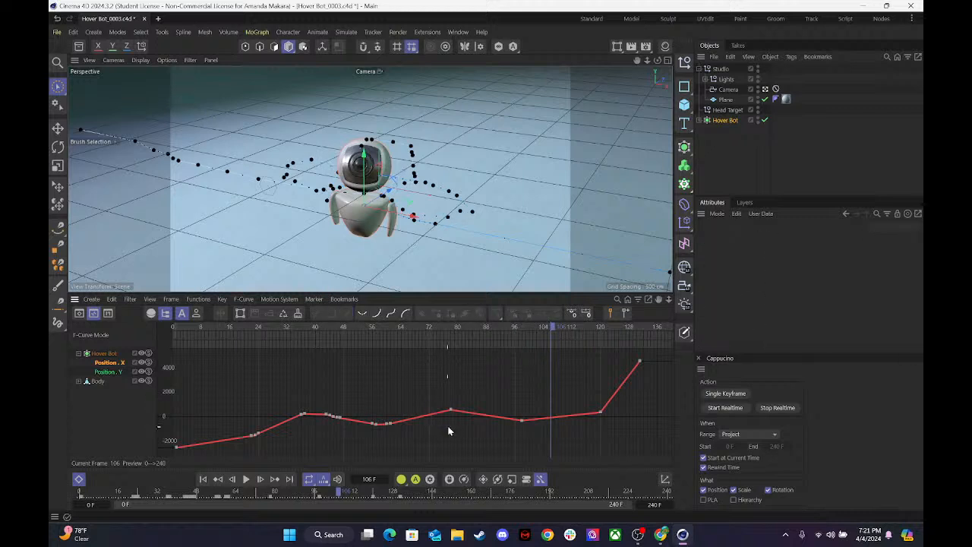
Thin the Position X keys around the dip near frame 57 and move the frame 61 key to frame 67, about -119.
left_click(372, 424)
left_click_drag(372, 426, 390, 427)
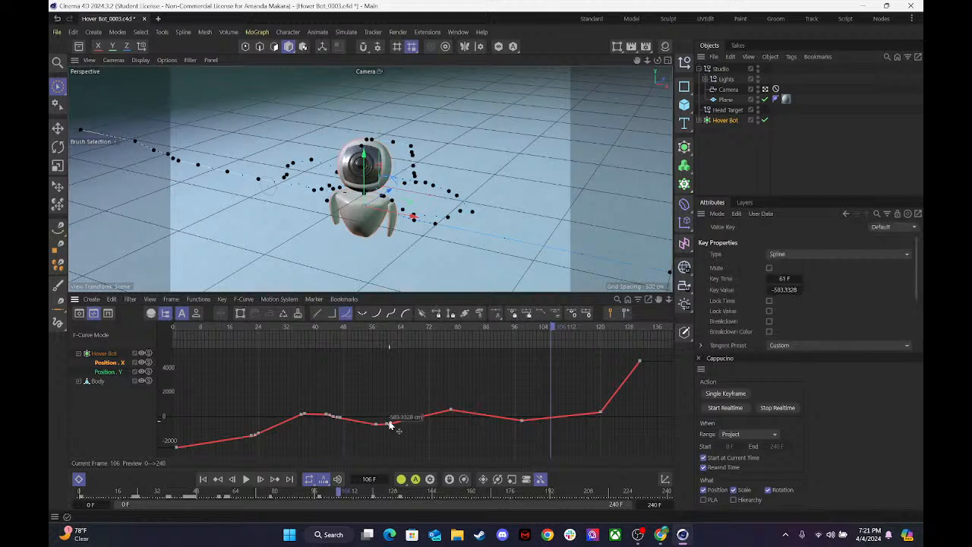
left_click_drag(389, 422, 412, 418)
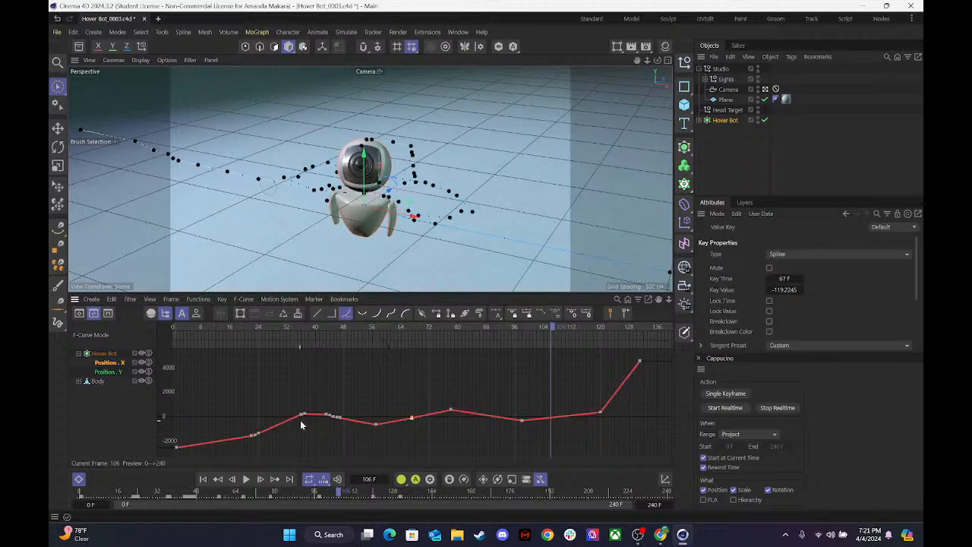
Spread out the early Position X keys, placing one at frame 13 with value about -1595, and delete the extra key just before frame 24.
right_click(319, 411)
left_click(315, 394)
left_click_drag(328, 407, 221, 435)
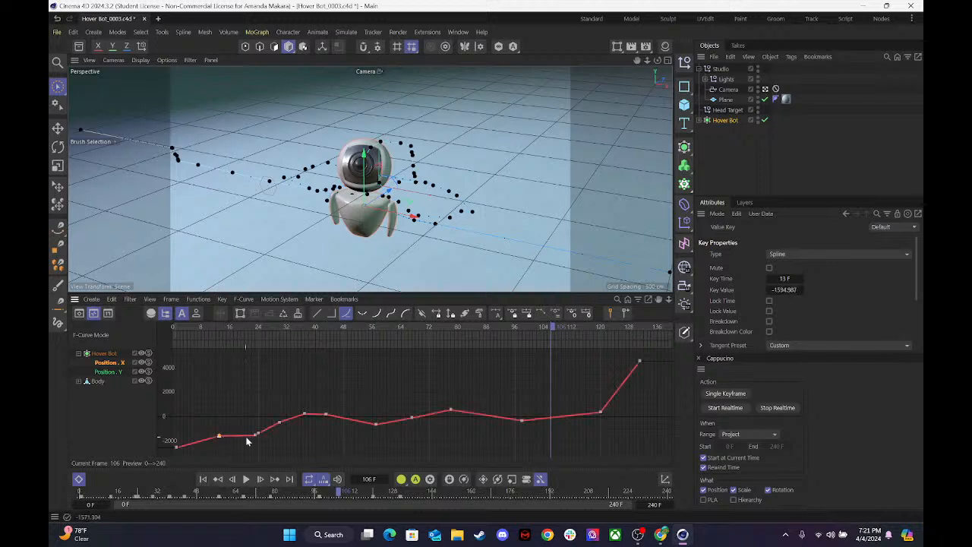
left_click(248, 436, "ctrl")
key("Delete")
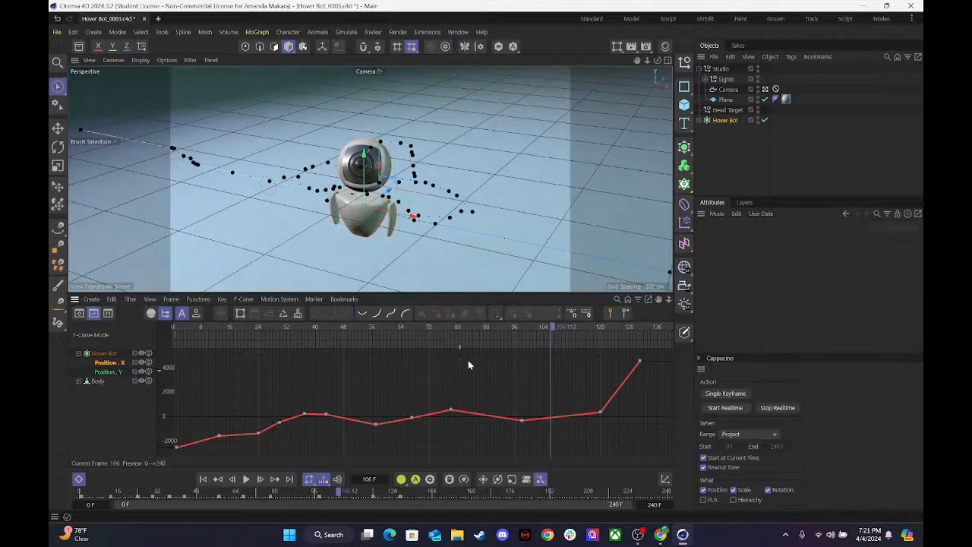
Select the Position X keys at about frames 0, 13, 24 and 57 and ease them in and out with flat tangents.
left_click_drag(653, 439, 666, 463)
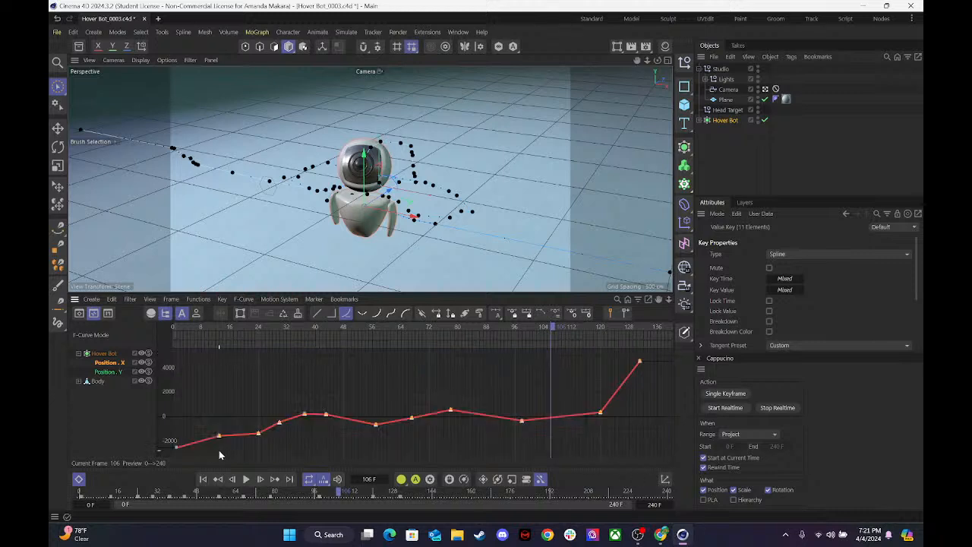
left_click(177, 446)
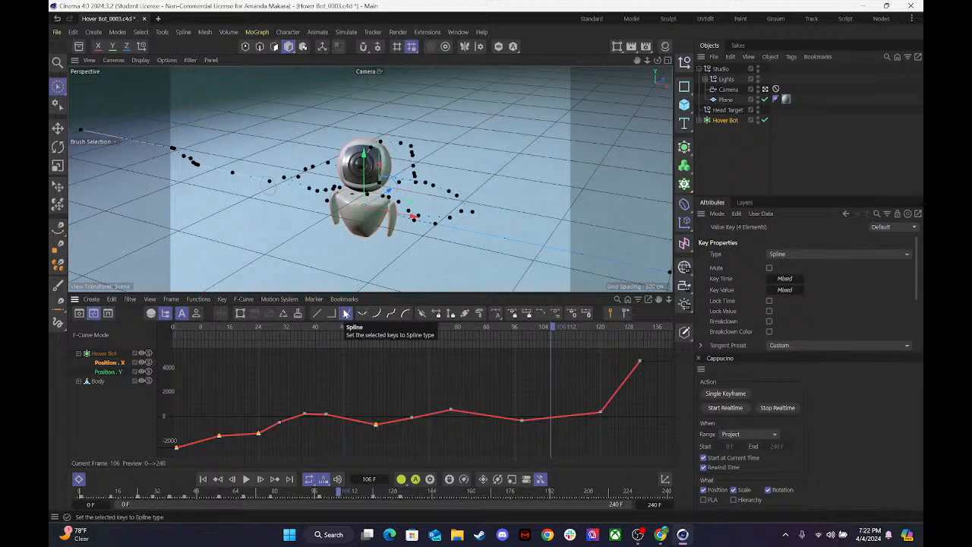
left_click(389, 315)
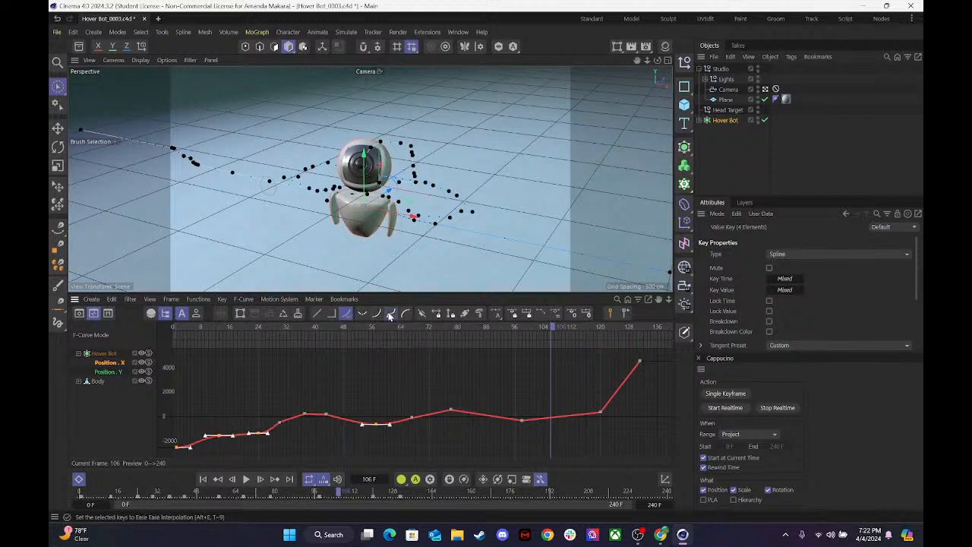
Select all Position X keys, including the first and last, and ease them in and out.
left_click(421, 432)
left_click_drag(210, 396, 649, 442)
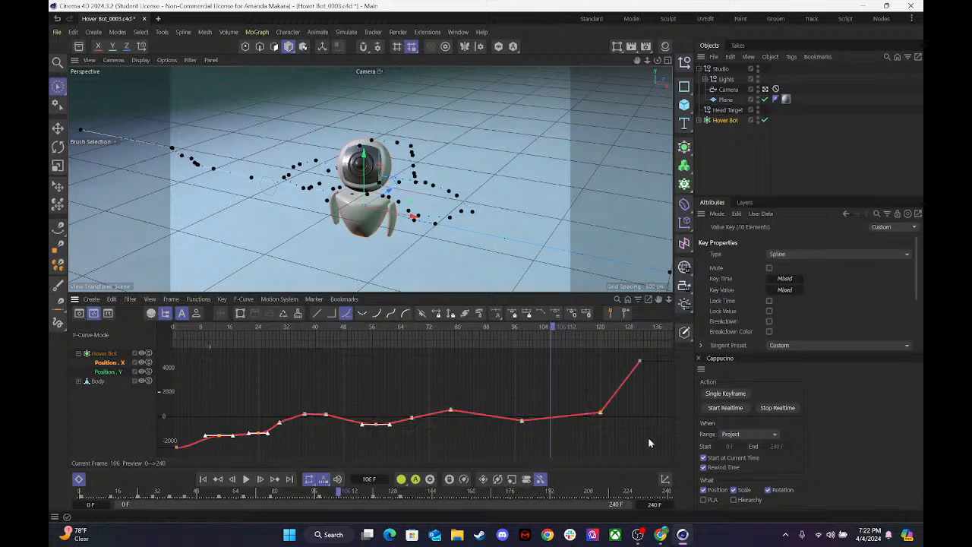
left_click(394, 314)
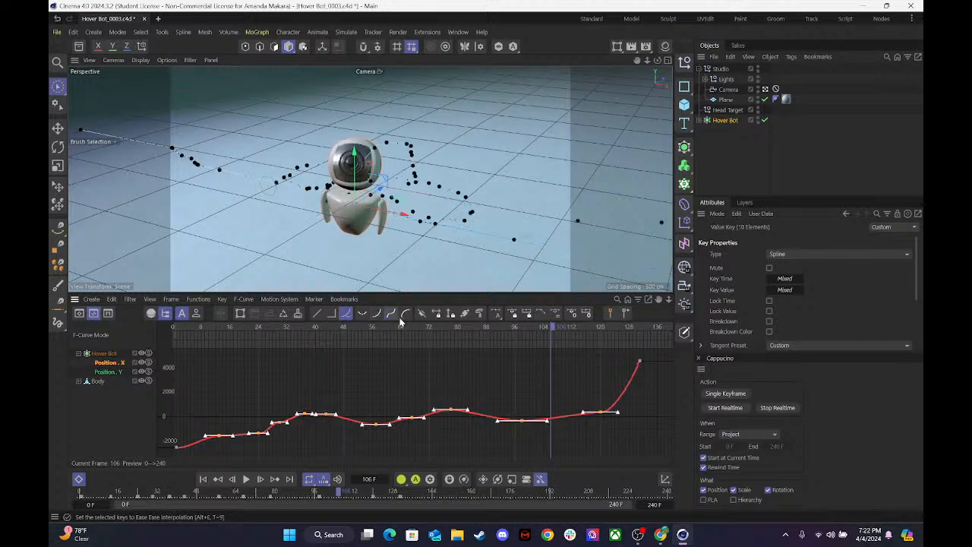
left_click(174, 358)
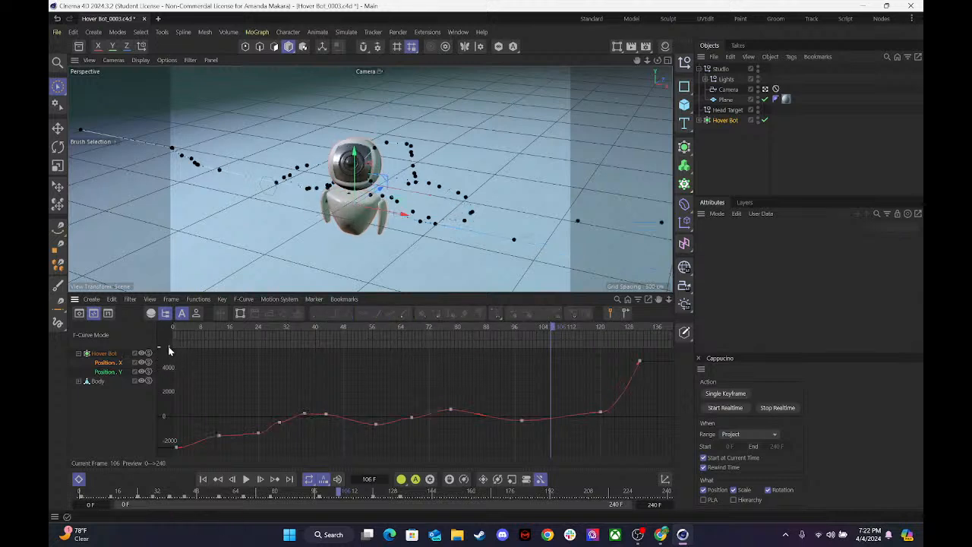
left_click_drag(661, 438, 60, 338)
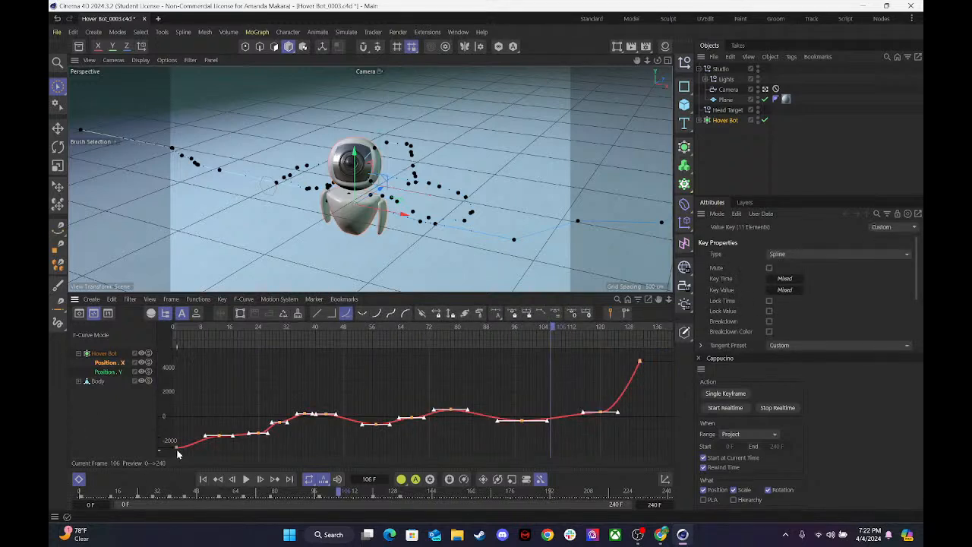
left_click(393, 313)
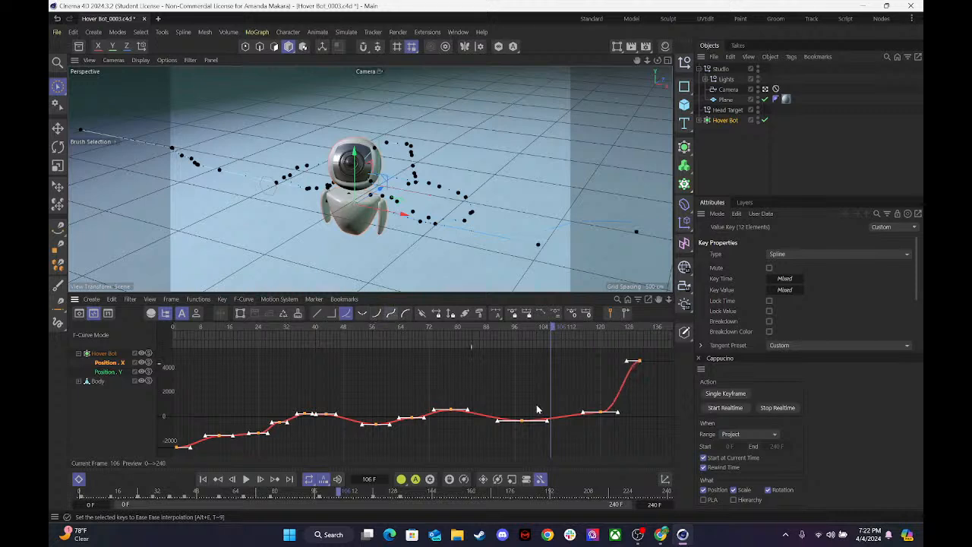
left_click(610, 439)
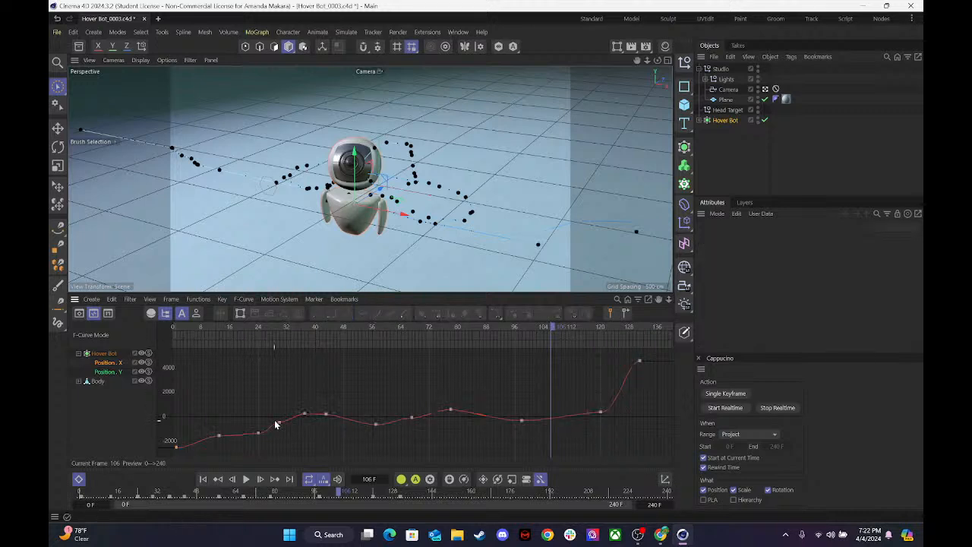
Tilt the tangents of the Position X key at frame 13 along the rise and move the frame 43 key to frame 48.
left_click_drag(201, 425, 234, 439)
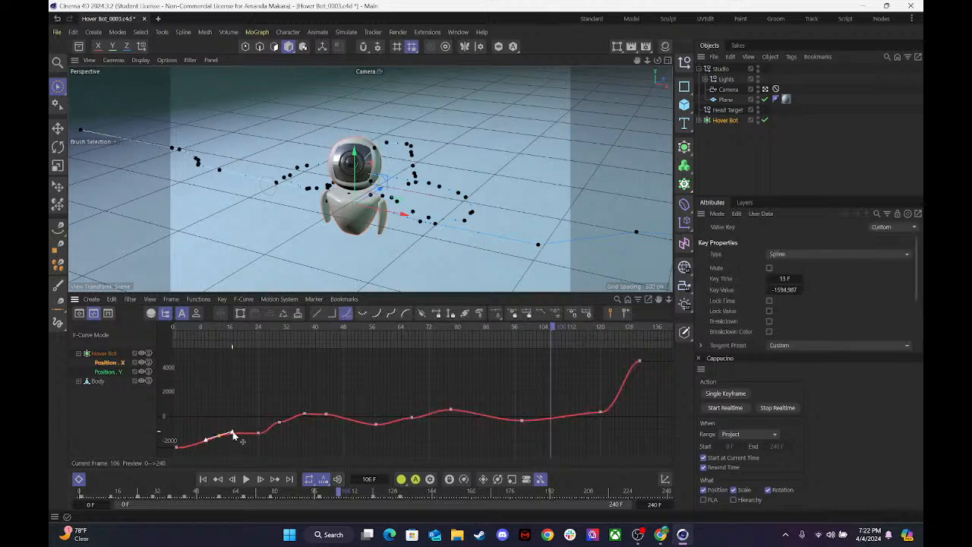
left_click_drag(256, 434, 347, 418)
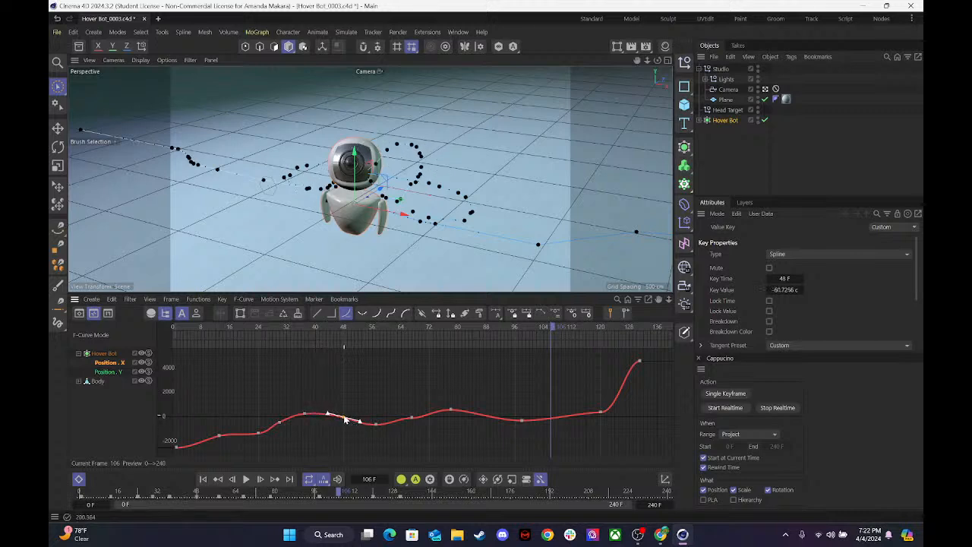
Tilt the tangents of the Position X key at frame 67 along the slope and lower the frame 57 key to about -867.
left_click(414, 416)
left_click_drag(369, 418, 429, 435)
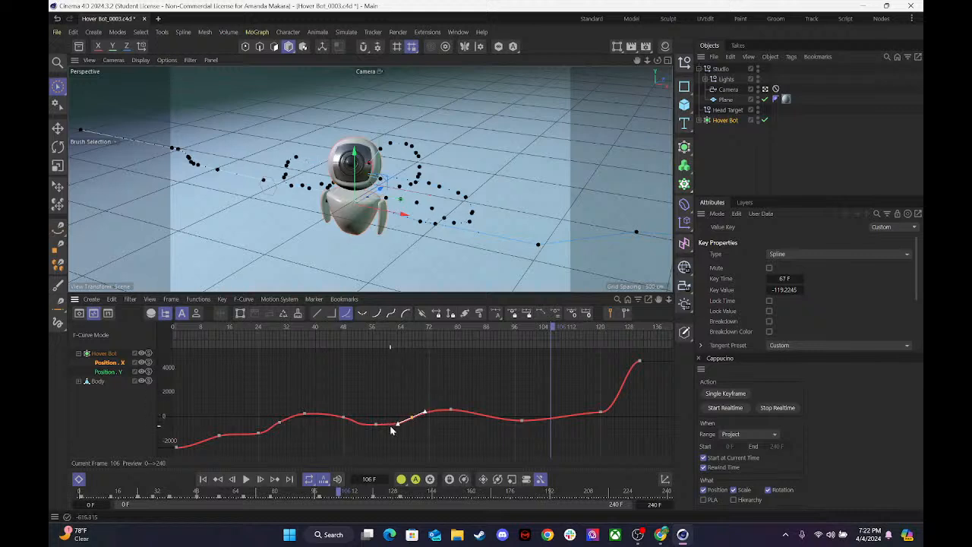
left_click_drag(376, 424, 392, 427)
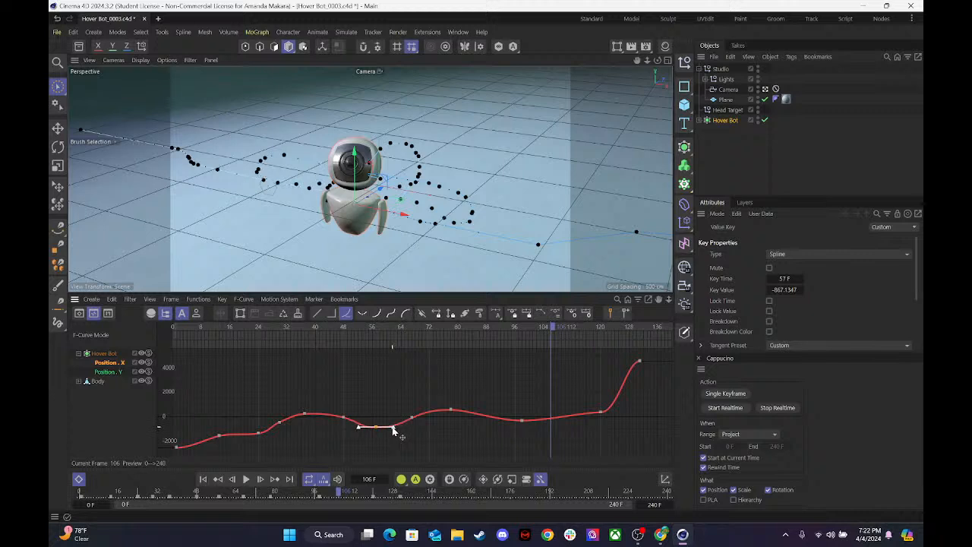
Tilt the Position X tangents slightly upward at frame 78 and along the final rise at frame 120.
left_click_drag(430, 395, 467, 410)
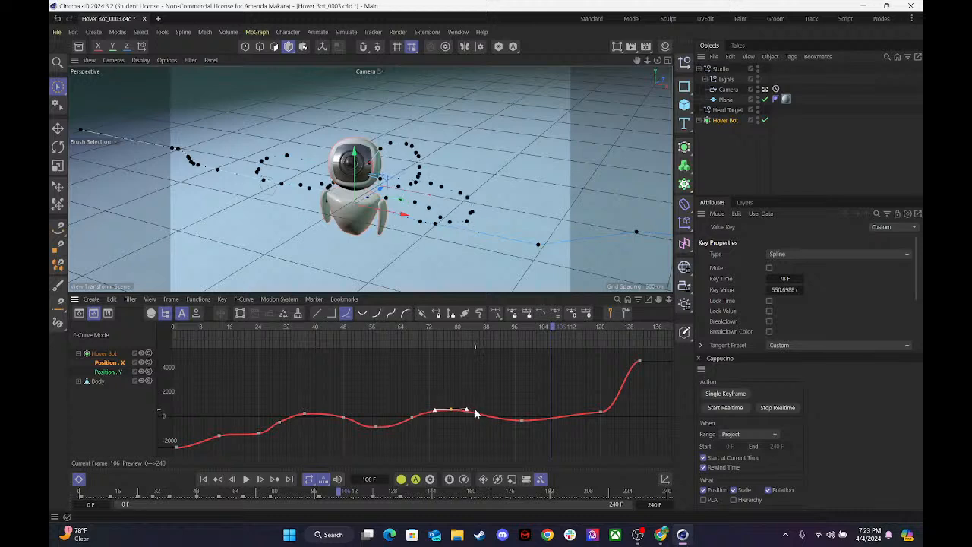
left_click(521, 420)
left_click(600, 412)
left_click_drag(617, 412, 617, 408)
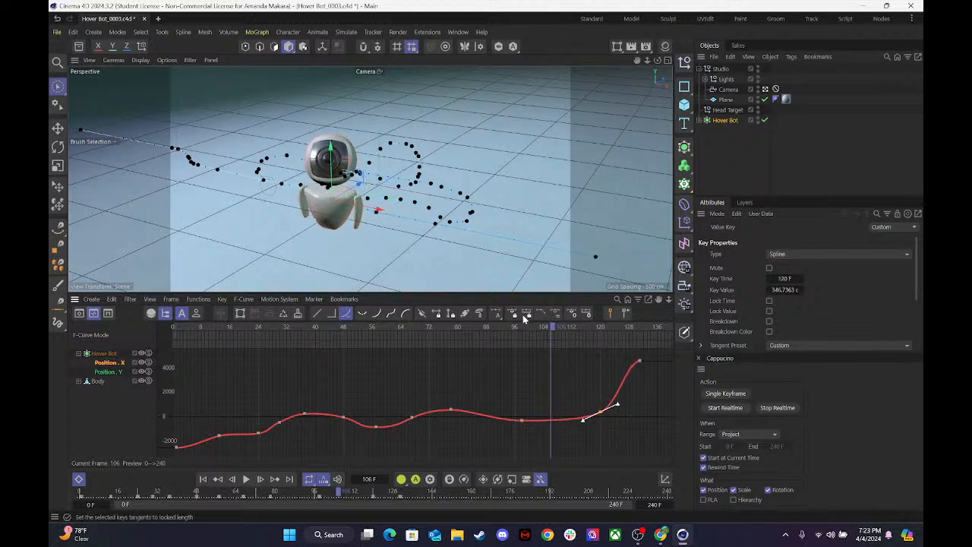
Play the animation from the start to check the smoothed Position X motion.
left_click_drag(520, 326, 200, 351)
key("F8")
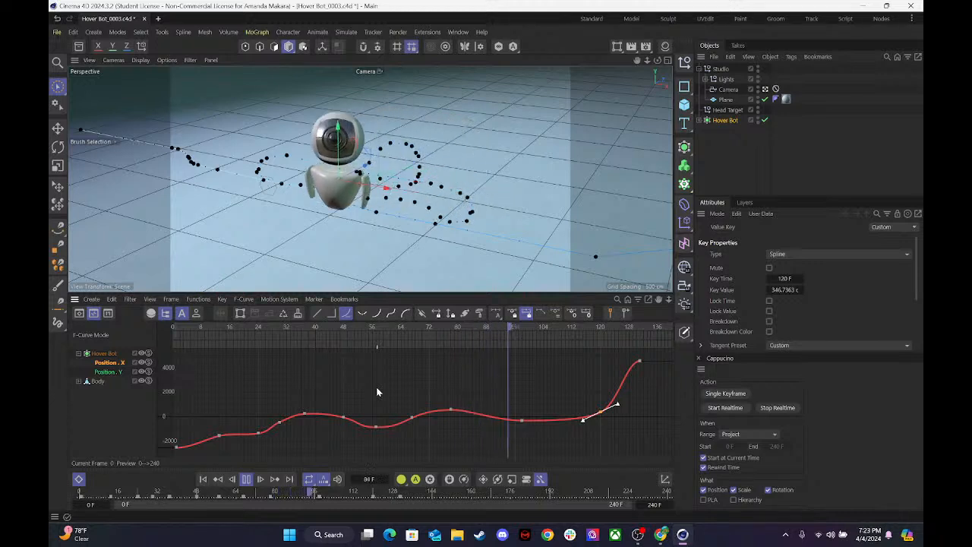
key("F8")
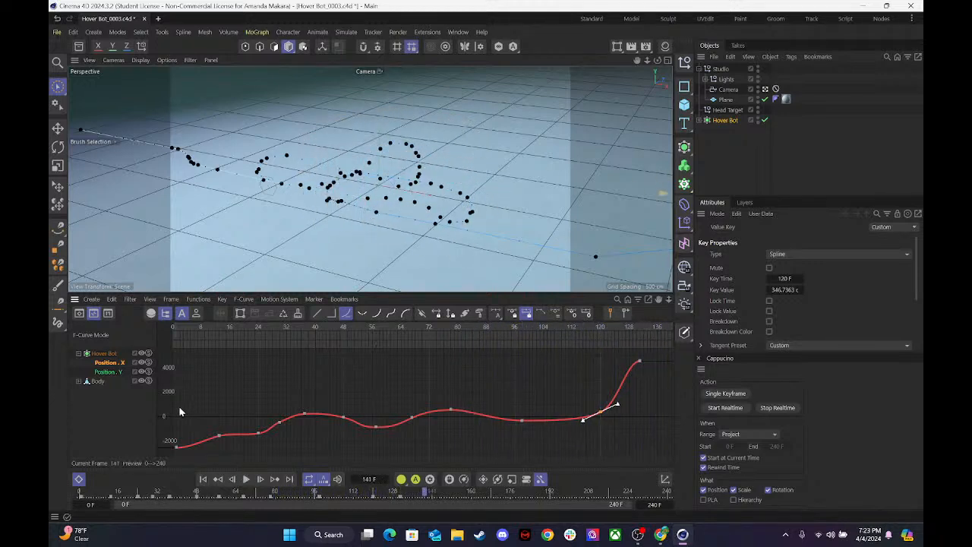
Lower the early Position X key to about frame 14, tilt the frame 24 tangents along the rise, and replay from the start.
left_click(218, 435)
left_click_drag(220, 436, 223, 443)
left_click(258, 432)
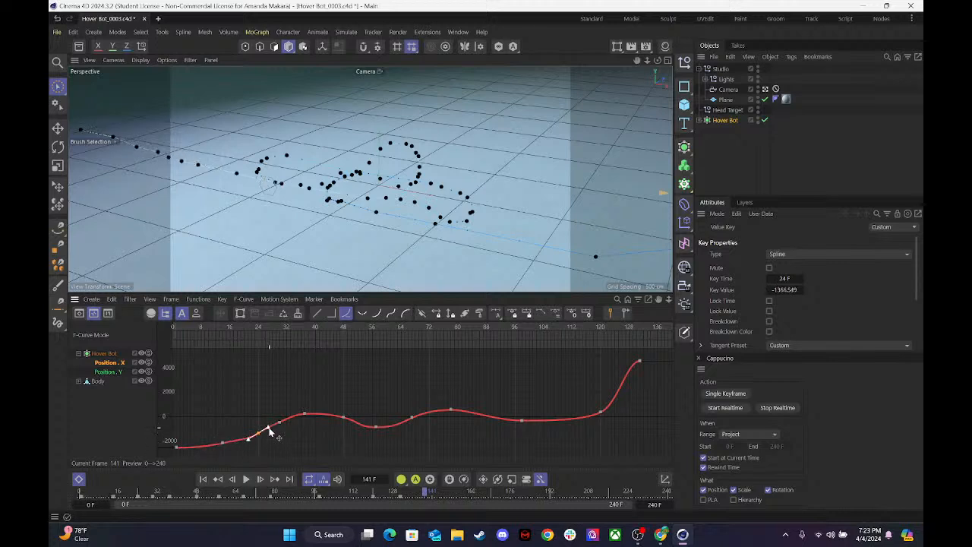
left_click_drag(197, 327, 159, 333)
key("F8")
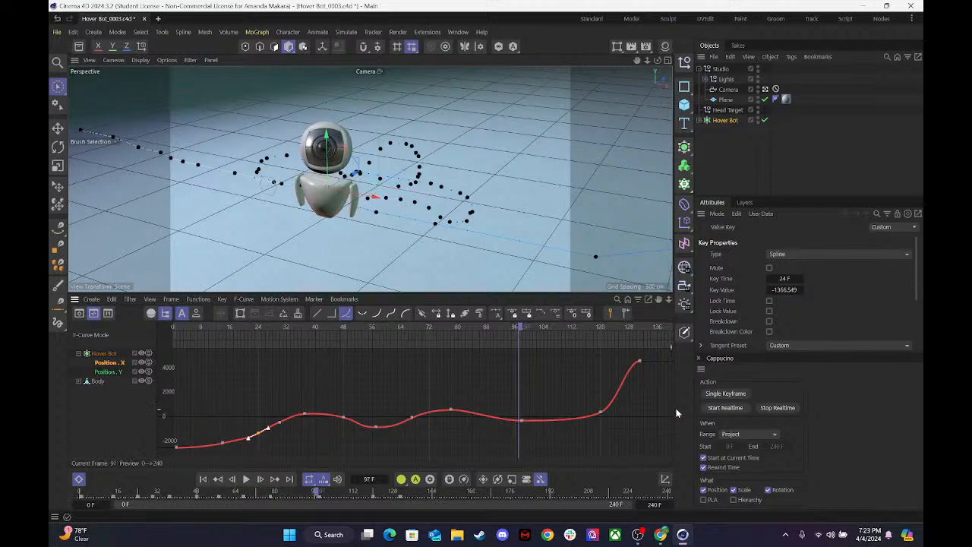
Try a steeper tangent on the Position X key at frame 120.
left_click(599, 414)
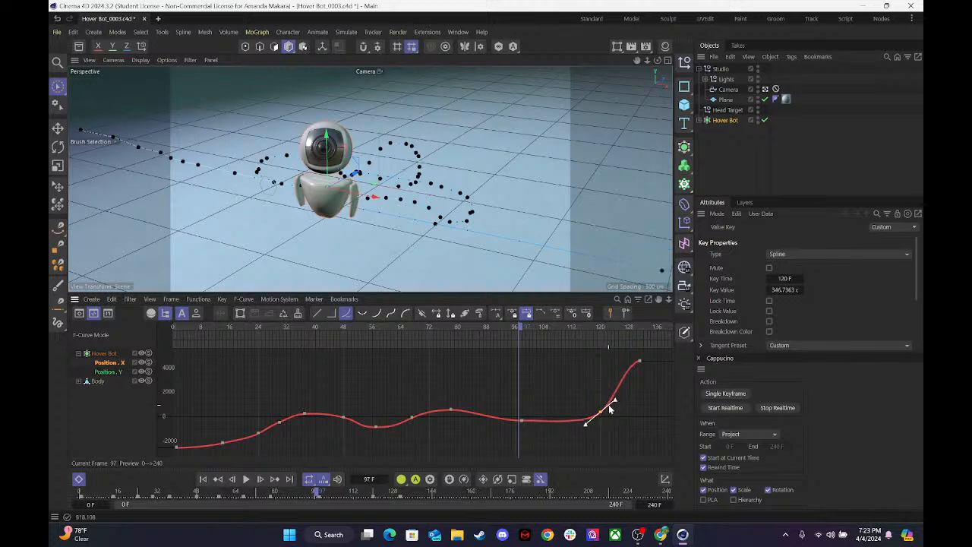
left_click_drag(616, 401, 609, 408)
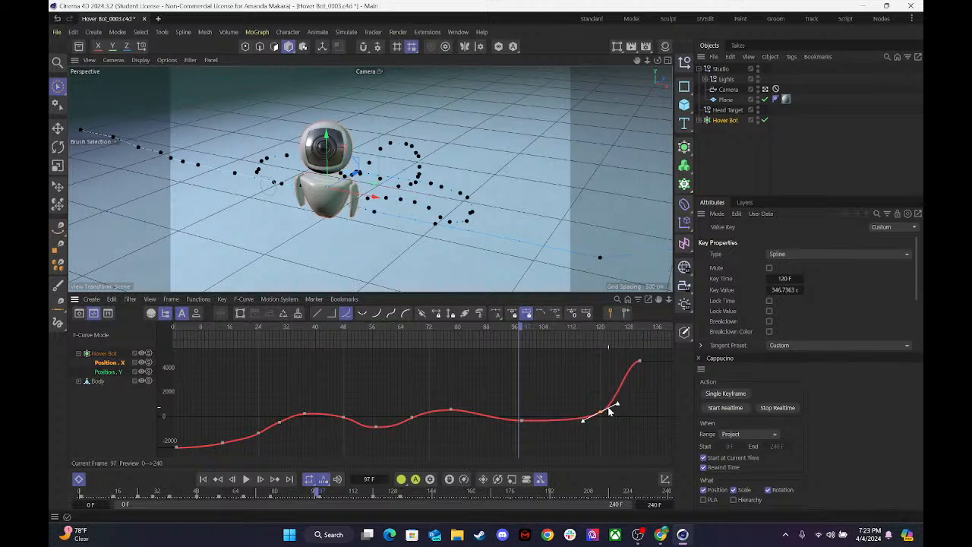
Select all of the Hover Bot's Position Y keys and simplify them with a time tolerance of 0.80 F.
left_click(99, 373)
left_click_drag(662, 437, 133, 384)
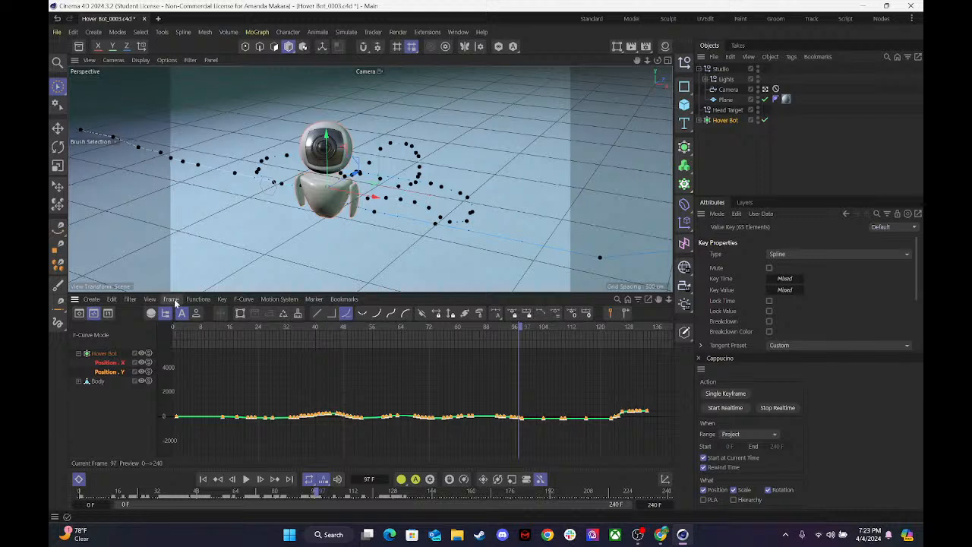
left_click(201, 300)
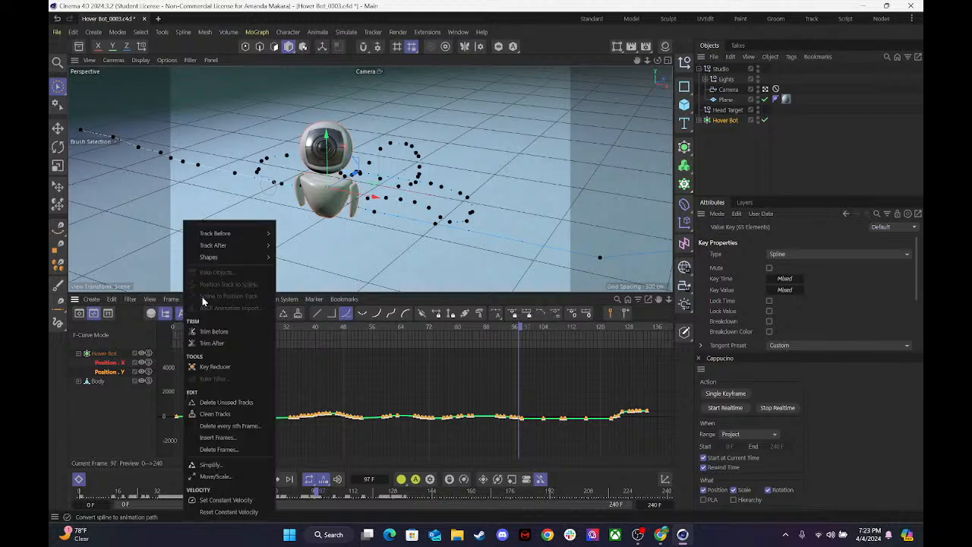
left_click(211, 464)
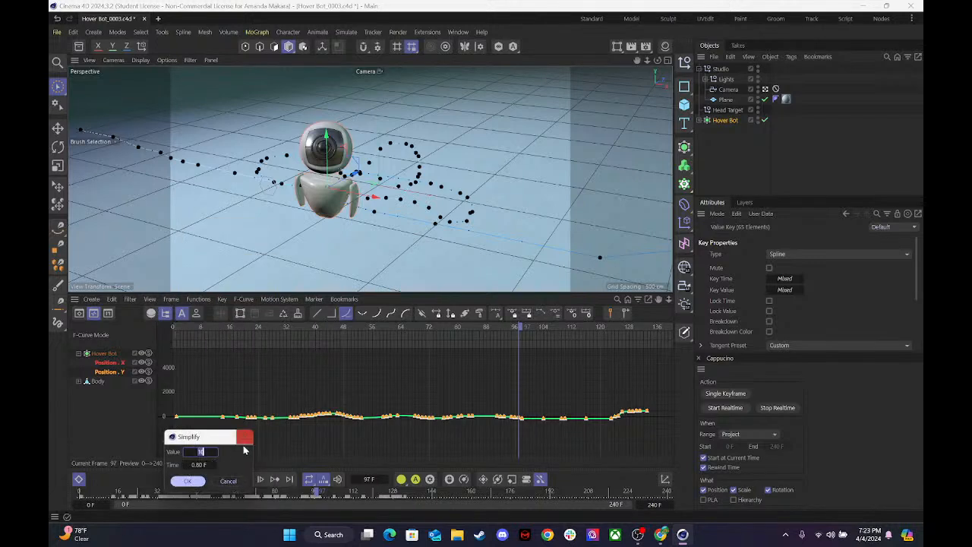
left_click_drag(202, 438, 341, 290)
left_click(328, 333)
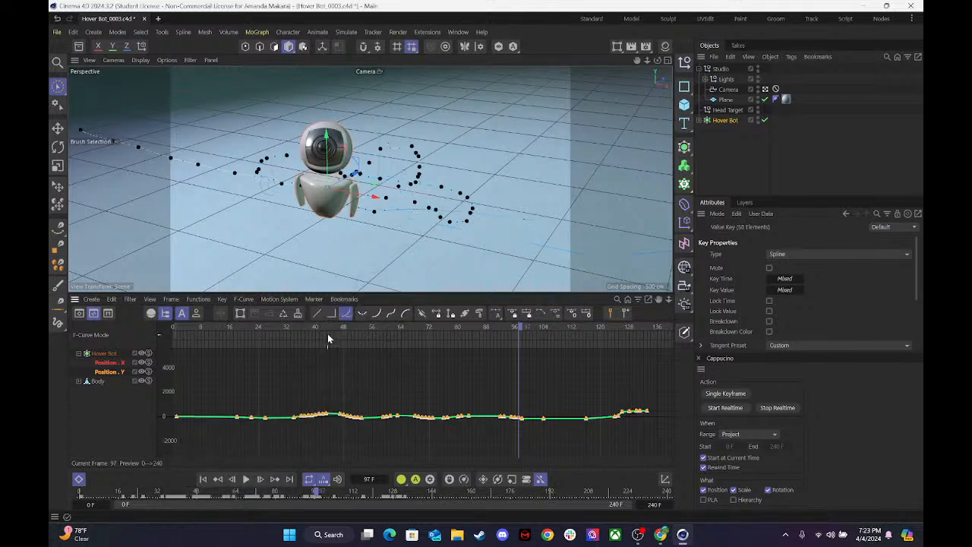
Delete the extra Position Y keys near frame 24 and on both sides of the peak at frame 43.
left_click(317, 439)
left_click_drag(252, 410, 276, 424)
key("Delete")
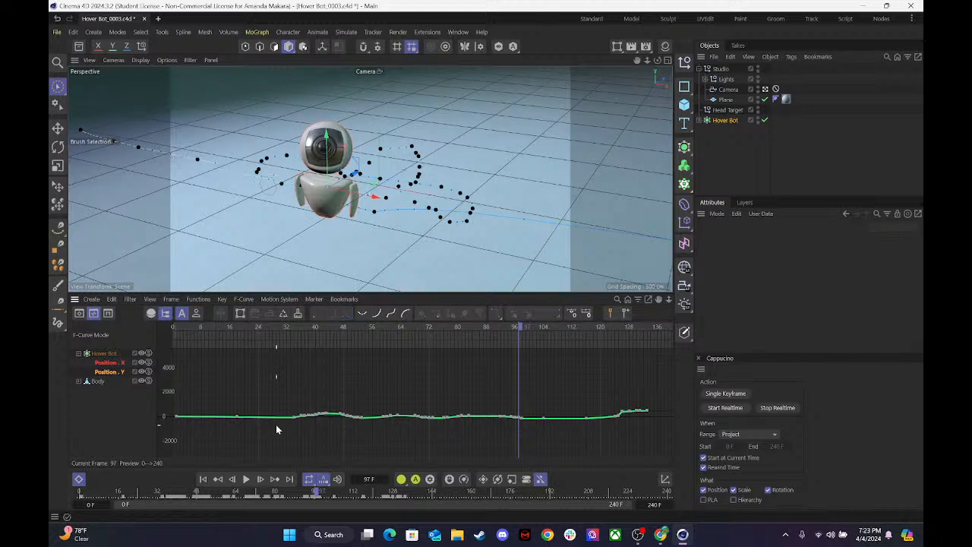
left_click_drag(309, 416, 323, 432)
key("Delete")
left_click_drag(338, 402, 357, 433)
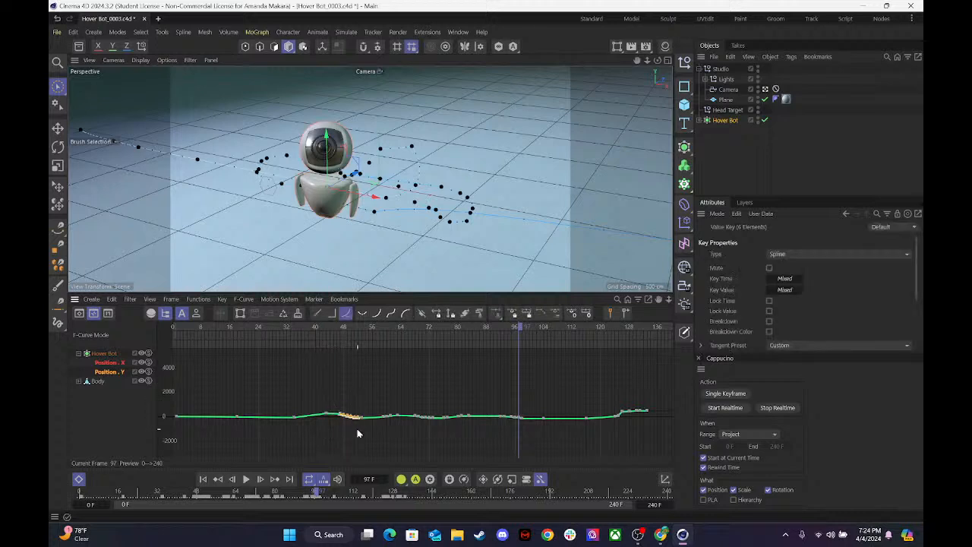
key("Delete")
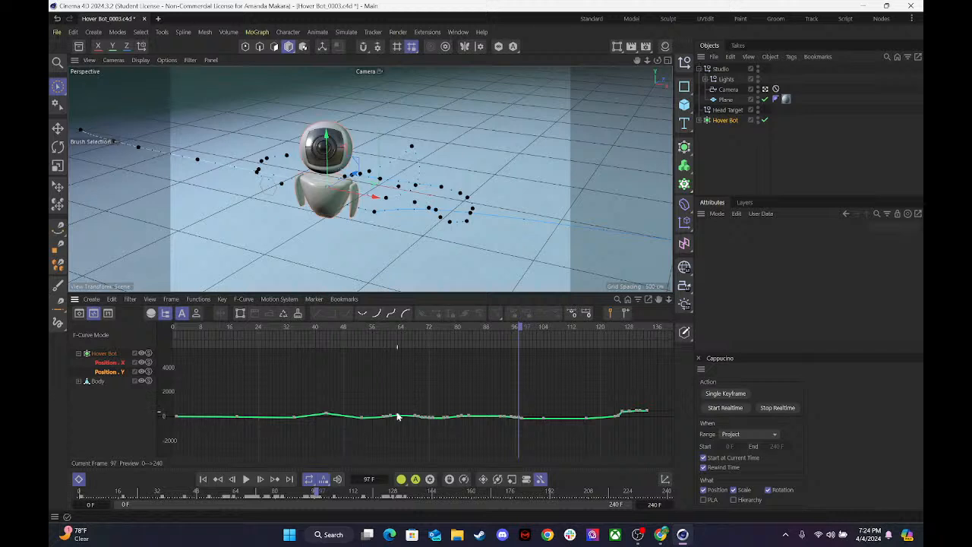
Thin the Position Y keys between about frames 59 and 82, leaving single keys near frames 63 and 73.
left_click_drag(377, 419, 432, 431)
key("Delete")
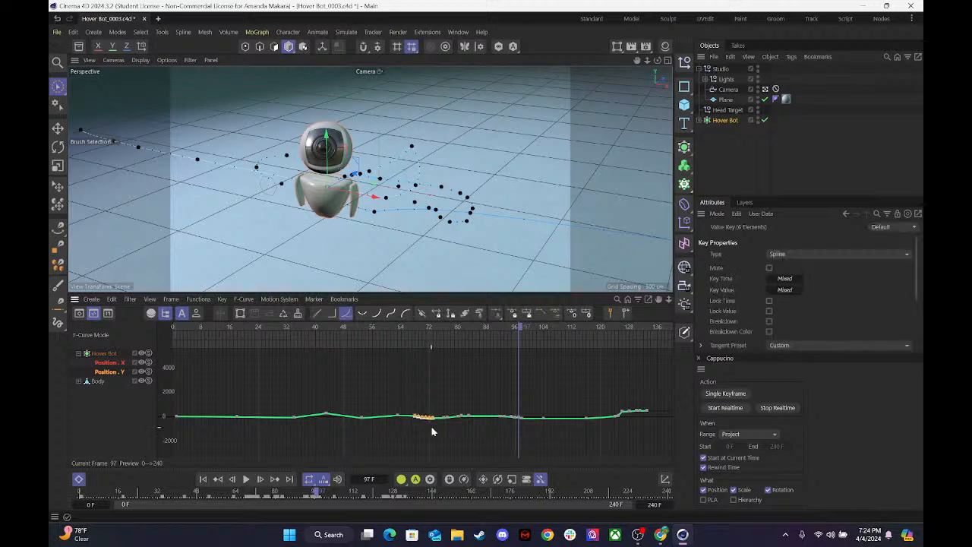
left_click(433, 420)
left_click(411, 406)
mouse_move(416, 415)
left_mouse_down()
mouse_move(427, 432)
mouse_move(419, 425)
left_mouse_up()
left_click(419, 425)
left_click_drag(438, 402, 462, 429)
key("Delete")
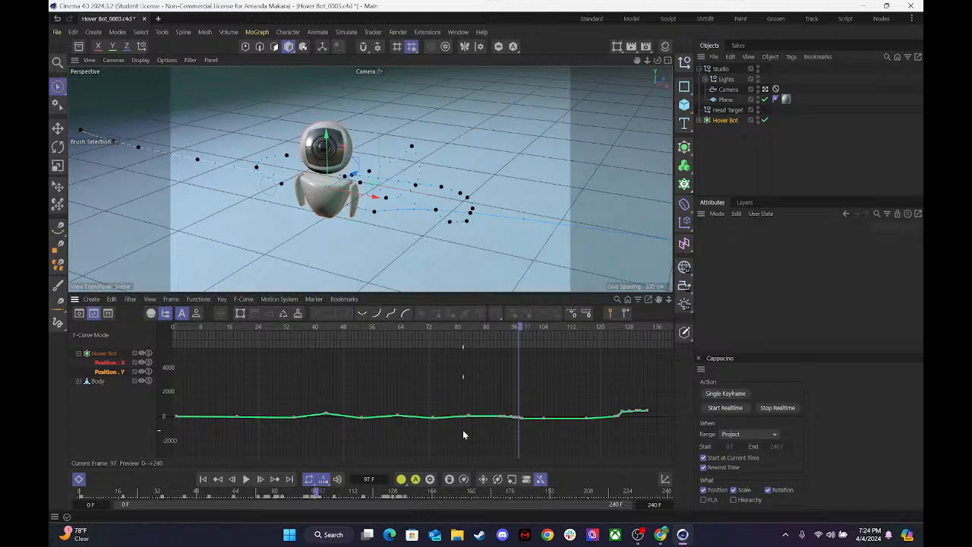
Delete the surplus Position Y keys just around frame 97 and in the cluster before the last key.
left_click_drag(493, 399, 514, 438)
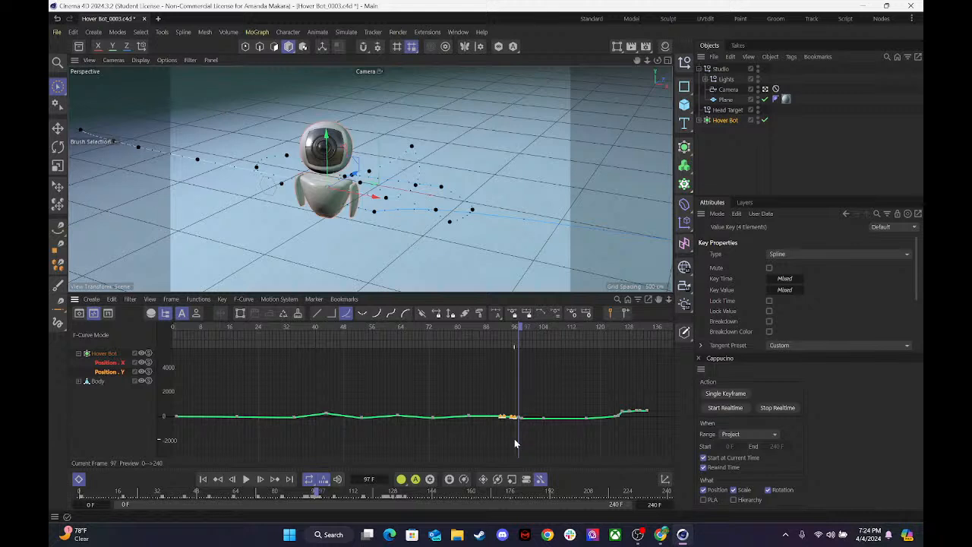
key("Delete")
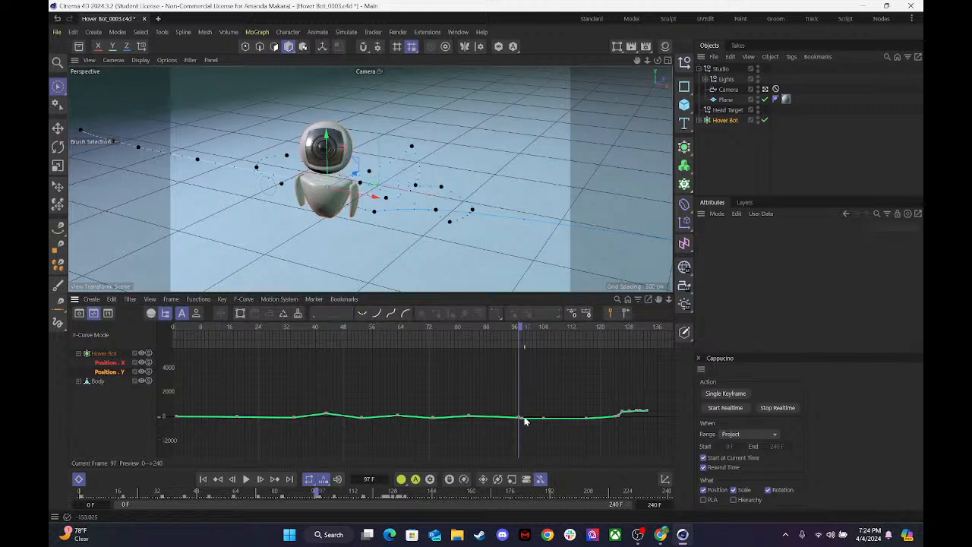
left_click(520, 417, "ctrl")
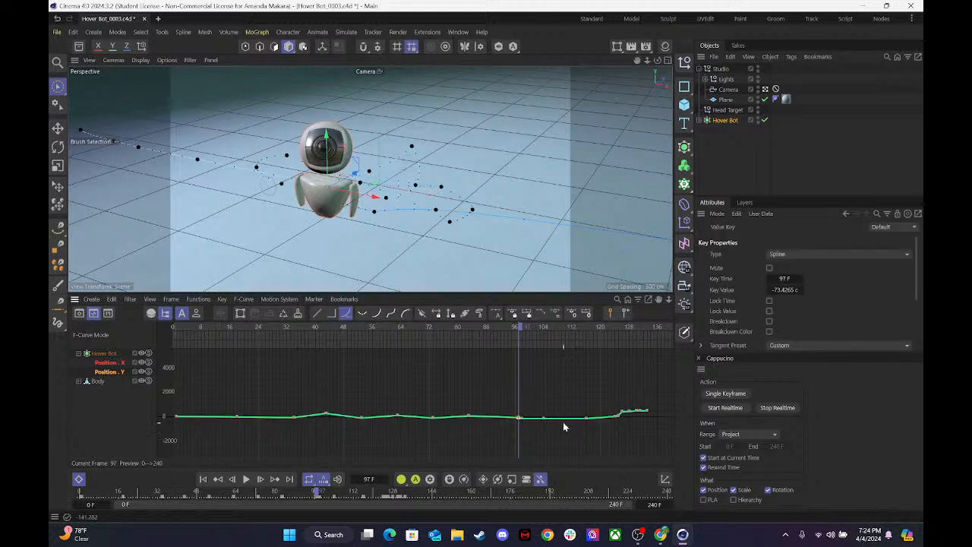
left_click(521, 419)
key("Delete")
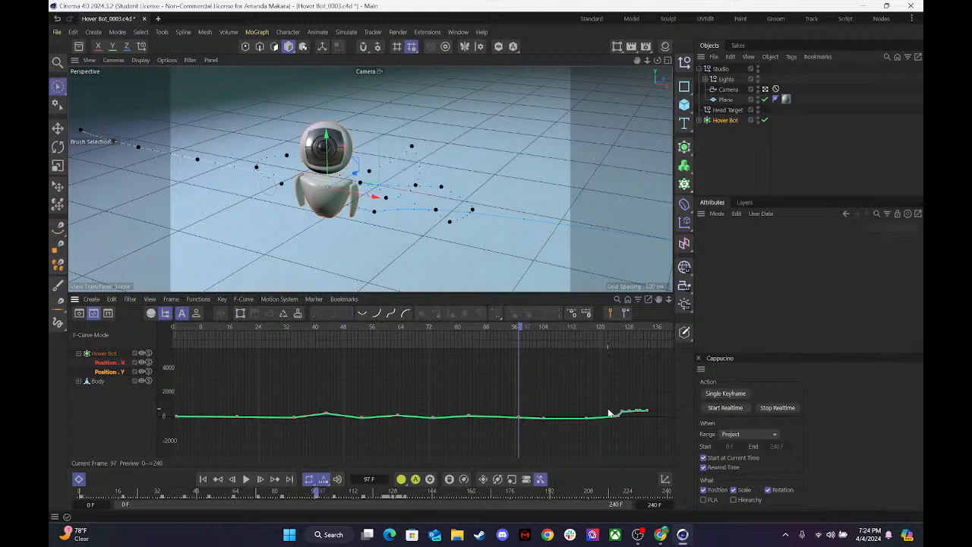
left_click_drag(615, 416, 640, 433)
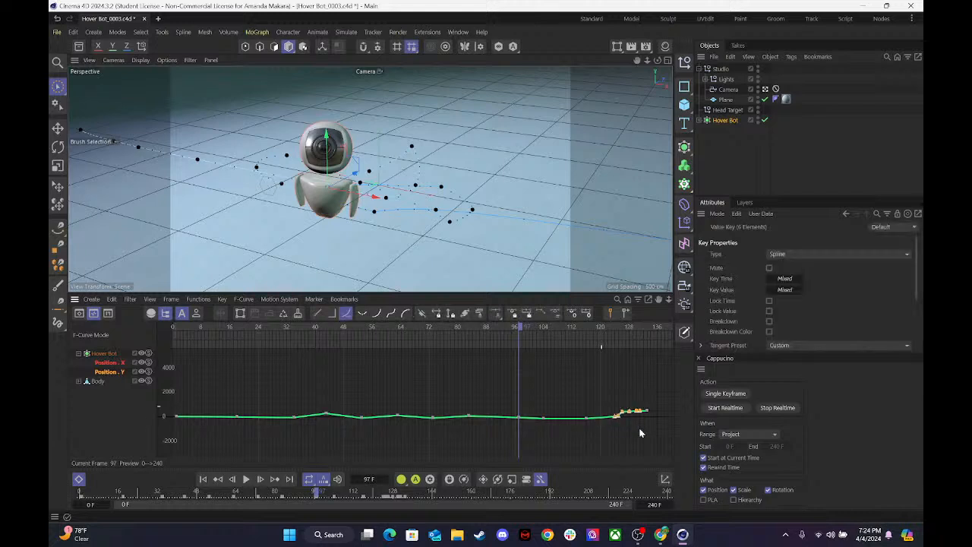
key("Delete")
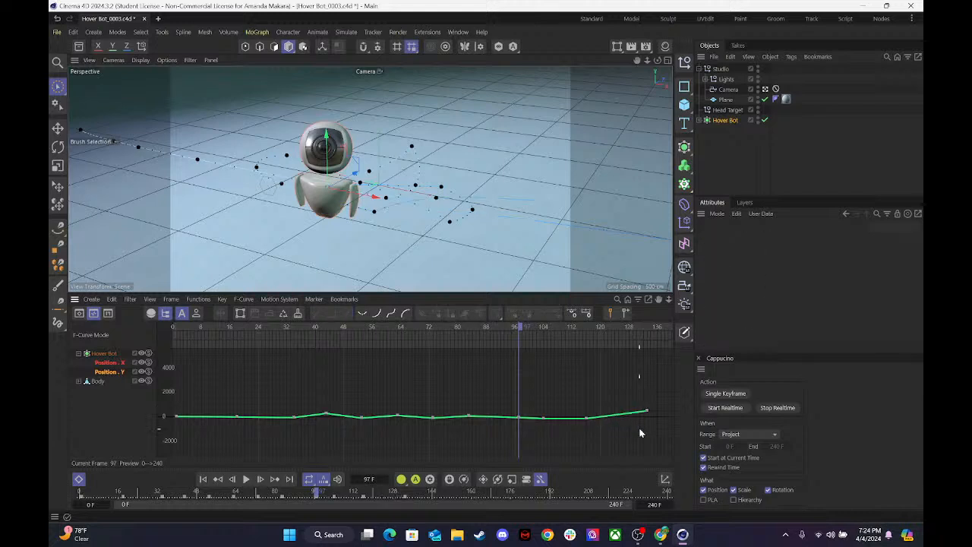
Select all remaining Position Y keys and ease them in and out.
left_click_drag(656, 446, 156, 346)
left_click(390, 314)
left_click(238, 417)
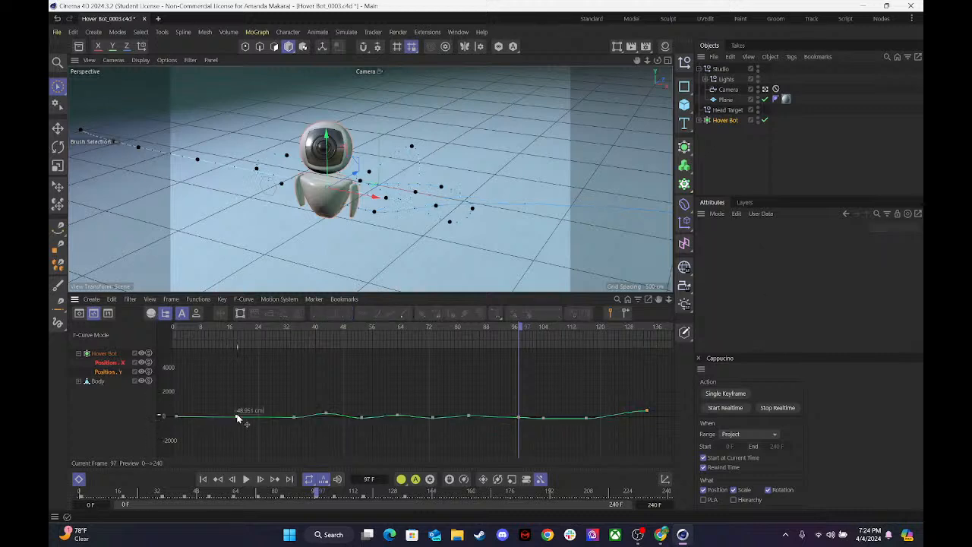
Reshape Position Y by tilting the frame 43 tangents, raising the frame 97 key at about frame 95, and lowering the frame 73 key to about -341.
left_click_drag(328, 414, 347, 416)
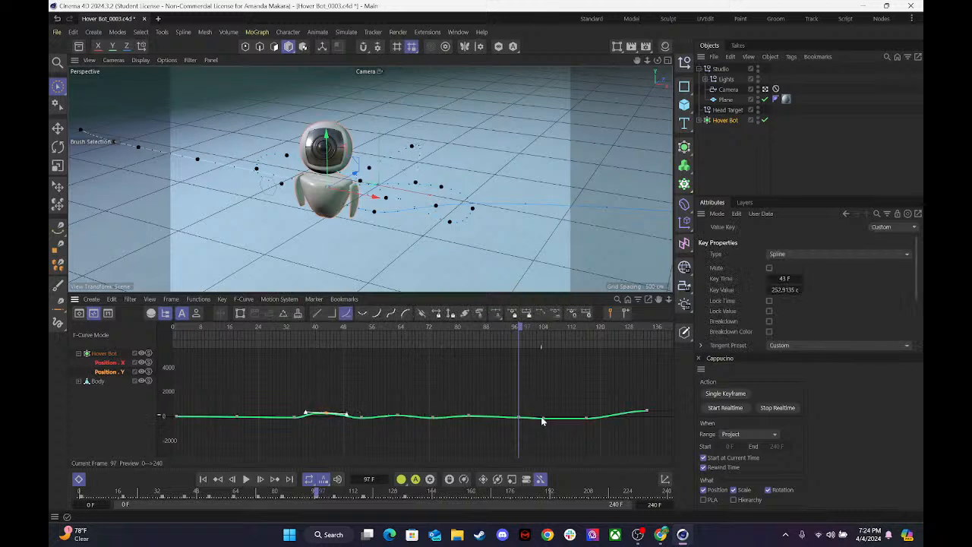
left_click_drag(519, 417, 511, 416)
mouse_move(433, 417)
left_mouse_down()
mouse_move(432, 430)
mouse_move(434, 420)
left_mouse_up()
left_click_drag(417, 328, 58, 343)
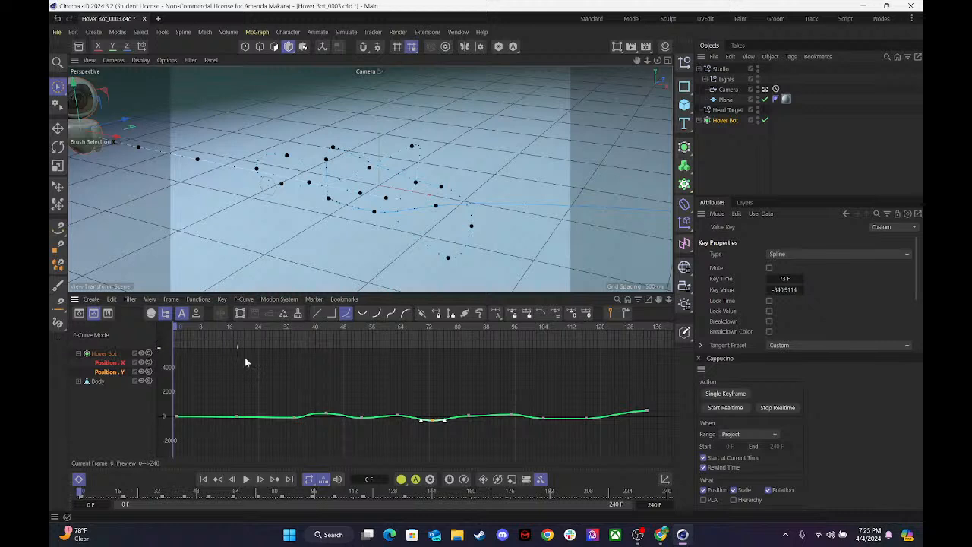
Shift the Position Y key near frame 95 down to about frame 96, and move the frame 104 key to frame 105 at about 72.
left_click(248, 479)
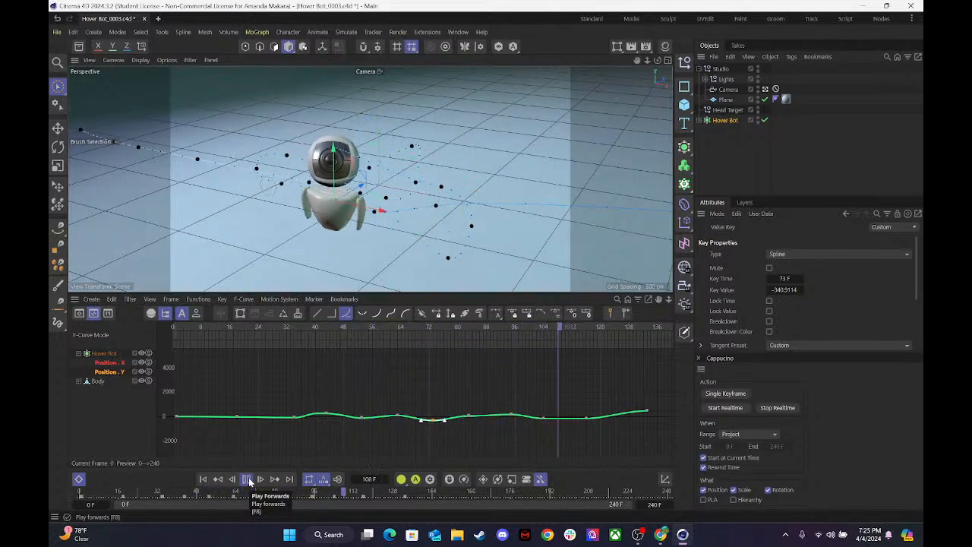
key("F8")
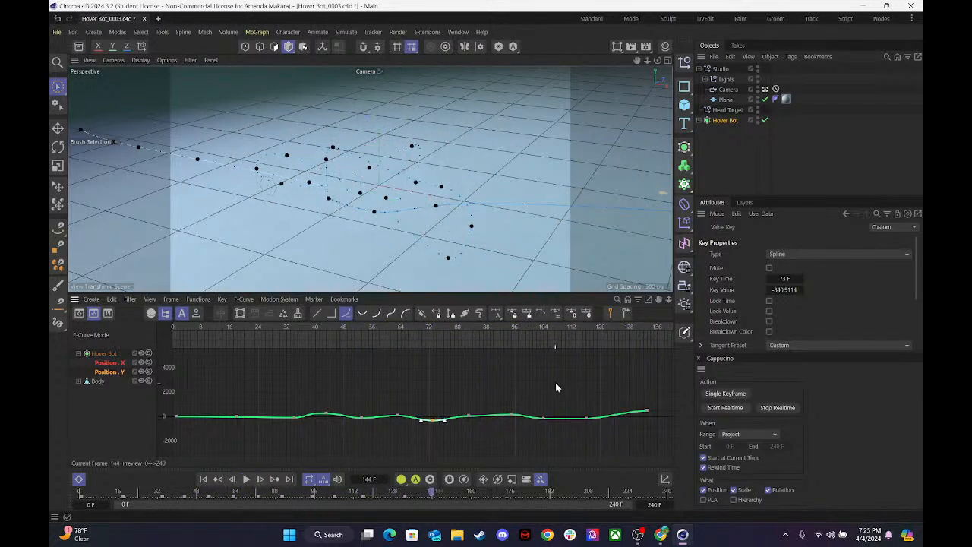
left_click_drag(482, 393, 554, 417)
left_click_drag(517, 328, 394, 340)
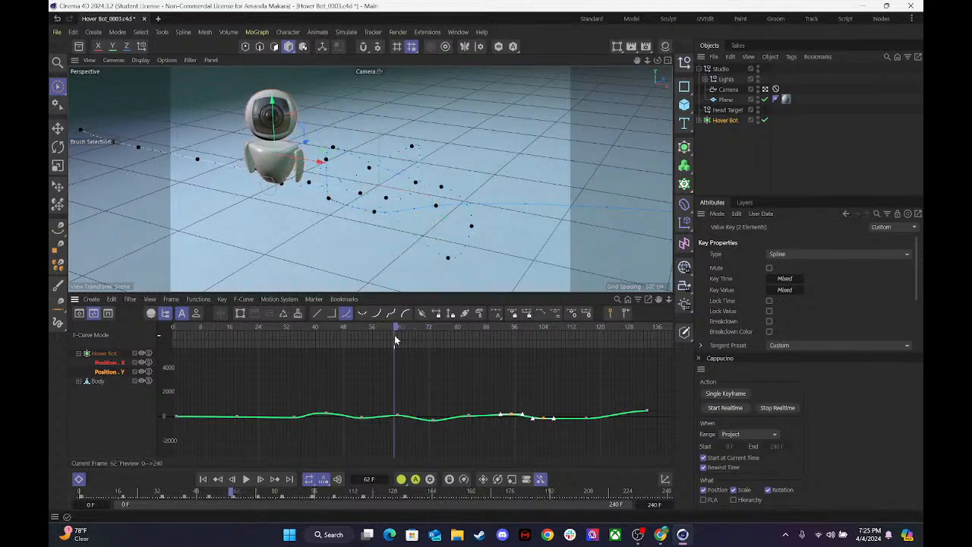
left_click(330, 200)
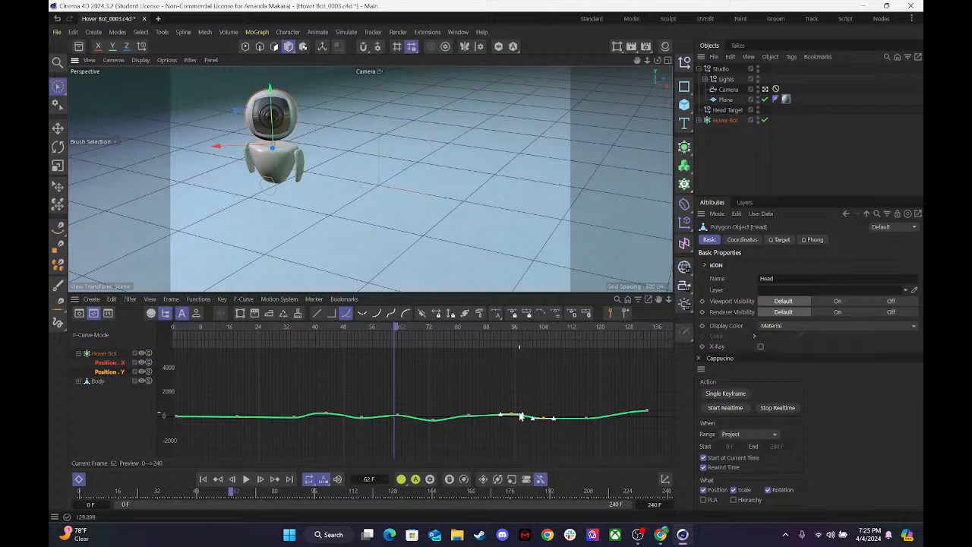
left_click_drag(512, 417, 515, 418)
left_click(546, 417)
left_click_drag(546, 417, 545, 413)
Raise the Position Y key at frame 73 to near zero and the key near frame 116 to about 131.
left_click(399, 329)
key("F8")
Play back the hover animation to check the flattened Position Y motion.
key("F8")
left_click(399, 329)
left_click_drag(400, 329, 415, 329)
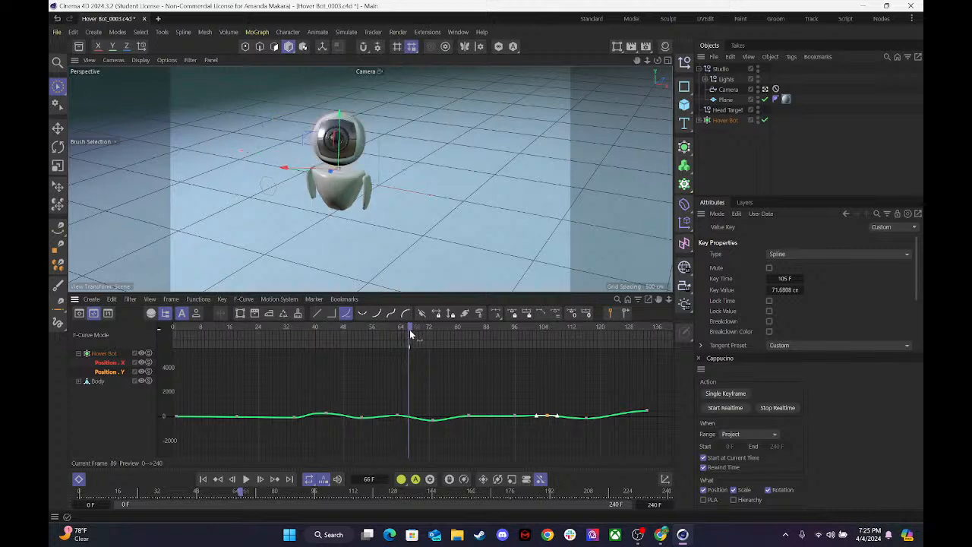
left_click_drag(432, 421, 433, 416)
left_click(586, 417)
key("F8")
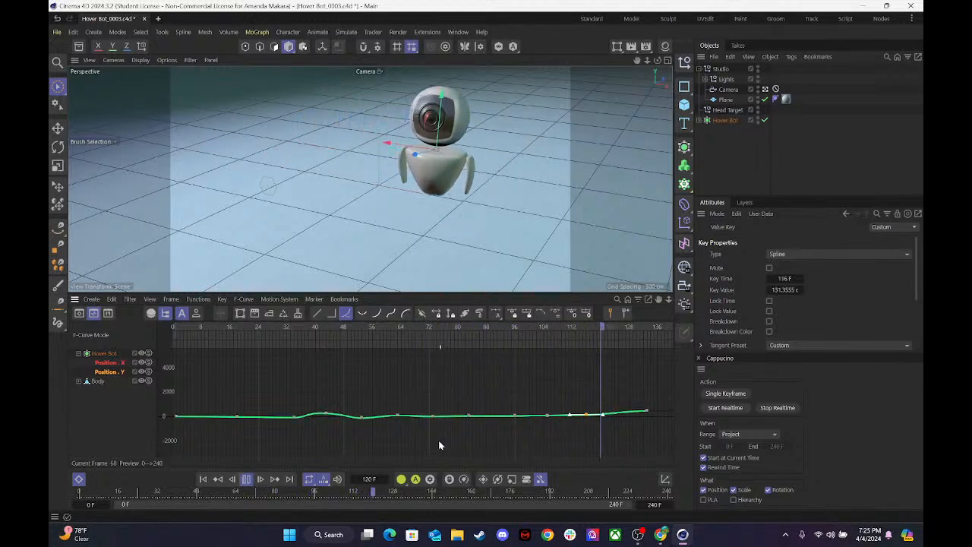
key("F8")
left_click_drag(585, 330, 261, 347)
key("F8")
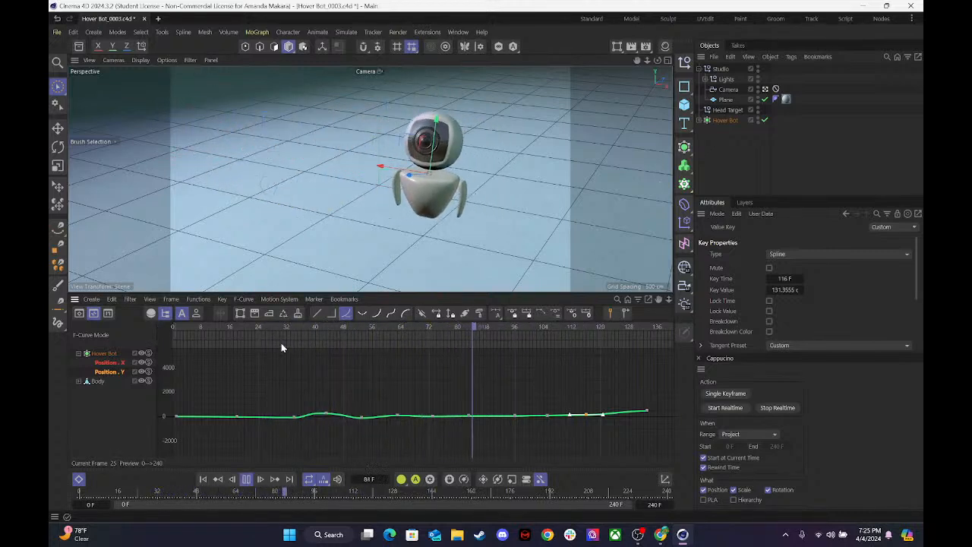
key("F8")
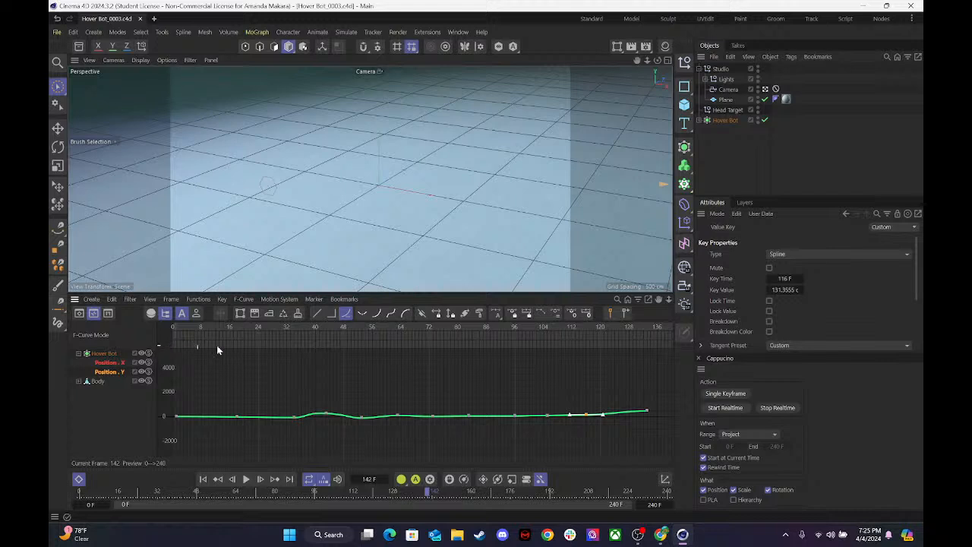
Display all of Hover Bot's position curves together and play the animation from frame 0.
key("shift+f")
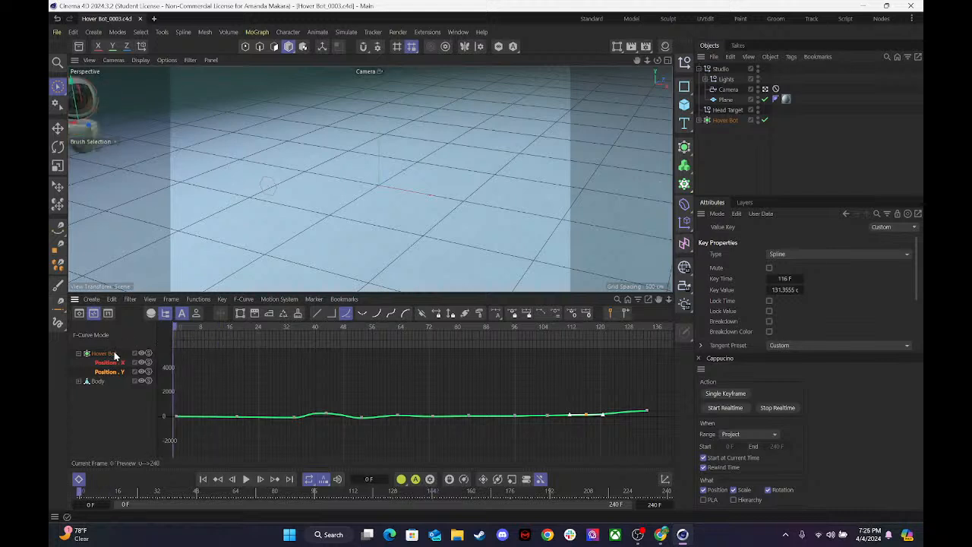
left_click(115, 354)
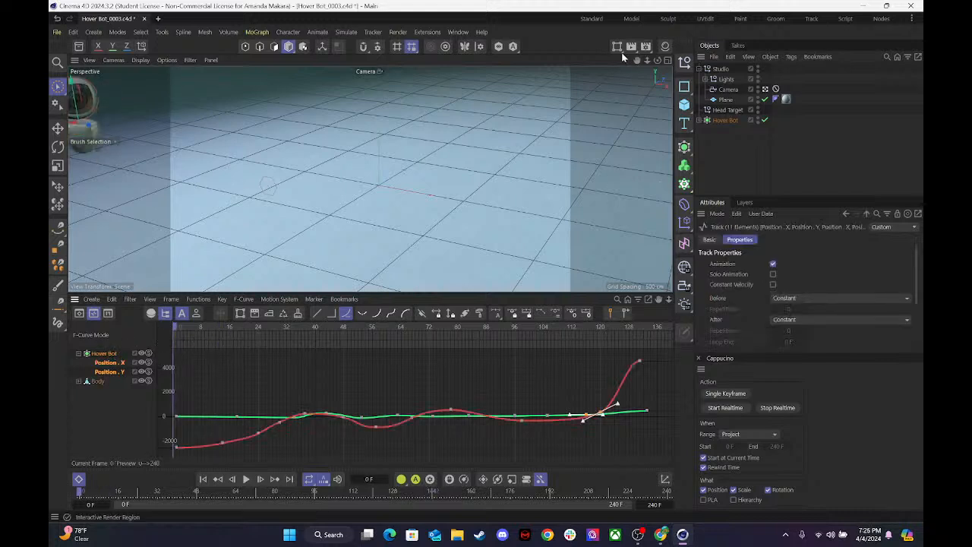
key("F8")
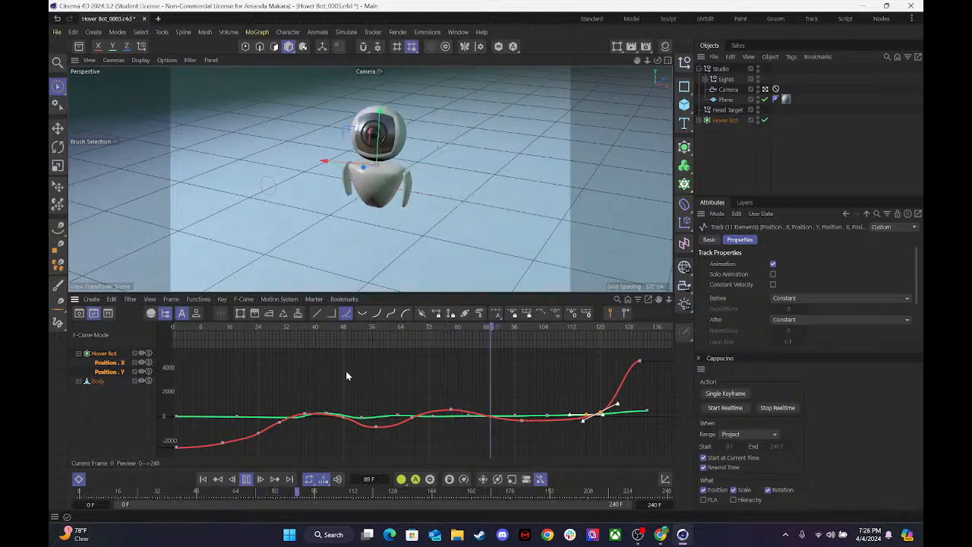
key("F8")
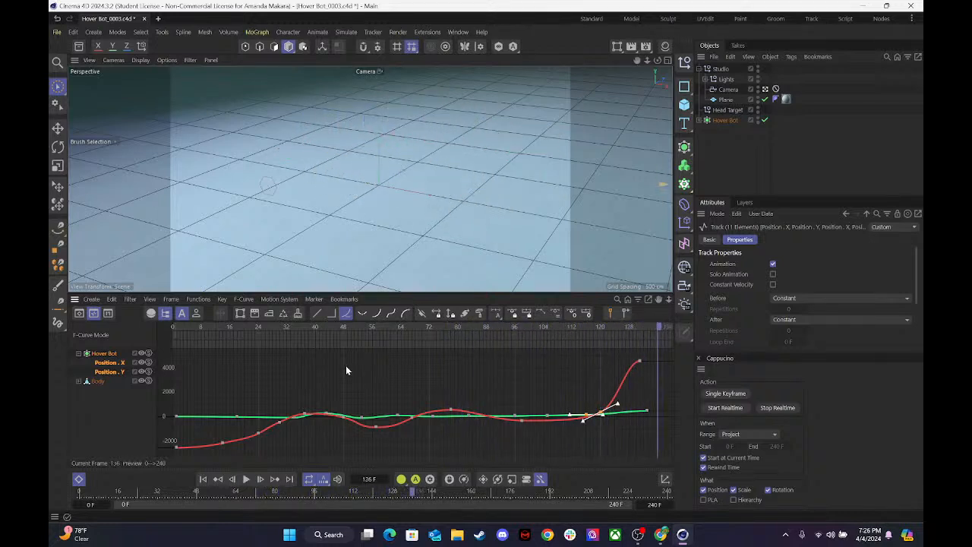
Move the Position X key near frame 98 to frame 96 at about -305, and the Position Y key near frame 116 to frame 120.
left_click_drag(351, 334, 522, 357)
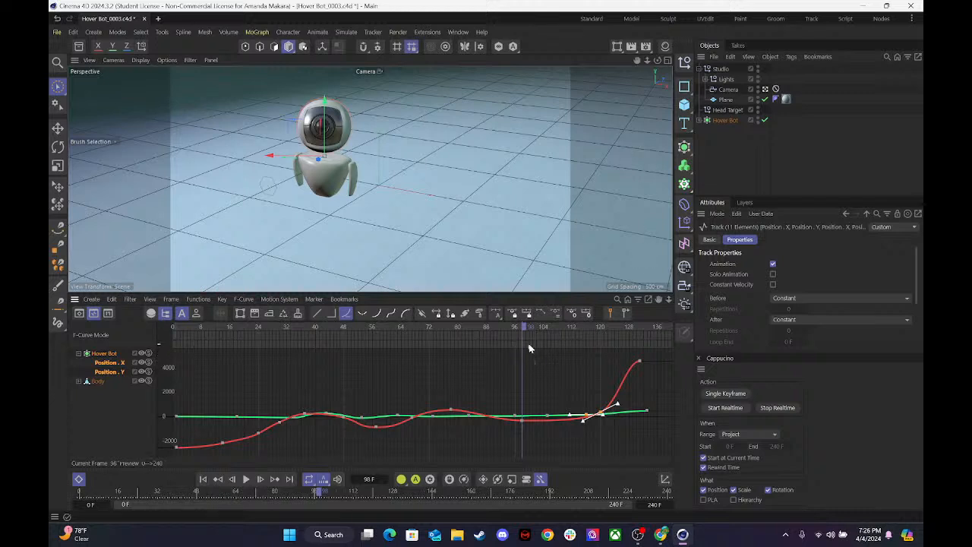
mouse_move(525, 332)
left_mouse_down()
mouse_move(467, 328)
mouse_move(526, 328)
left_mouse_up()
left_click(520, 416)
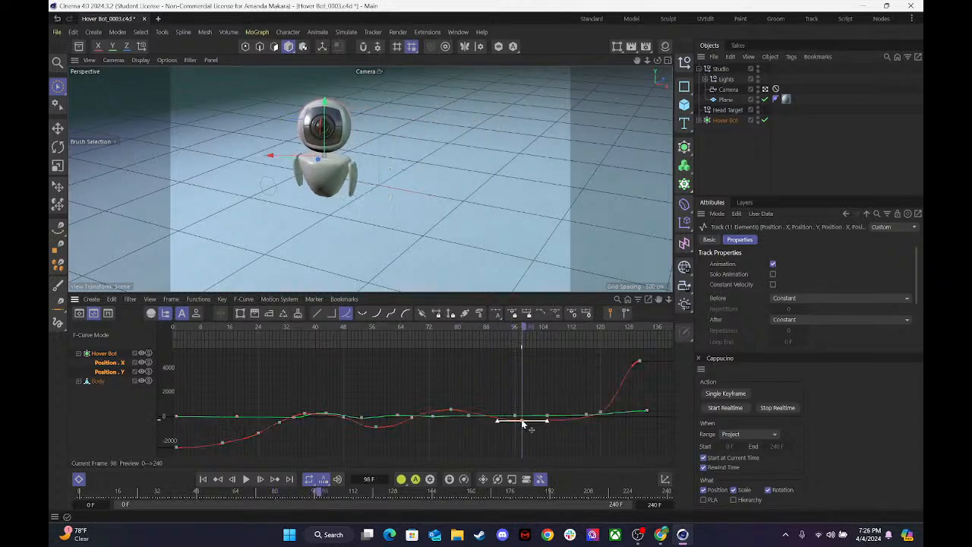
left_click(517, 420)
left_click_drag(514, 328, 598, 331)
left_click_drag(587, 416, 602, 415)
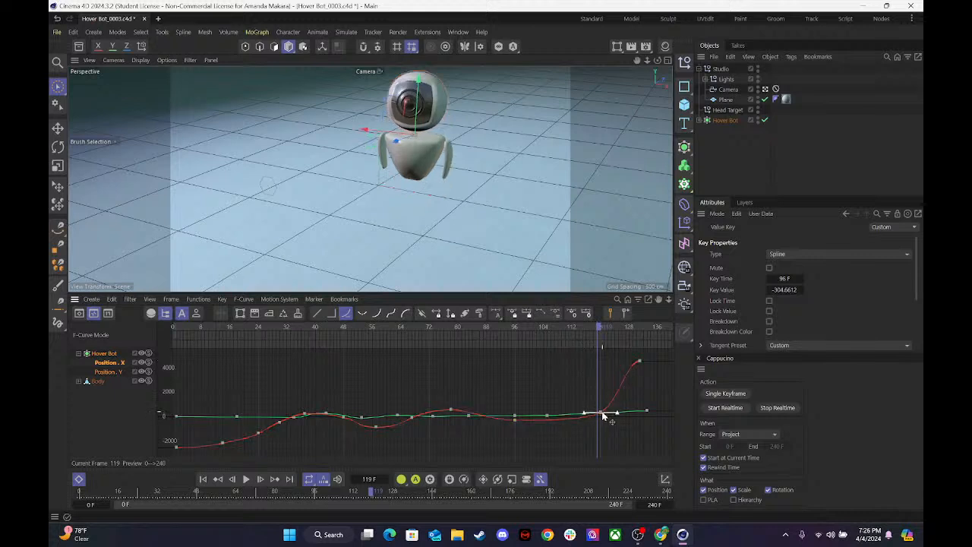
left_click(600, 413)
Lower the Position Y key at frame 120 to about 5 and delete the Position Y key at frame 105.
left_click_drag(596, 334, 492, 330)
left_click_drag(546, 337, 596, 340)
left_click_drag(599, 417, 600, 418)
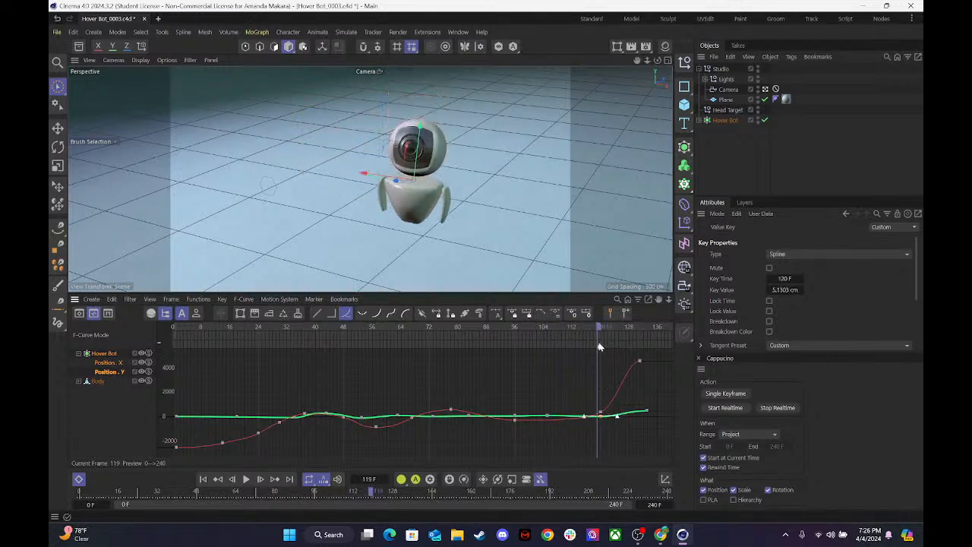
left_click_drag(586, 332, 609, 349)
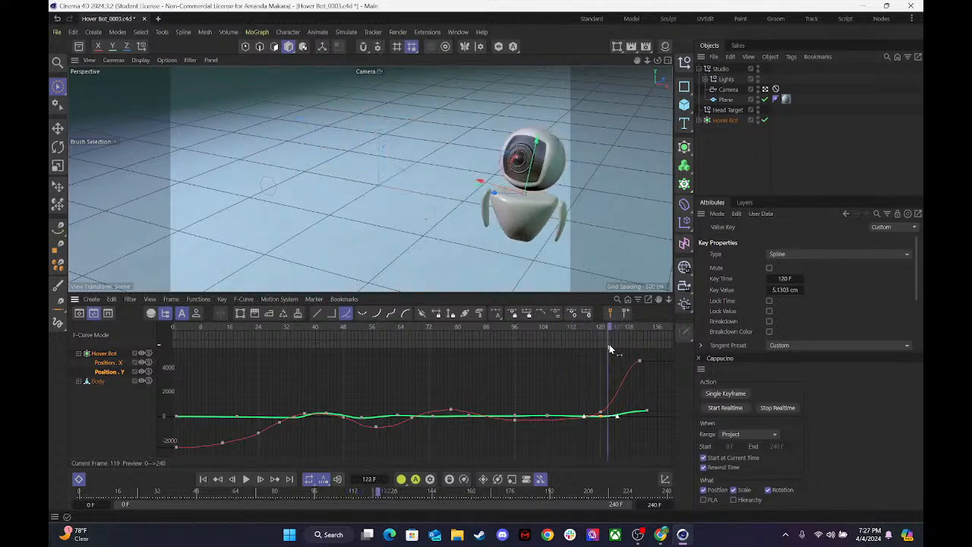
left_click(548, 417)
left_click(486, 369)
left_click_drag(495, 325, 513, 339)
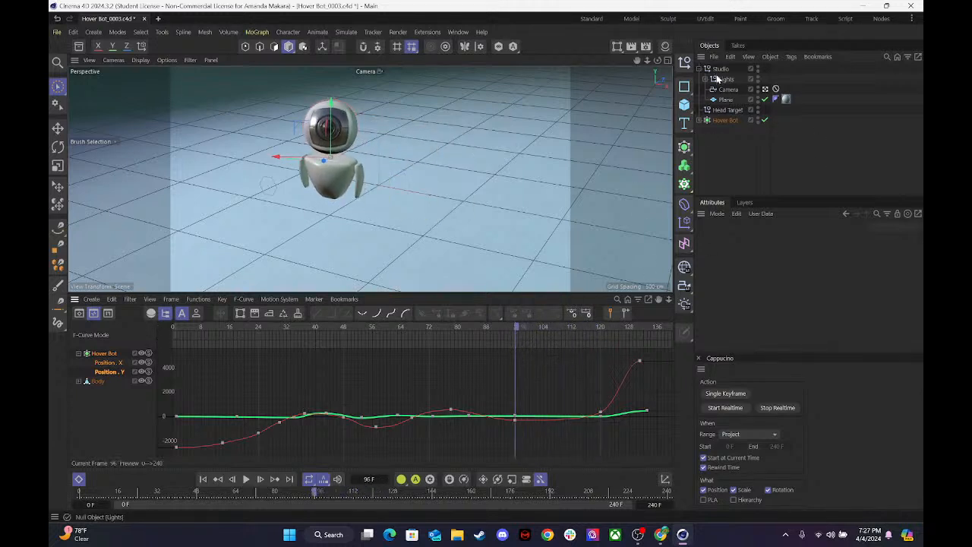
Place Head Target at about X 207, Y 489, key its position at frame 96, and show the keys in the Dope Sheet.
left_click(722, 111)
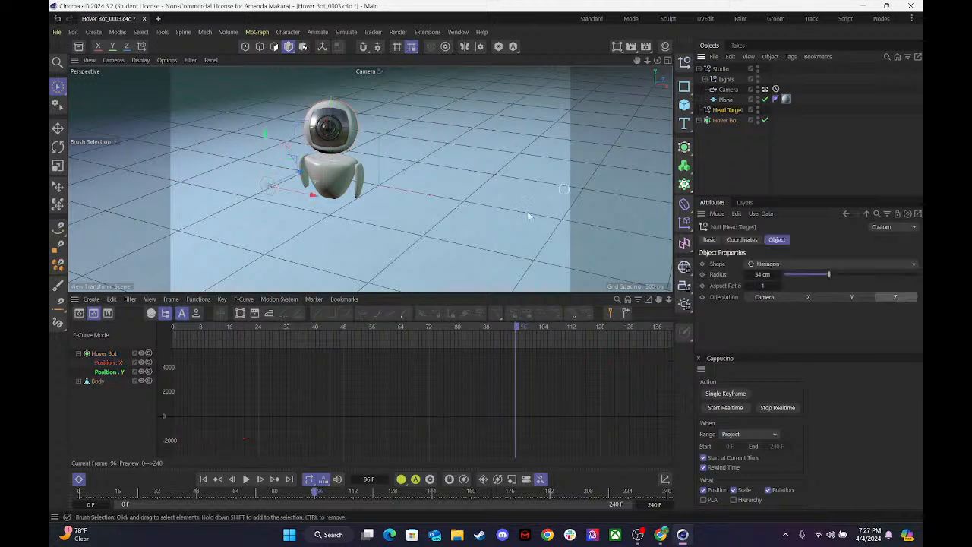
left_click_drag(313, 200, 271, 205)
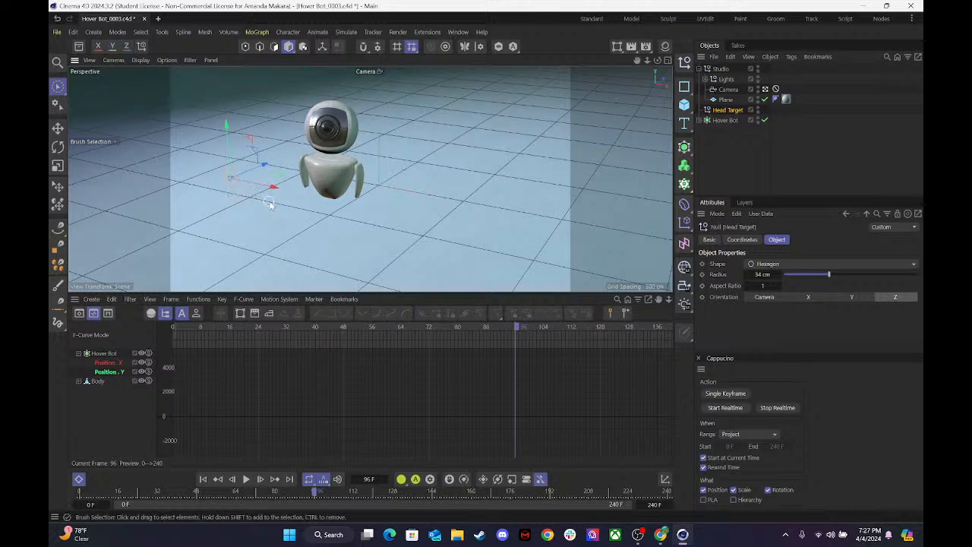
left_click(741, 240)
left_click(705, 278)
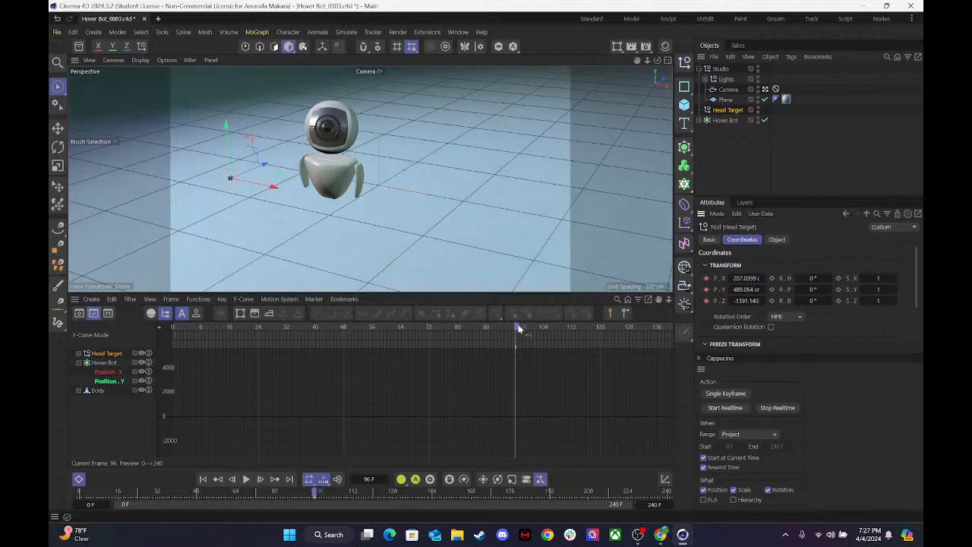
mouse_move(515, 323)
left_mouse_down()
mouse_move(173, 327)
mouse_move(519, 325)
mouse_move(517, 314)
left_mouse_up()
left_click(79, 313)
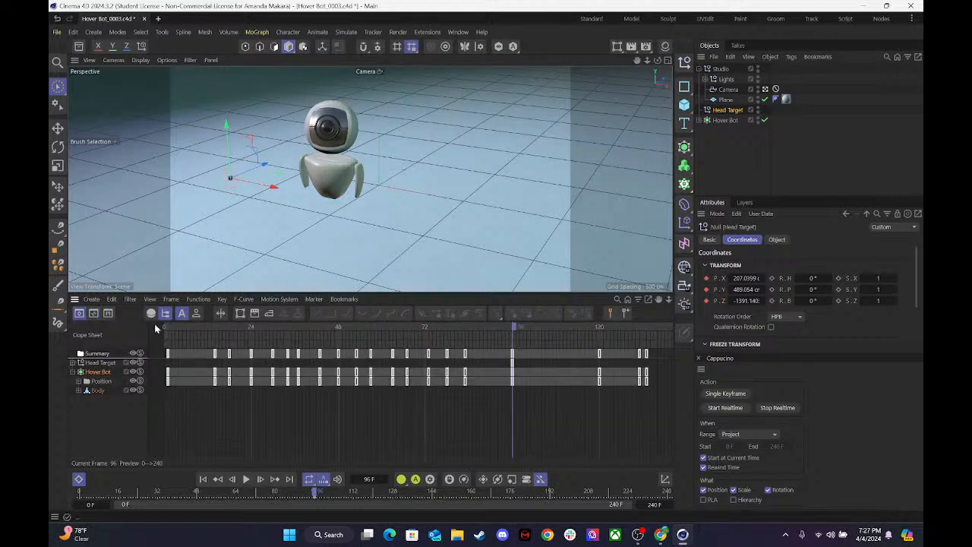
Try to reposition Head Target at frame 116, moving it along X to about 1400 and raising it.
left_click_drag(516, 329, 585, 334)
left_click_drag(281, 192, 659, 266)
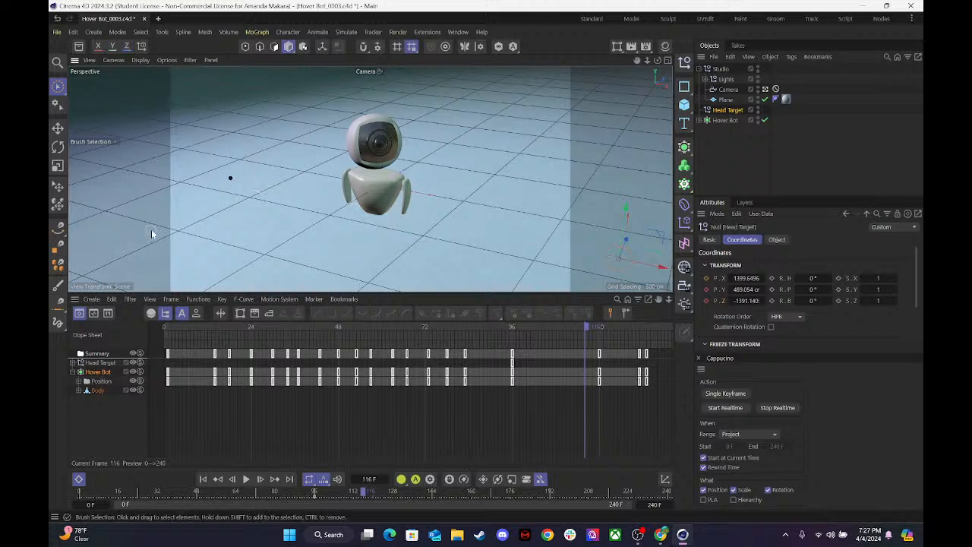
left_click_drag(626, 212, 651, 128)
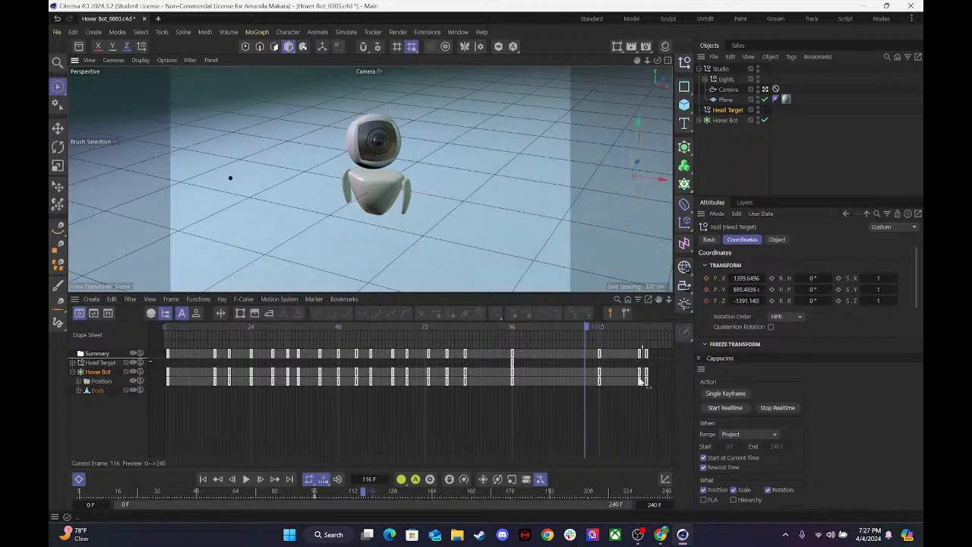
At frame 118, move Head Target along X to about 1428 and collapse the Studio hierarchy.
mouse_move(589, 326)
left_mouse_down()
mouse_move(611, 325)
mouse_move(203, 333)
mouse_move(598, 328)
left_mouse_up()
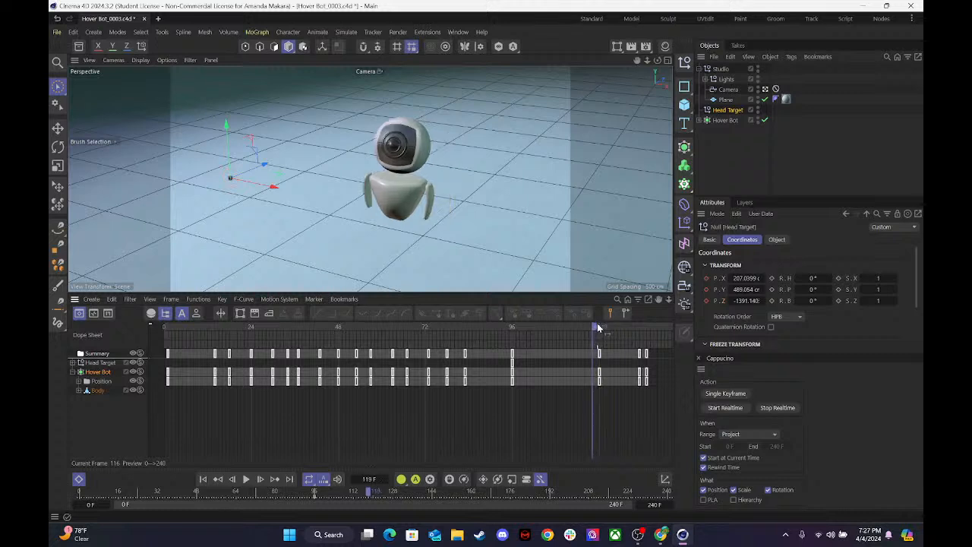
left_click_drag(272, 186, 674, 181)
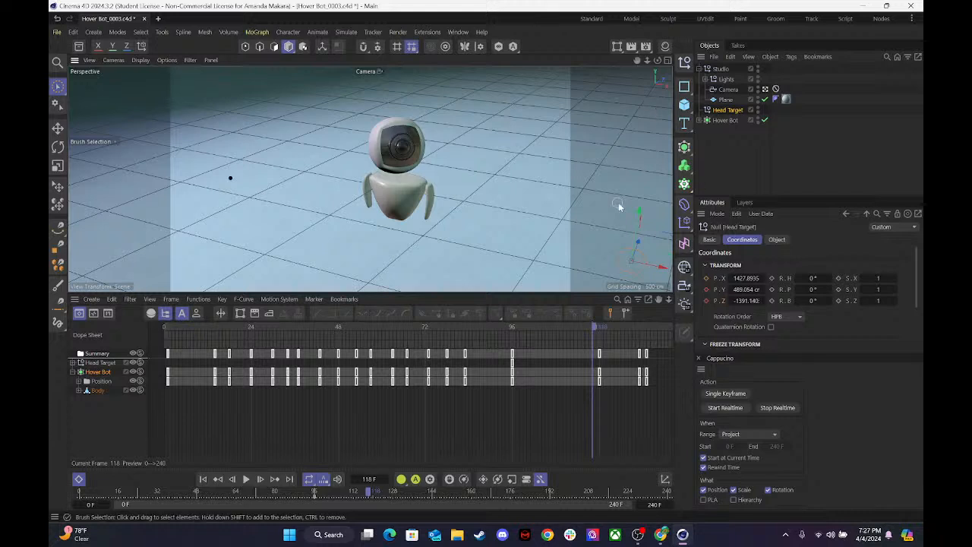
left_click(652, 120)
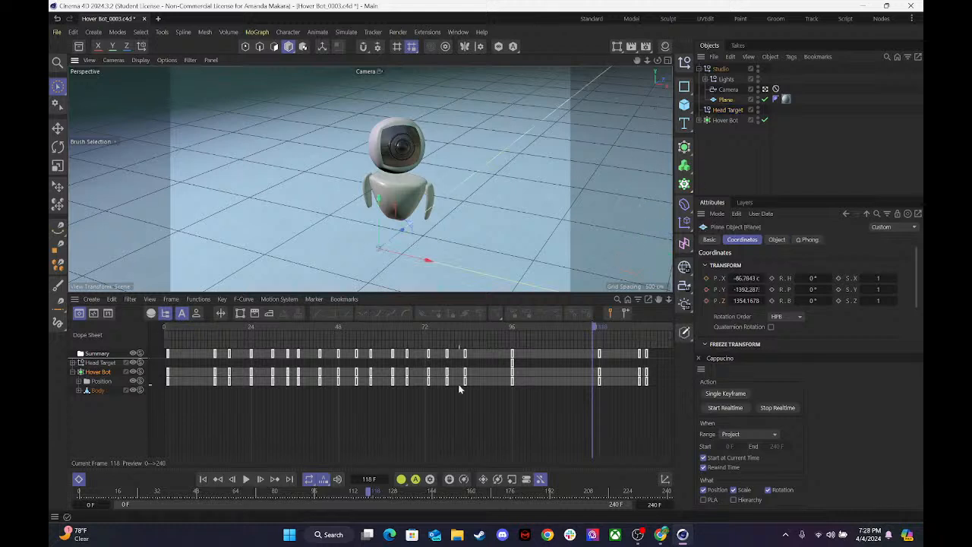
left_click(698, 68)
left_click(727, 79)
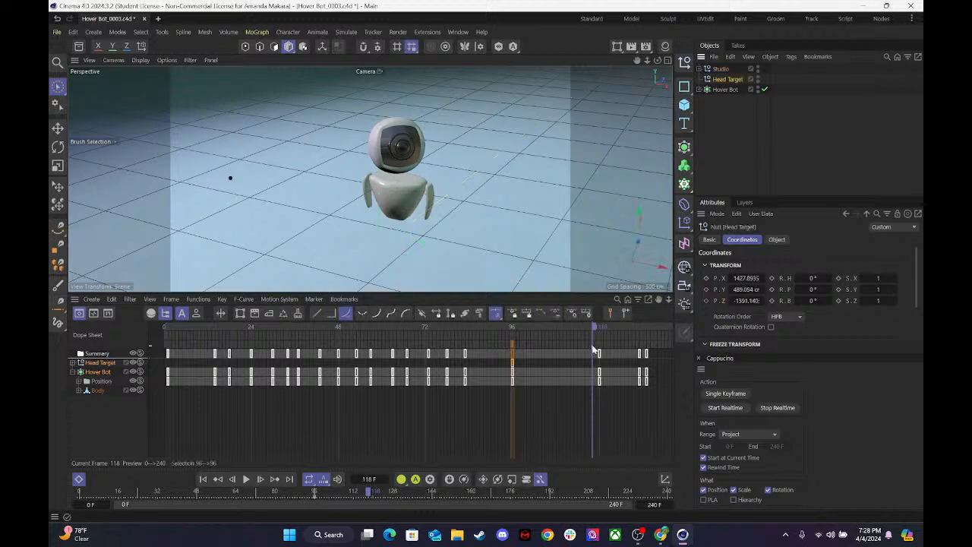
Using the four-view layout, move Head Target to about X 1857, Y 773, and key its position at frame 118.
left_click_drag(534, 261, 662, 43)
left_click(667, 60)
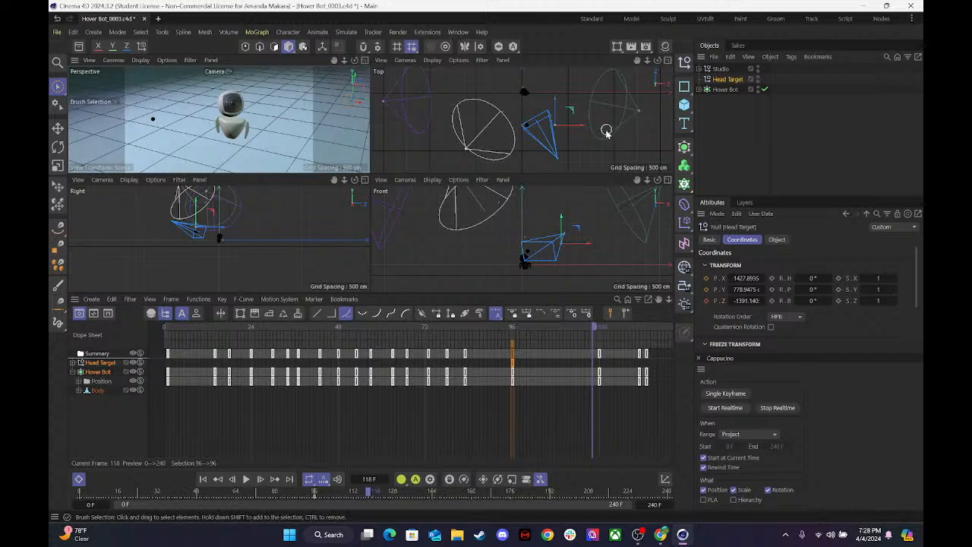
mouse_move(577, 250)
left_mouse_down()
mouse_move(620, 249)
mouse_move(592, 251)
left_mouse_up()
left_click_drag(567, 220, 601, 249)
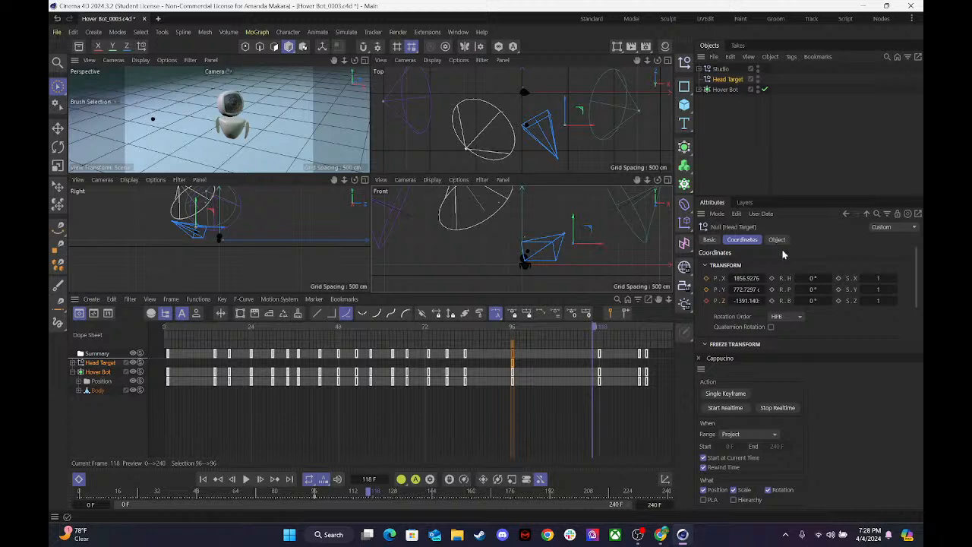
left_click(707, 280)
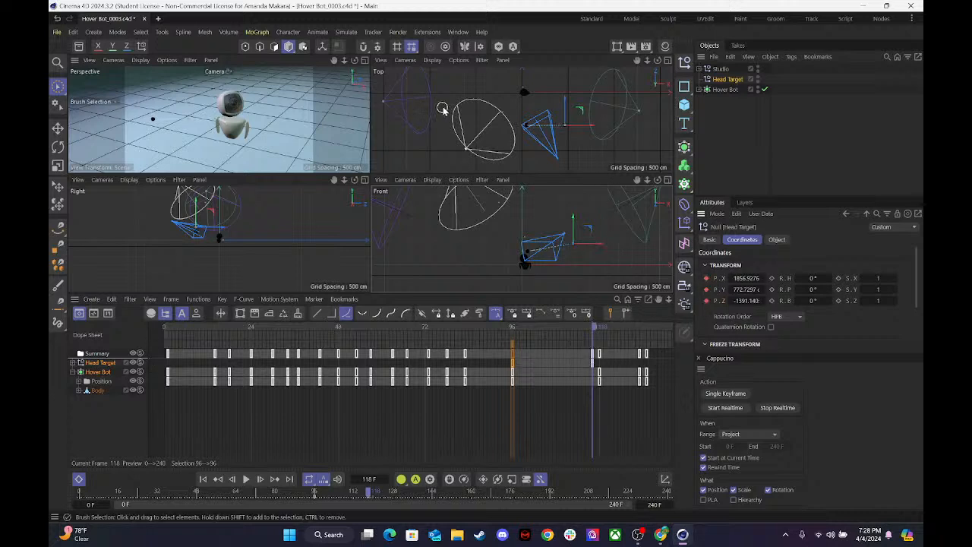
left_click(364, 61)
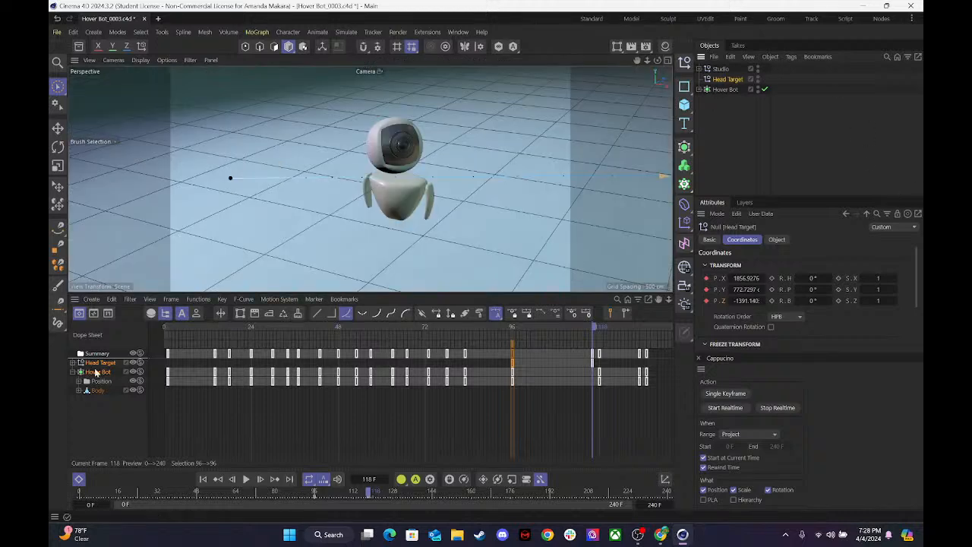
Display Head Target's position curves in F-Curve mode and deselect their keys.
left_click(91, 411)
left_click(102, 365)
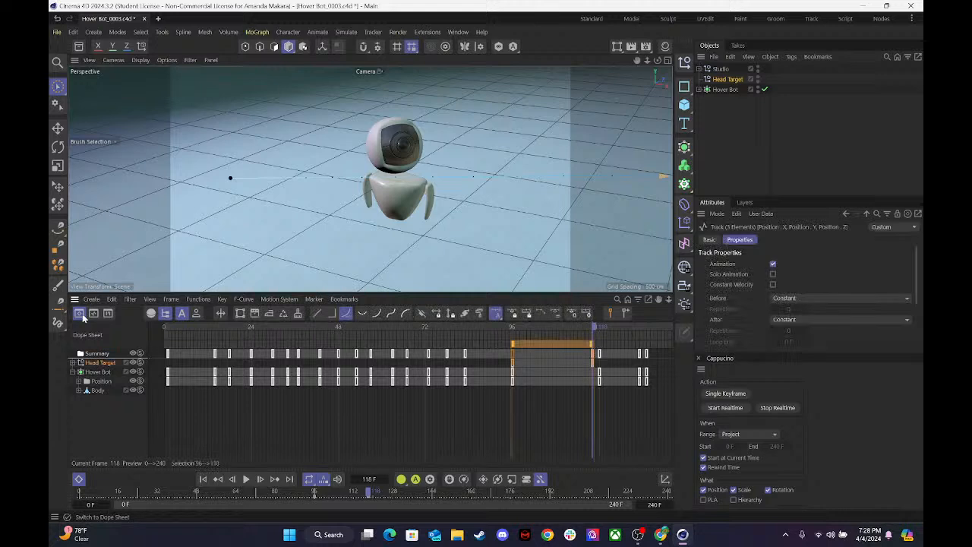
left_click(94, 313)
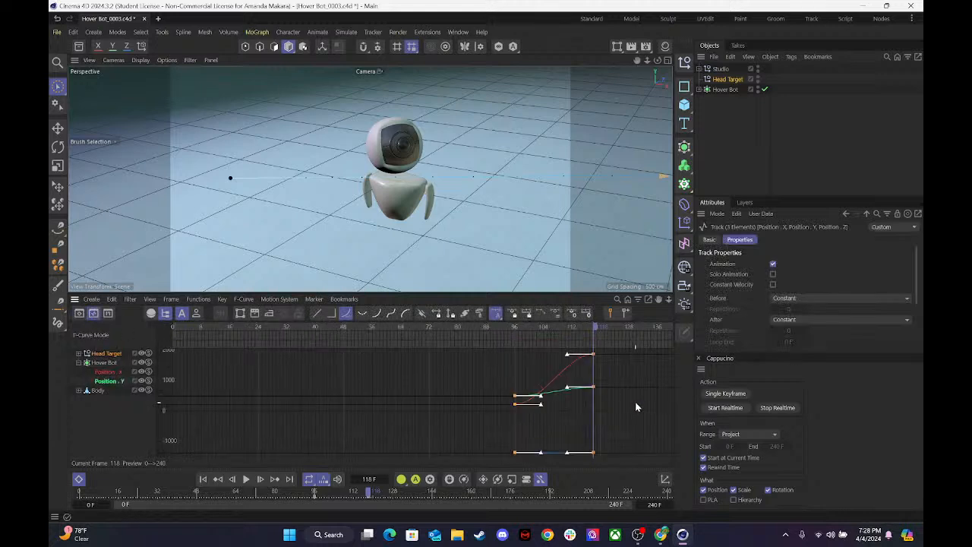
left_click(574, 430)
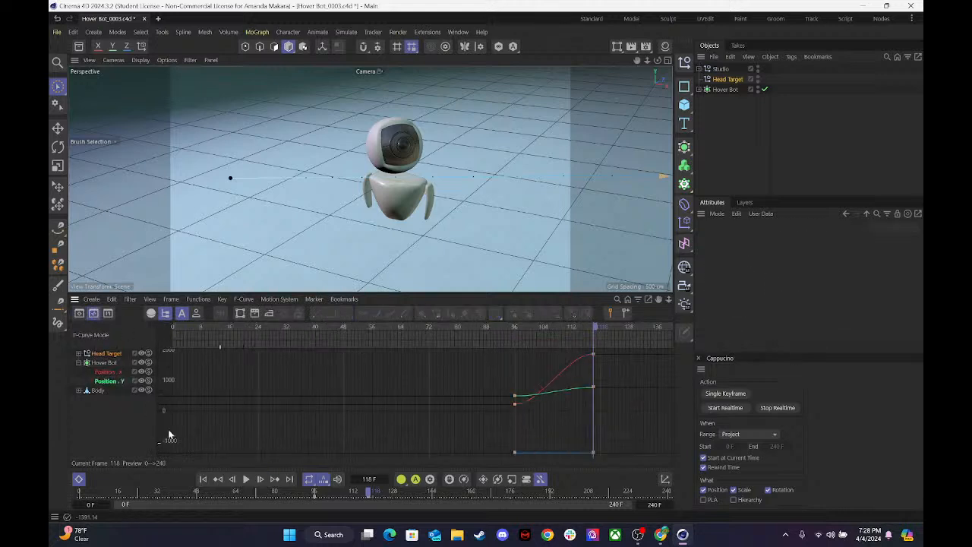
Collapse Hover Bot's tracks, expand Head Target's tracks and delete its Position Z track.
left_click(78, 363)
left_click(78, 353)
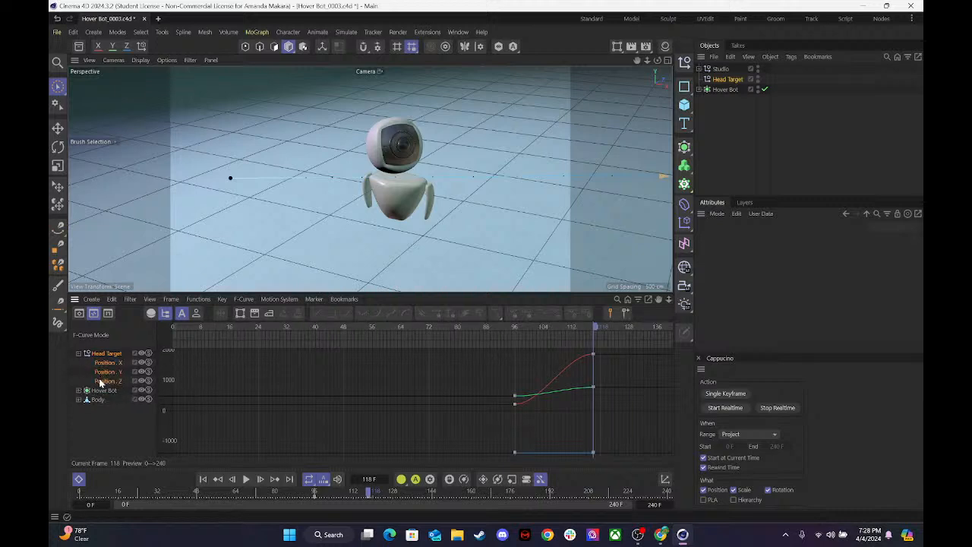
left_click(101, 381)
key("Delete")
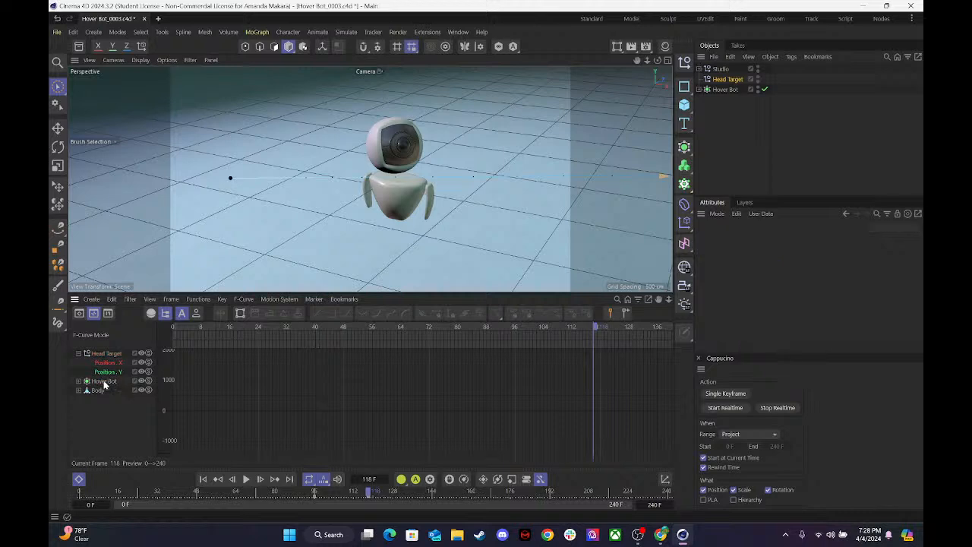
Play the animation, select both Head Target Position Y keys and lengthen the first key's outgoing tangent.
left_click(111, 372)
left_click(111, 371)
left_click_drag(593, 327, 448, 341)
key("F8")
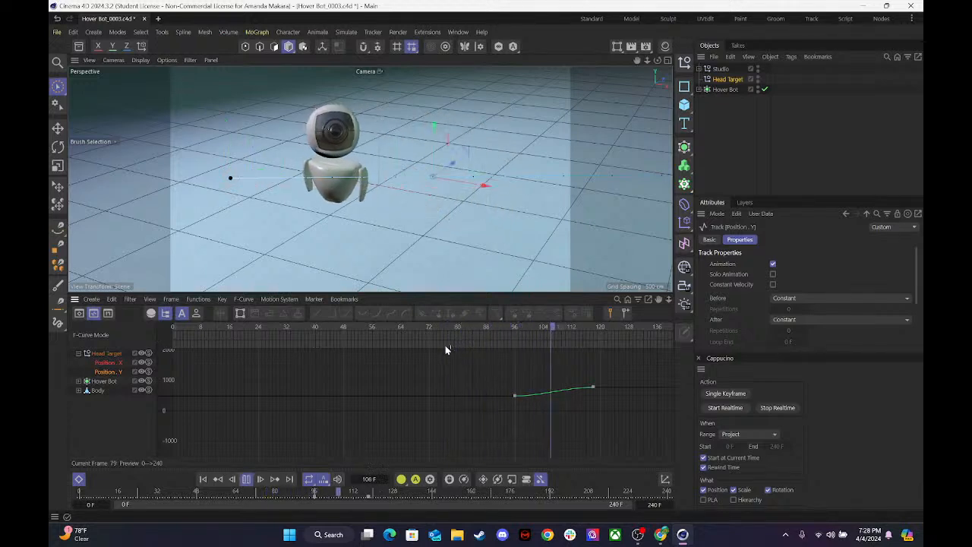
key("F8")
left_click_drag(602, 394, 449, 399)
left_click_drag(548, 400, 552, 396)
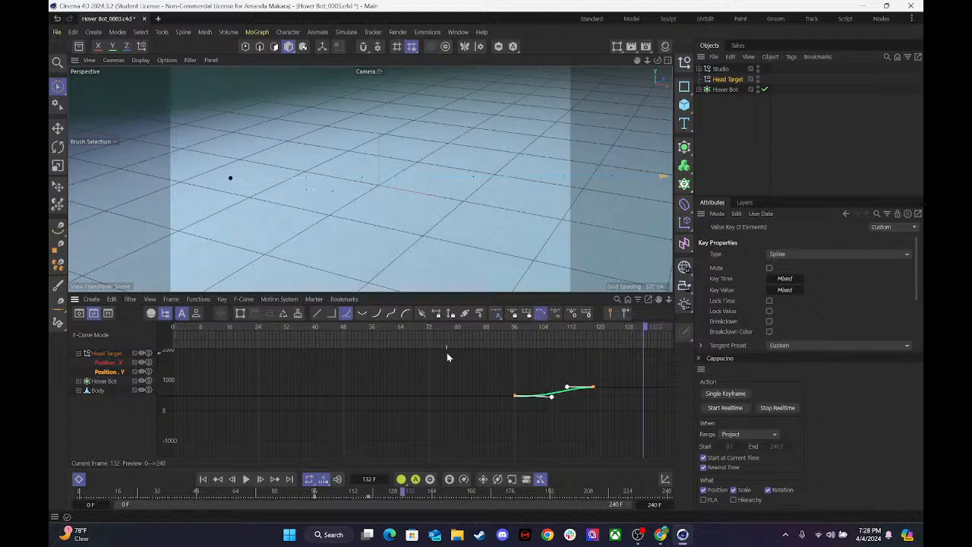
Lengthen both tangents of Head Target's Position X curve for a stronger ease, and play back the motion.
left_click(112, 362)
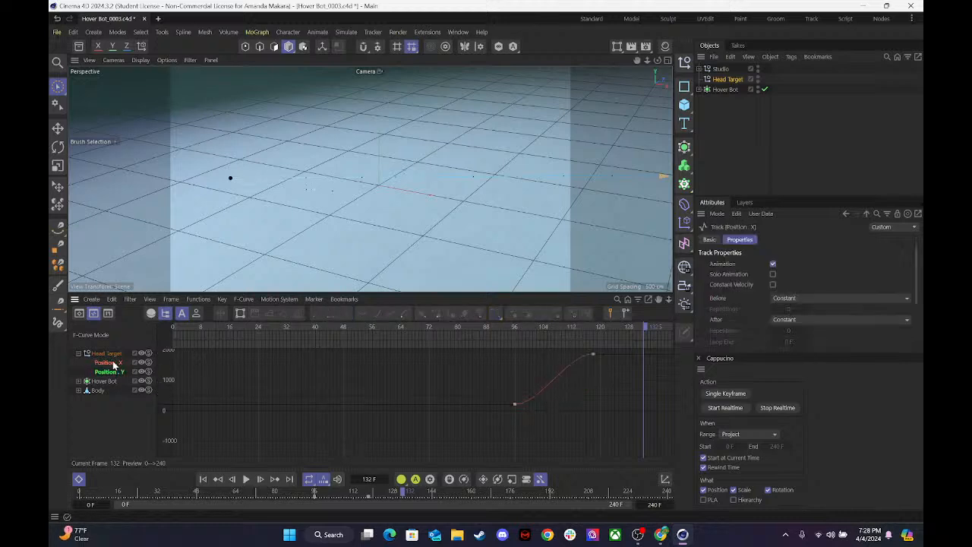
left_click_drag(612, 406, 408, 345)
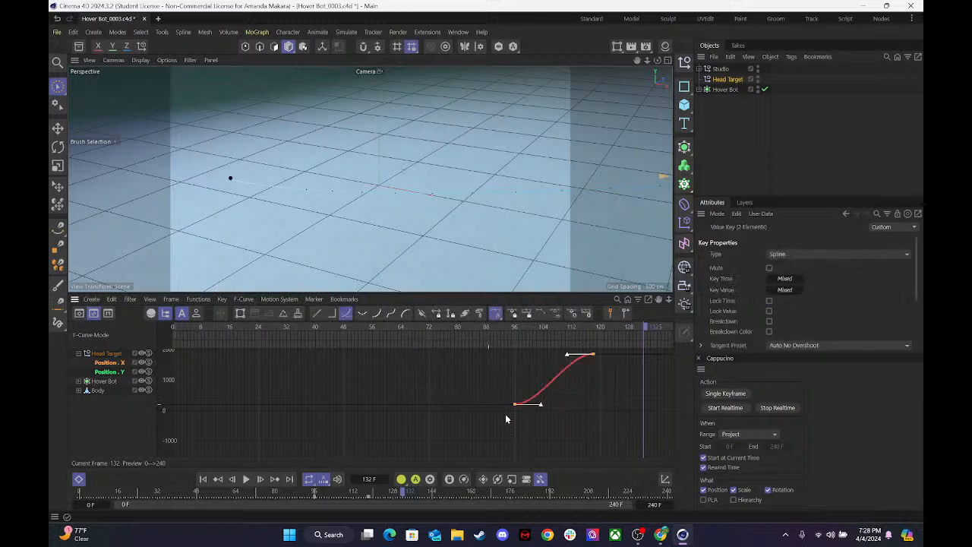
left_click_drag(540, 408, 561, 405)
left_click_drag(571, 359, 555, 382)
left_click(476, 329)
key("F8")
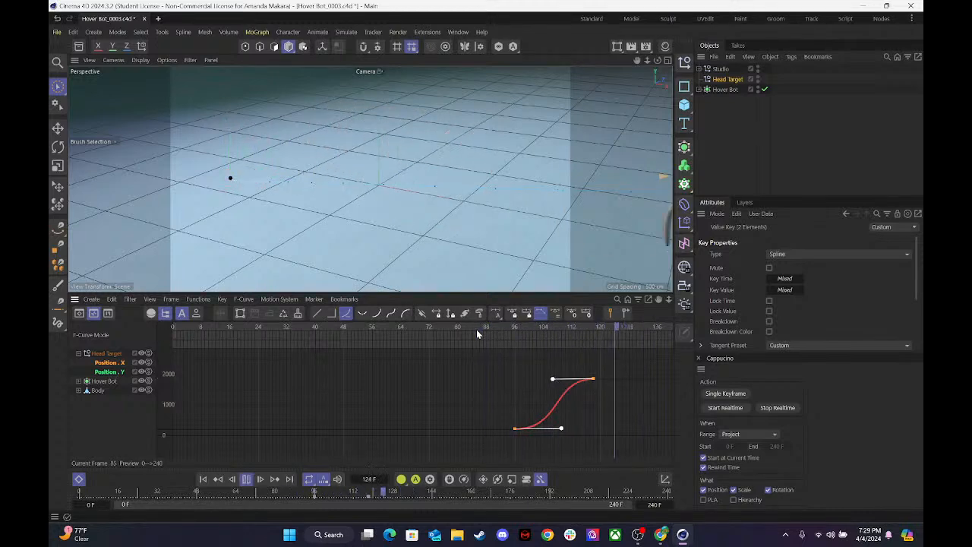
key("F8")
left_click_drag(410, 329, 362, 331)
key("F8")
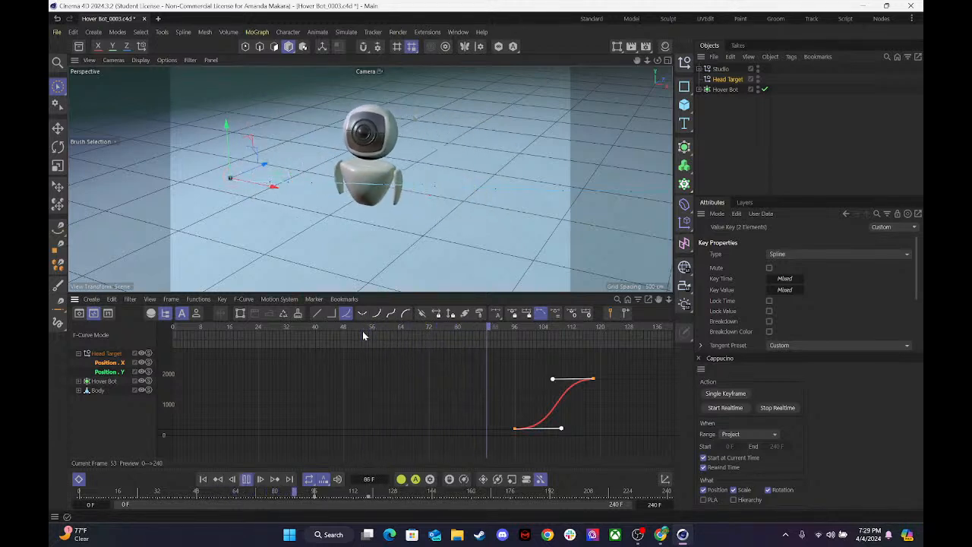
key("F8")
Return to frame 0, collapse Head Target's tracks and display Hover Bot's animation curves.
left_click_drag(599, 328, 114, 371)
left_click(106, 355)
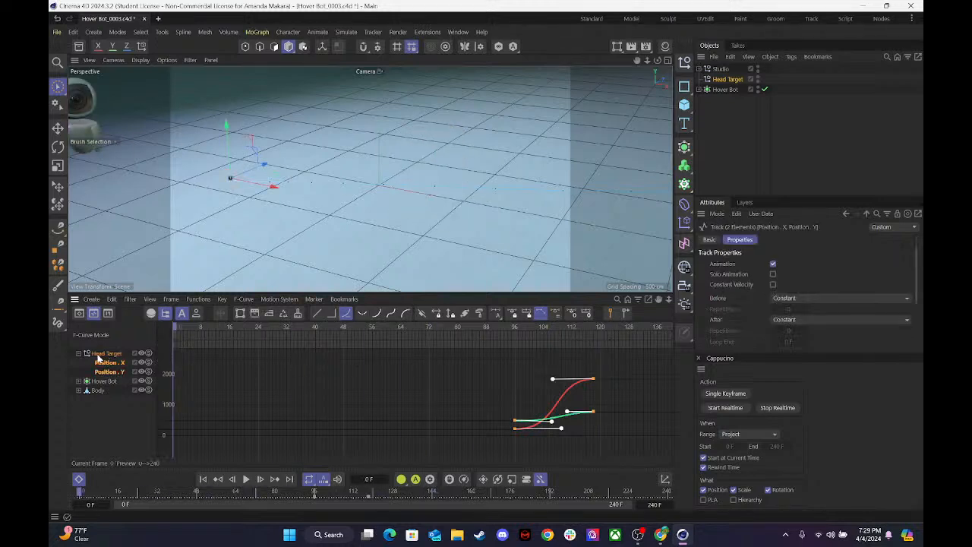
left_click(78, 354)
left_click(99, 410)
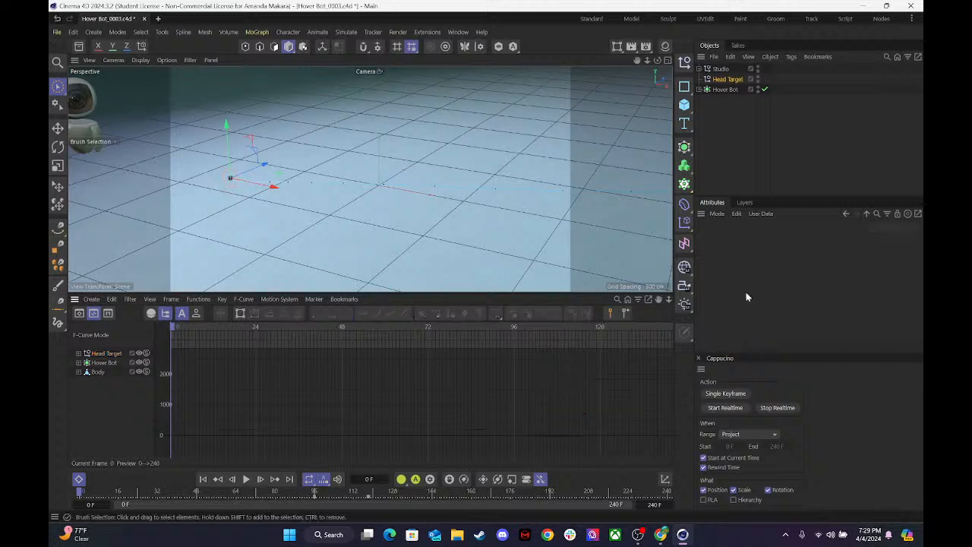
left_click(104, 363)
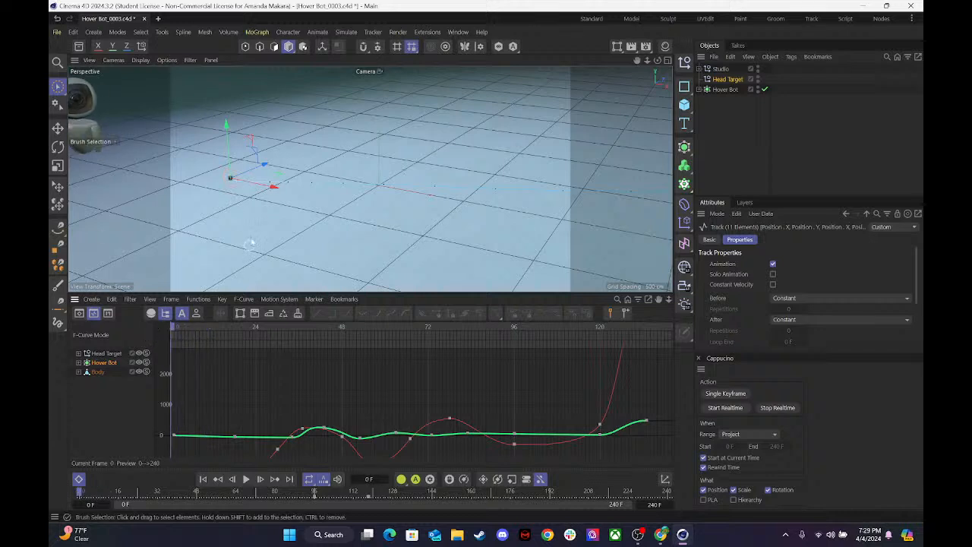
Select the Camera inside Studio, show the four-view layout, and fit all of Hover Bot's curves in the timeline.
left_click(698, 69)
left_click(728, 90)
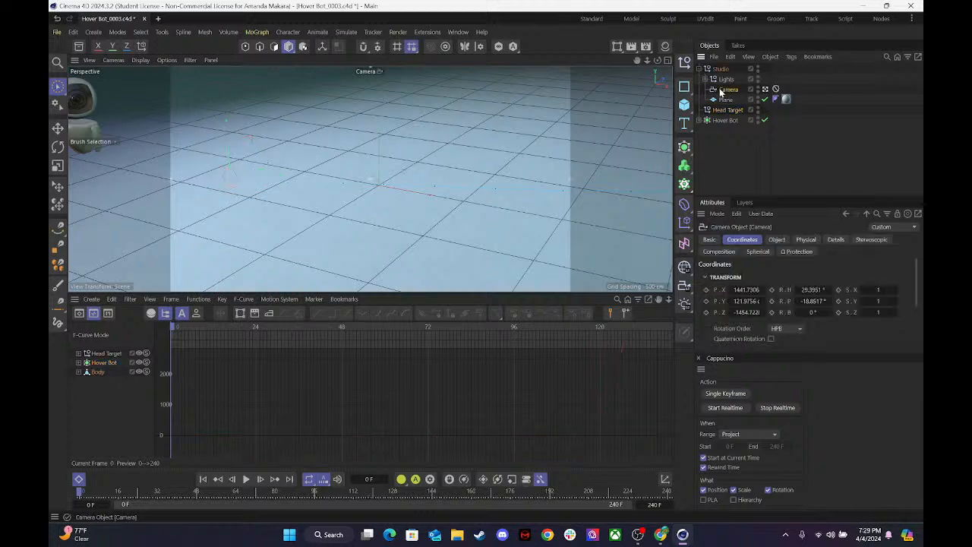
left_click(666, 62)
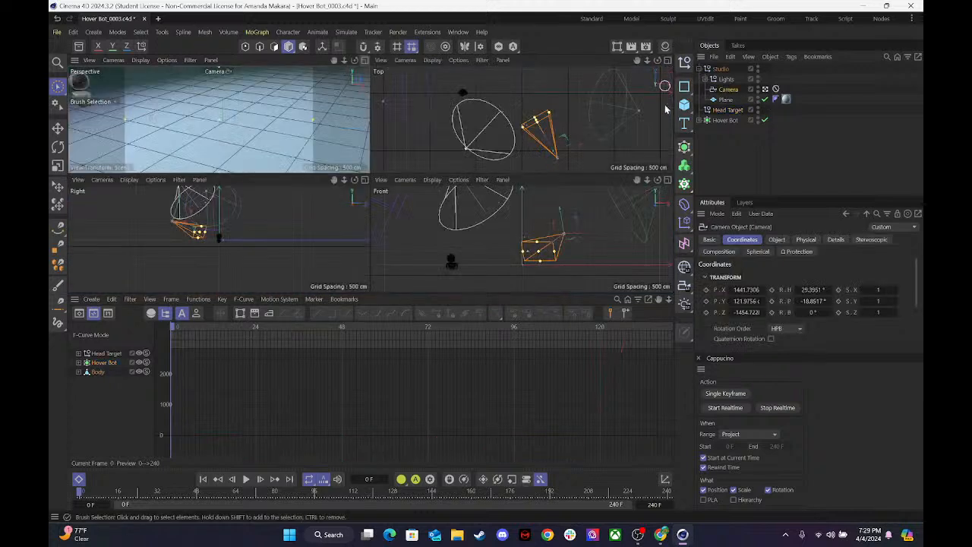
left_click(105, 362)
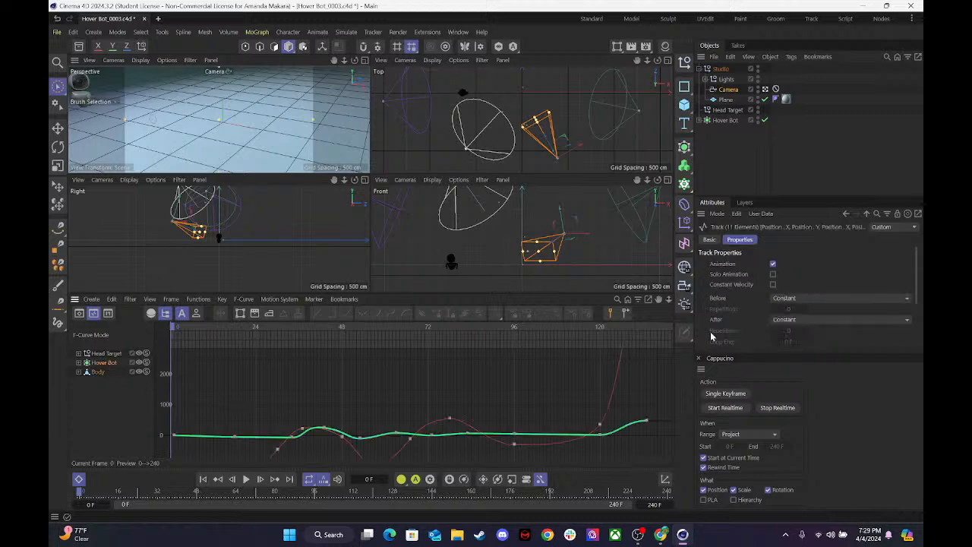
key("h")
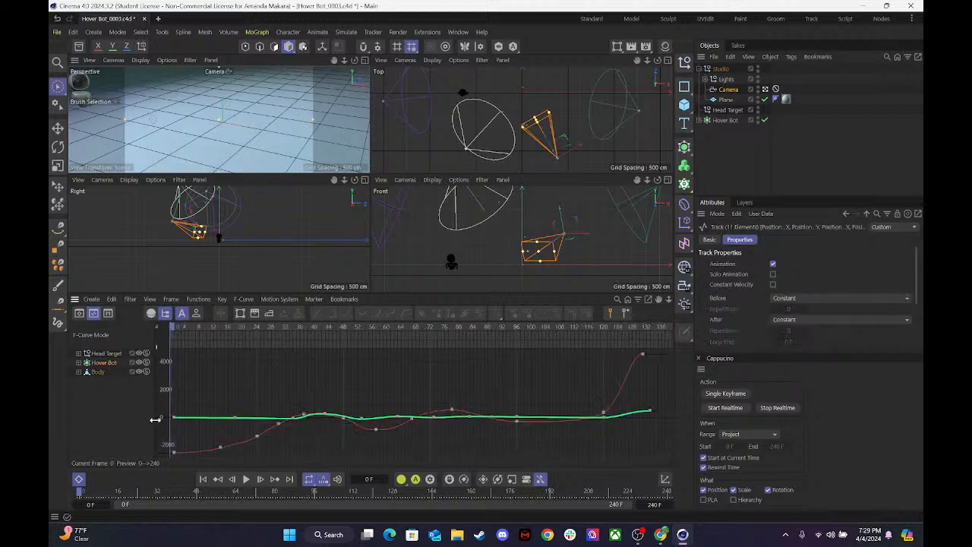
At frame 1, set Hover Bot's Position X to about -4668 cm, key it, and play the animation from the start.
left_click_drag(172, 329, 173, 331)
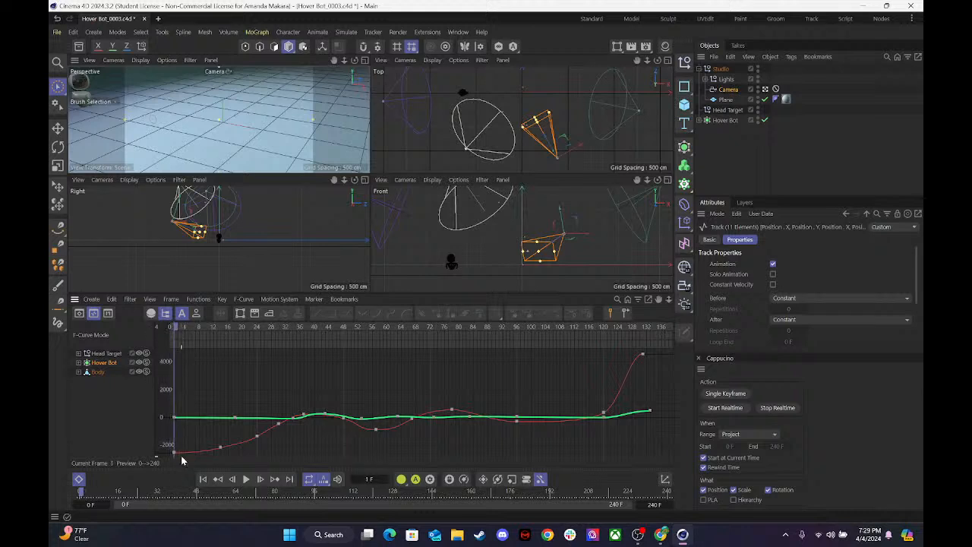
left_click_drag(167, 453, 187, 407)
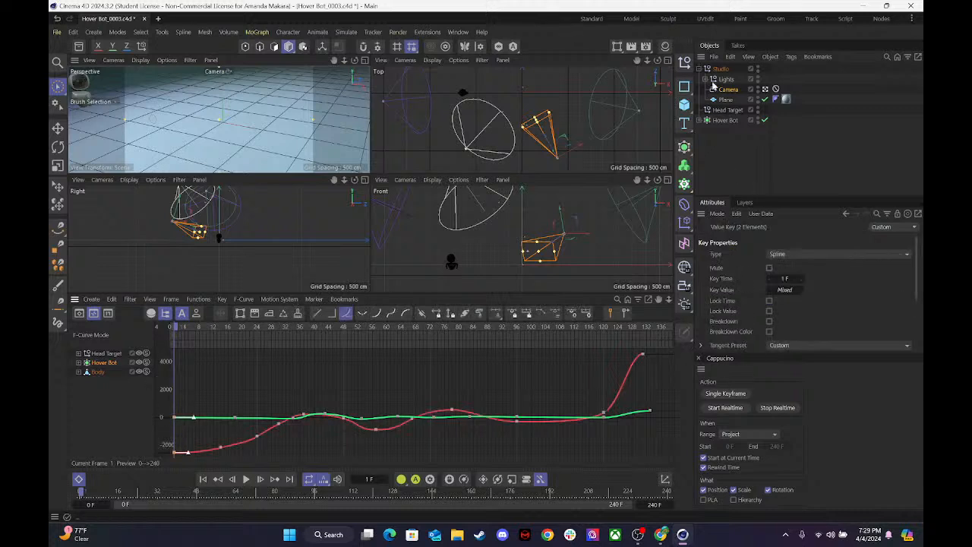
left_click(721, 120)
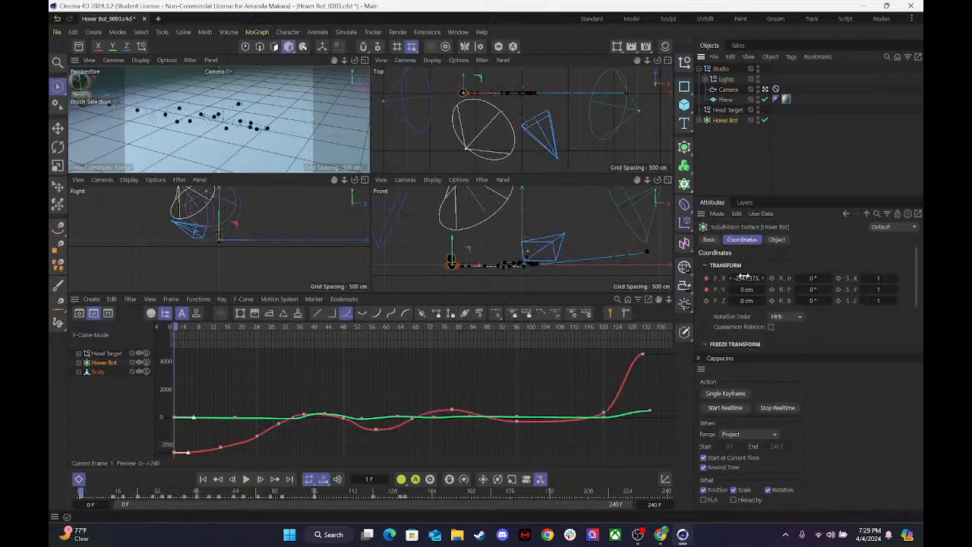
left_click_drag(748, 277, 716, 278)
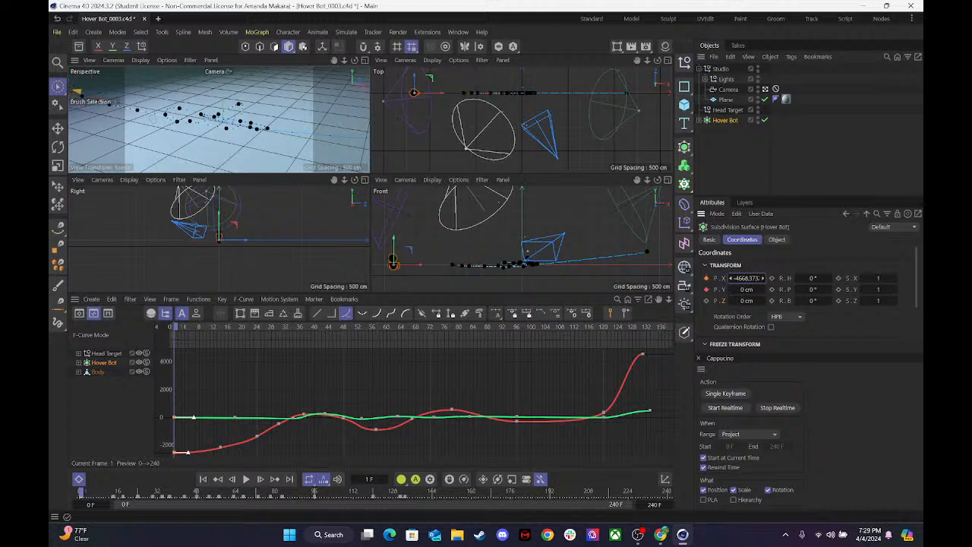
left_click(705, 277)
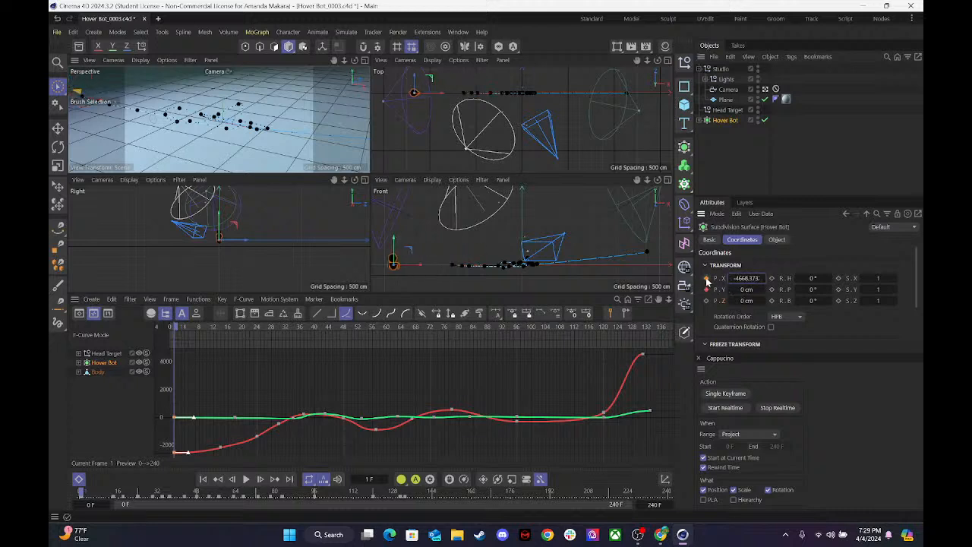
left_click(270, 384)
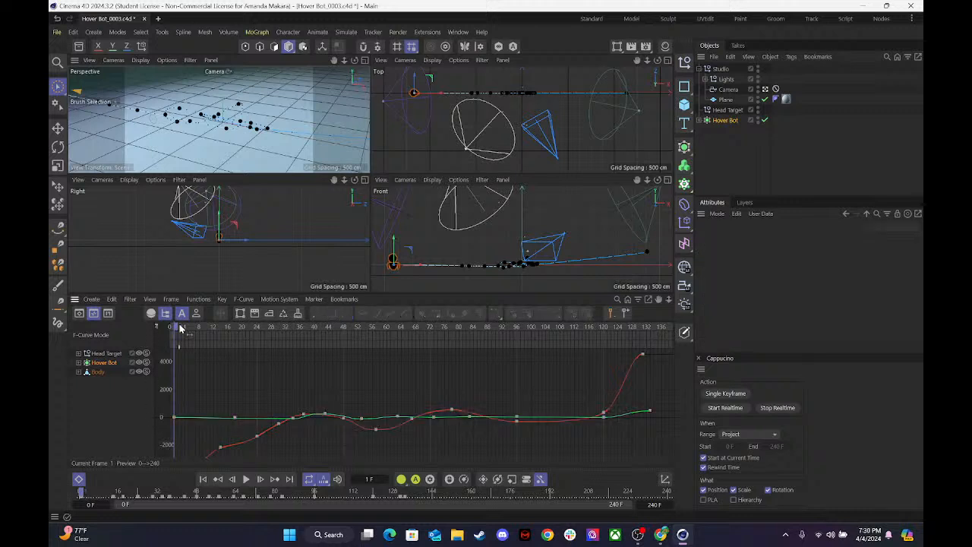
left_click_drag(180, 328, 120, 338)
key("F8")
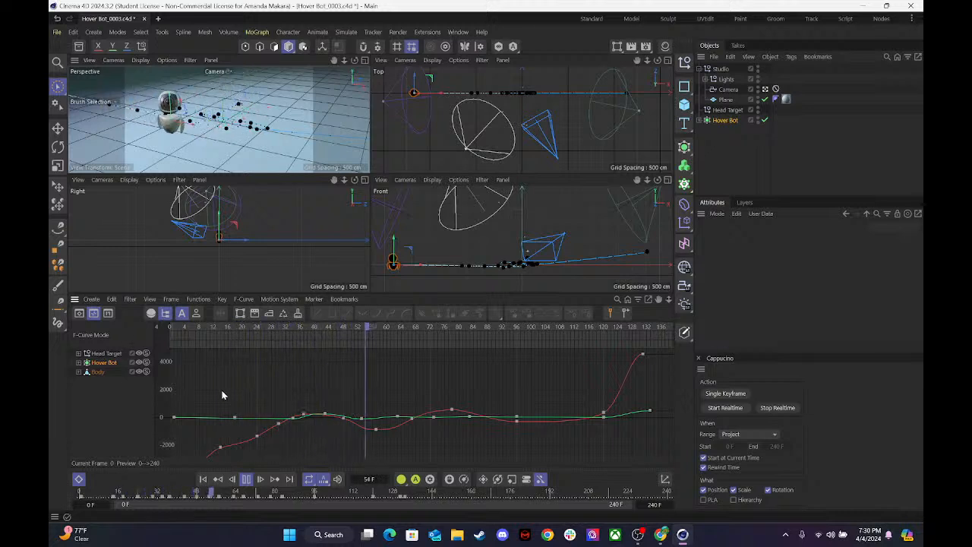
key("F8")
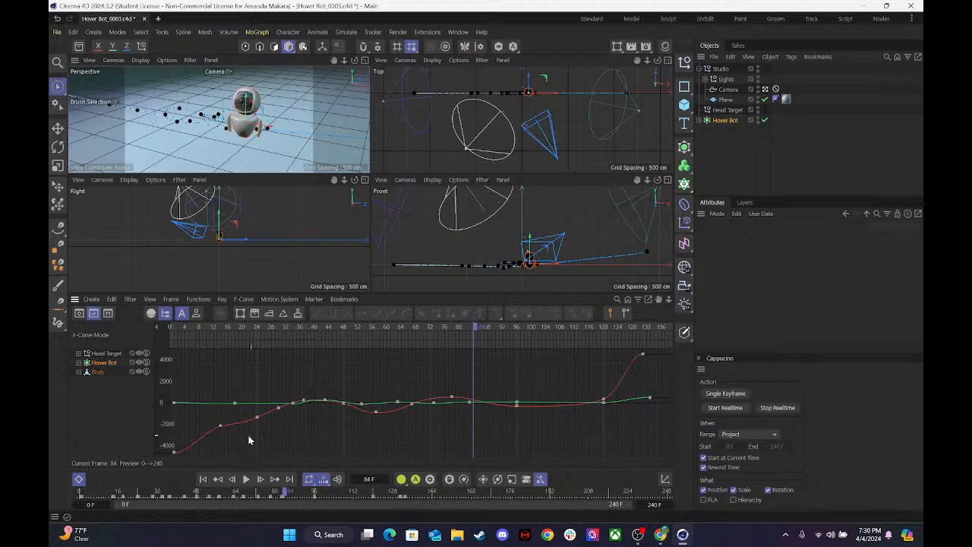
Move Hover Bot's second Position X key to frame 10 at about -1799 cm.
left_click(220, 426)
left_click_drag(224, 429, 209, 423)
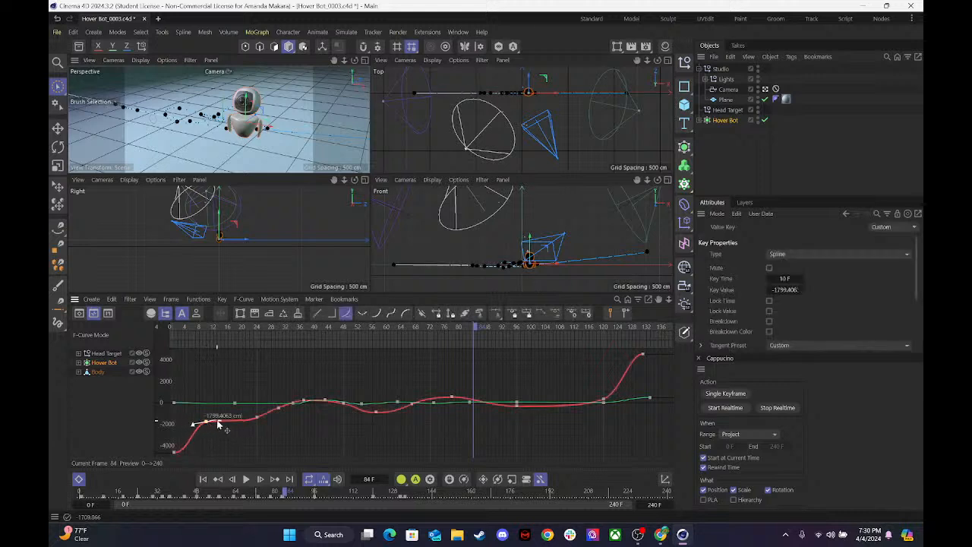
left_click(222, 420)
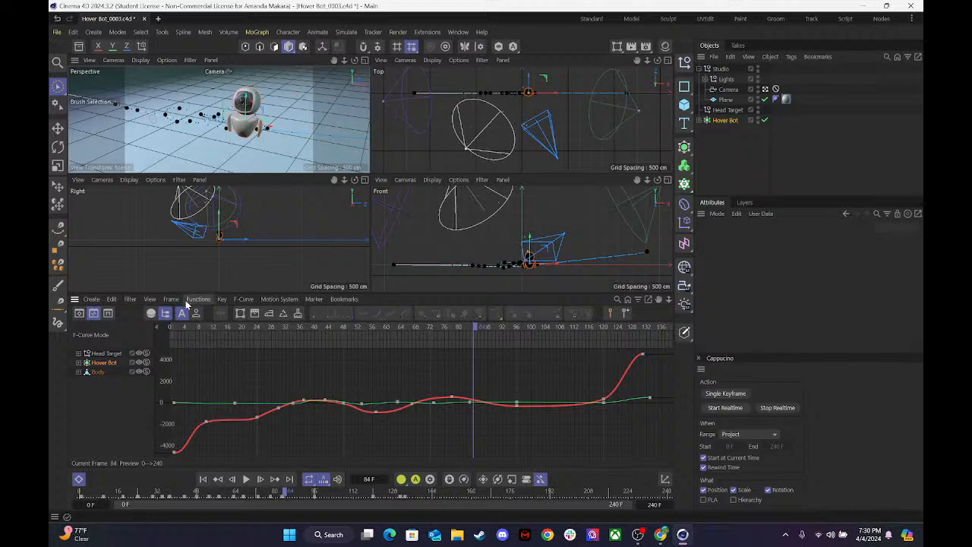
Angle the outgoing tangent of Hover Bot's frame 1 Position X key upward and play from the start.
left_click(176, 451)
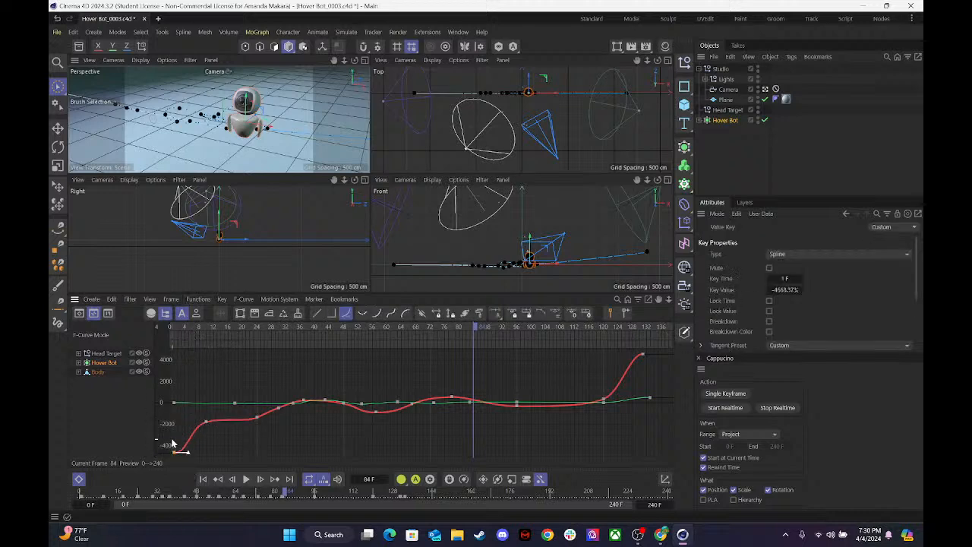
left_click_drag(184, 455, 184, 441)
left_click_drag(199, 335, 128, 340)
key("F8")
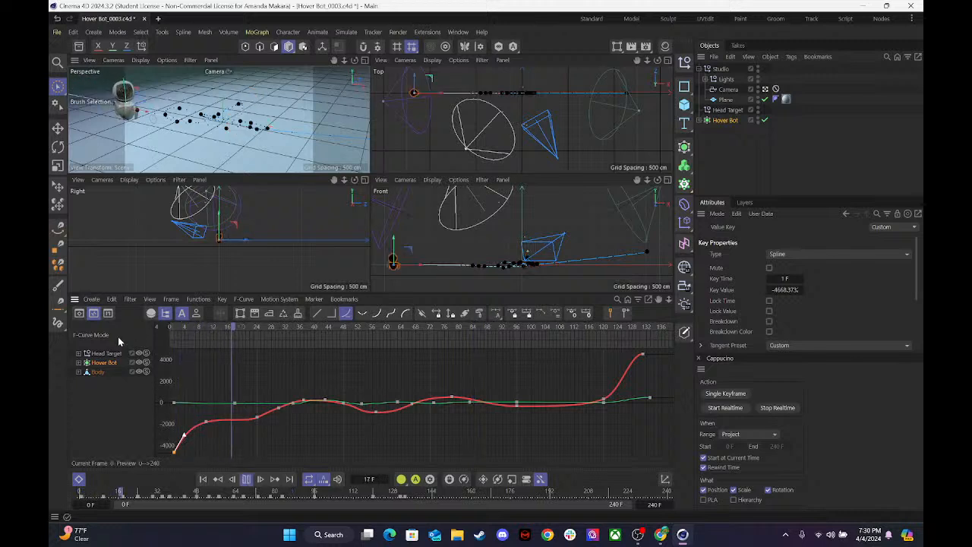
key("F8")
Delete Hover Bot's frame 10 Position X key and steepen the outgoing tangent of the frame 1 key.
left_click(205, 423)
left_click(205, 426)
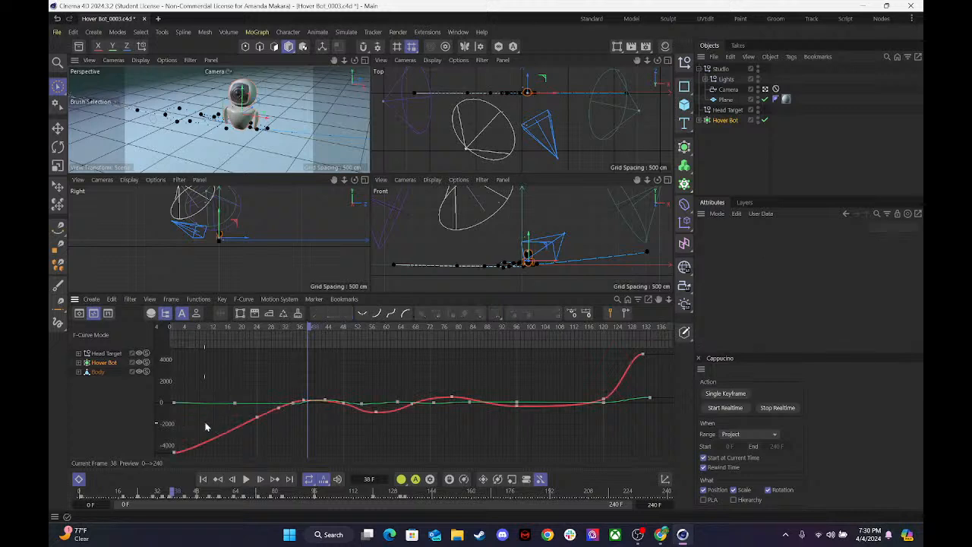
left_click(174, 450)
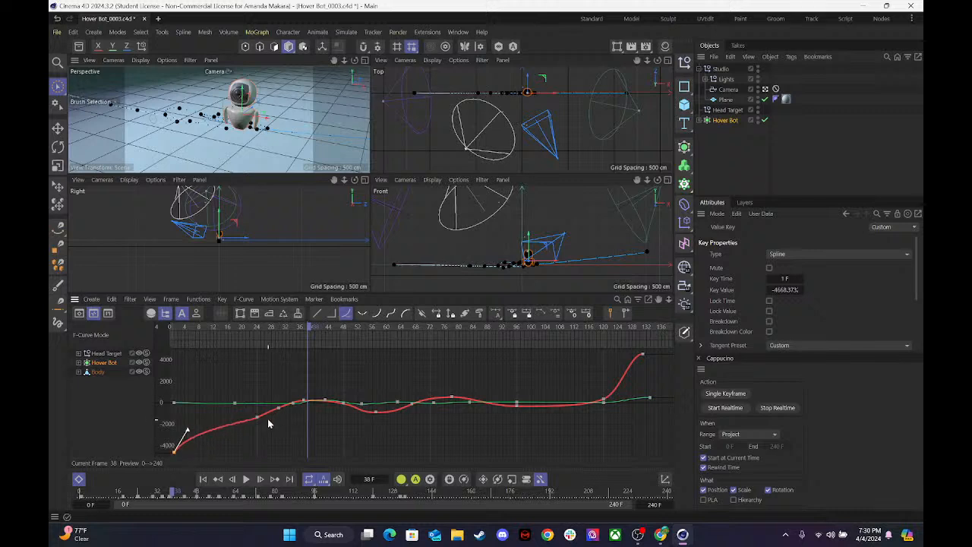
Move Hover Bot's frame 24 Position X key to frame 20 at about -1655 cm, play back, and steepen its tangent.
left_click_drag(248, 414, 232, 428)
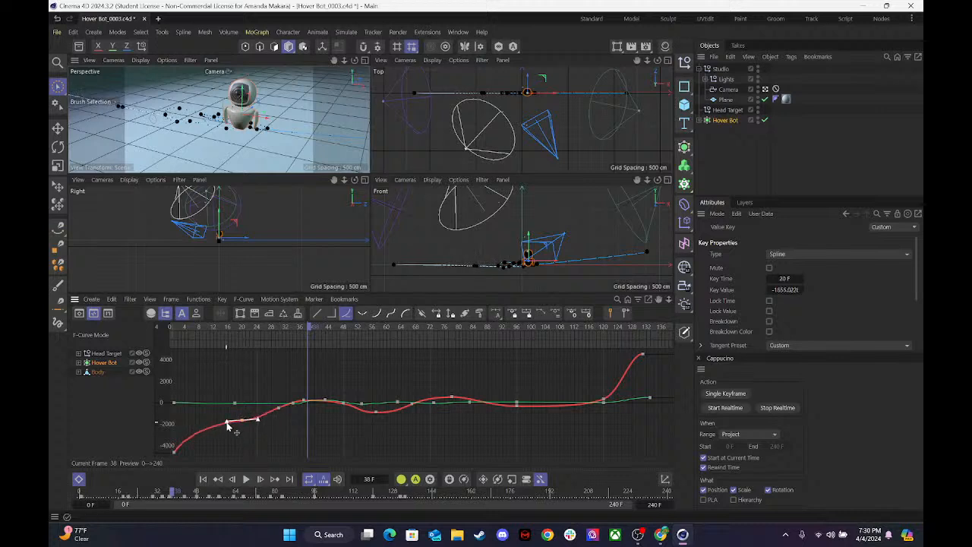
left_click_drag(229, 332, 95, 349)
key("F8")
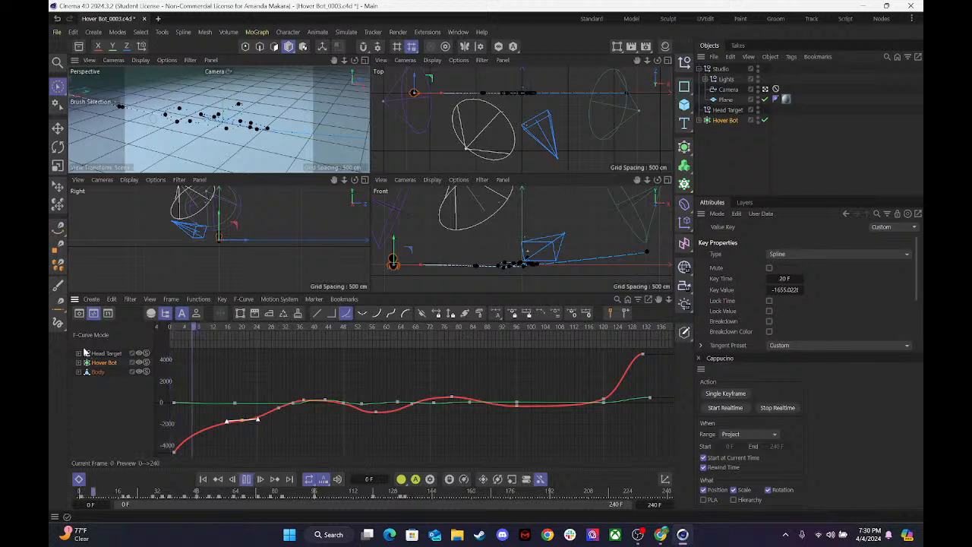
key("F8")
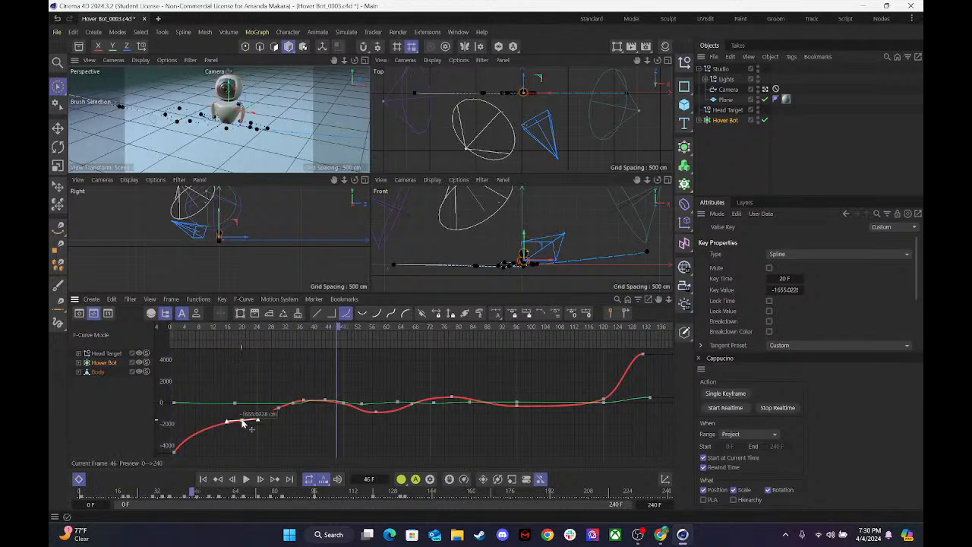
mouse_move(227, 424)
left_mouse_down()
mouse_move(237, 441)
mouse_move(251, 402)
mouse_move(245, 410)
mouse_move(257, 417)
mouse_move(231, 425)
left_mouse_up()
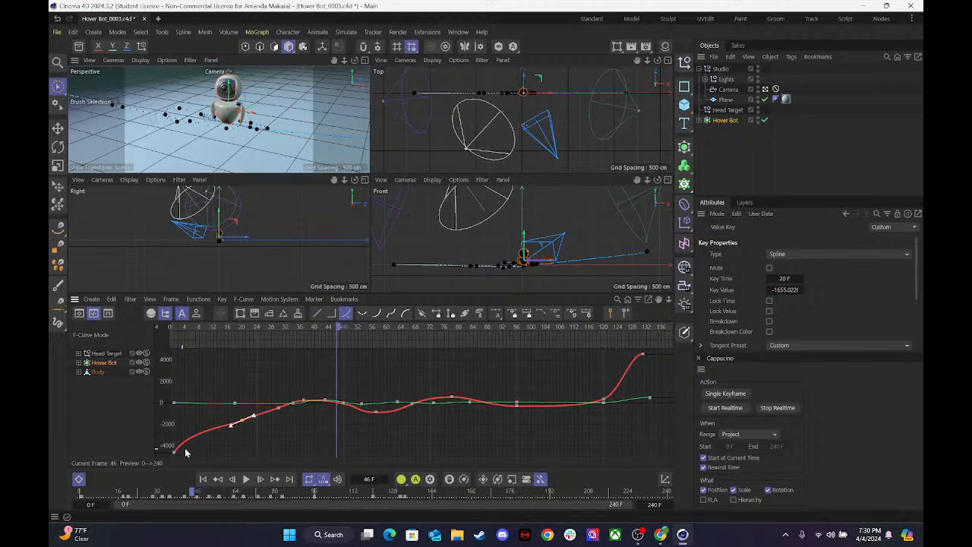
Flatten and lengthen the frame 1 Position X tangent, play back, and shift the next Position X and Y keys to about frame 22.
left_click(175, 453)
left_click_drag(191, 430, 232, 453)
left_click_drag(222, 327, 142, 318)
key("F8")
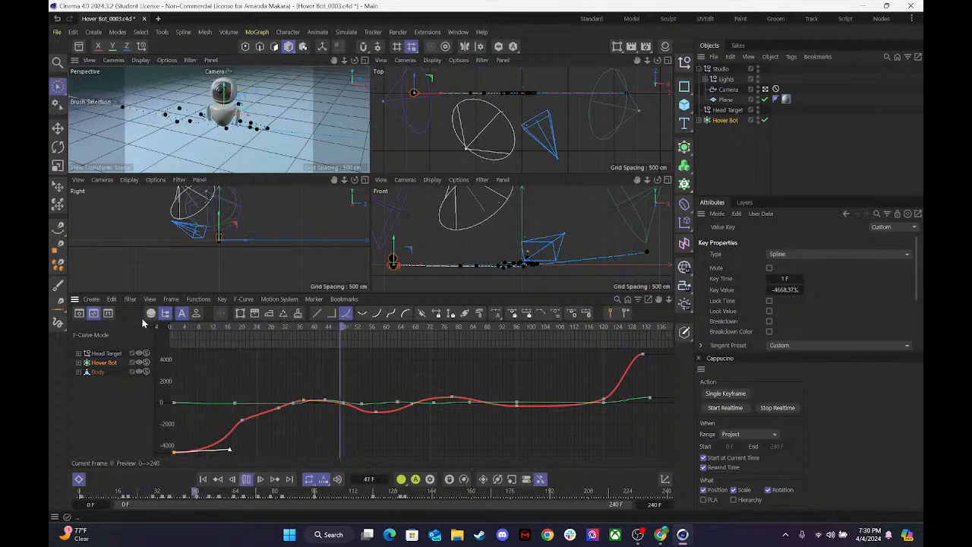
key("F8")
mouse_move(249, 432)
left_mouse_down()
mouse_move(226, 403)
mouse_move(248, 427)
left_mouse_up()
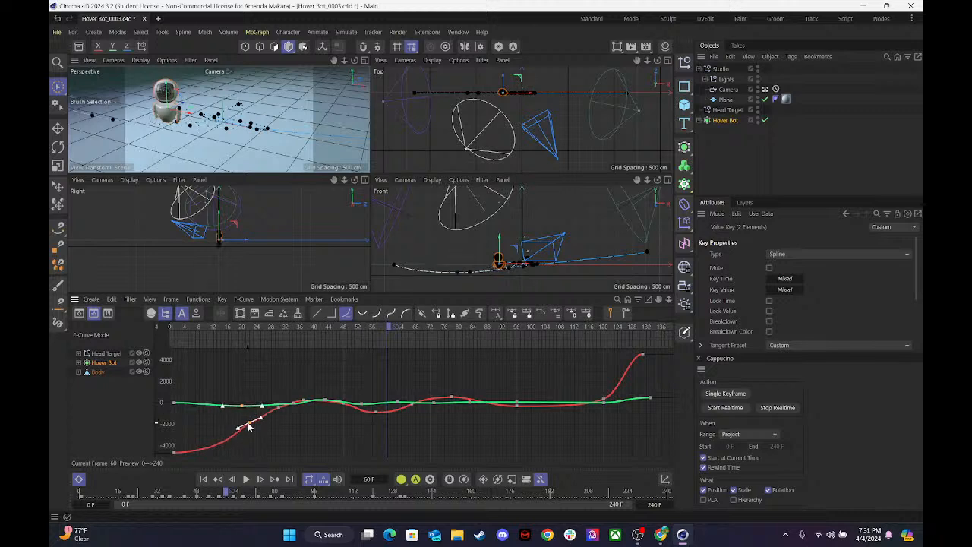
Undo the last key shift, move Hover Bot's frame 20 Position X key to frame 21 at about -1895 cm, and play back.
key("ctrl+z")
left_click(246, 423)
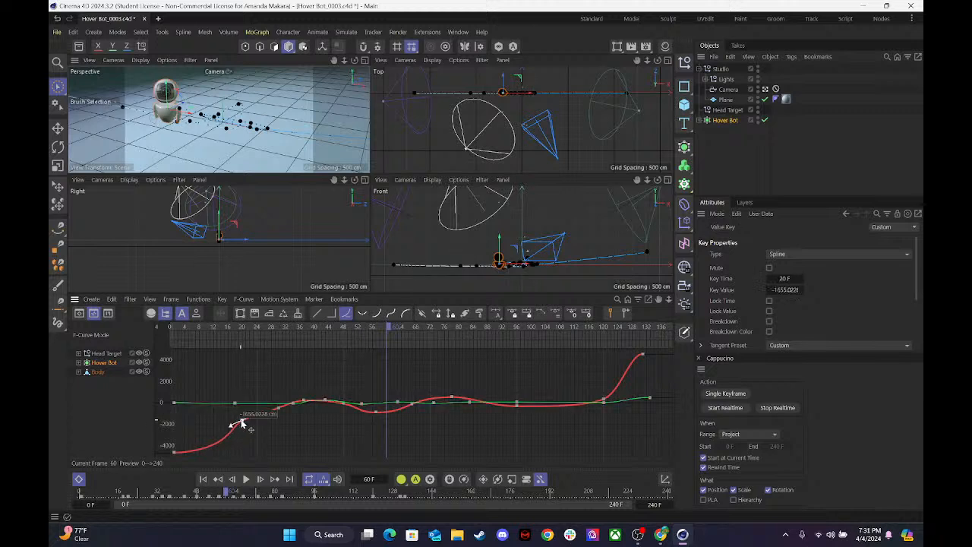
left_click_drag(248, 427, 236, 432)
left_click_drag(241, 331, 189, 332)
key("F8")
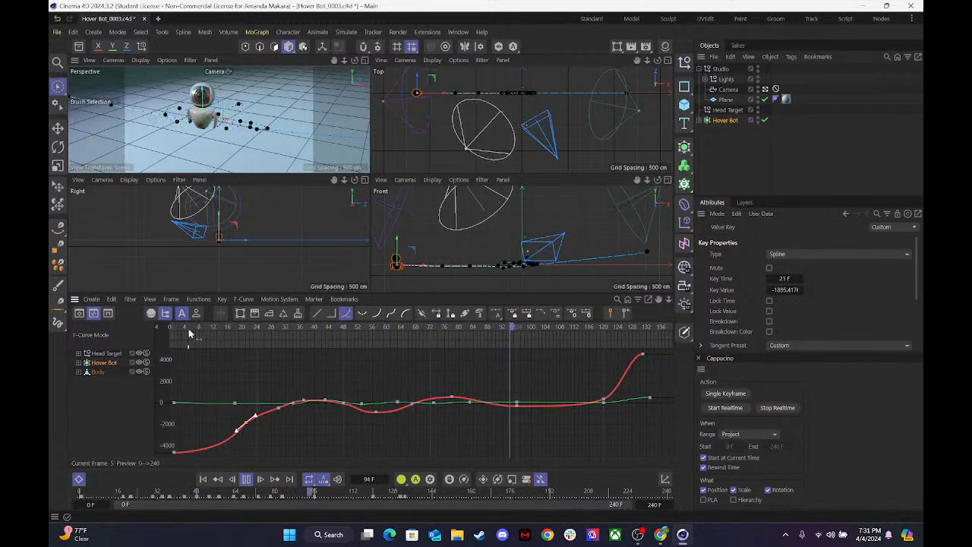
key("F8")
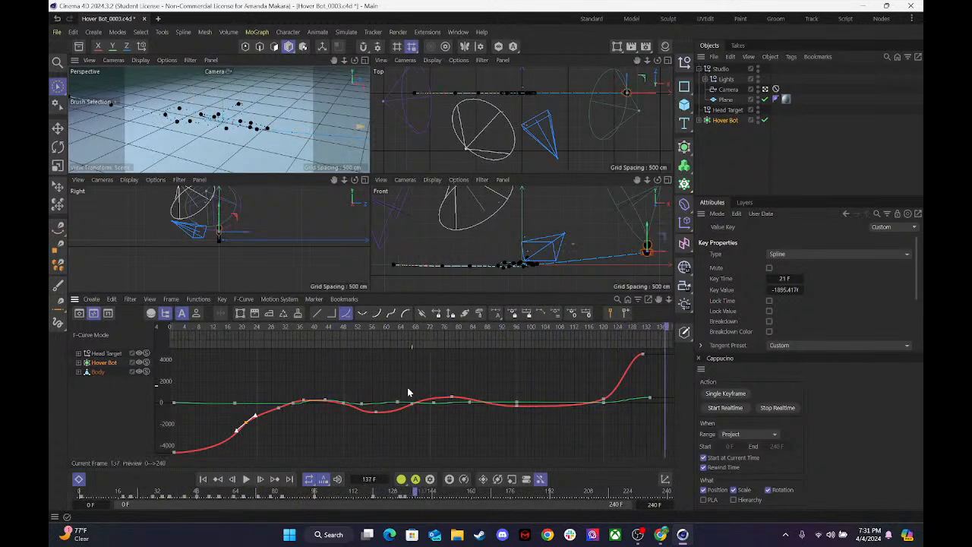
Key Hover Bot's Position Z at frame 0, moving the bot back to about 1130 cm in the maximized Top view.
left_click_drag(266, 328, 142, 335)
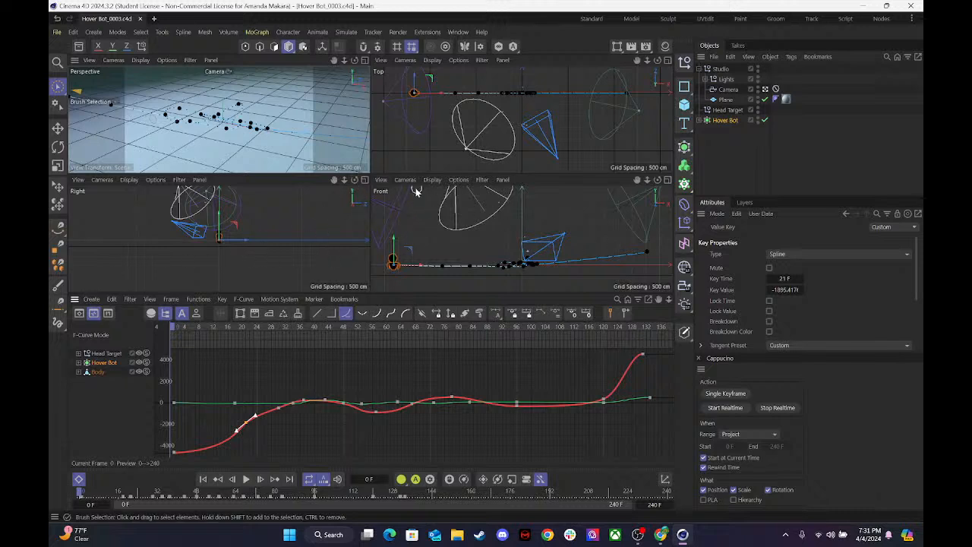
left_click(668, 61)
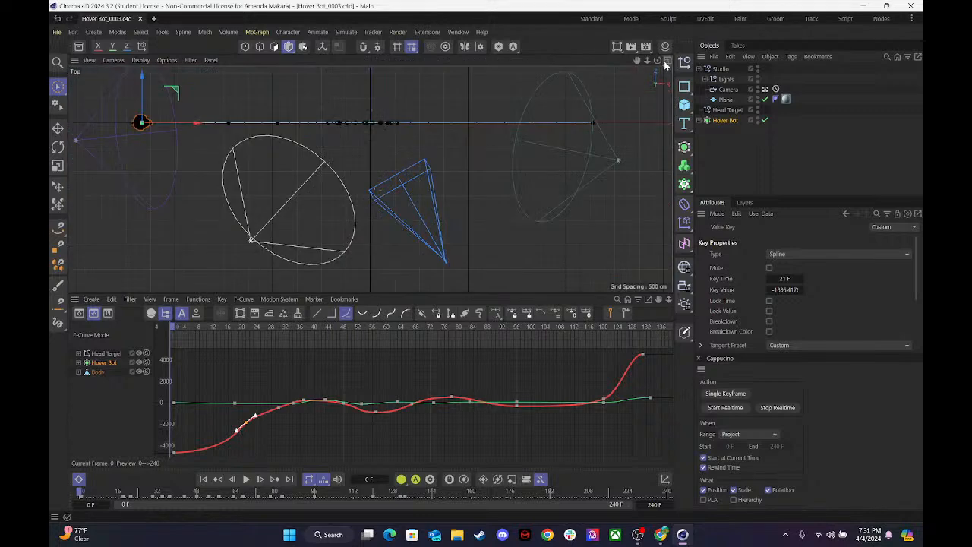
mouse_move(646, 60)
left_mouse_down()
mouse_move(634, 62)
mouse_move(646, 60)
left_mouse_up()
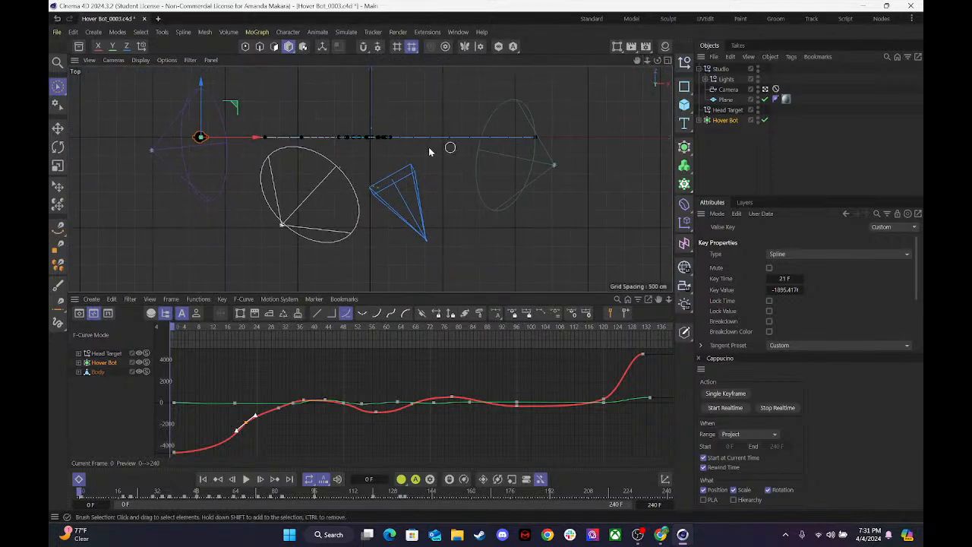
left_click(727, 120)
left_click(706, 301)
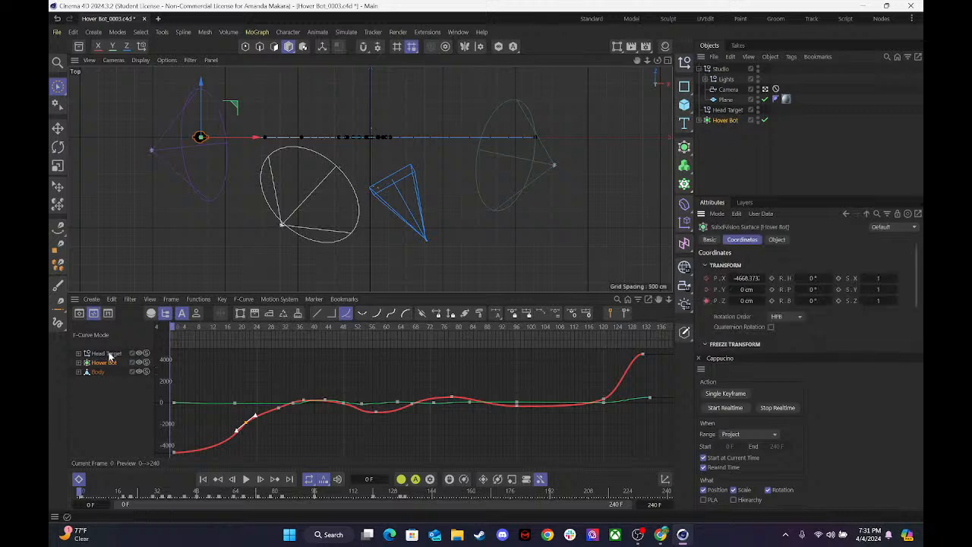
mouse_move(174, 327)
left_mouse_down()
mouse_move(239, 327)
mouse_move(174, 338)
left_mouse_up()
mouse_move(201, 81)
left_mouse_down()
mouse_move(201, 58)
mouse_move(201, 73)
left_mouse_up()
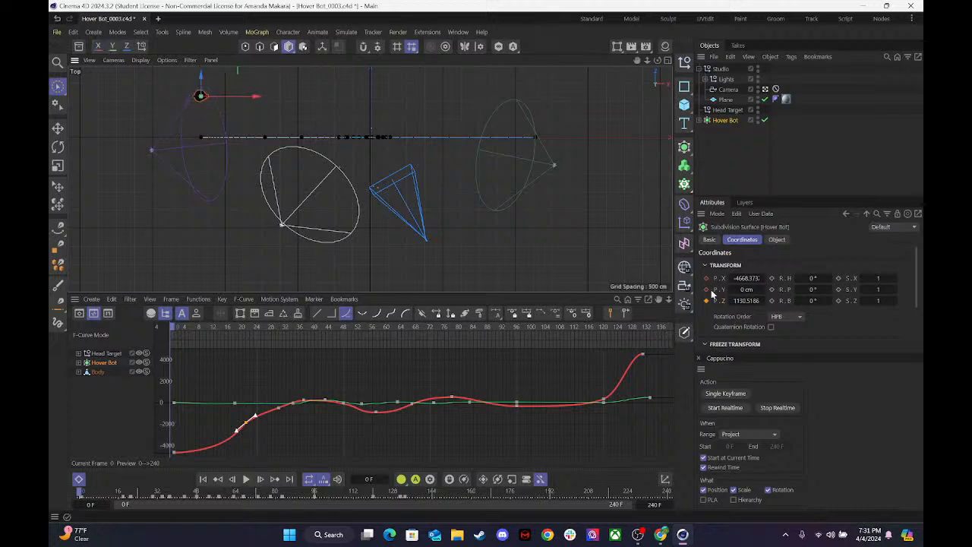
left_click(706, 301)
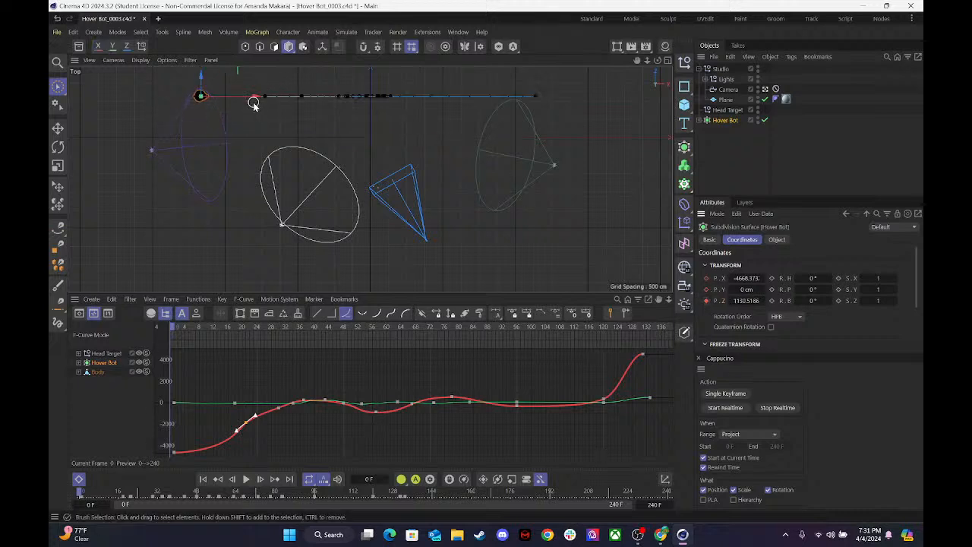
Move Hover Bot to a Position Z of about -193 cm at frame 26, key it, and check all four views.
left_click_drag(189, 326, 263, 328)
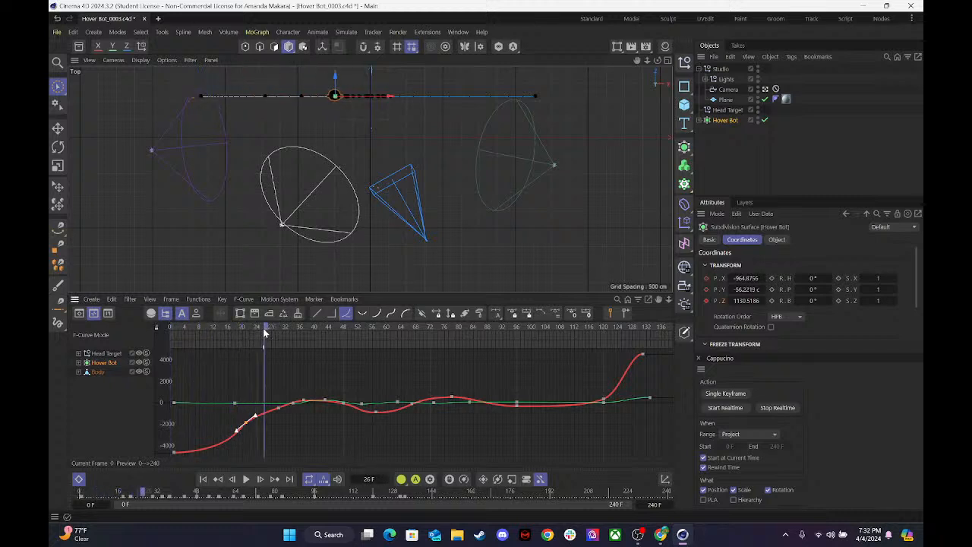
left_click_drag(739, 301, 661, 301)
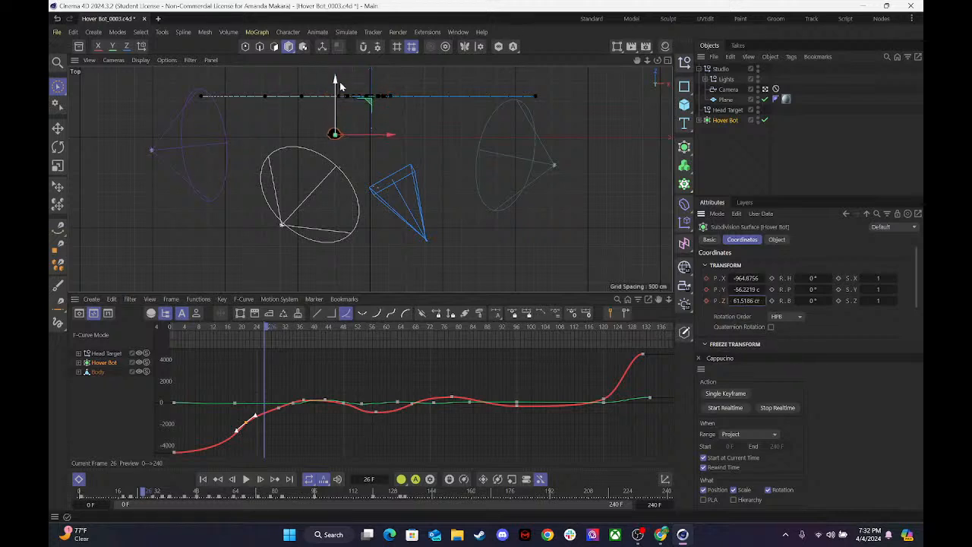
left_click_drag(339, 81, 337, 91)
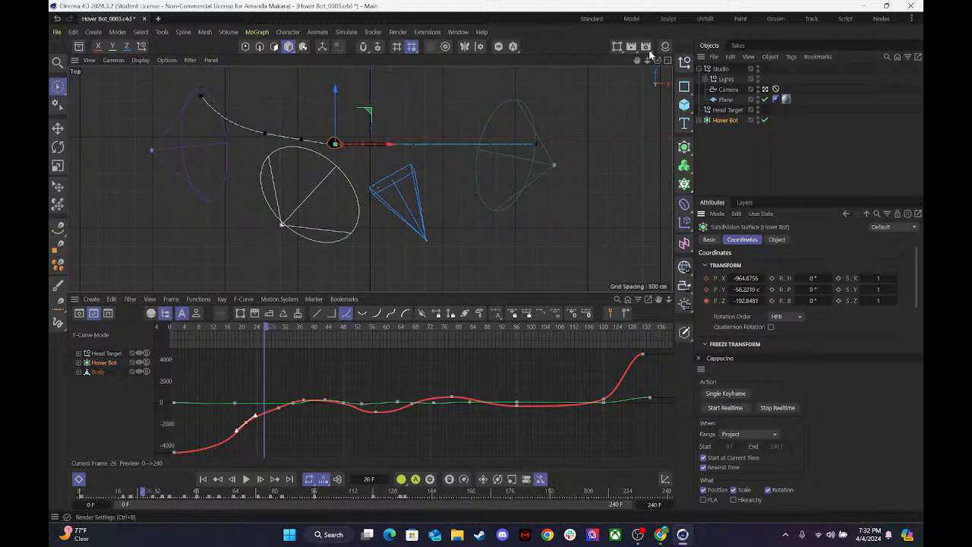
left_click(668, 65)
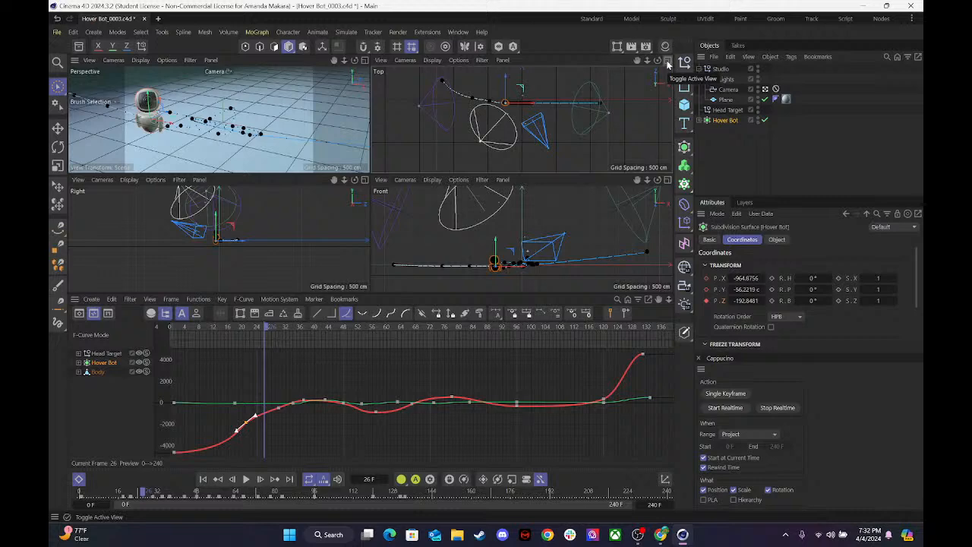
left_click(667, 65)
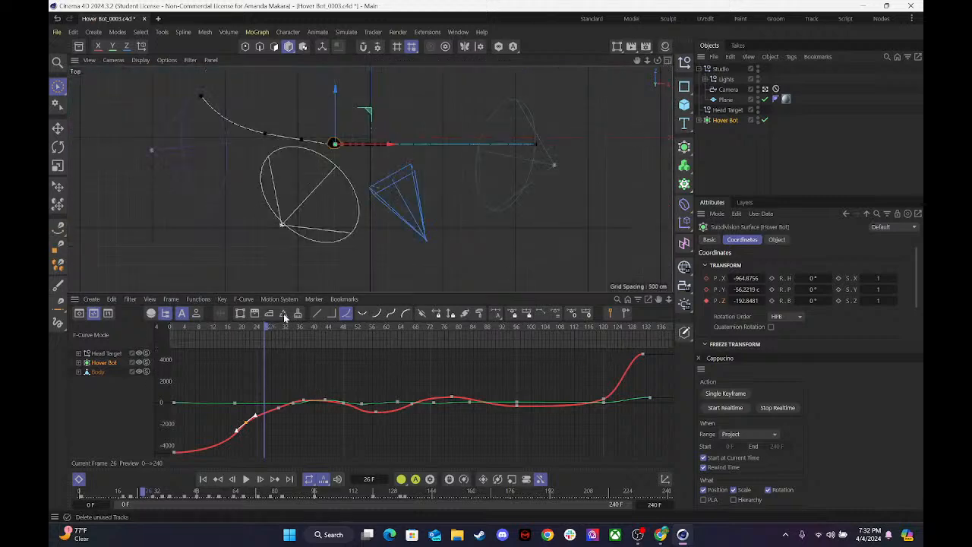
Move Hover Bot to a Position Z of about 193 cm at frame 38 and key it.
left_click_drag(266, 326, 341, 326)
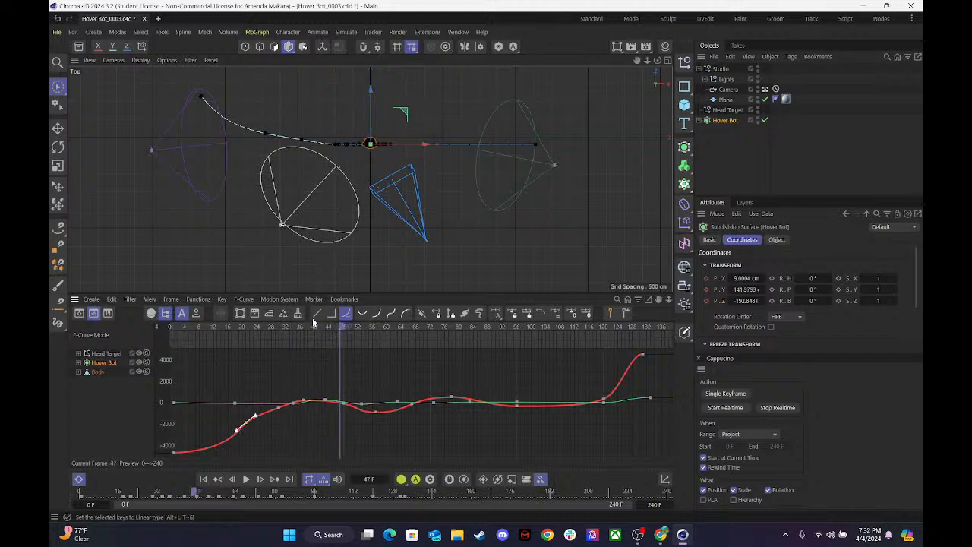
left_click_drag(267, 327, 307, 326)
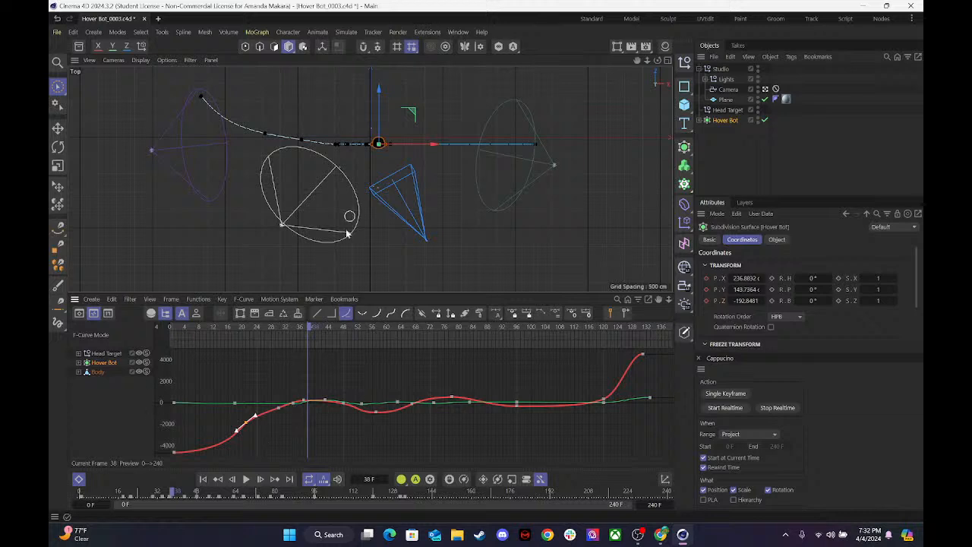
left_click_drag(383, 101, 386, 84)
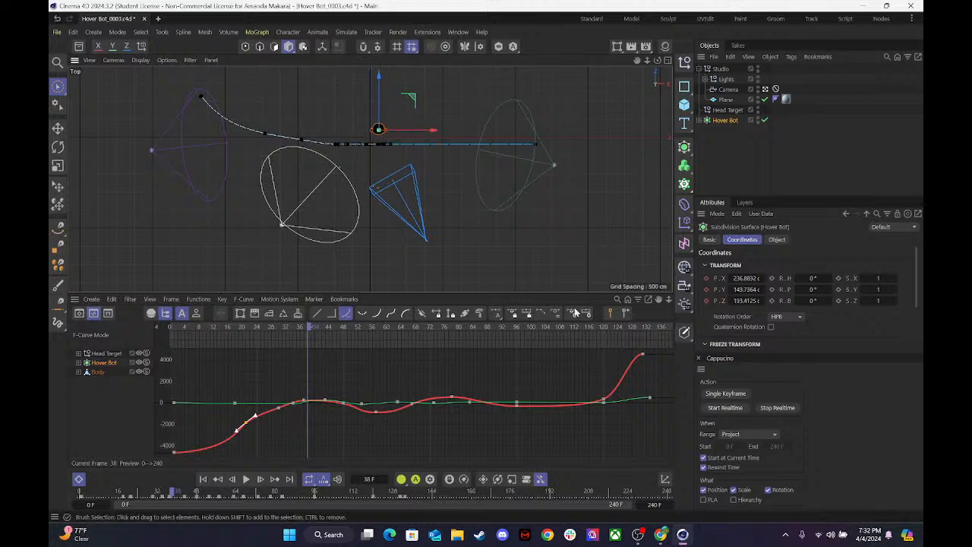
left_click(706, 301)
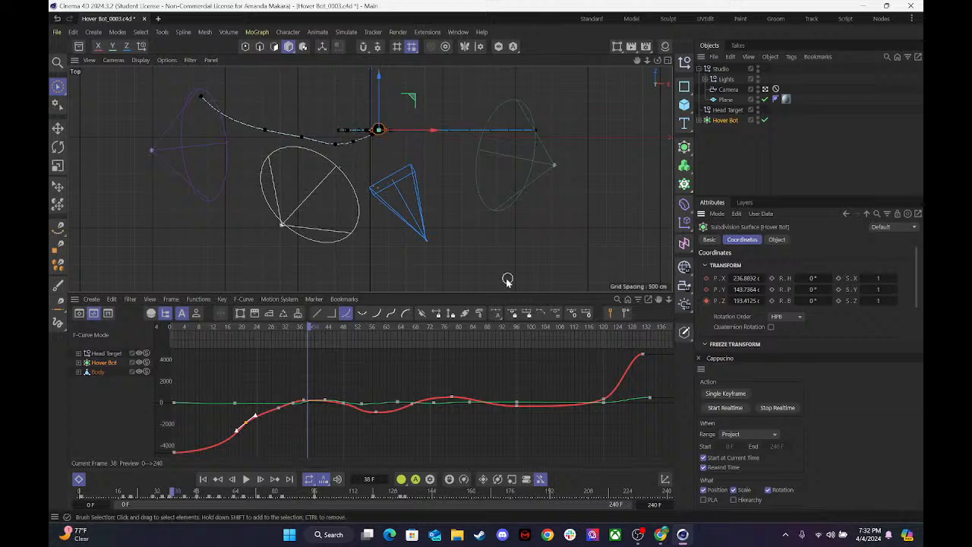
Expand Hover Bot's tracks to show the Position Z curve and key Position Z at about -259 cm at frame 57.
left_click_drag(317, 330, 378, 328)
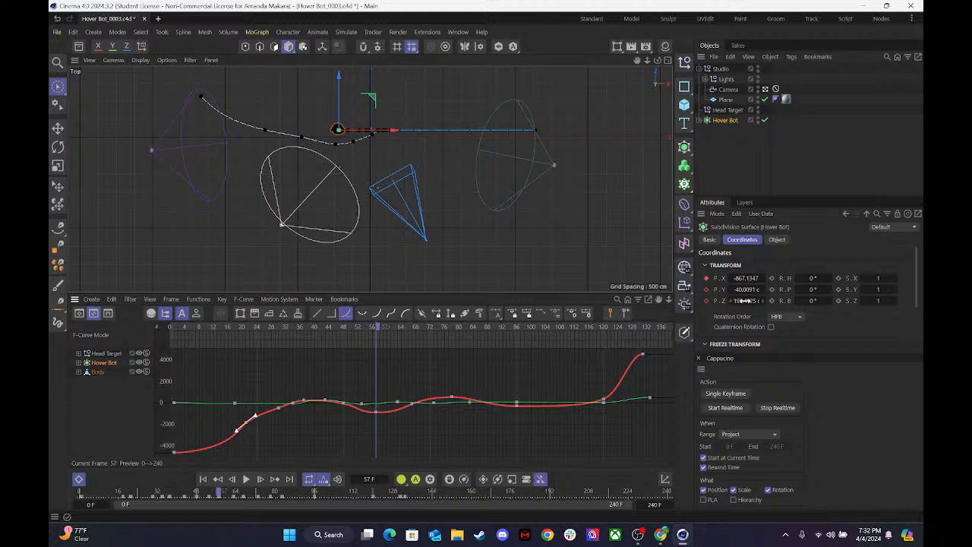
left_click(331, 76)
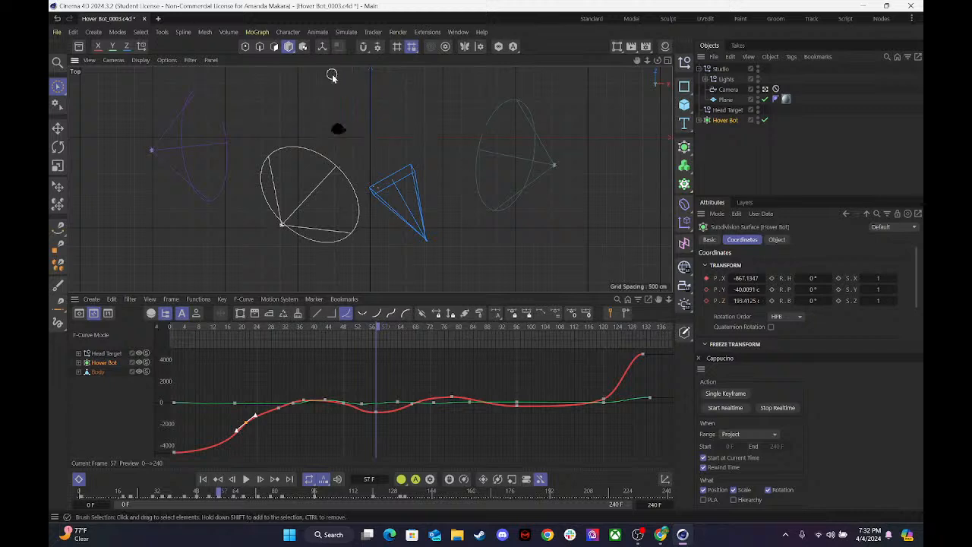
left_click(101, 363)
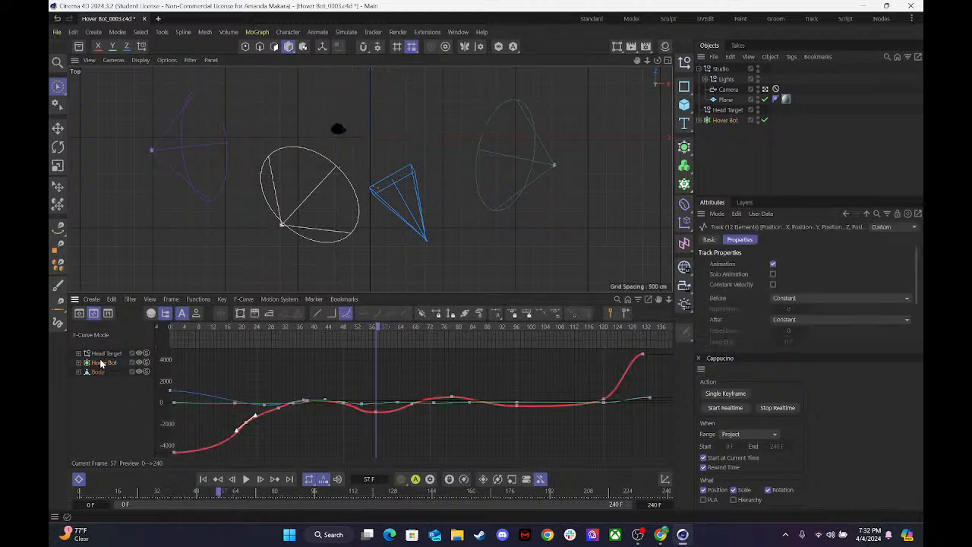
left_click(79, 363)
left_click(102, 390)
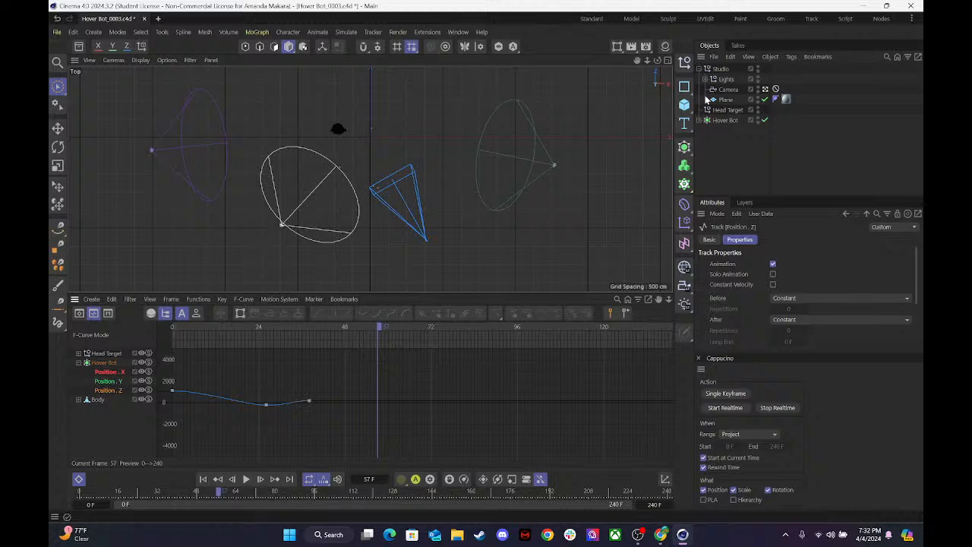
left_click(724, 120)
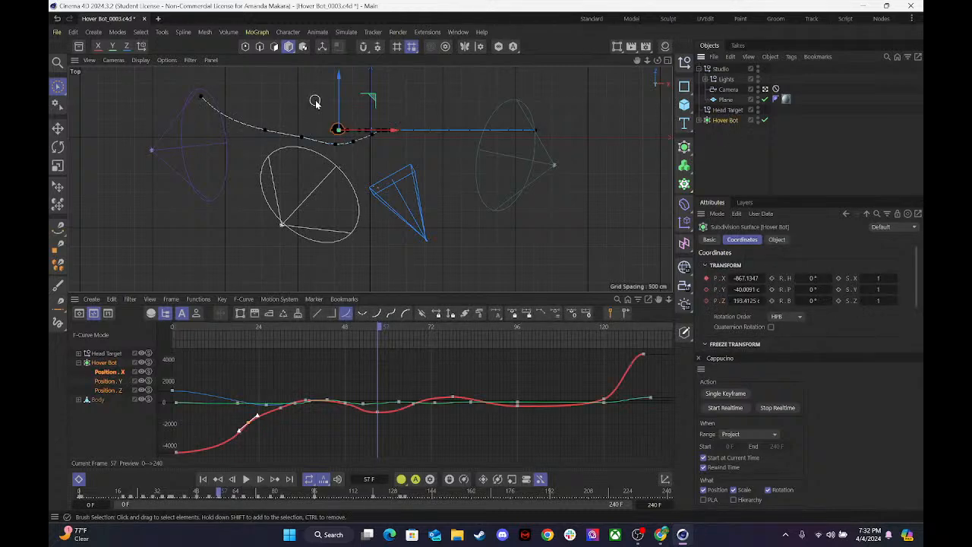
left_click_drag(342, 77, 342, 94)
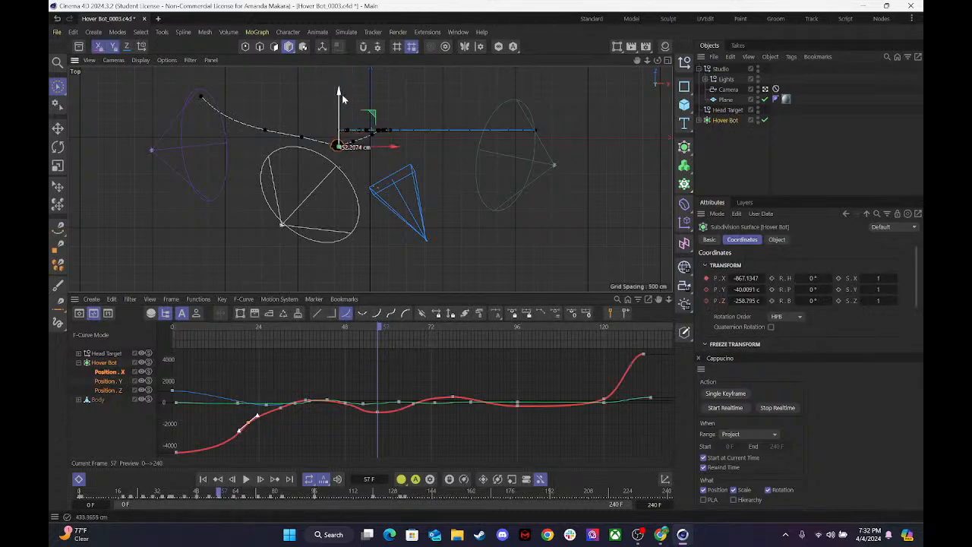
left_click(706, 299)
Move Hover Bot to a Position Z of about 523 cm at frame 77 and key it.
left_click_drag(380, 323, 452, 332)
left_click_drag(395, 119, 395, 89)
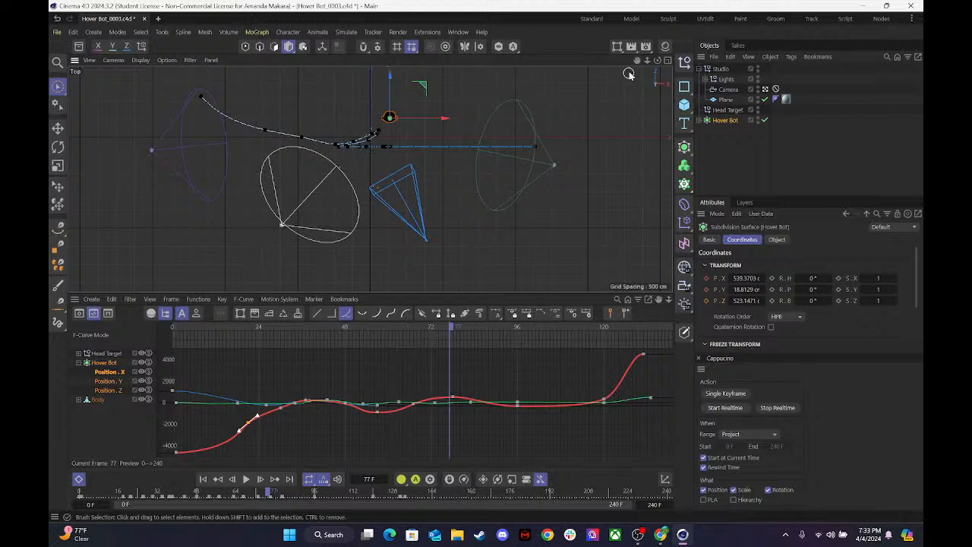
left_click(667, 60)
left_click(667, 61)
left_click(706, 301)
Key Hover Bot's Position Z at about 231 cm at frame 96 and about -852 cm at frame 133.
left_click_drag(452, 324, 522, 342)
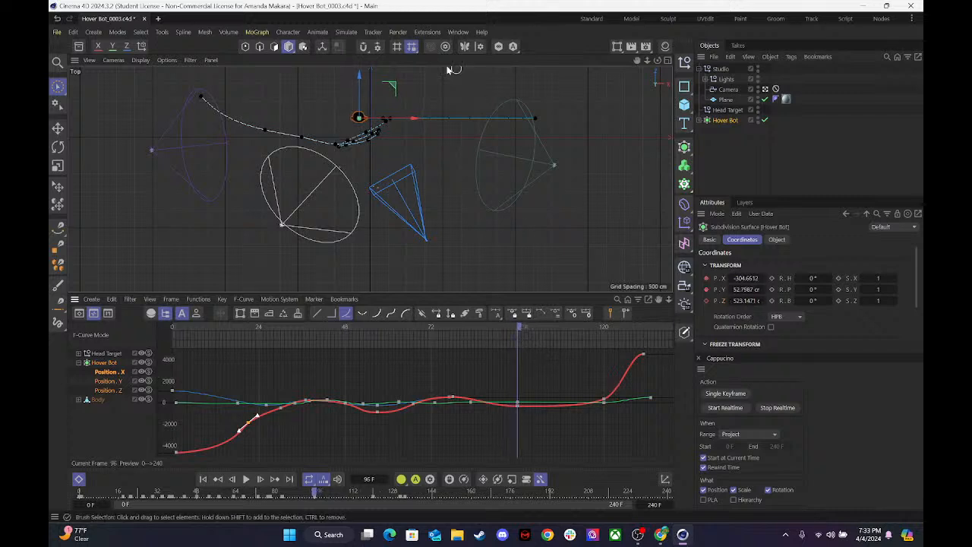
left_click_drag(360, 79, 360, 89)
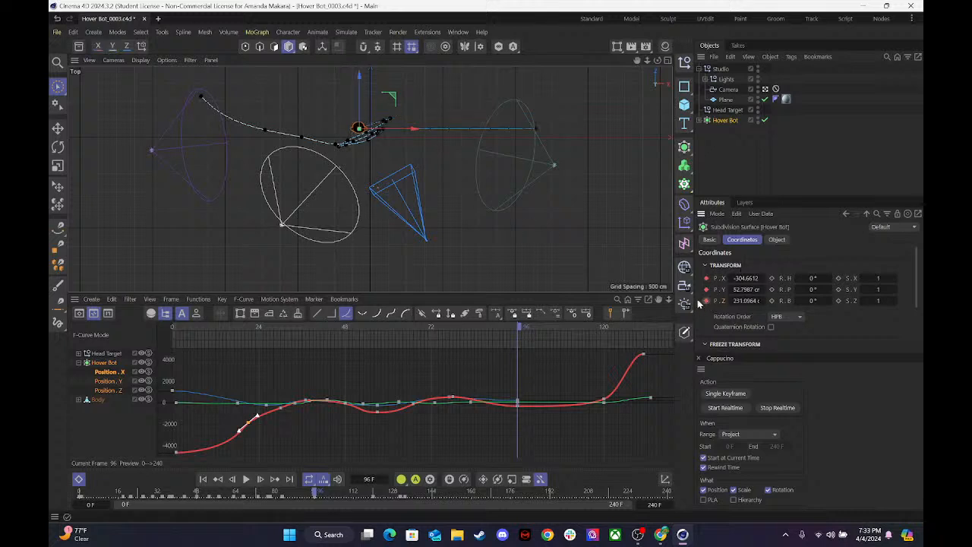
mouse_move(519, 328)
left_mouse_down()
mouse_move(633, 329)
mouse_move(511, 334)
left_mouse_up()
left_click_drag(522, 334, 605, 334)
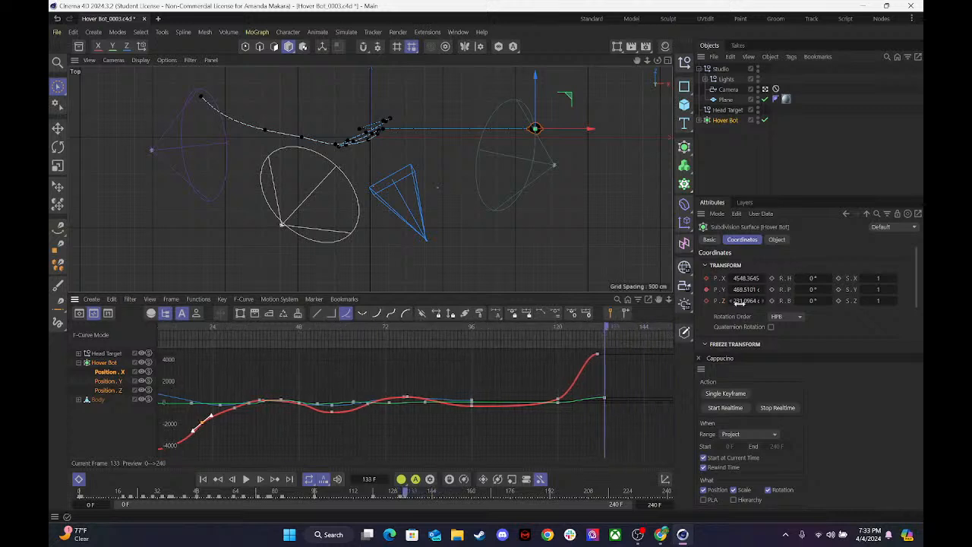
left_click_drag(535, 76, 535, 115)
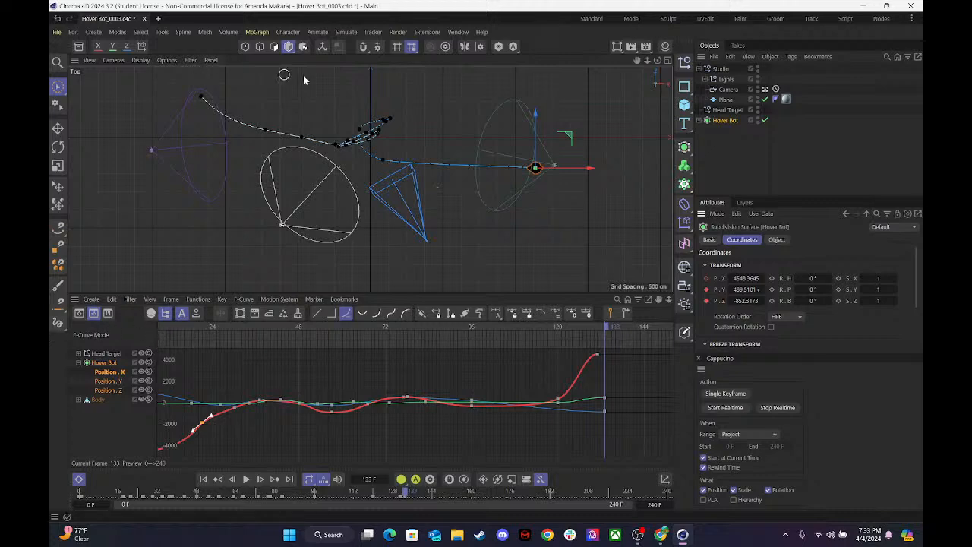
Maximize the Perspective camera view and play the hover bot's animation from frame 0 to check its path.
left_click(668, 62)
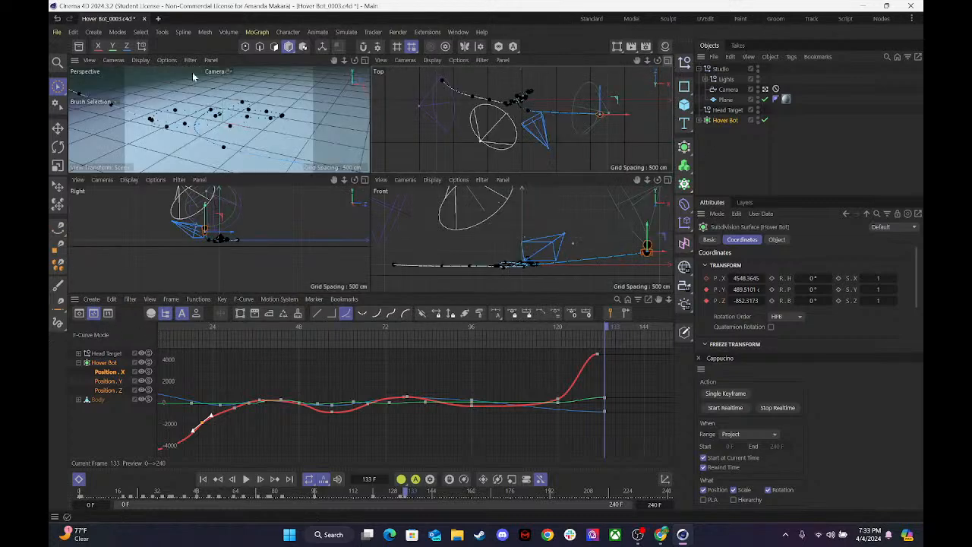
left_click(365, 60)
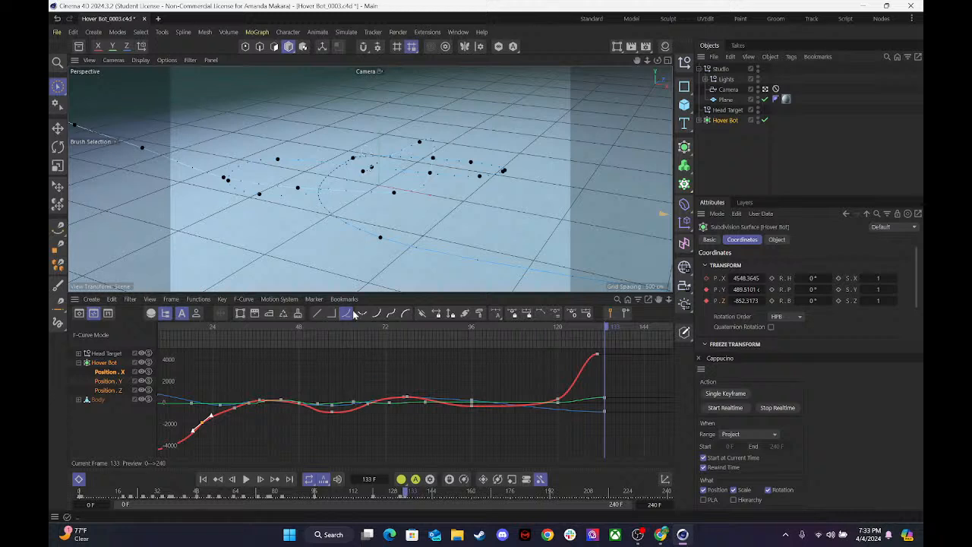
left_click_drag(343, 326, 66, 334)
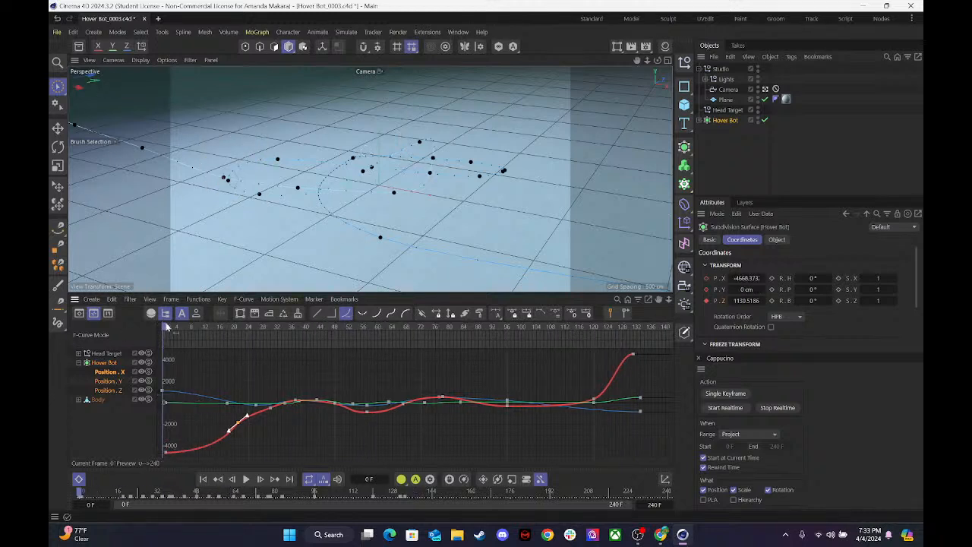
left_click(243, 480)
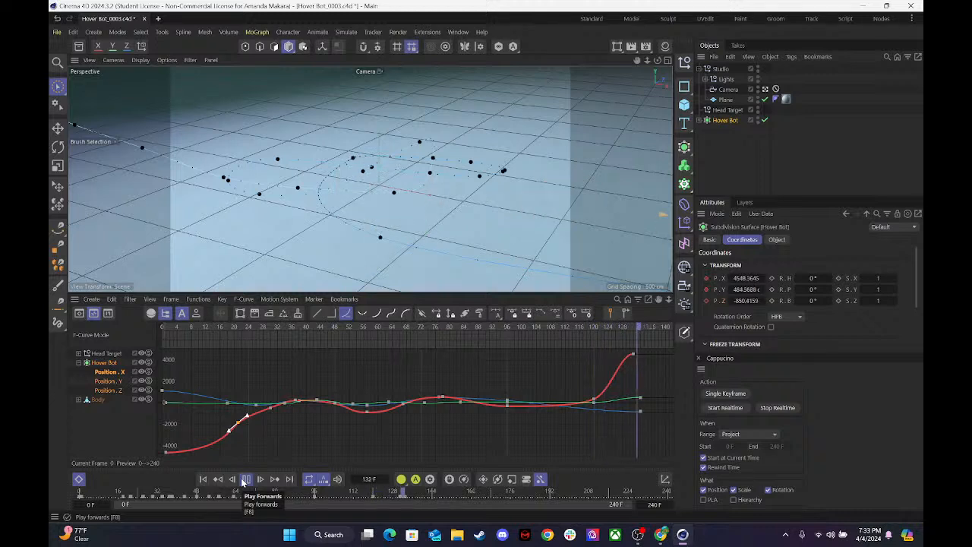
left_click(245, 479)
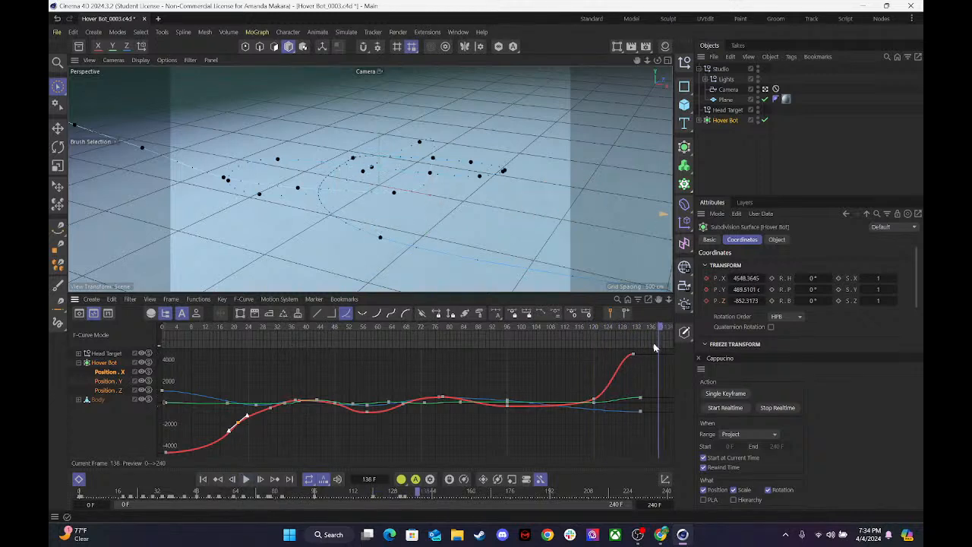
Try adjusting Hover Bot's frame 133 Position Z key in the F-curve graph and undo the change.
left_click_drag(654, 328, 642, 347)
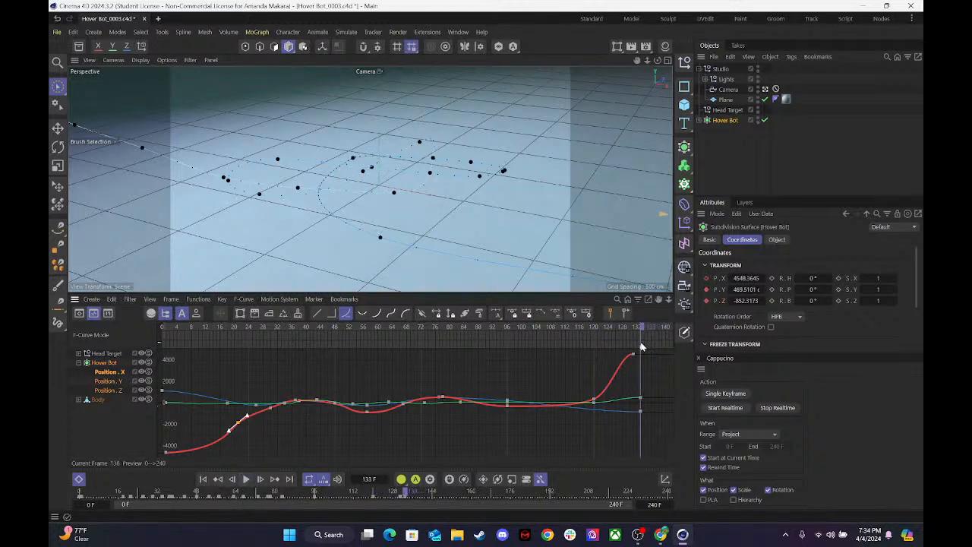
left_click(639, 408)
left_click_drag(642, 413, 640, 408)
mouse_move(636, 327)
left_mouse_down()
mouse_move(551, 328)
mouse_move(646, 327)
left_mouse_up()
key("ctrl+z")
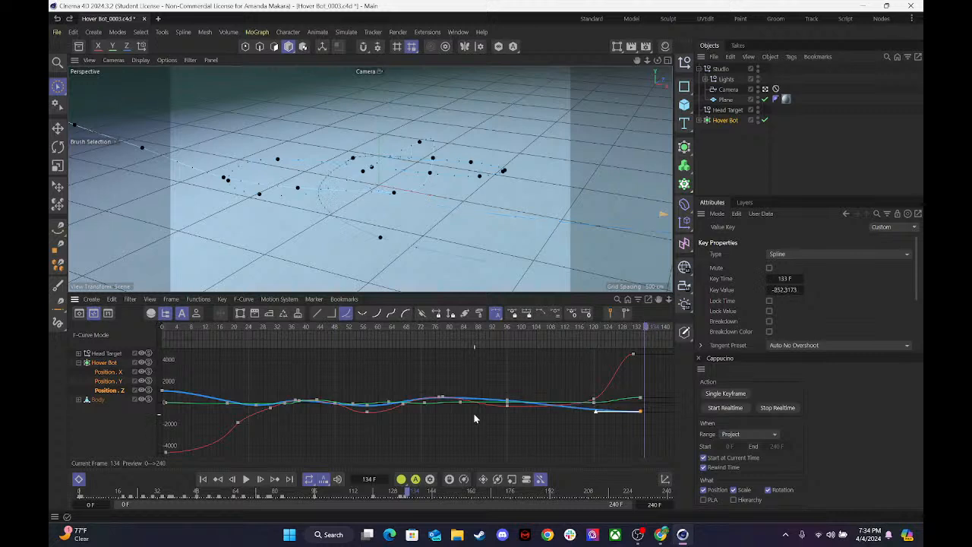
Isolate Hover Bot's Position Z curve and apply easing interpolation to all of its keys.
left_click(110, 392)
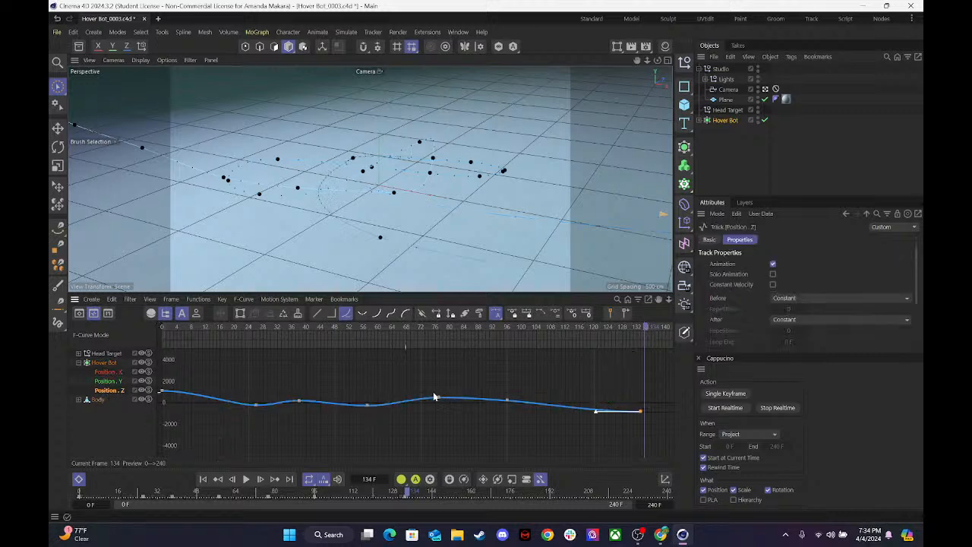
left_click_drag(658, 425, 155, 377)
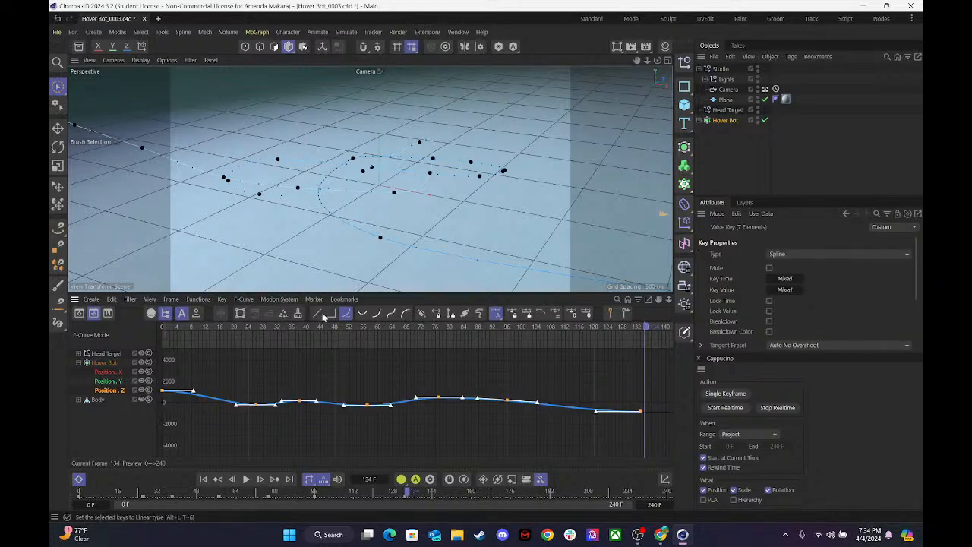
left_click(390, 314)
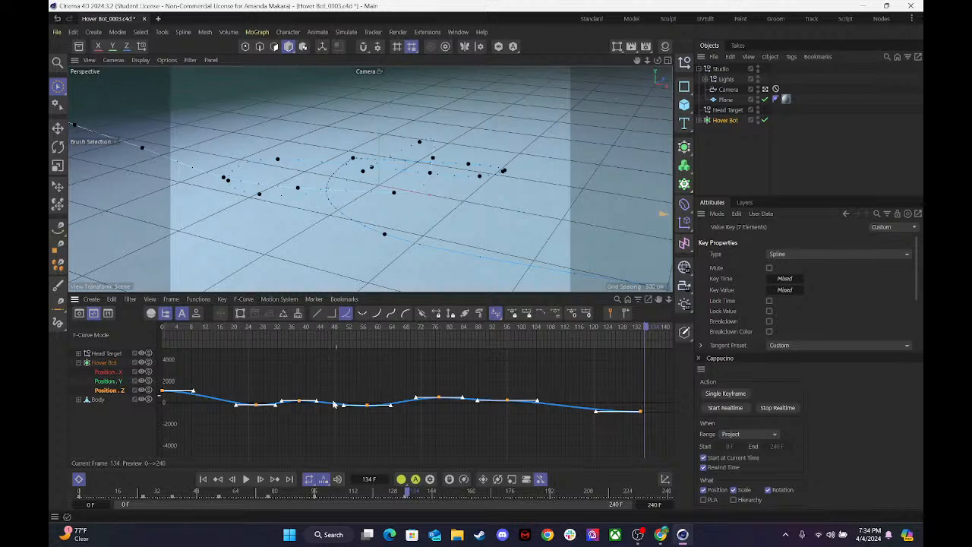
Lengthen the Position Z tangents at frames 57 and 26, then shift the frame 26 key earlier to about frame 22.
left_click(352, 158)
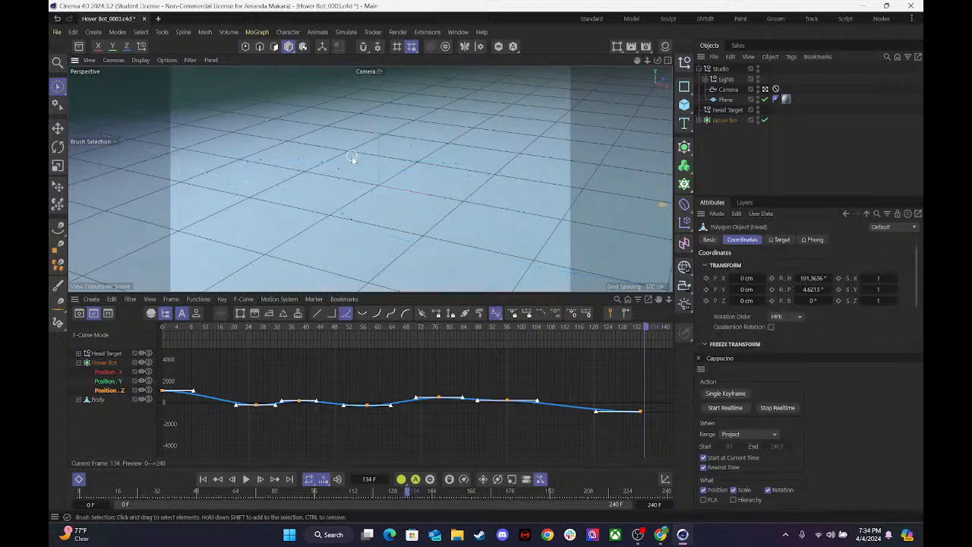
left_click(373, 414)
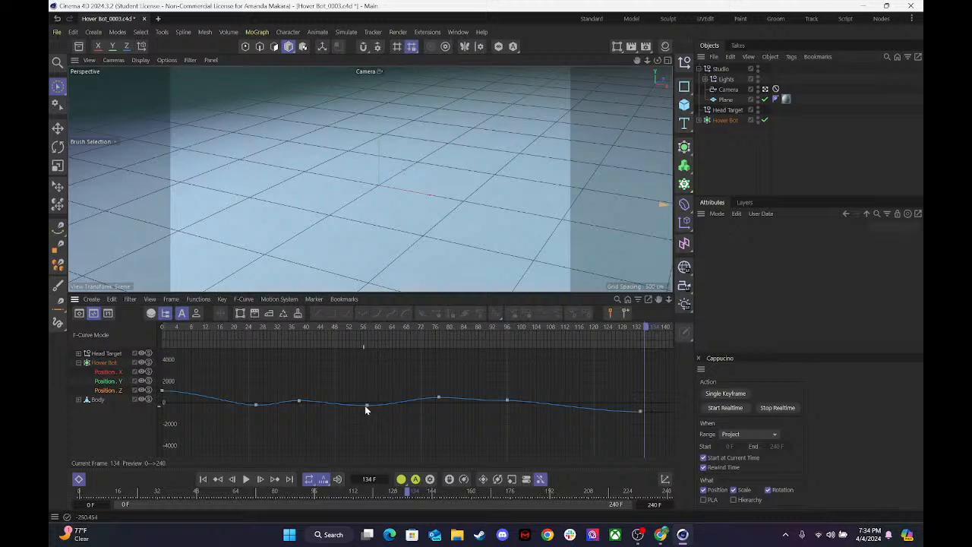
left_click(368, 405)
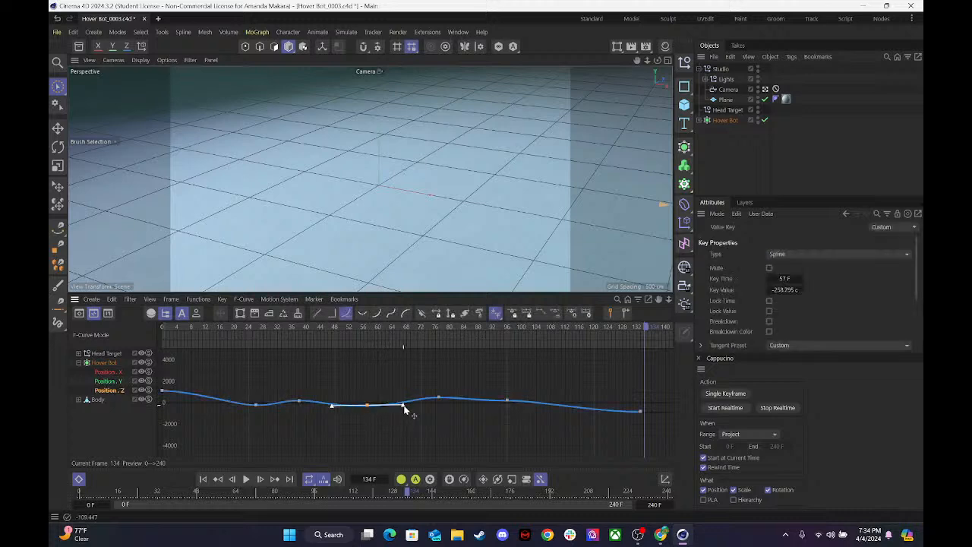
left_click(298, 401)
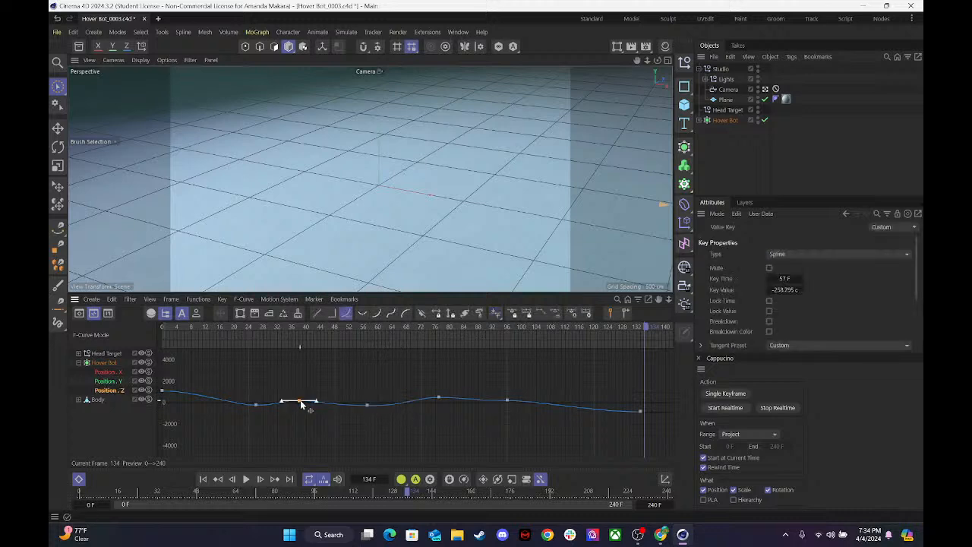
left_click(256, 404)
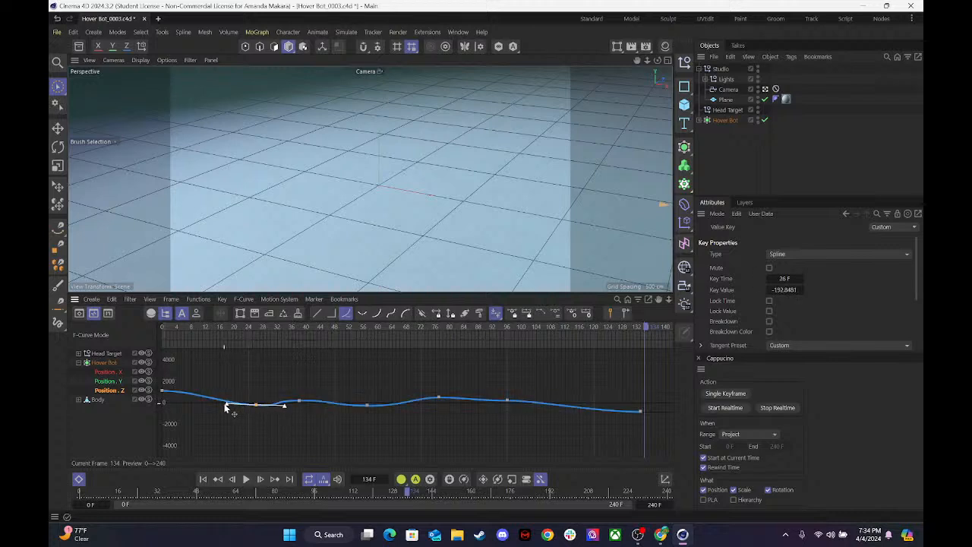
left_click_drag(255, 405, 242, 408)
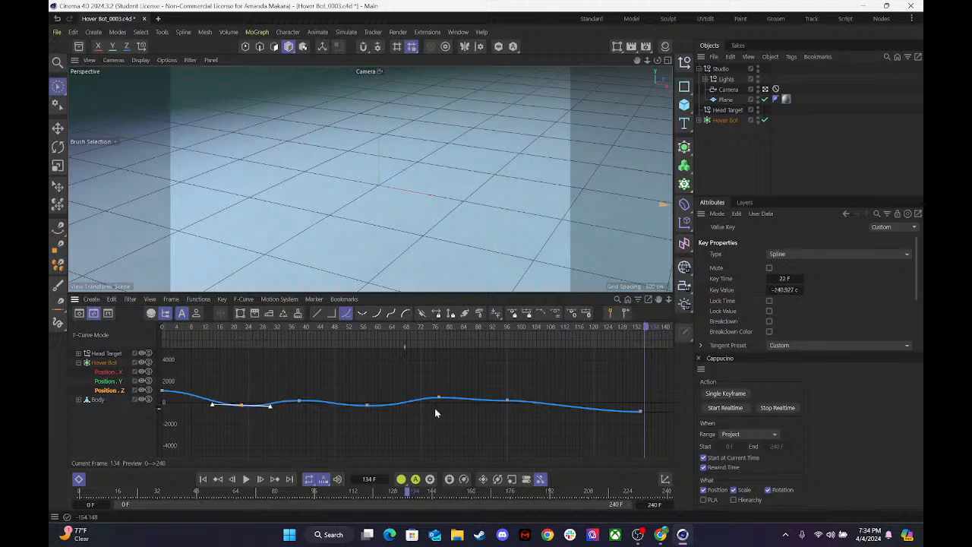
Move the frame 96 Position Z key to frame 98 at about 327 cm and slope its tangent downward.
left_click(507, 401)
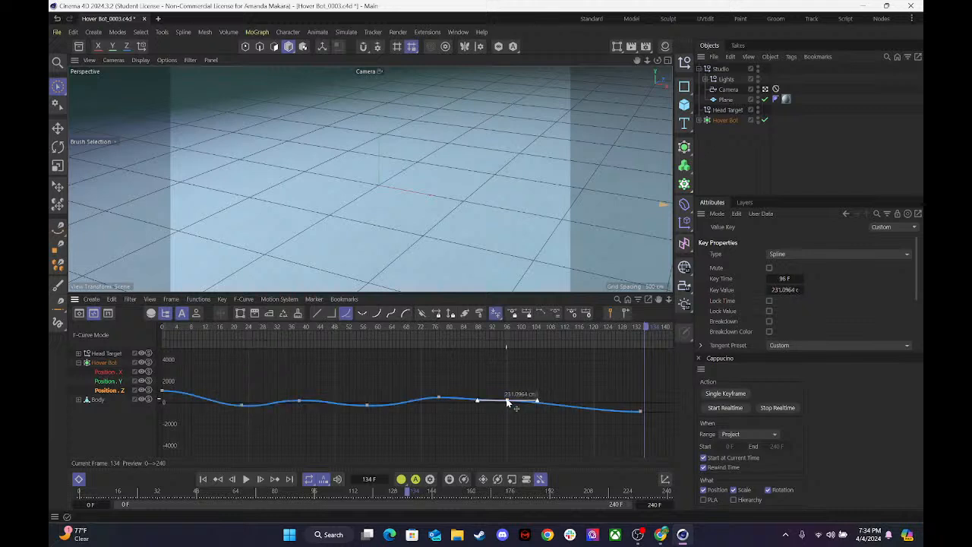
left_click_drag(507, 404, 514, 404)
left_click(439, 399)
left_click(514, 400)
left_click_drag(543, 398, 546, 405)
Scrub and play back the hover bot's animation to check the Position Z motion, and save the project.
left_click_drag(507, 328, 200, 366)
key("F8")
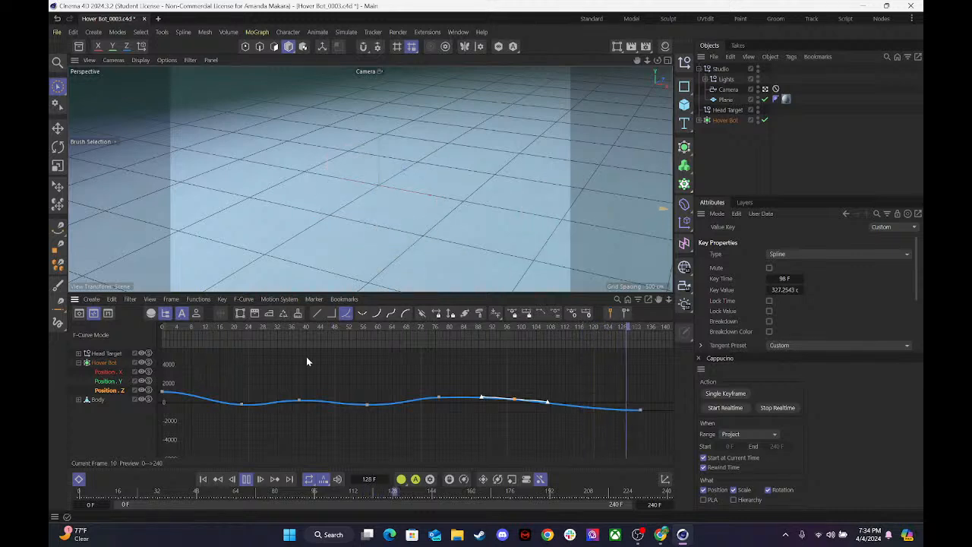
key("F8")
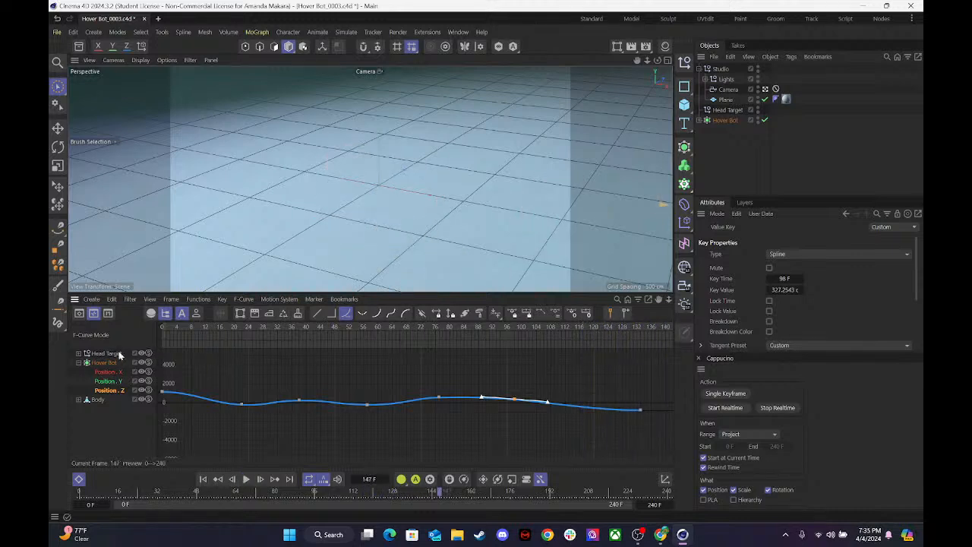
key("ctrl+s")
Lower Hover Bot's Position Y key at frame 43 to about 89 cm in the F-curve graph.
left_click(108, 382)
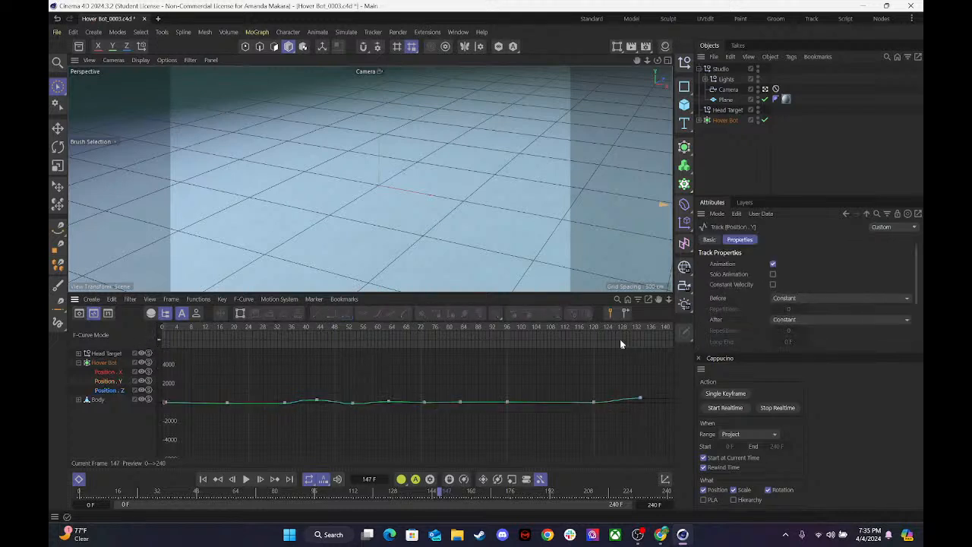
left_click_drag(467, 327, 316, 336)
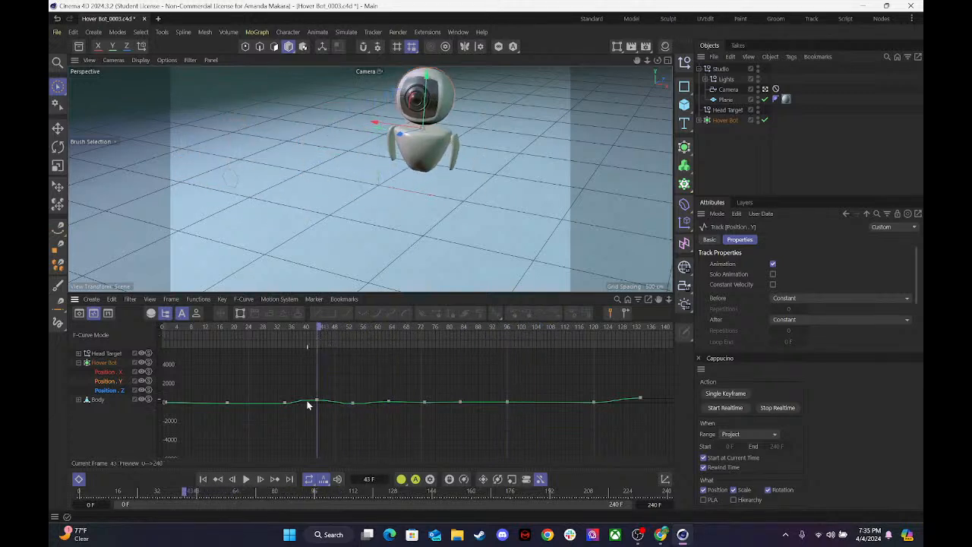
left_click(312, 398)
left_click_drag(315, 398, 302, 406)
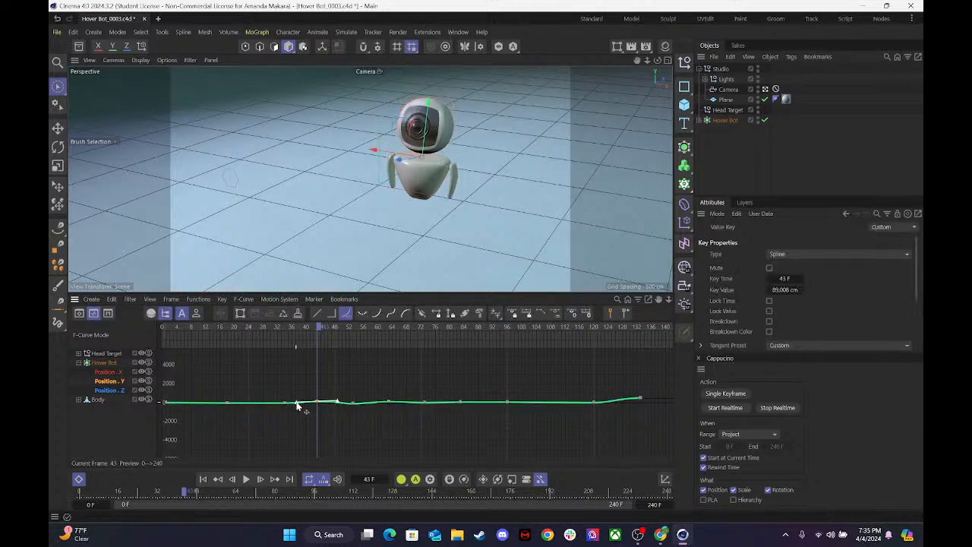
Lower the Position Y key at frame 34 to about -174.5 cm and scrub through to frame 135 to check the motion.
left_click_drag(309, 328, 285, 342)
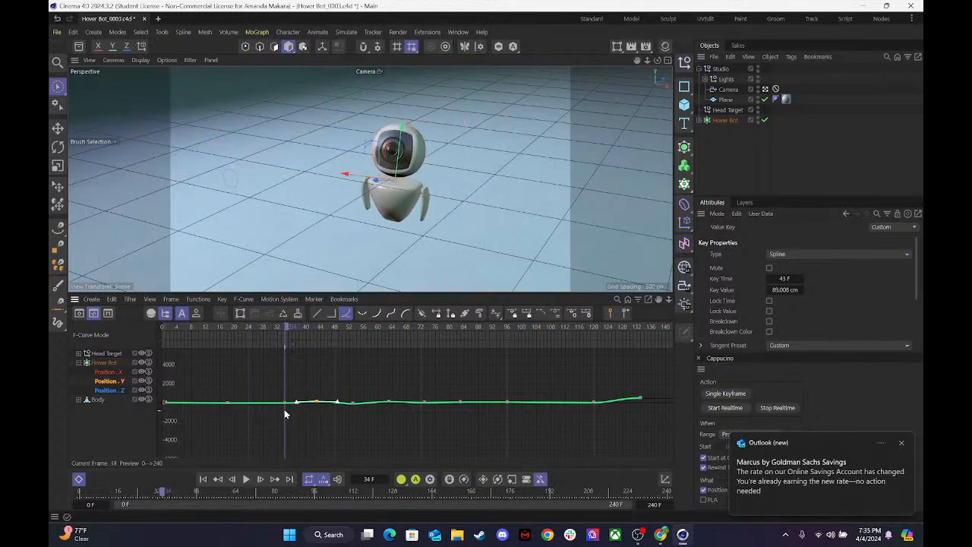
mouse_move(287, 404)
left_mouse_down()
mouse_move(284, 412)
mouse_move(287, 404)
left_mouse_up()
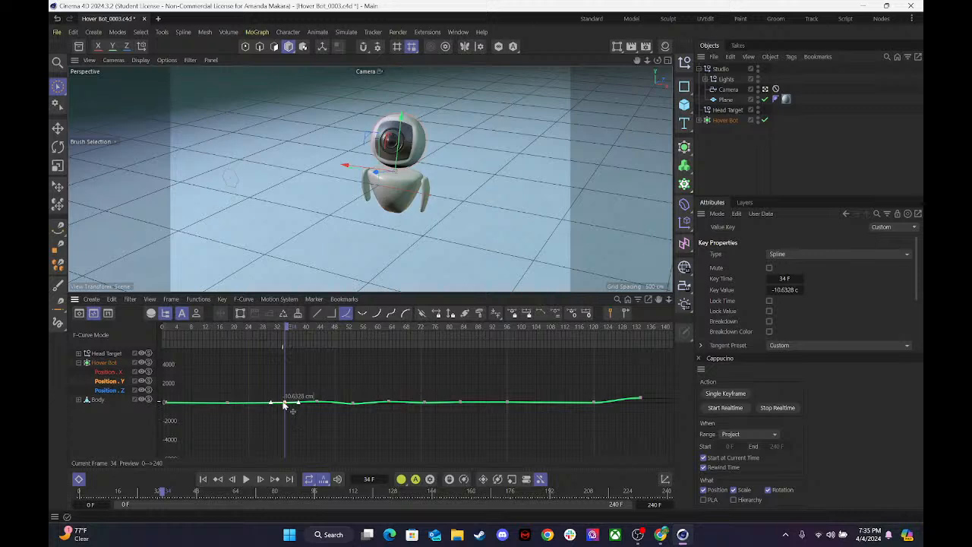
left_click_drag(283, 404, 284, 407)
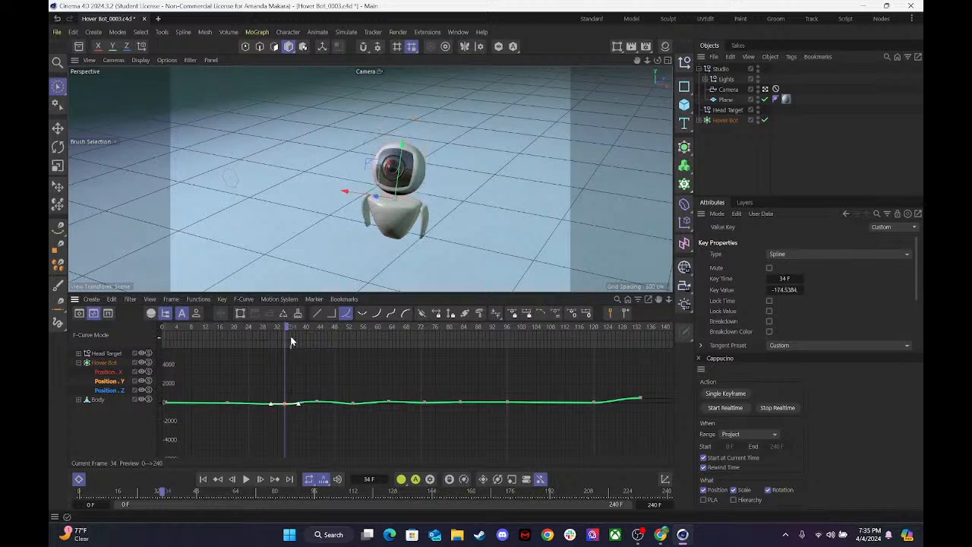
left_click_drag(284, 324, 646, 328)
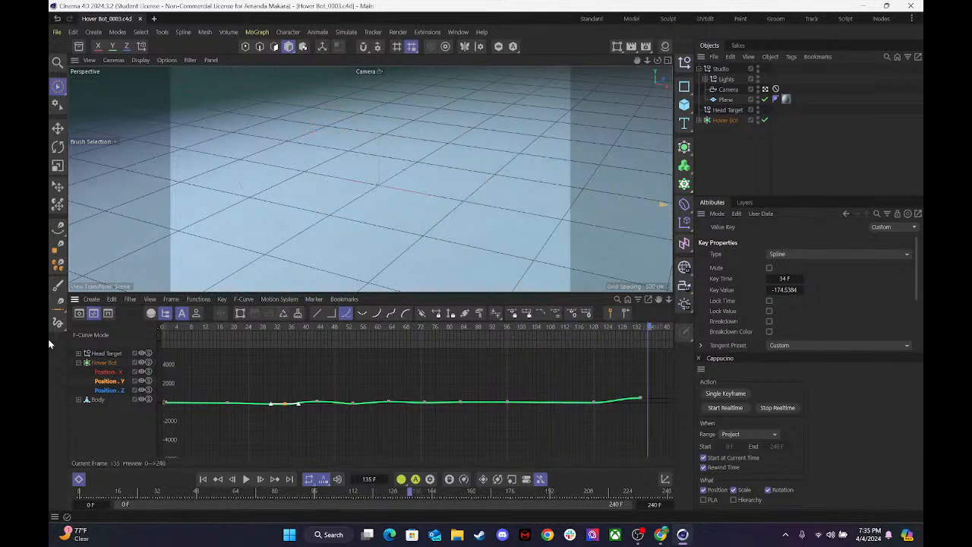
Collapse Hover Bot's tracks, display Head Target's position curves, and return the timeline to frame 0.
left_click(114, 363)
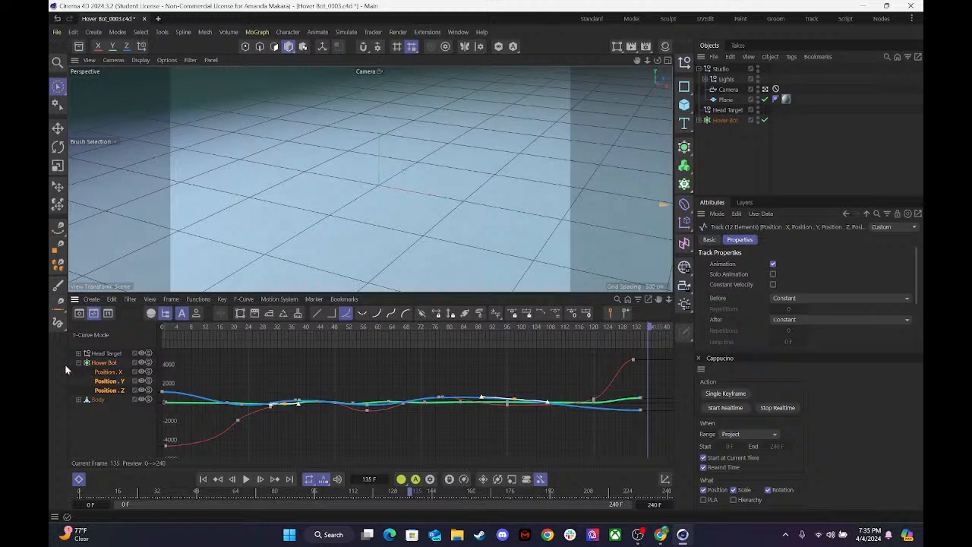
left_click(78, 364)
left_click(106, 354)
left_click_drag(202, 332, 97, 393)
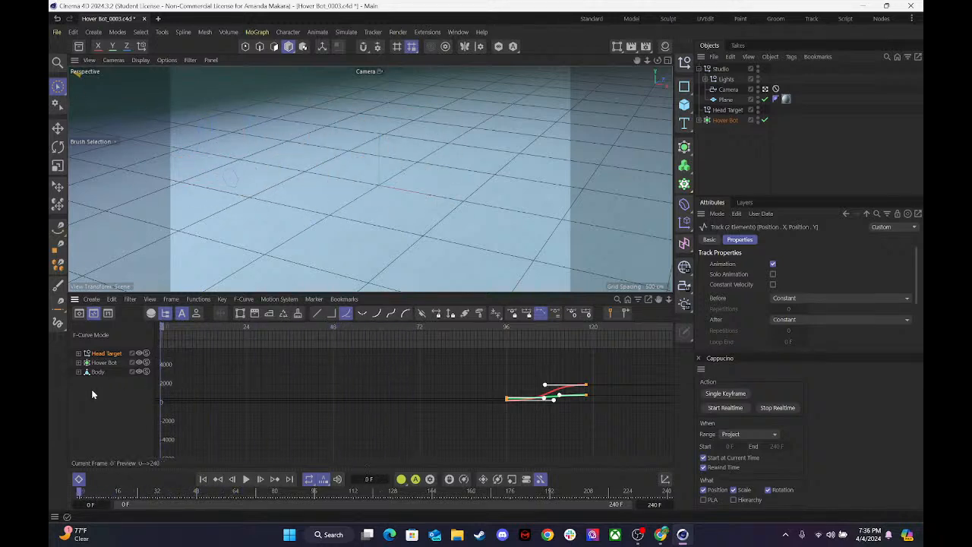
Switch to Chrome to view the EVE modeling and rigging assignment page.
left_click(660, 533)
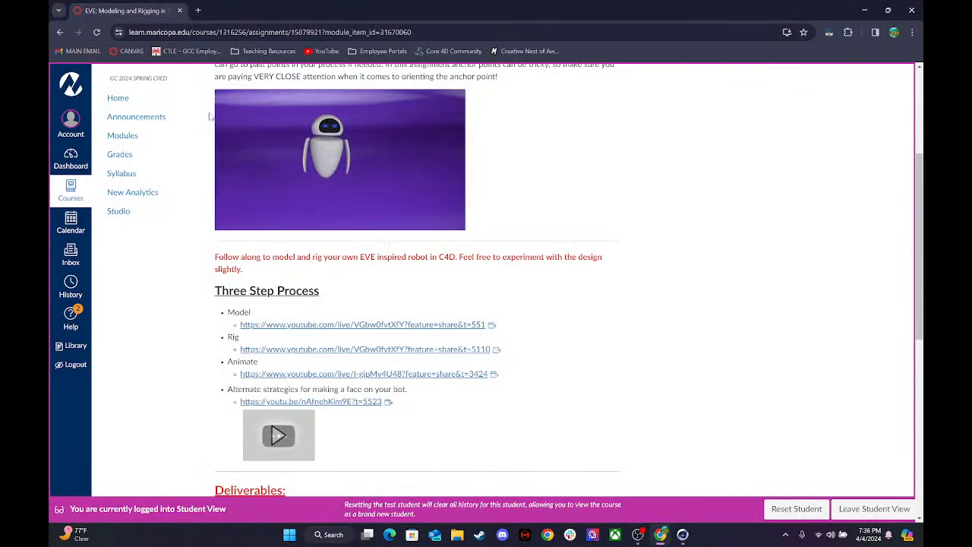
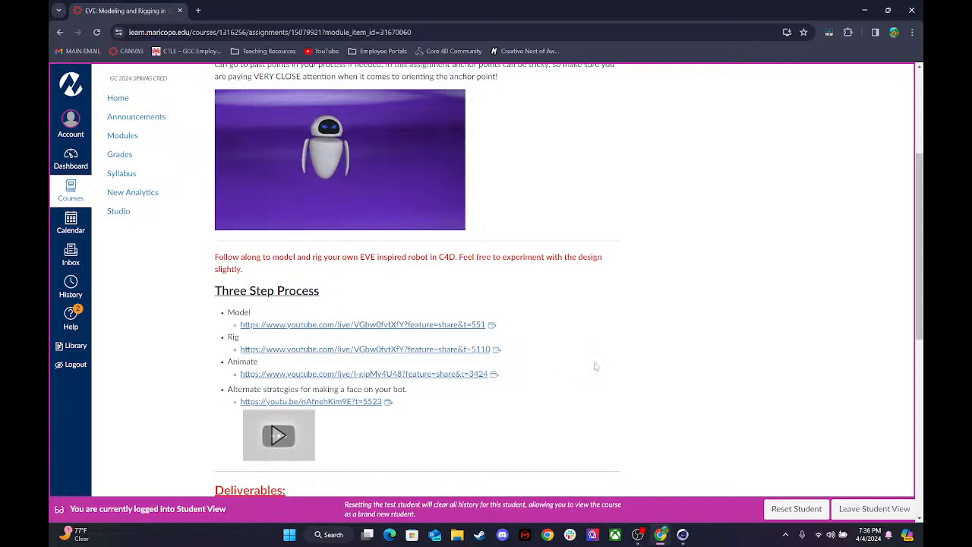
Switch to Cinema 4D and keyframe the Hover Bot's starting rotation at frame 0.
left_click(649, 541)
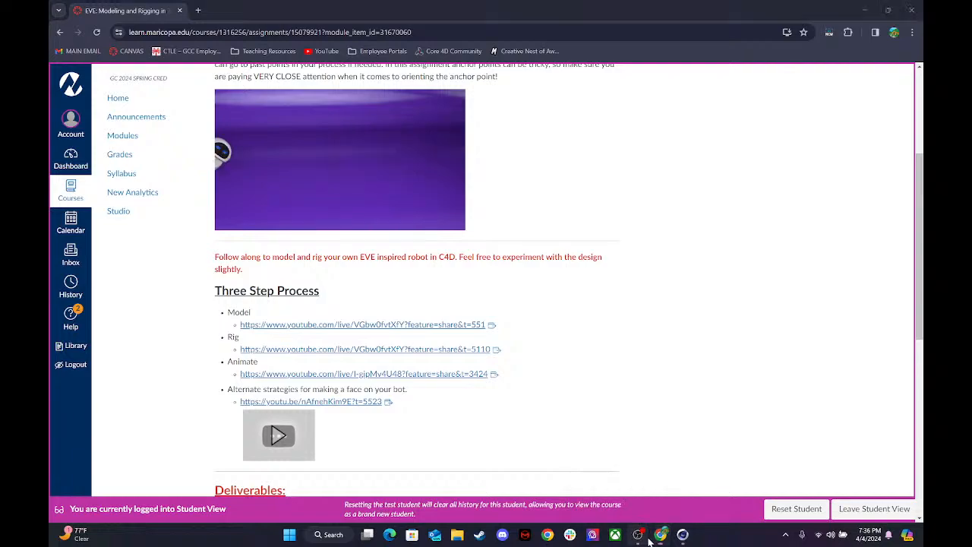
left_click(648, 540)
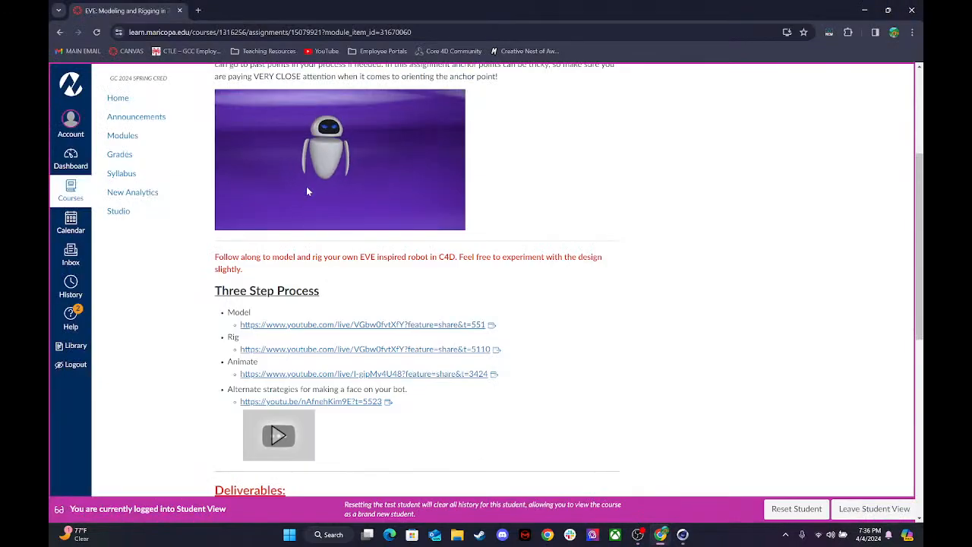
left_click(864, 10)
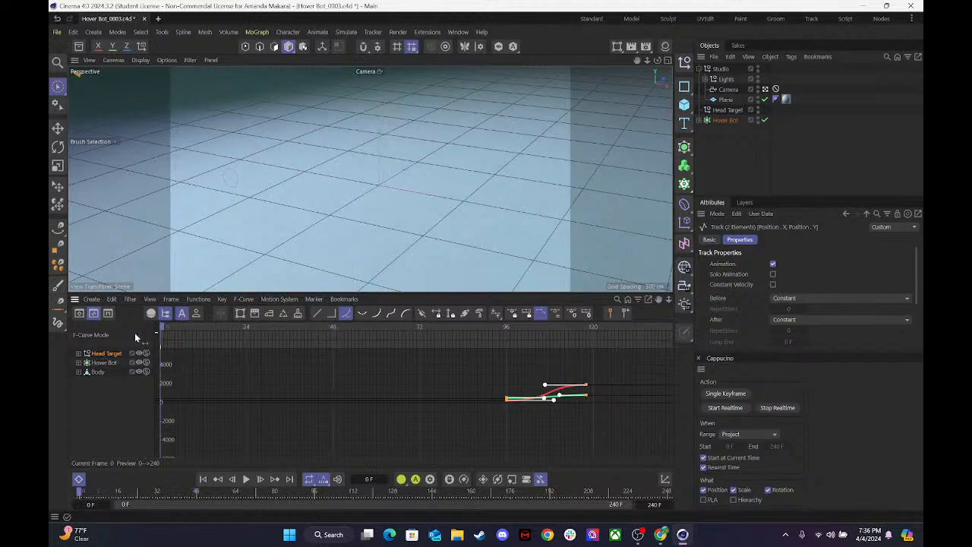
left_click_drag(166, 325, 131, 331)
left_click(720, 120)
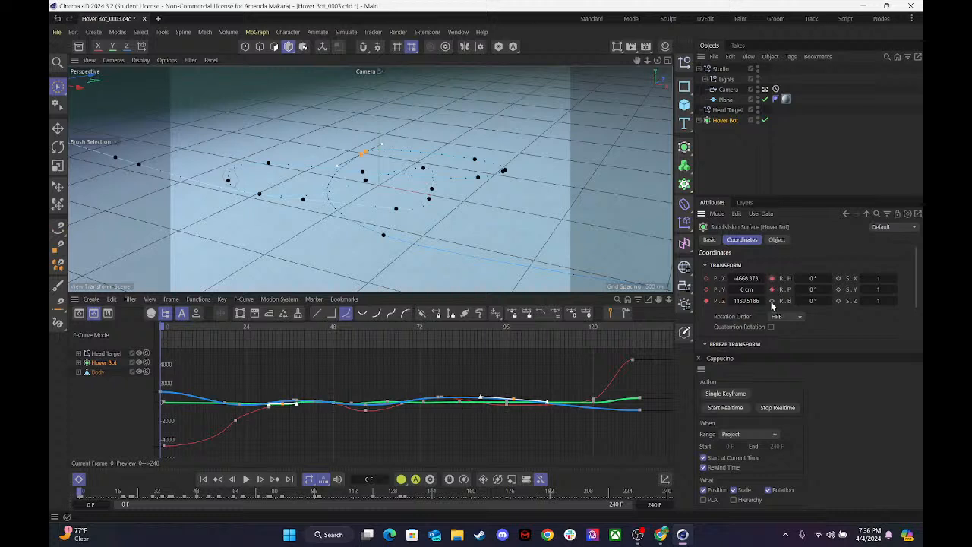
At frame 28, rotate the Hover Bot to about 41.8° heading, 42.1° pitch and 4.5° bank, keyframe it and play the animation.
left_click_drag(164, 328, 208, 328)
left_click_drag(252, 328, 263, 328)
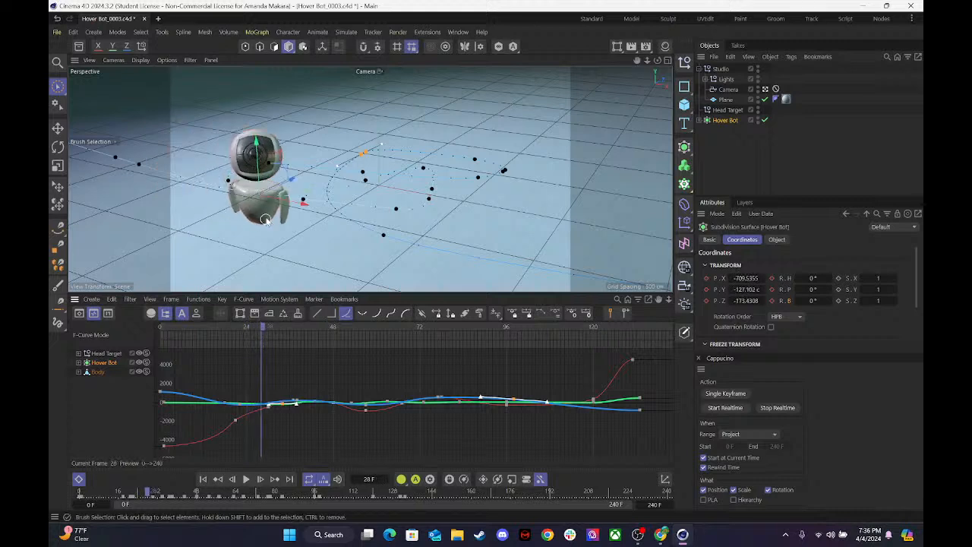
key("r")
left_click_drag(252, 173, 265, 212)
left_click_drag(247, 176, 256, 210)
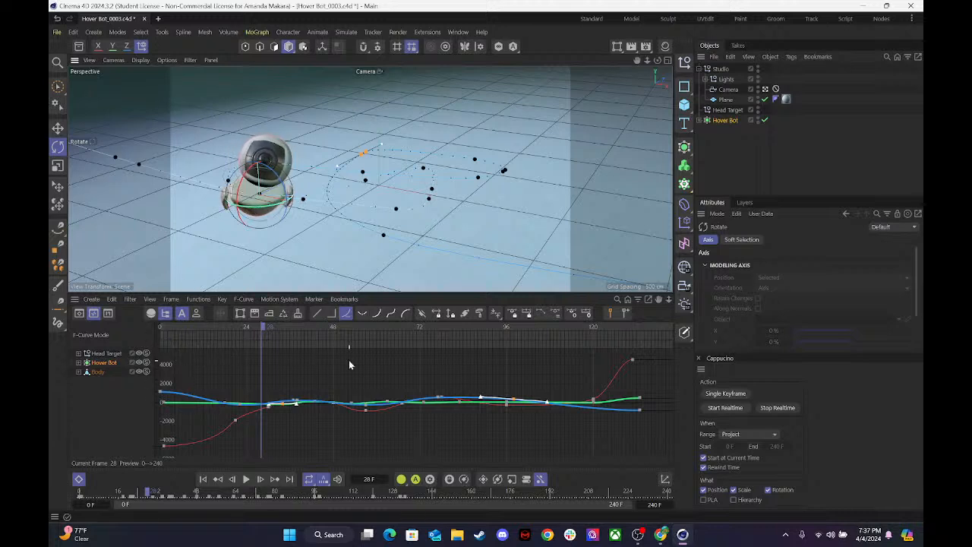
left_click(722, 121)
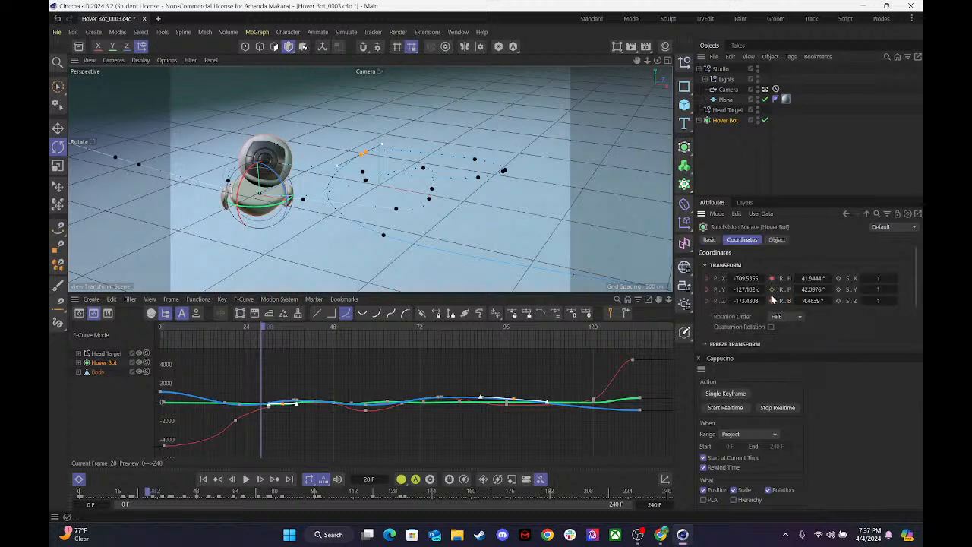
left_click_drag(248, 329, 118, 342)
key("F8")
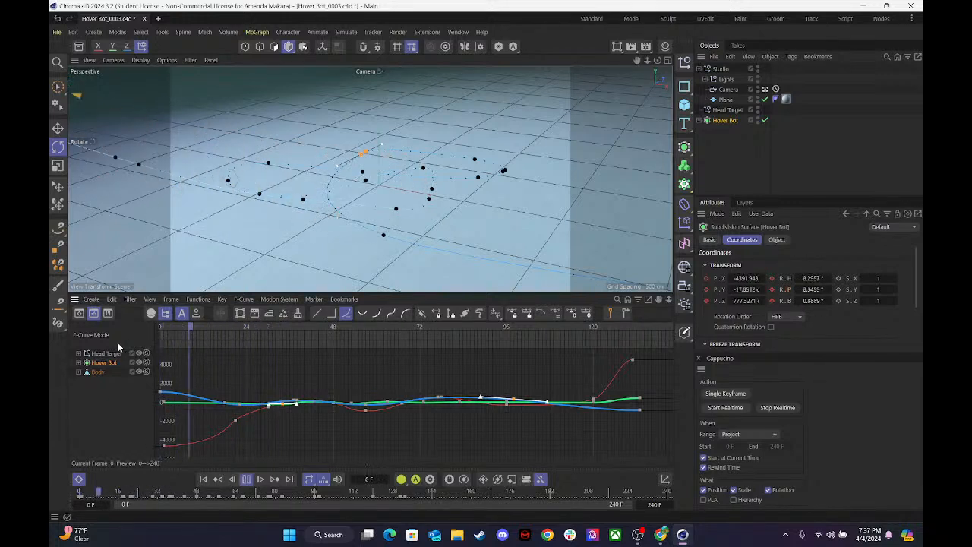
key("F8")
At frame 0, set the Hover Bot's rotation to 56° heading and 39° pitch and keyframe both values.
left_click_drag(283, 322, 127, 334)
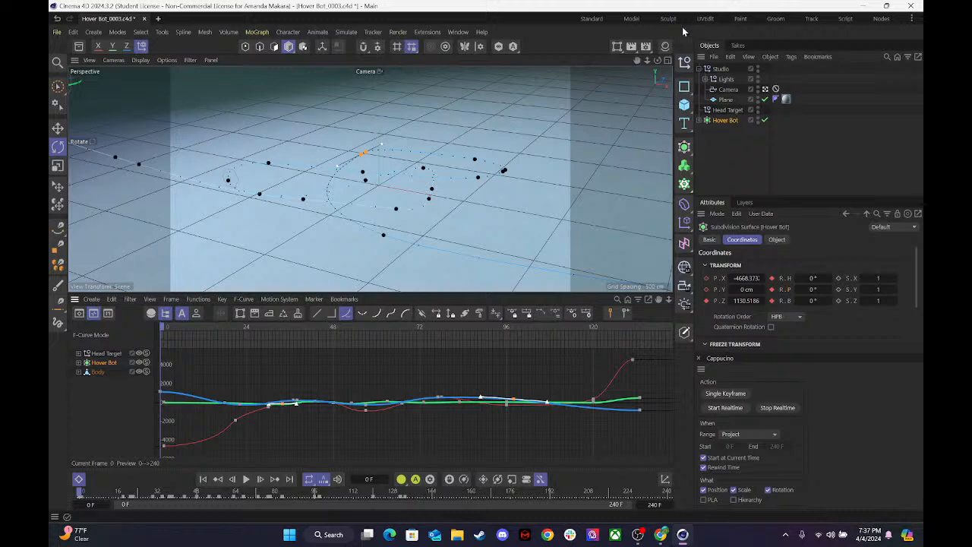
left_click(765, 89)
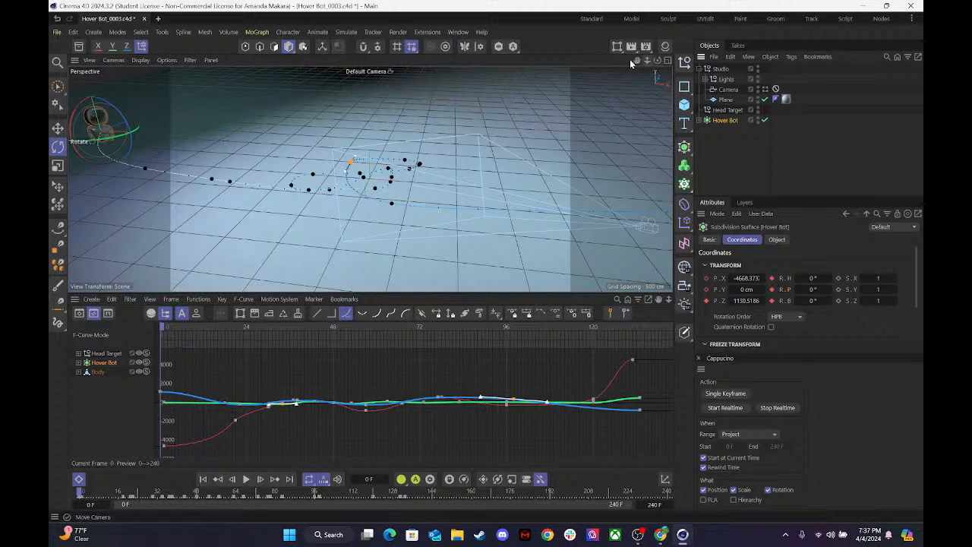
left_click_drag(636, 60, 816, 62)
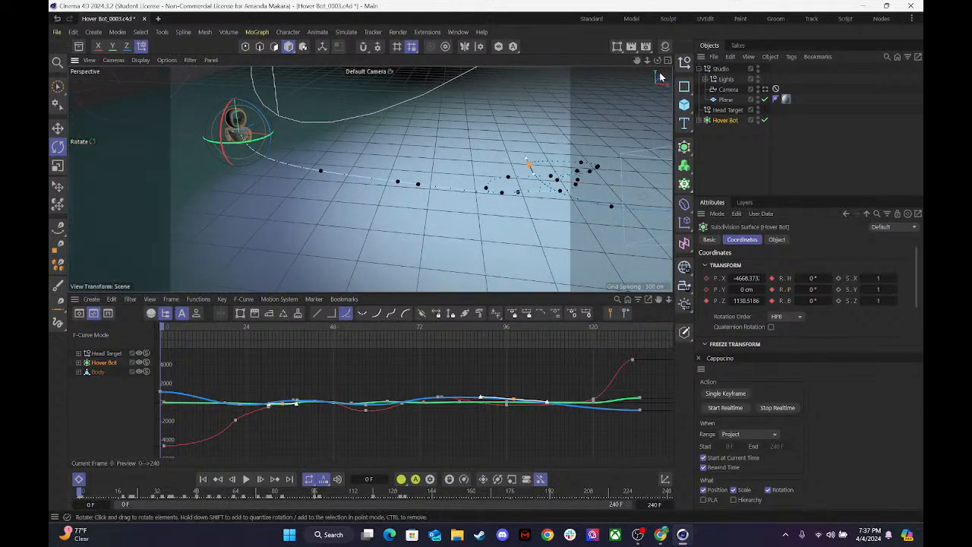
left_click_drag(647, 61, 752, 62)
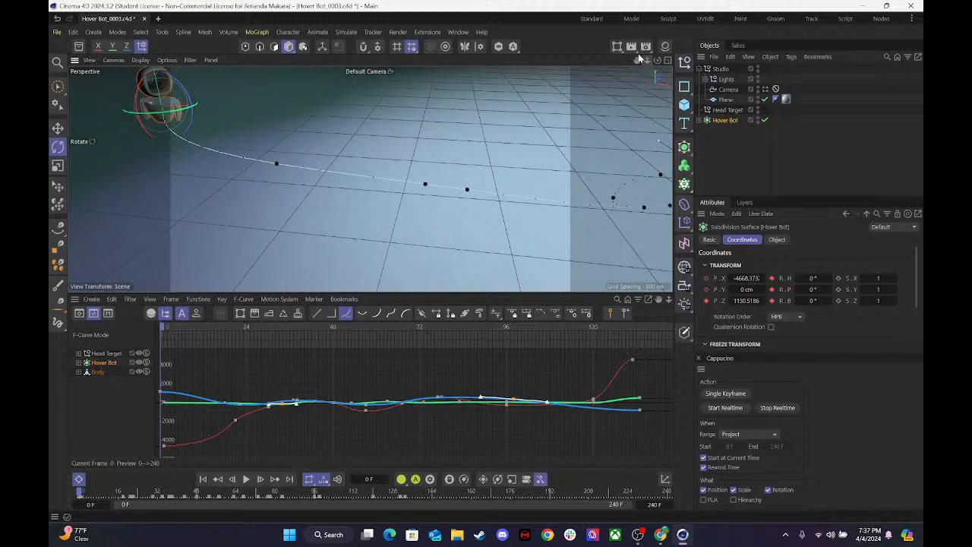
left_click_drag(637, 61, 789, 138)
mouse_move(657, 61)
left_mouse_down()
mouse_move(706, 65)
mouse_move(652, 66)
left_mouse_up()
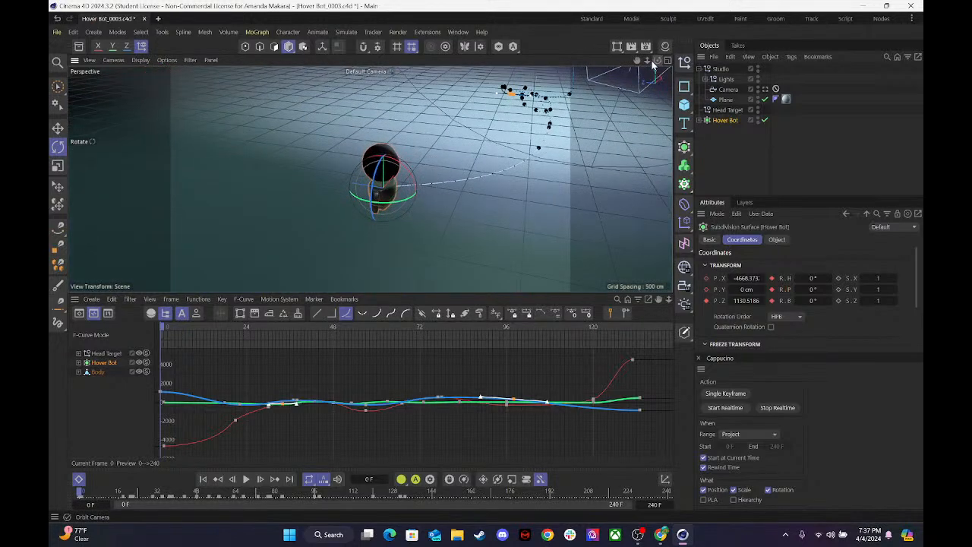
mouse_move(815, 278)
left_mouse_down()
mouse_move(793, 278)
mouse_move(855, 278)
mouse_move(812, 289)
left_mouse_up()
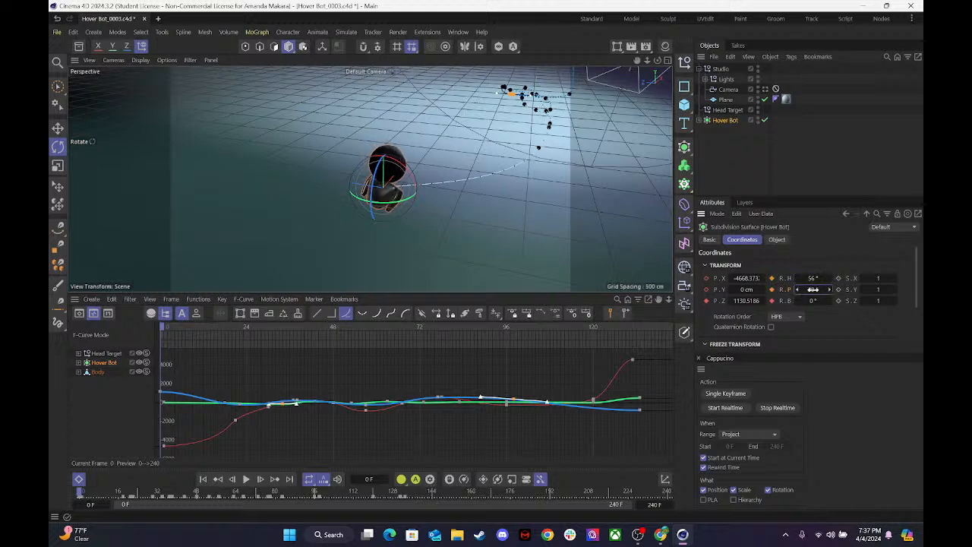
left_click(771, 277)
left_click(771, 289)
left_click(764, 88)
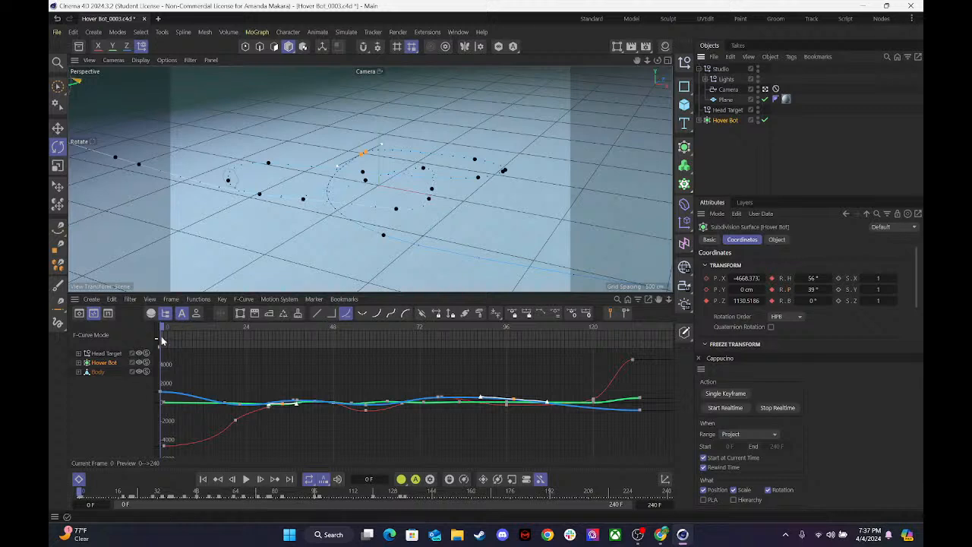
Examine the Hover Bot's pitch, heading and bank rotation curves up to frame 28.
left_click_drag(170, 328, 255, 328)
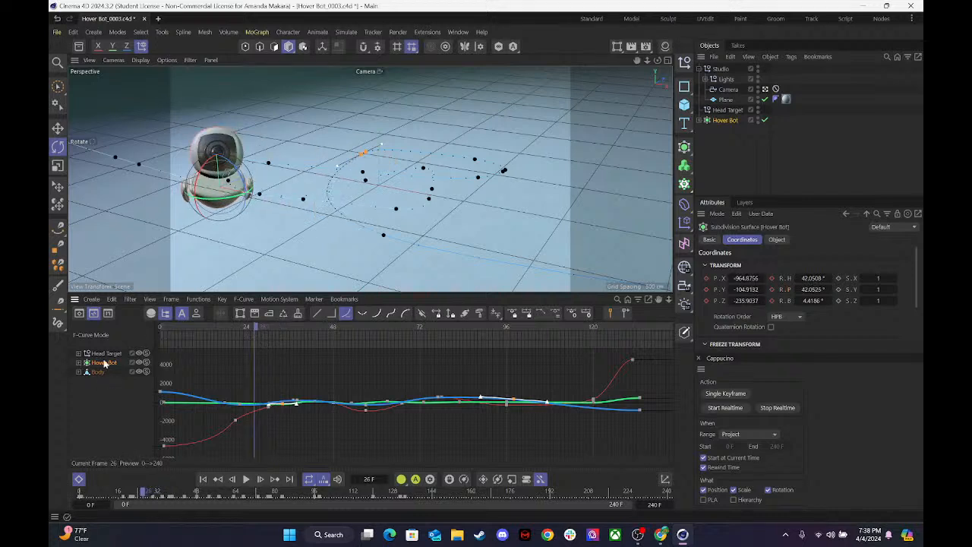
left_click(79, 362)
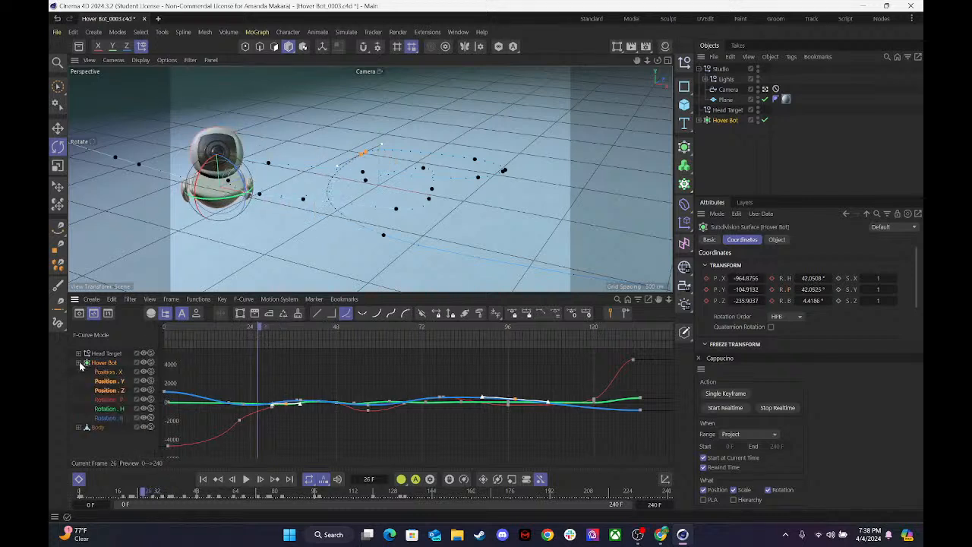
left_click(106, 399)
left_click(105, 409)
left_click(109, 418, "shift")
left_click(107, 401)
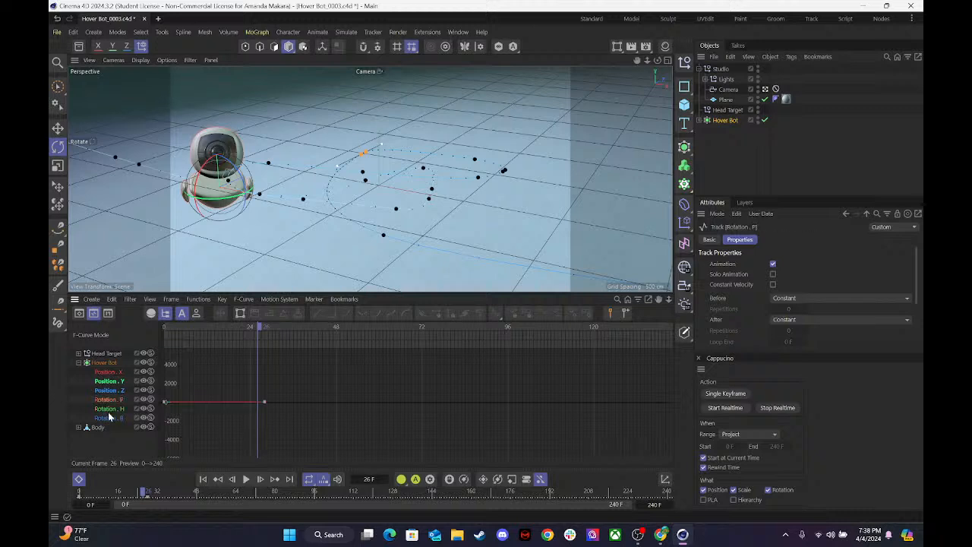
left_click(109, 409)
left_click(109, 418)
left_click_drag(258, 324, 265, 328)
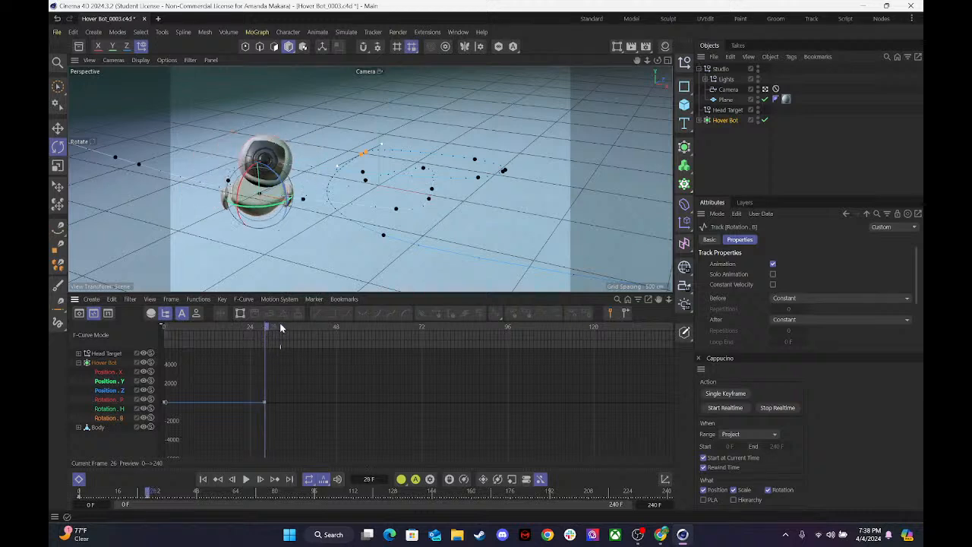
At frame 32, set the Hover Bot's rotation to about 35.8° heading, -16.9° pitch and 7.5° bank and keyframe it.
left_click_drag(269, 323, 289, 334)
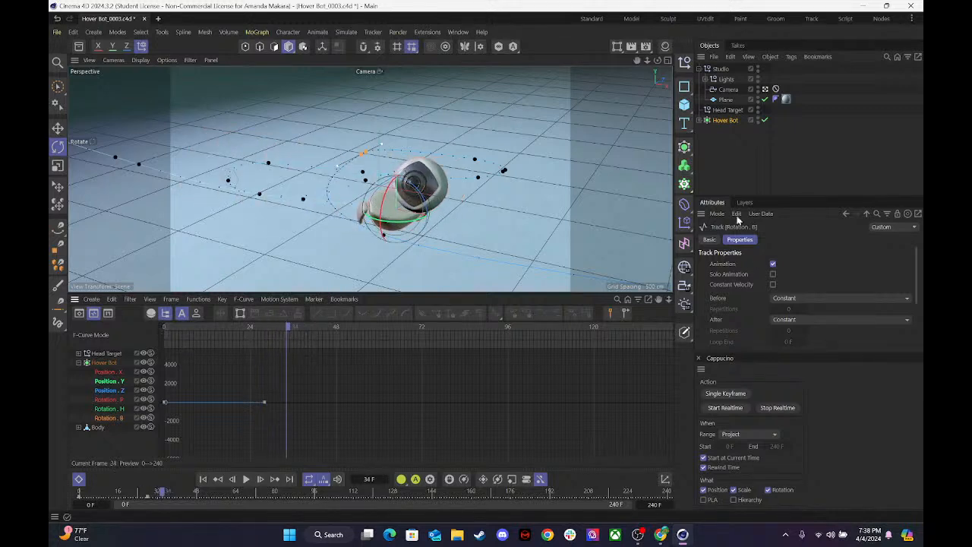
mouse_move(278, 328)
left_mouse_down()
mouse_move(265, 336)
mouse_move(282, 343)
left_mouse_up()
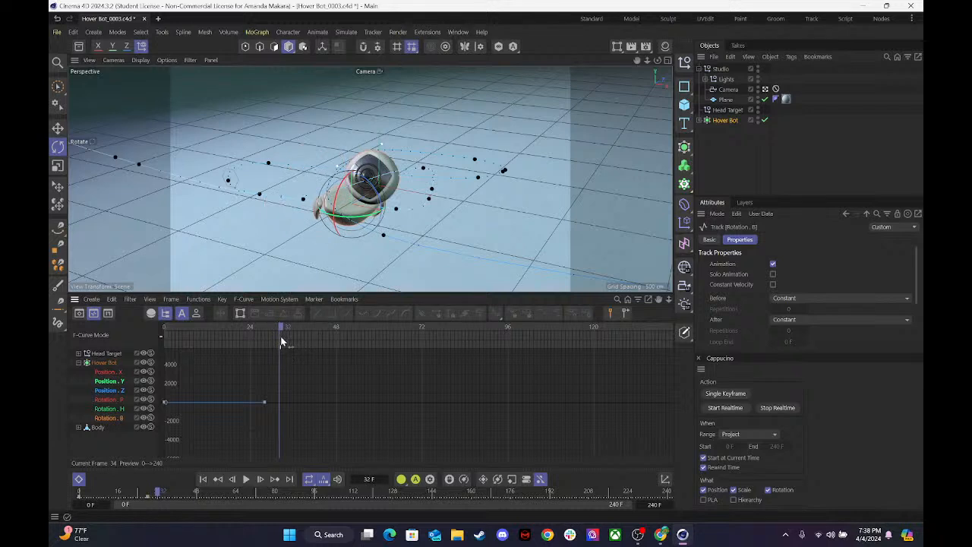
left_click(727, 110)
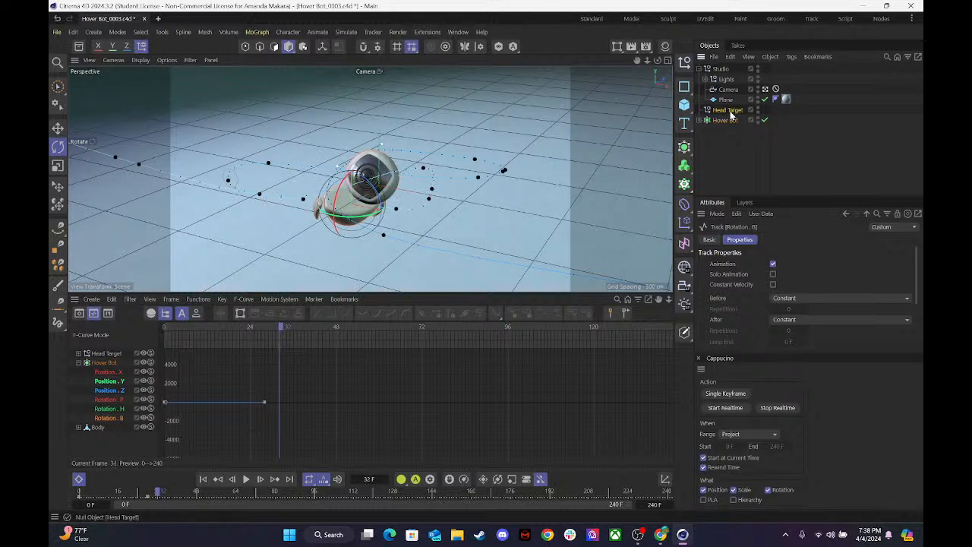
left_click(725, 120)
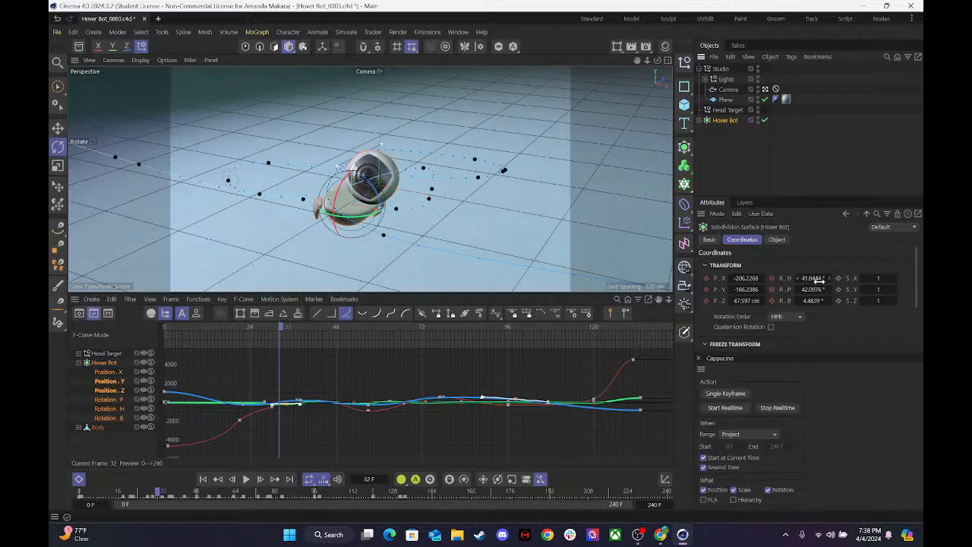
mouse_move(811, 289)
left_mouse_down()
mouse_move(788, 289)
mouse_move(828, 302)
mouse_move(808, 290)
mouse_move(812, 277)
left_mouse_up()
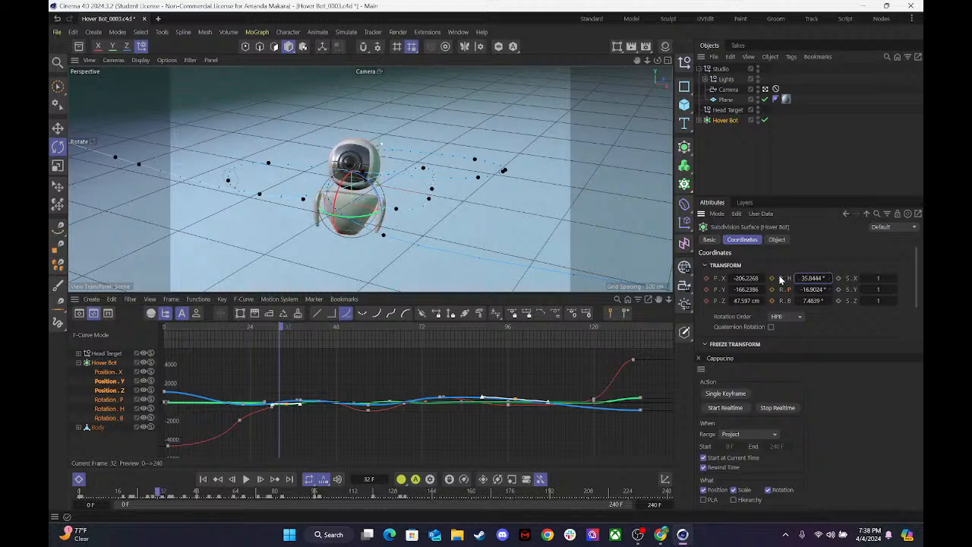
left_click(771, 278)
left_click(772, 288)
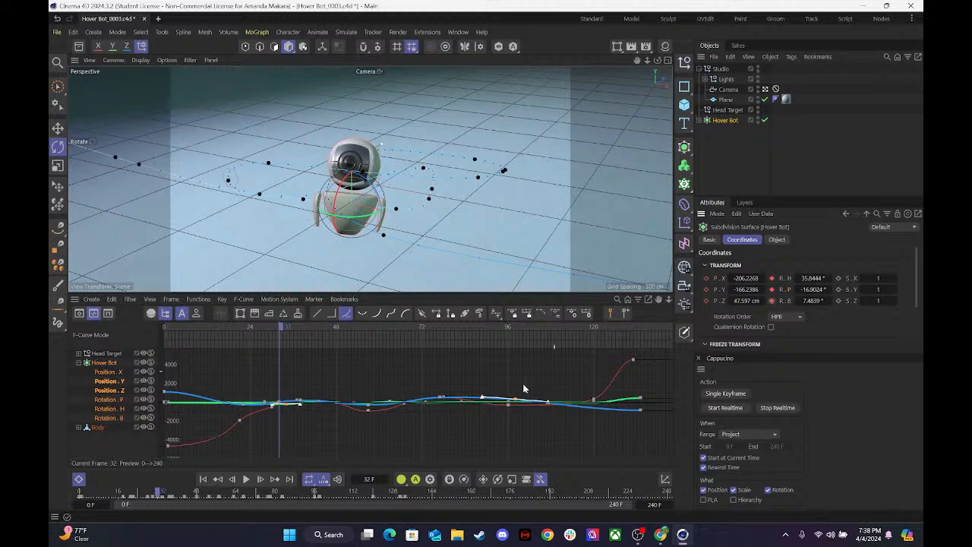
At frame 40, set the Hover Bot's rotation to about 6.8° heading, 2.1° pitch and -3.5° bank and keyframe it.
left_click_drag(285, 328, 316, 332)
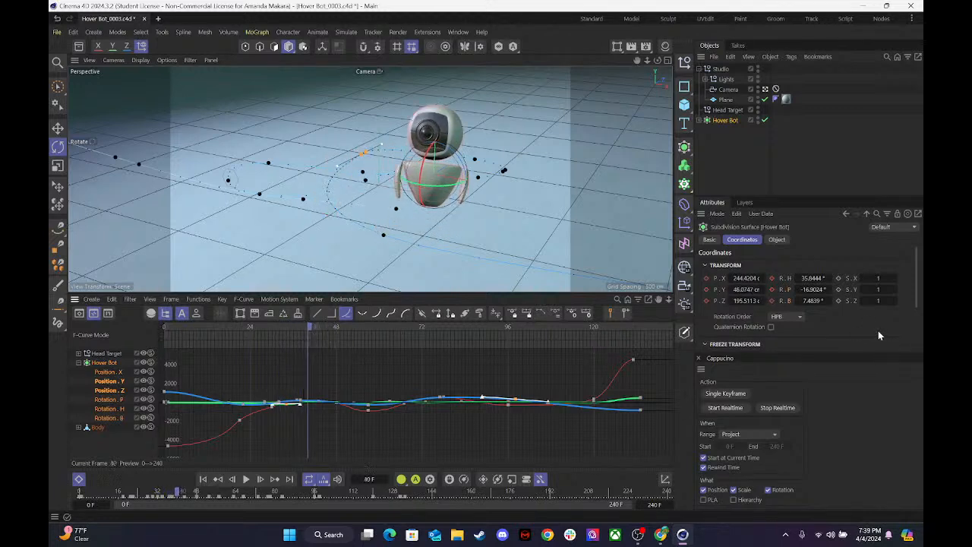
left_click_drag(810, 289, 812, 289)
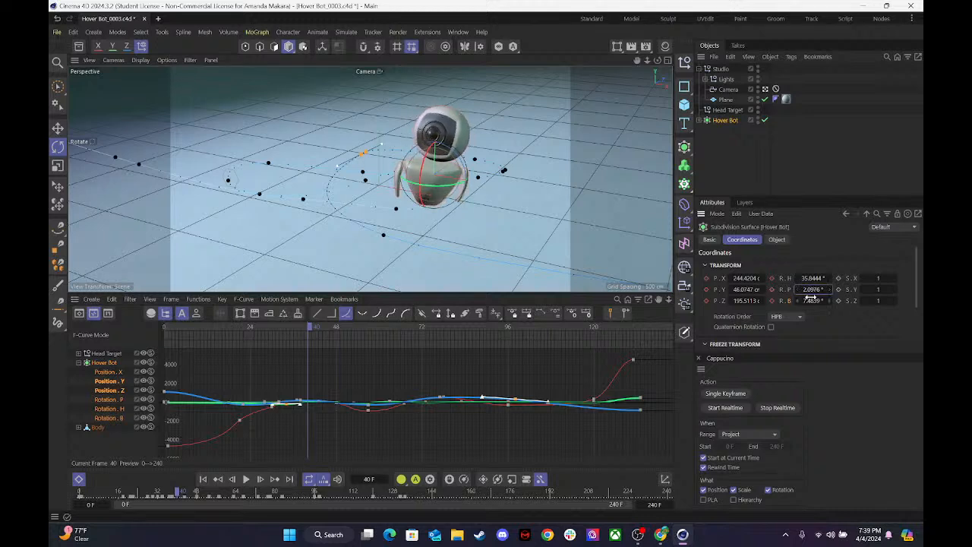
left_click_drag(807, 300, 805, 278)
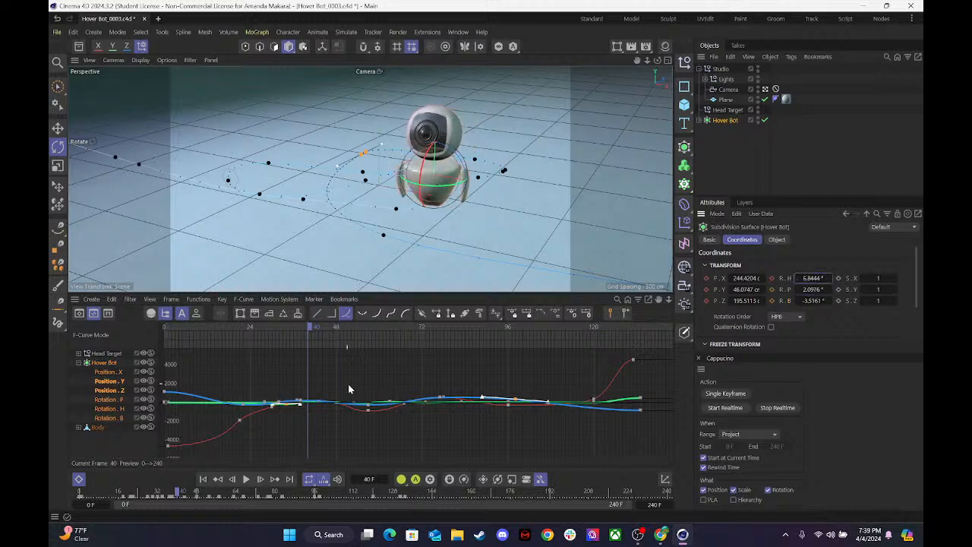
left_click(772, 279)
left_click(771, 290)
left_click(771, 301)
At frame 51, tilt the Hover Bot to about -16.9° pitch and keyframe that value.
left_click_drag(321, 331, 356, 330)
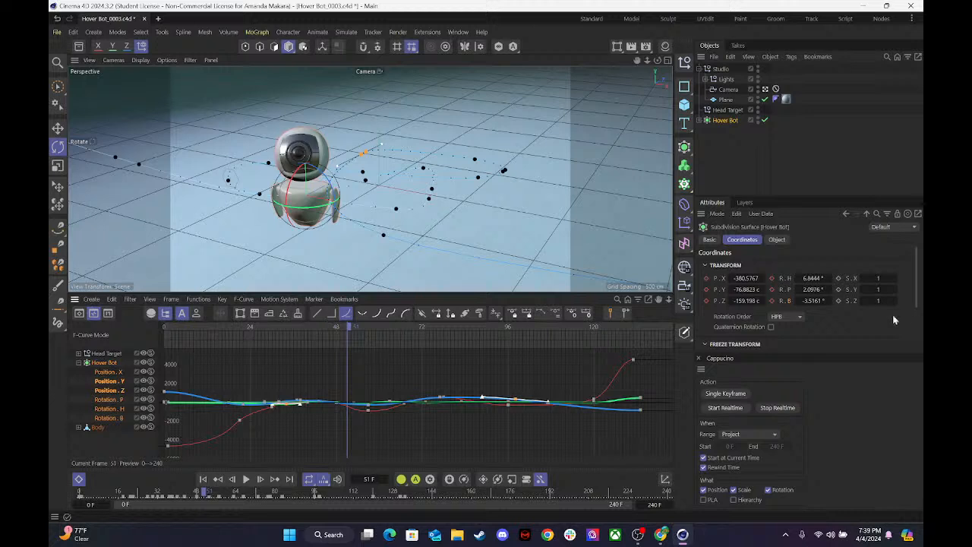
mouse_move(823, 289)
left_mouse_down()
mouse_move(802, 289)
mouse_move(826, 290)
left_mouse_up()
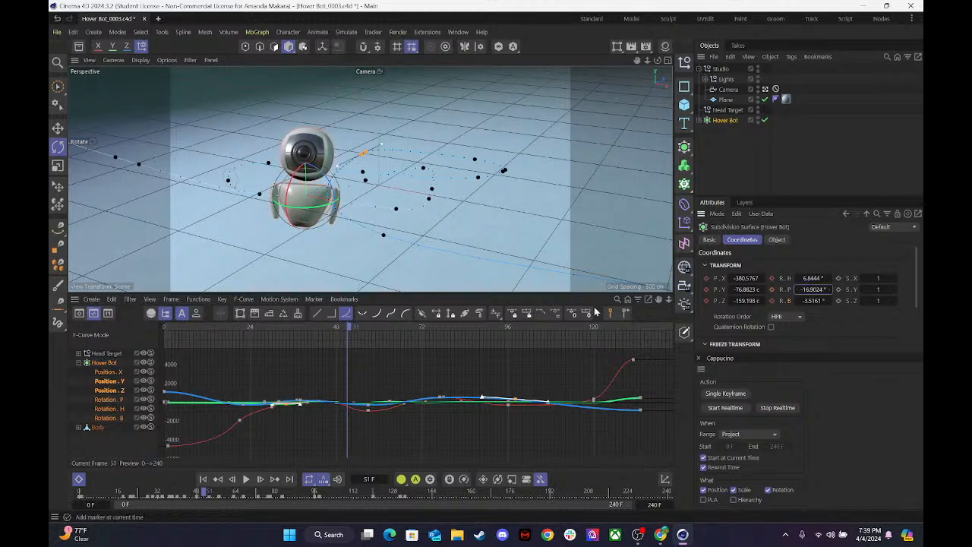
left_click(772, 289)
At frame 64, set the Hover Bot's rotation to about 33.8° heading and 14.1° pitch and keyframe both values.
left_click_drag(356, 325, 400, 332)
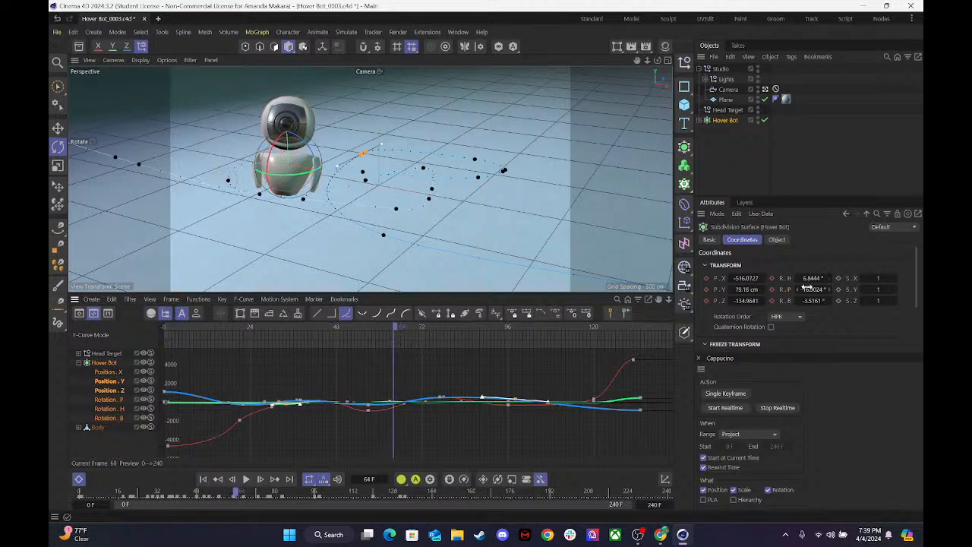
mouse_move(820, 290)
left_mouse_down()
mouse_move(835, 290)
mouse_move(820, 280)
mouse_move(831, 280)
left_mouse_up()
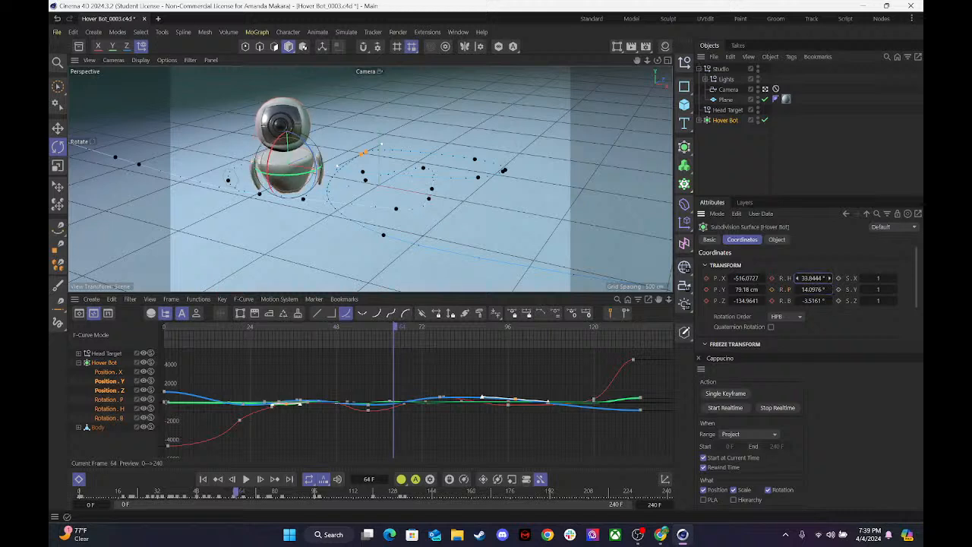
left_click(771, 278)
left_click(771, 289)
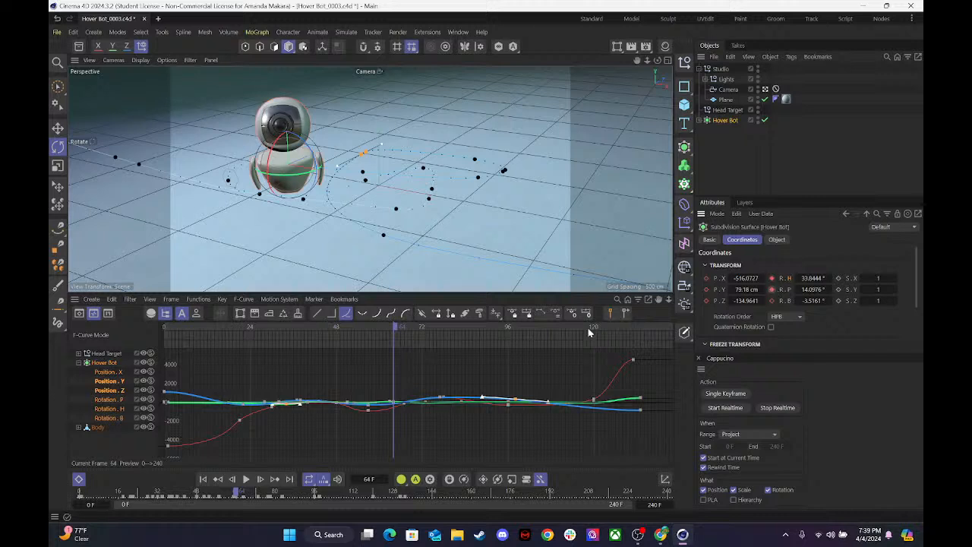
At frame 71, set the Hover Bot's rotation to about -16.2° heading and 4.1° pitch and keyframe the rotation.
left_click_drag(399, 328, 424, 328)
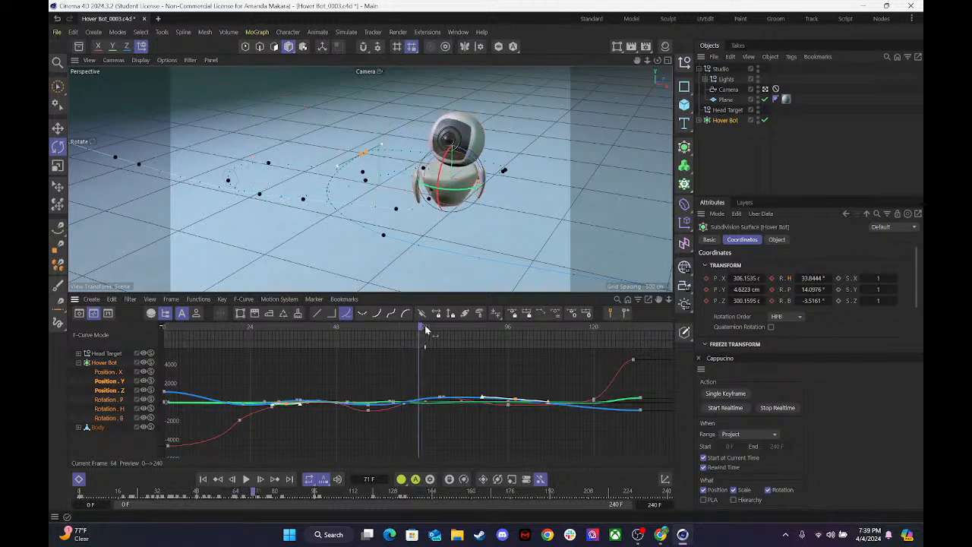
mouse_move(811, 292)
left_mouse_down()
mouse_move(797, 289)
mouse_move(805, 277)
left_mouse_up()
left_click(772, 279)
right_click(772, 280)
left_click(771, 283)
left_click(772, 279)
left_click(772, 290)
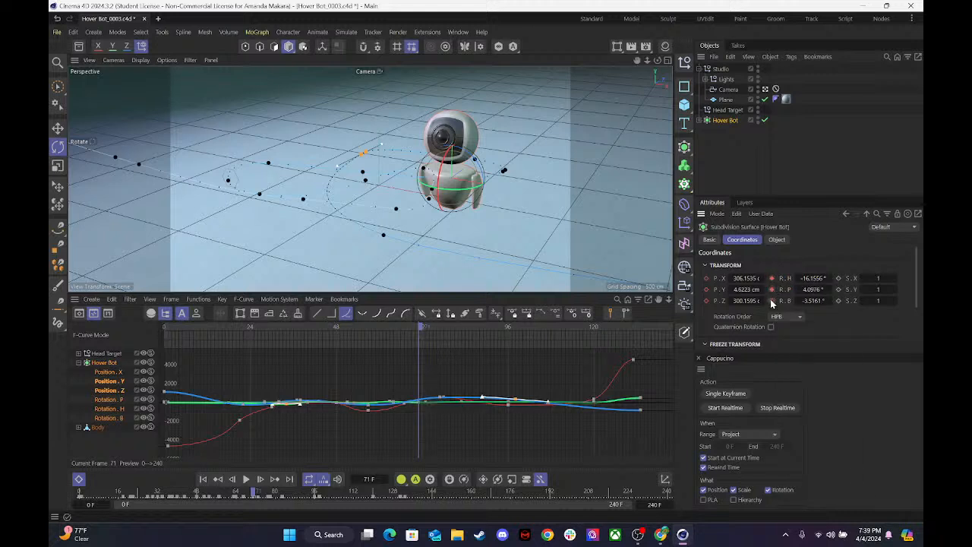
At frame 96, set the Hover Bot's rotation to about 7.8° heading and 17.1° pitch and keyframe it.
left_click_drag(419, 329, 507, 321)
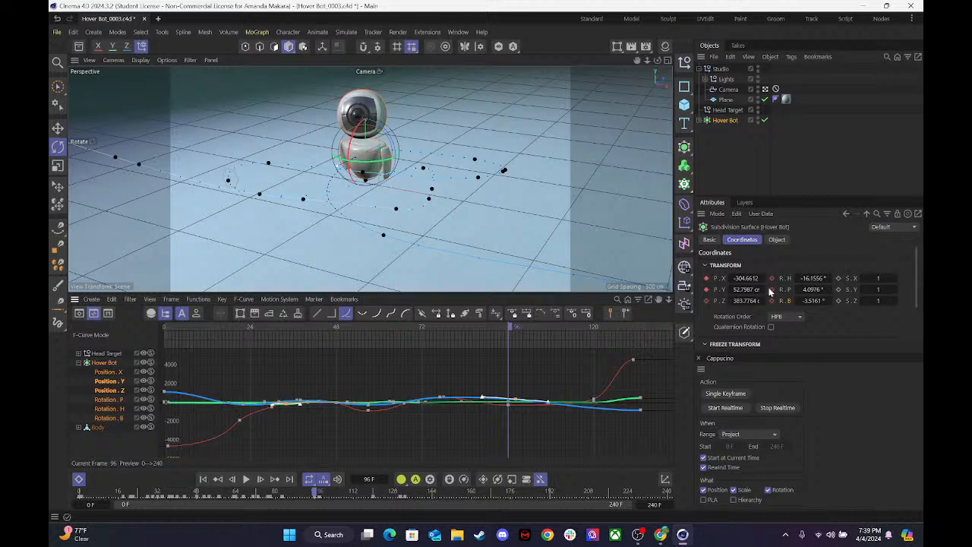
mouse_move(817, 289)
left_mouse_down()
mouse_move(801, 289)
mouse_move(828, 290)
mouse_move(814, 278)
left_mouse_up()
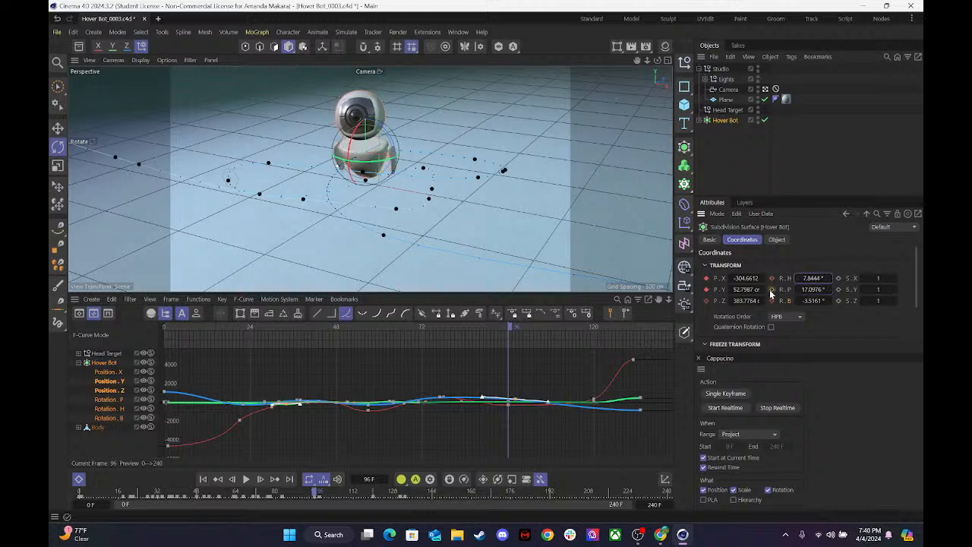
left_click(771, 278)
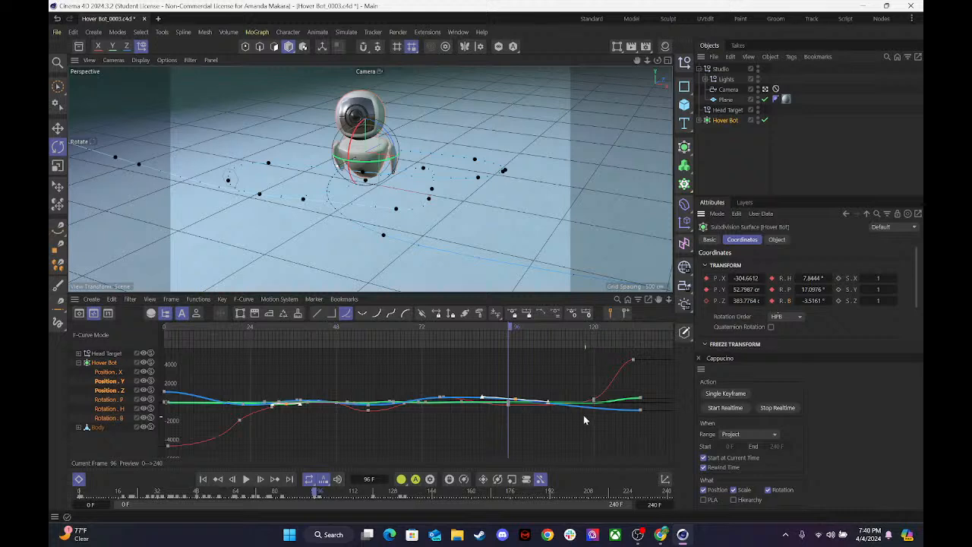
Keyframe the Hover Bot's current rotation at frame 102, keeping its values.
mouse_move(517, 328)
left_mouse_down()
mouse_move(586, 325)
mouse_move(532, 332)
left_mouse_up()
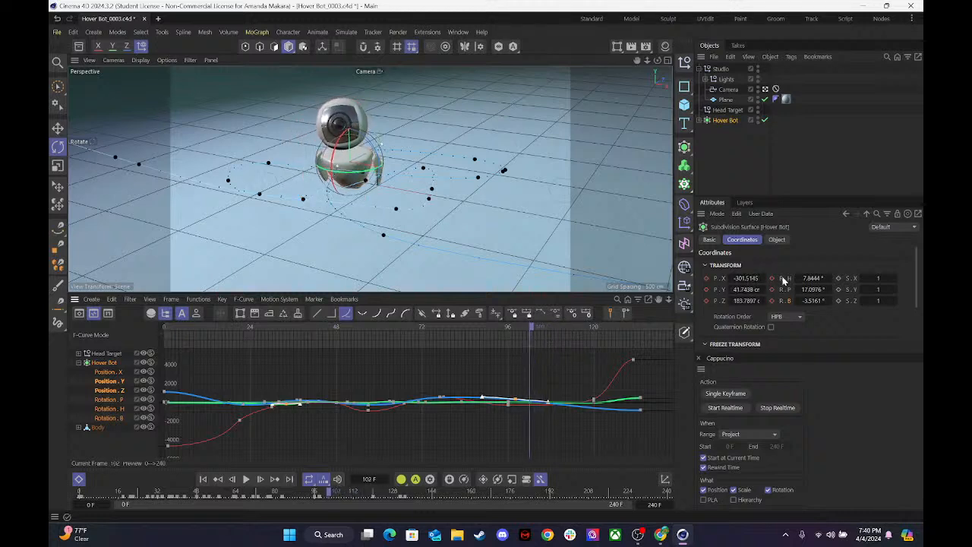
right_click(770, 280)
left_click(773, 277)
At frame 115, set the Hover Bot's rotation to about 55.8° heading, 32.1° pitch and 4.5° bank and keyframe it.
left_click(549, 326)
left_click_drag(550, 327, 583, 325)
mouse_move(814, 291)
left_mouse_down()
mouse_move(831, 281)
mouse_move(809, 290)
mouse_move(835, 301)
mouse_move(818, 301)
mouse_move(827, 289)
mouse_move(805, 278)
mouse_move(815, 279)
mouse_move(799, 289)
left_mouse_up()
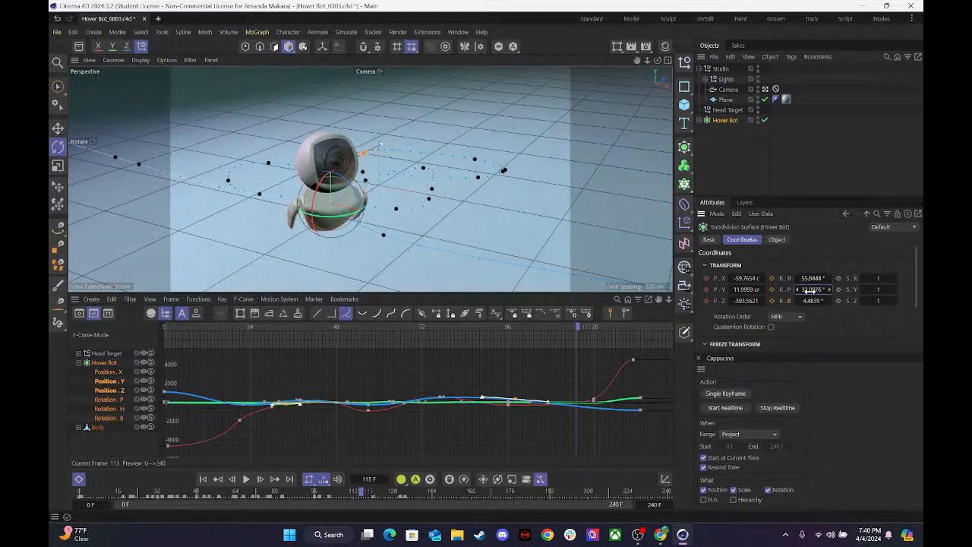
left_click(772, 278)
left_click(771, 289)
Display the Hover Bot's pitch, heading and bank rotation curves framed together, and play the animation from frame 0.
left_click_drag(586, 329, 65, 399)
left_click(108, 399)
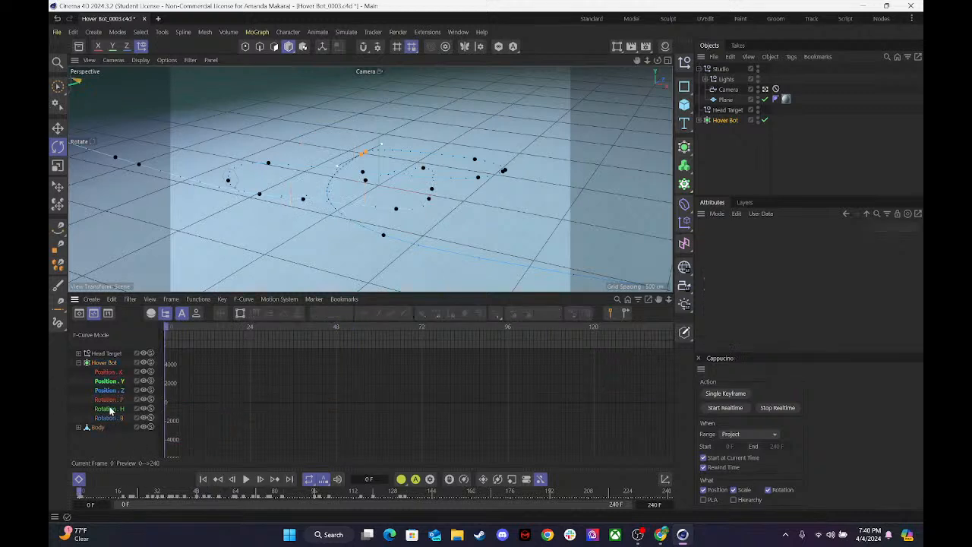
left_click(105, 409)
left_click(105, 419)
left_click(108, 401)
left_click(105, 418, "shift")
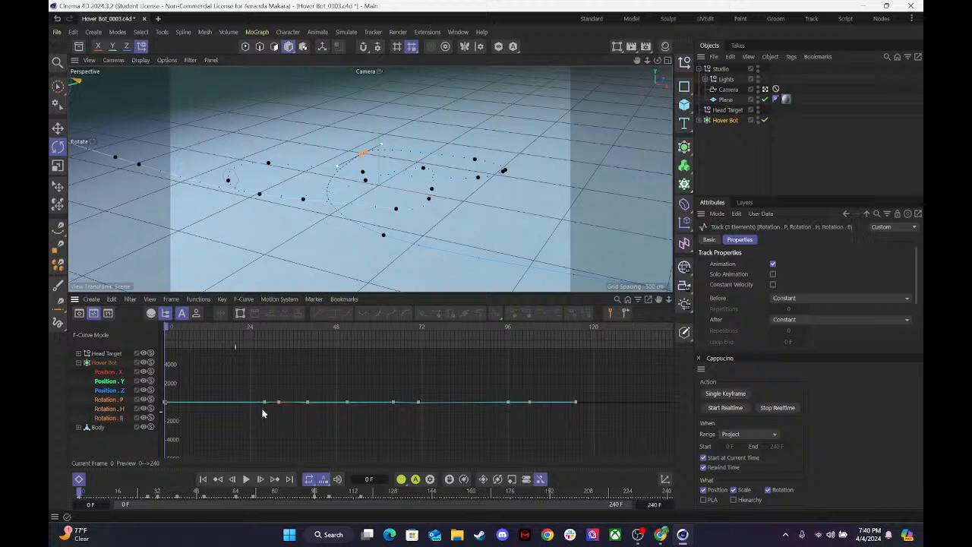
key("h")
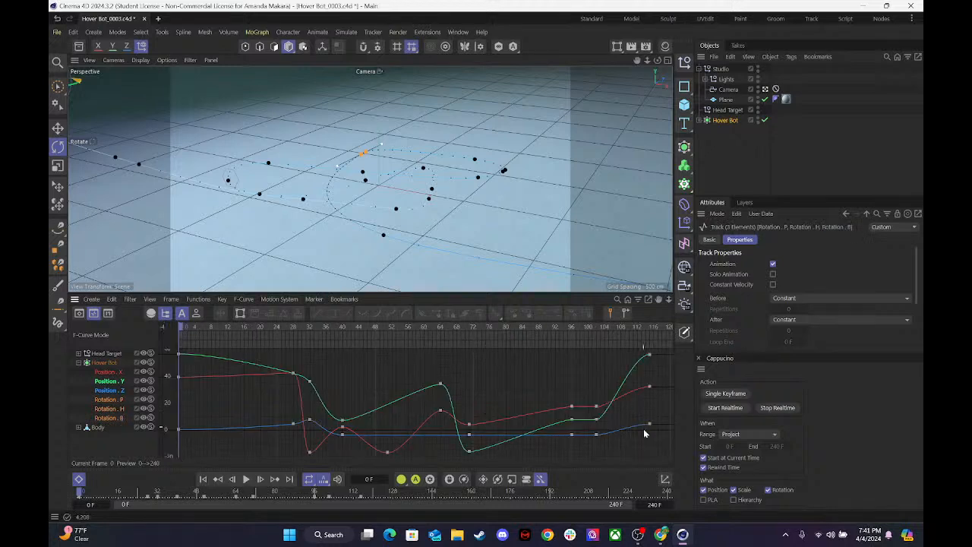
key("F8")
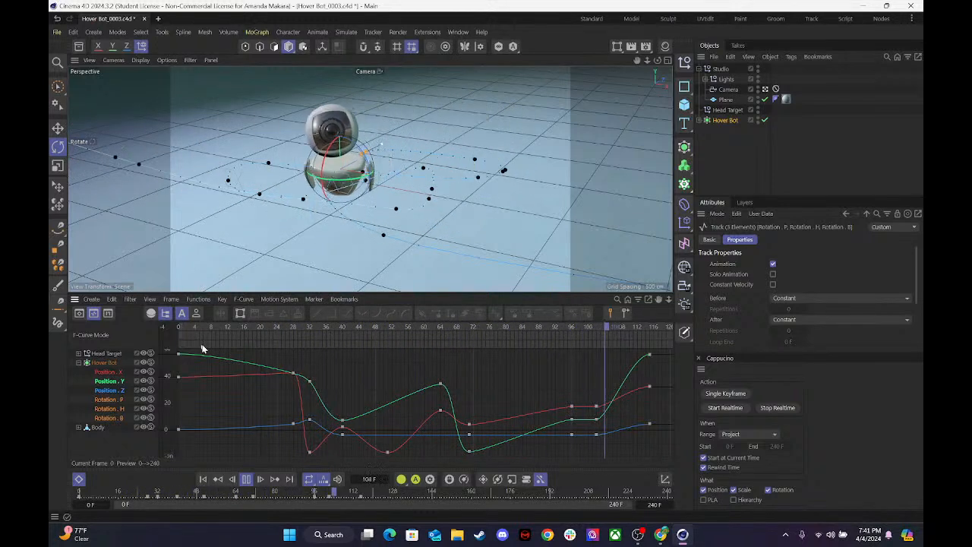
key("F8")
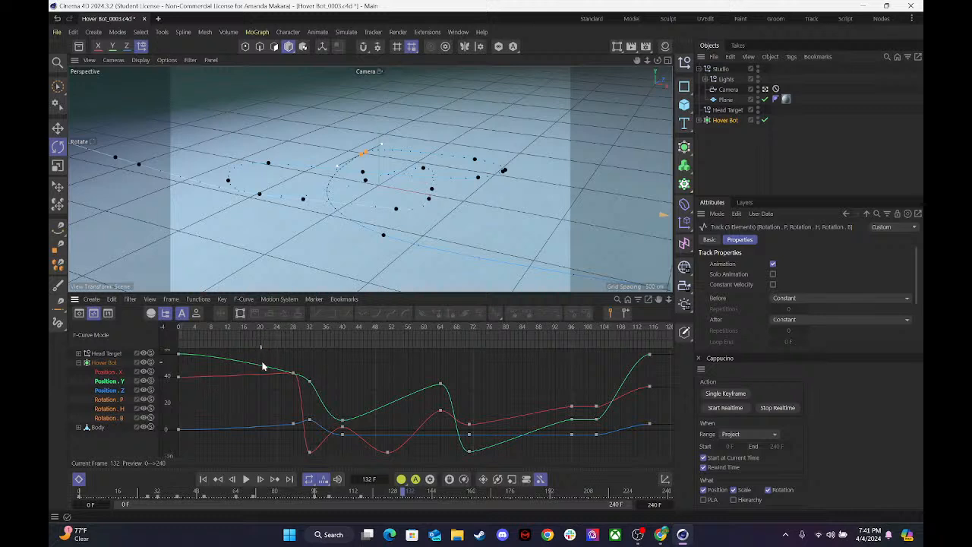
Select all keys on the three rotation curves and apply smooth ease-in-and-out interpolation to them.
left_click_drag(282, 360, 603, 458)
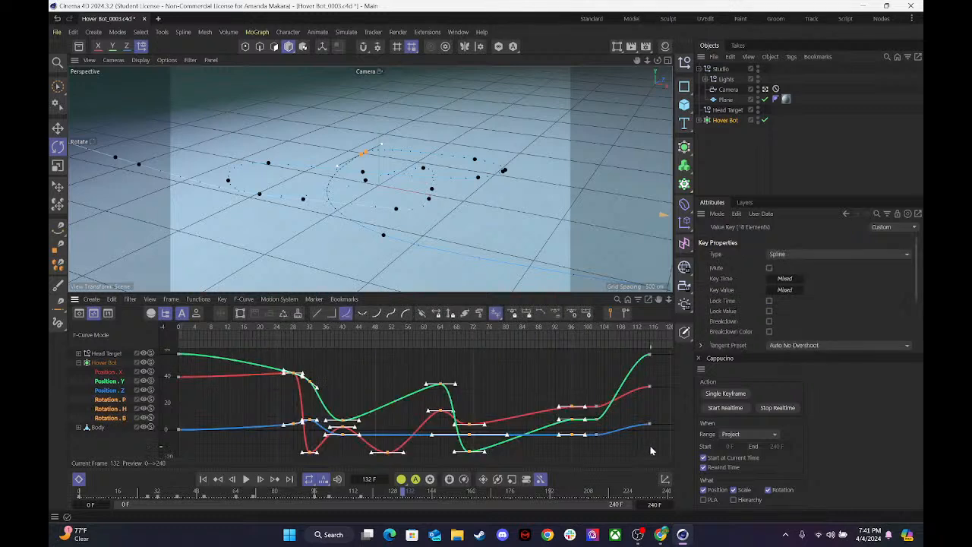
left_click_drag(654, 423, 292, 445)
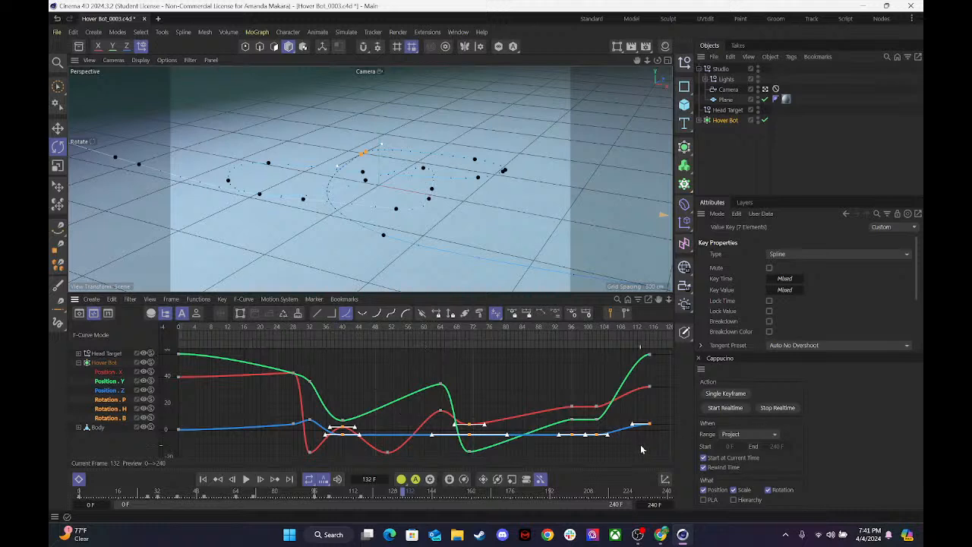
right_click_drag(635, 433, 636, 453, "alt")
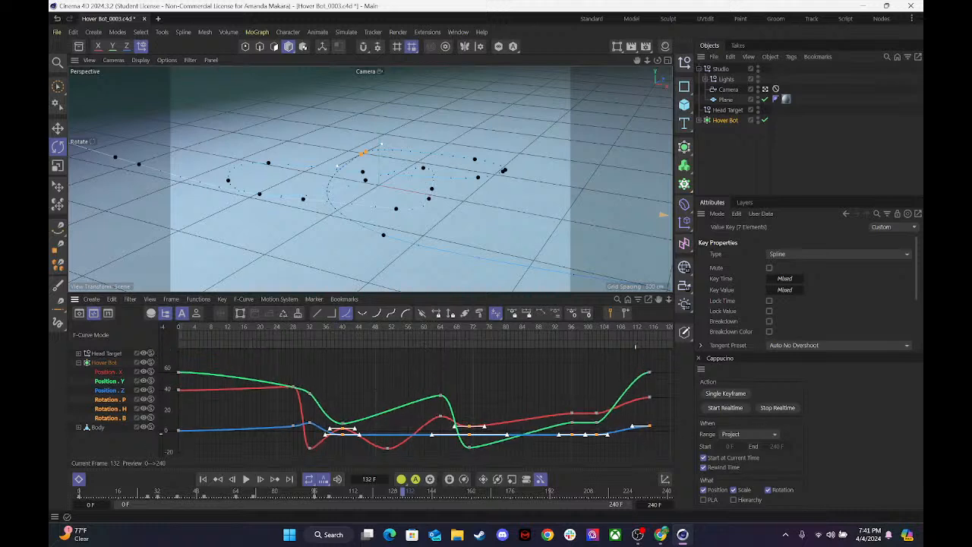
left_click_drag(662, 453, 160, 355)
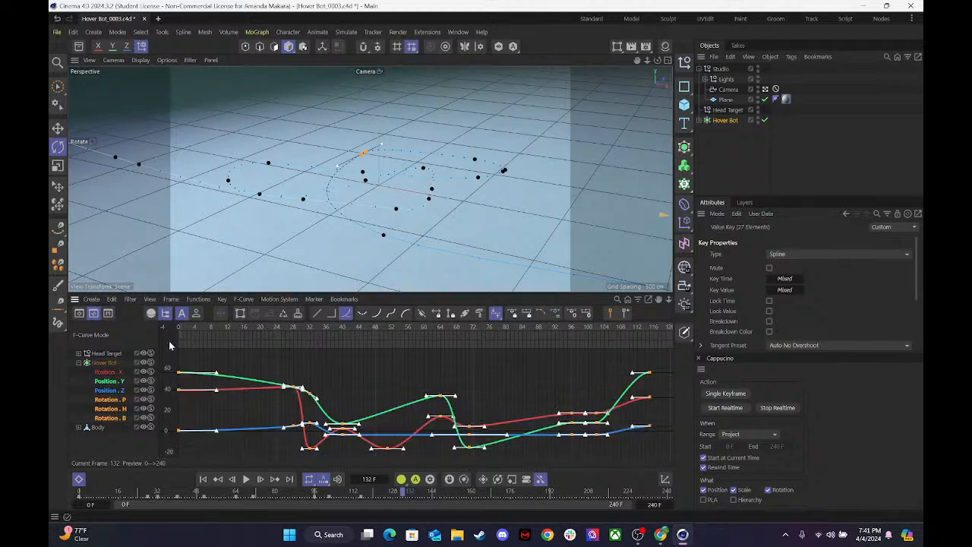
left_click(391, 313)
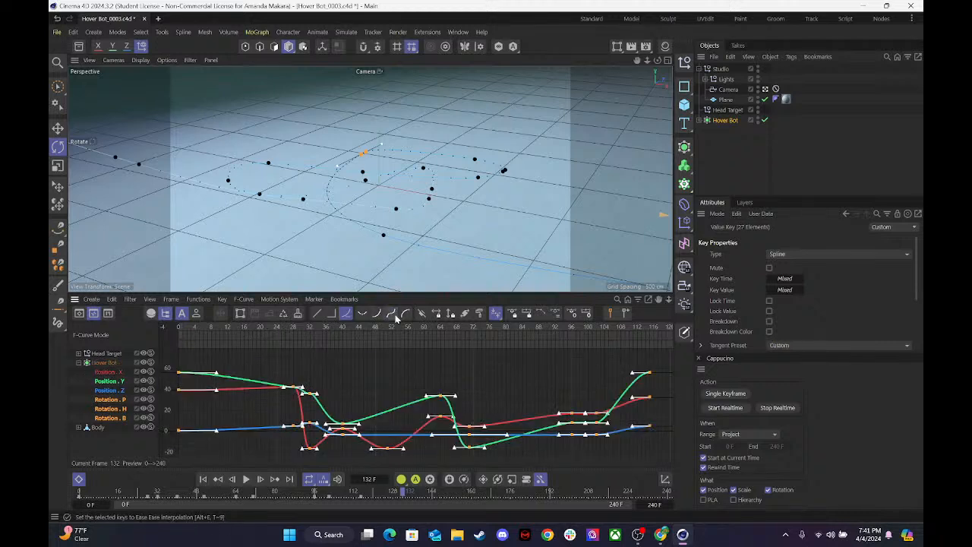
left_click(363, 371)
On the pitch rotation curve, reshape the tangents of the frame 28 and 32 keys and move the frame 40 key to about frame 42.
left_click(103, 402)
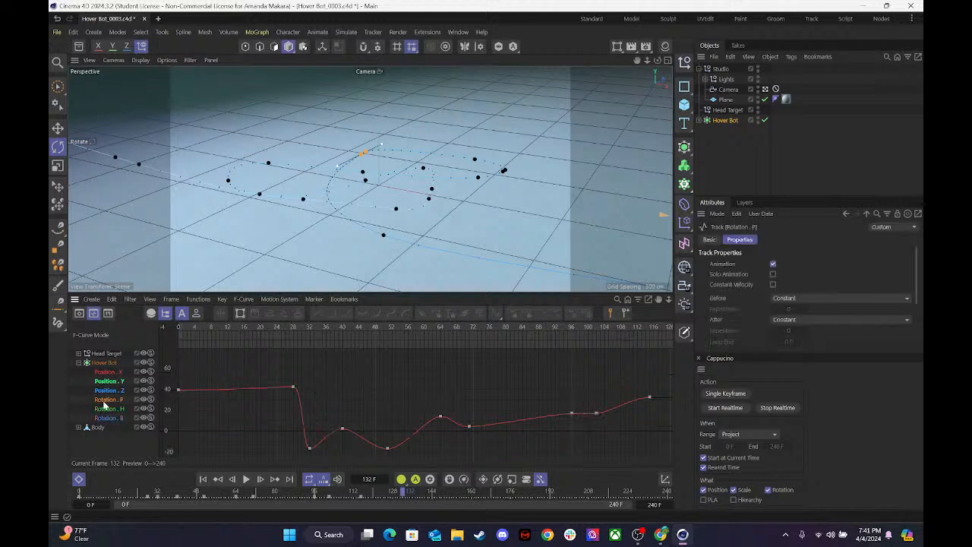
left_click_drag(236, 377, 268, 379)
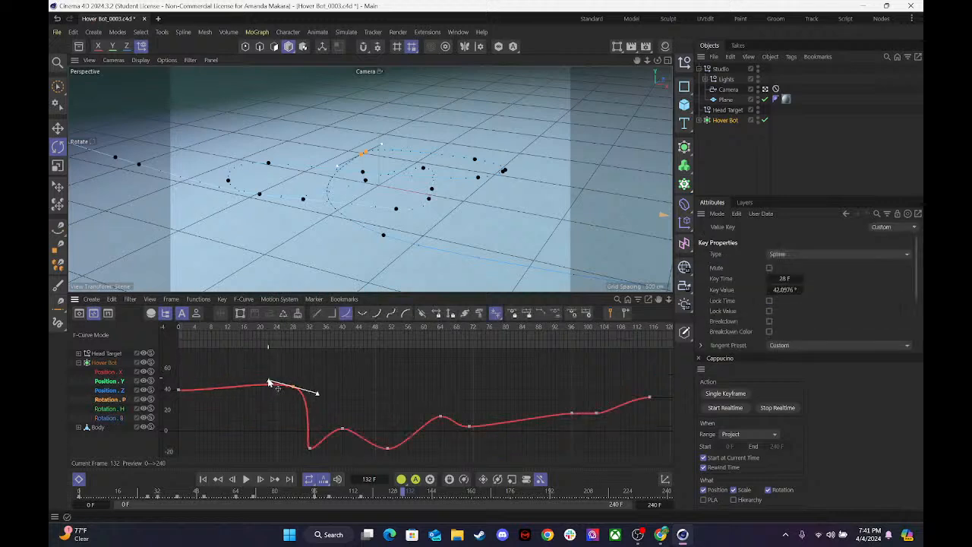
left_click(308, 447)
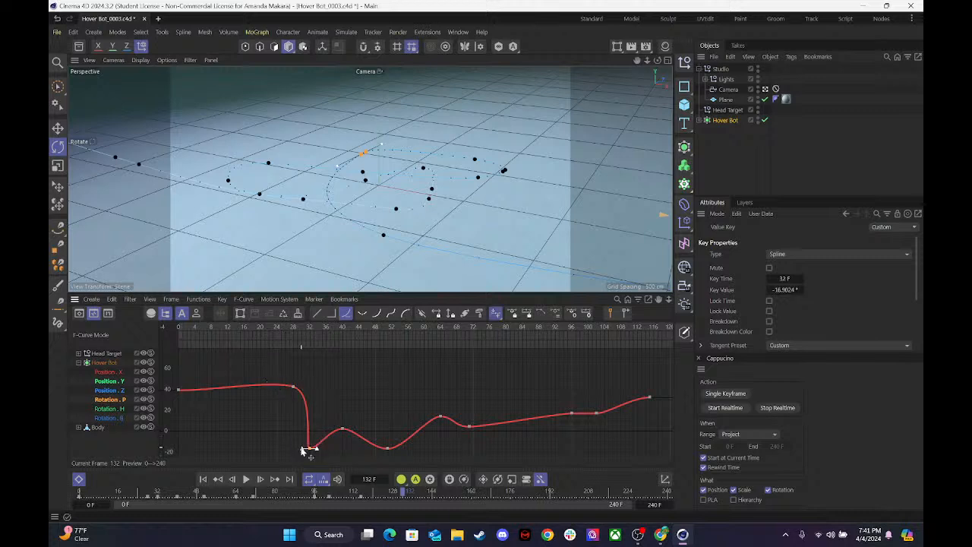
left_click_drag(298, 451, 289, 449)
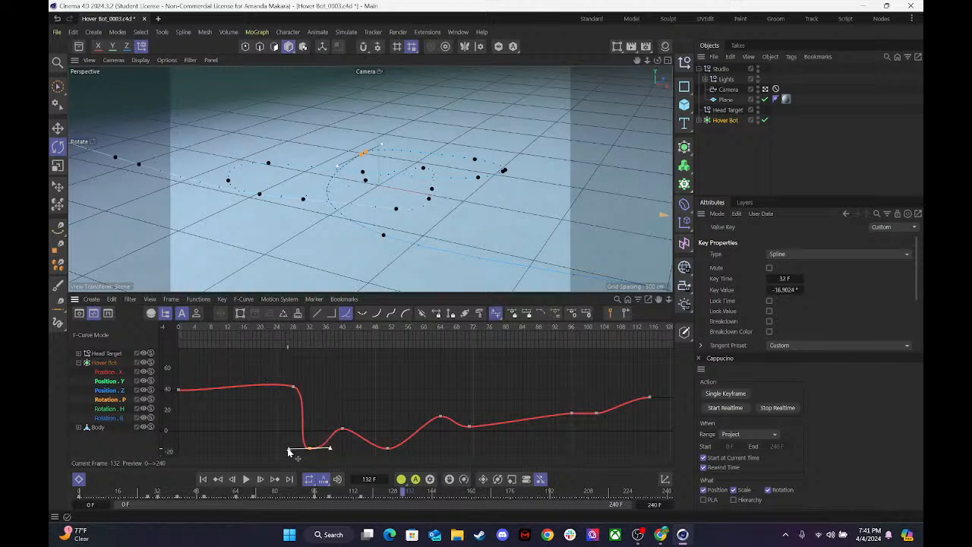
left_click(342, 429)
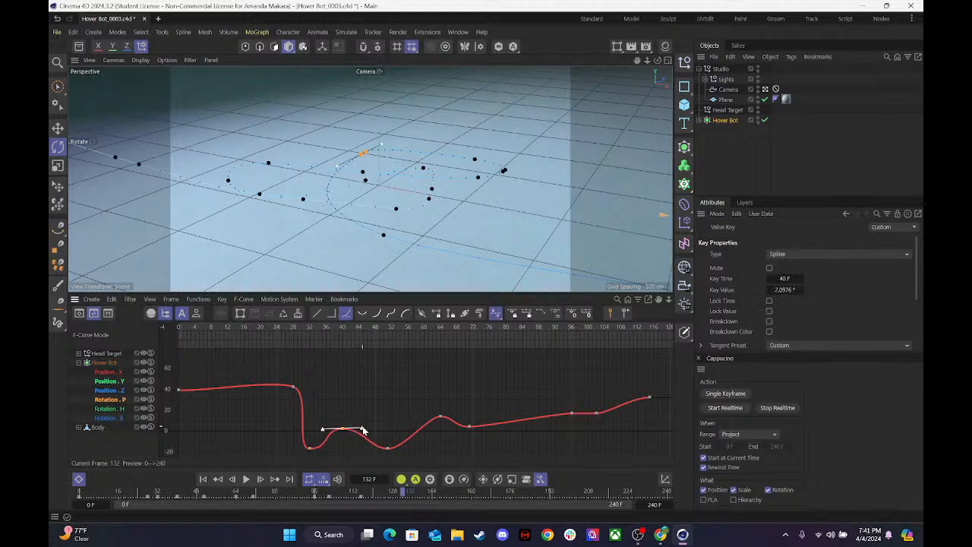
left_click_drag(346, 432, 350, 428)
Smooth the second half of the pitch curve, moving the frame 71 key to about frame 76 and the frame 102 key to frame 104 at about 15.1°.
left_click(386, 448)
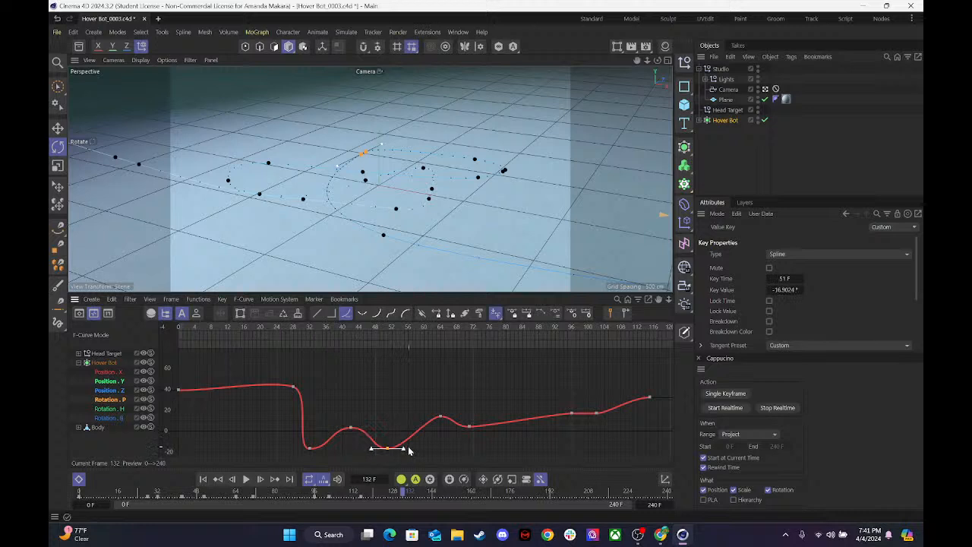
mouse_move(422, 403)
left_mouse_down()
mouse_move(453, 428)
mouse_move(418, 417)
left_mouse_up()
left_click(468, 426)
left_click_drag(469, 427, 519, 425)
left_click(570, 413)
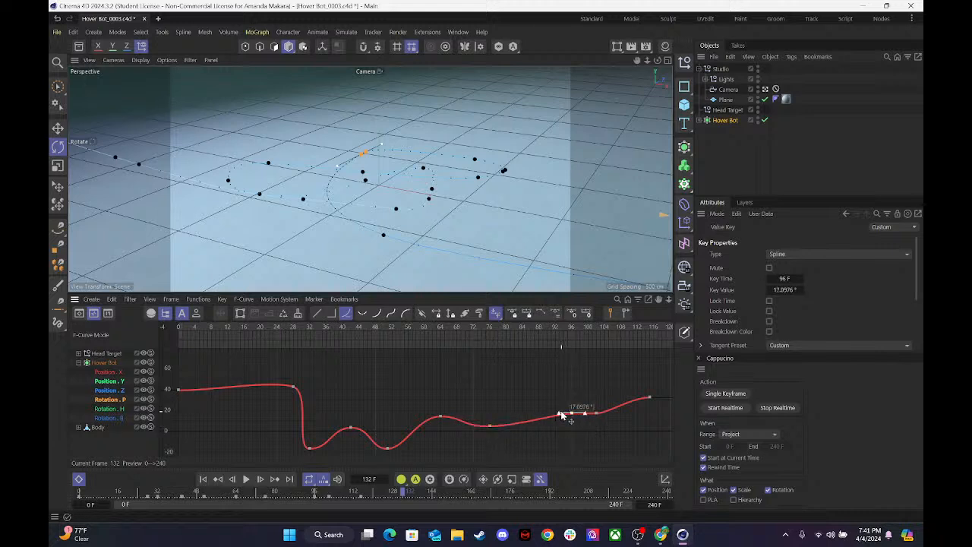
left_click(557, 414)
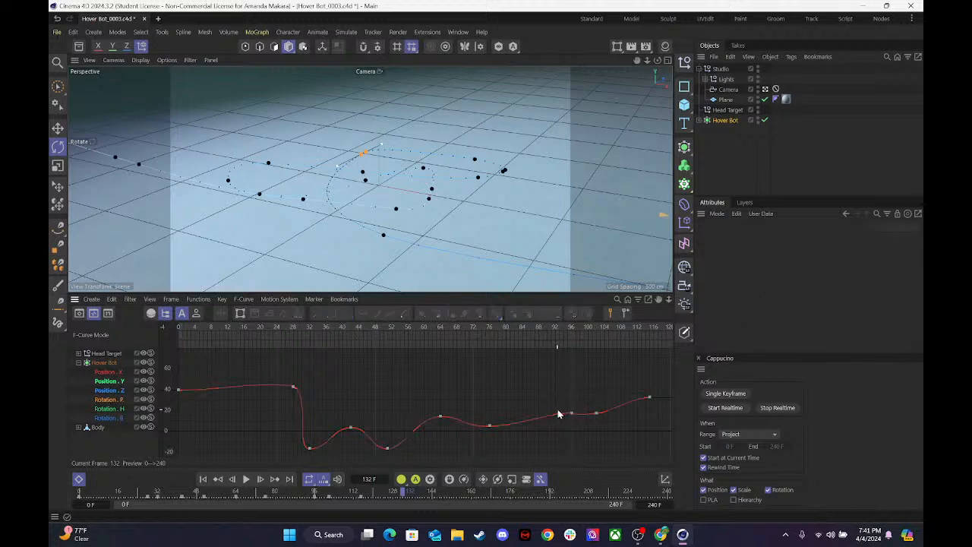
left_click_drag(580, 404, 604, 415)
Play the animation from the start to check the smoothed pitch motion.
left_click_drag(332, 327, 129, 341)
key("F8")
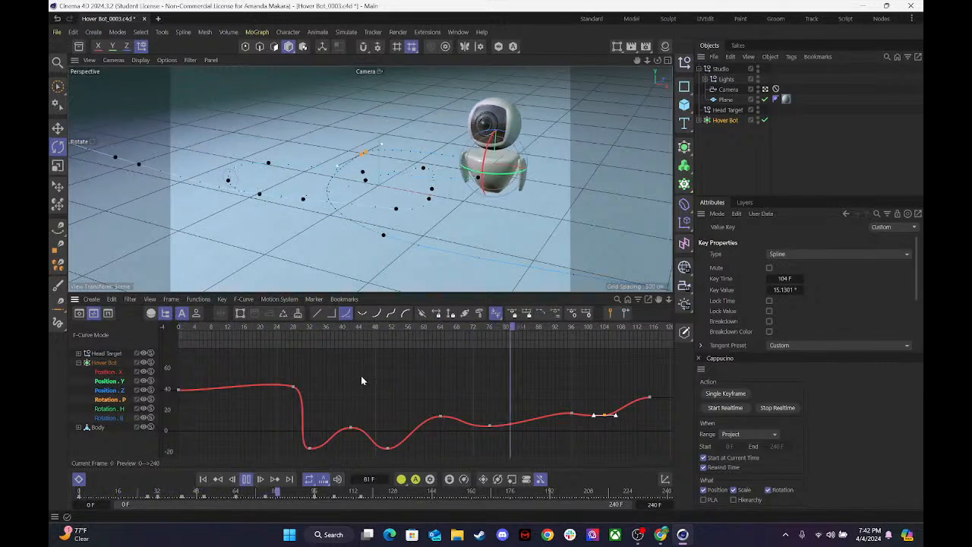
key("F8")
On the heading rotation curve, move the frame 28 key to about frame 17 and smooth the tangents of the frame 32, 40 and 64 keys.
left_click(108, 409)
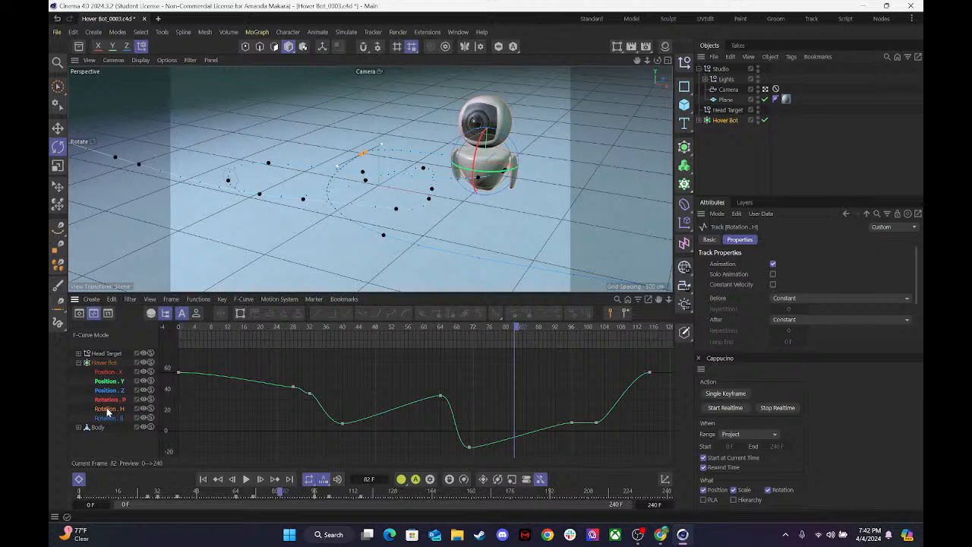
left_click_drag(267, 371, 317, 398)
left_click(275, 394)
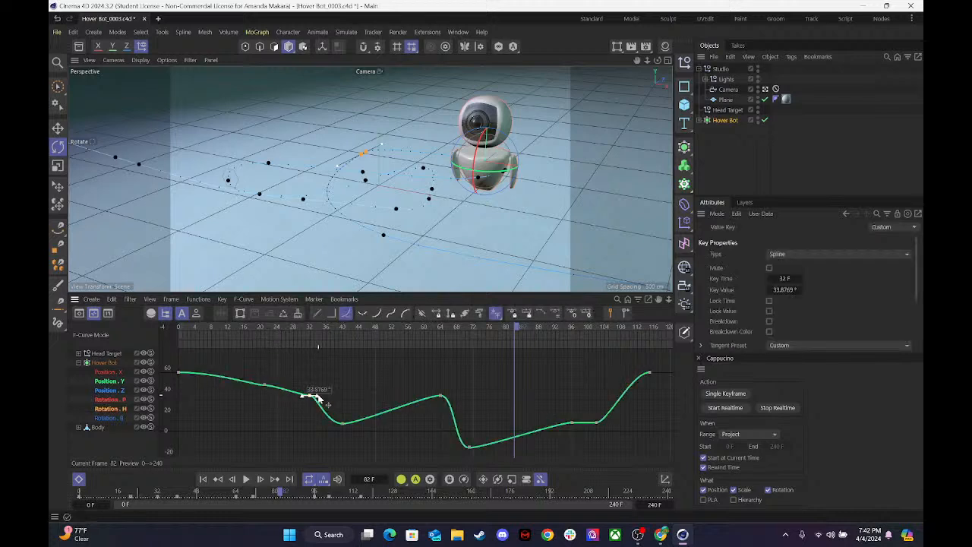
left_click(265, 385)
mouse_move(256, 386)
left_mouse_down()
mouse_move(245, 385)
mouse_move(264, 388)
left_mouse_up()
left_click_drag(337, 413, 361, 429)
left_click_drag(429, 384, 408, 395)
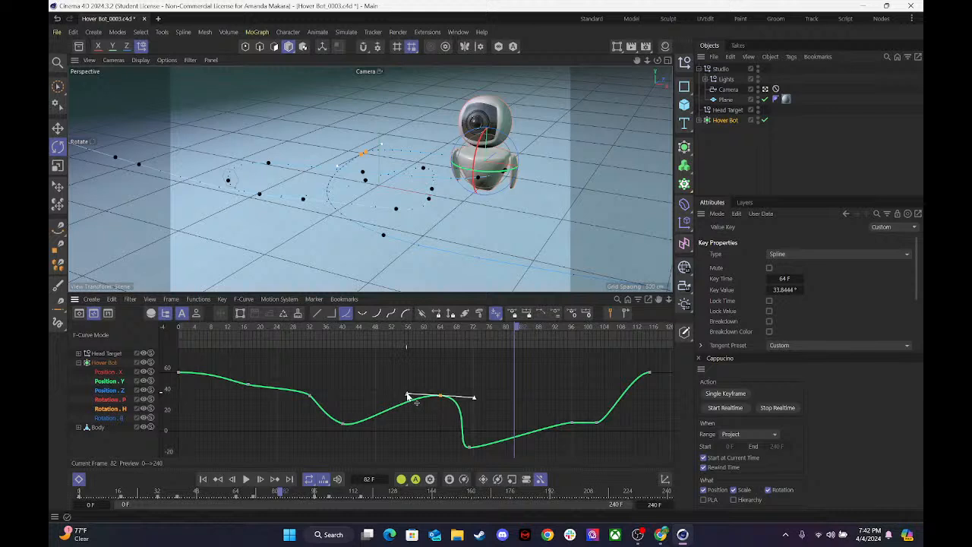
On the heading curve, move the frame 71 key to frame 75 at about -15.7° and the frame 96 key to frame 91 at about -3°.
left_click_drag(467, 447, 486, 447)
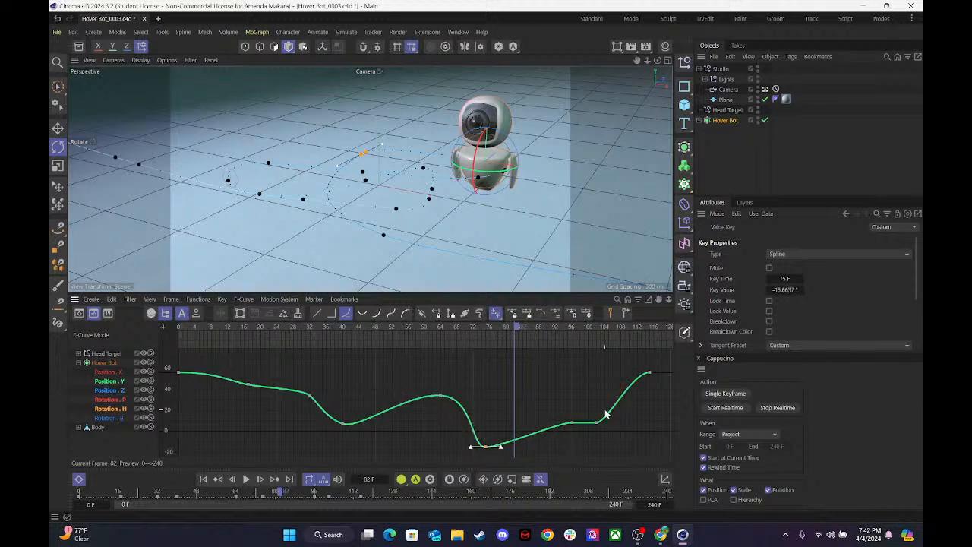
left_click(563, 422)
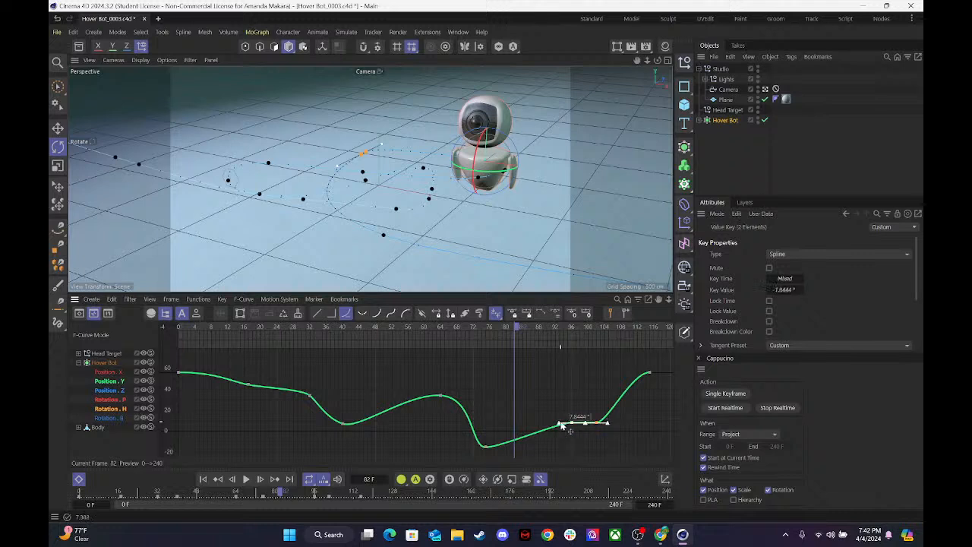
left_click(570, 440)
left_click_drag(572, 423, 533, 435)
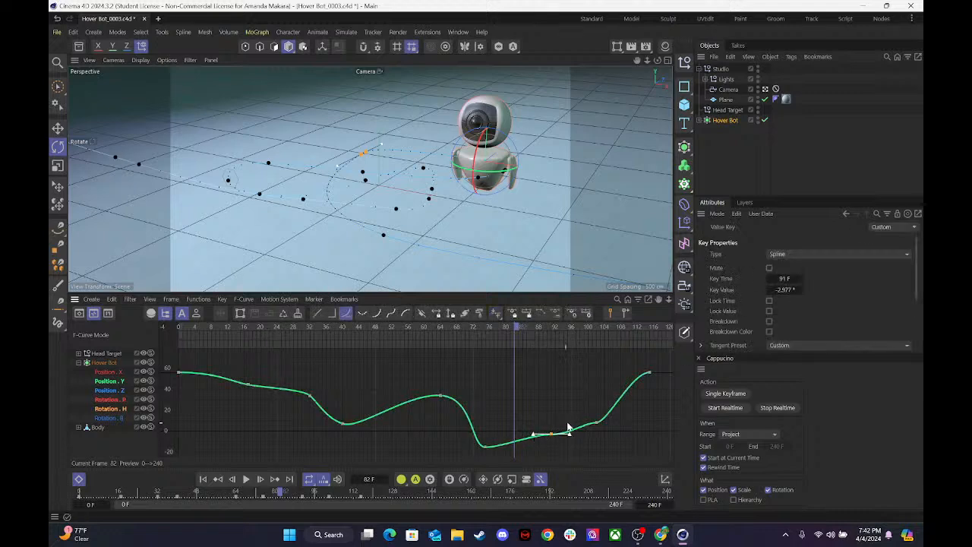
Move the heading curve's frame 102 key to about frame 104 and steepen the tangent of the final key at frame 115.
left_click(593, 424, "ctrl")
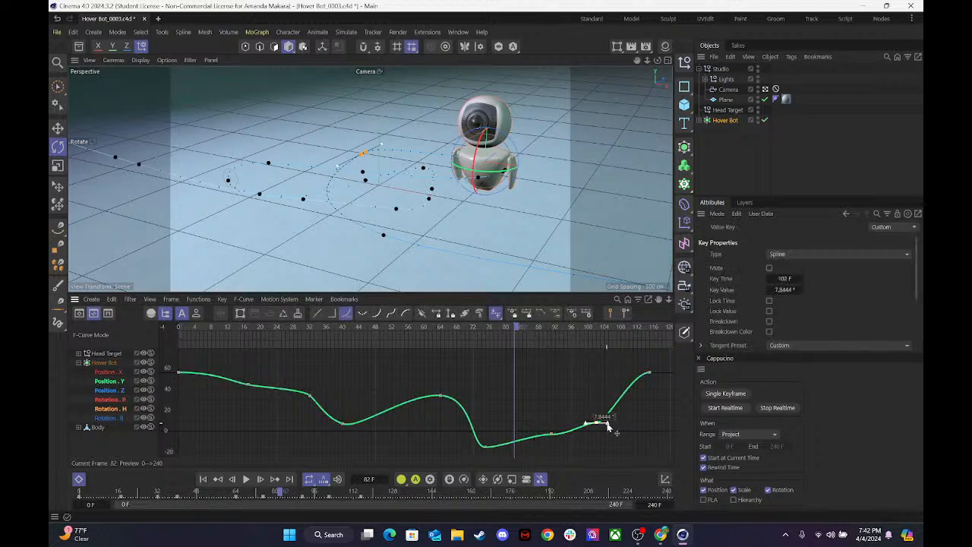
left_click_drag(596, 422, 603, 422)
mouse_move(663, 387)
left_mouse_down()
mouse_move(624, 365)
mouse_move(646, 389)
left_mouse_up()
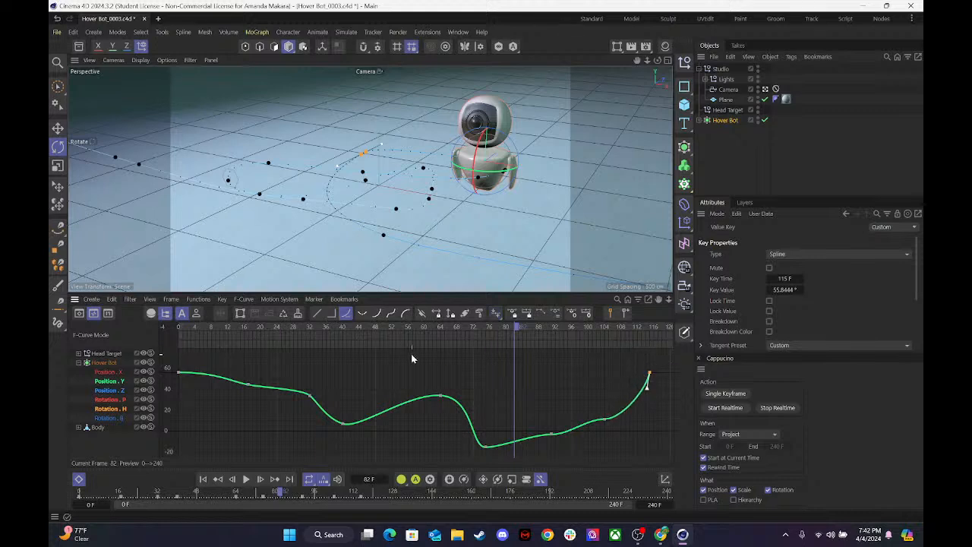
Play the animation from frame 0 to review the reshaped heading rotation.
left_click_drag(403, 328, 100, 329)
key("F8")
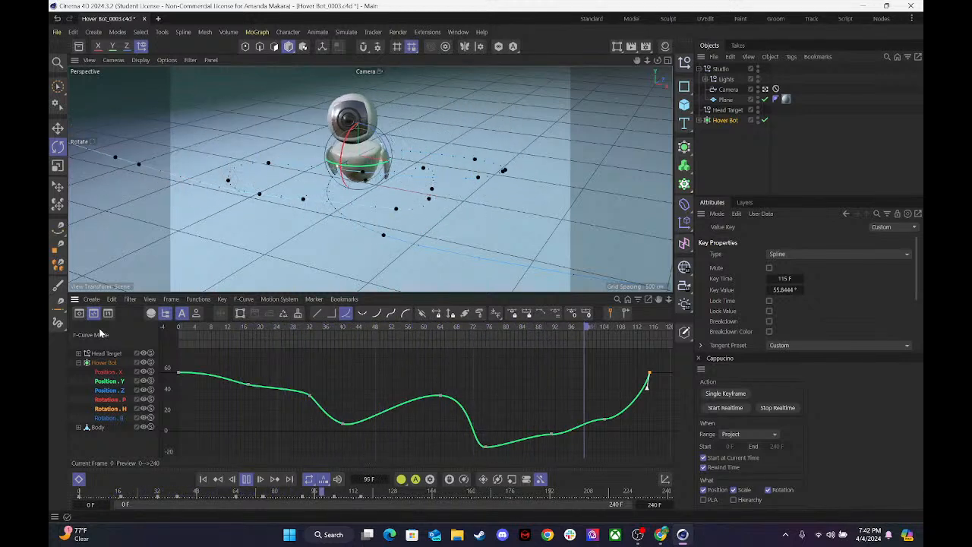
Stop playback and move the heading rotation curve's frame 75 key to frame 78 at about -14.2°.
key("F8")
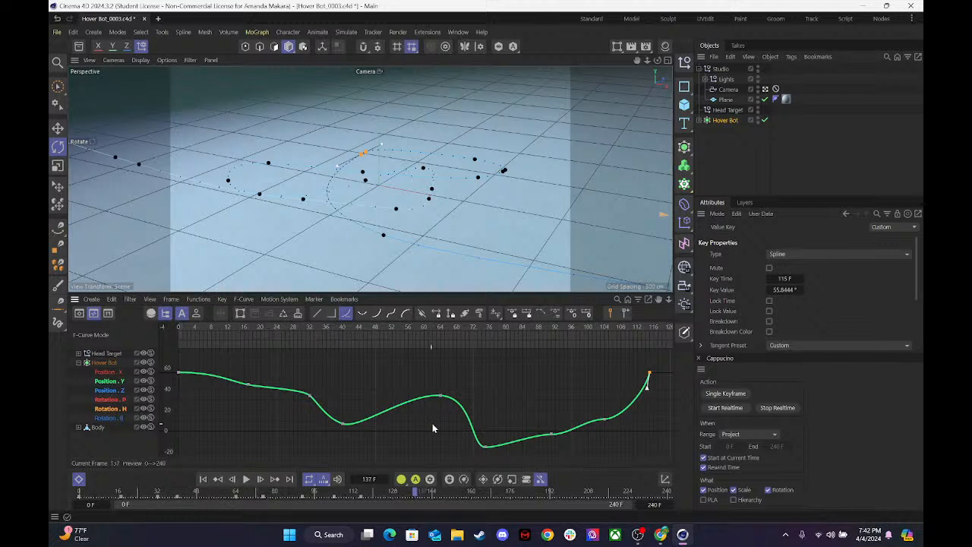
left_click(549, 432)
left_click_drag(567, 435, 563, 433)
left_click_drag(486, 446, 525, 449)
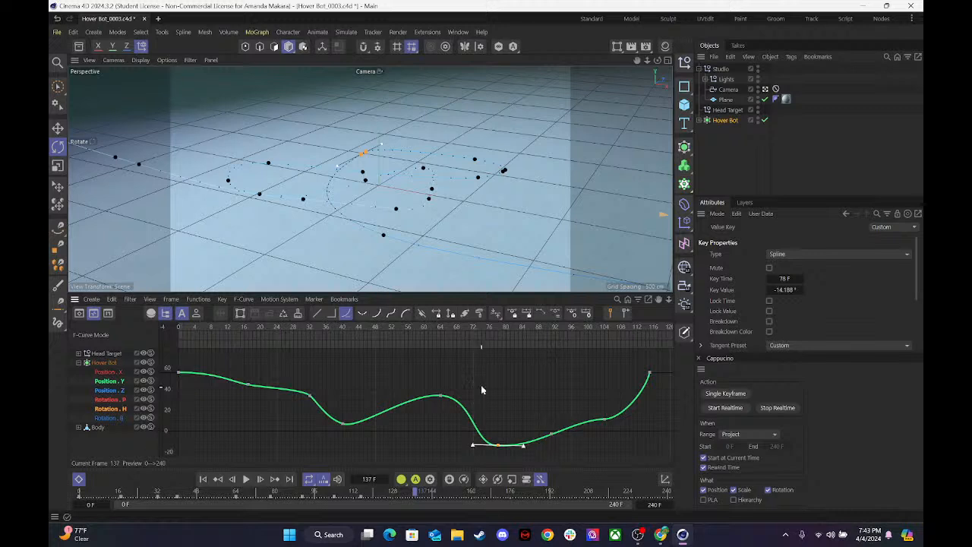
Replay the animation from several frames to review the adjusted heading rotation, and save the project.
left_click_drag(463, 333, 433, 334)
key("F8")
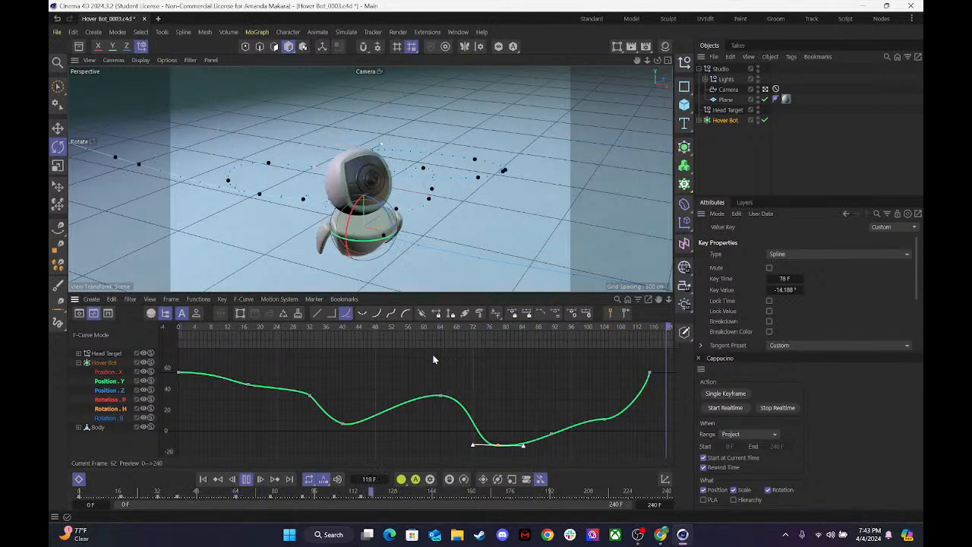
left_click_drag(413, 326, 466, 361)
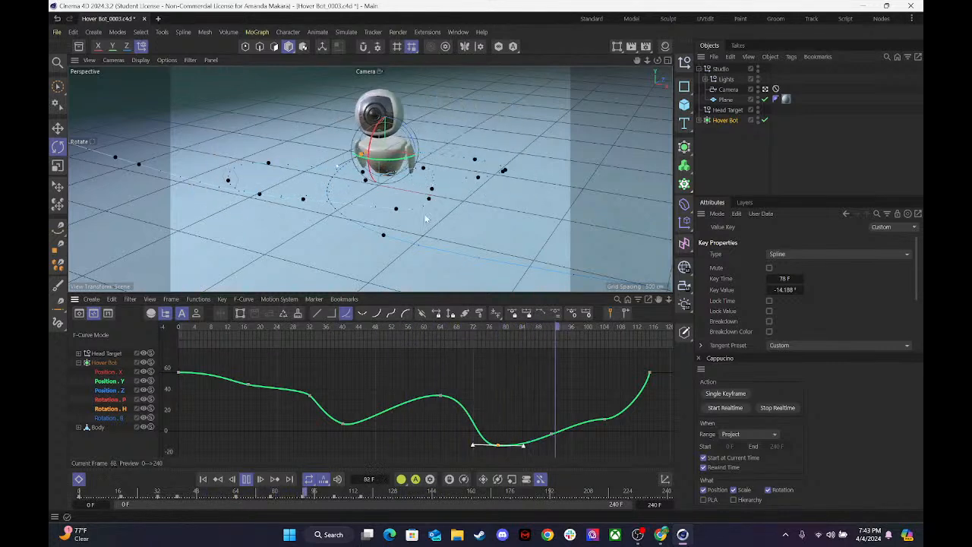
left_click_drag(432, 326, 249, 335)
key("F8")
key("F8")
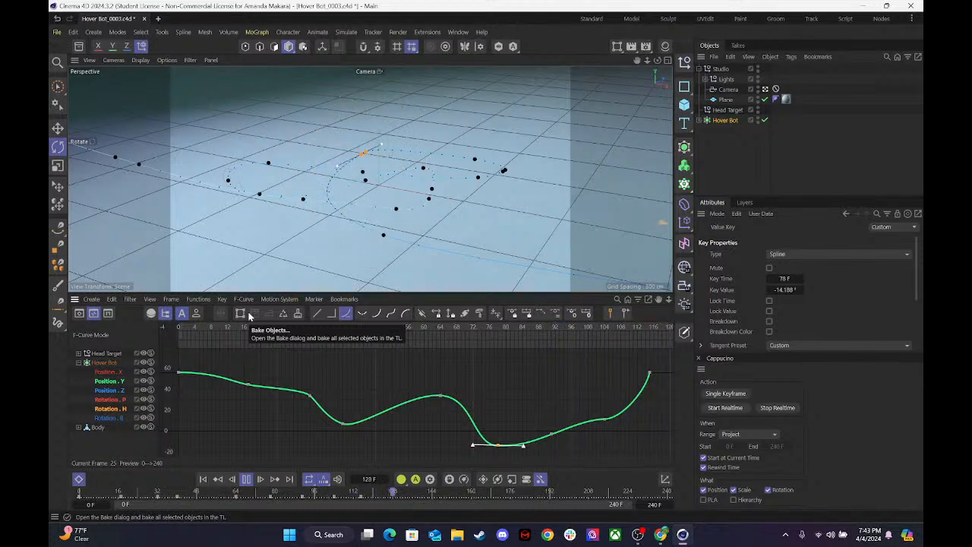
key("F8")
key("ctrl+s")
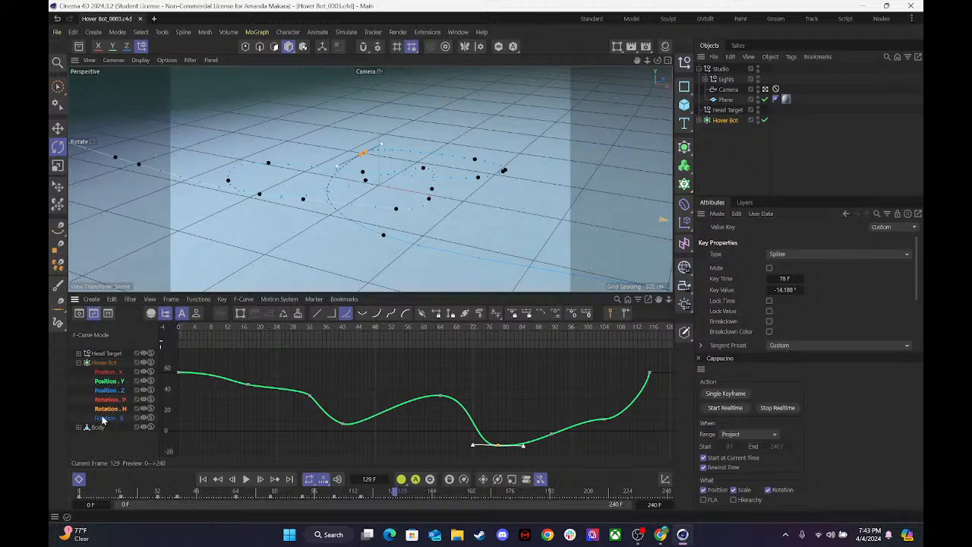
On the bank rotation curve, move the frame 28, 40 and 102 keys to about frames 21, 44 and 106 and steepen the final key's tangent.
left_click(105, 418)
left_click_drag(272, 412, 354, 449)
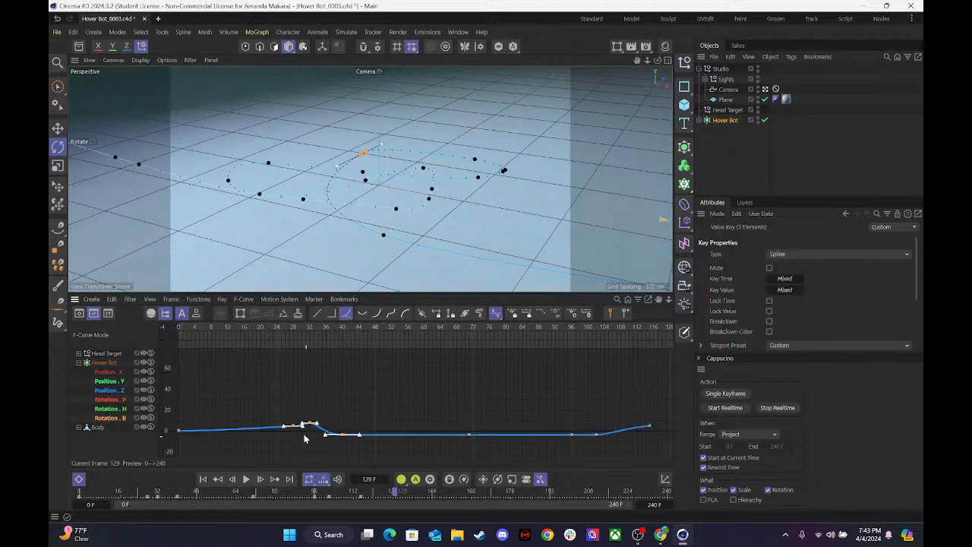
left_click(292, 428)
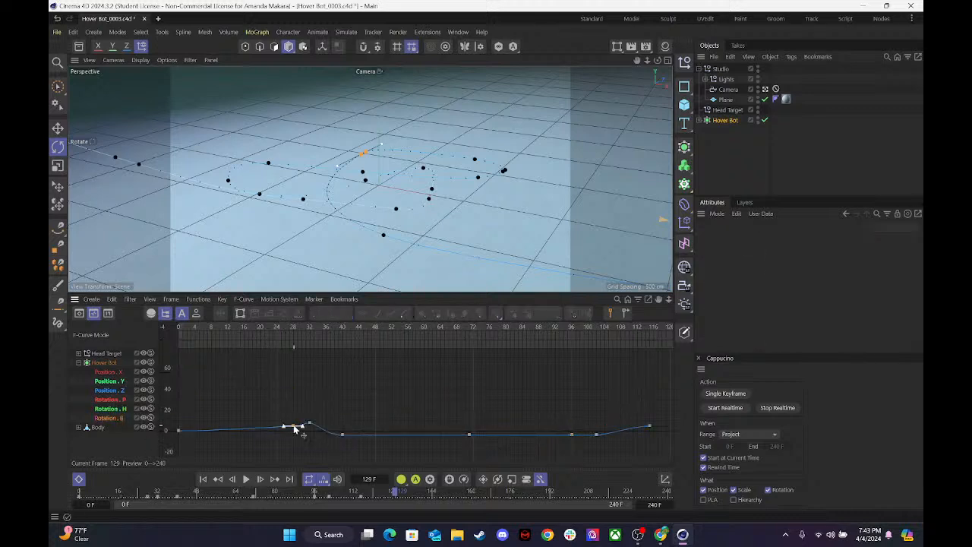
left_click(262, 429)
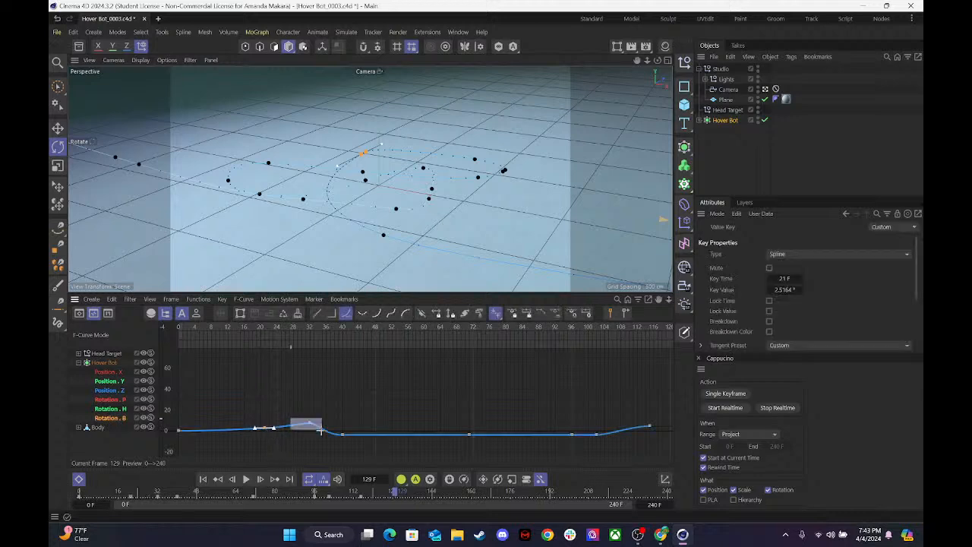
left_click(310, 423)
left_click_drag(316, 424, 638, 424)
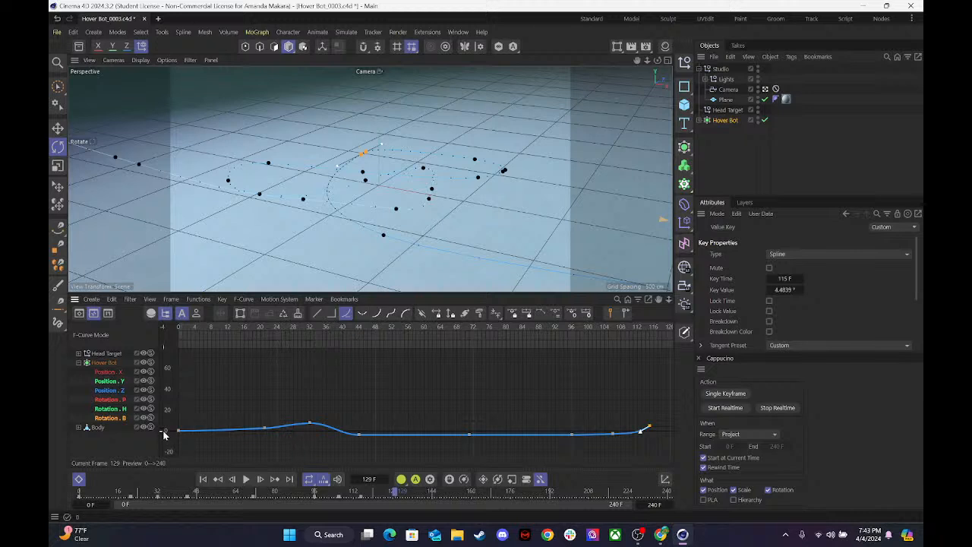
On the pitch rotation curve, steepen the final key's tangent and move the frame 96 key to about frame 94 and the frame 28 key to frame 23.
left_click(100, 400)
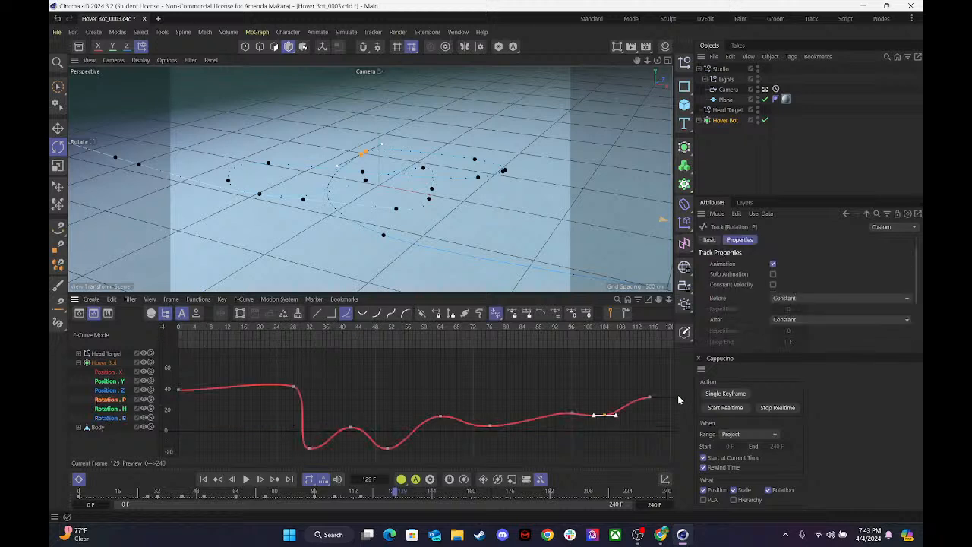
left_click(649, 396)
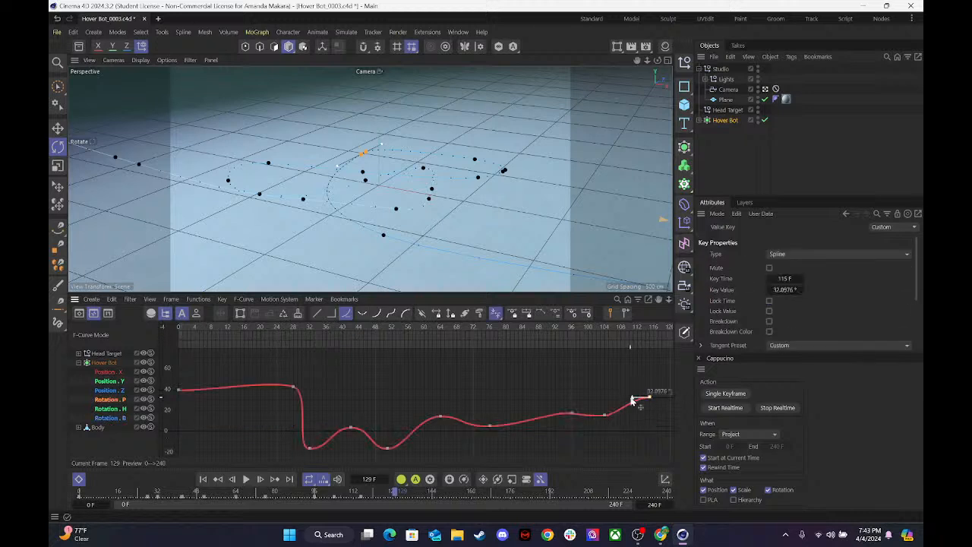
left_click_drag(632, 398, 642, 407)
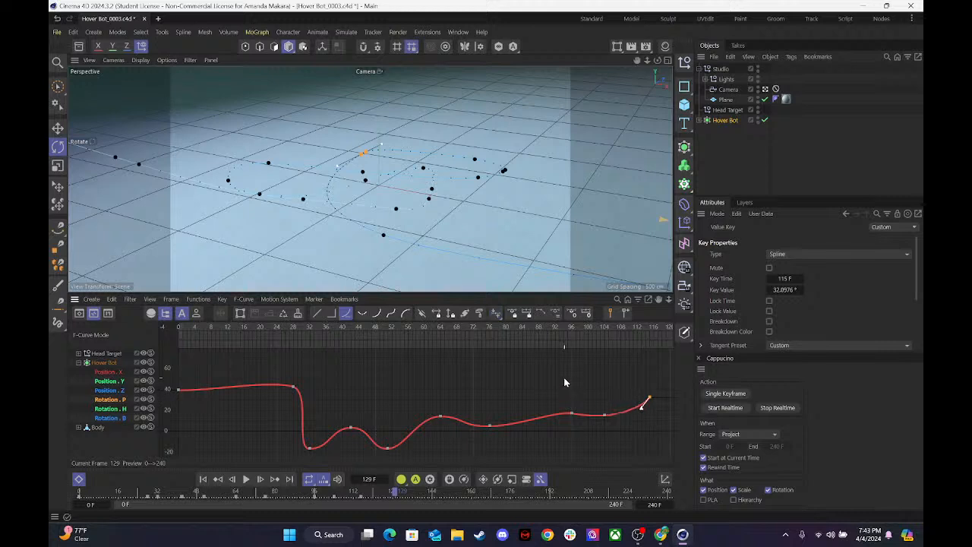
left_click(571, 414)
left_click_drag(587, 417, 539, 411)
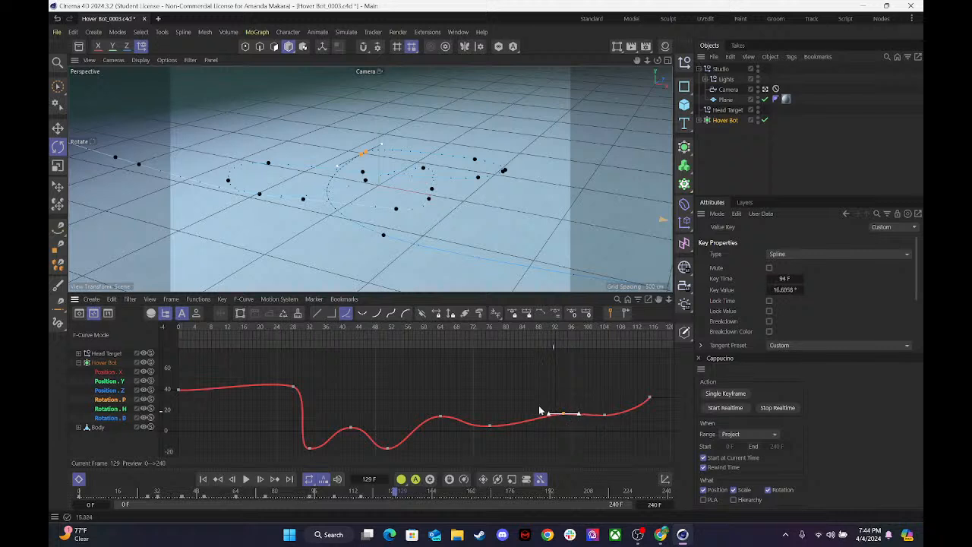
left_click(293, 387)
mouse_move(293, 387)
left_mouse_down()
mouse_move(273, 390)
mouse_move(299, 391)
left_mouse_up()
Play the animation from frame 0 to review the bank and pitch changes, and return to the first frame.
left_click_drag(274, 325, 112, 353)
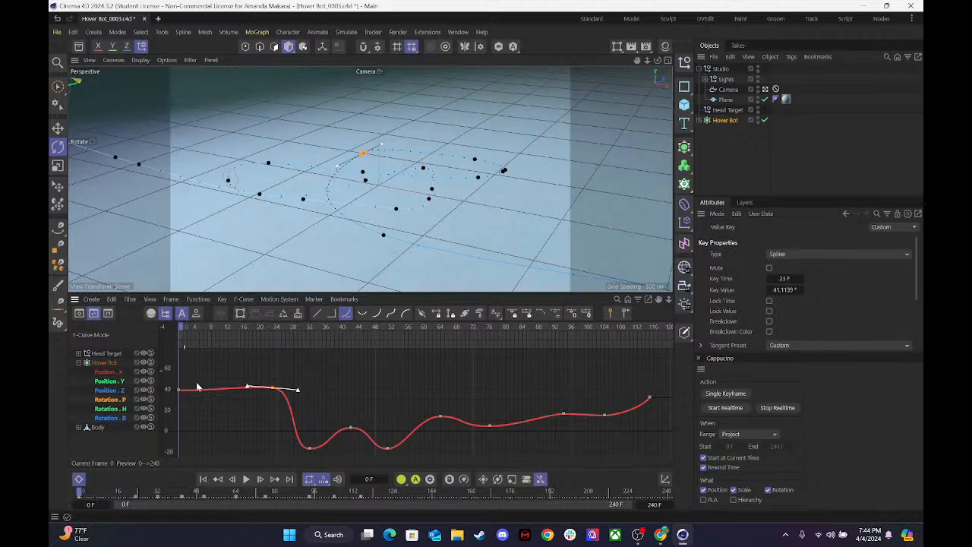
left_click(246, 479)
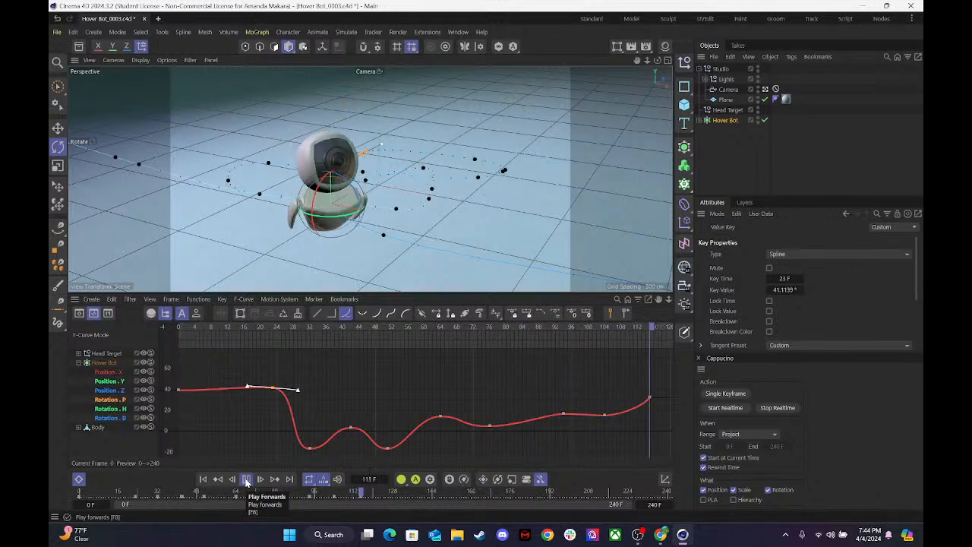
left_click(246, 479)
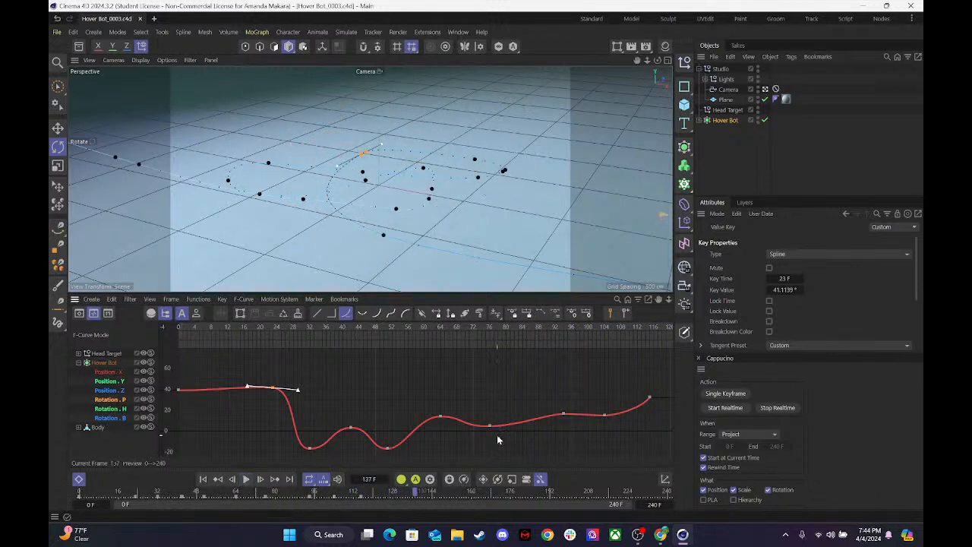
key("shift+f")
Expand the Hover Bot hierarchy and set Arm_1's pitch rotation to -65° at frame 24.
left_click(78, 363)
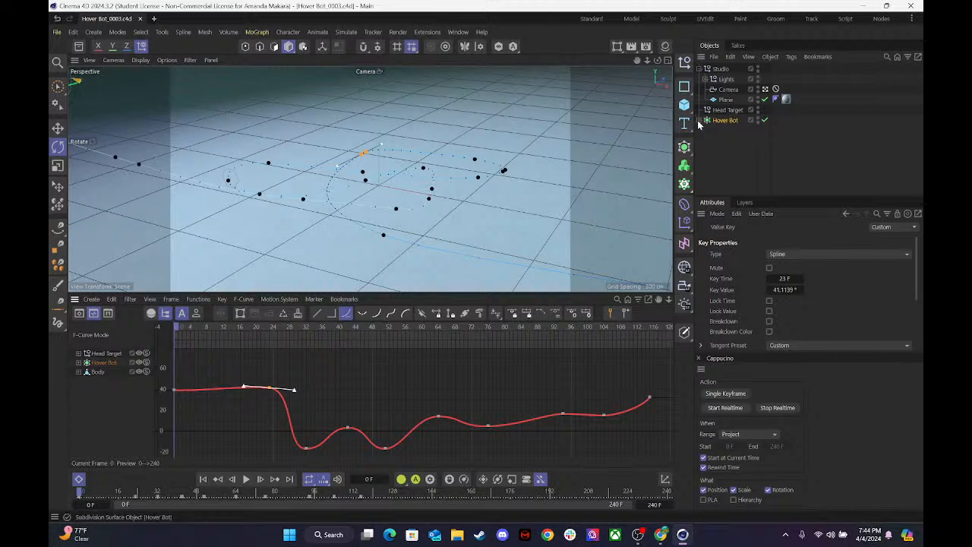
left_click(701, 121)
left_click(731, 142)
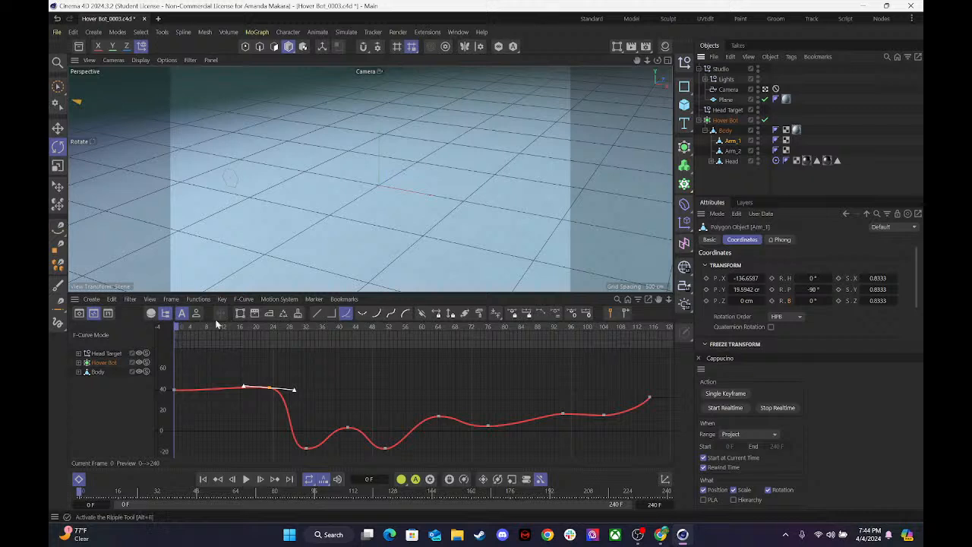
left_click_drag(183, 328, 274, 331)
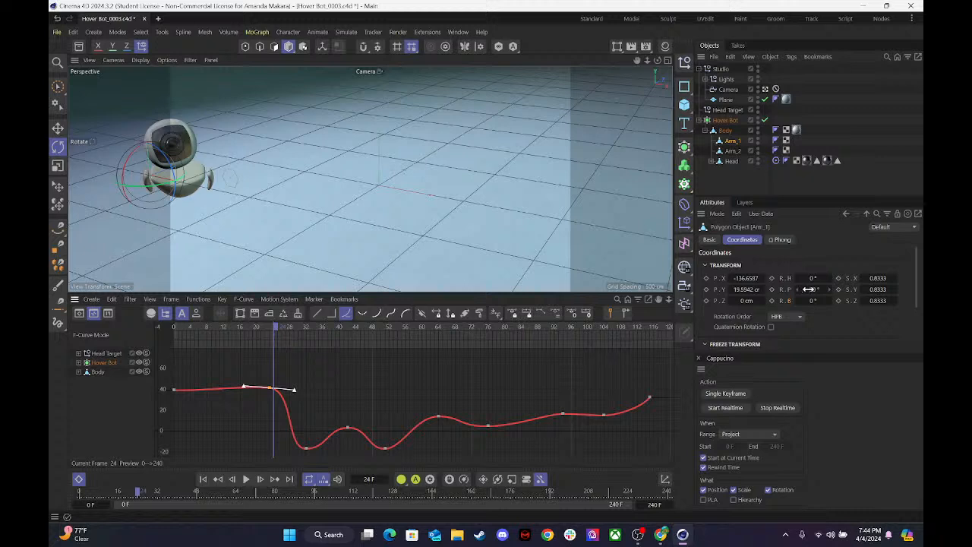
left_click_drag(808, 289, 810, 289)
left_click(811, 289)
At frame 24, set Arm_2's pitch to 30° and keyframe the heading, pitch and bank rotation of both arms.
left_click(734, 151)
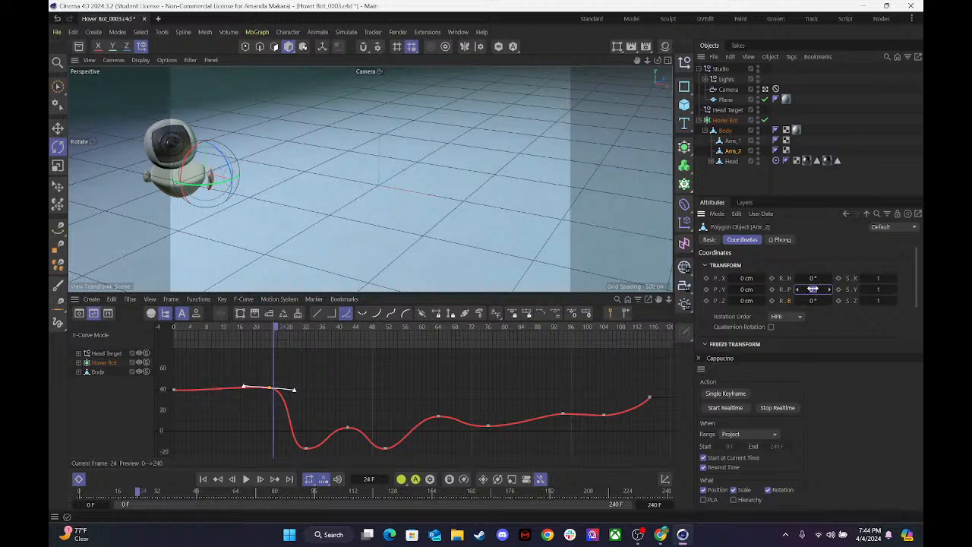
left_click_drag(812, 289, 840, 290)
left_click(772, 289)
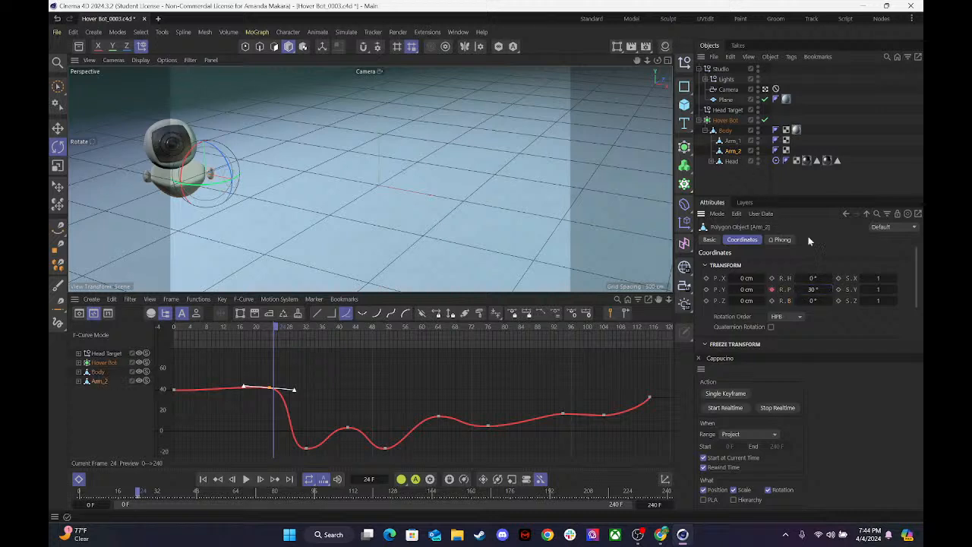
left_click(771, 278)
left_click(771, 300)
left_click(731, 141)
left_click(772, 301)
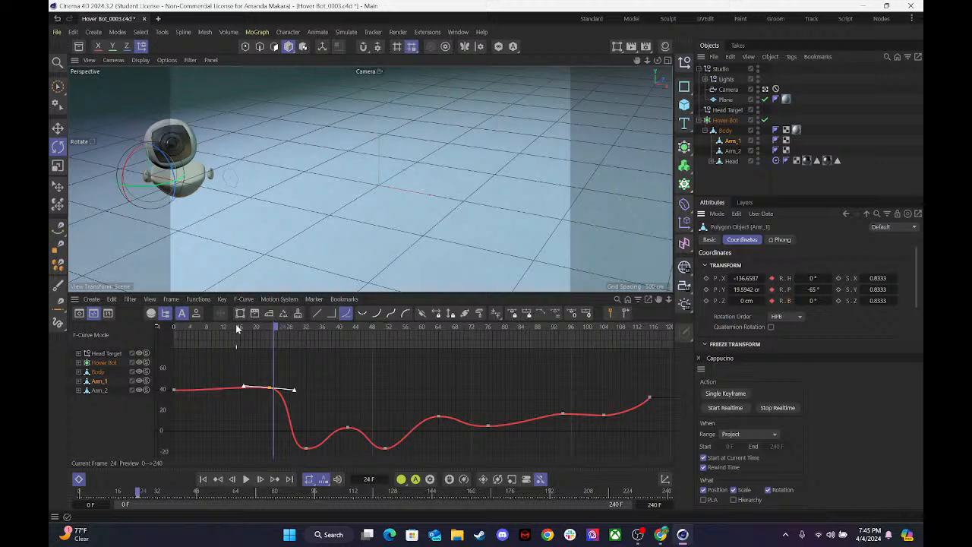
At frame 38, set Arm_1's heading to -13° and pitch to -88° and keyframe both rotations.
left_click_drag(249, 327, 329, 326)
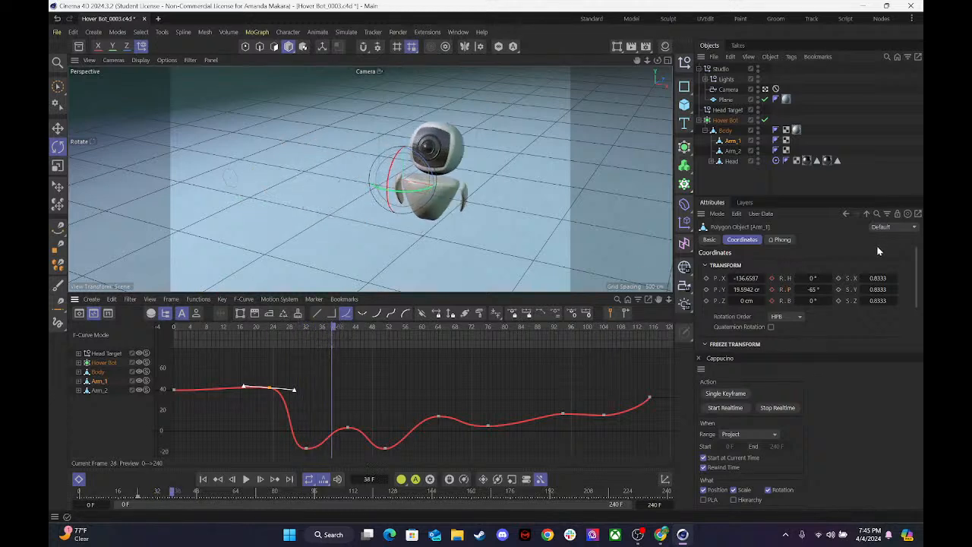
mouse_move(798, 289)
left_mouse_down()
mouse_move(812, 277)
mouse_move(803, 287)
left_mouse_up()
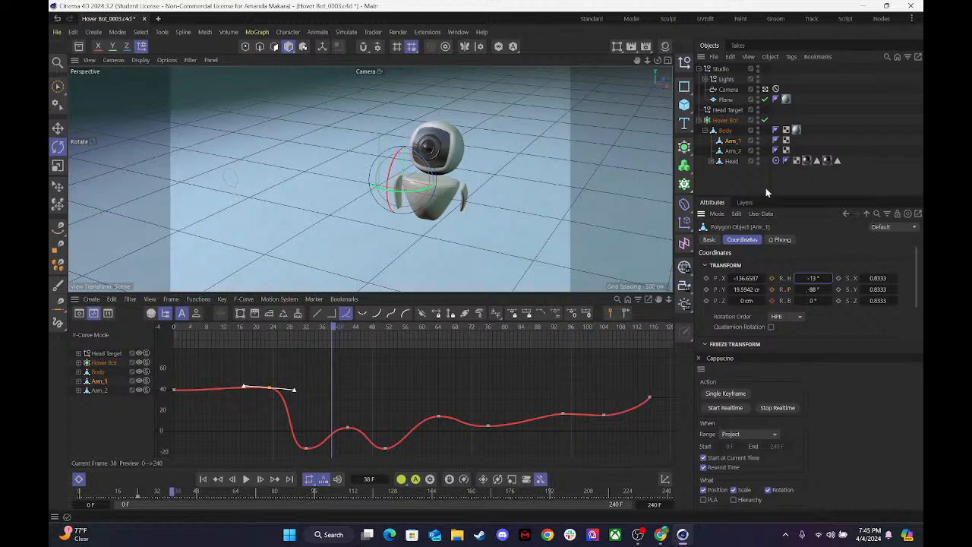
left_click(771, 278)
left_click(771, 289)
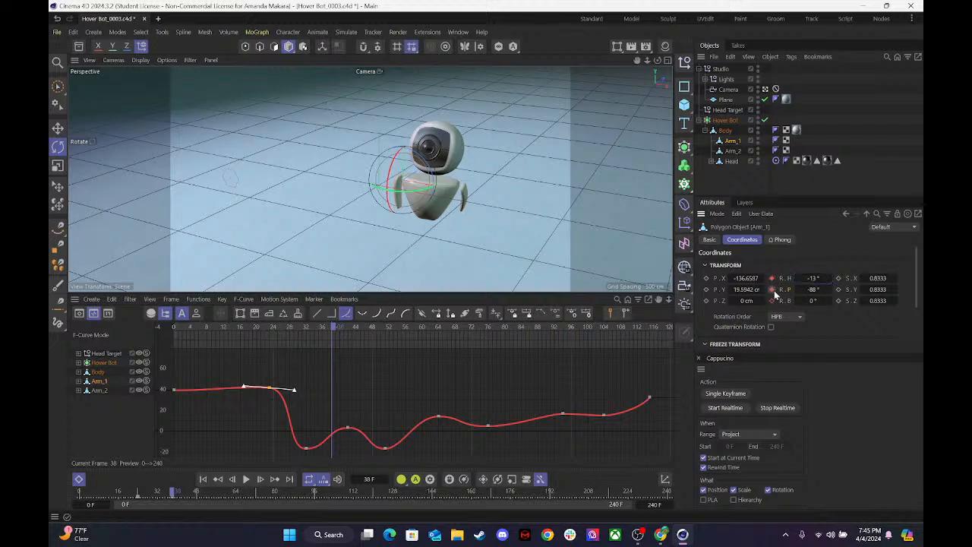
At frame 38, set Arm_2's heading to -6°, pitch to 0° and bank to -1° and keyframe all three rotations.
left_click(733, 151)
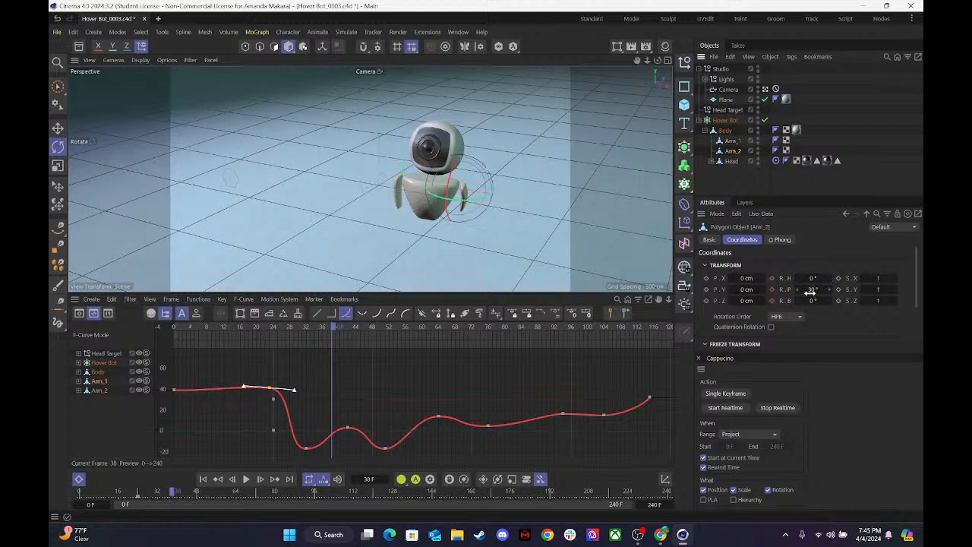
mouse_move(813, 289)
left_mouse_down()
mouse_move(787, 289)
mouse_move(823, 279)
mouse_move(808, 291)
left_mouse_up()
key("ctrl+z")
key("ctrl+z")
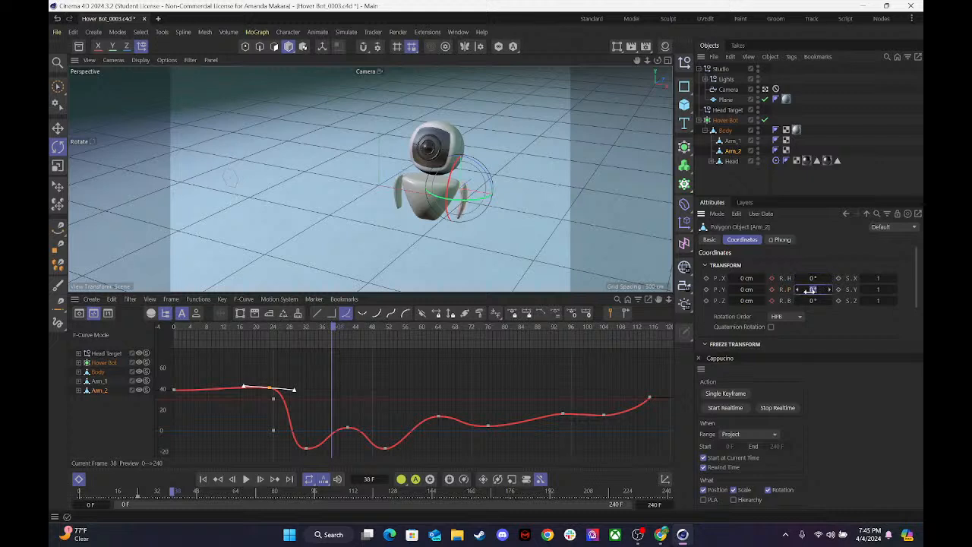
left_click(772, 289)
left_click_drag(812, 278, 796, 300)
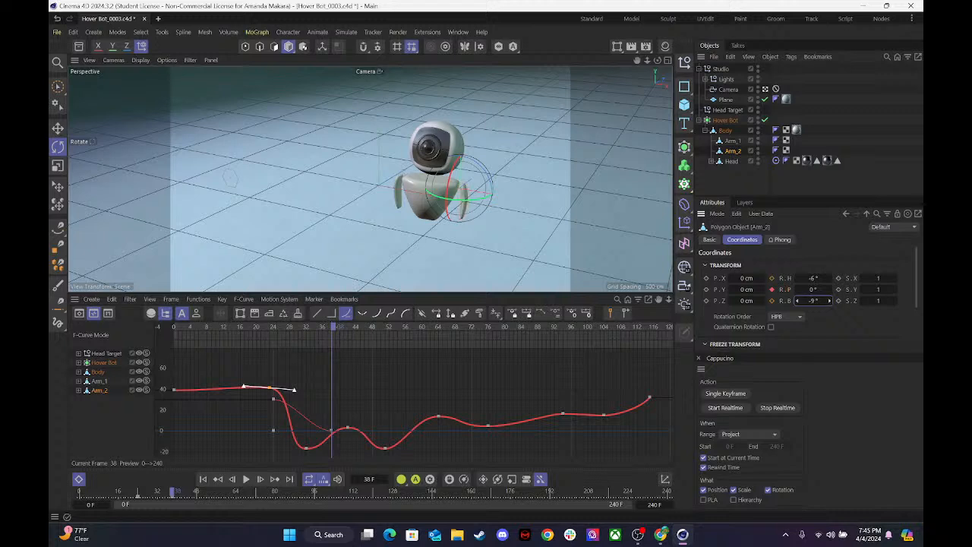
left_click(772, 300)
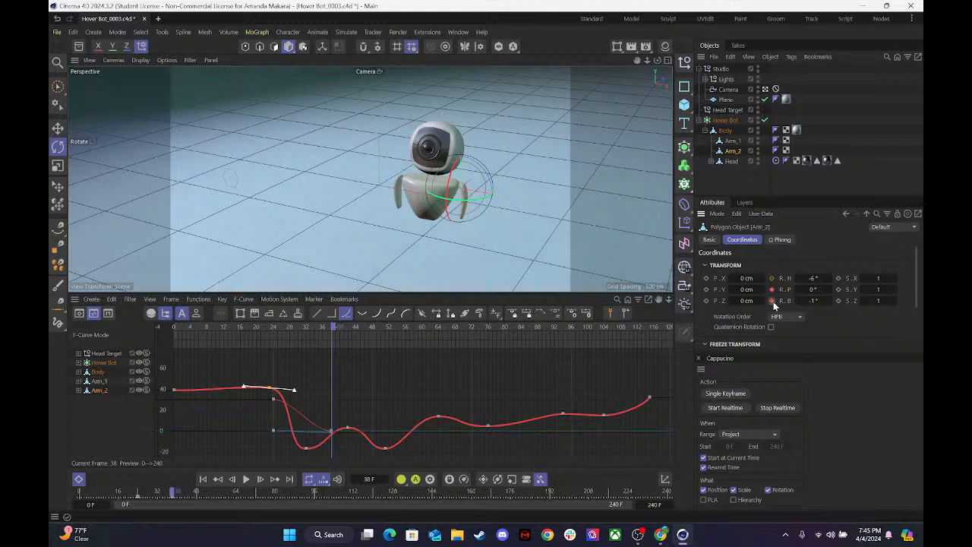
left_click(772, 278)
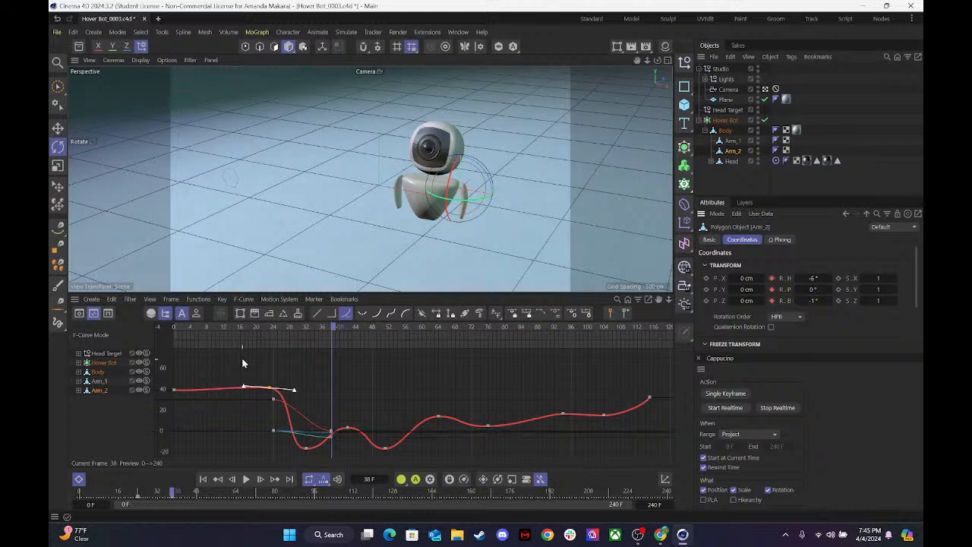
At frame 54, keyframe Arm_2's rotation with heading -5° and bank 0°, and adjust its pitch.
left_click_drag(334, 328, 403, 328)
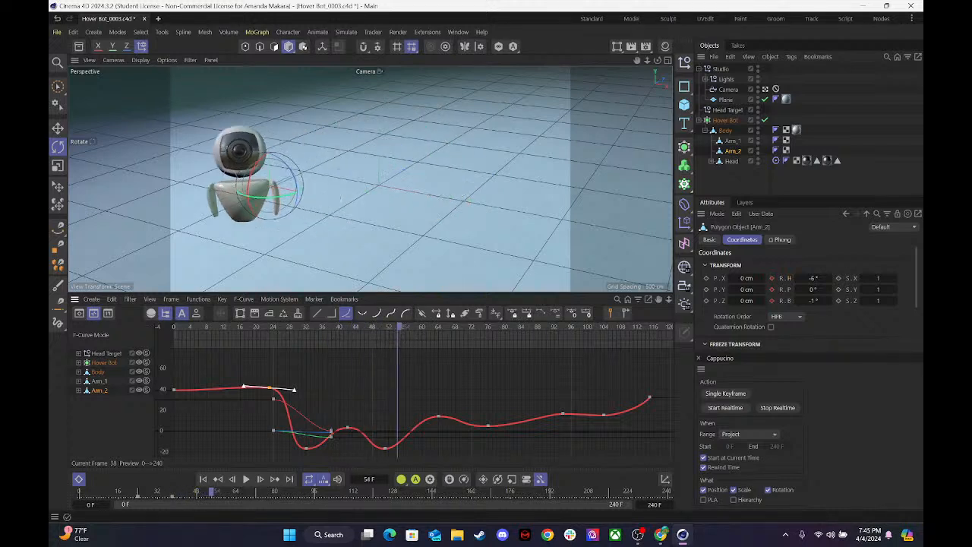
left_click_drag(811, 279, 802, 279)
left_click(772, 278)
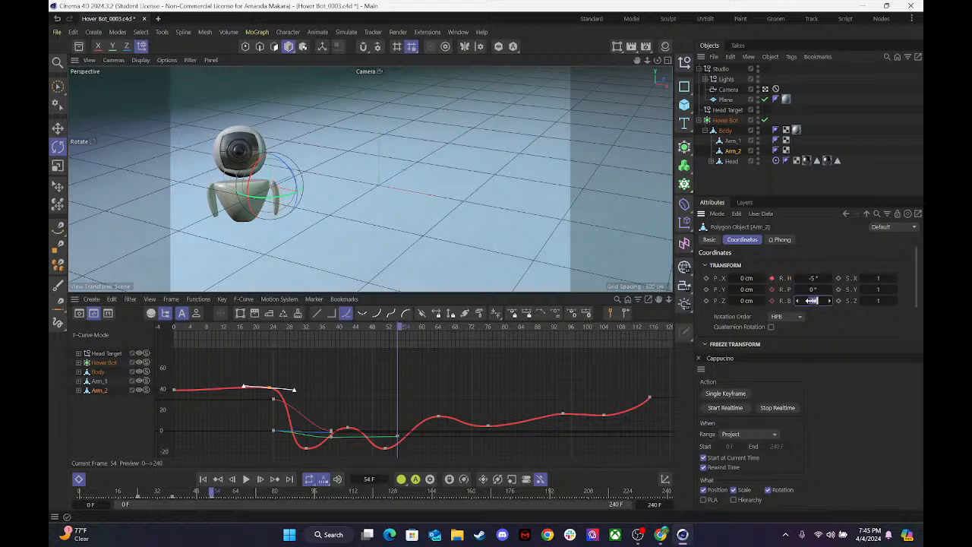
left_click(771, 301)
left_click(771, 289)
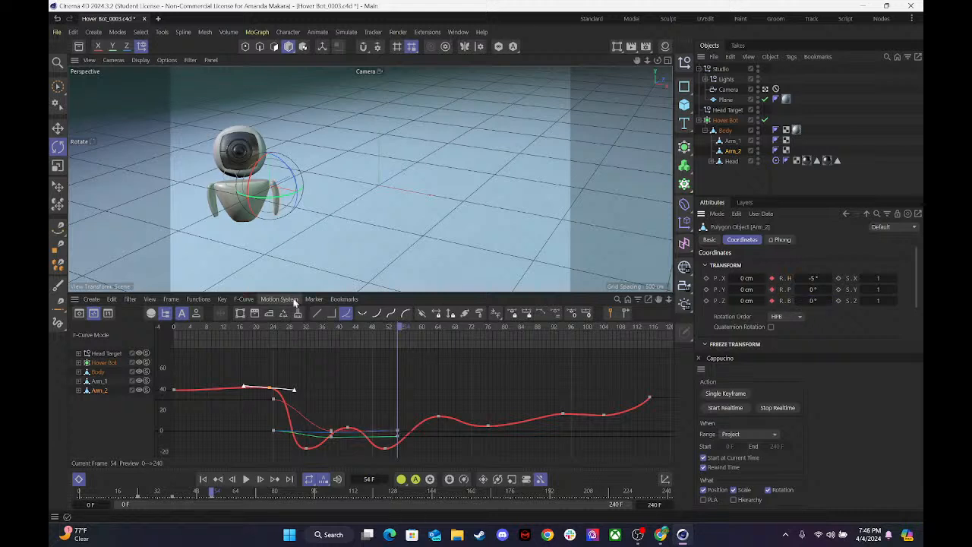
left_click_drag(812, 289, 806, 290)
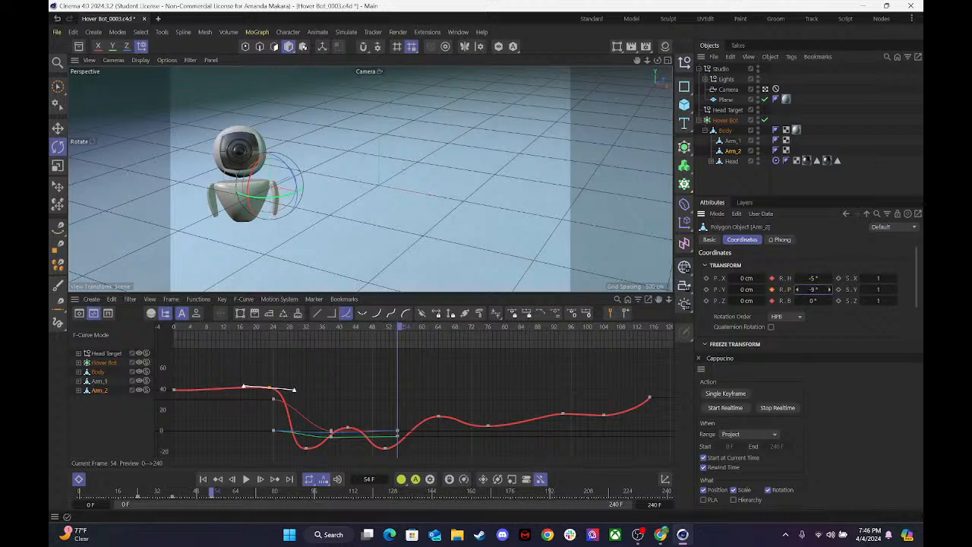
left_click(814, 289)
At frame 54, set Arm_1's pitch to -105° and heading to 0°.
left_click(732, 140)
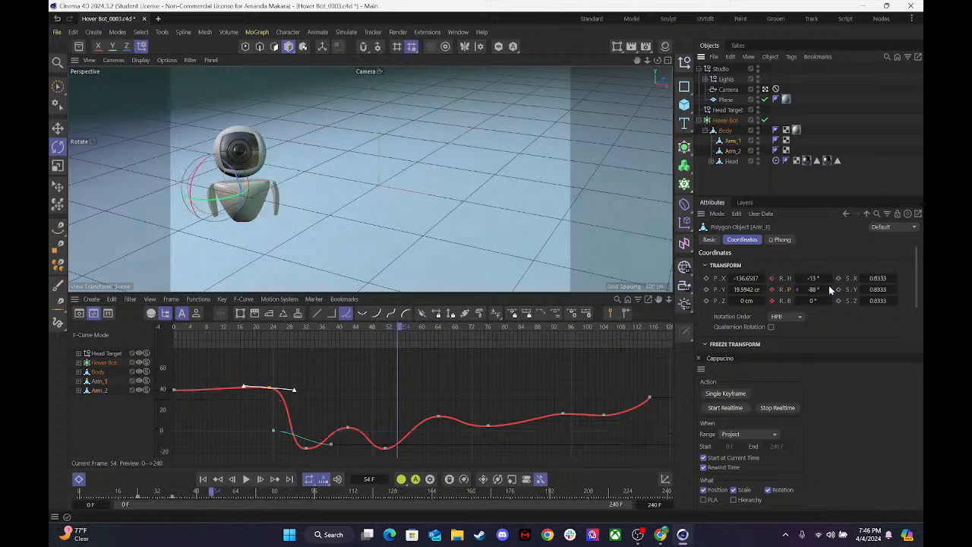
mouse_move(813, 291)
left_mouse_down()
mouse_move(798, 292)
mouse_move(828, 278)
left_mouse_up()
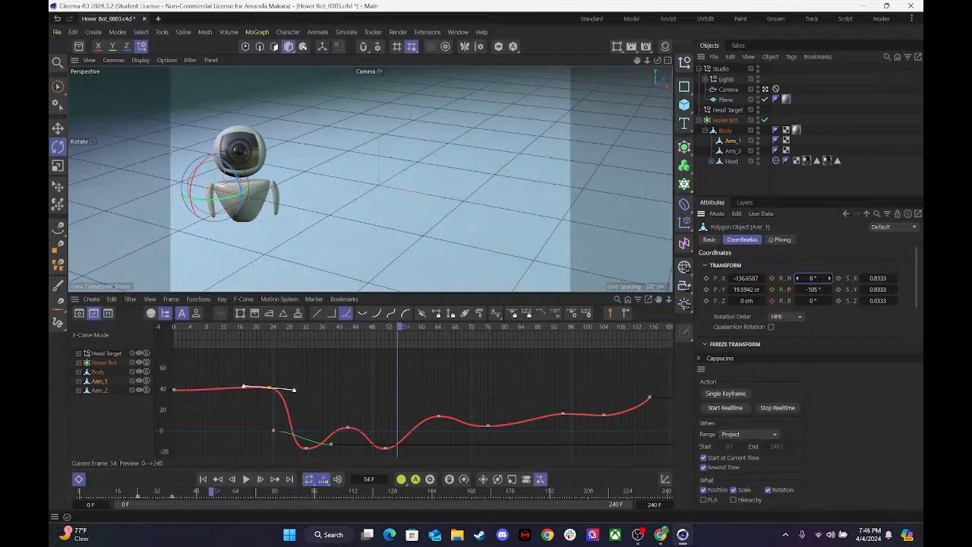
left_click(811, 278)
type("e")
key("BackSpace")
type("0")
key("Return")
At frame 54, set Arm_1's pitch to -90° and keyframe it.
key("e")
left_click(731, 151)
left_click(731, 142)
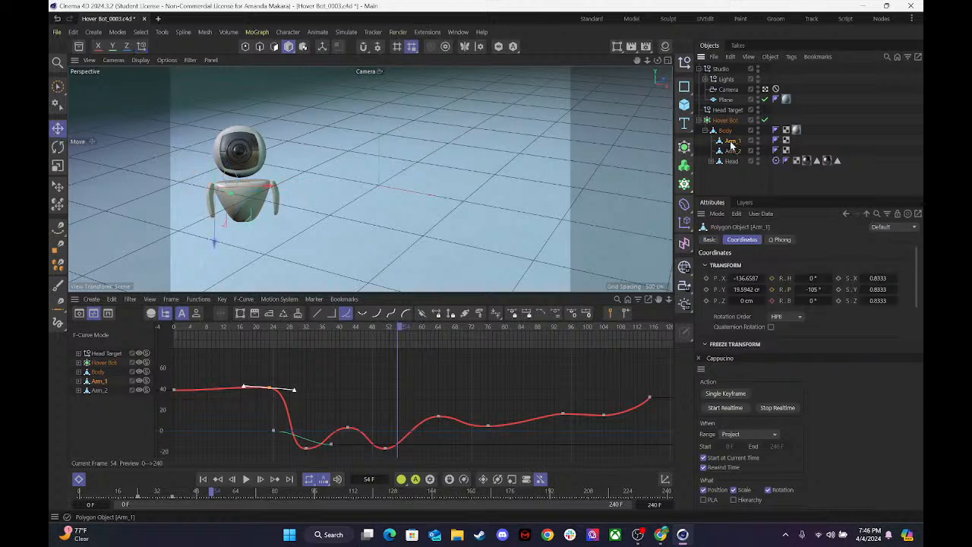
left_click(732, 151)
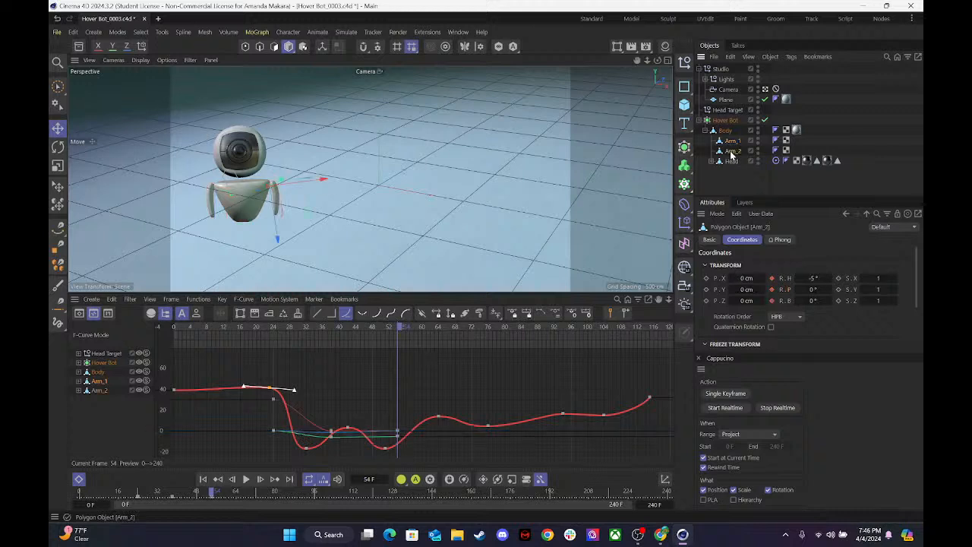
left_click(731, 141)
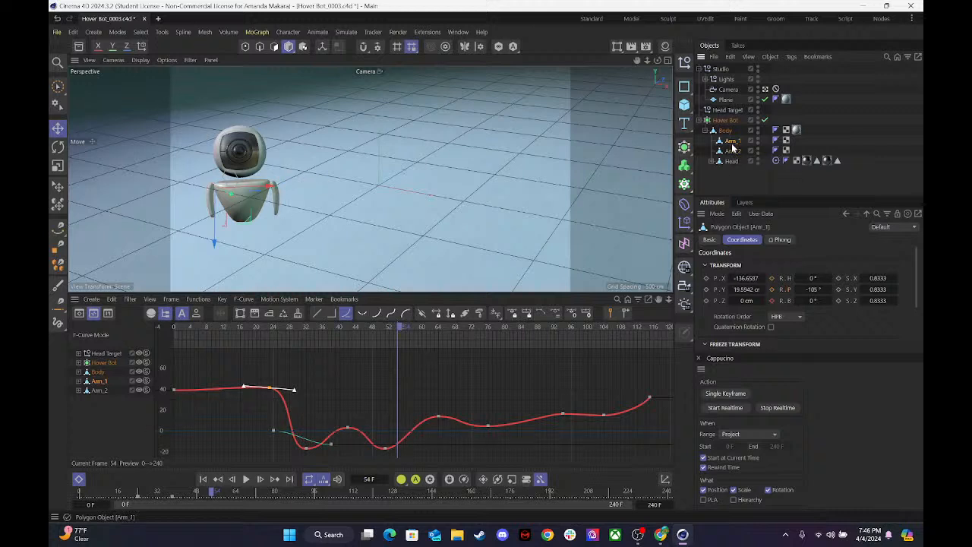
mouse_move(814, 290)
left_mouse_down()
mouse_move(790, 289)
mouse_move(811, 278)
left_mouse_up()
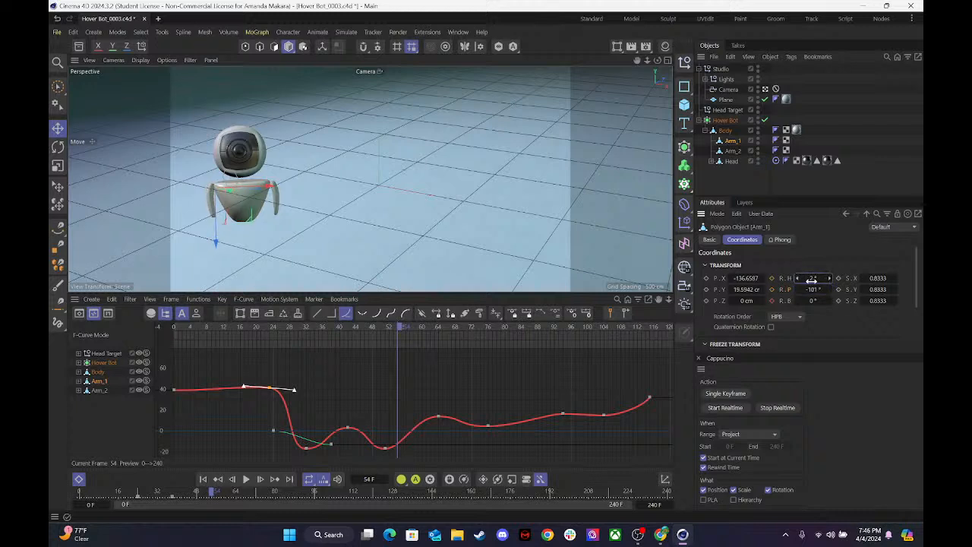
left_click(810, 291)
left_click_drag(829, 290, 854, 289)
left_click(812, 290)
type("-1")
type("0")
key("Return")
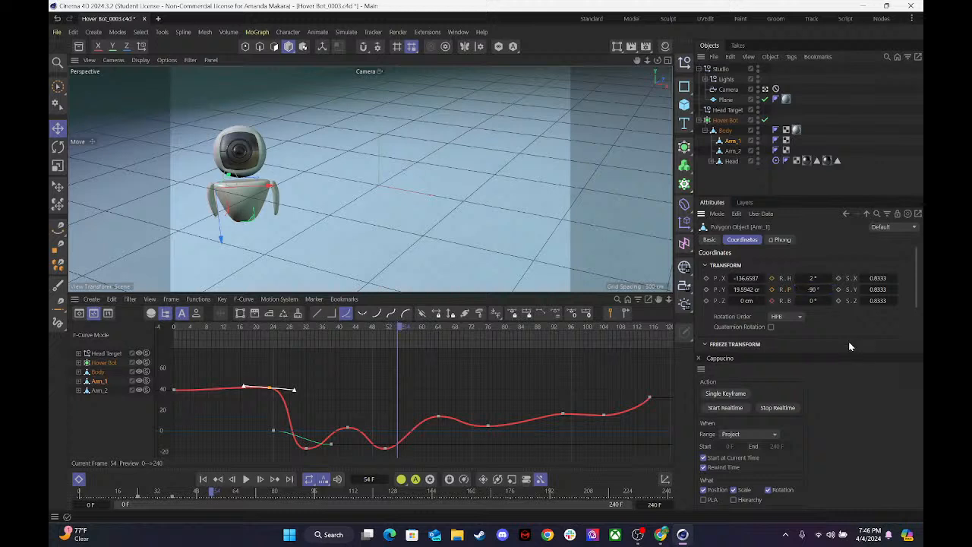
left_click(771, 290)
At frame 54, set Arm_1's heading to 19° and keyframe its heading and its 0° bank.
left_click_drag(813, 301, 795, 309)
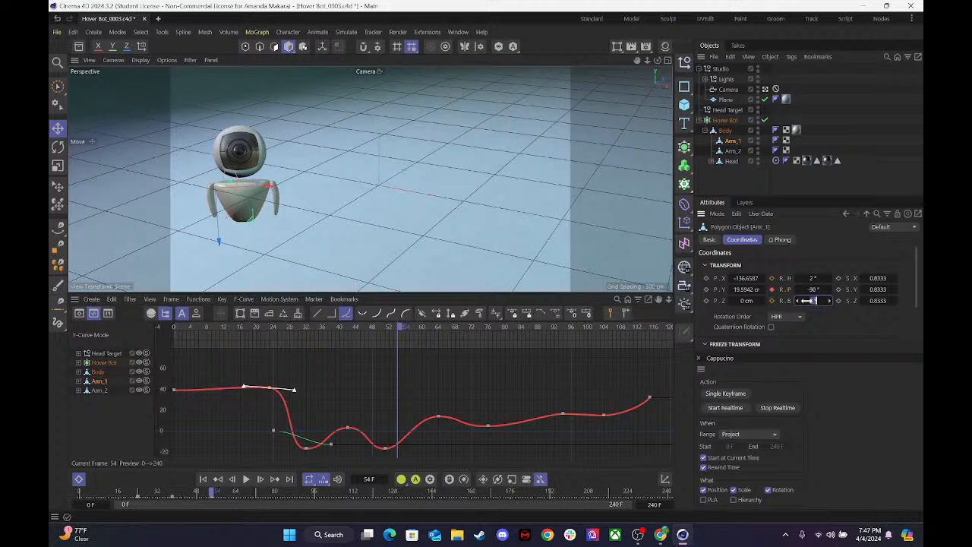
left_click(772, 301)
left_click_drag(809, 278, 800, 279)
left_click(771, 278)
At frame 71, set Arm_1's heading to -10° and pitch to -98° and keyframe its rotation.
left_click_drag(394, 325, 467, 343)
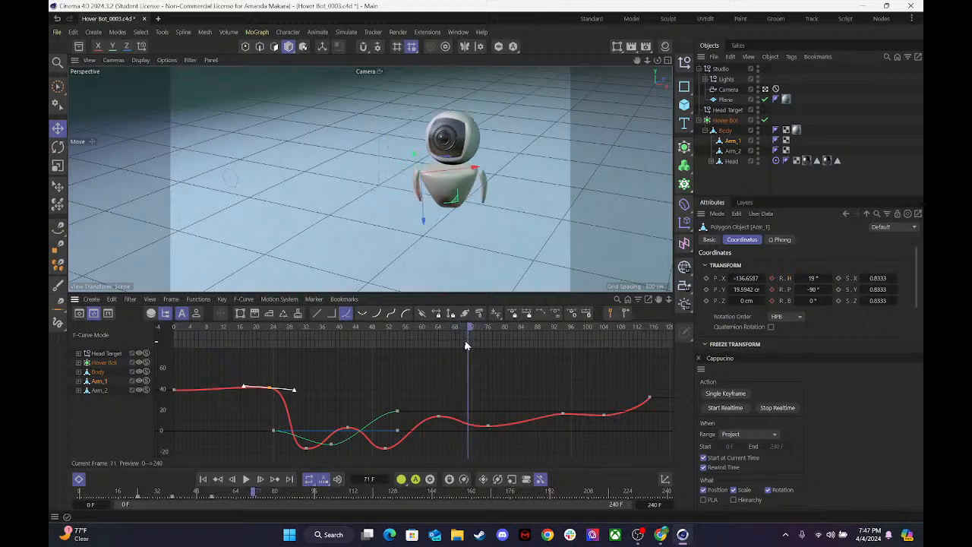
mouse_move(812, 277)
left_mouse_down()
mouse_move(797, 277)
mouse_move(826, 289)
mouse_move(812, 290)
left_mouse_up()
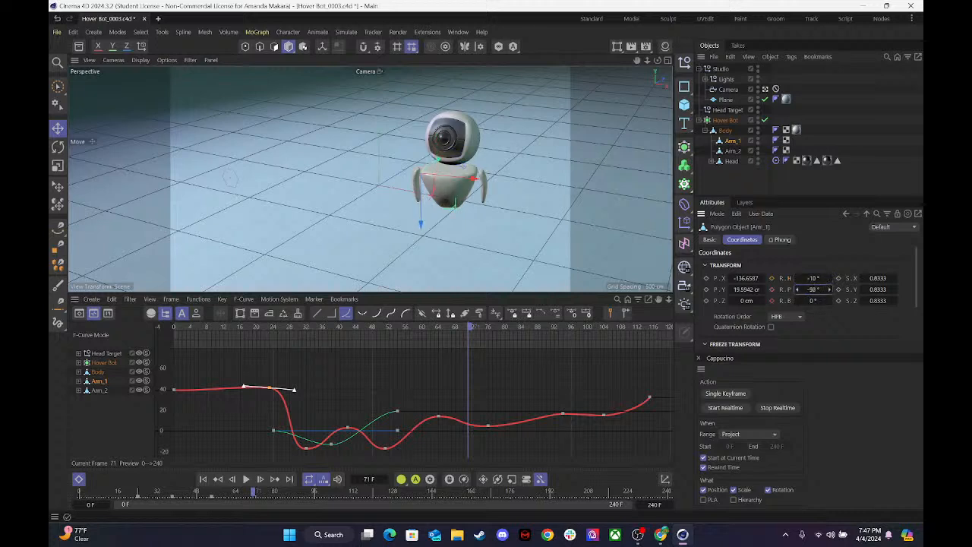
left_click(771, 290)
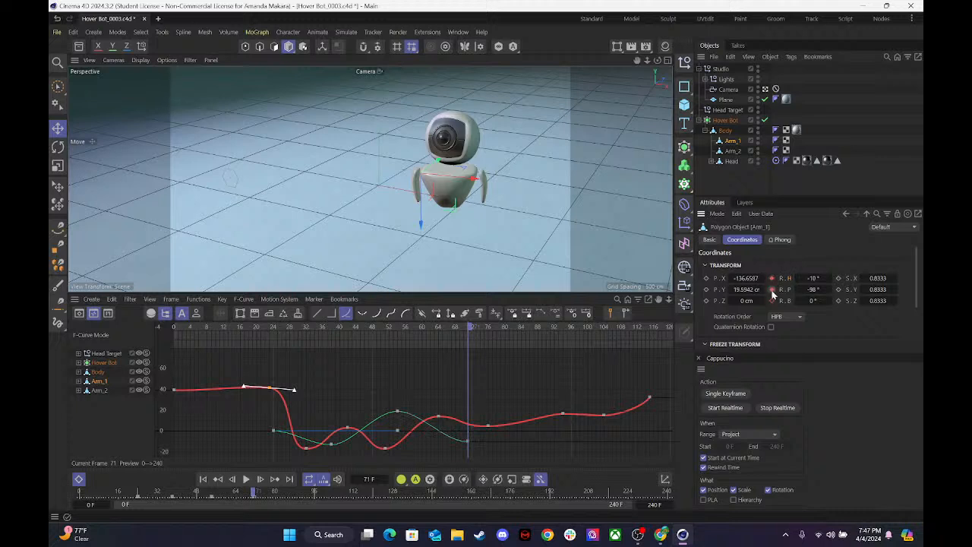
At frame 71, set Arm_2's heading to -10° and pitch to -25° and keyframe both rotations.
left_click(732, 153)
left_click_drag(811, 278, 793, 289)
left_click(771, 289)
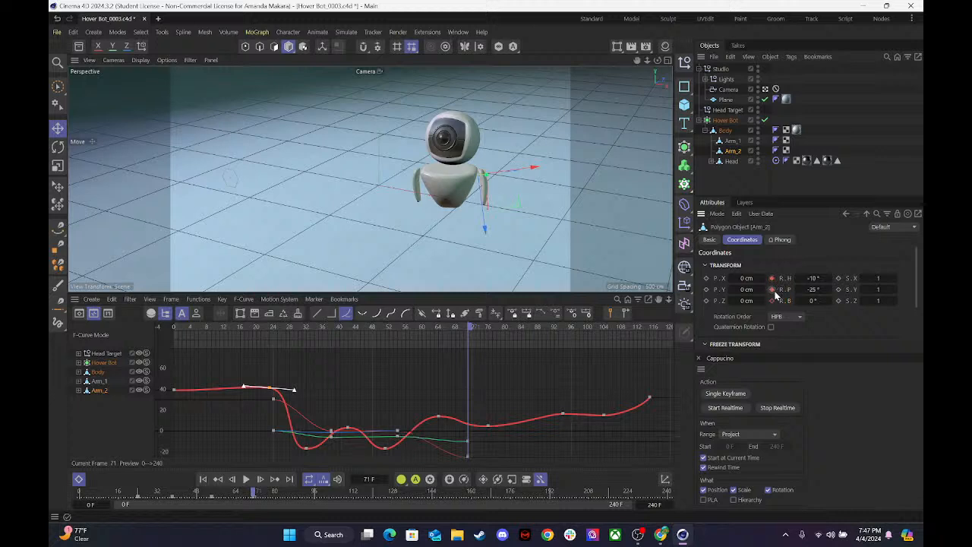
At frame 95, set Arm_2's heading to 0° and pitch to 26° and keyframe all three rotations.
left_click_drag(480, 335, 574, 339)
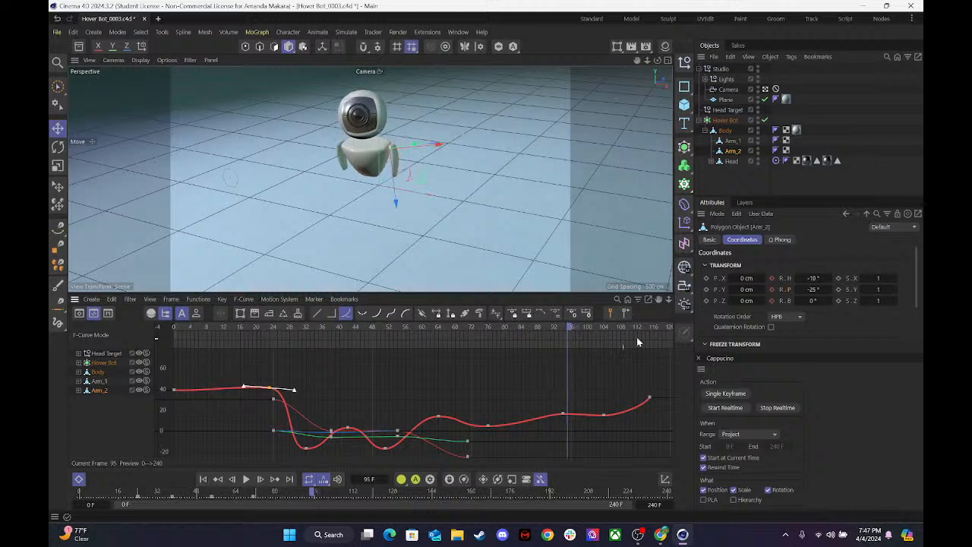
left_click_drag(814, 278, 801, 278)
double_click(813, 278)
type("0")
key("Return")
left_click_drag(814, 290, 851, 290)
left_click(771, 279)
left_click(772, 301)
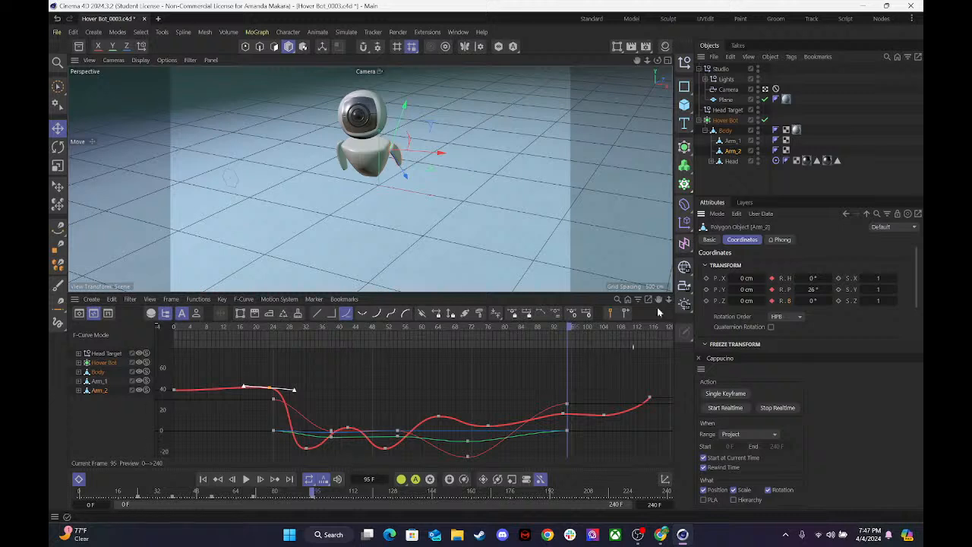
At frame 95, set Arm_1's heading to 0° and pitch to -73° and keyframe its rotation.
left_click(733, 140)
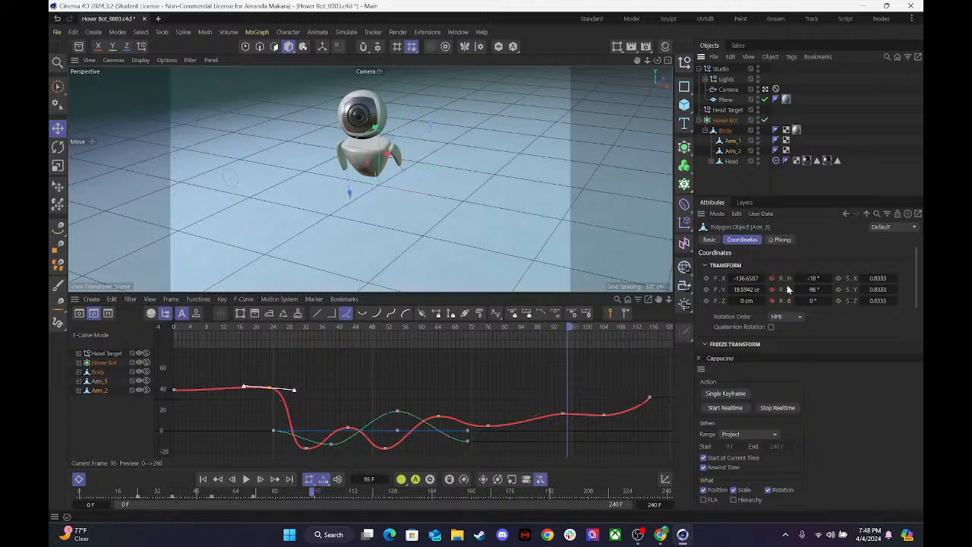
double_click(816, 279)
type("0")
key("Tab")
type("-90")
key("Return")
mouse_move(812, 291)
left_mouse_down()
mouse_move(795, 290)
mouse_move(825, 291)
left_mouse_up()
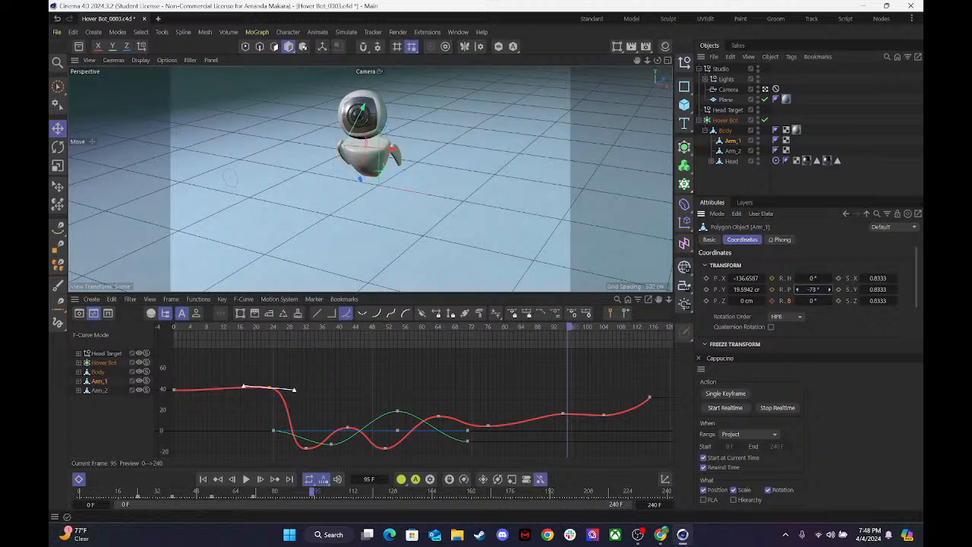
left_click(772, 280)
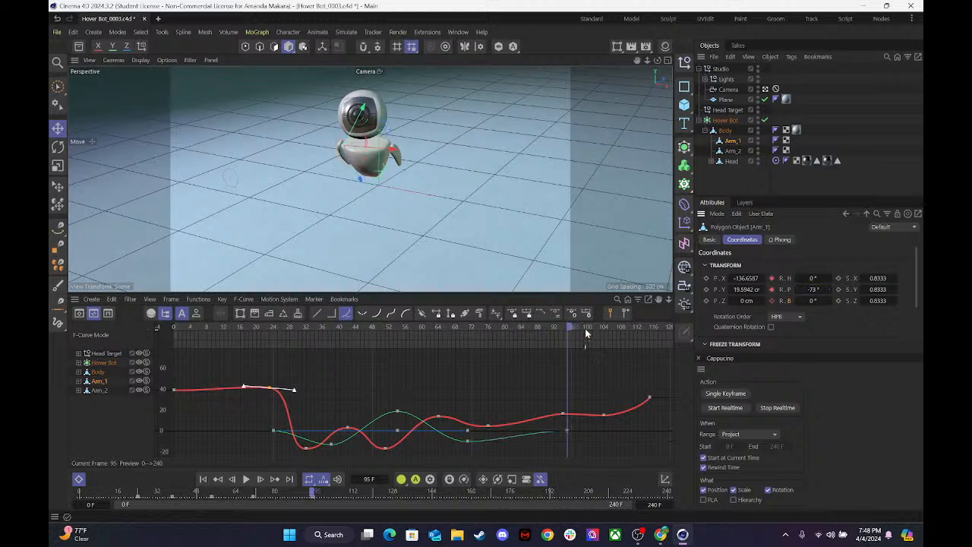
At frame 115, keyframe the existing rotations of both Arm_1 and Arm_2.
left_click_drag(574, 327, 552, 353)
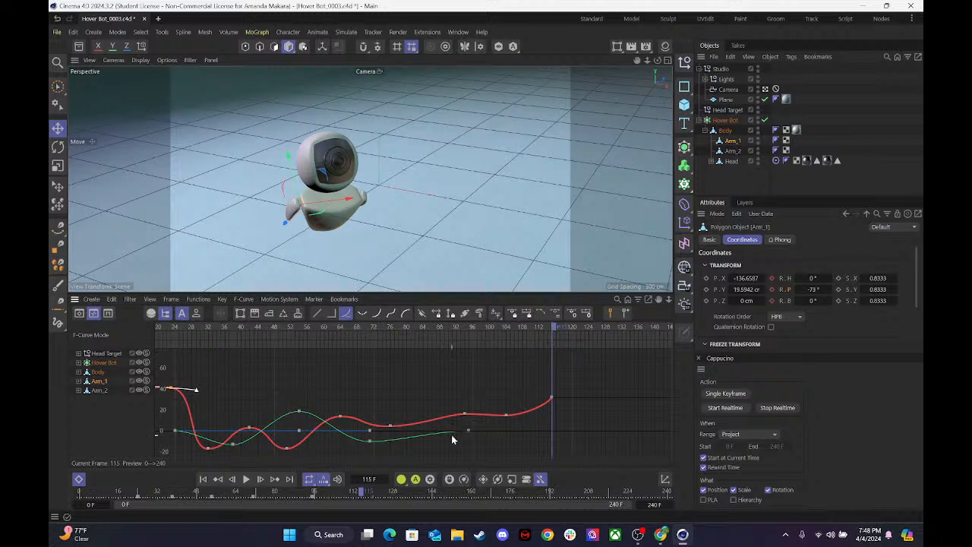
left_click(771, 278)
left_click(771, 300)
left_click(732, 150)
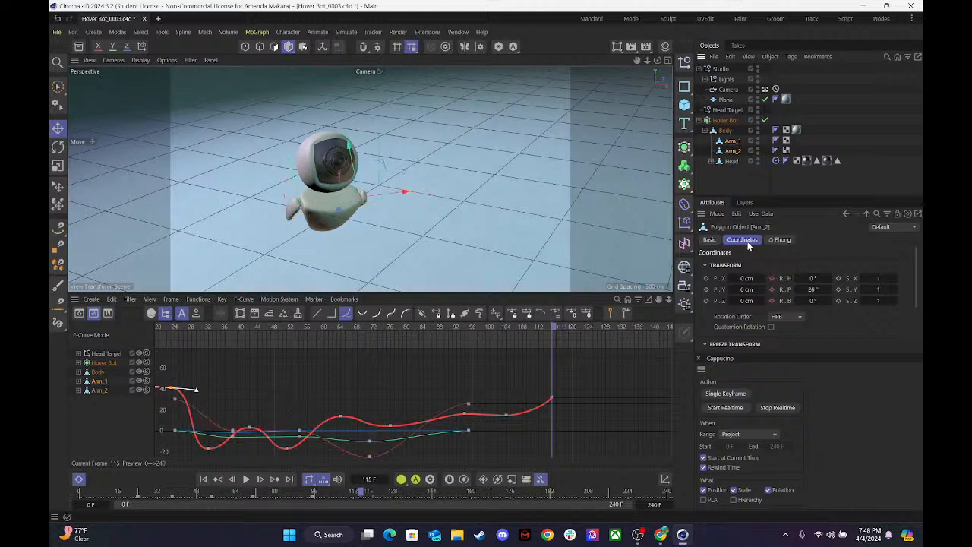
left_click(772, 278)
Return to frame 95, set Arm_2's heading to -18° and pitch to -42°, and update both rotation keyframes.
left_click_drag(531, 331, 458, 339)
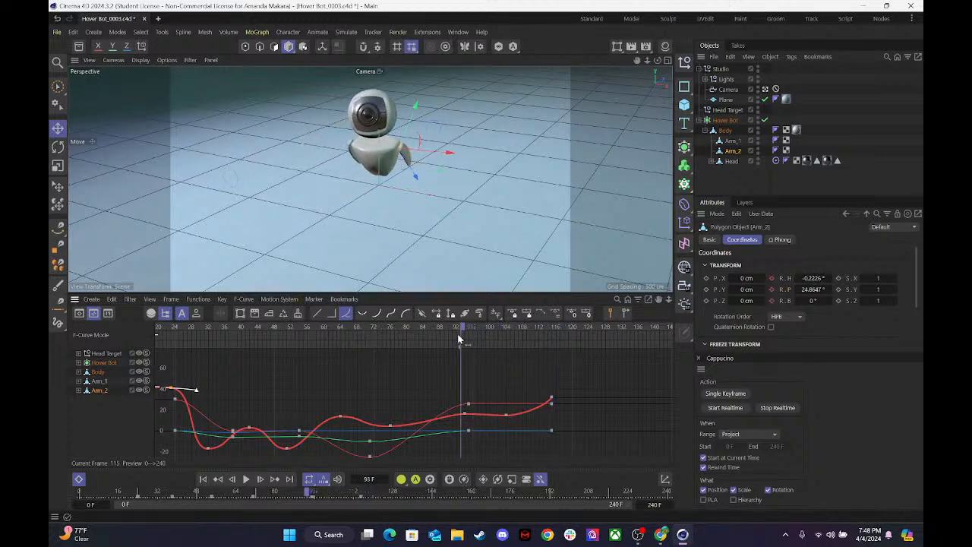
left_click(99, 390)
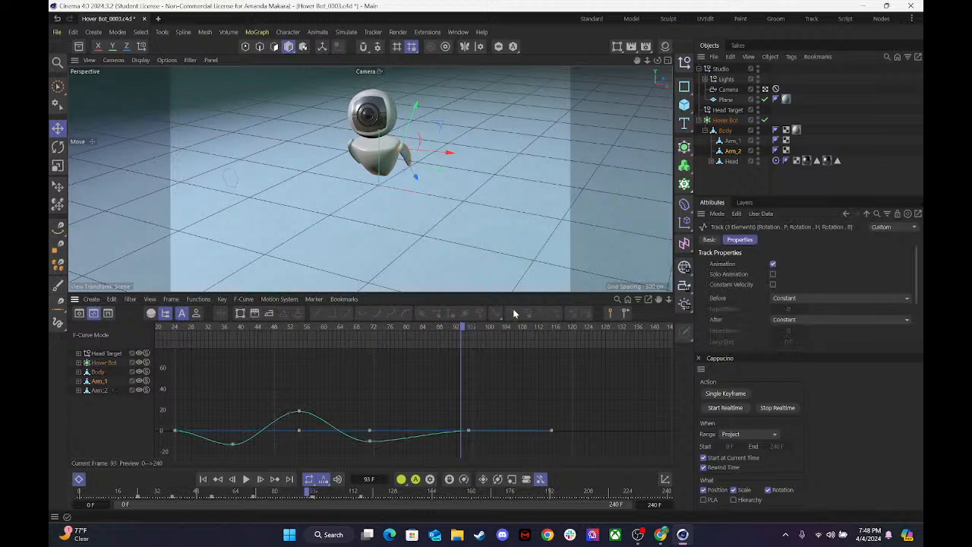
left_click(469, 328)
left_click(470, 326)
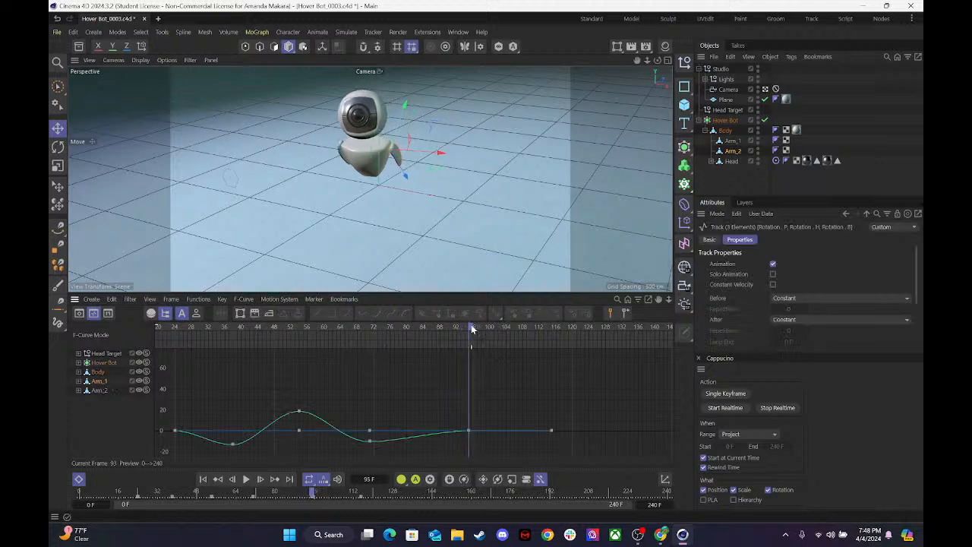
left_click(468, 431)
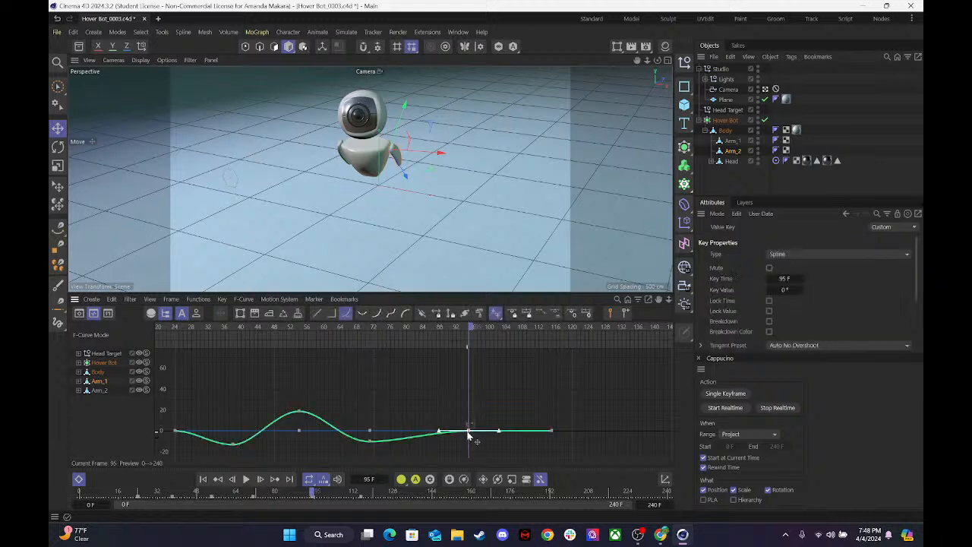
left_click(733, 150)
left_click_drag(809, 289, 778, 290)
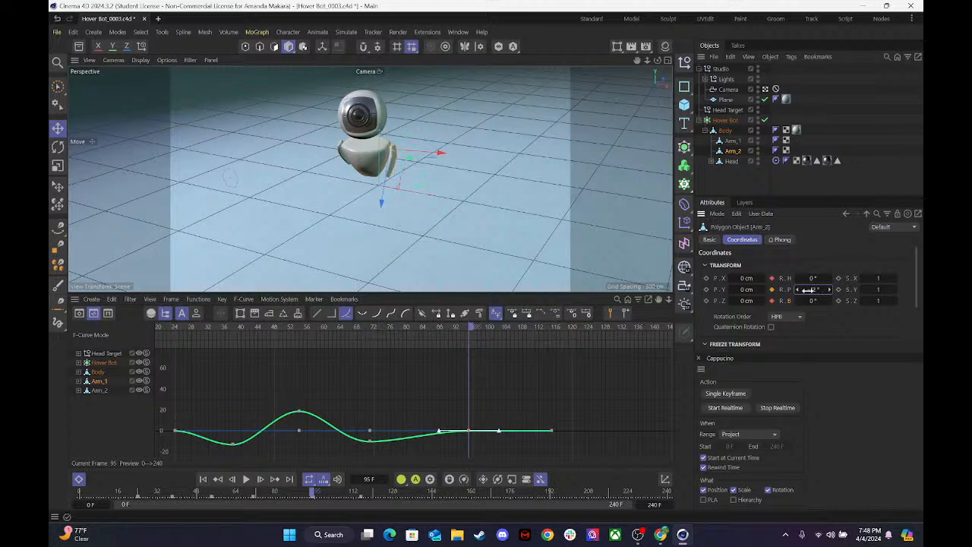
left_click_drag(806, 278, 789, 278)
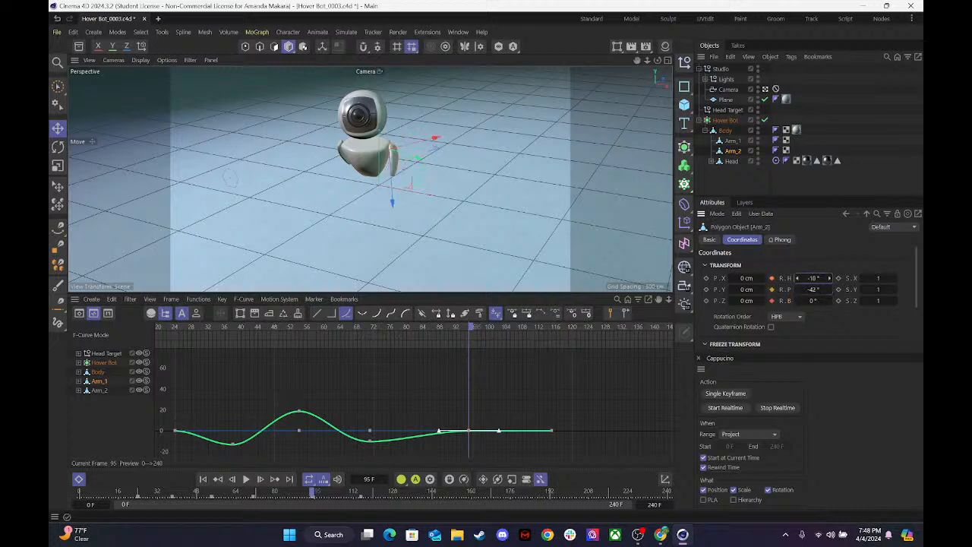
left_click(771, 279)
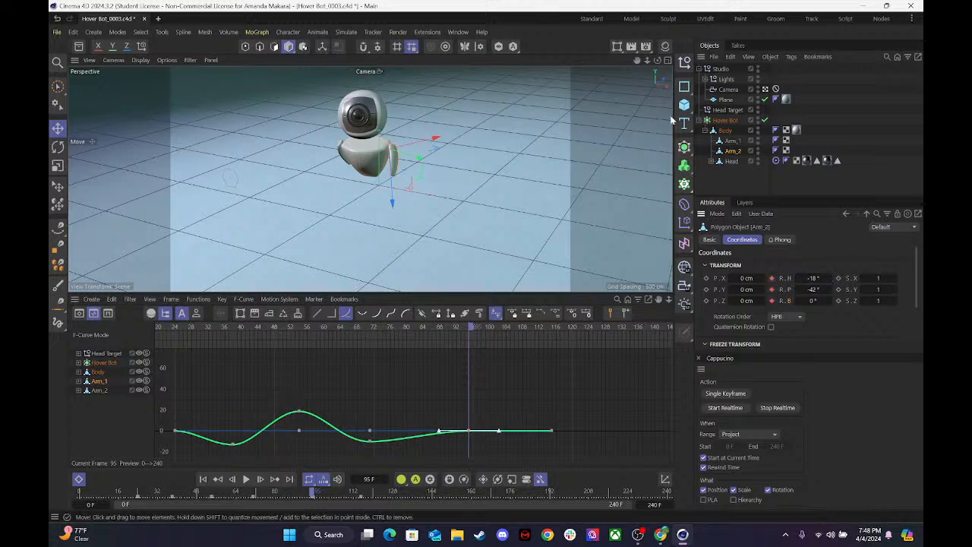
At frame 95, set Arm_1's heading to 14° and pitch to -121°, update both keyframes, and play back the animation.
left_click(725, 143)
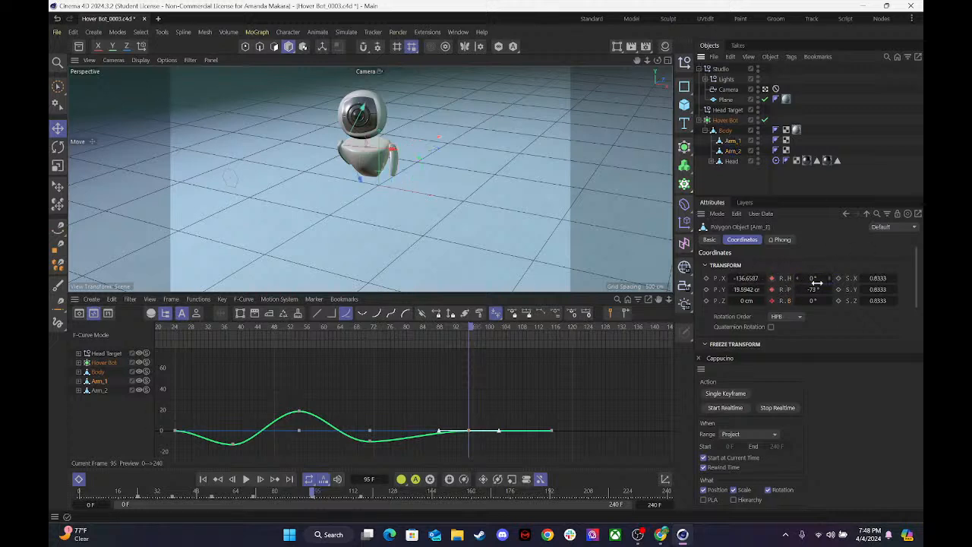
left_click_drag(809, 290, 828, 280)
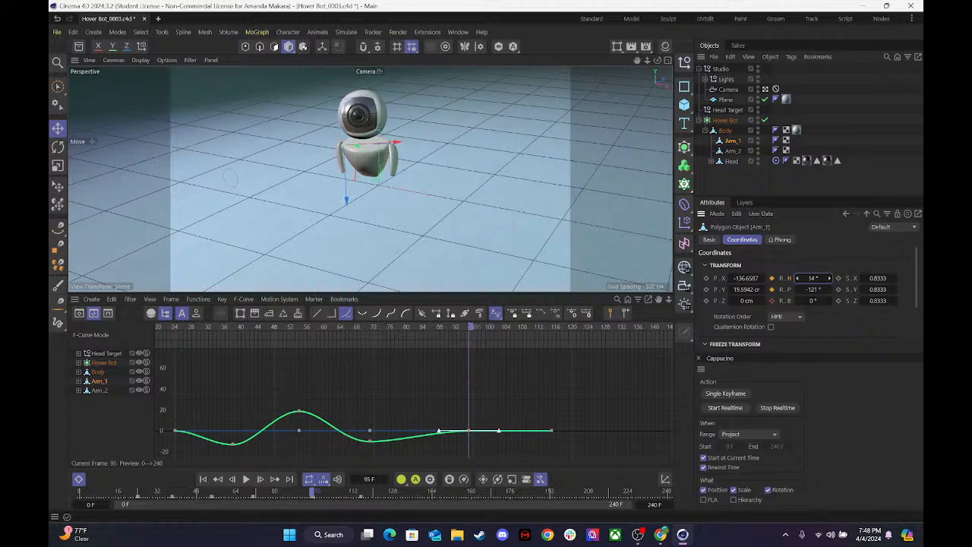
left_click(771, 278)
left_click(772, 289)
key("F6")
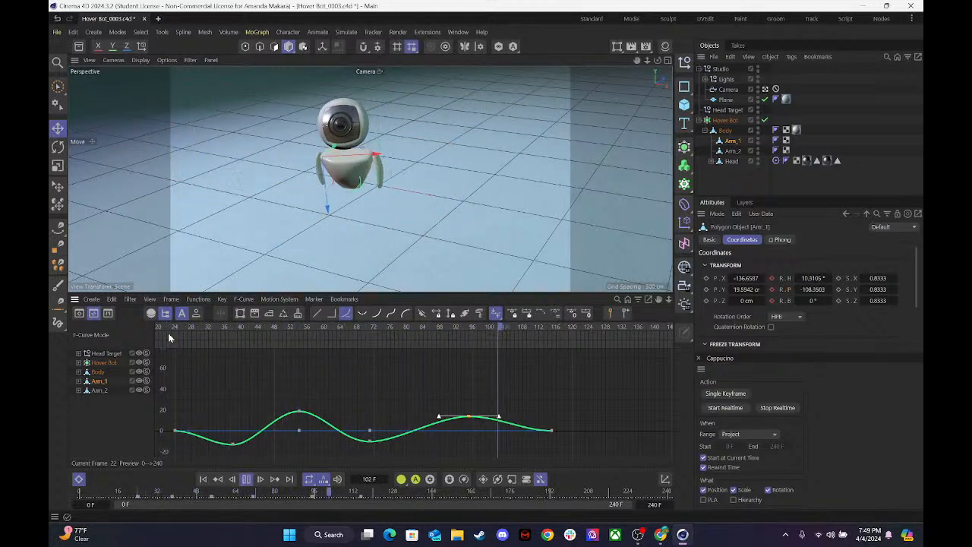
left_click_drag(168, 335, 228, 330)
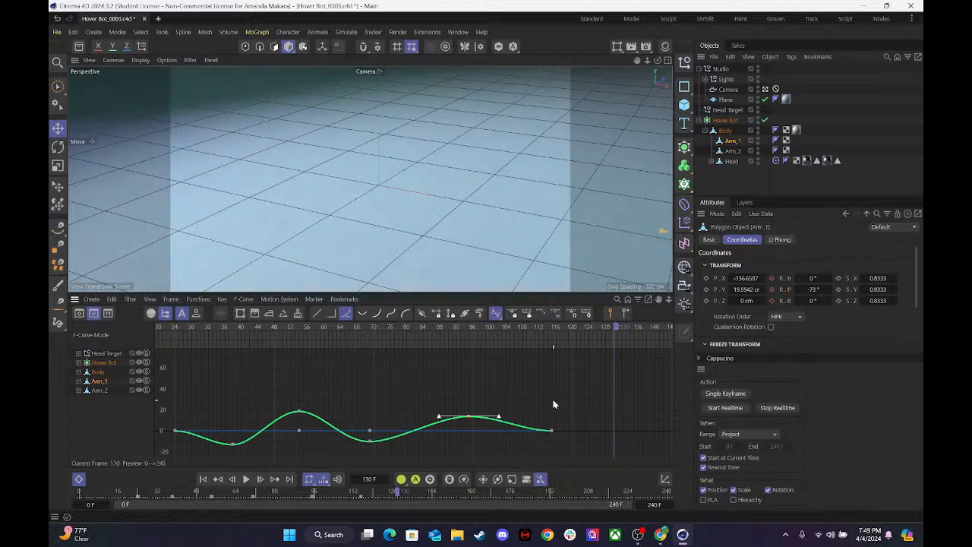
Select all of Arm_1's rotation keys and apply ease interpolation to them.
left_click(91, 390)
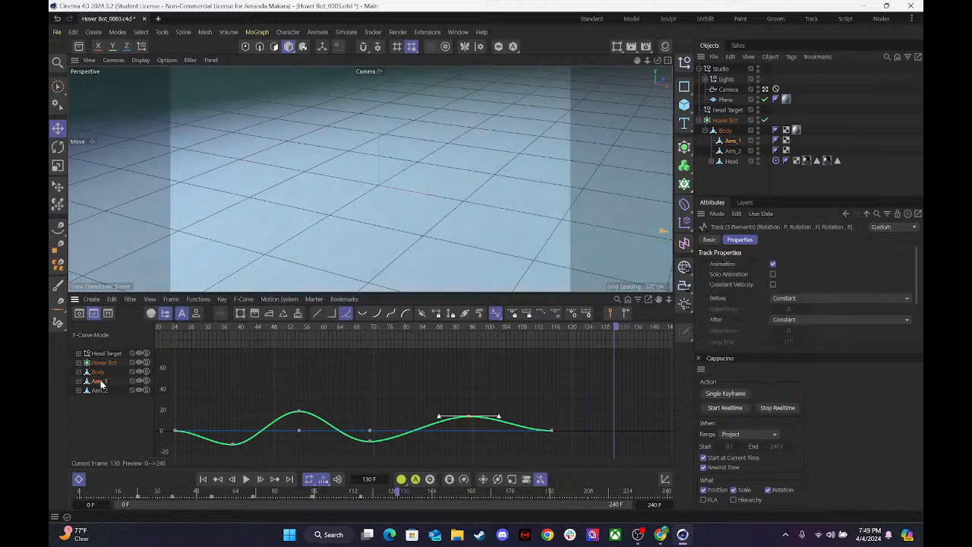
left_click_drag(580, 446, 117, 401)
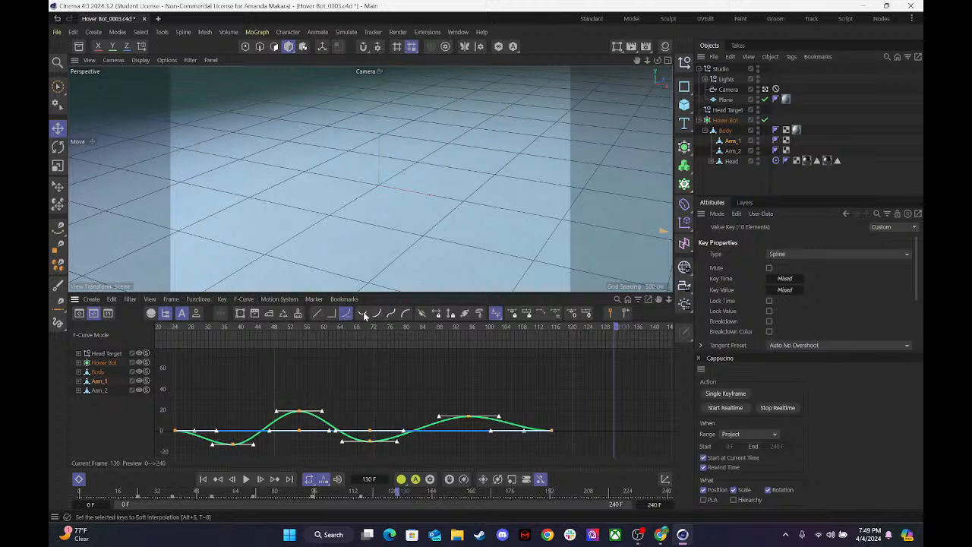
left_click(390, 313)
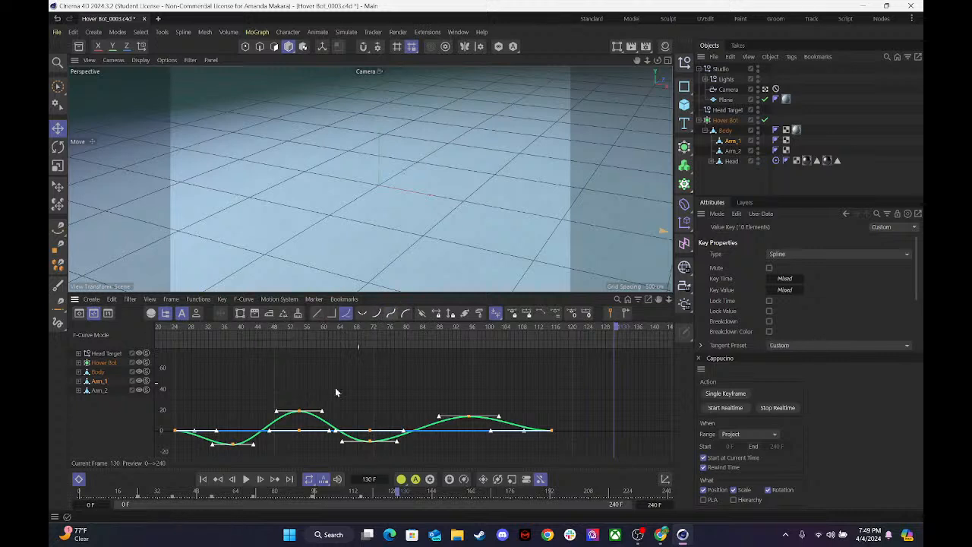
Compare the rotation curves of Arm_1 and Arm_2 and check the bot's pose at frame 92.
left_click(100, 392)
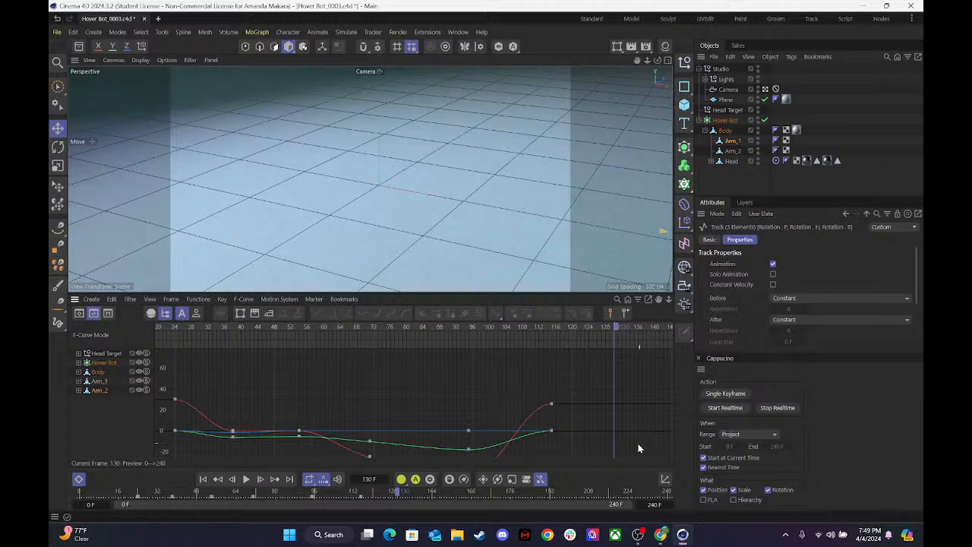
left_click(456, 327)
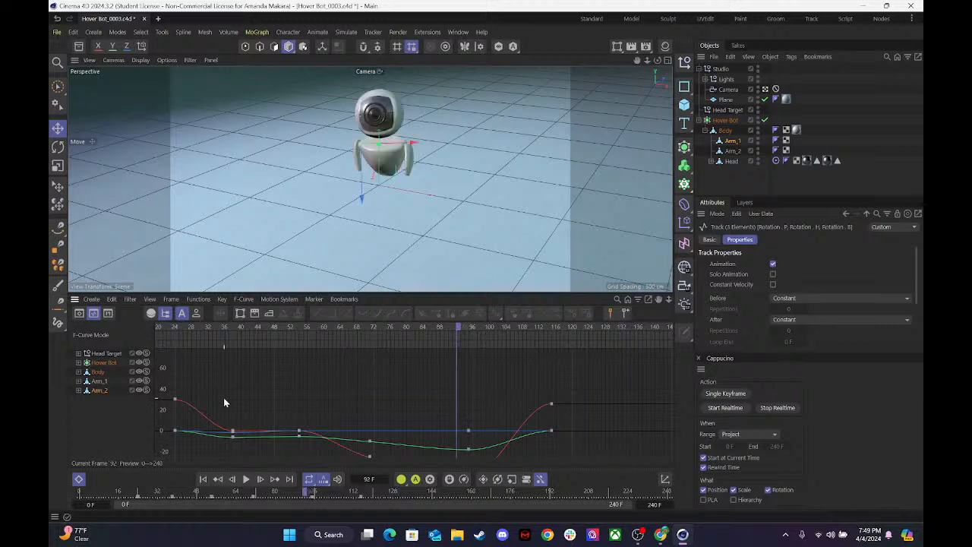
left_click(99, 390)
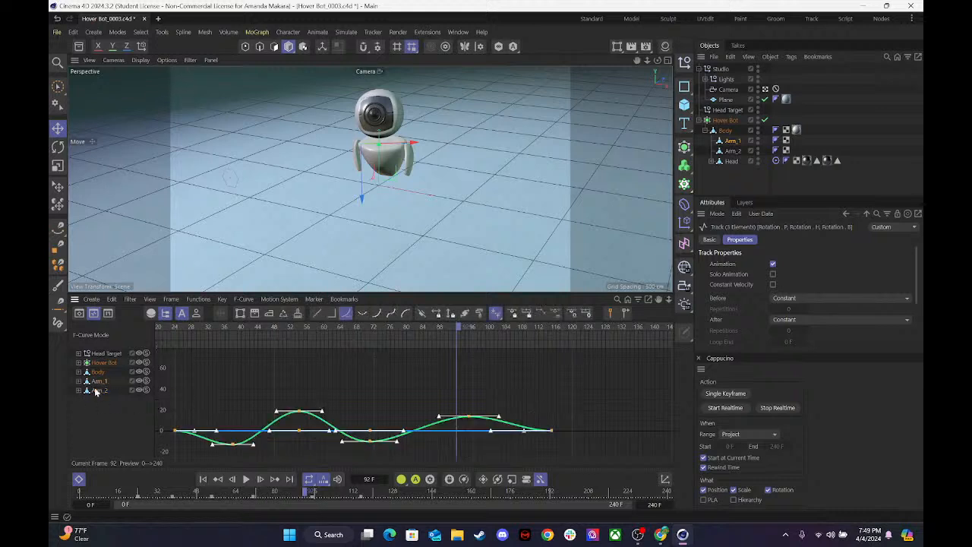
left_click(95, 391)
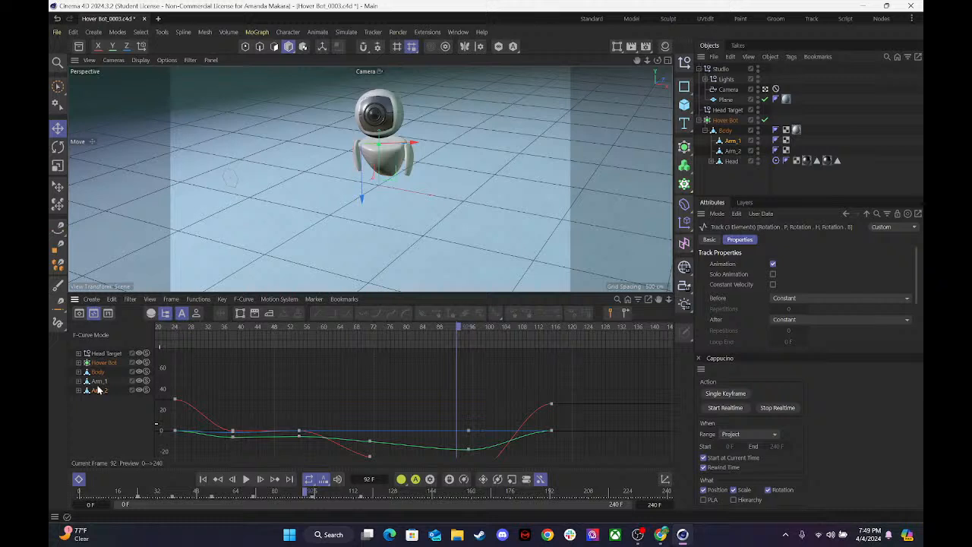
left_click(97, 389)
left_click(98, 391)
left_click(98, 381)
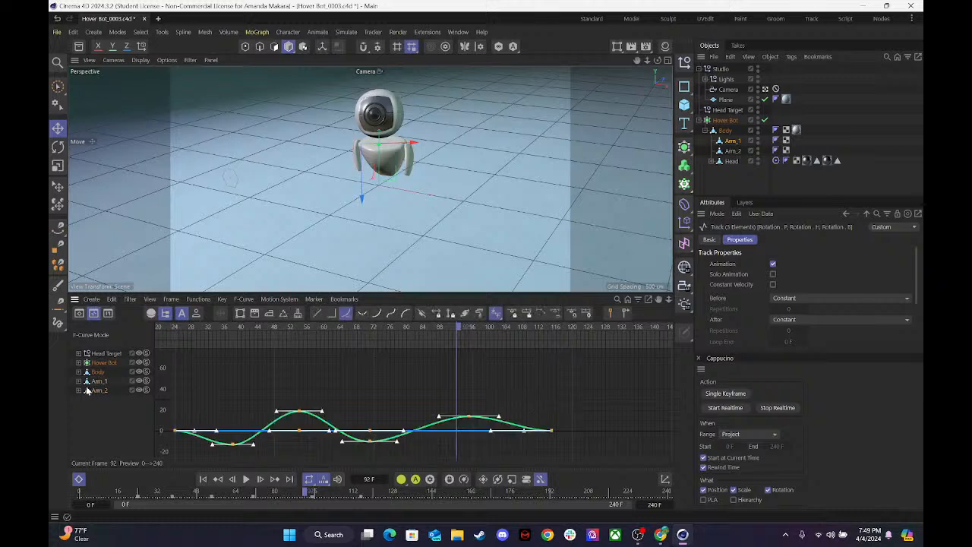
Expand Arm_1's animation tracks and delete its Rotation.P track.
left_click(79, 380)
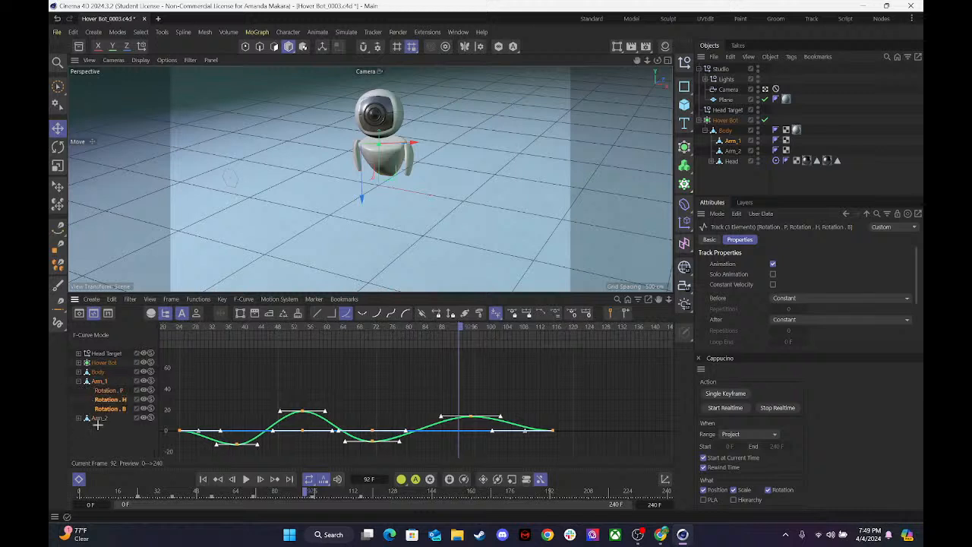
left_click(97, 425)
left_click(108, 399)
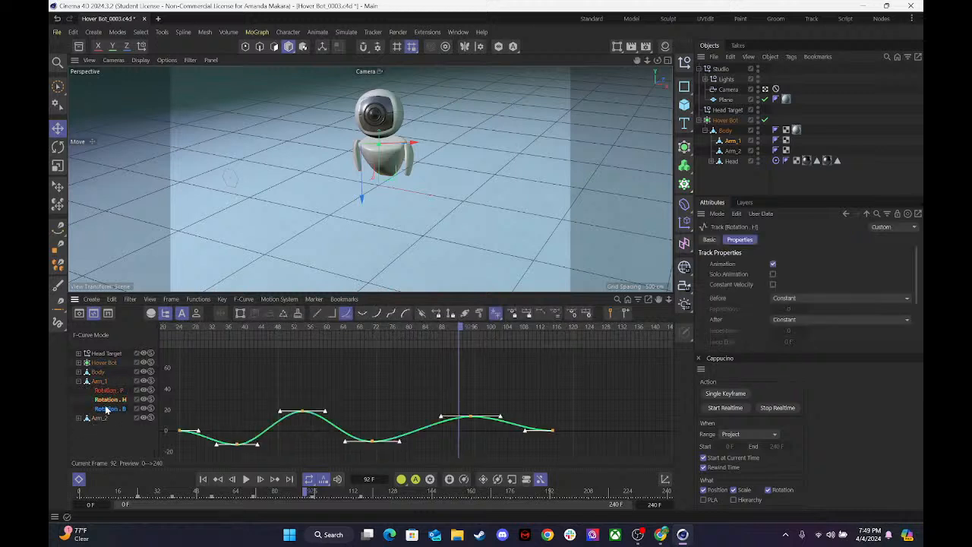
left_click(104, 412)
left_click(112, 390)
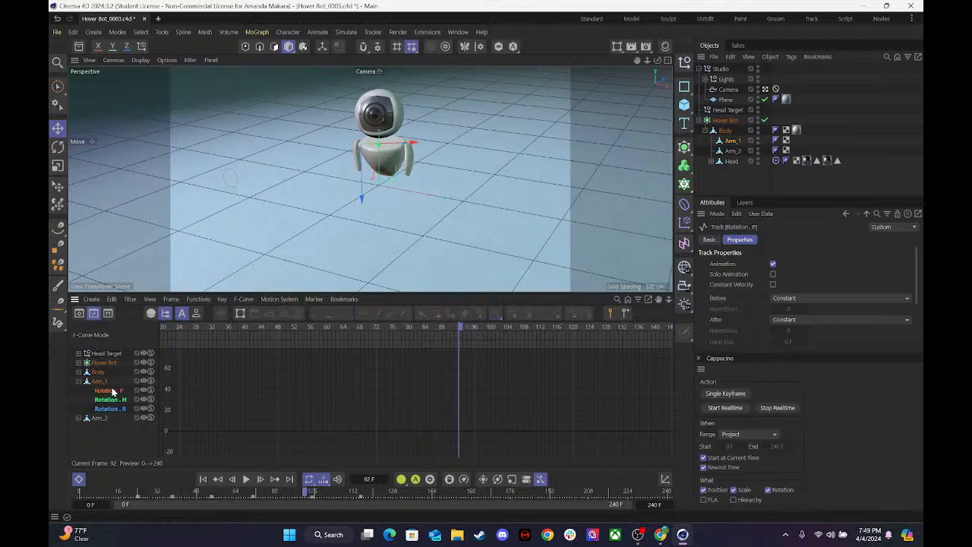
key("Delete")
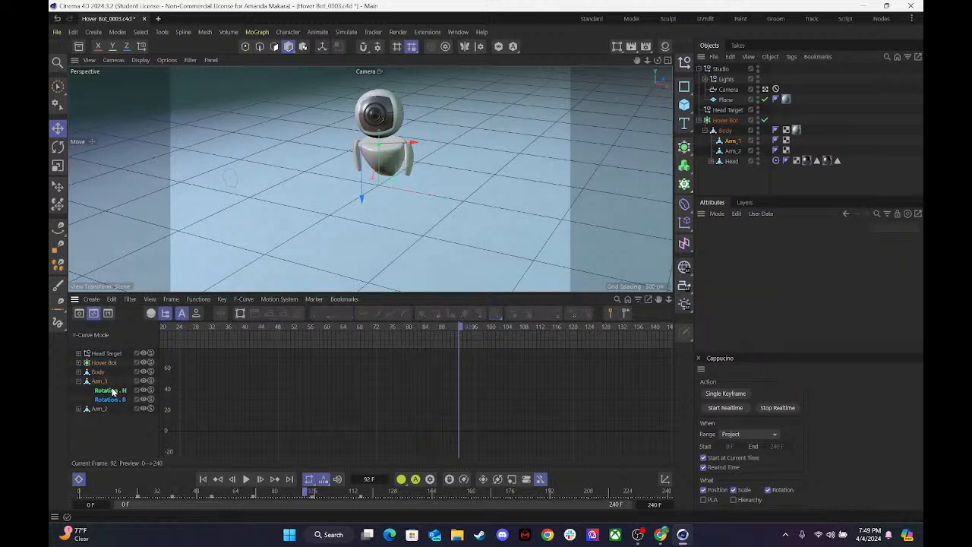
Examine Arm_1's remaining Rotation.B and Rotation.H curves one at a time.
left_click(112, 391)
left_click(112, 400)
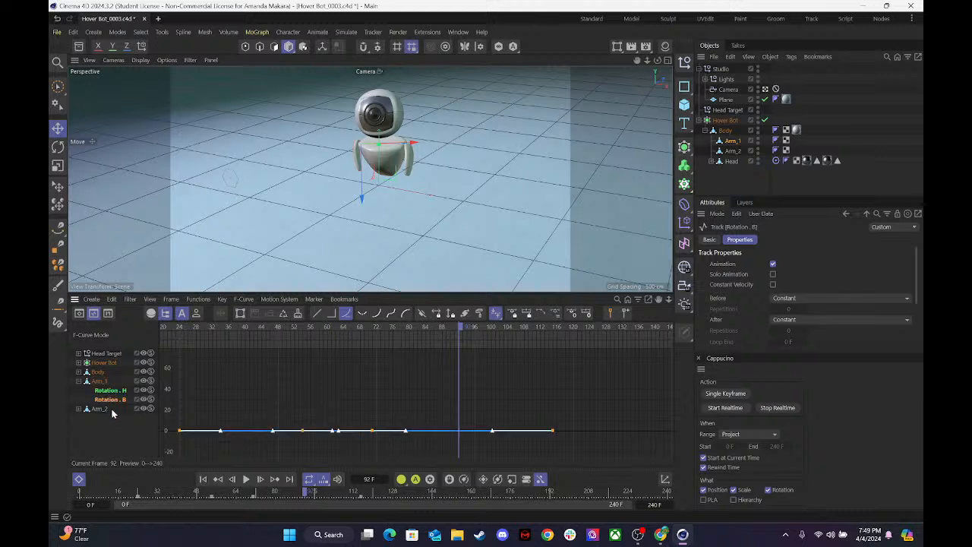
key("h")
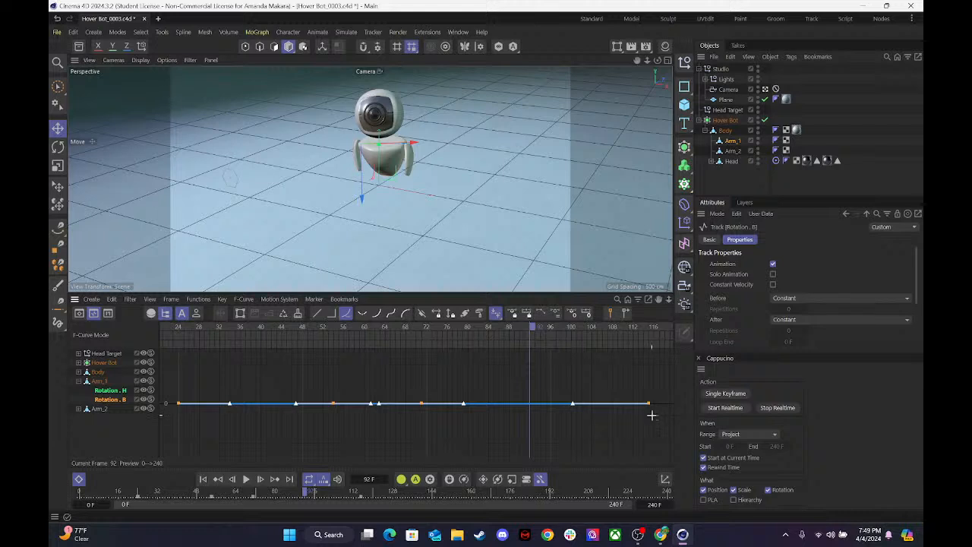
left_click(528, 427)
left_click(114, 400)
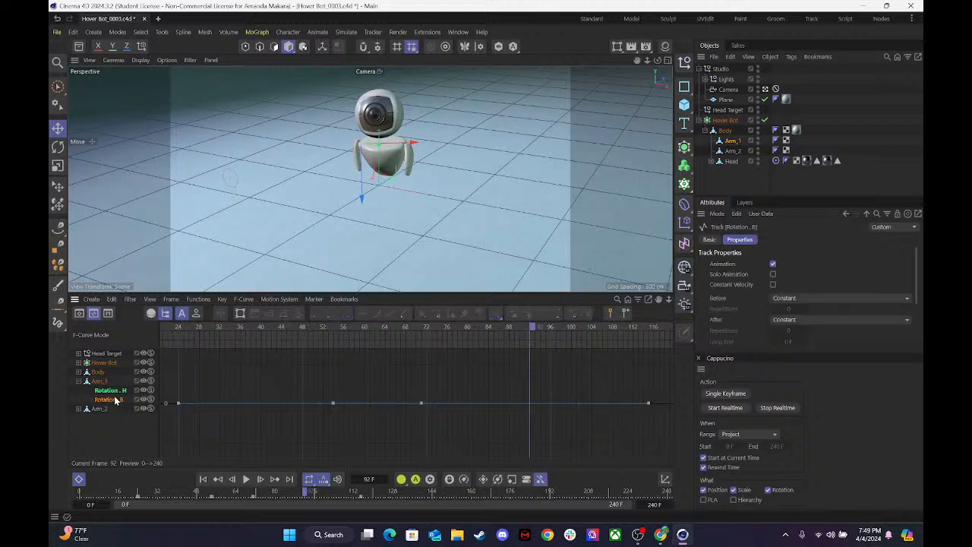
left_click(107, 390)
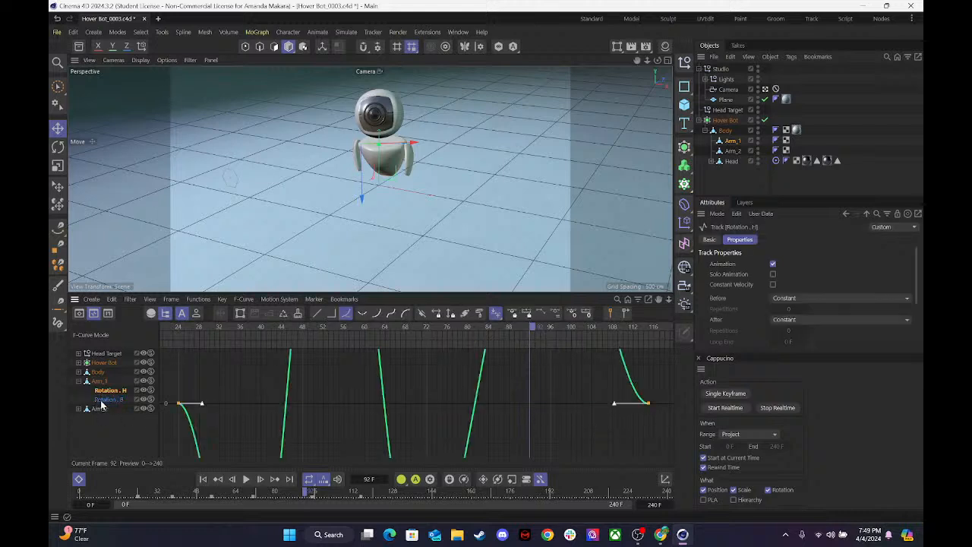
key("h")
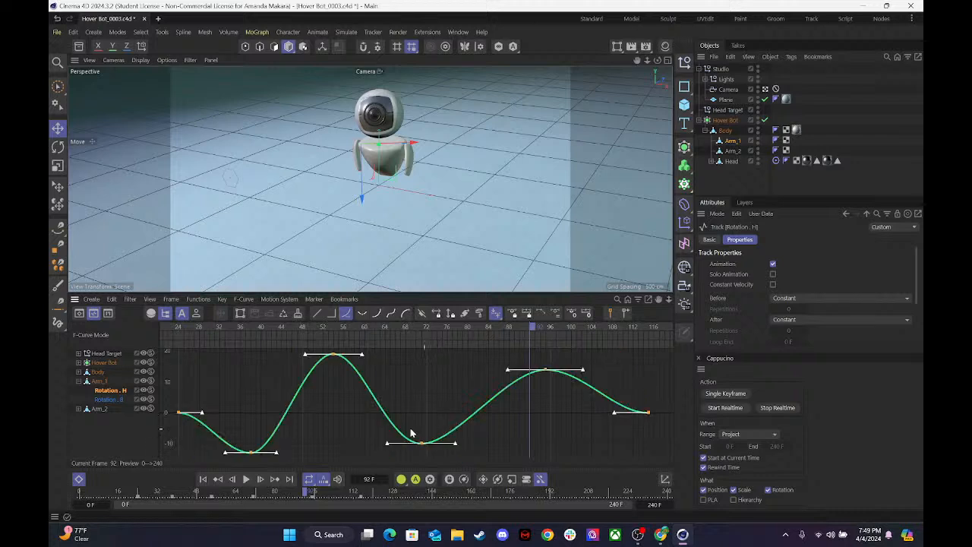
Expand Arm_2's tracks, delete its Rotation.B track and scrub back to frame 48 to check the motion.
left_click(97, 411)
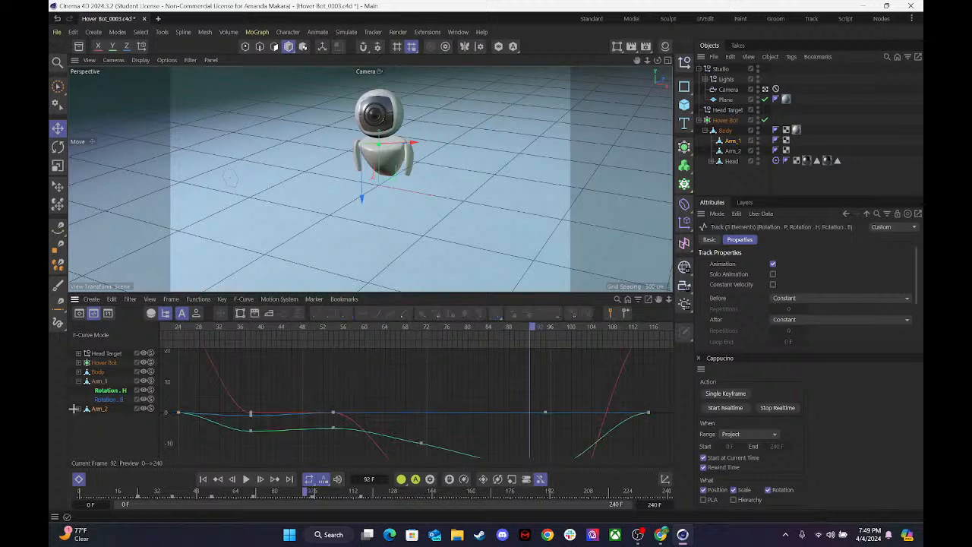
left_click(73, 408)
left_click(79, 409)
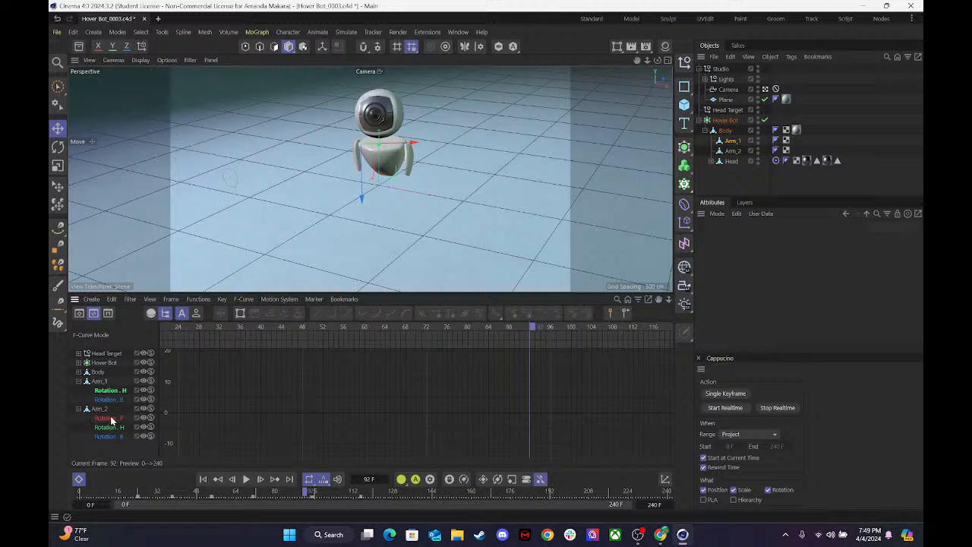
left_click(108, 418)
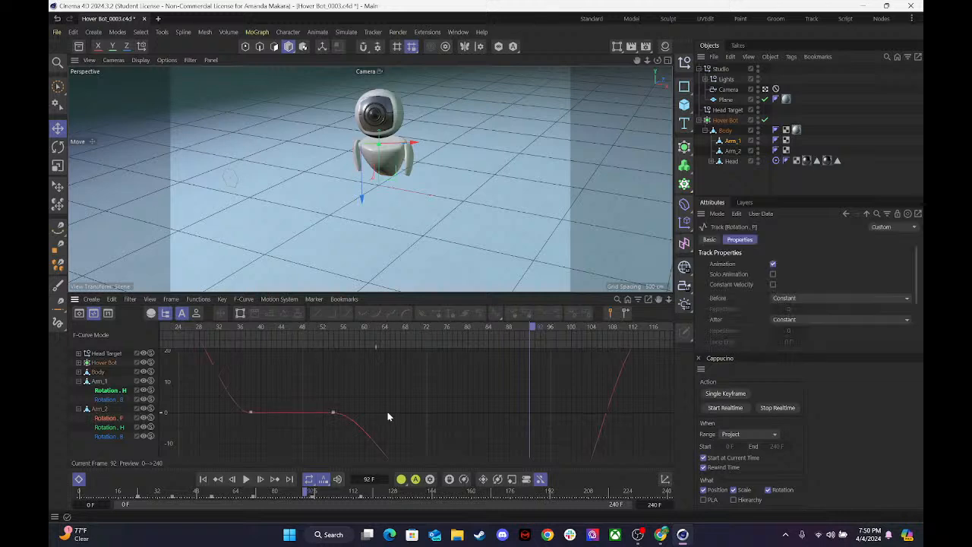
left_click(107, 412)
left_click(106, 411)
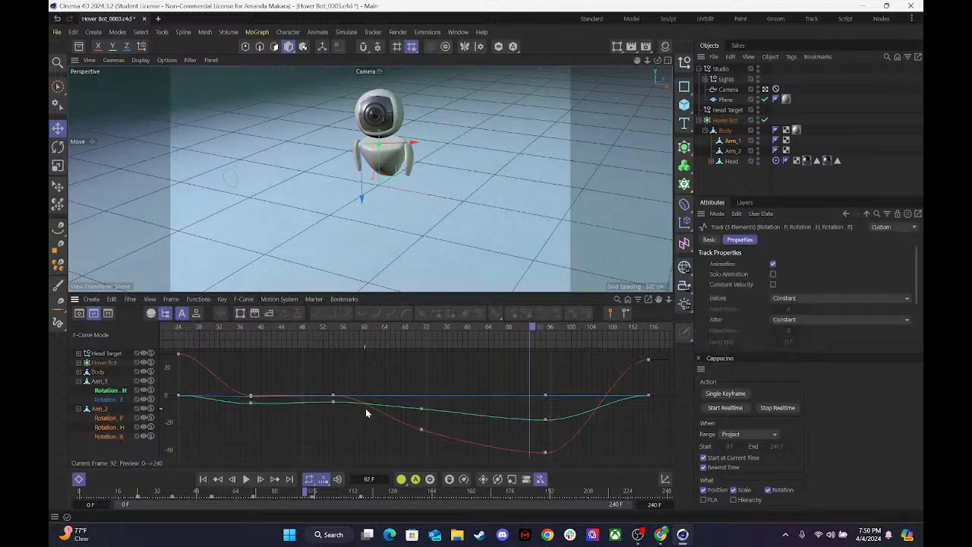
left_click(105, 437)
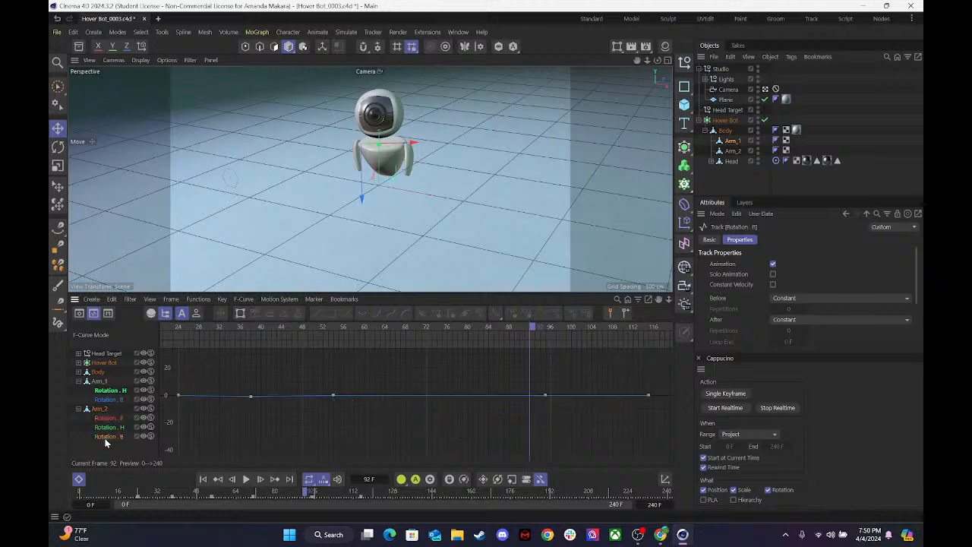
key("Delete")
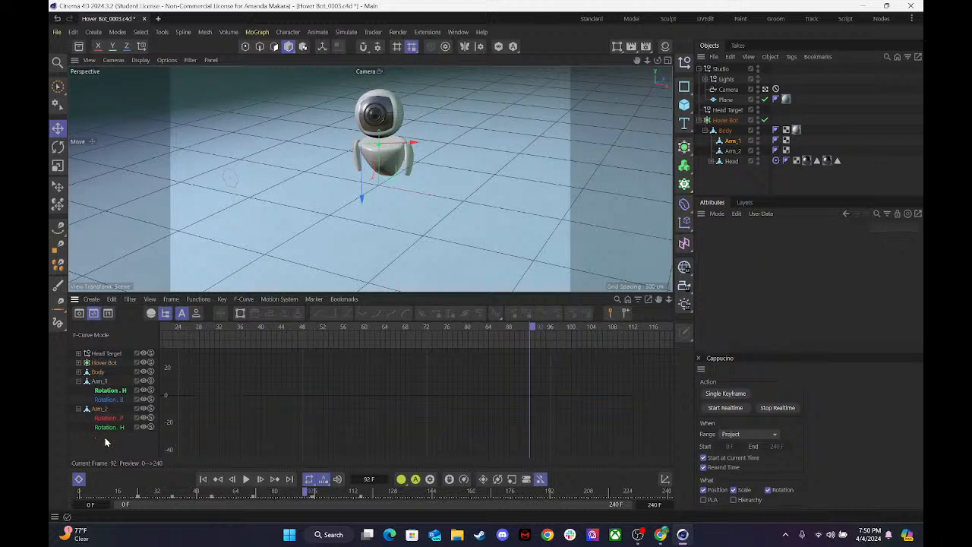
left_click(115, 428)
left_click(106, 418)
left_click_drag(326, 327, 234, 344)
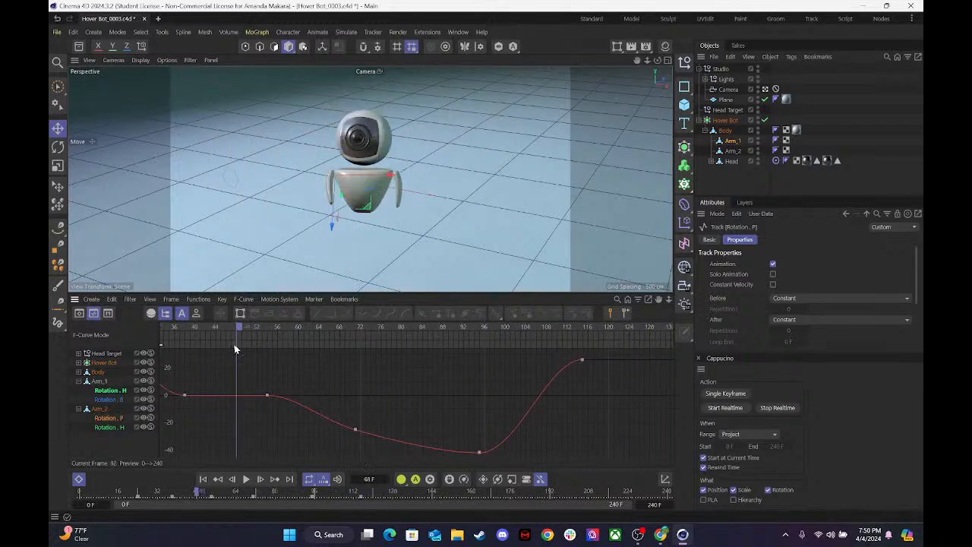
Undo the deletion of Arm_2's Rotation.B track.
key("ctrl+z")
key("ctrl+z")
key("ctrl+z")
key("ctrl+z")
key("ctrl+z")
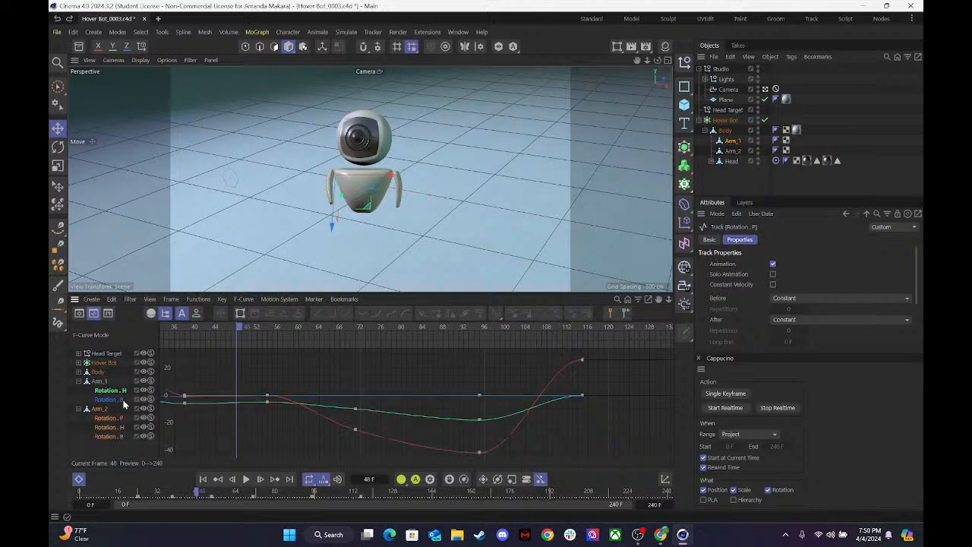
key("ctrl+z")
key("ctrl+z")
key("ctrl+z")
key("ctrl+z")
key("ctrl+z")
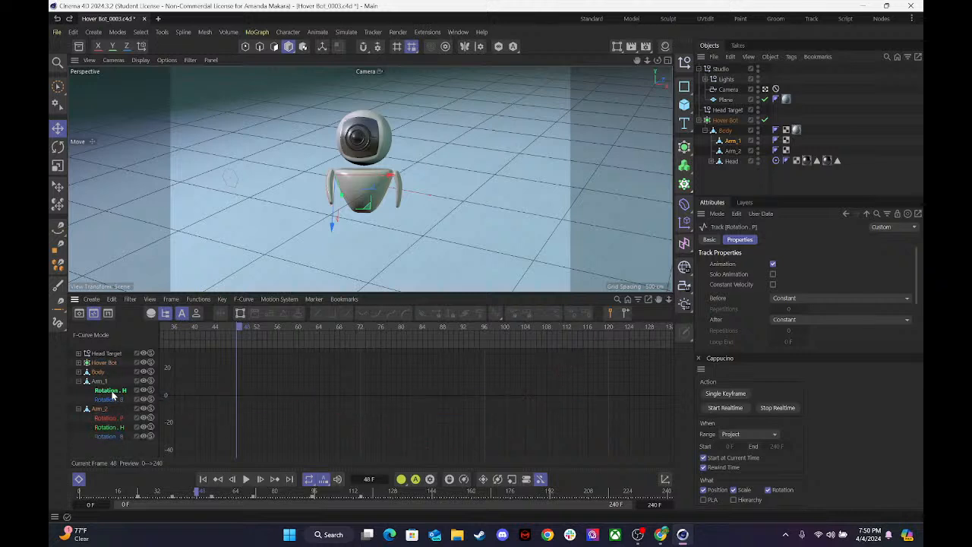
key("ctrl+z")
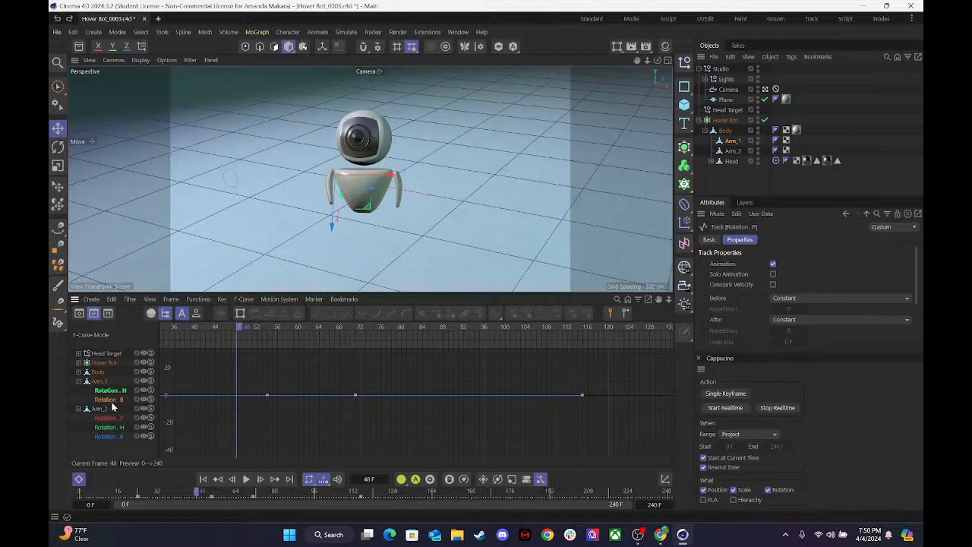
Display Arm_1's heading and bank curves together and play back the animation to check the arm motion.
key("ctrl+y")
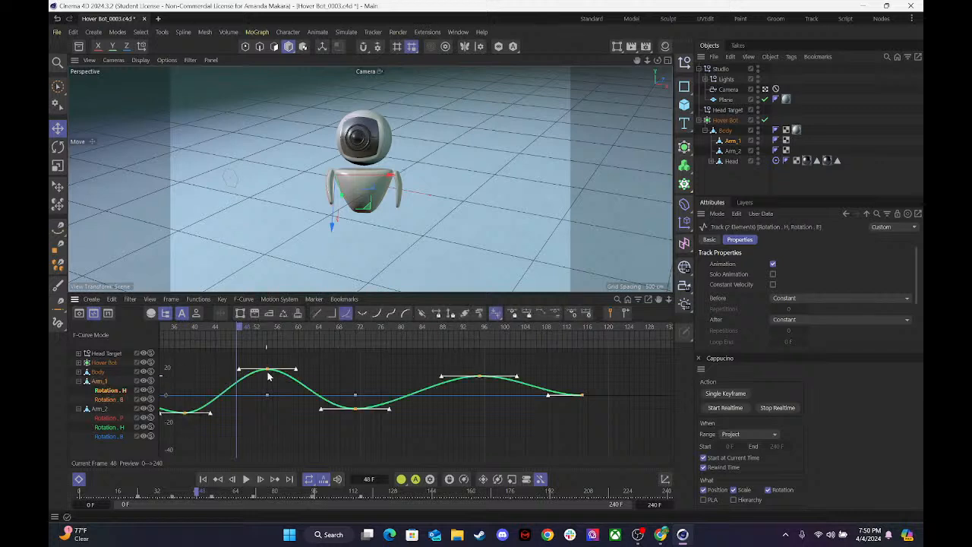
key("F8")
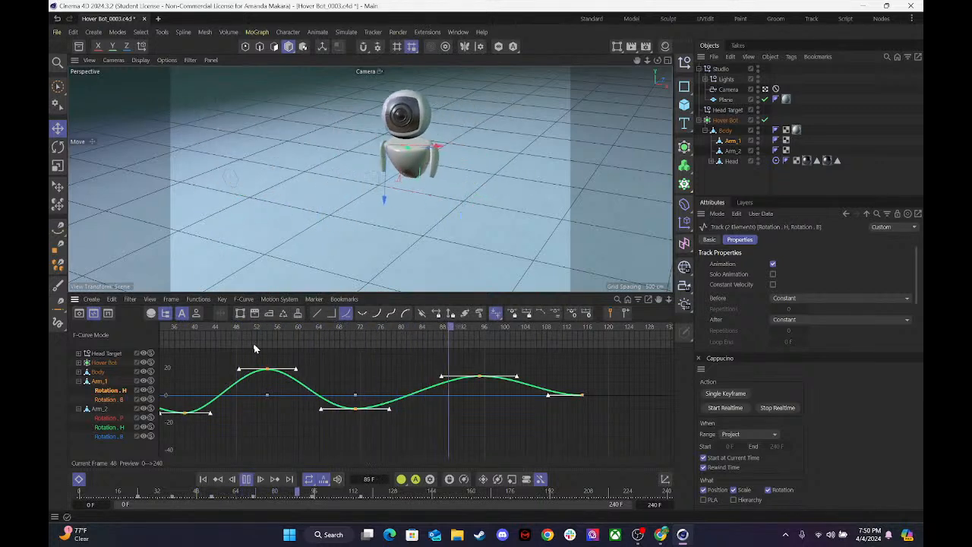
key("F8")
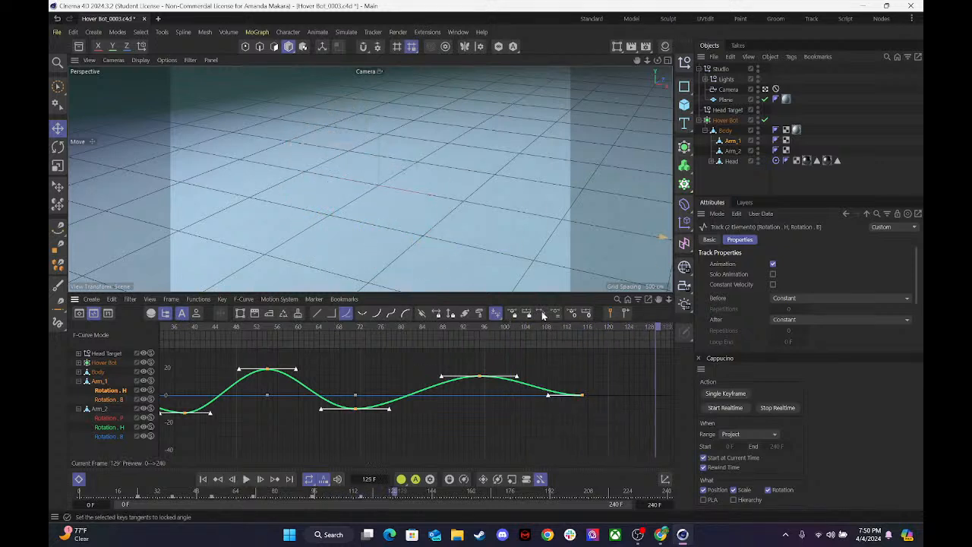
At frame 24, add a pitch rotation keyframe to Arm_1 and adjust the pitch to about -64.13°.
left_click_drag(498, 325, 299, 348)
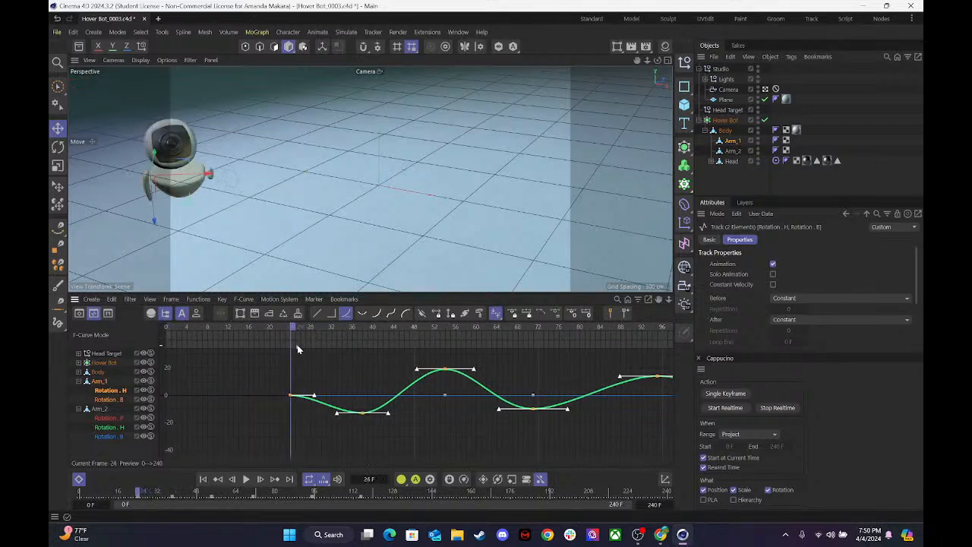
left_click(226, 416)
left_click(107, 385)
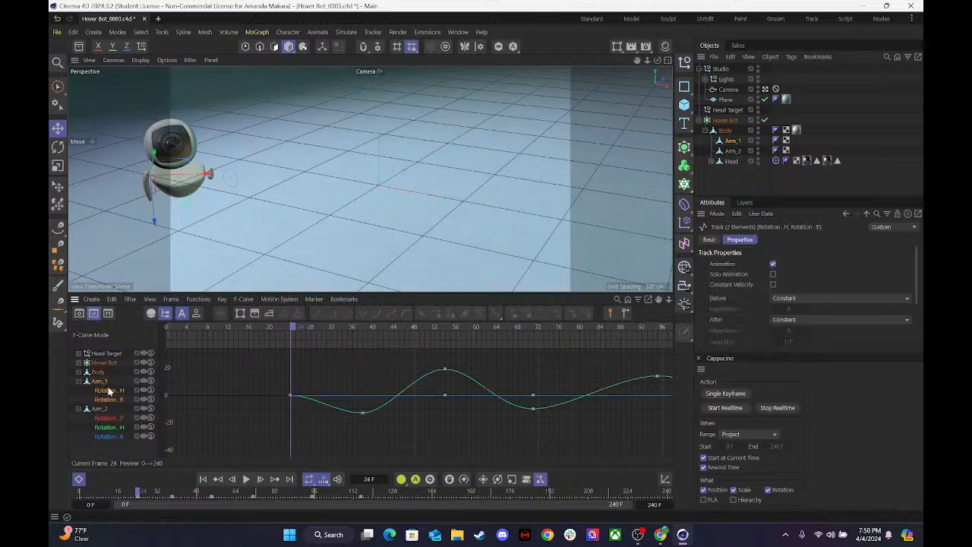
left_click(732, 142)
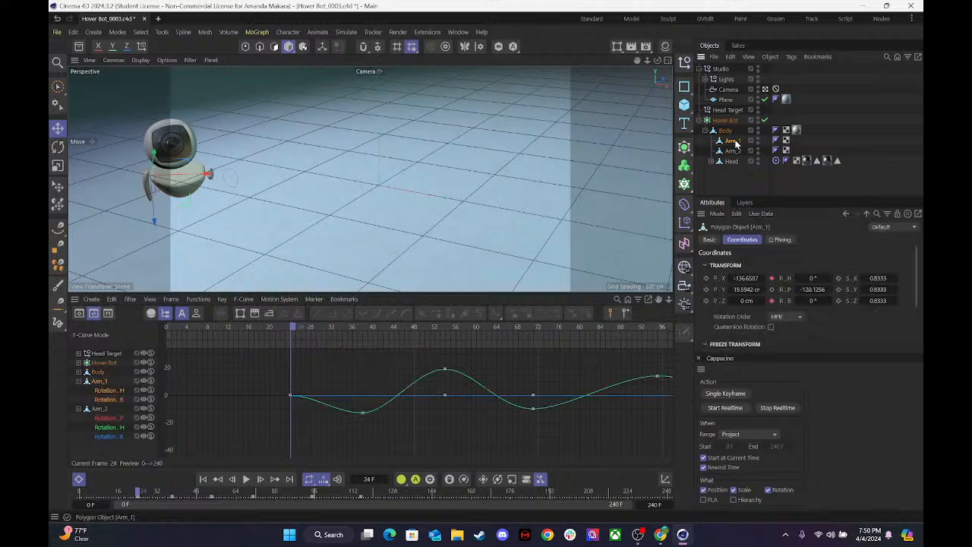
left_click(772, 289)
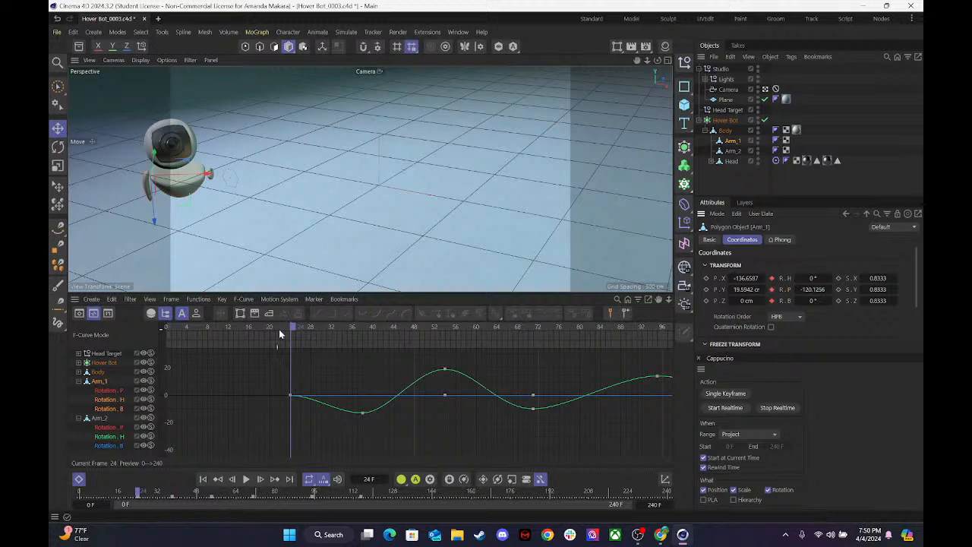
left_click_drag(300, 327, 292, 341)
left_click_drag(829, 289, 830, 289)
At frame 38, set Arm_1's pitch to about -93.13° and keyframe it.
left_click_drag(356, 329, 364, 326)
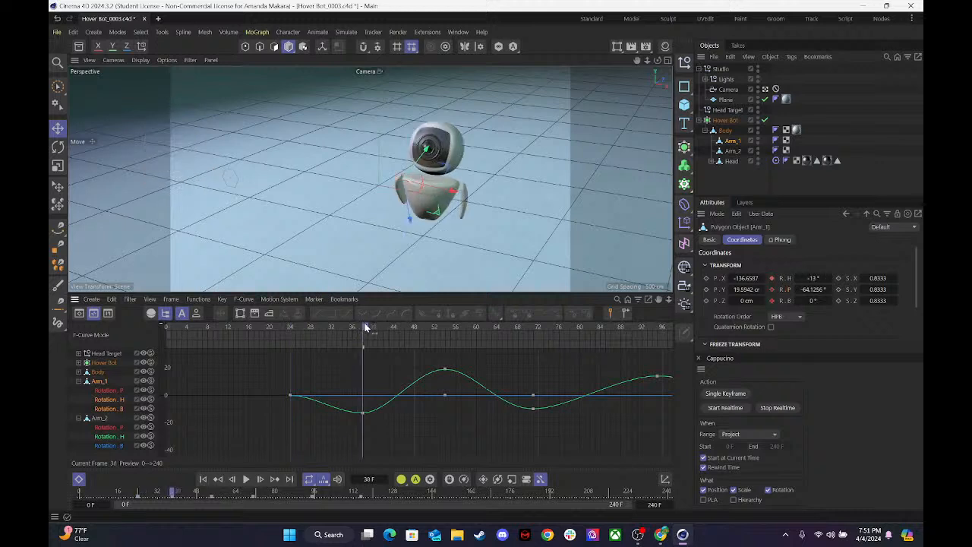
left_click_drag(812, 289, 803, 289)
left_click(772, 289)
At frame 54, set Arm_1's pitch rotation to -90°.
left_click(443, 331)
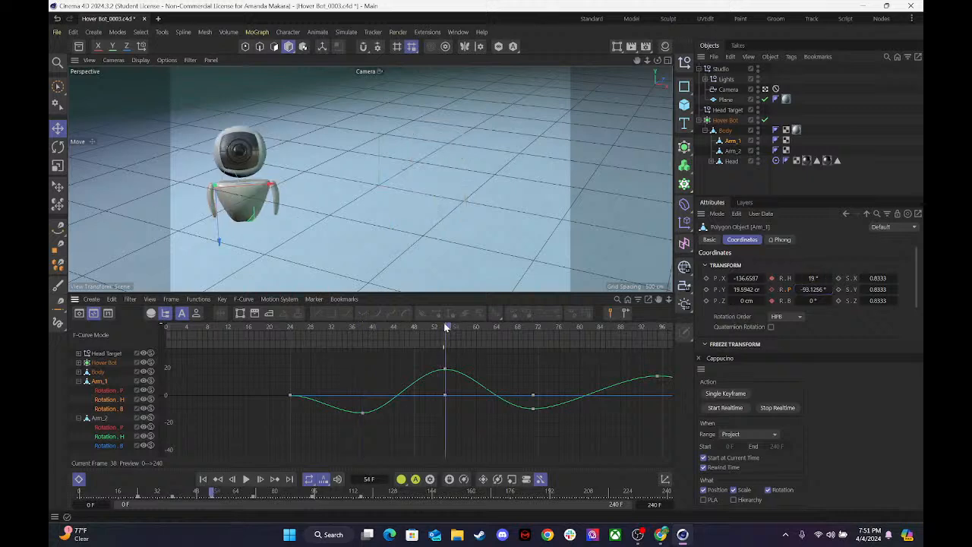
mouse_move(810, 289)
left_mouse_down()
mouse_move(822, 289)
mouse_move(810, 290)
left_mouse_up()
left_click(812, 289)
key("BackSpace")
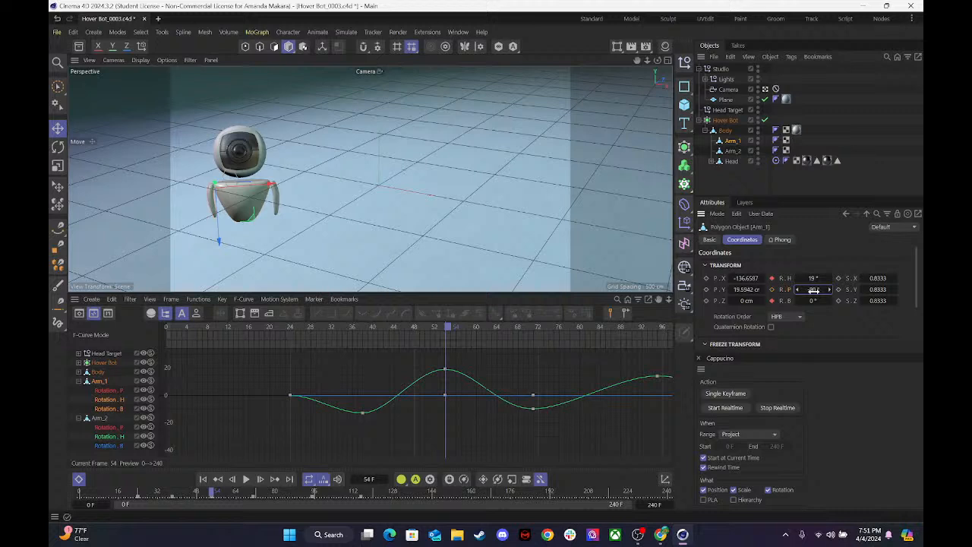
key("Return")
At frame 71, set Arm_1's pitch rotation to -113° and keyframe it.
left_click_drag(469, 331, 533, 335)
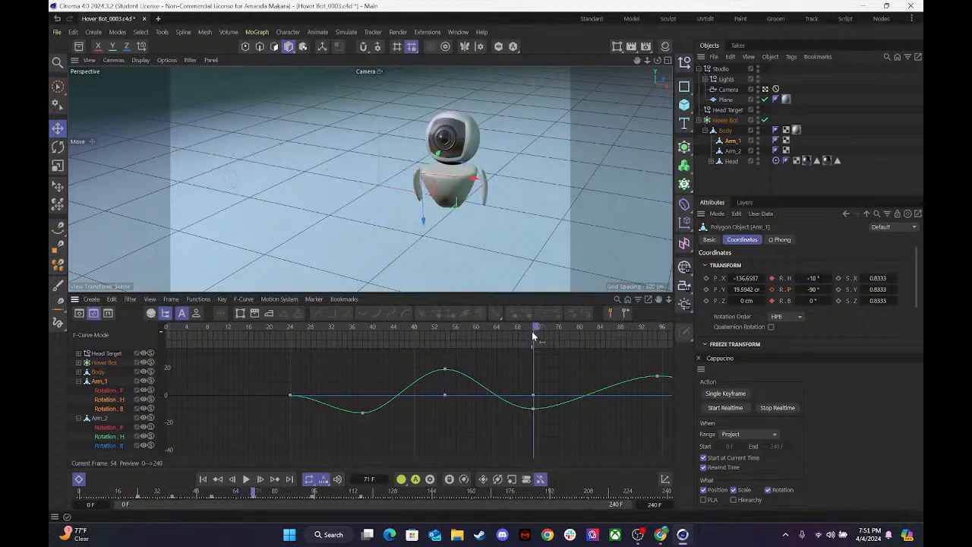
left_click(771, 289)
mouse_move(814, 290)
left_mouse_down()
mouse_move(824, 289)
mouse_move(796, 289)
left_mouse_up()
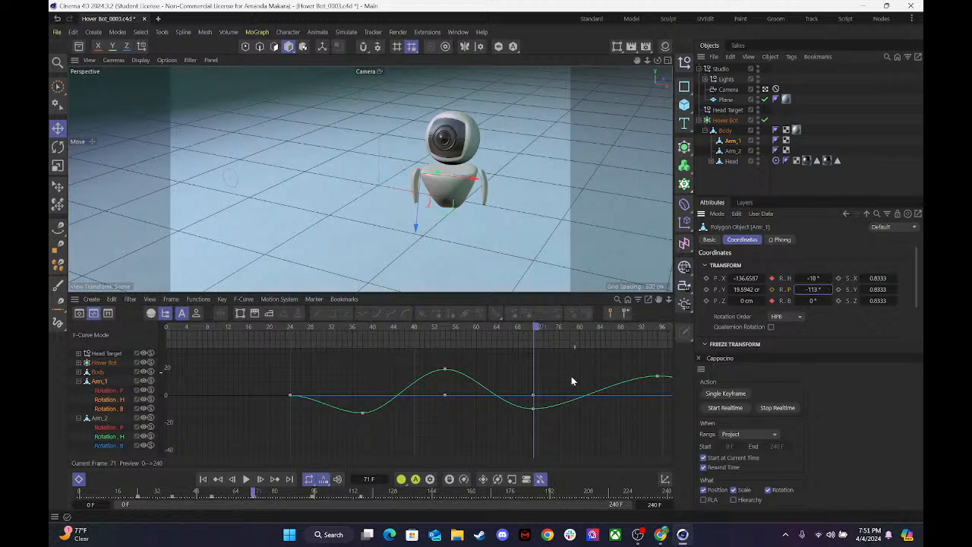
left_click(772, 290)
At frame 95, set Arm_1's pitch rotation to -138° and keyframe it.
left_click_drag(544, 334, 662, 333)
key("h")
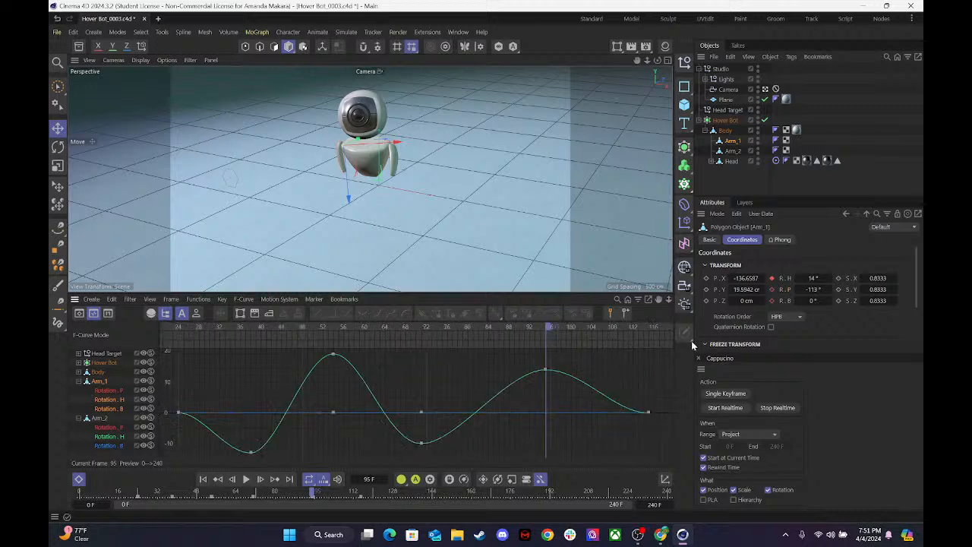
left_click_drag(813, 289, 809, 290)
left_click(773, 291)
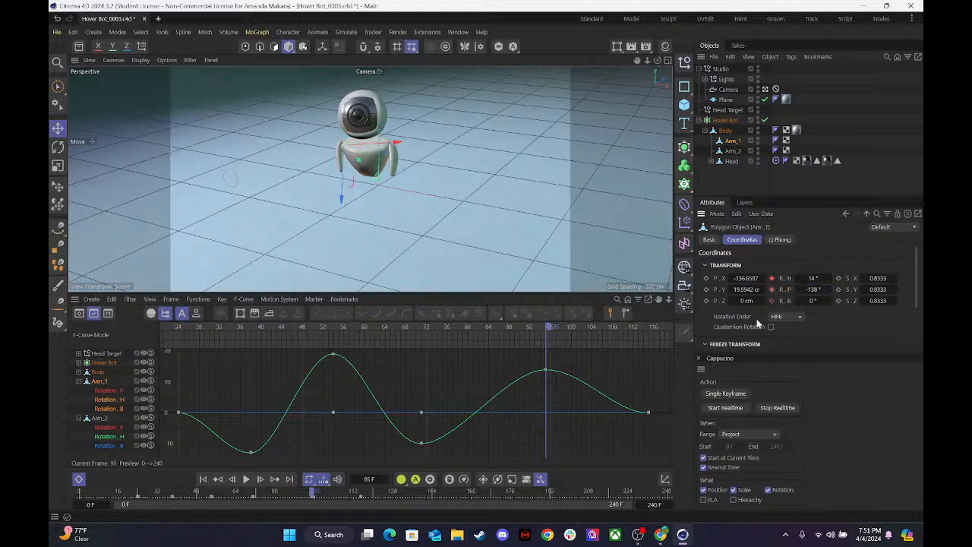
At frame 115, set Arm_1's pitch rotation to -74° and keyframe it.
left_click_drag(554, 326, 652, 328)
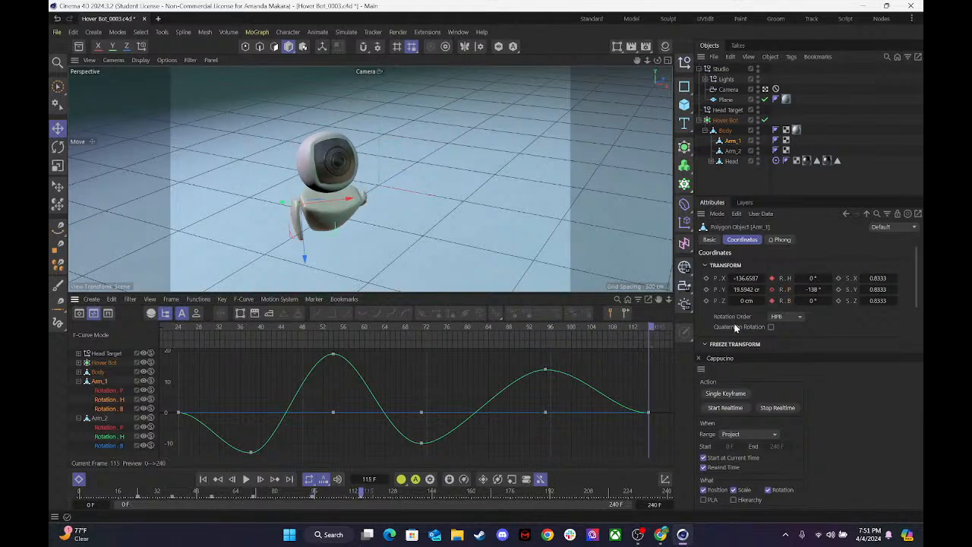
left_click_drag(819, 292, 849, 292)
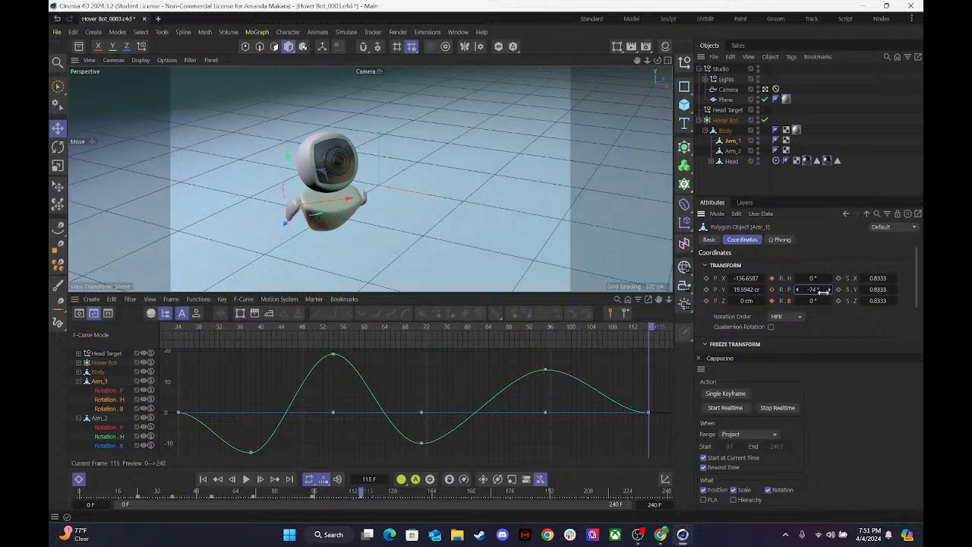
left_click(772, 289)
Play back the animation from the early frames to check Arm_1's pitch movement.
left_click_drag(612, 321, 287, 364)
key("space")
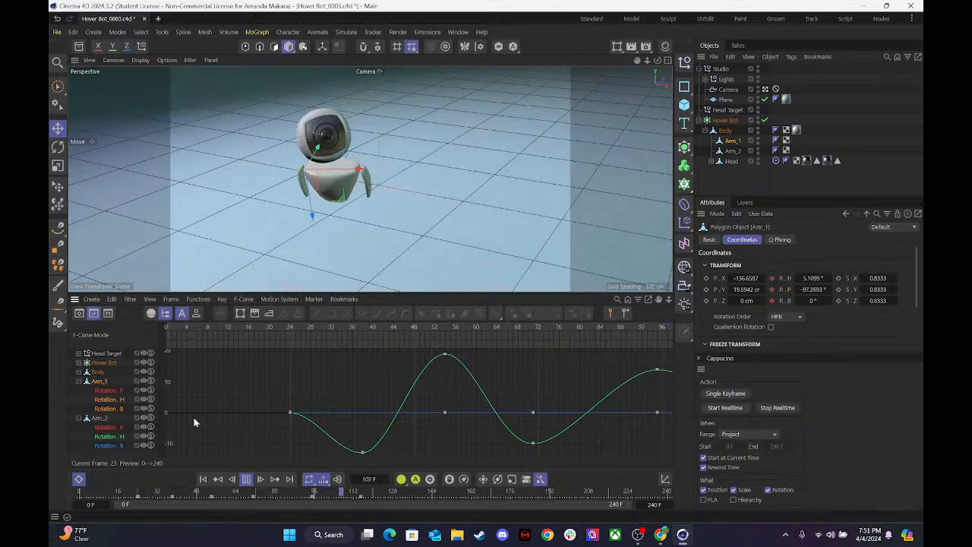
key("space")
Display Arm_1's pitch, heading and bank curves together, framed in full, with the animation at frame 27.
left_click(116, 399)
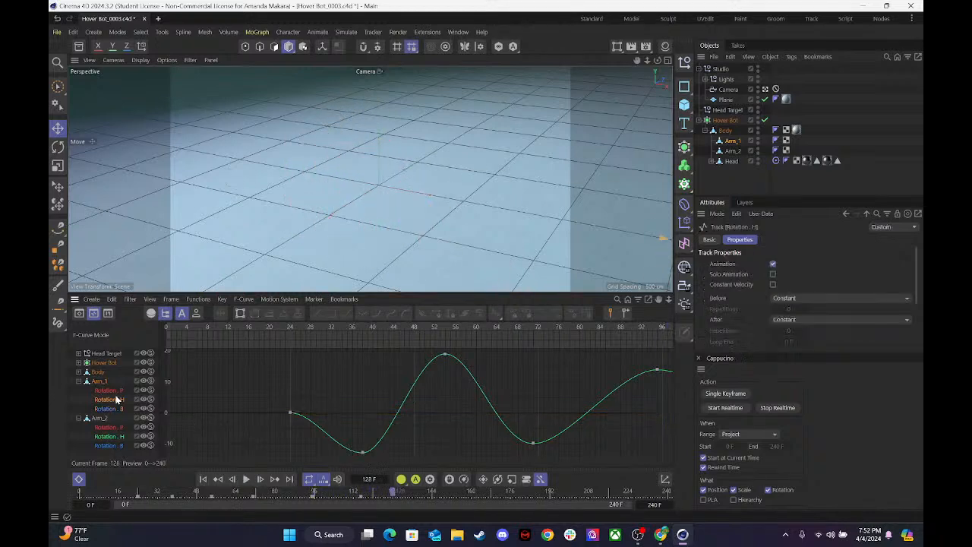
left_click(107, 390)
left_click(105, 383)
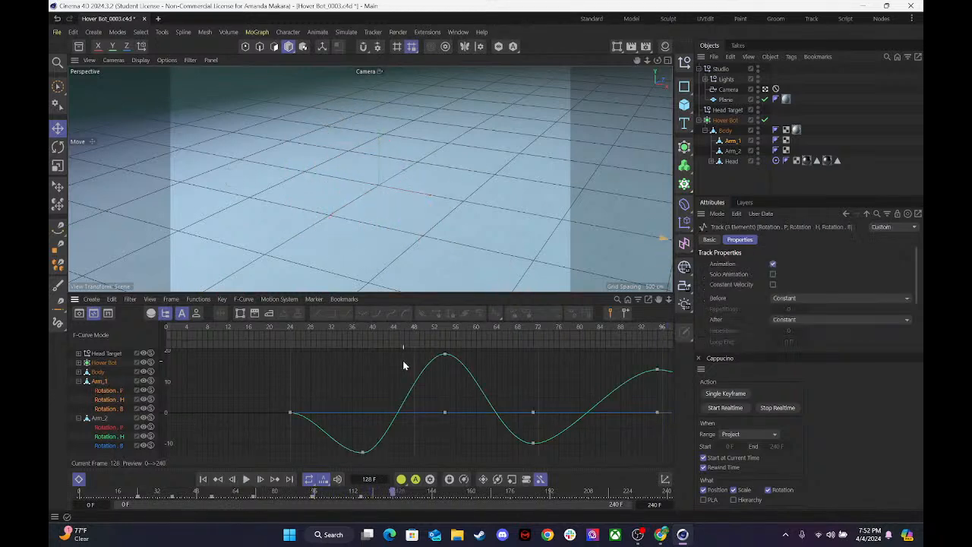
mouse_move(318, 326)
left_mouse_down()
mouse_move(293, 329)
mouse_move(412, 326)
mouse_move(307, 342)
left_mouse_up()
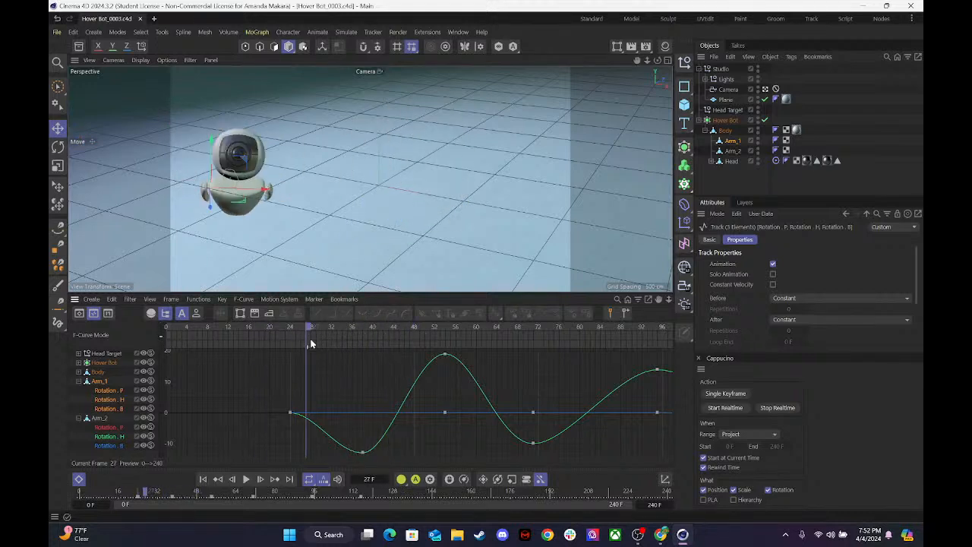
key("h")
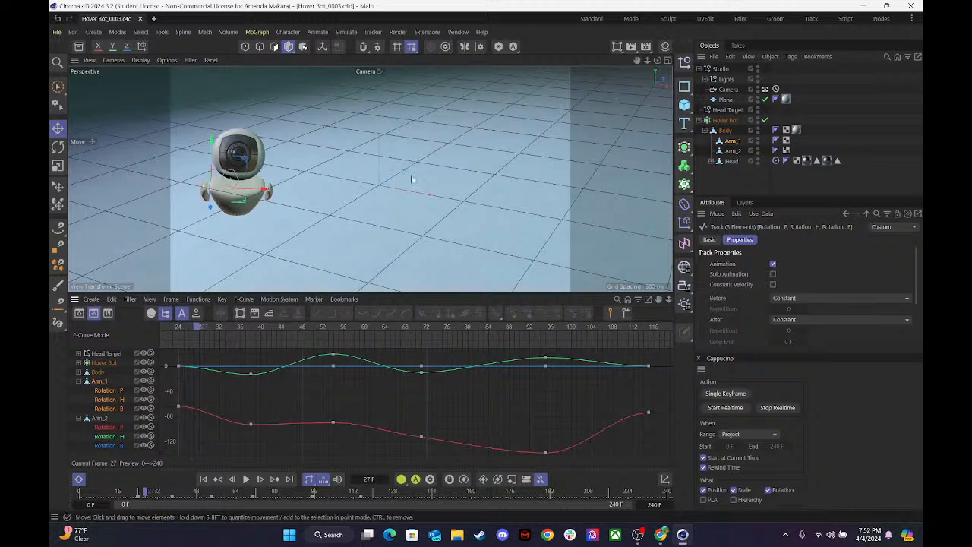
Enlarge the camera view over the timeline and play the animation from frame 0 to review the arm motion.
left_click(667, 60)
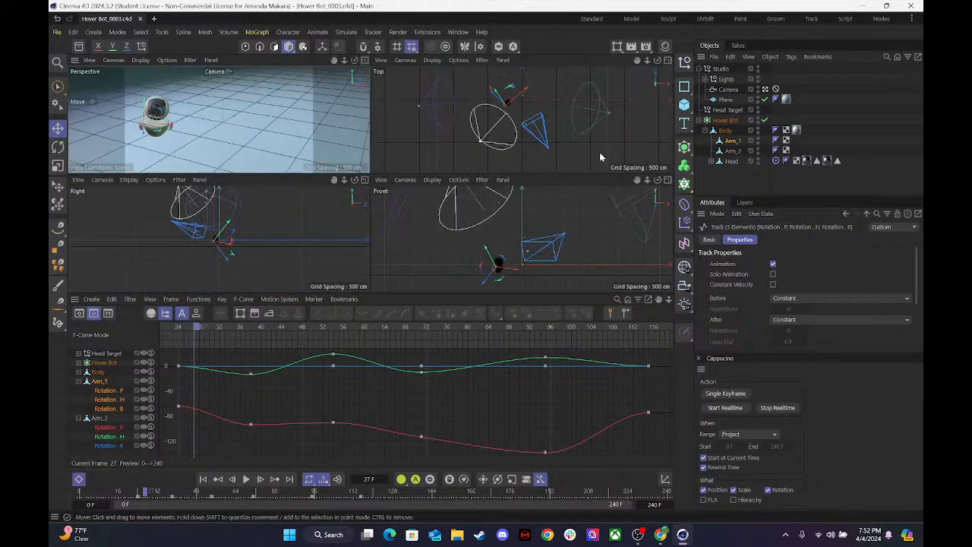
left_click(365, 60)
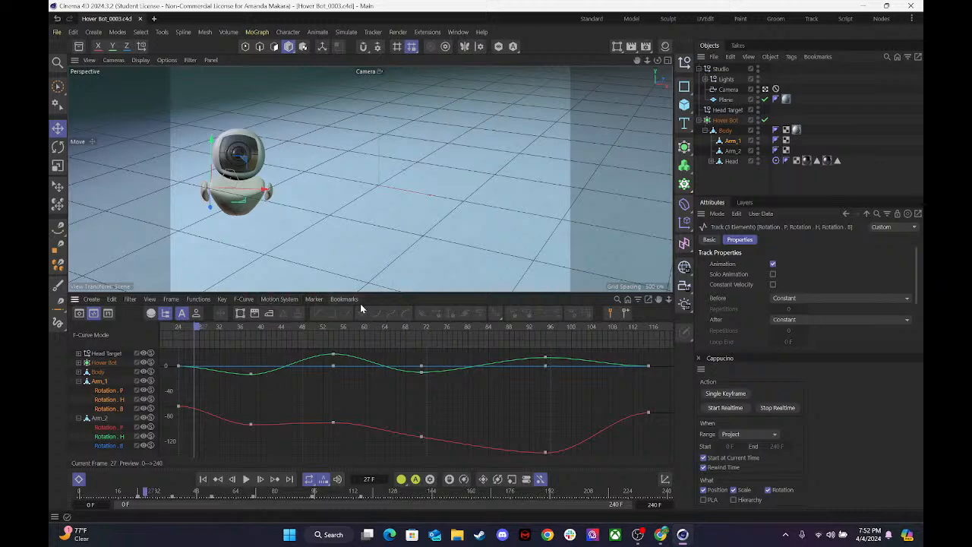
left_click_drag(379, 293, 380, 403)
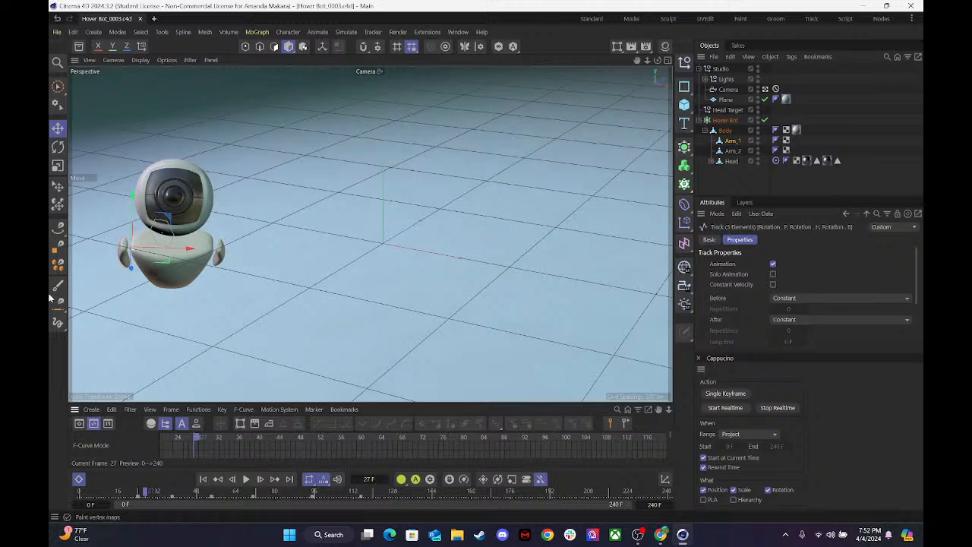
left_click_drag(177, 438, 66, 450)
key("F8")
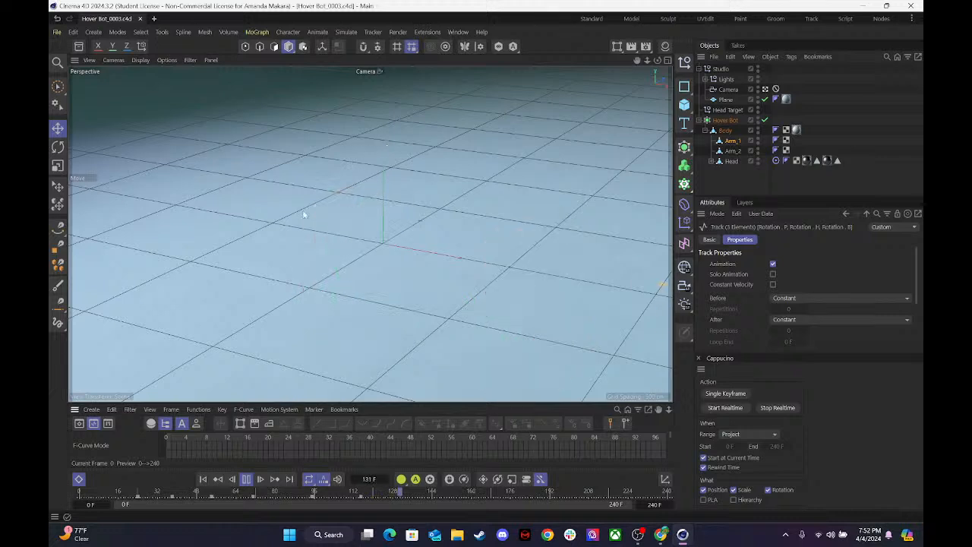
key("F8")
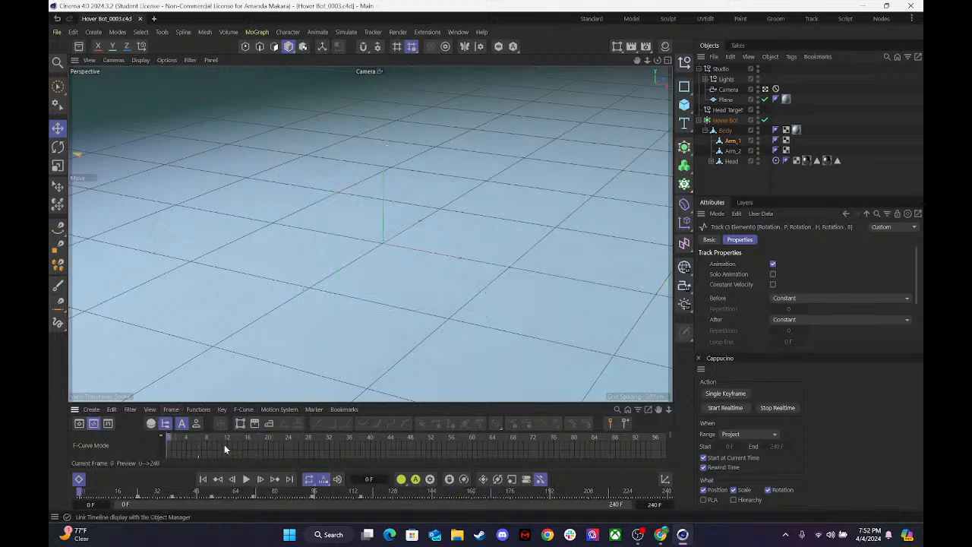
left_click_drag(200, 490, 94, 498)
key("F8")
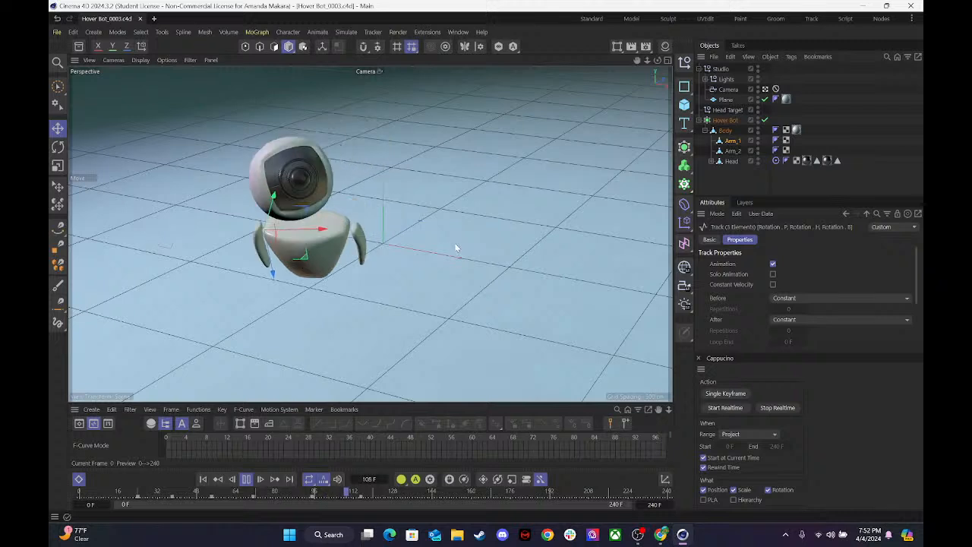
key("F8")
Select the Hover Bot, enlarge the F-curve area, collapse the arm tracks and frame only its Position X curve.
left_click(725, 121)
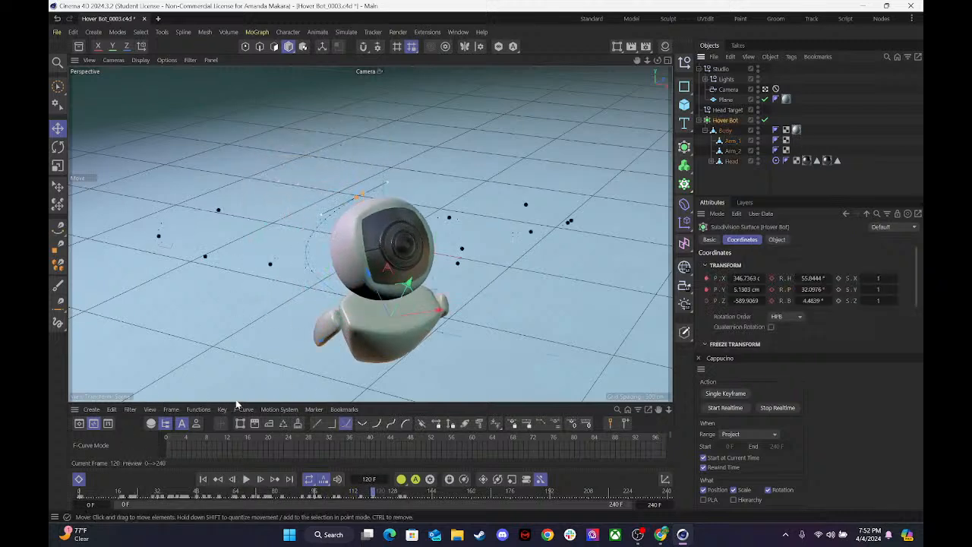
left_click_drag(238, 403, 263, 269)
left_click(78, 356)
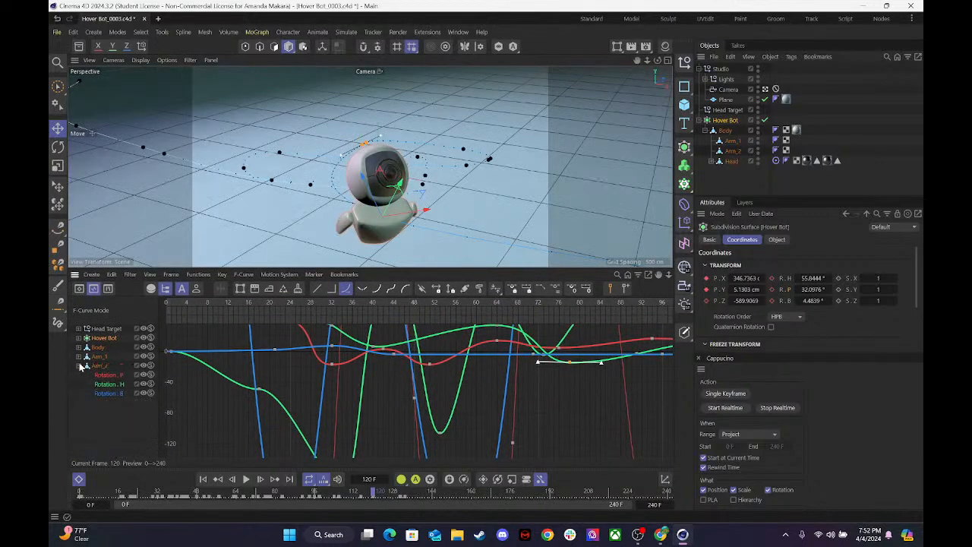
left_click(78, 366)
left_click(83, 345)
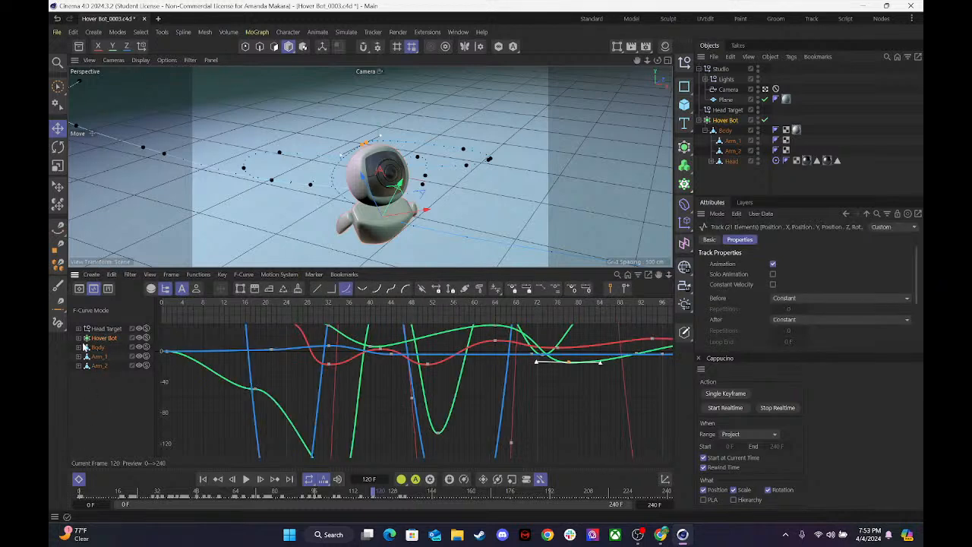
left_click(77, 339)
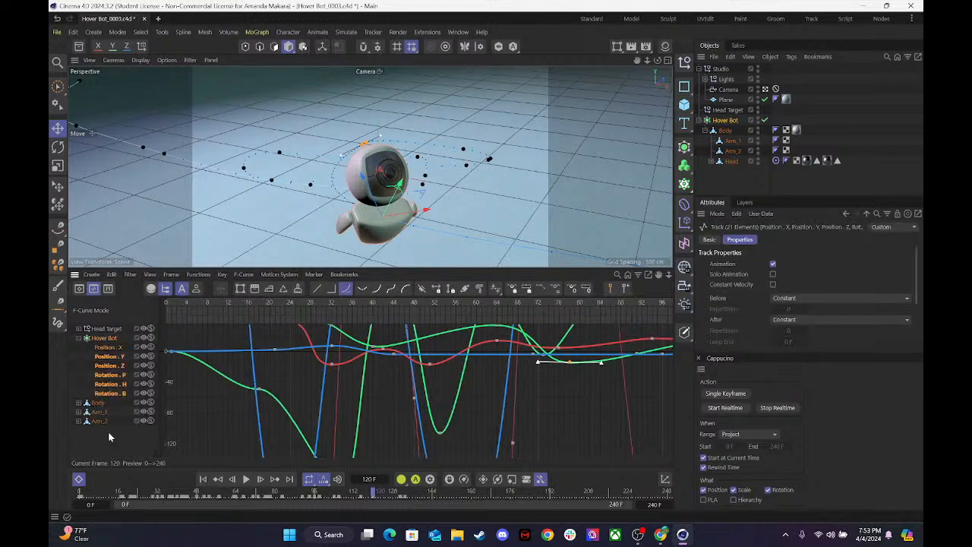
left_click(108, 348)
left_click(109, 349)
key("h")
On the Position X curve, raise the frame 57 key, shift the frame 37 key to about frame 41, and lower the six middle keys together.
left_click_drag(270, 308, 382, 320)
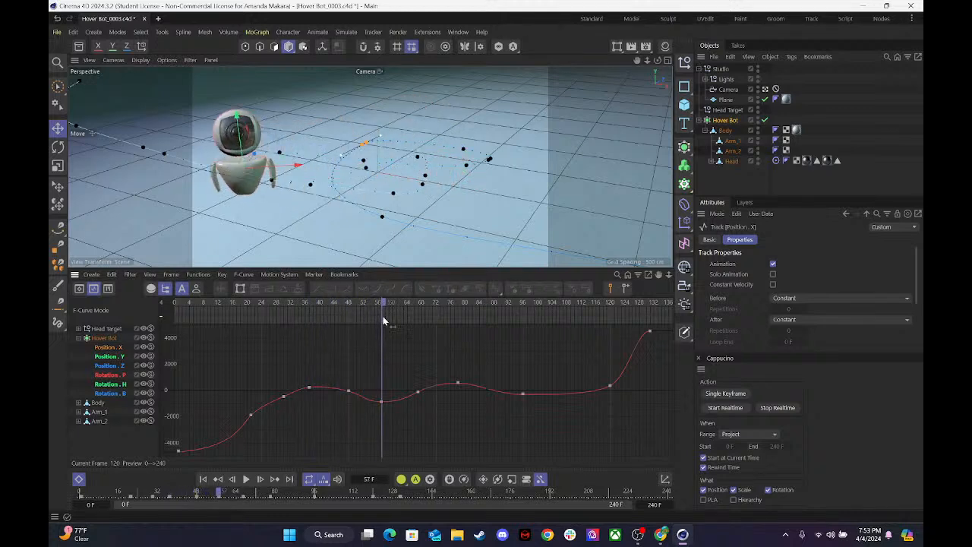
left_click_drag(372, 399, 323, 394)
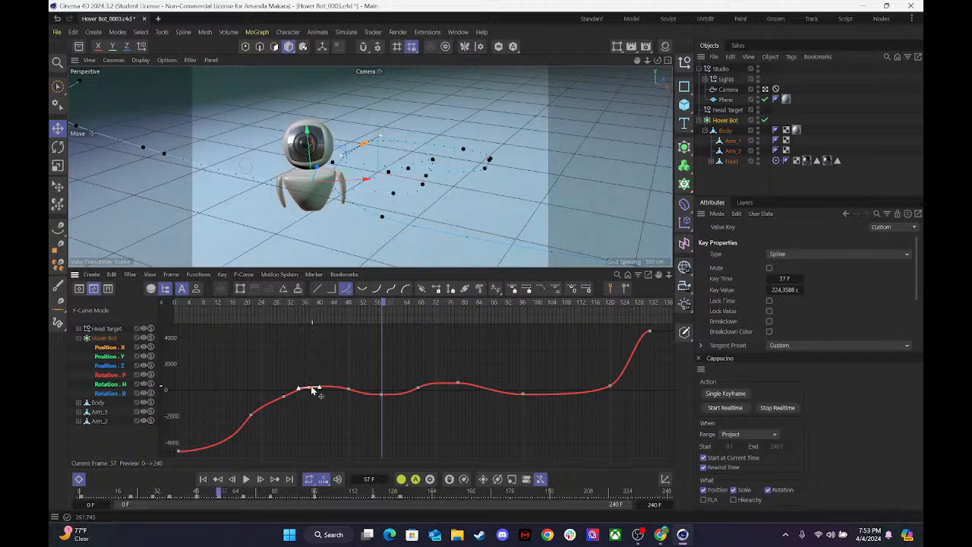
left_click_drag(312, 388, 332, 386)
left_click_drag(307, 351, 571, 419)
left_click_drag(311, 386, 328, 395)
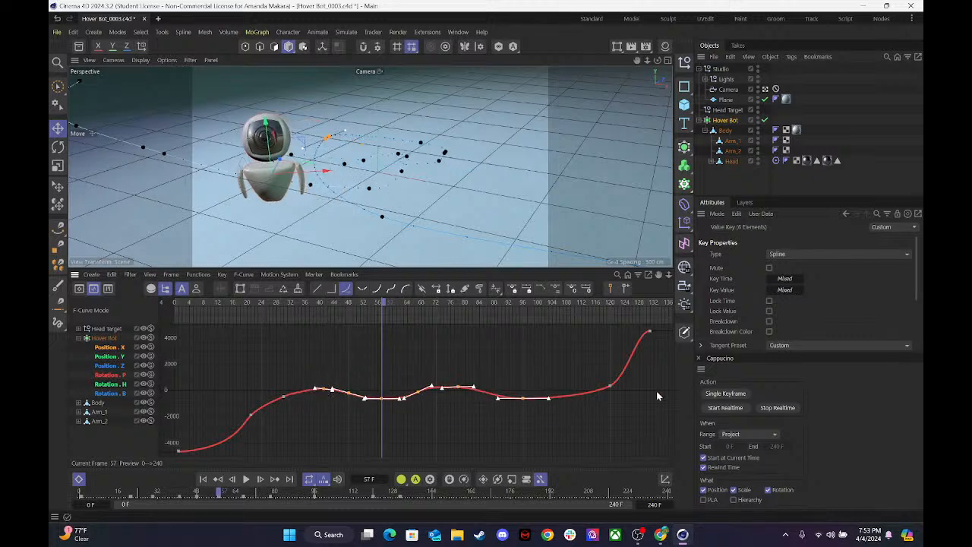
Adjust the frame 120 key of Position X and move the curve's last key to frame 133 with a value of about 3253.55.
left_click_drag(670, 390, 583, 311)
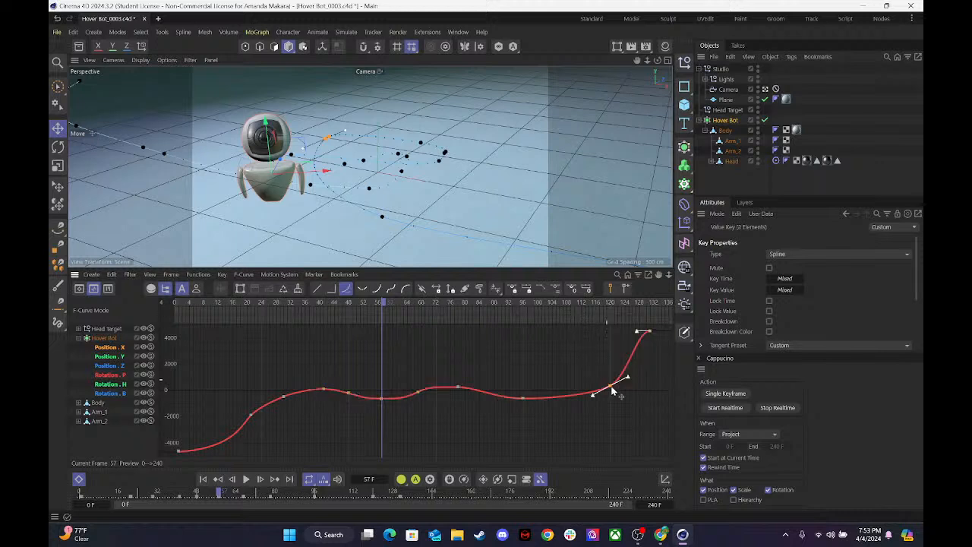
left_click_drag(605, 384, 613, 389)
left_click(649, 332)
mouse_move(649, 337)
left_mouse_down()
mouse_move(658, 347)
mouse_move(651, 349)
left_mouse_up()
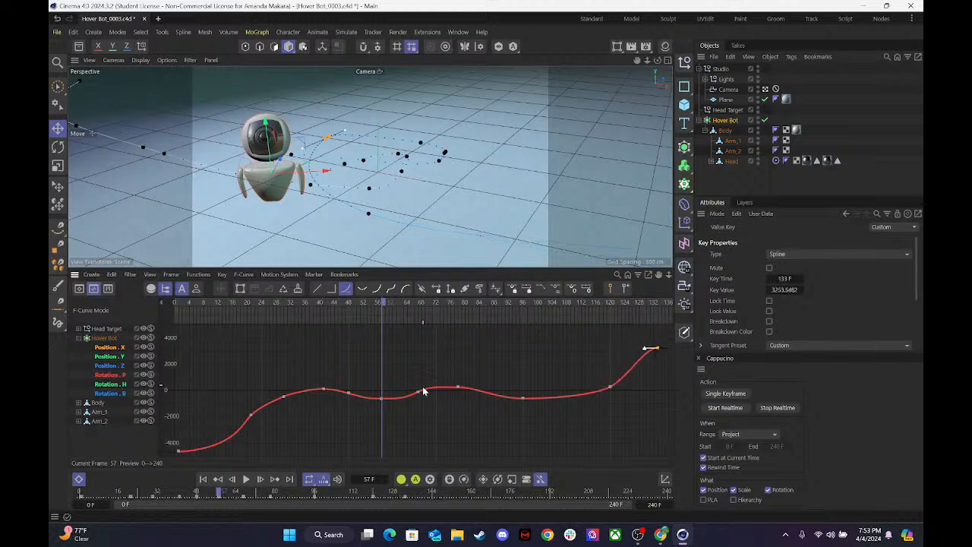
Smooth the Position X dip by adjusting the keys at frames 57, 67 and 48, setting the frame 48 key to about -217.67.
left_click(383, 398)
left_click_drag(384, 400, 412, 394)
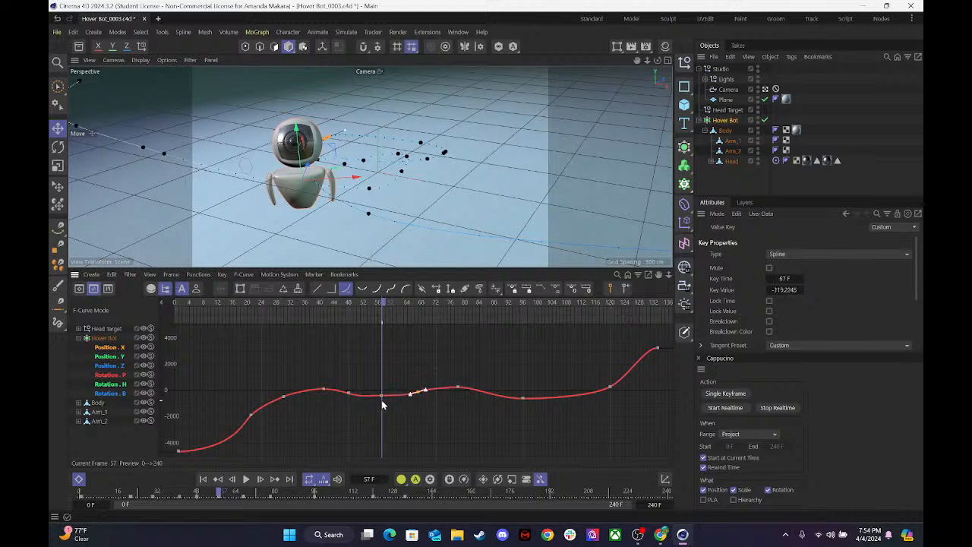
left_click(382, 395, "ctrl")
left_click_drag(368, 395, 371, 395)
left_click(347, 393)
left_click_drag(362, 401, 357, 396)
Play the animation from the start and move the Position X key near frame 96 to frame 97 at about -461.61.
left_click_drag(368, 302, 174, 328)
key("F8")
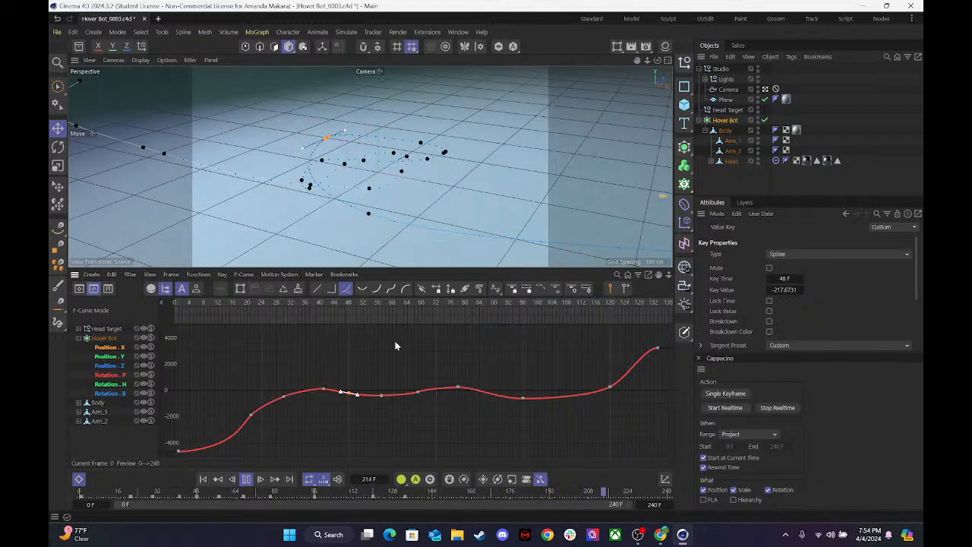
left_click(523, 396)
left_click_drag(527, 394, 527, 397)
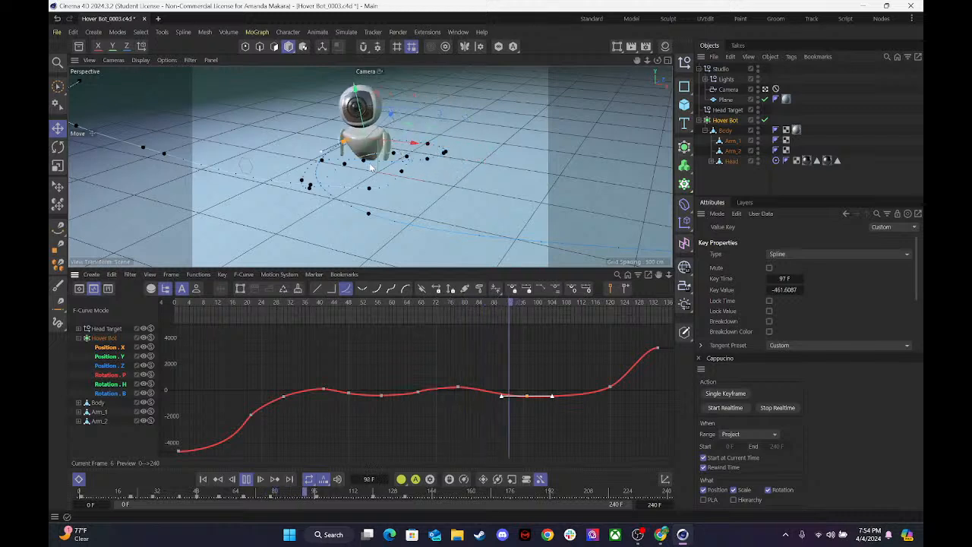
key("space")
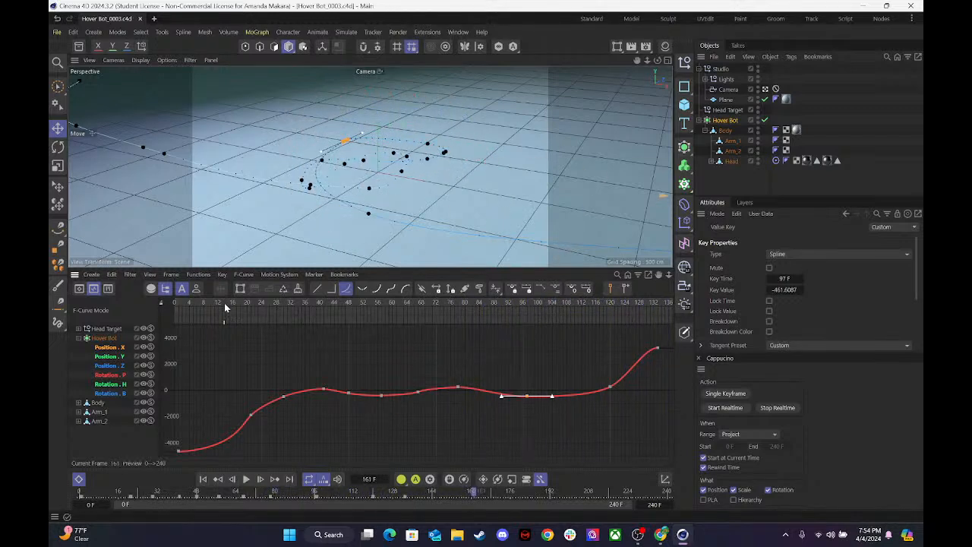
Return to frame 0, close the Cappucino panel and show the perspective viewport's Effects settings in an enlarged attributes area.
left_click_drag(224, 306, 130, 306)
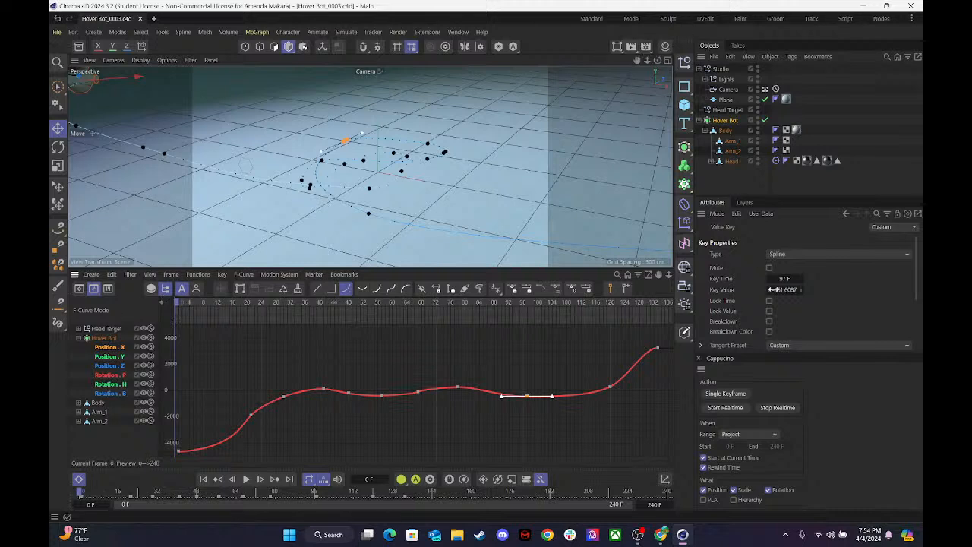
key("shift+v")
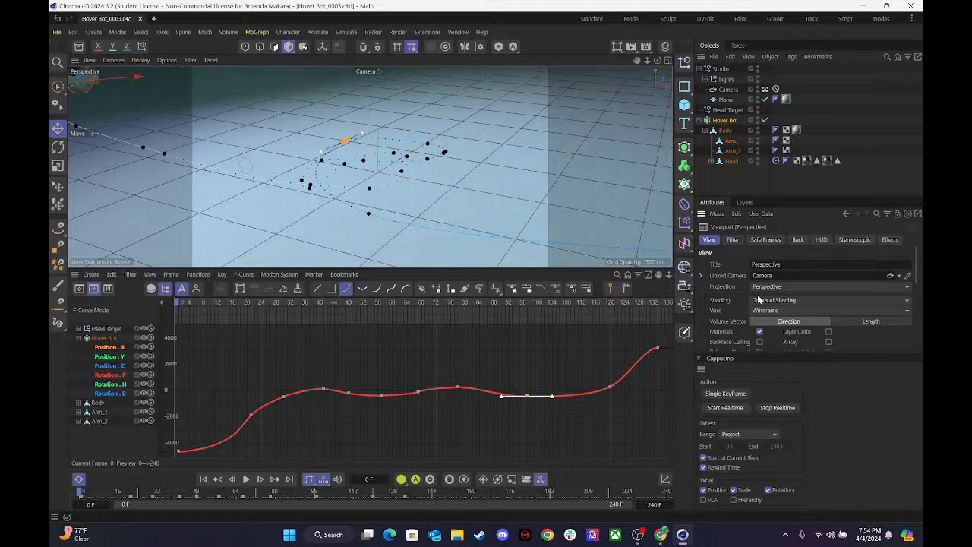
left_click(699, 358)
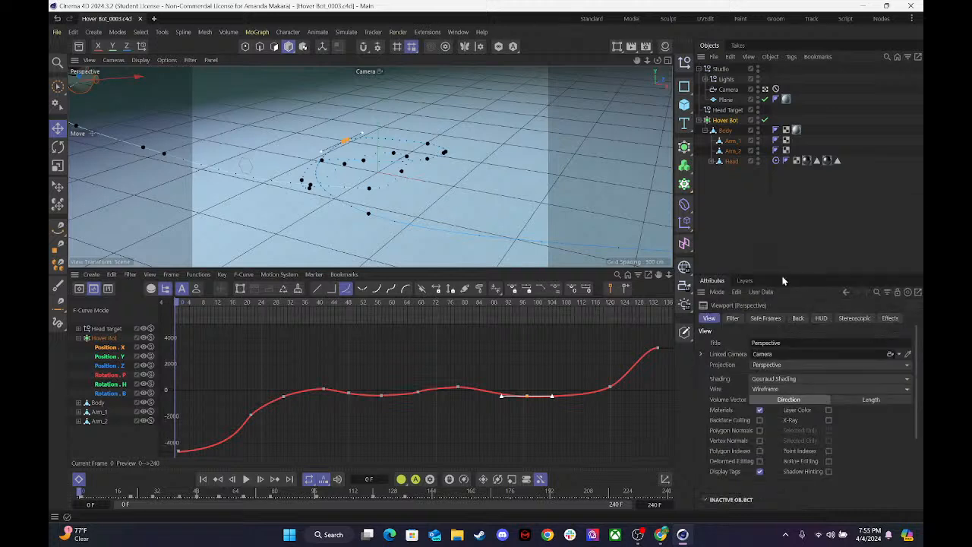
left_click_drag(782, 275, 873, 189)
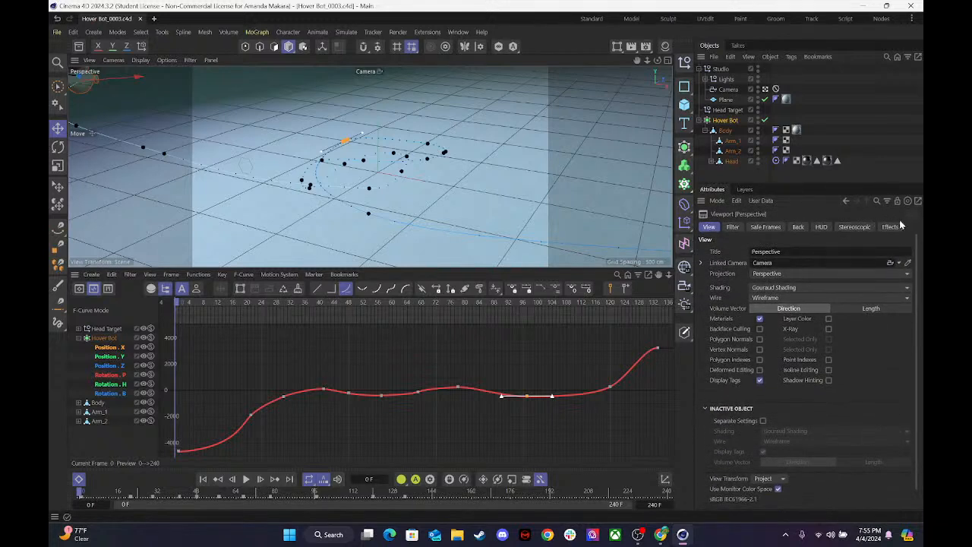
left_click(890, 226)
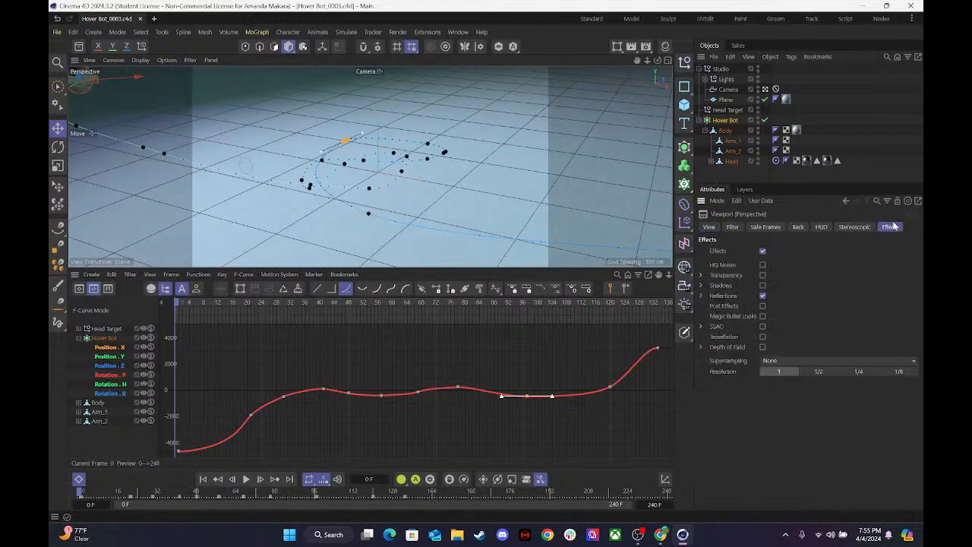
Enable HQ Noises, Transparency, Shadows and SSAO for the perspective viewport, and enlarge the viewport over the F-curve area.
left_click(762, 275)
left_click(700, 326)
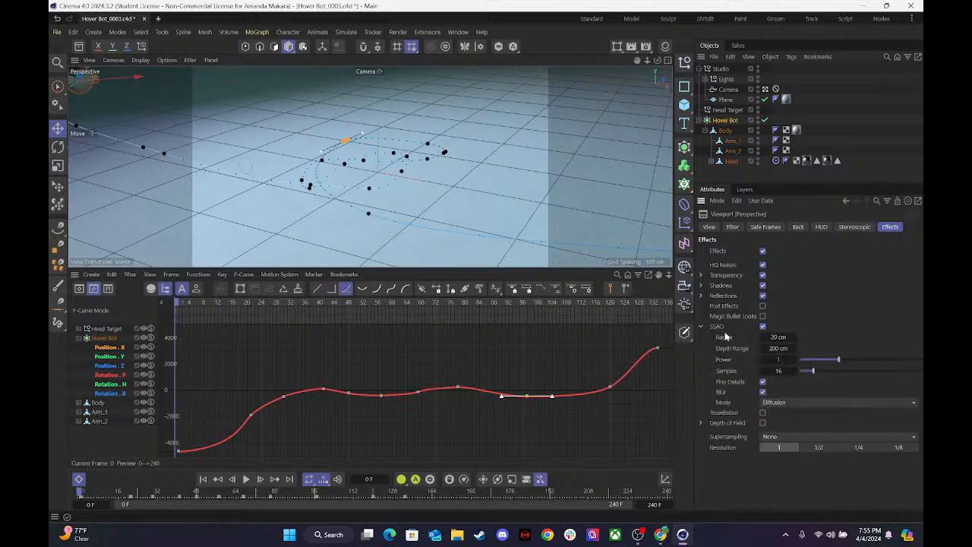
left_click(701, 327)
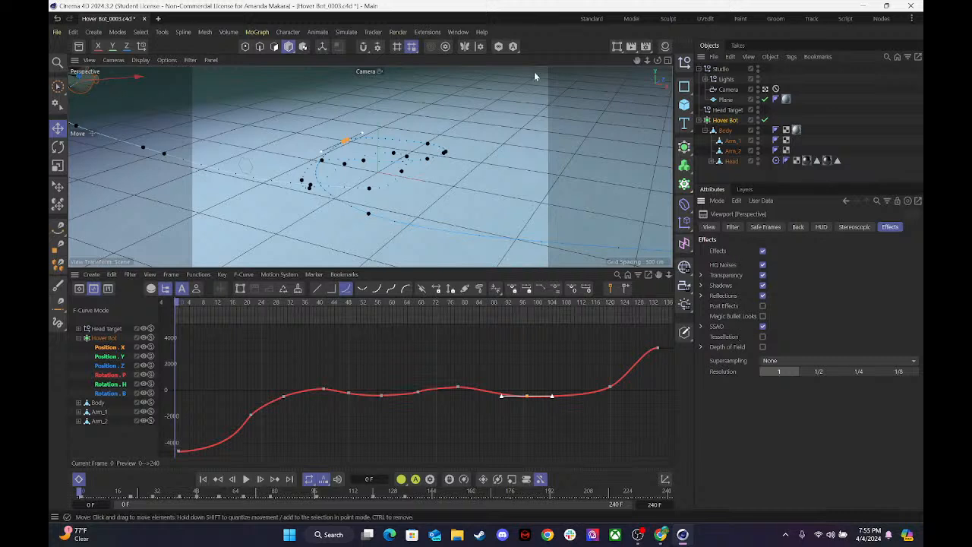
scroll(391, 137, "up", 5)
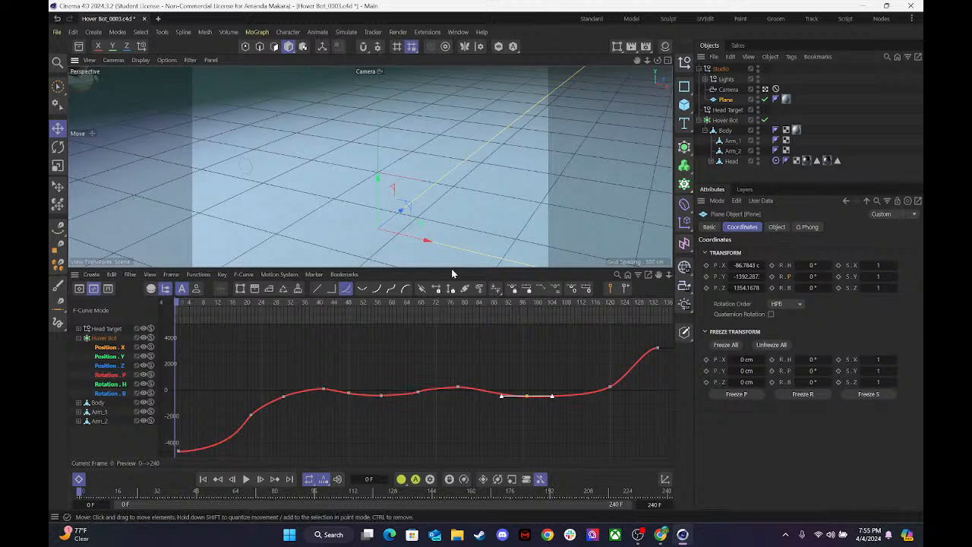
left_click_drag(451, 268, 451, 403)
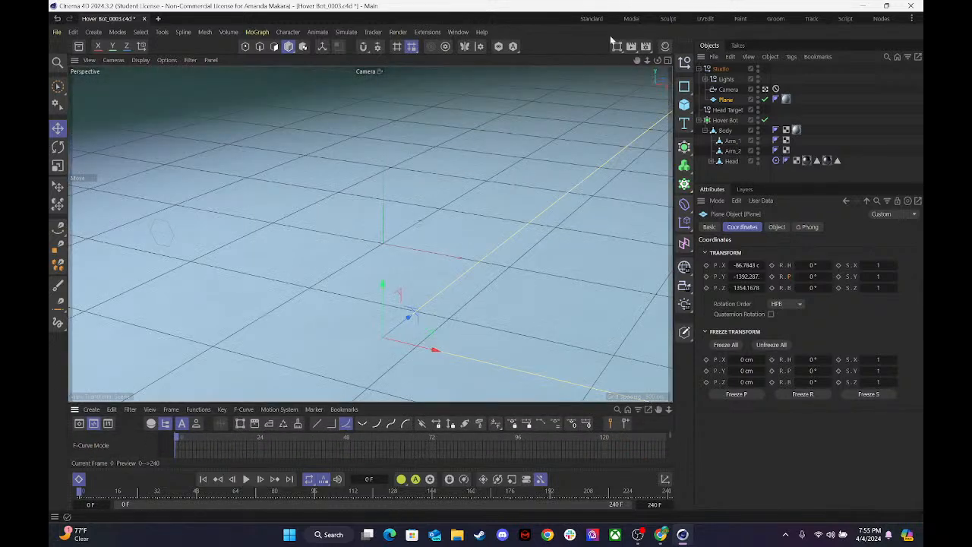
Check the output size and frame range in the render settings, and minimize the window.
left_click(647, 47)
left_click_drag(661, 49, 343, 84)
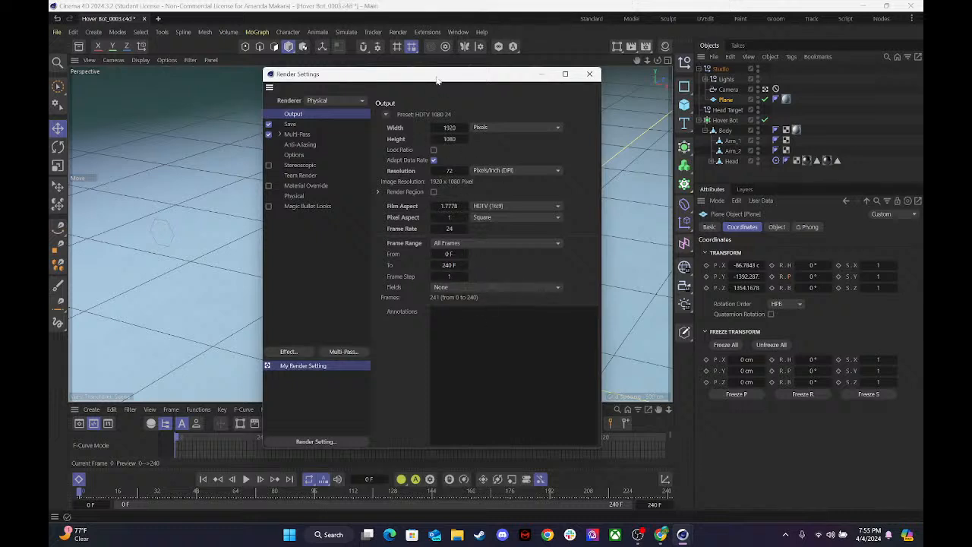
left_click(542, 76)
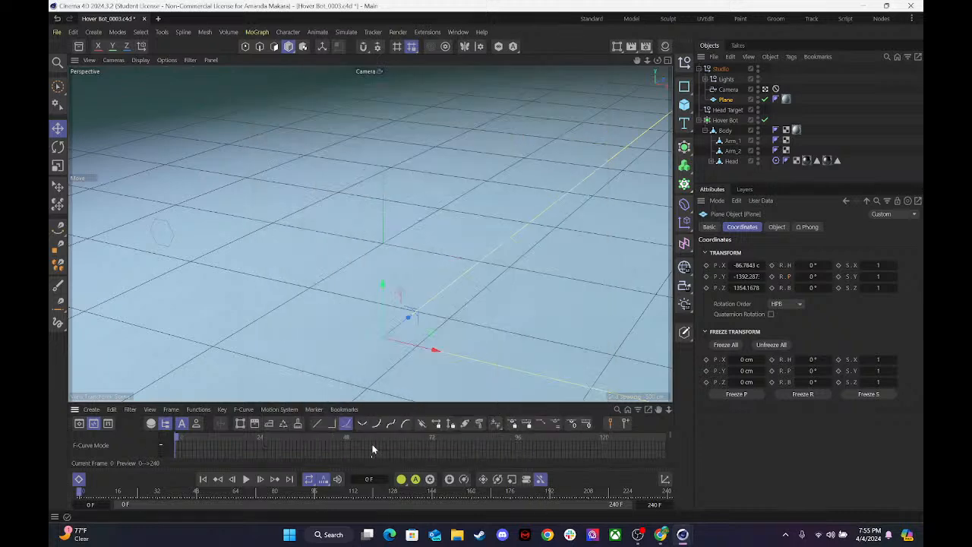
Scrub the timeline to frame 130, set the project's Time Max to 140 F and save the project.
left_click_drag(183, 435, 640, 446)
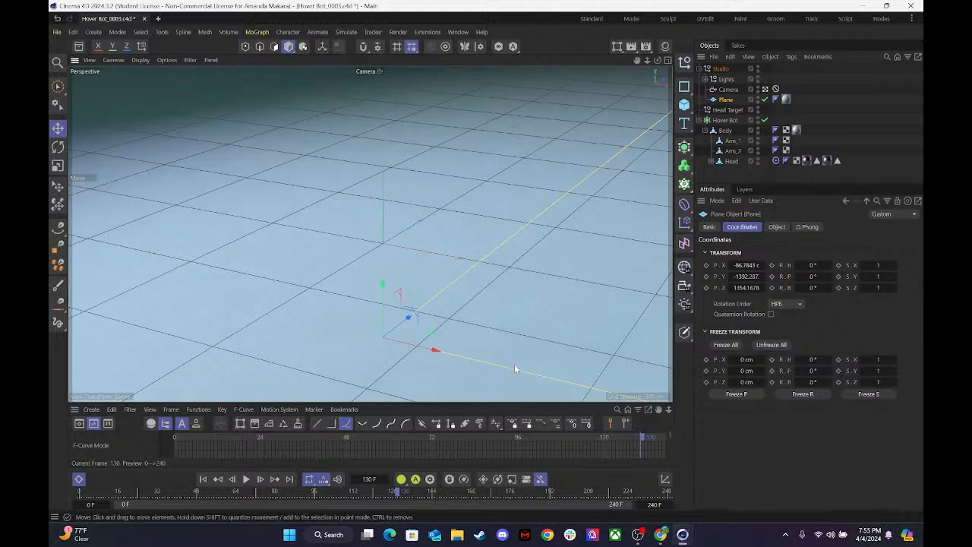
key("ctrl+d")
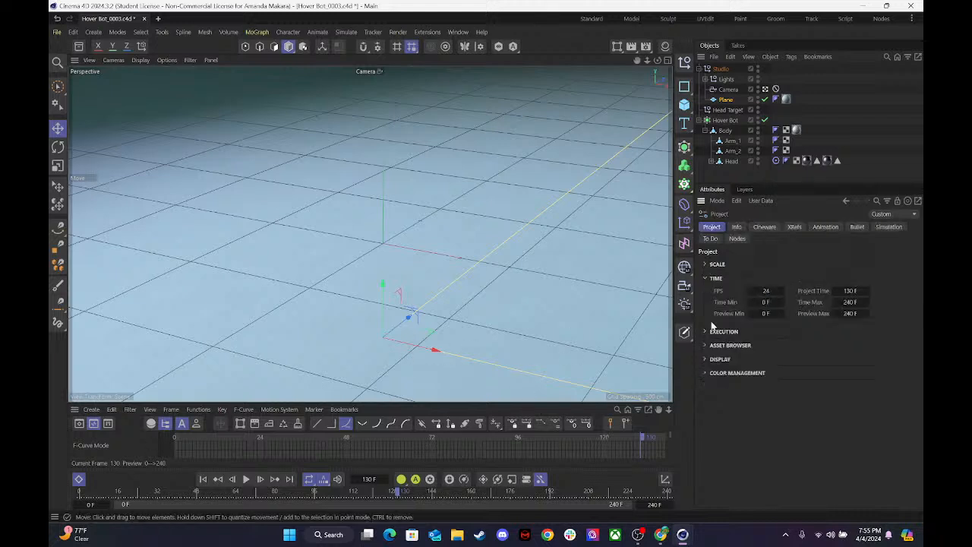
left_click(850, 302)
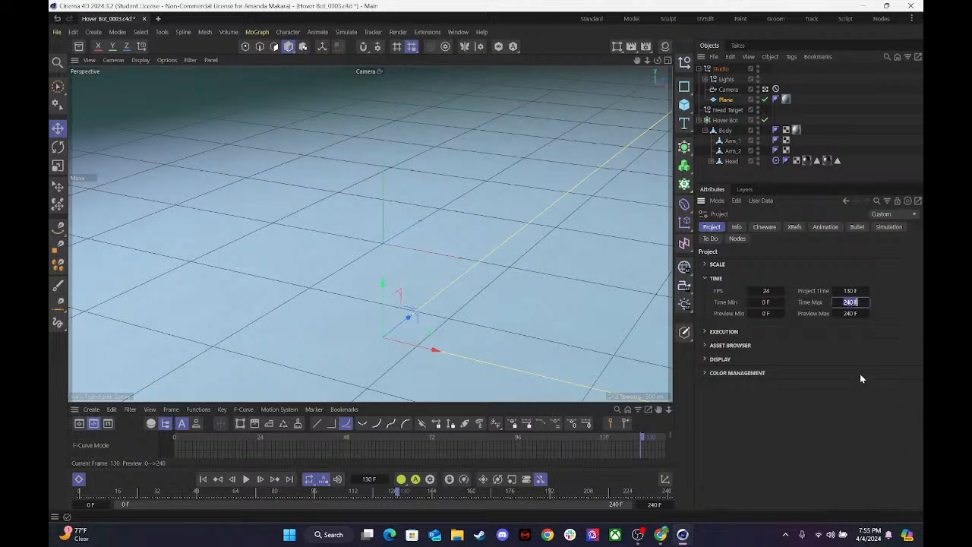
type("140")
key("Return")
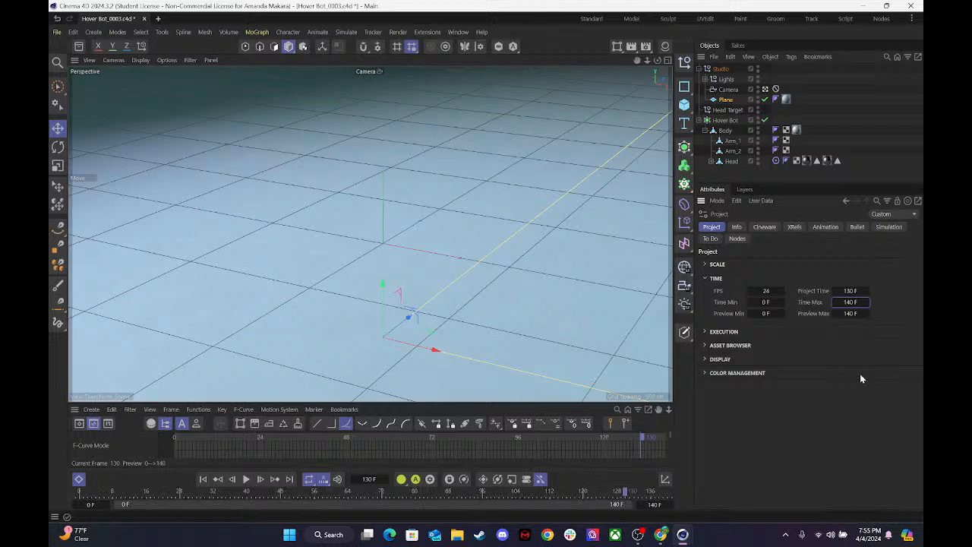
key("ctrl+s")
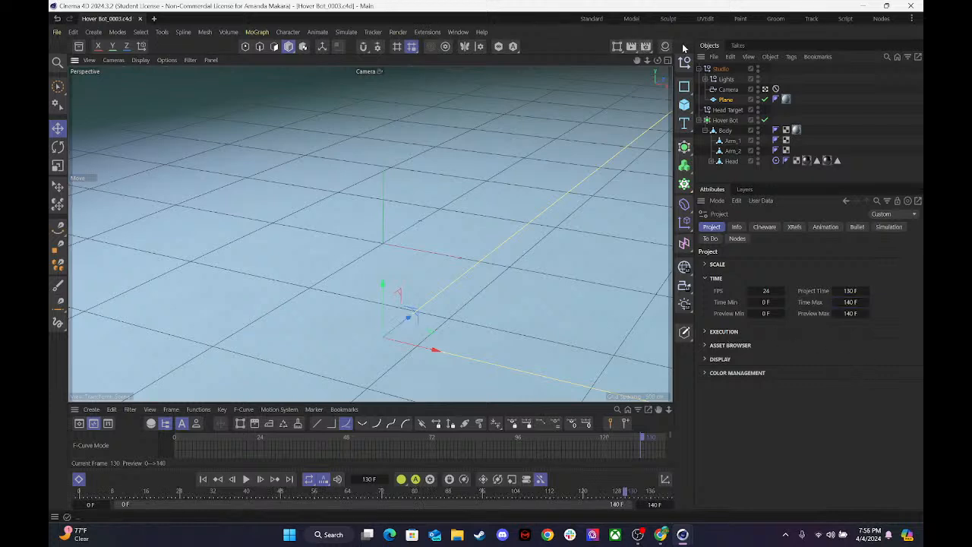
Show the Save options in the render settings and review the available renderers without changing the Physical renderer.
left_click(645, 47)
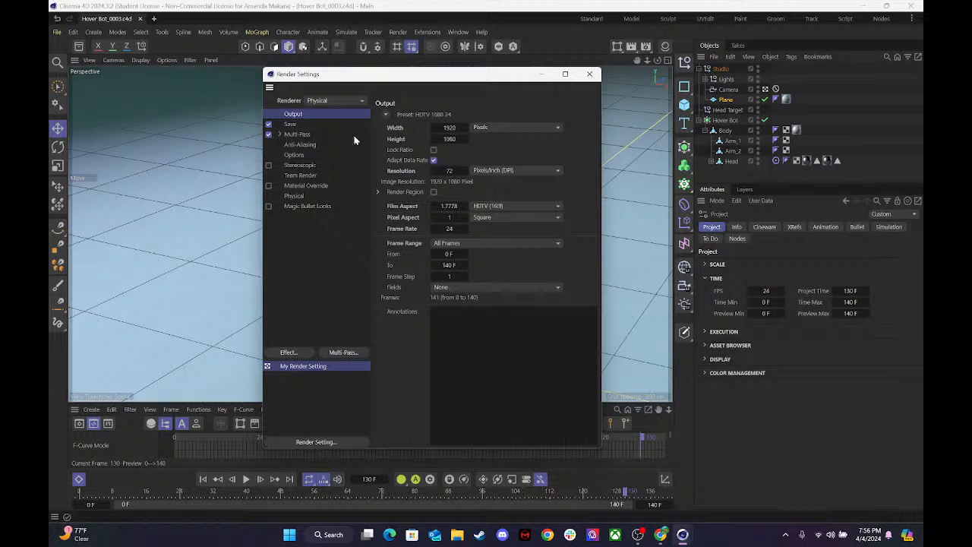
left_click(291, 124)
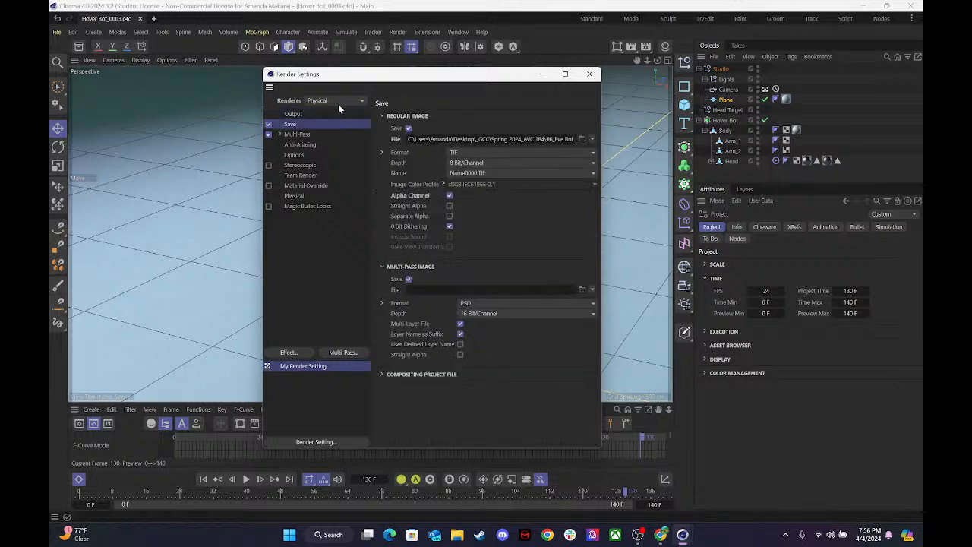
left_click(330, 102)
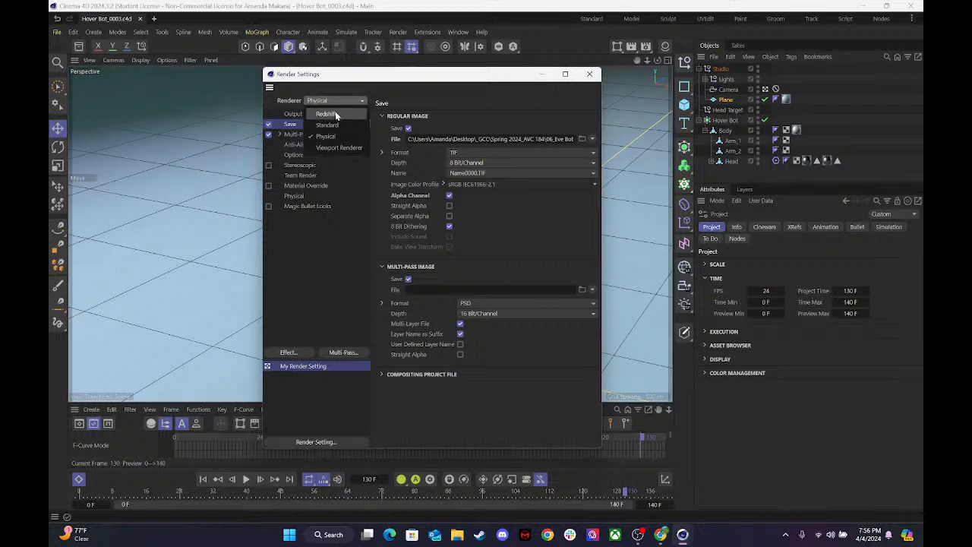
left_click(326, 237)
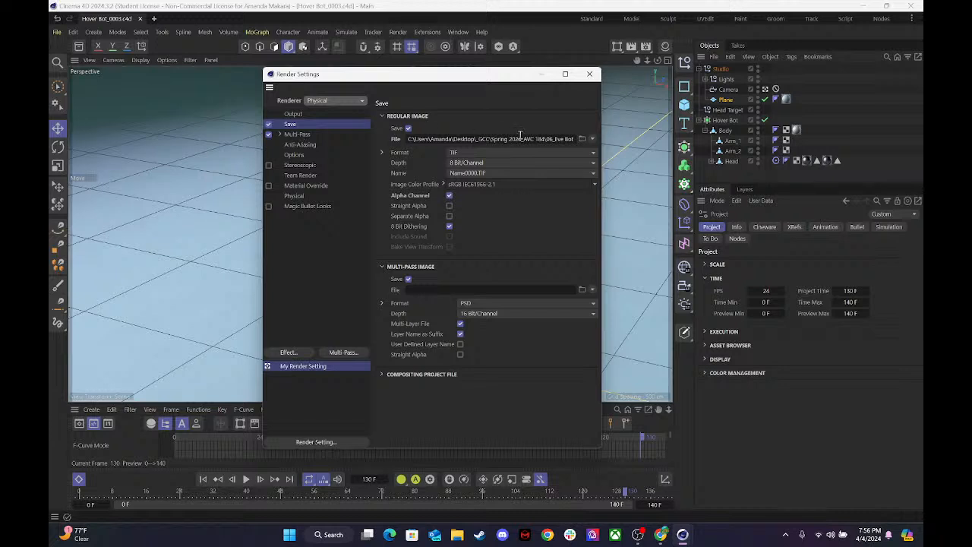
Set the regular image's save path to the Dropbox folder GCC\Teaching\06_Hover Bot\00_3D\PNG Sequences with the file name Mass.
left_click(582, 138)
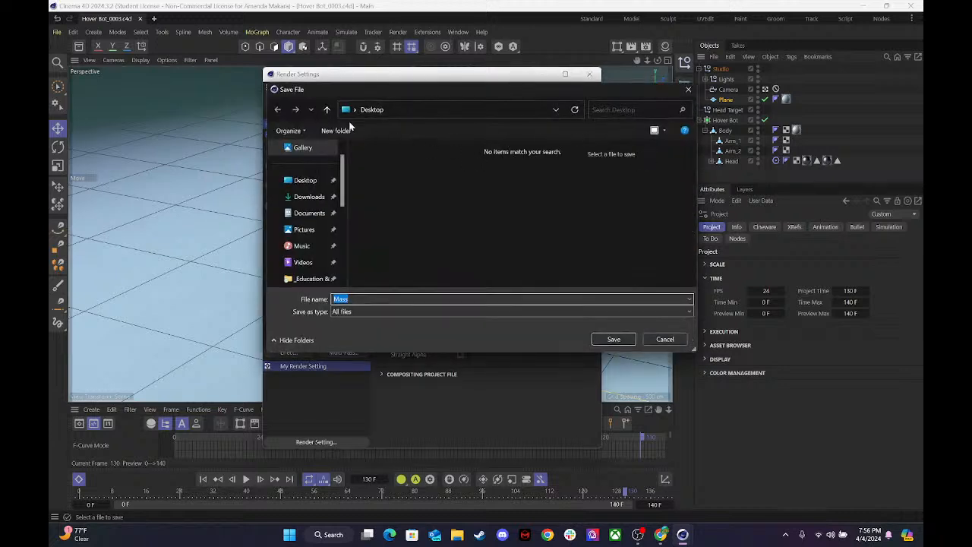
scroll(285, 217, "down", 5)
left_click(289, 215)
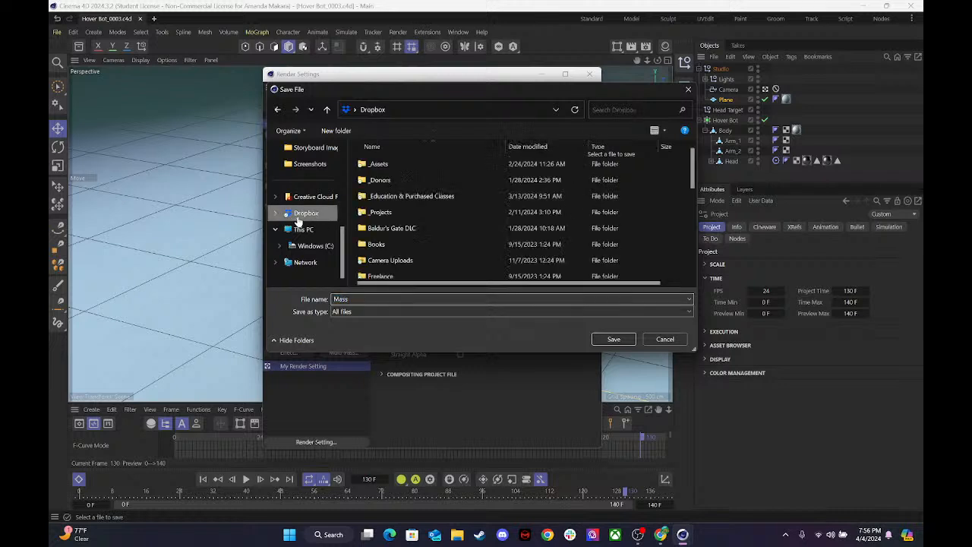
scroll(427, 255, "down", 10)
scroll(394, 185, "up", 2)
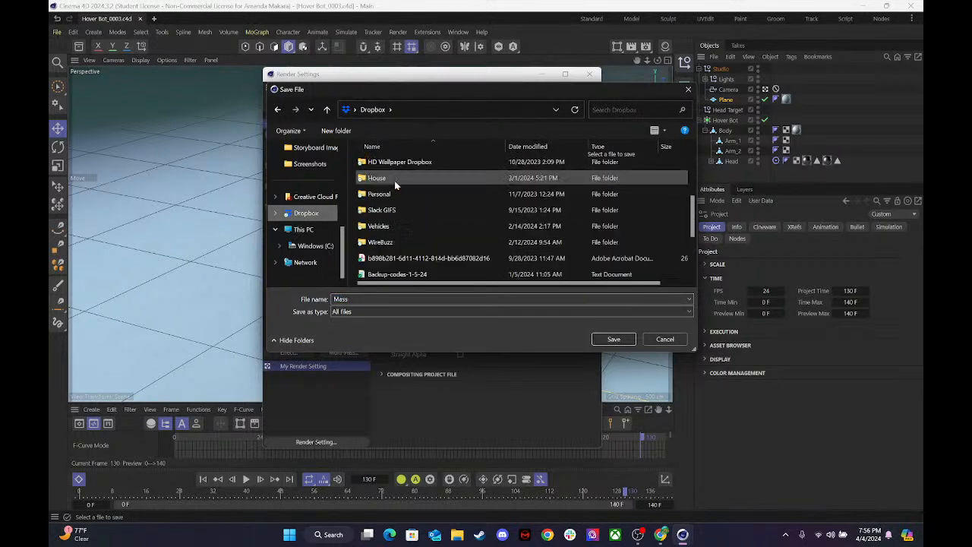
scroll(391, 186, "up", 1)
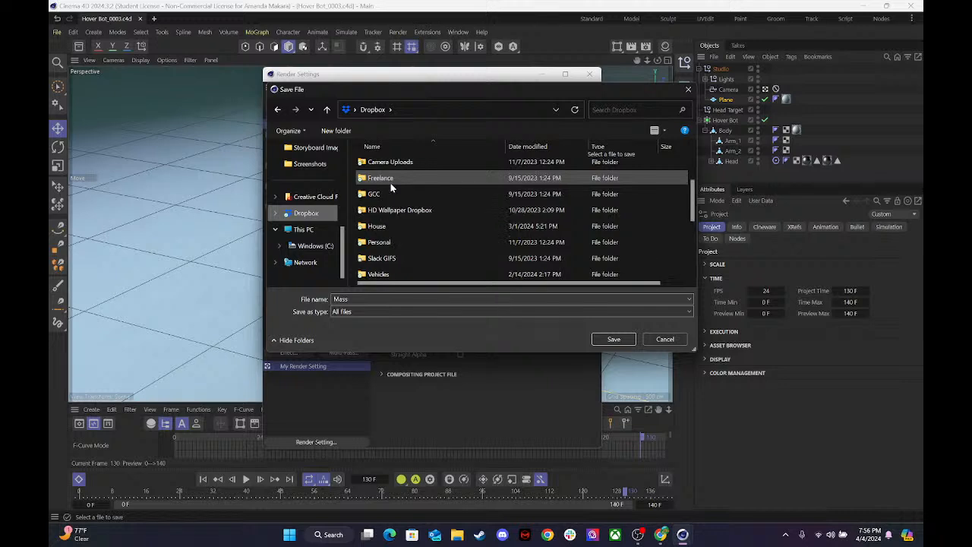
double_click(383, 193)
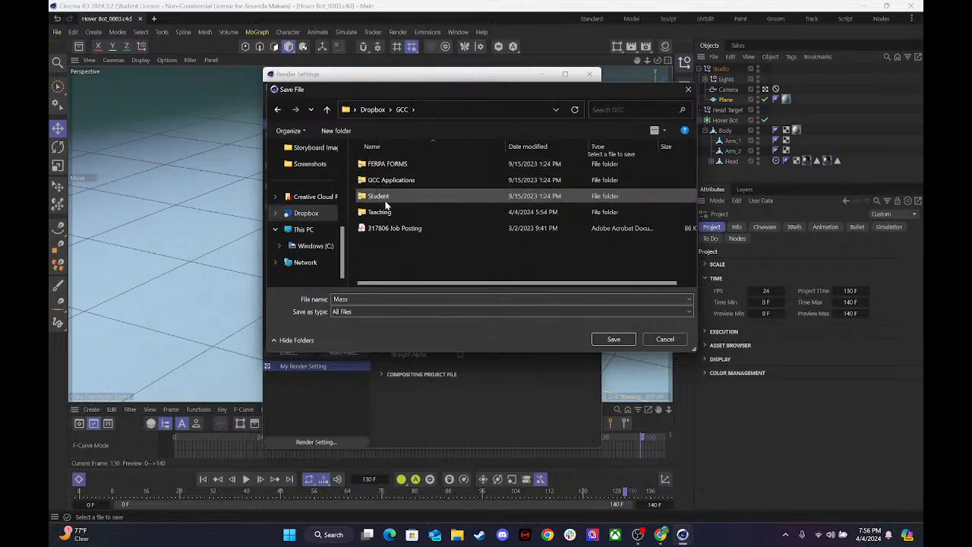
double_click(387, 214)
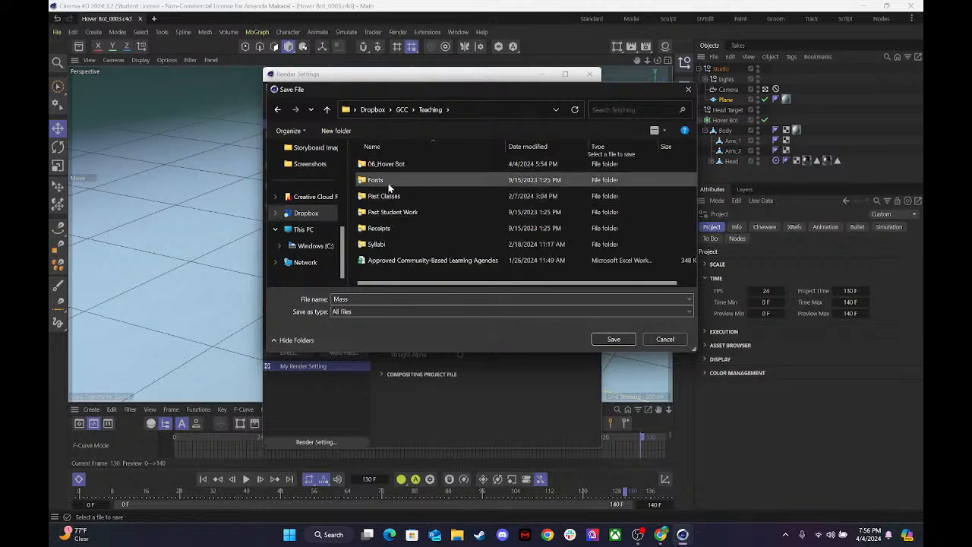
double_click(388, 164)
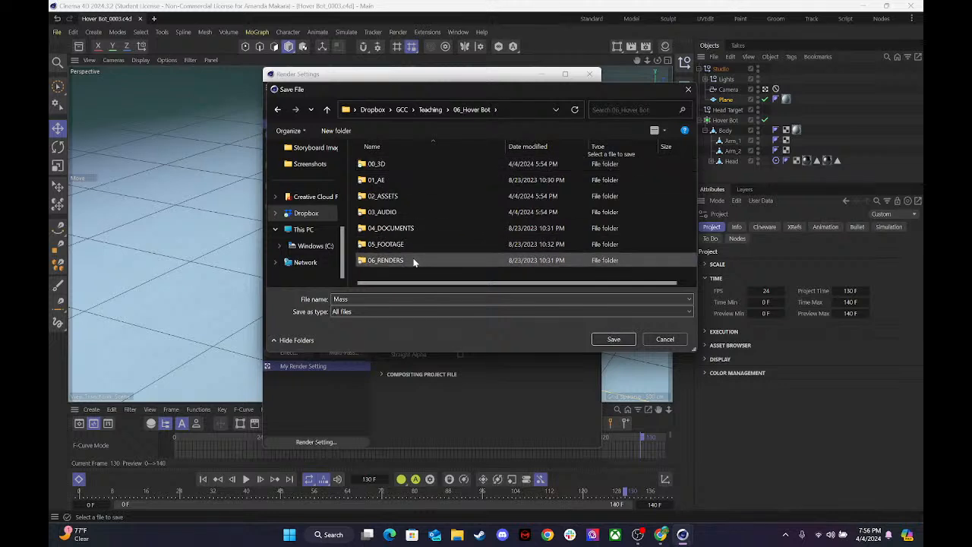
double_click(389, 168)
double_click(387, 180)
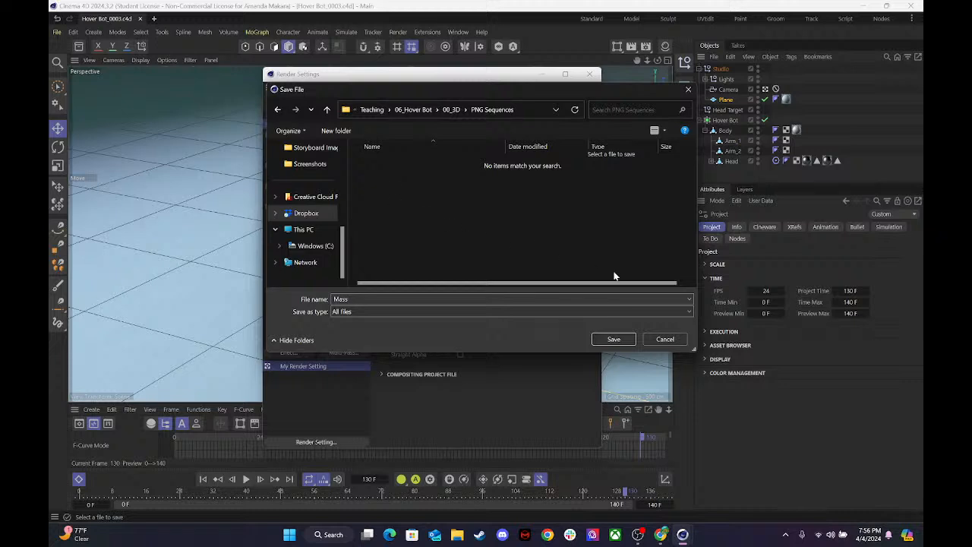
left_click(613, 338)
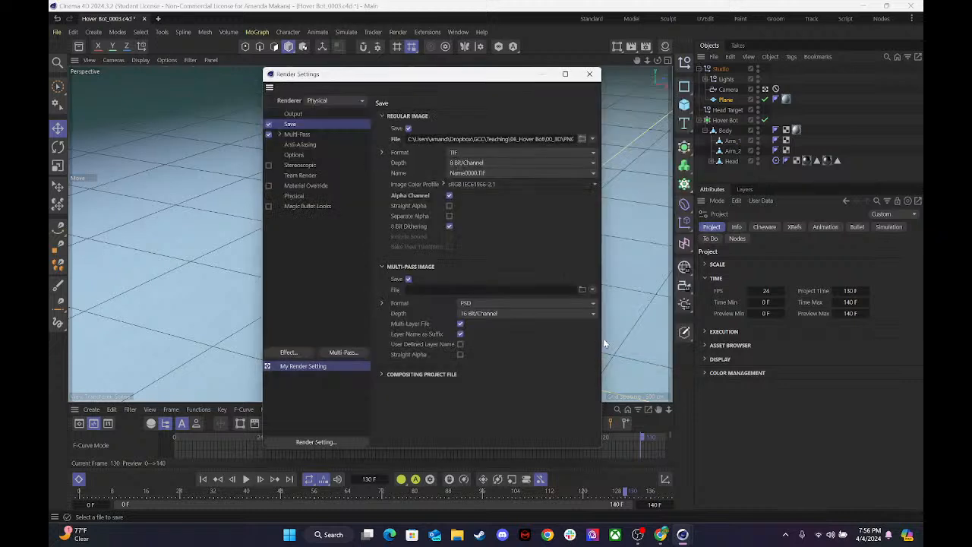
Set the regular image format to PNG and turn off multi-pass output.
left_click(489, 153)
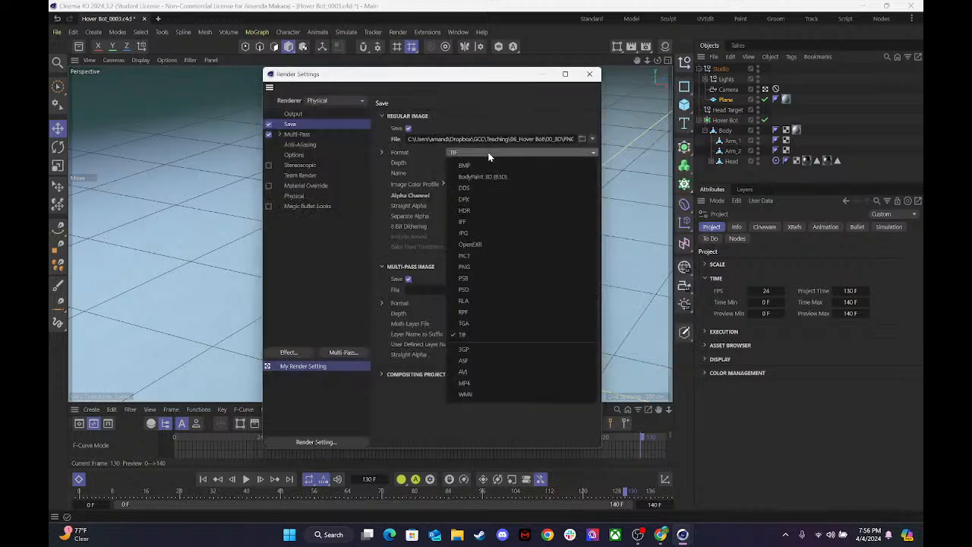
left_click(470, 266)
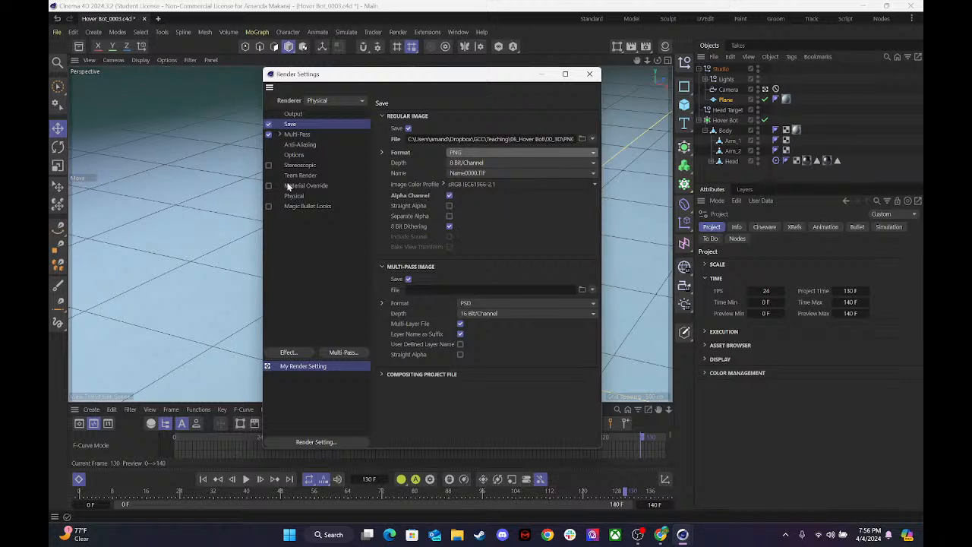
left_click(268, 134)
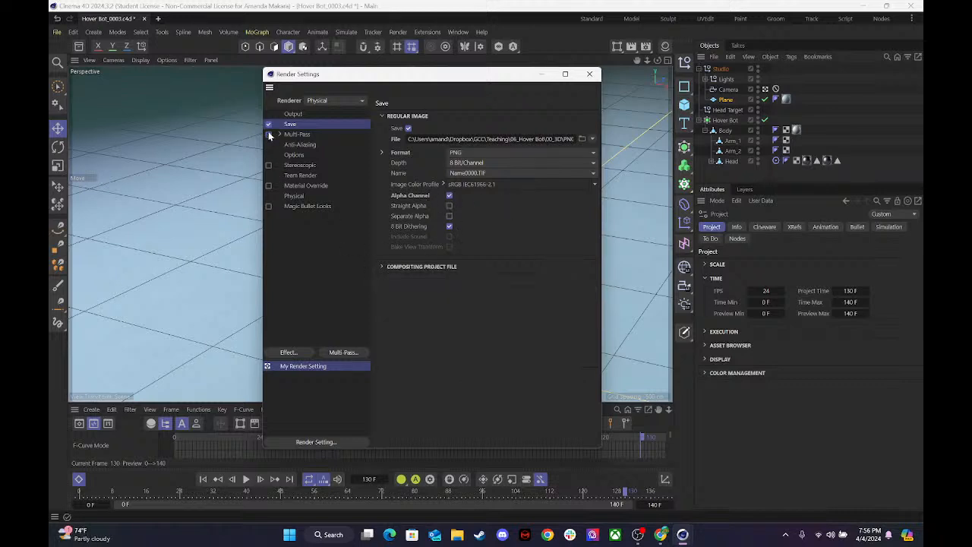
left_click(382, 268)
left_click(382, 268)
Review the Anti-Aliasing, Options, Stereoscopic, Team Render, Material Override, Magic Bullet Looks and Physical render settings.
left_click(300, 146)
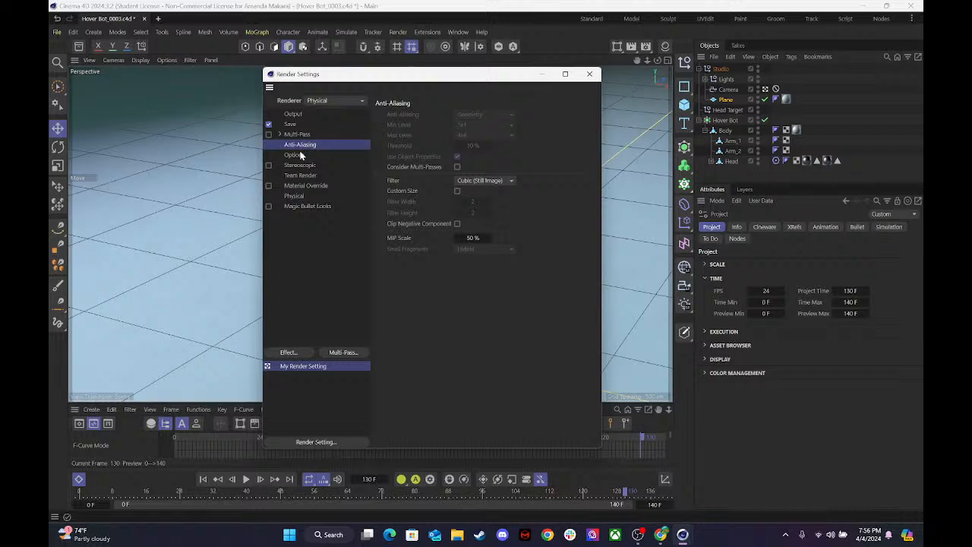
left_click(294, 155)
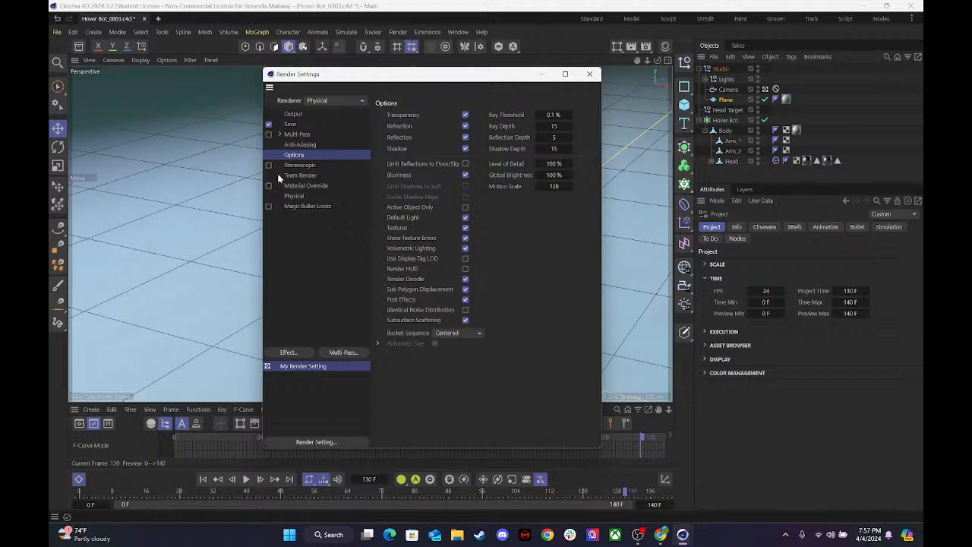
left_click(310, 166)
left_click(310, 175)
left_click(307, 185)
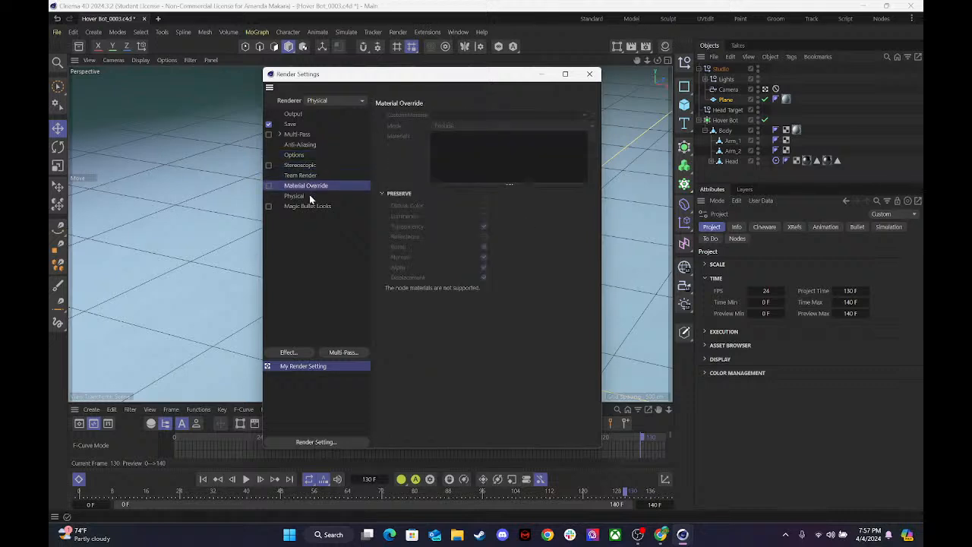
left_click(308, 195)
left_click(305, 206)
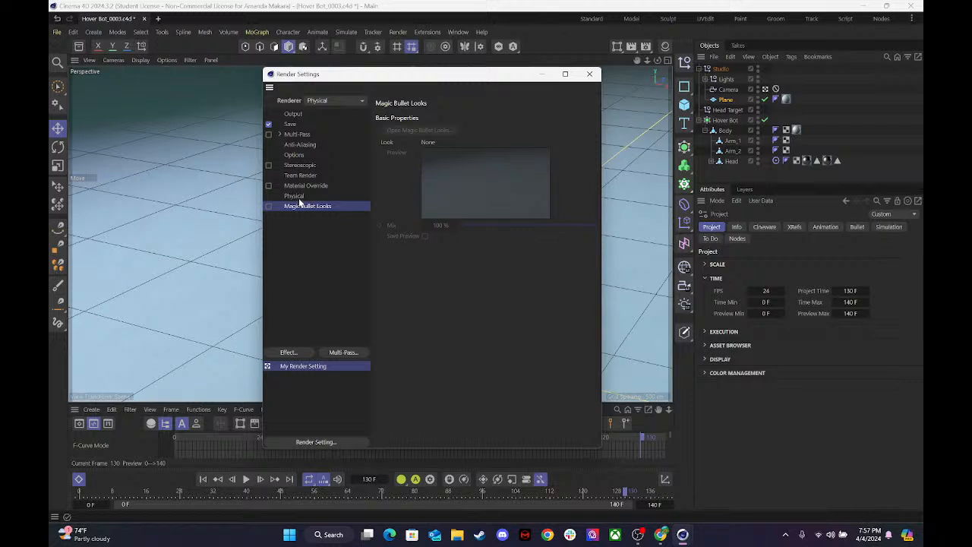
left_click(300, 196)
left_click(427, 115)
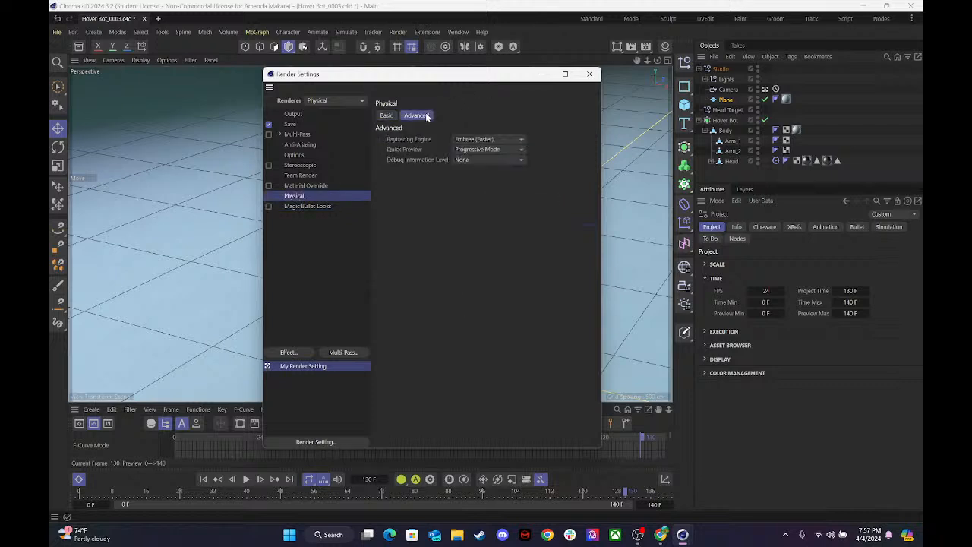
left_click(380, 116)
Set the naming format of the saved regular images to Name0000.
left_click(289, 125)
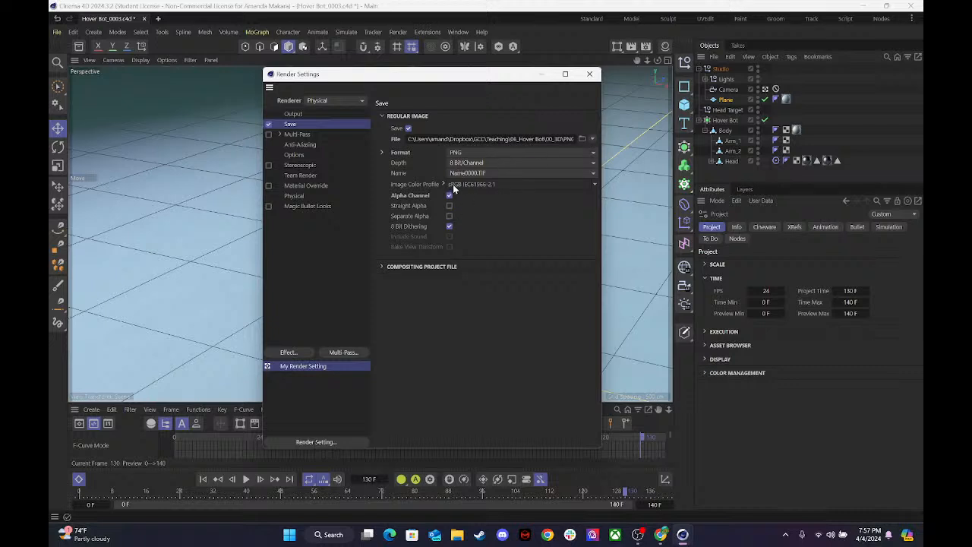
left_click(491, 174)
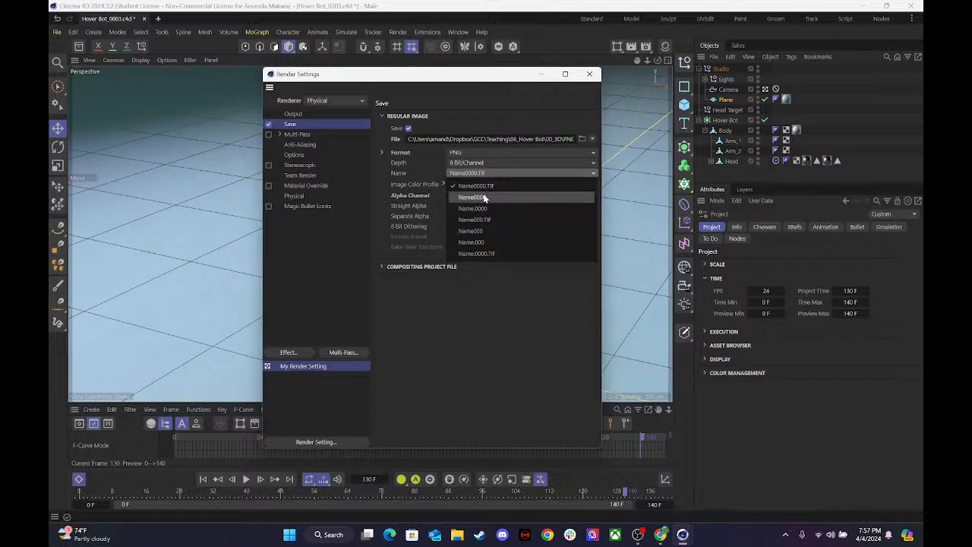
left_click(484, 198)
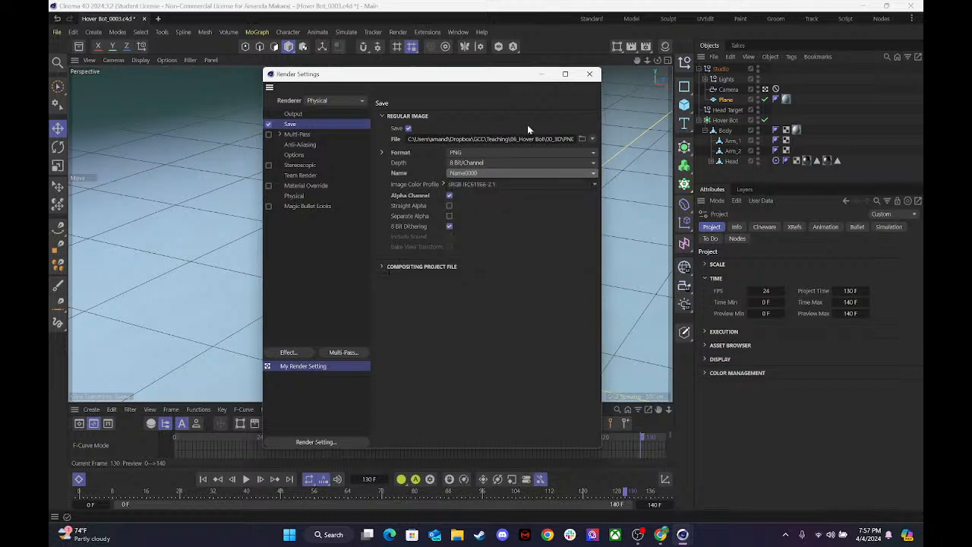
Close the render settings, render the animation to the Picture Viewer and fit the rendered image to the viewer.
left_click(589, 74)
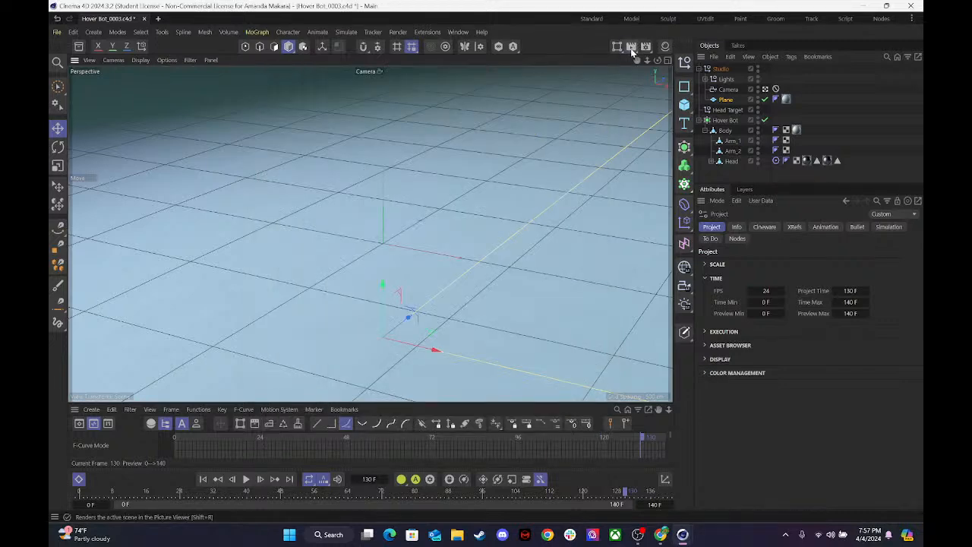
left_click(631, 47)
left_click_drag(630, 48, 439, 52)
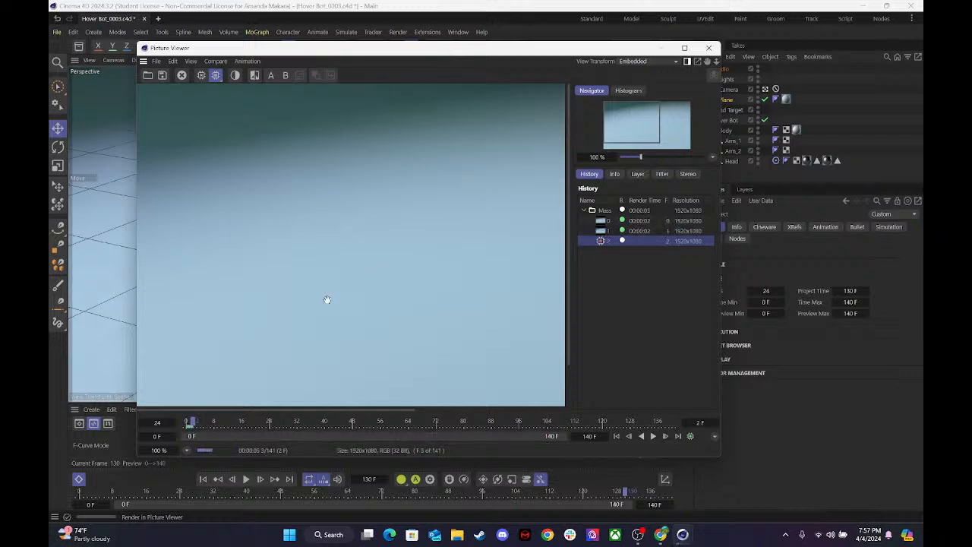
double_click(454, 239)
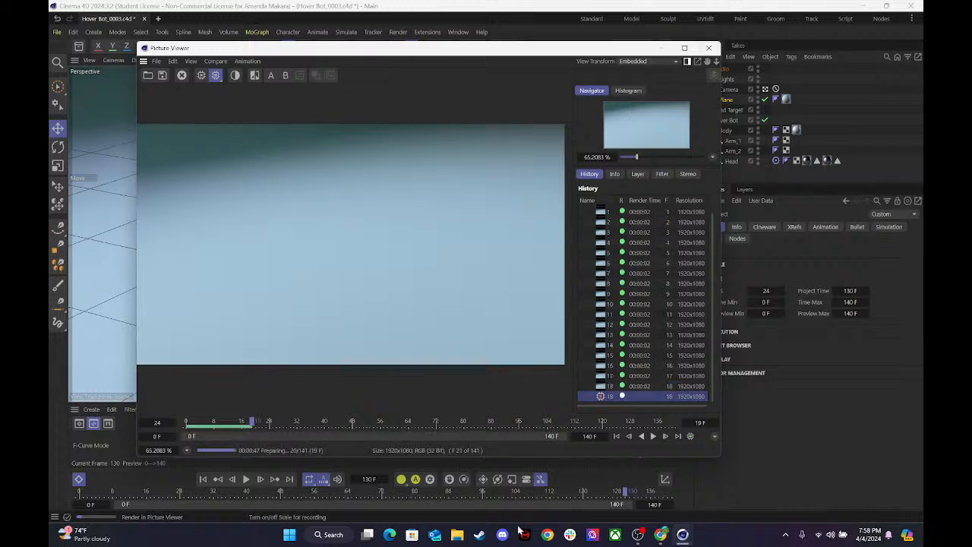
Check the live-stream chat in OBS and return to the Cinema 4D Picture Viewer.
left_click(637, 536)
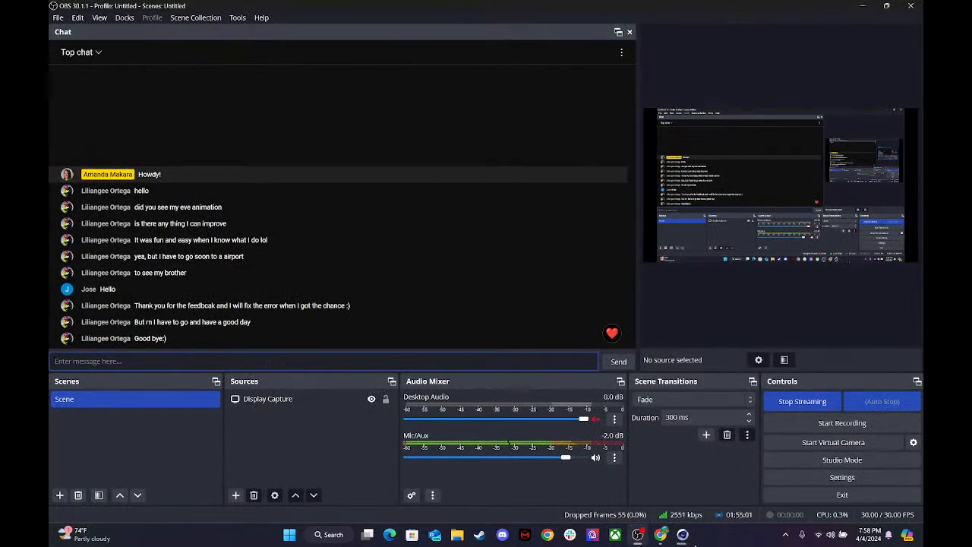
mouse_move(682, 533)
left_click(717, 498)
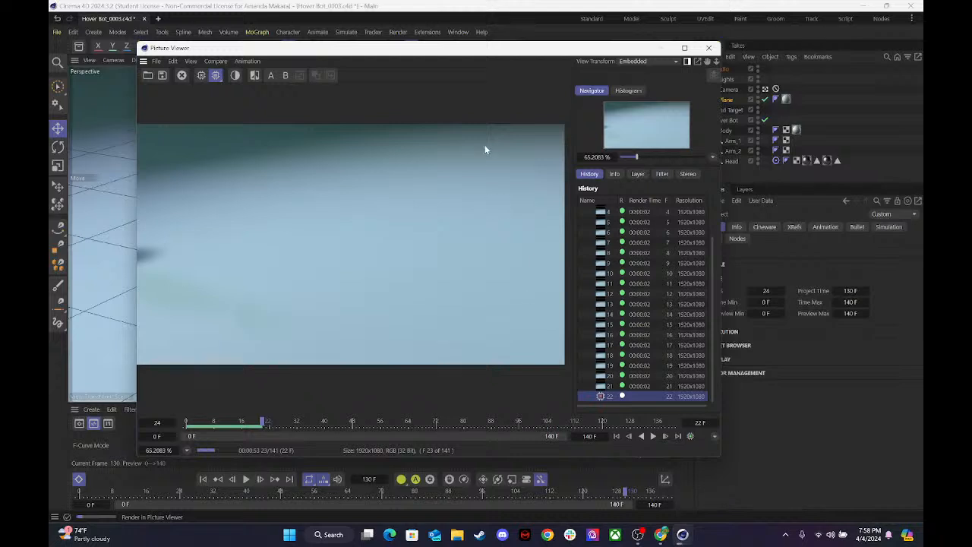
Switch to OBS to read the stream chat and place the cursor in the chat message field.
mouse_move(638, 535)
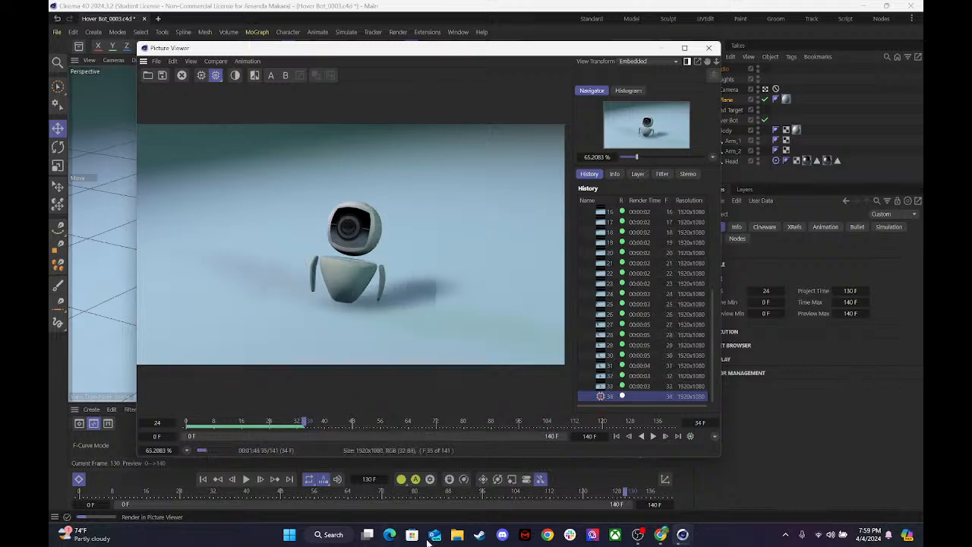
left_click(636, 535)
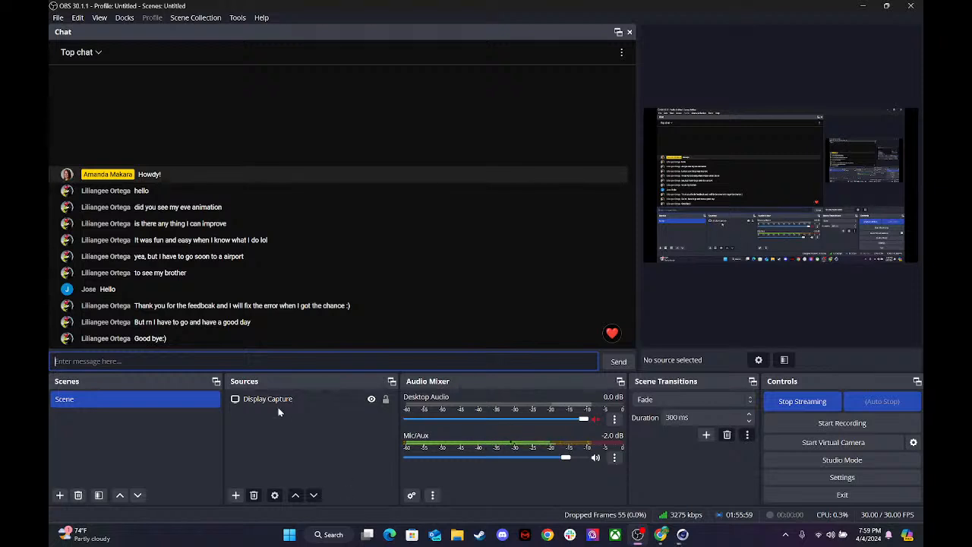
left_click(189, 360)
Switch to Chrome and review the due date of the EVE: Modeling and Rigging in 3D assignment.
mouse_move(661, 537)
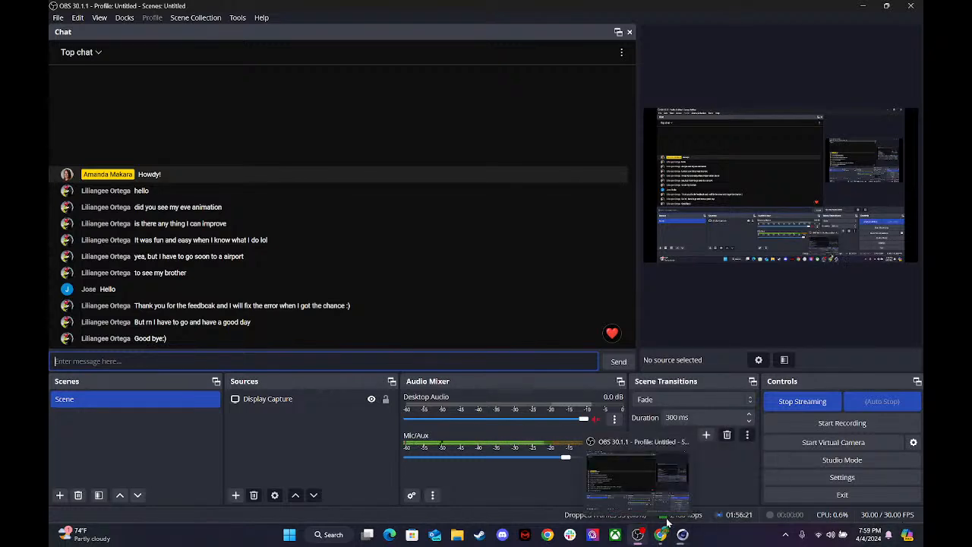
left_click(660, 534)
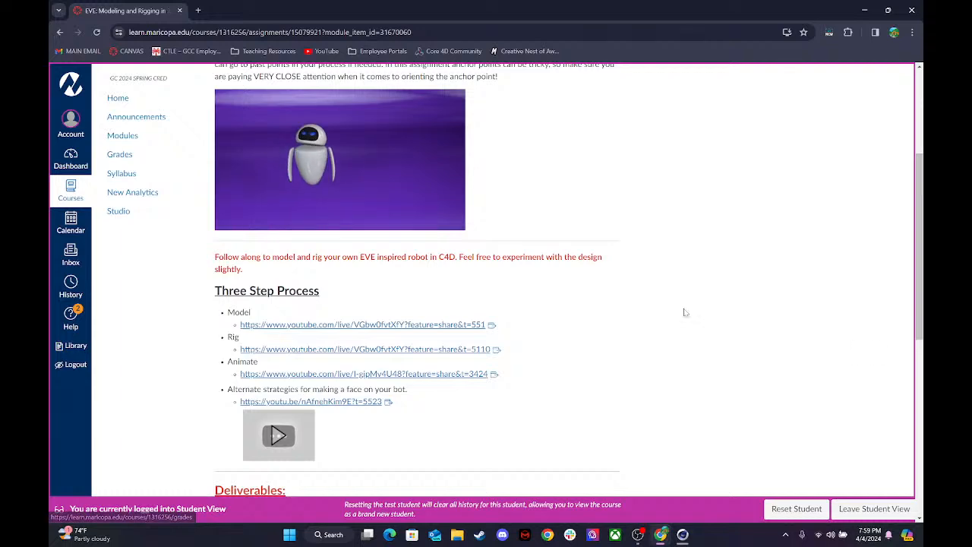
scroll(570, 322, "up", 3)
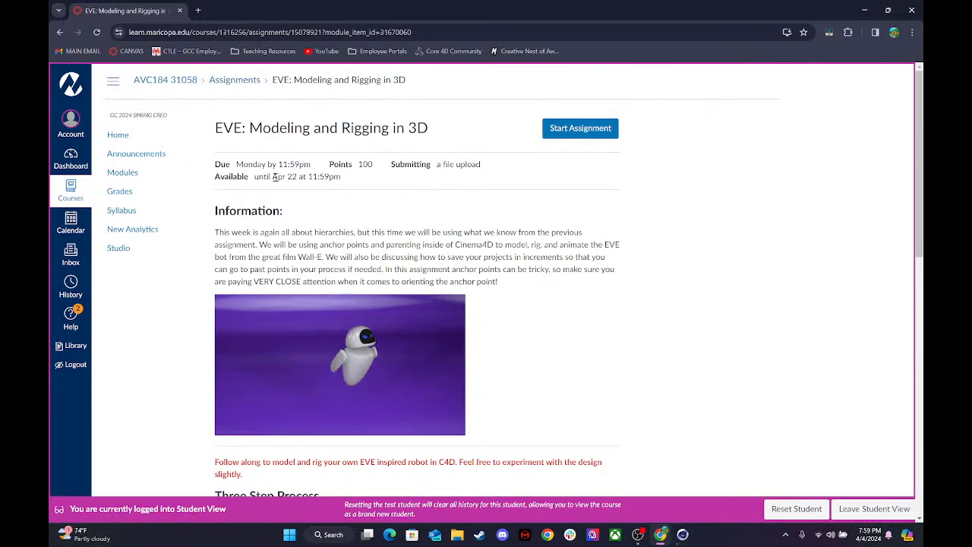
left_click_drag(235, 164, 323, 172)
Open Participation Question 8 from the course modules and review its title and instructions.
left_click(125, 173)
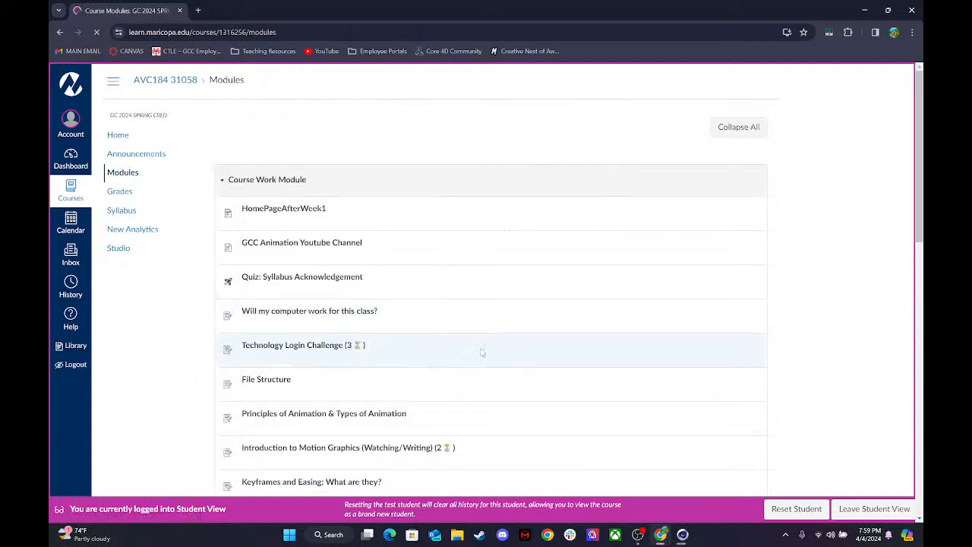
scroll(515, 279, "down", 5)
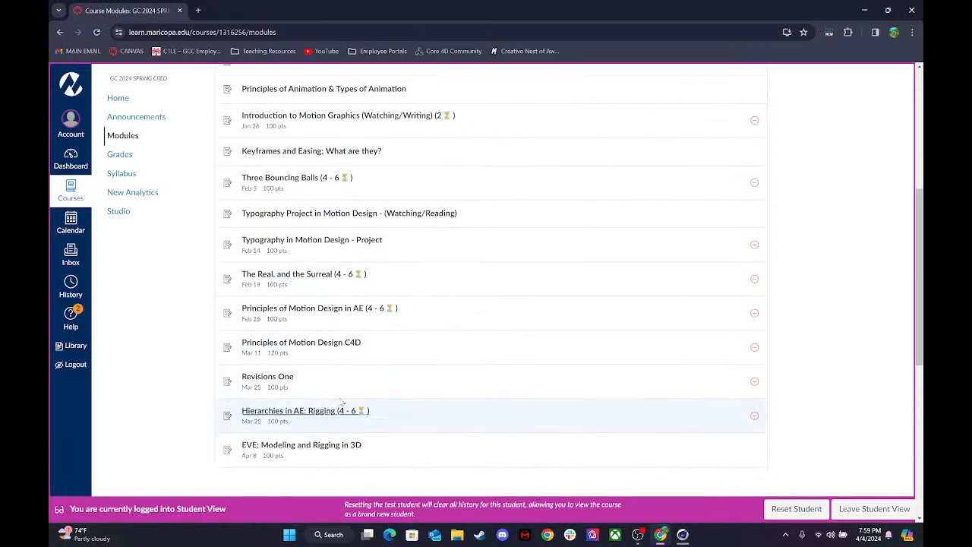
scroll(284, 156, "down", 5)
scroll(258, 288, "down", 2)
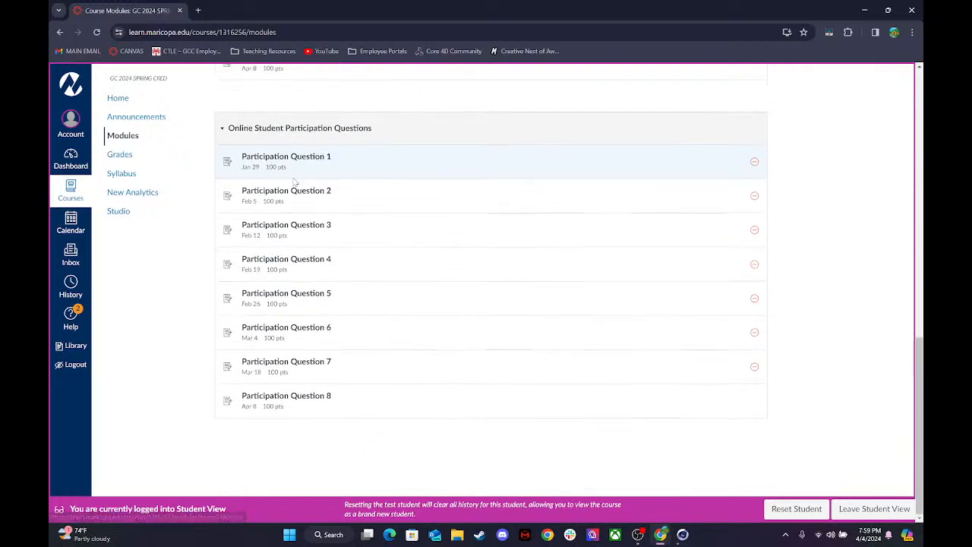
left_click(297, 397)
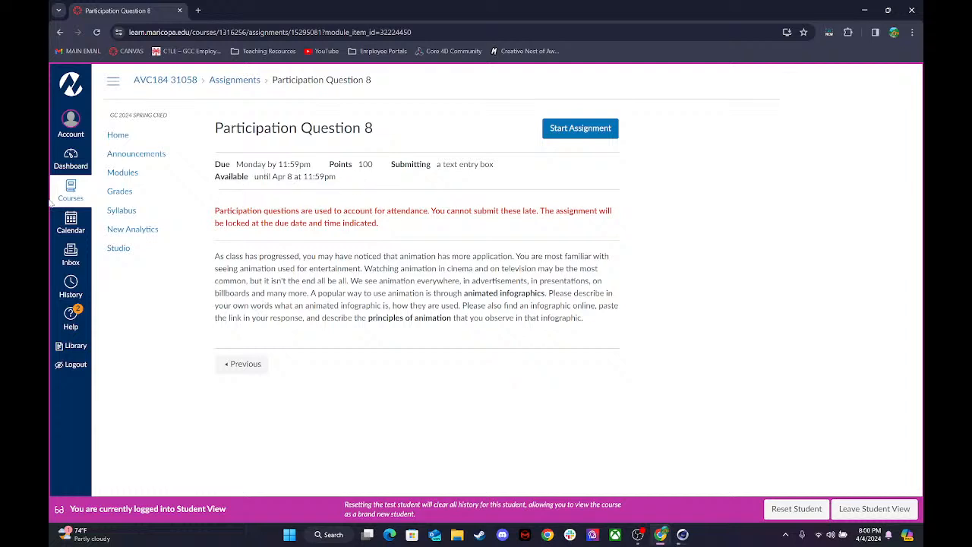
left_click_drag(215, 130, 461, 140)
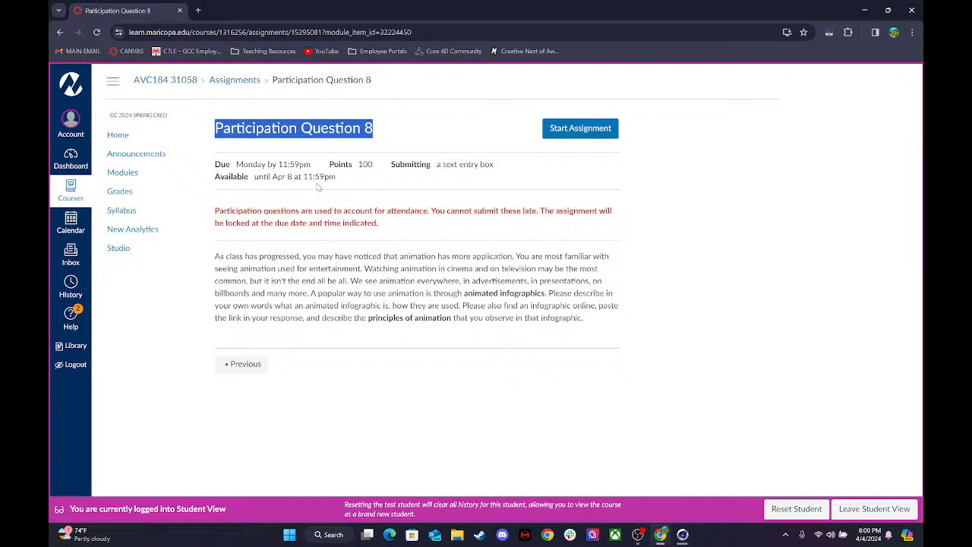
View the course home page, close the browser and place the cursor in the OBS chat message field.
left_click(130, 139)
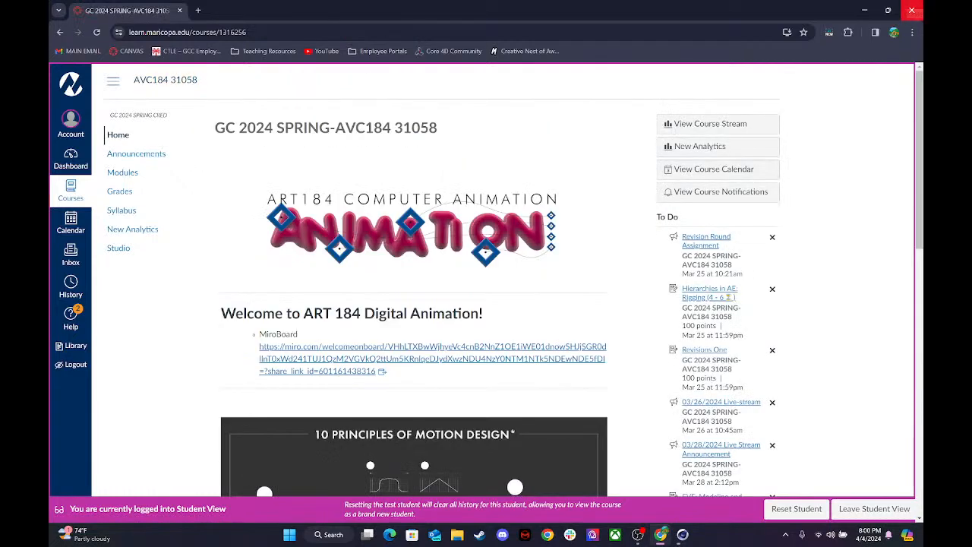
left_click(912, 7)
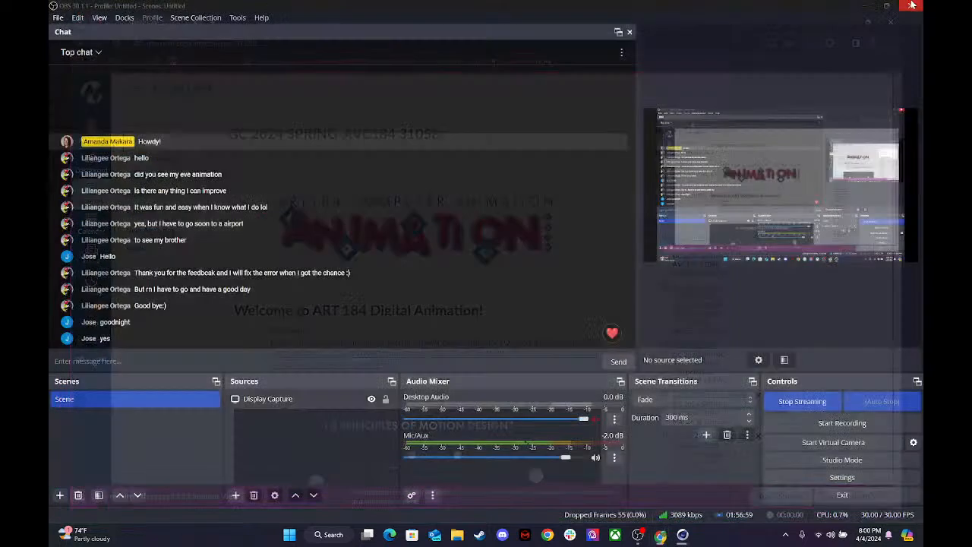
left_click(192, 362)
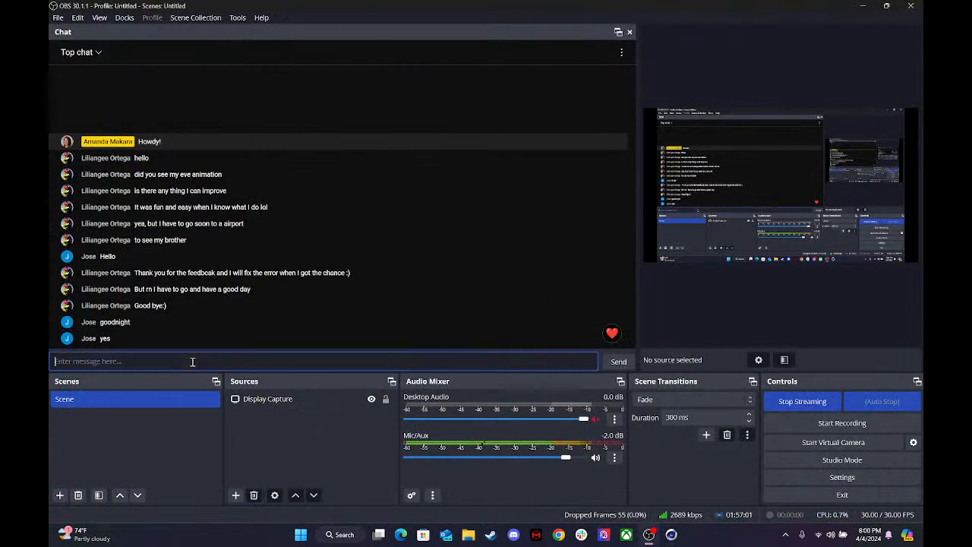